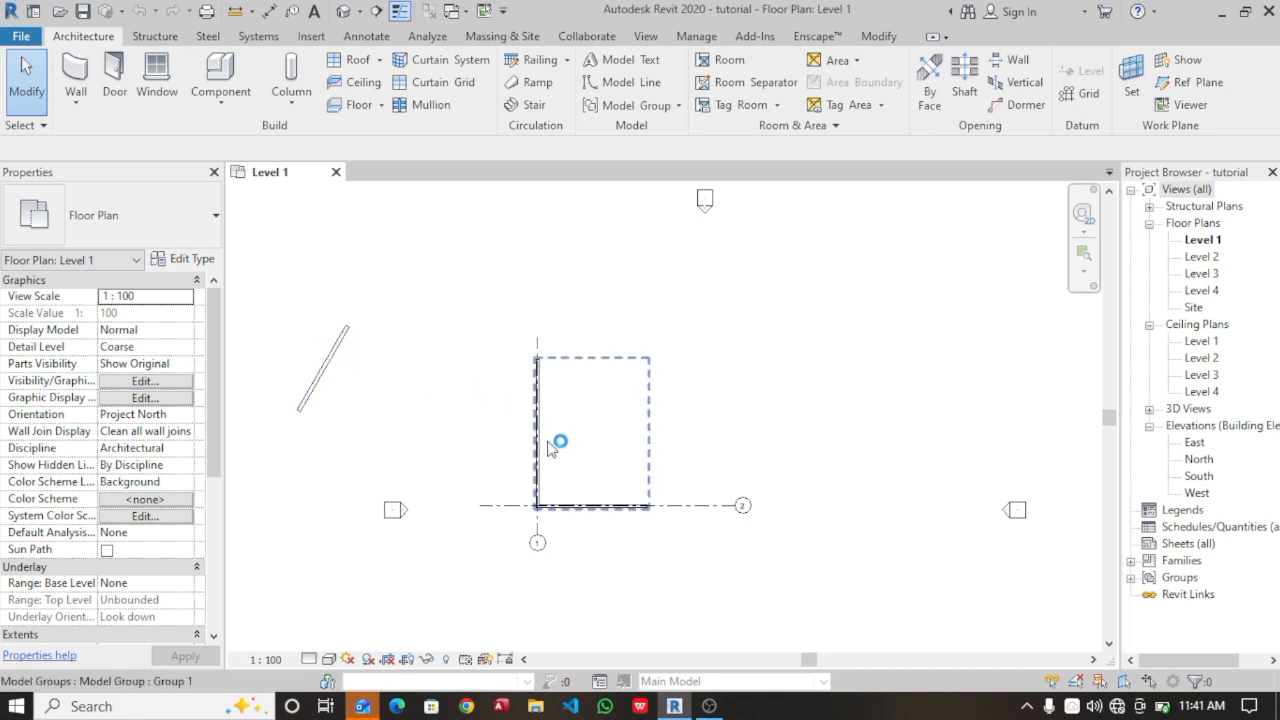
- Open the South elevation view and set the elevation of Level 2 to 600
scroll(560, 400, up, 2)
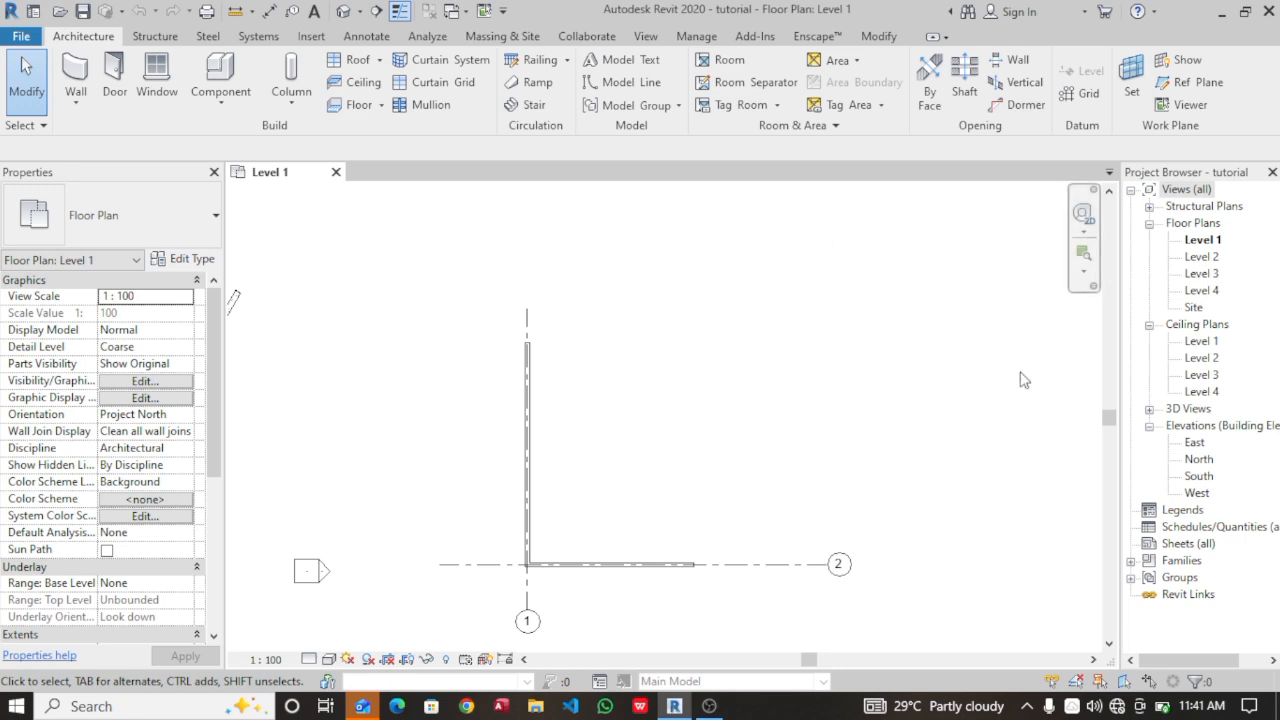
double_click(1210, 478)
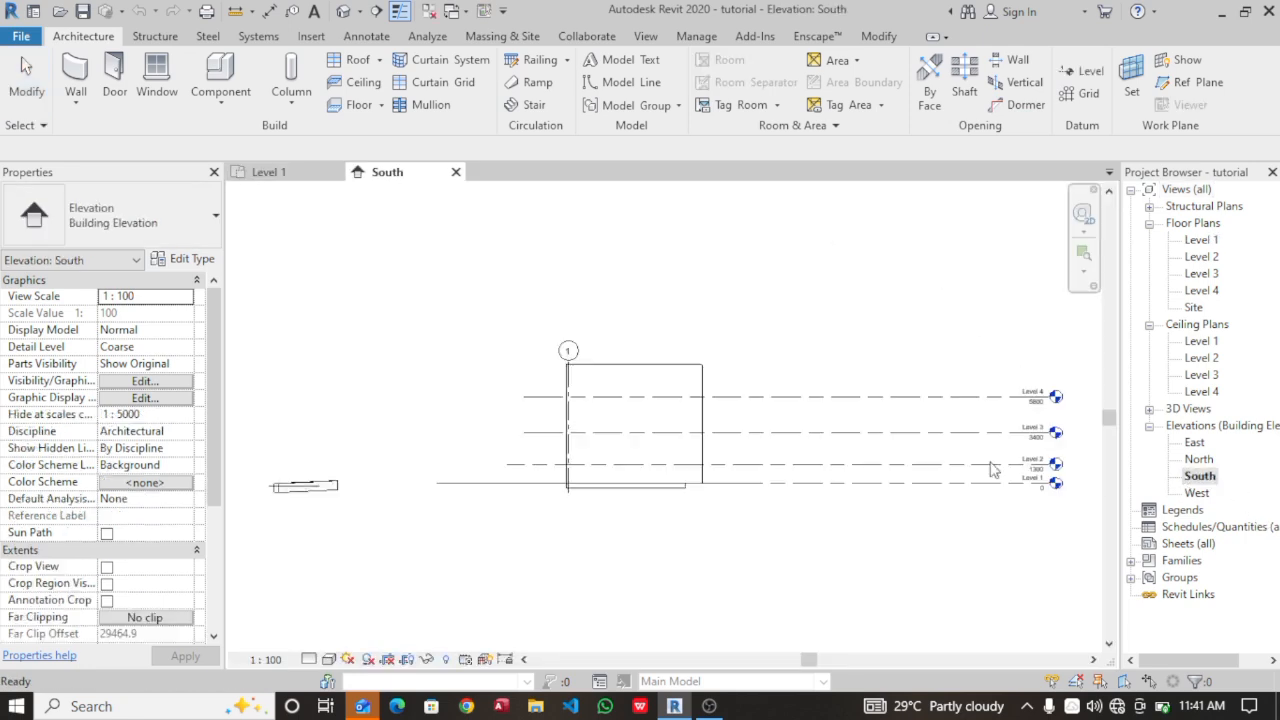
middle_drag(911, 507, 555, 497)
scroll(990, 458, up, 1)
scroll(883, 478, up, 4)
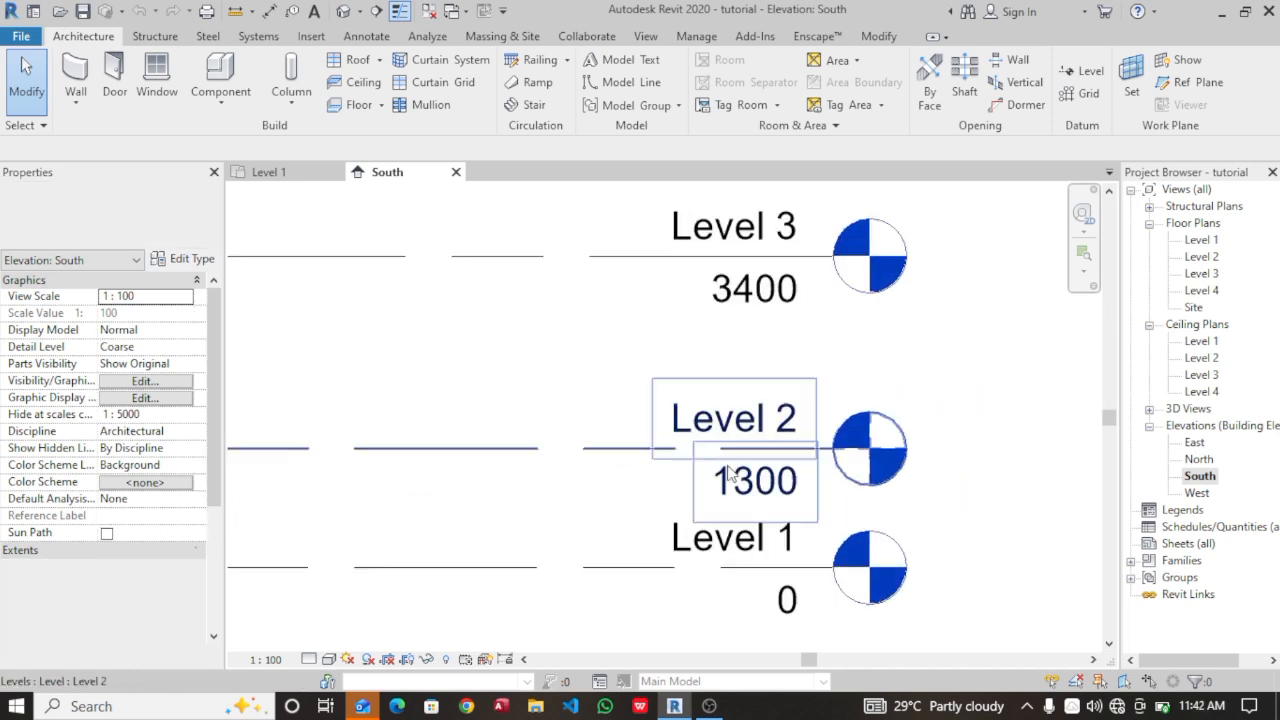
click(630, 452)
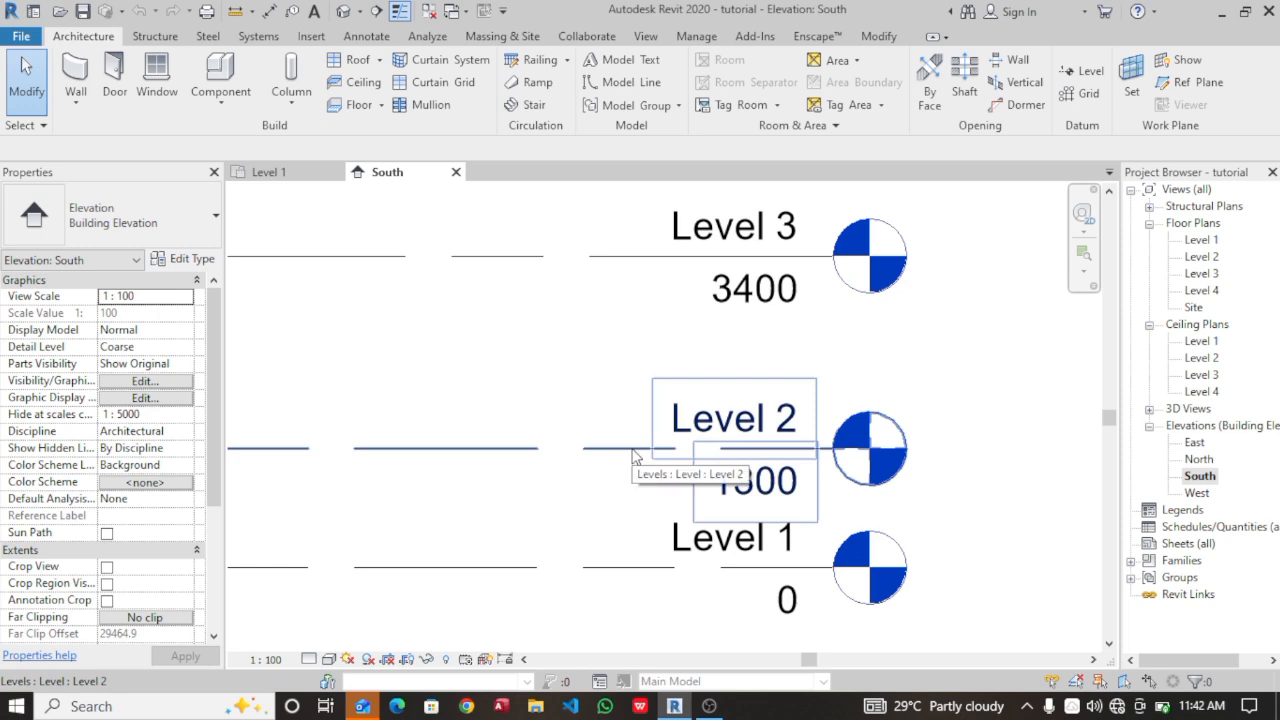
click(757, 483)
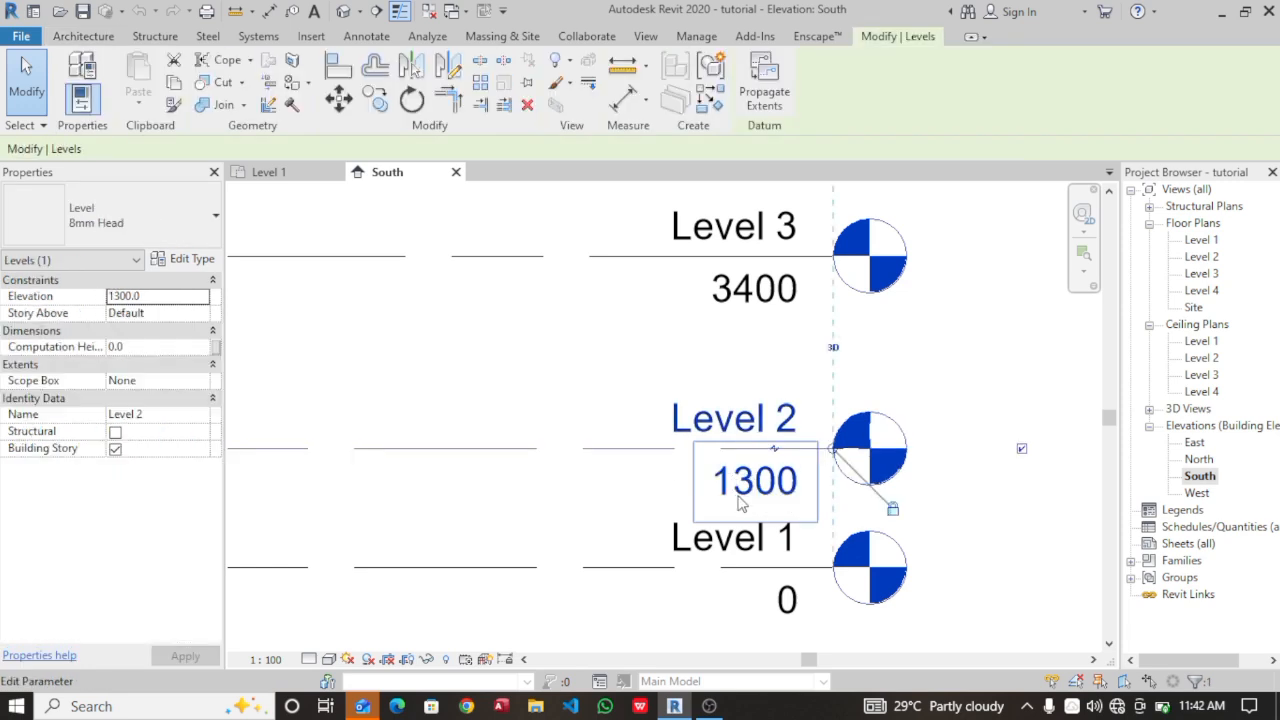
click(740, 507)
click(738, 500)
click(740, 497)
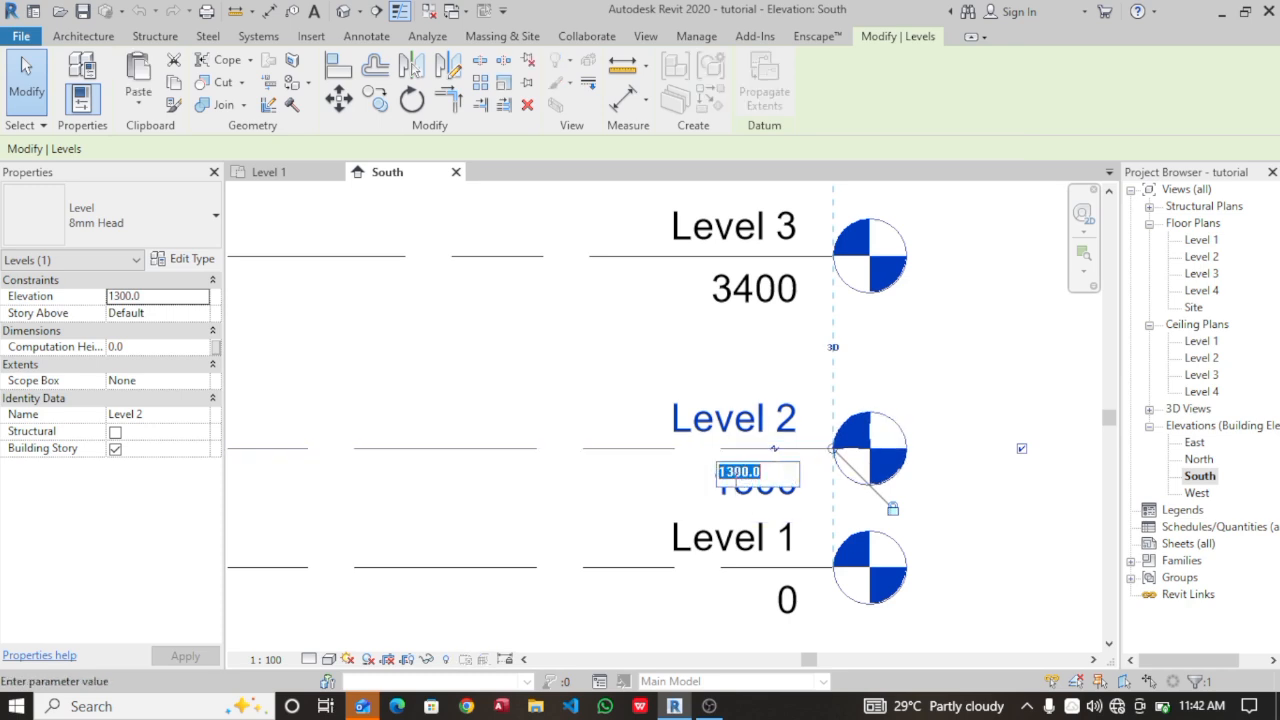
text(600)
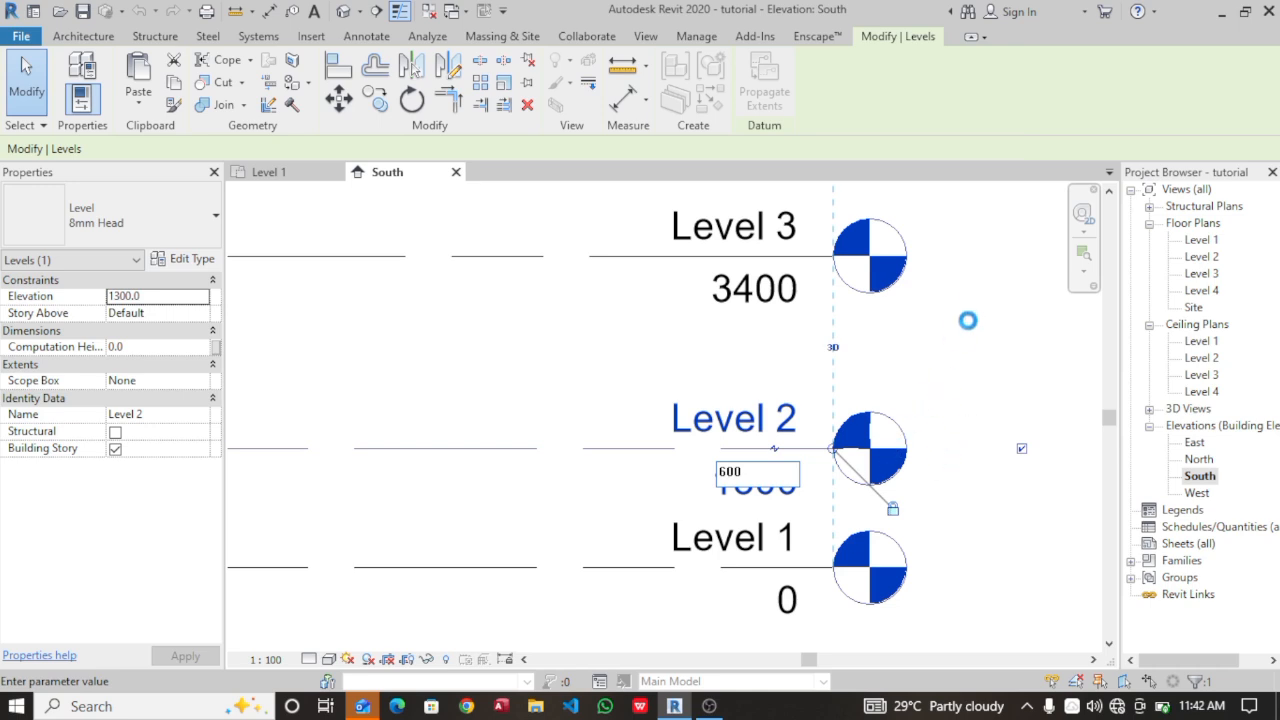
key(Return)
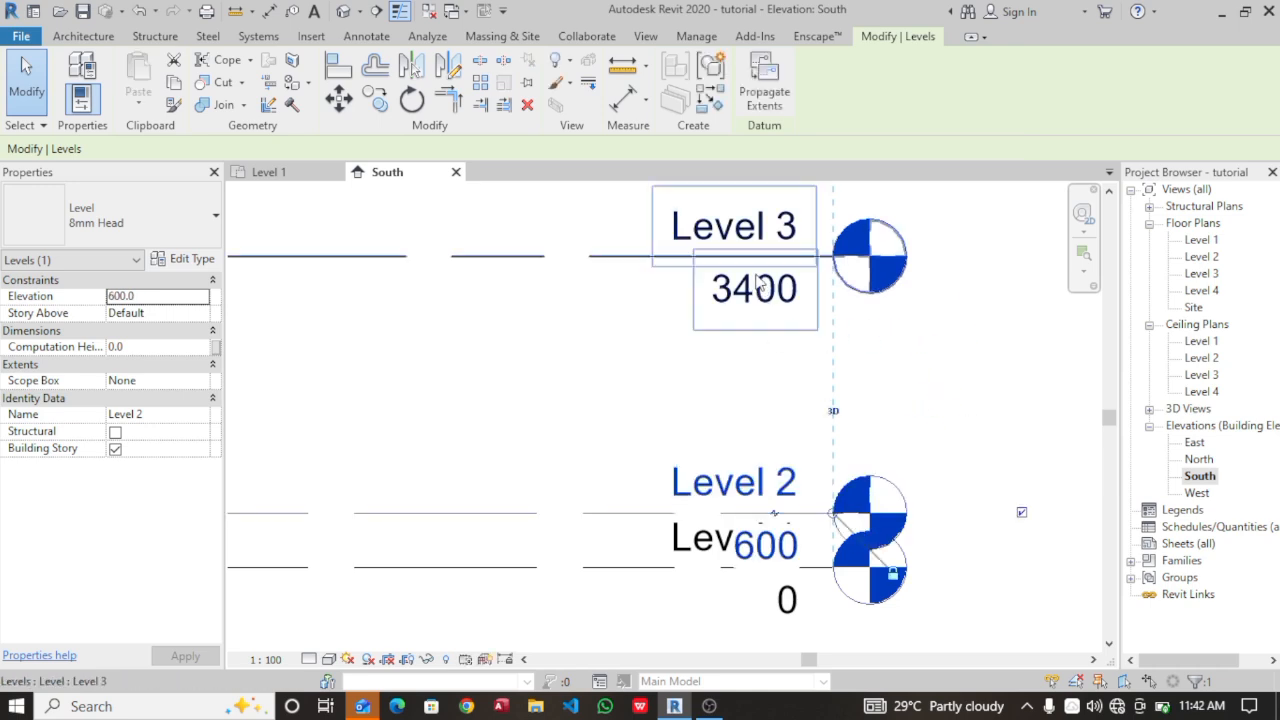
- Set the elevation of Level 3 to 3600
click(762, 290)
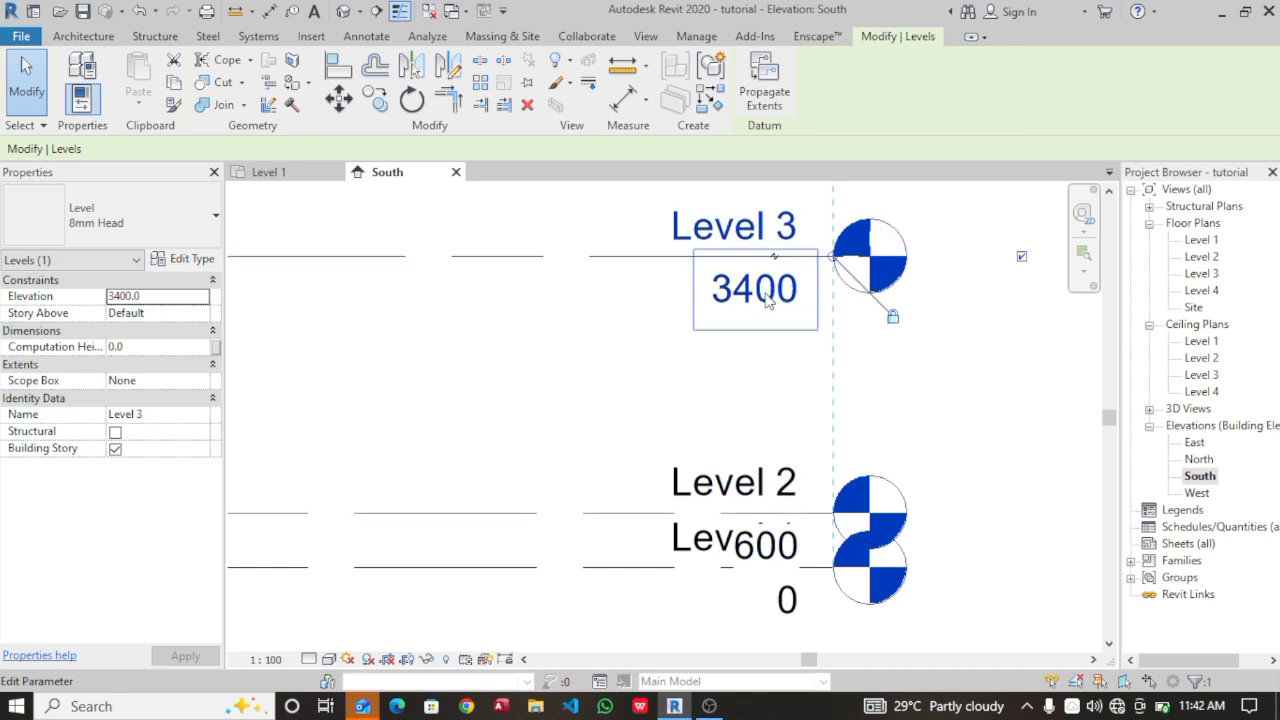
click(766, 297)
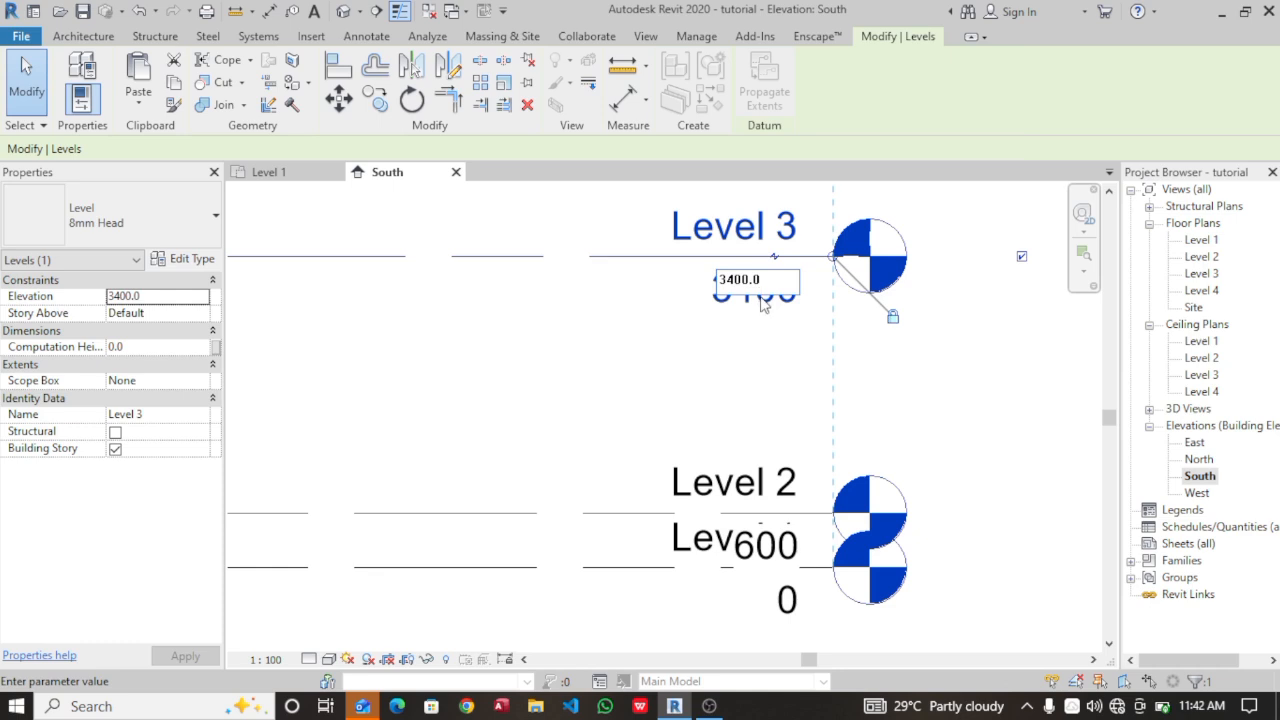
text(6)
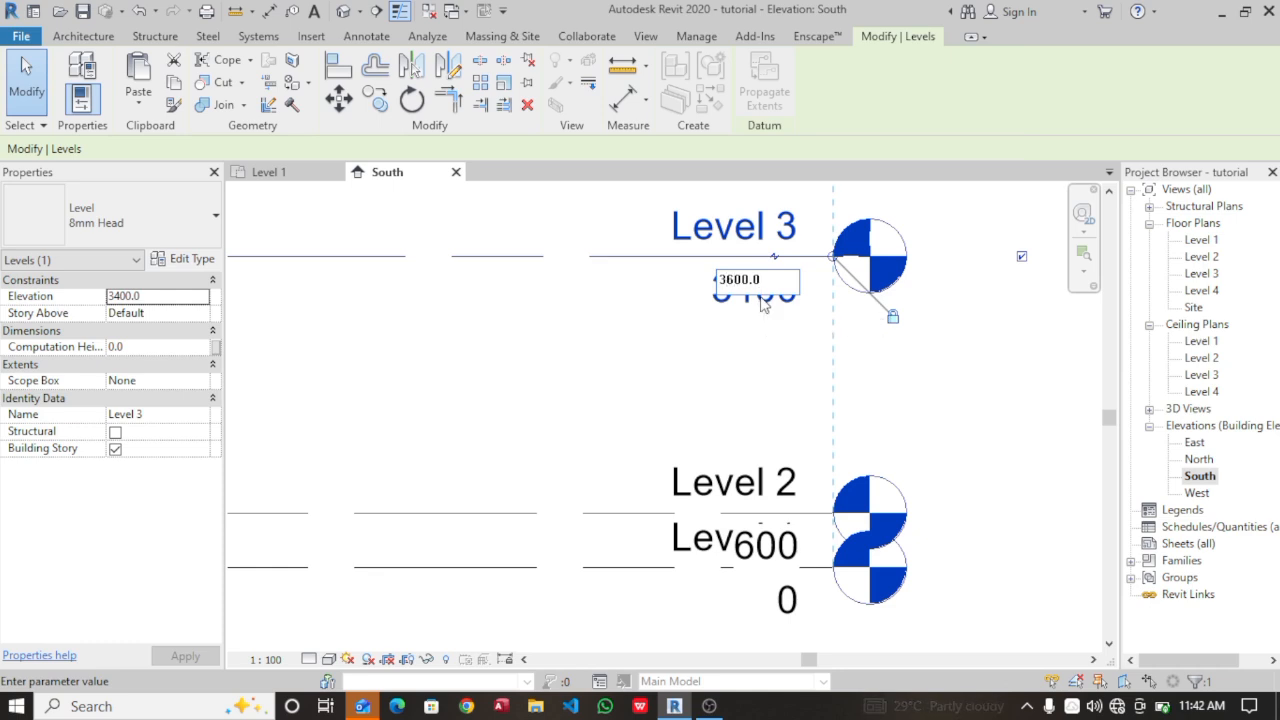
key(Return)
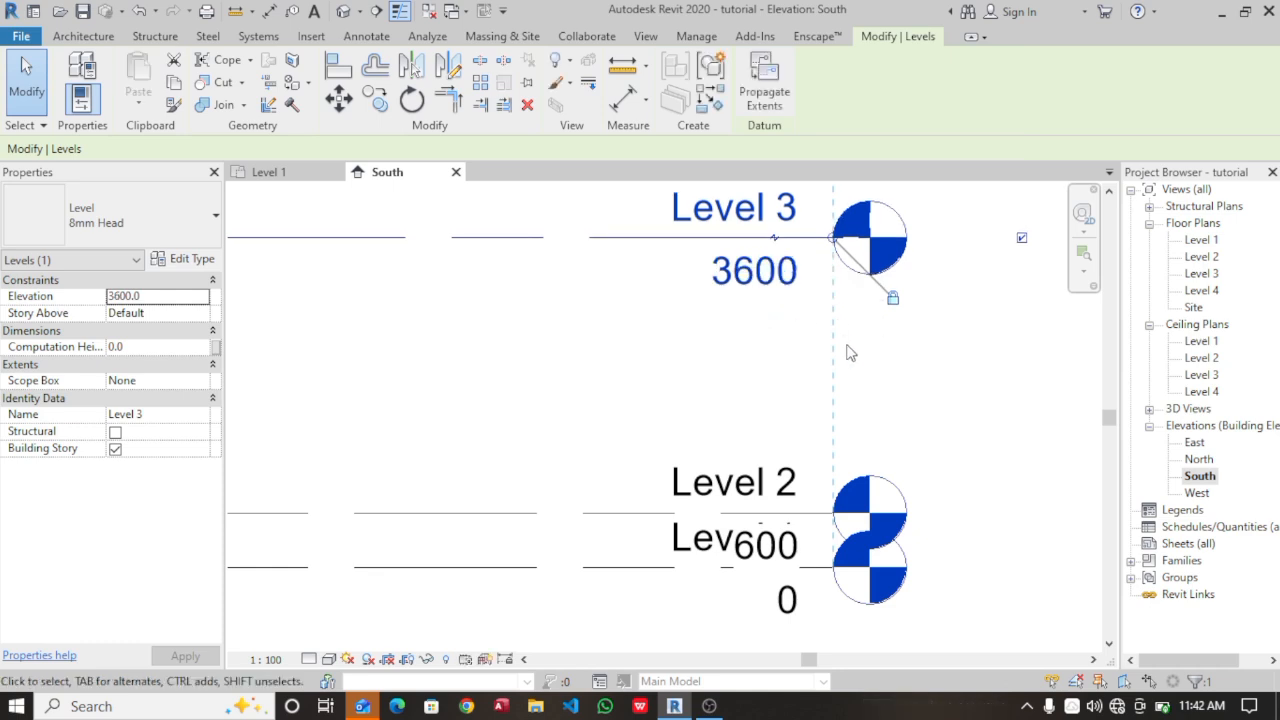
scroll(846, 349, down, 2)
middle_drag(851, 357, 974, 471)
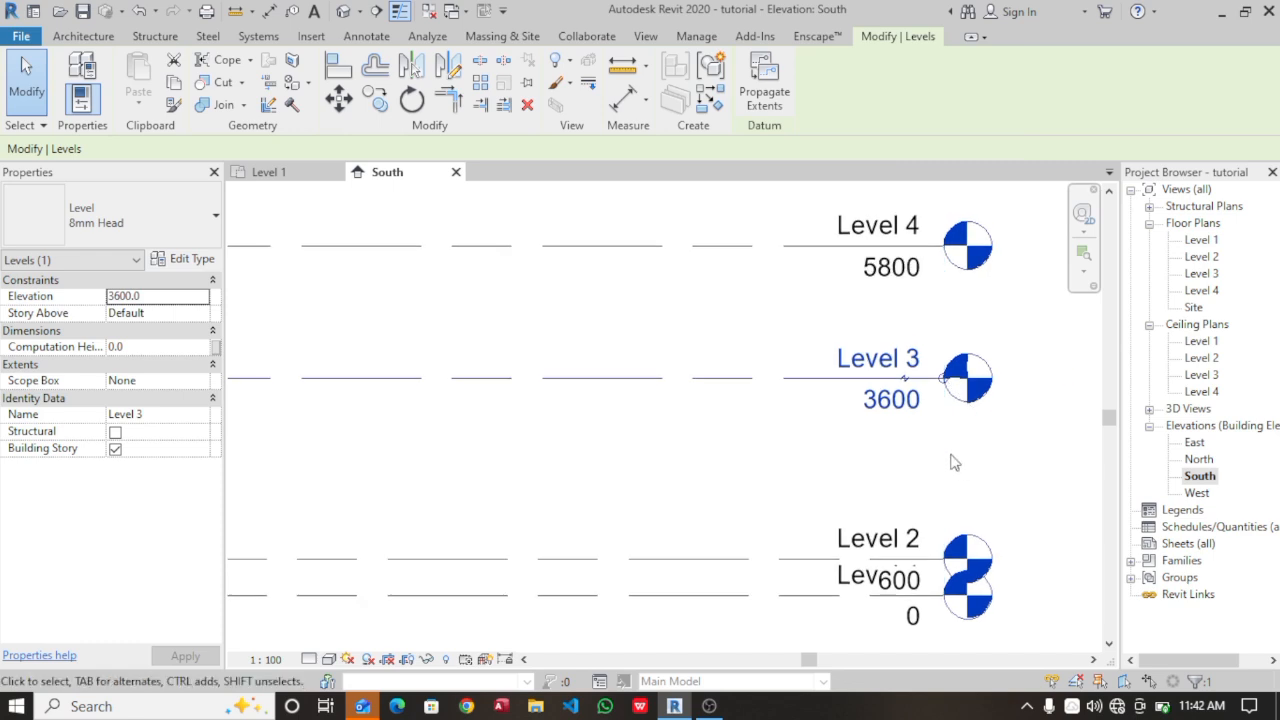
scroll(955, 460, down, 2)
scroll(790, 345, down, 1)
middle_drag(808, 360, 829, 397)
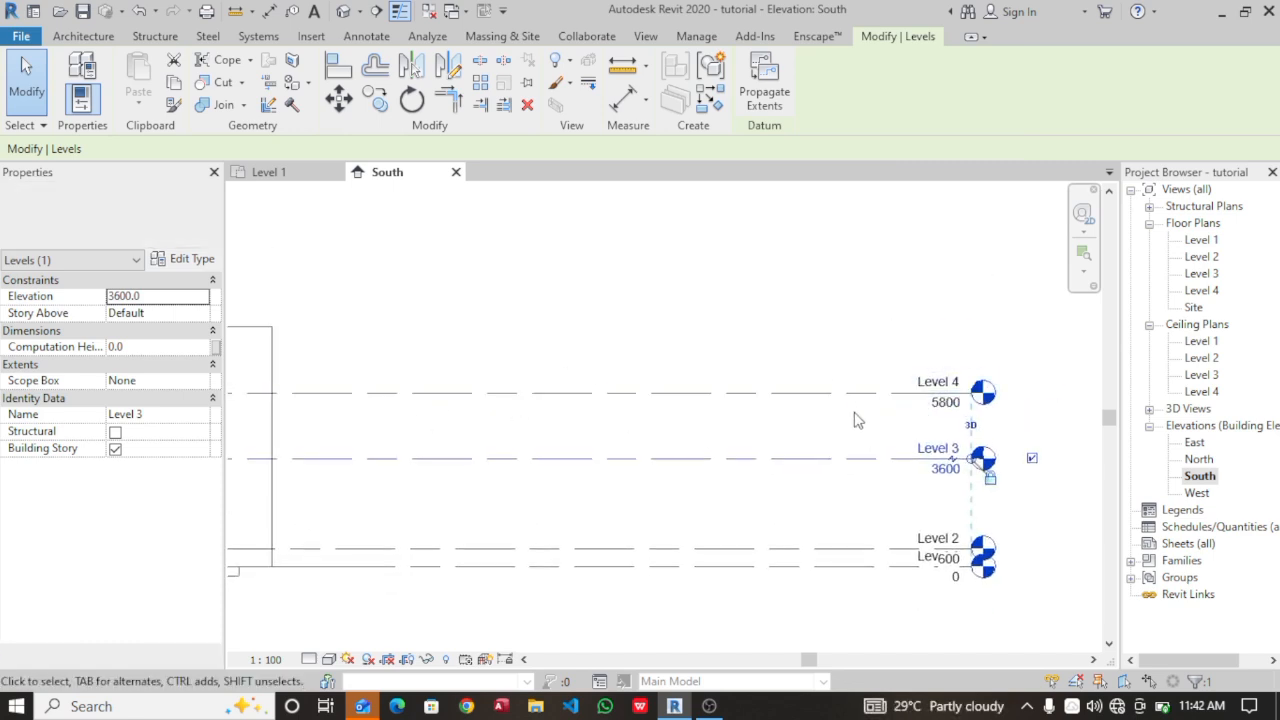
- Return to the Level 1 floor plan and delete the L-shaped wall group and grid line 2
click(314, 175)
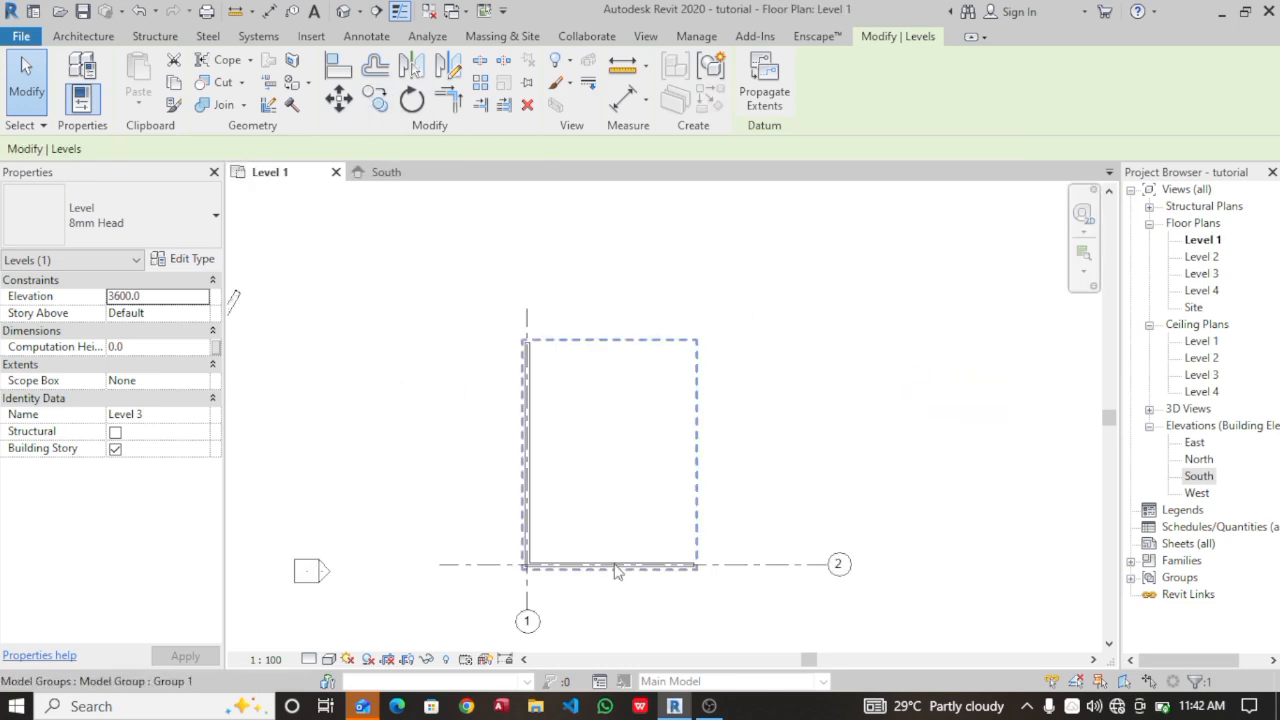
middle_drag(614, 571, 640, 448)
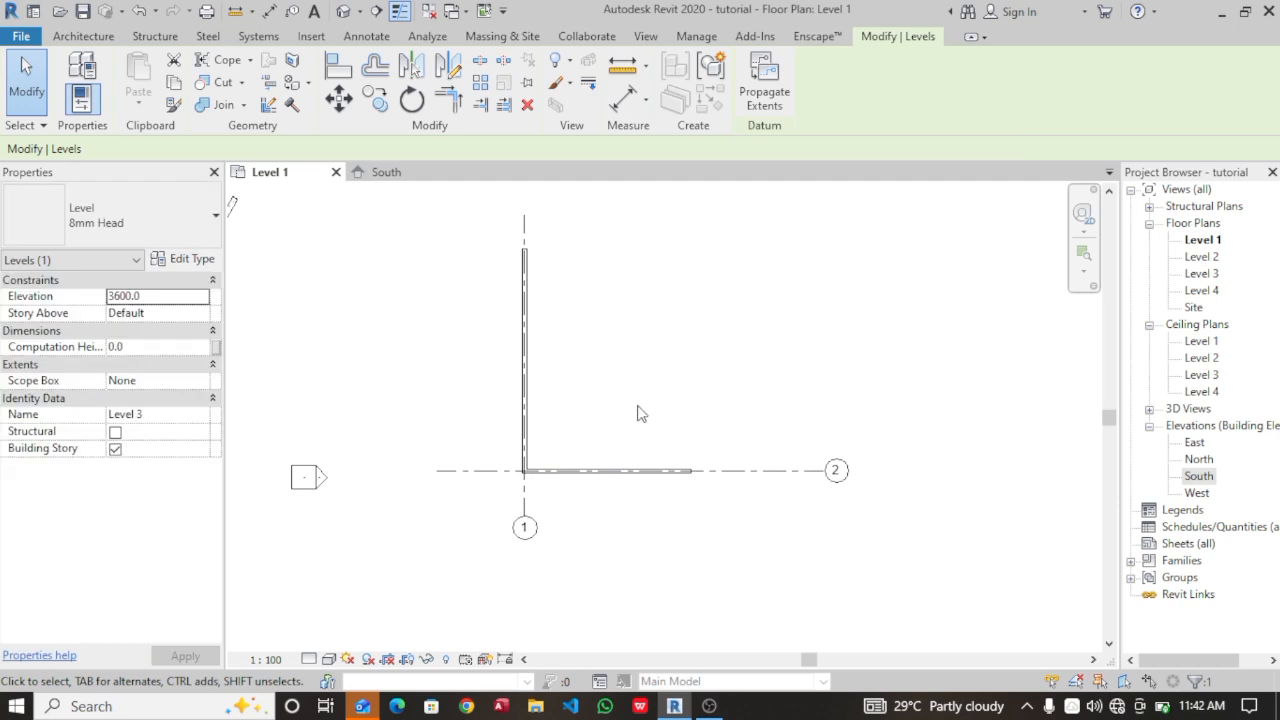
click(602, 480)
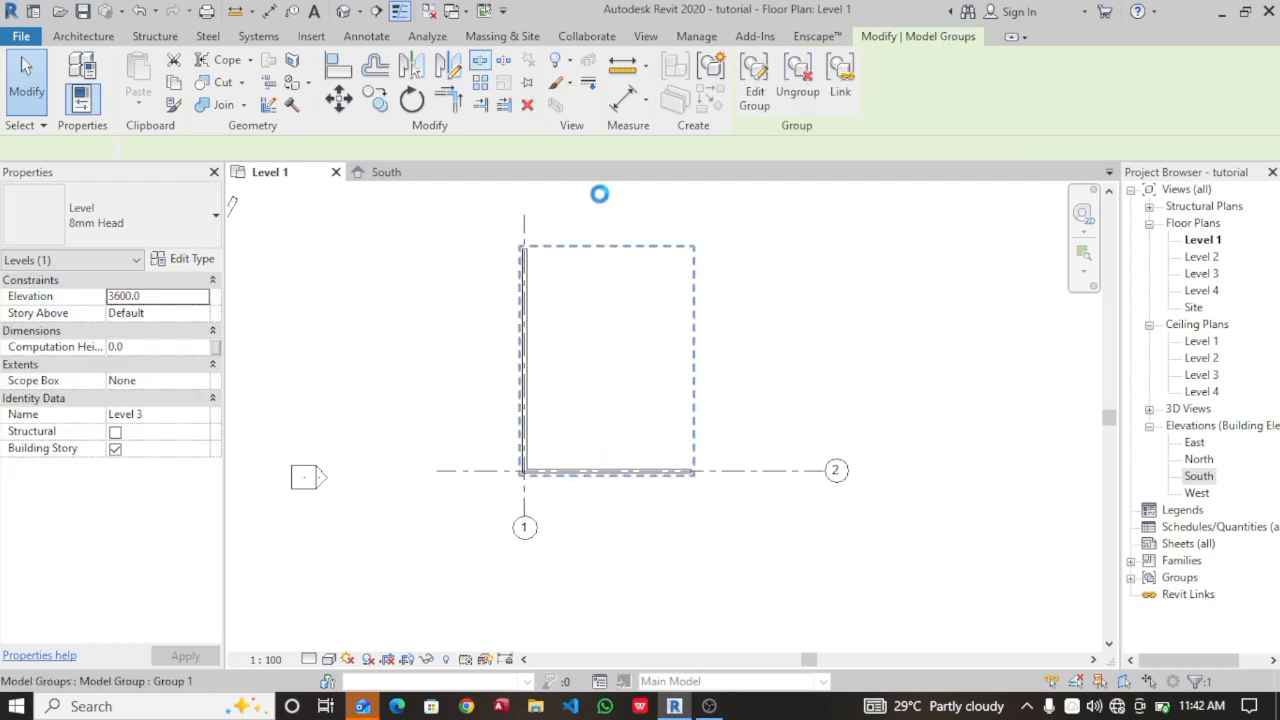
key(Delete)
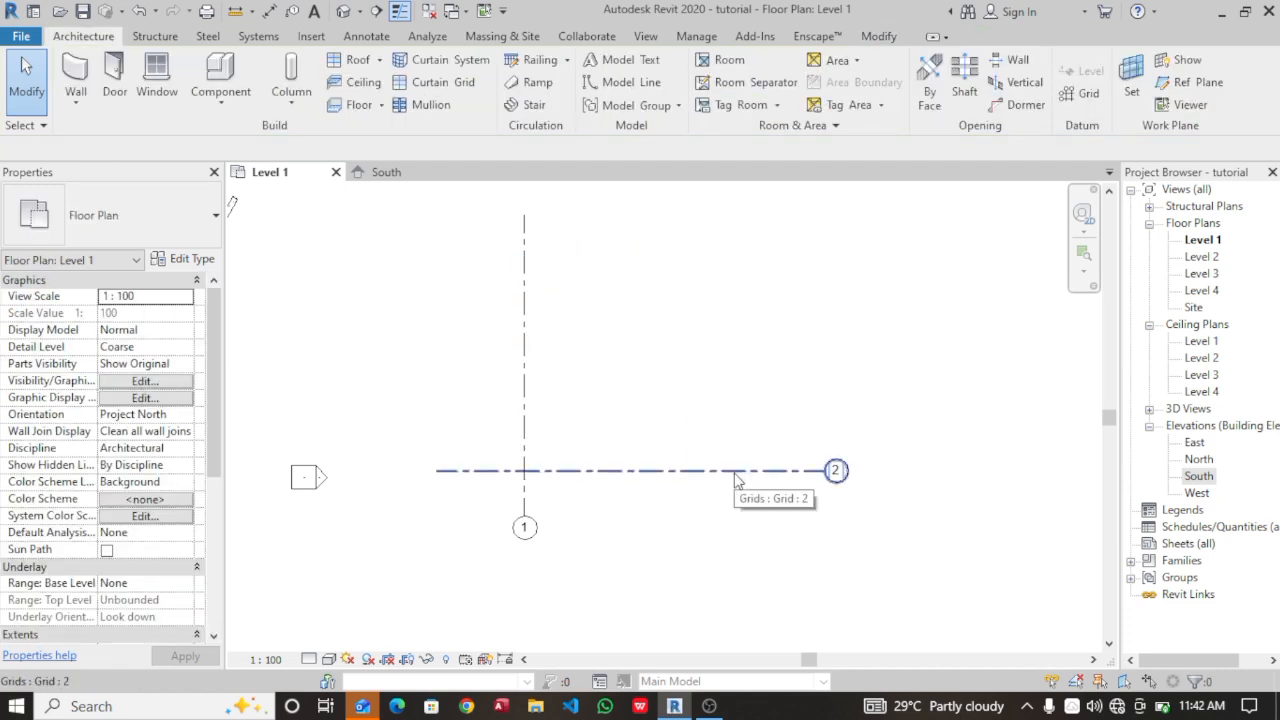
click(735, 476)
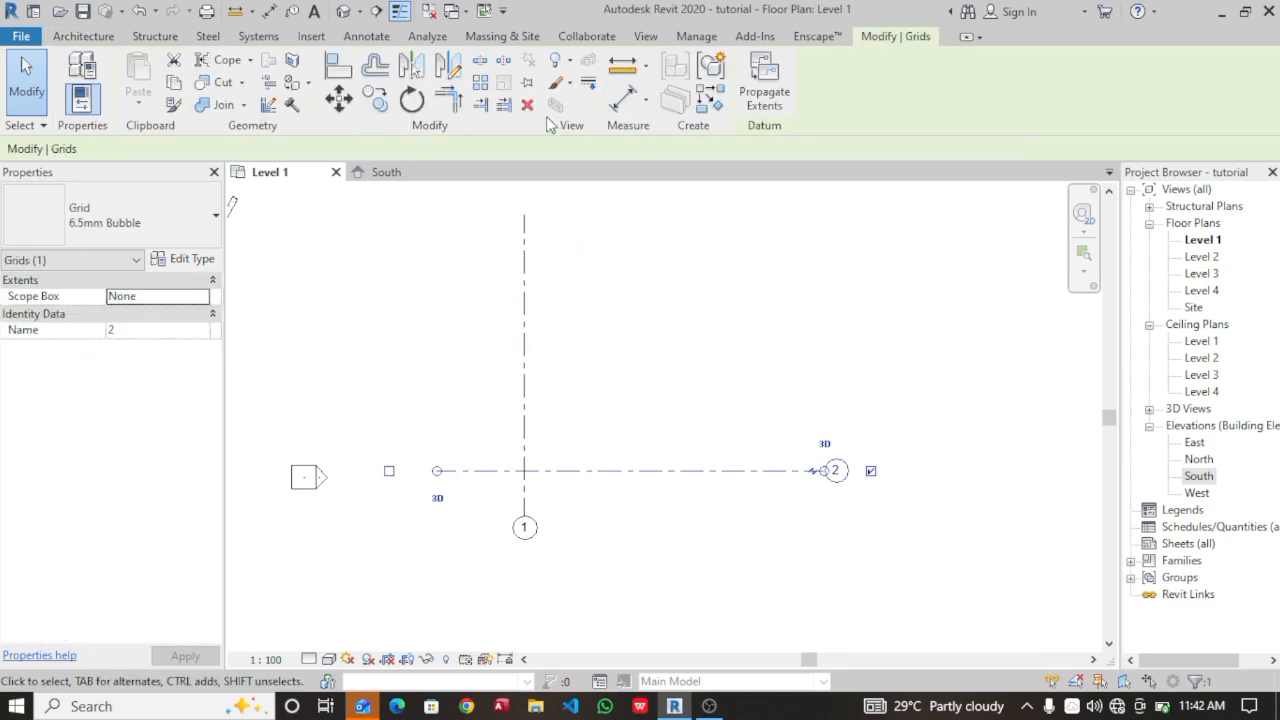
click(528, 106)
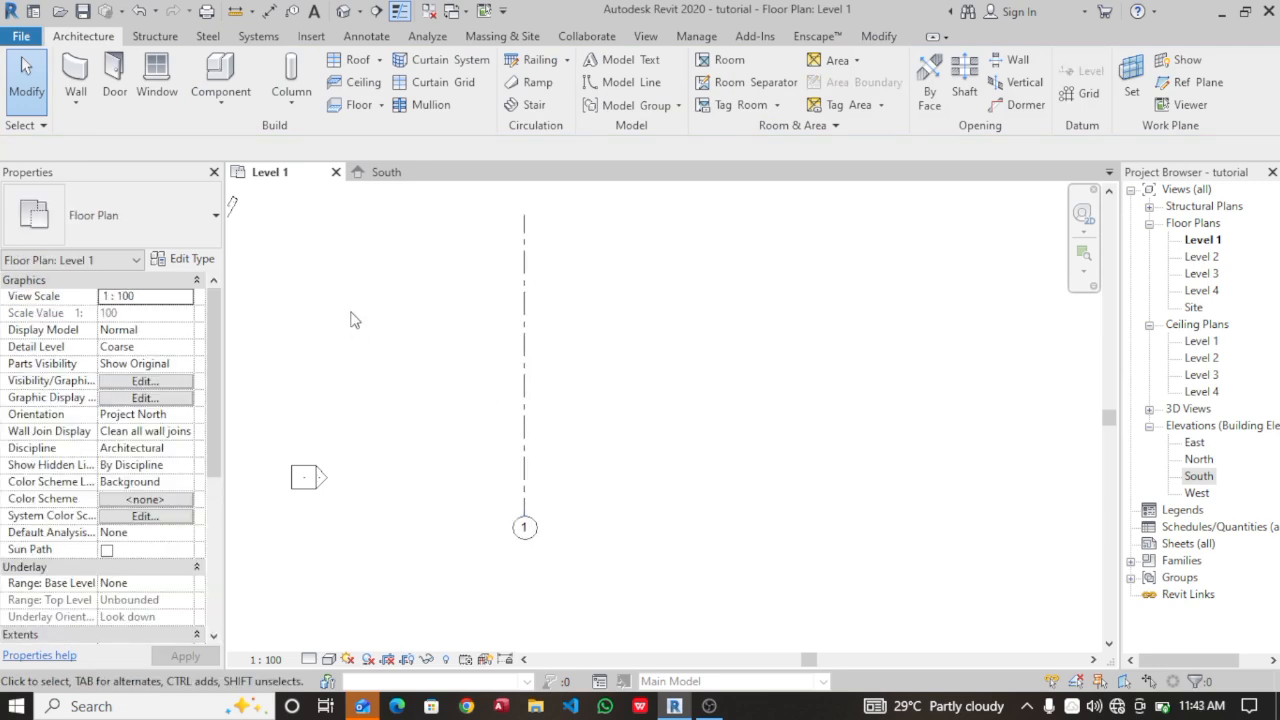
- Start the Wall tool with the Generic - 225mm type and set the wall height to reach Level 3
click(85, 75)
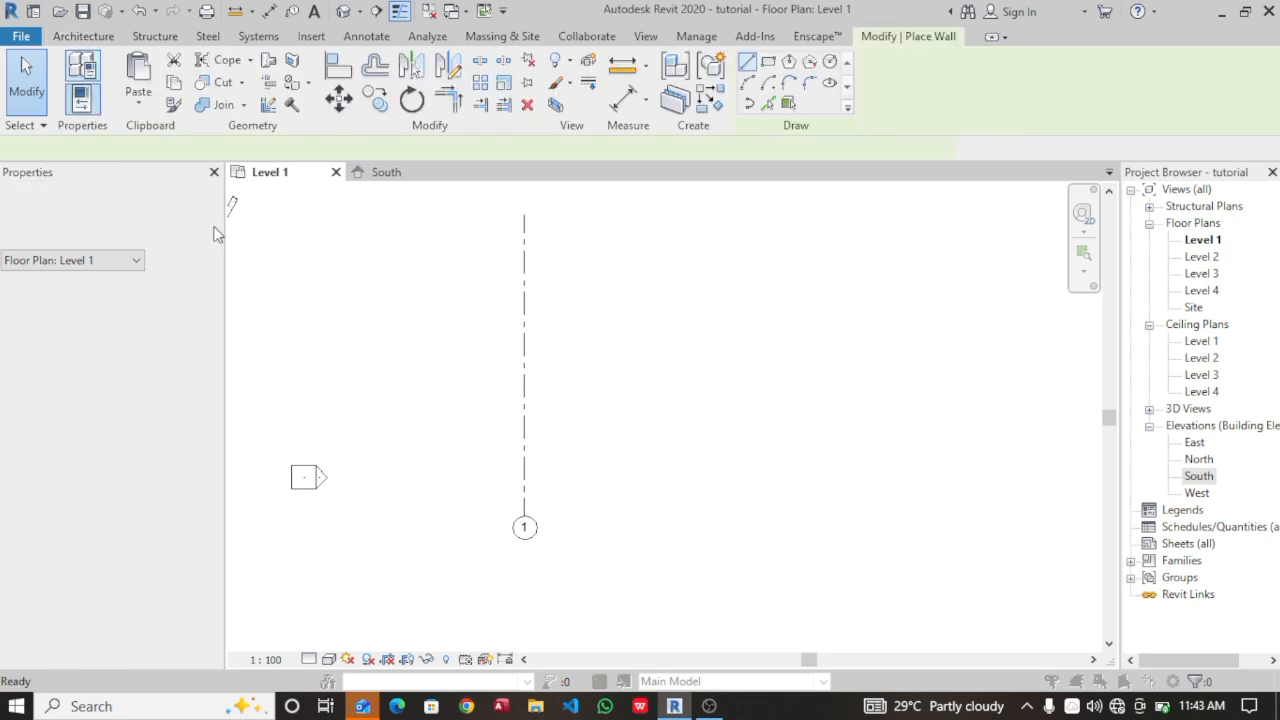
click(185, 259)
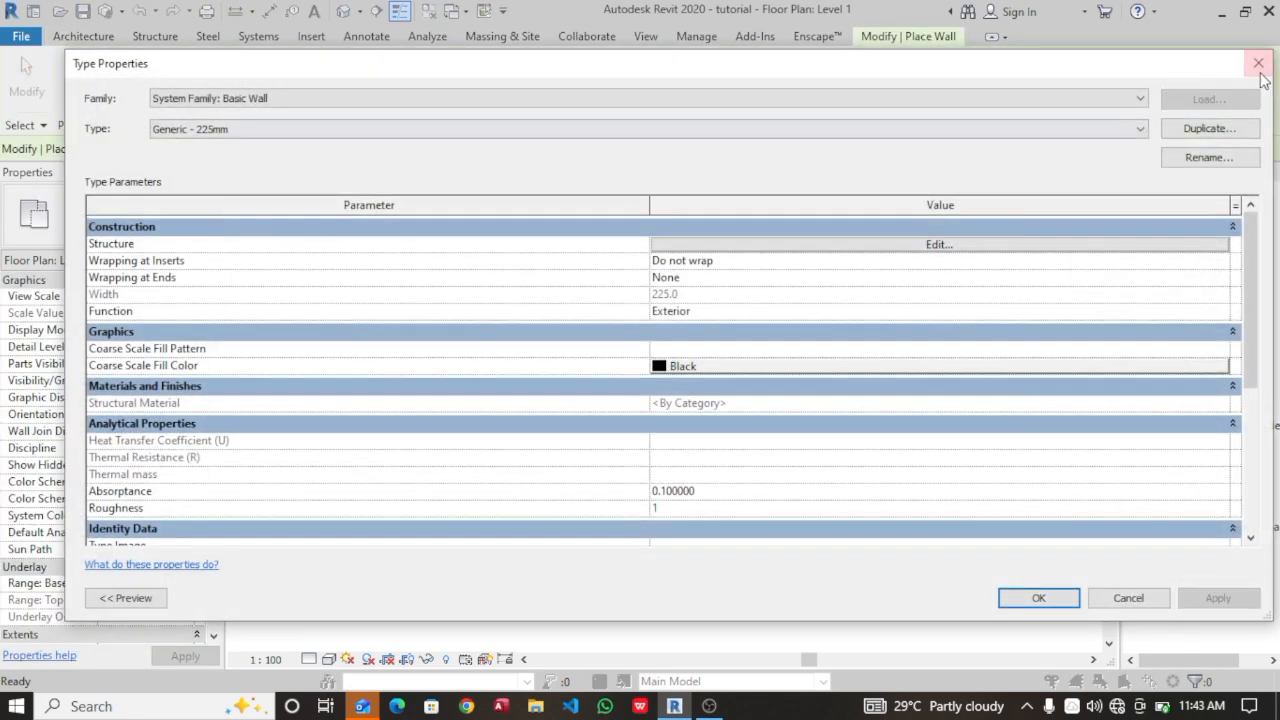
click(1259, 63)
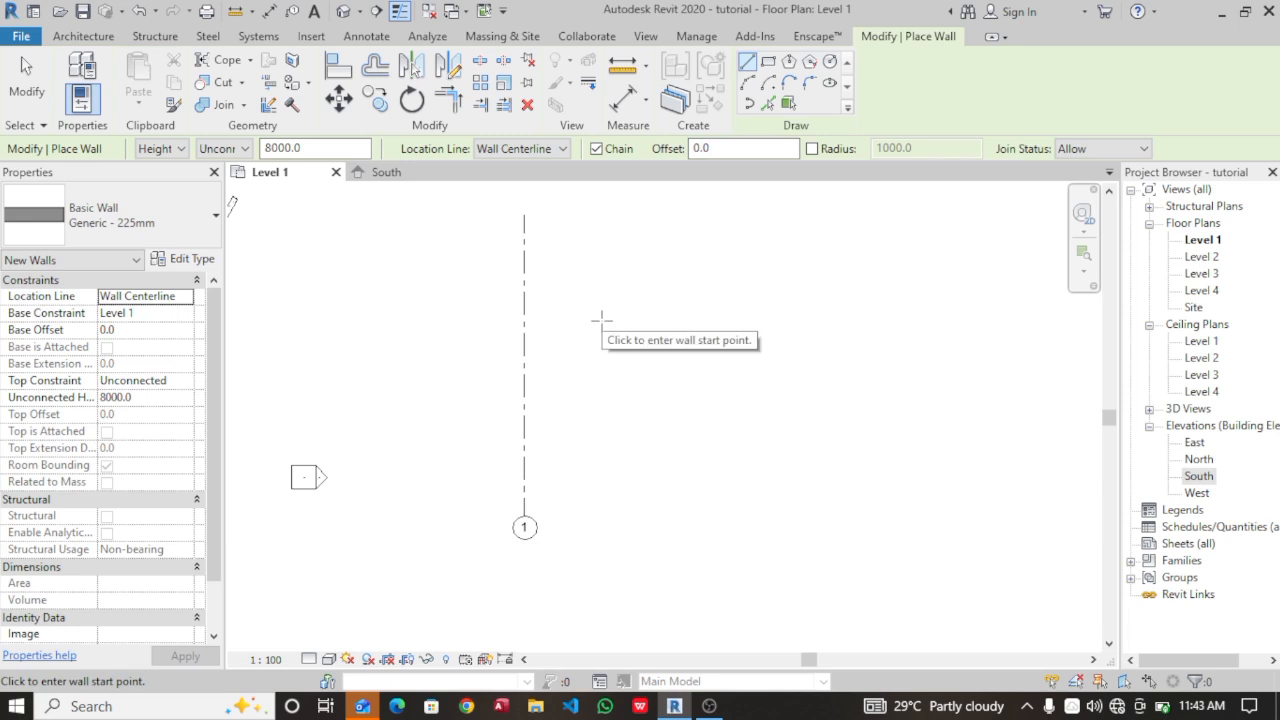
scroll(593, 322, up, 2)
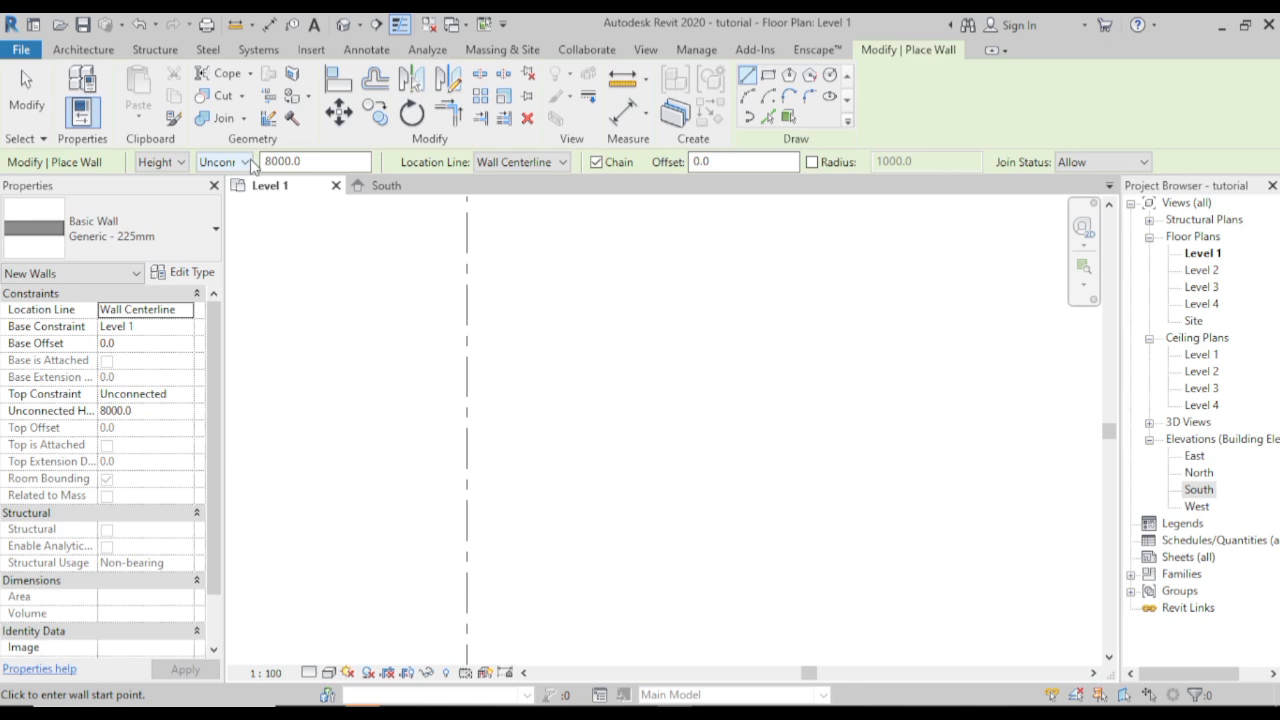
click(250, 164)
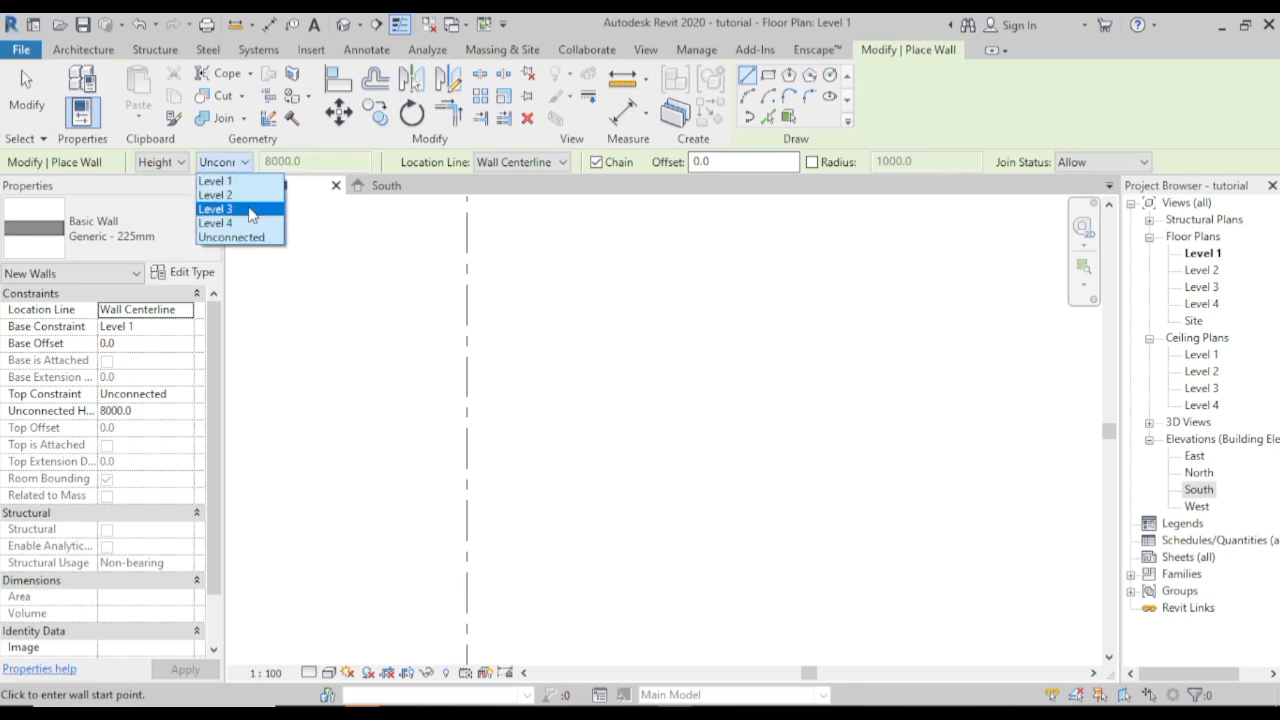
click(251, 211)
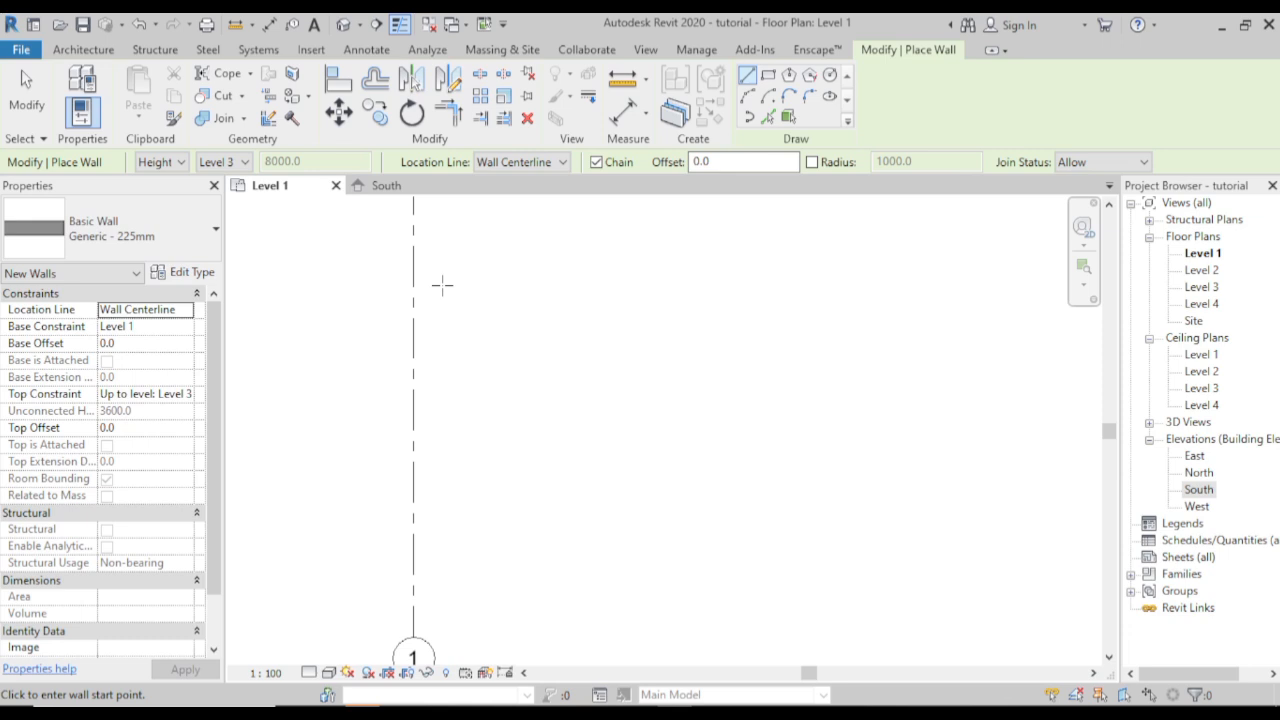
- Draw a closed rectangle of walls beside grid 1, with vertical sides 5170 mm long and horizontal sides 6375 mm long
click(488, 335)
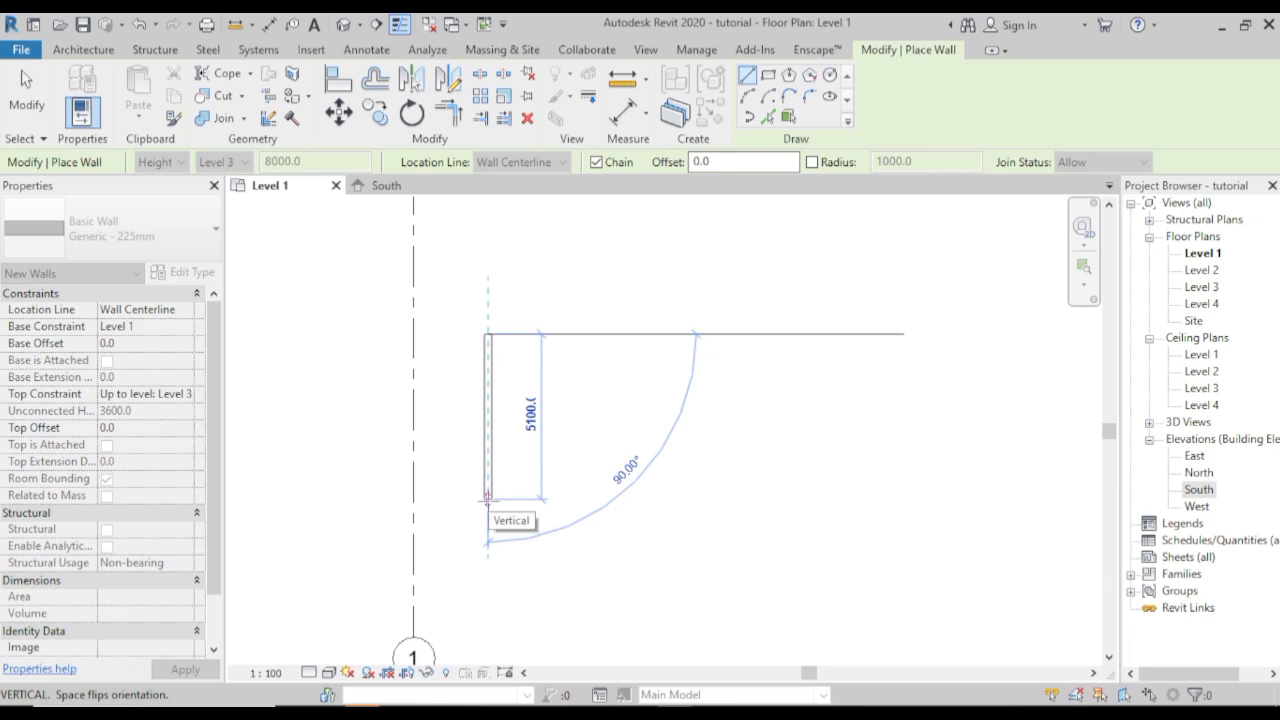
text(5170)
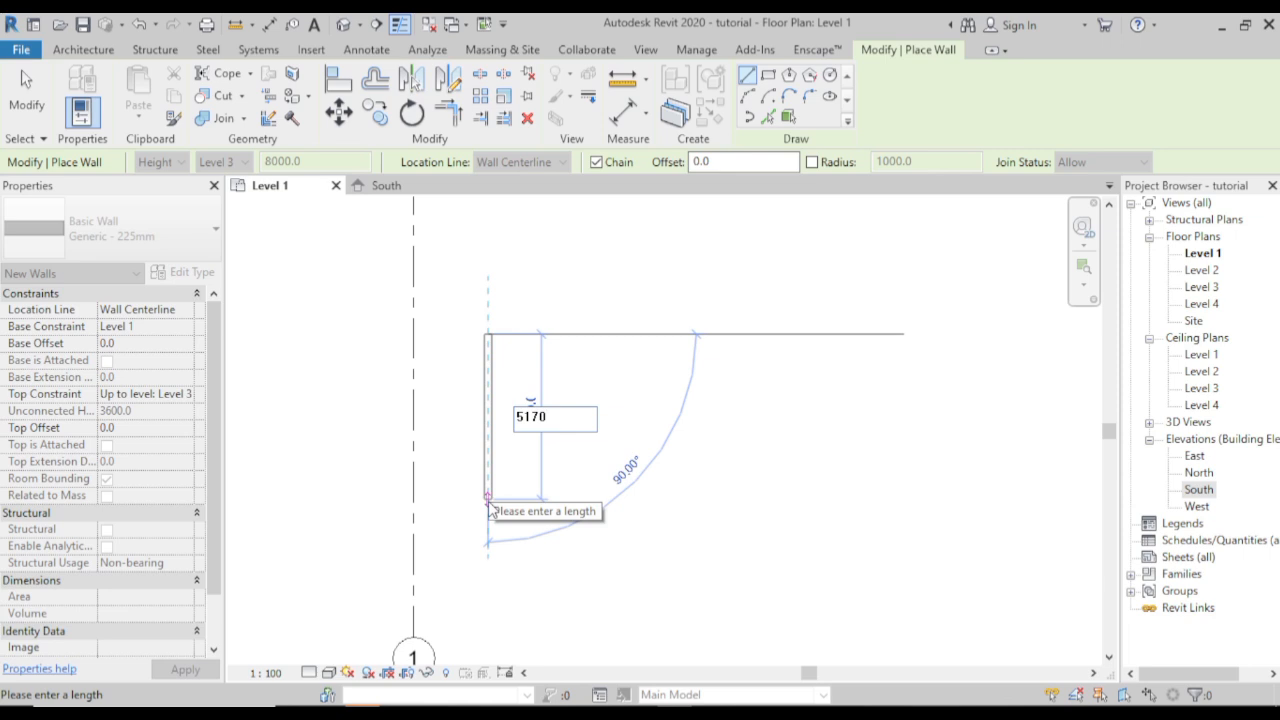
key(Return)
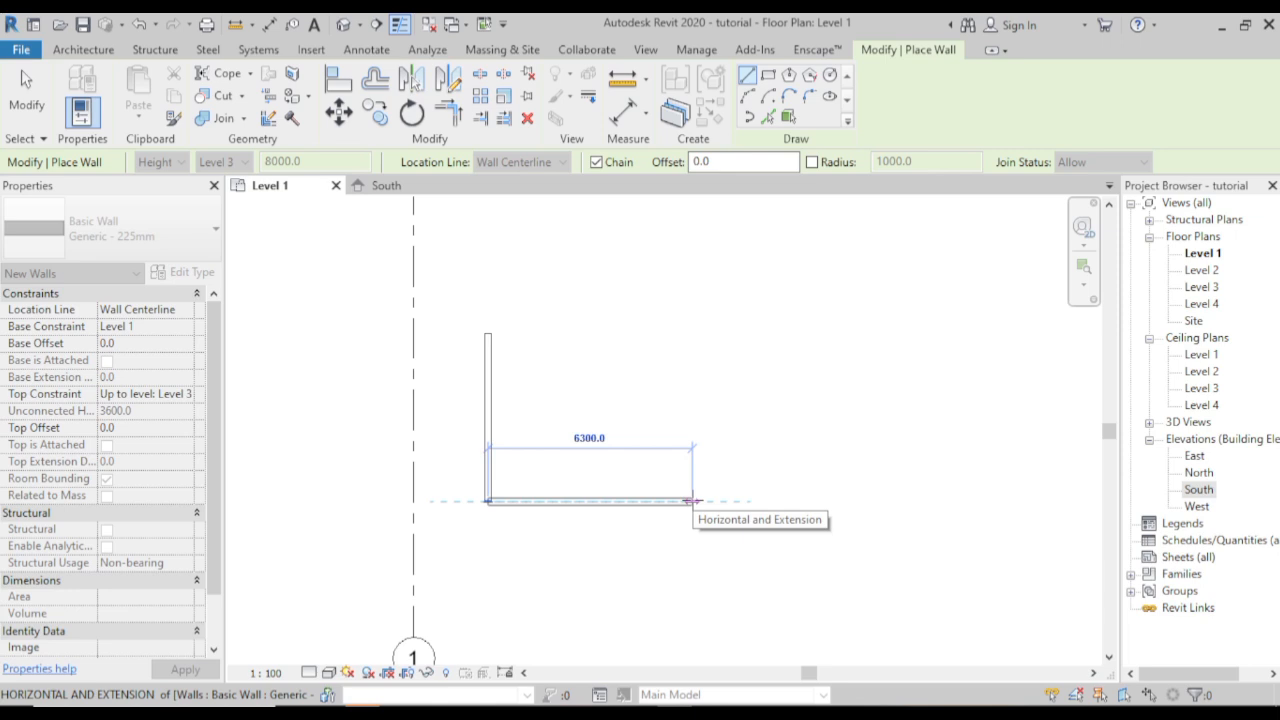
text(6375)
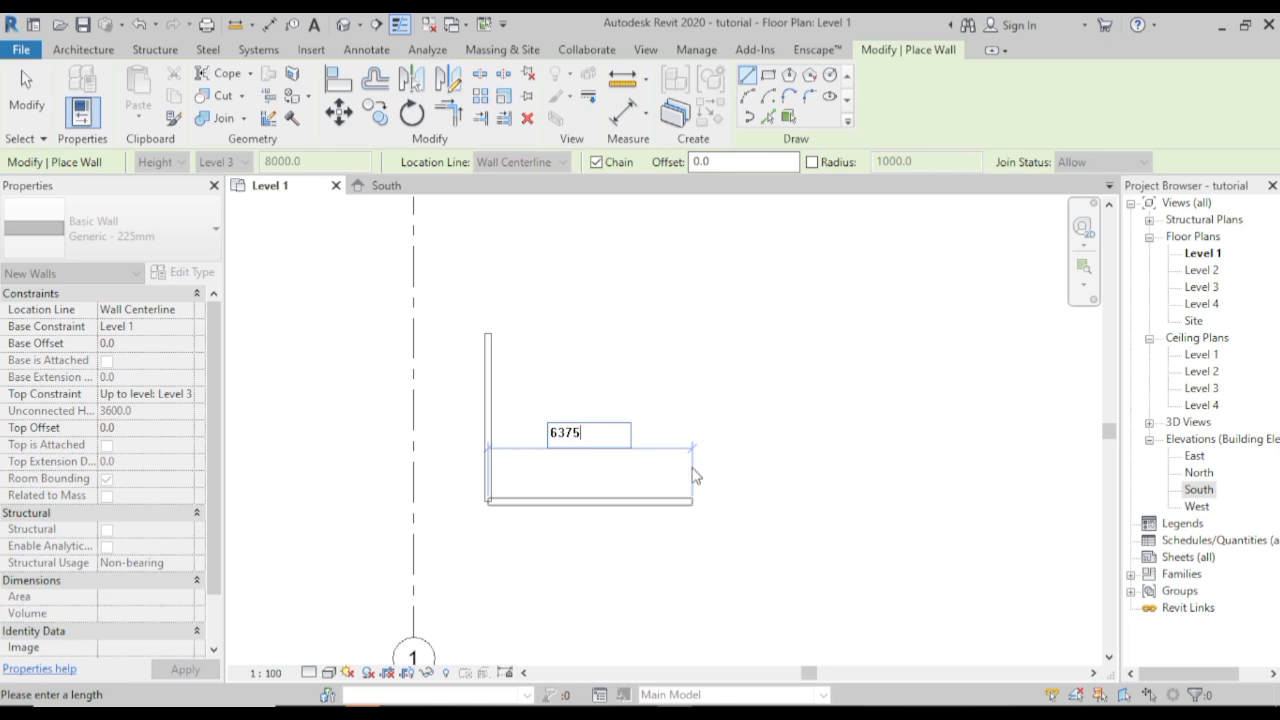
key(Return)
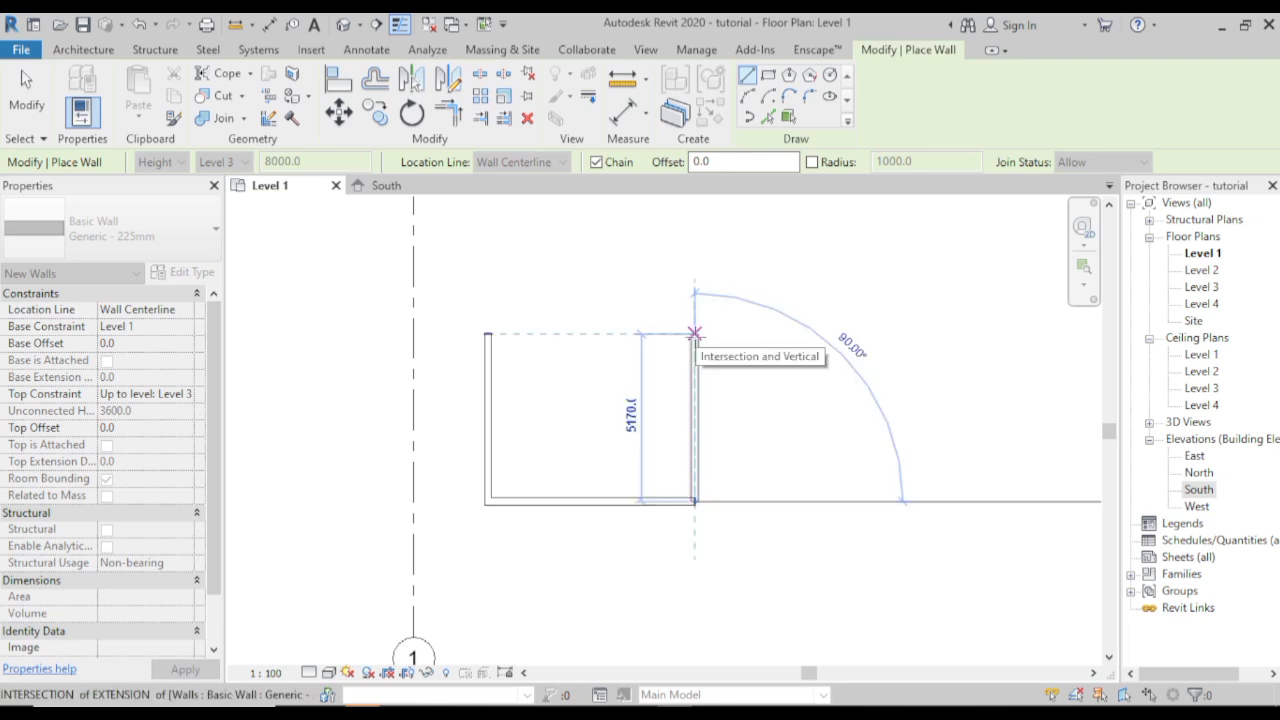
click(573, 334)
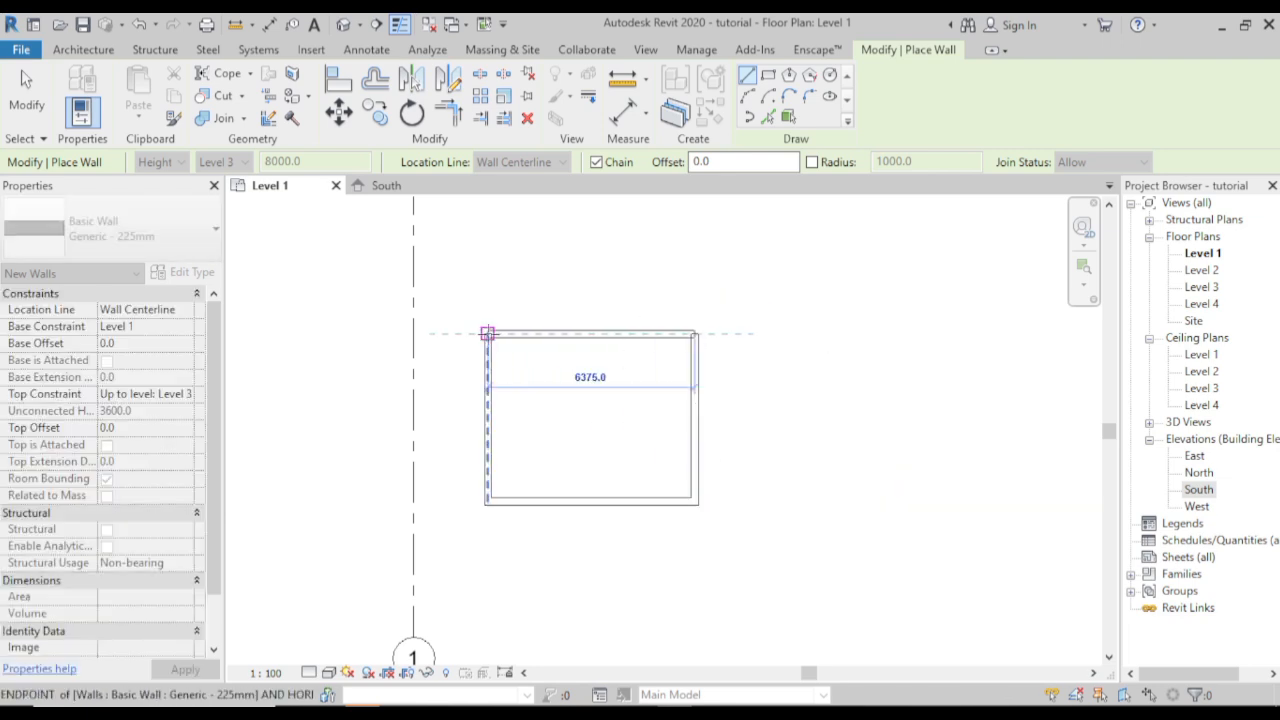
click(487, 333)
right_click(657, 294)
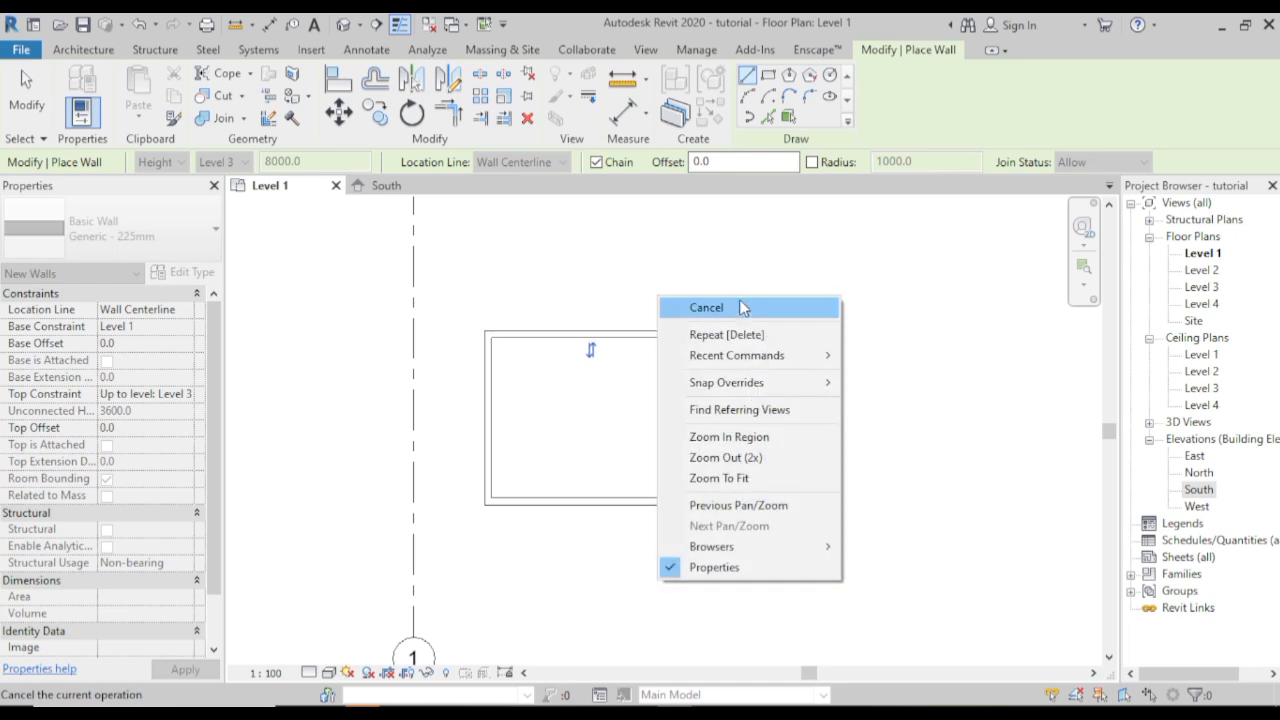
click(737, 306)
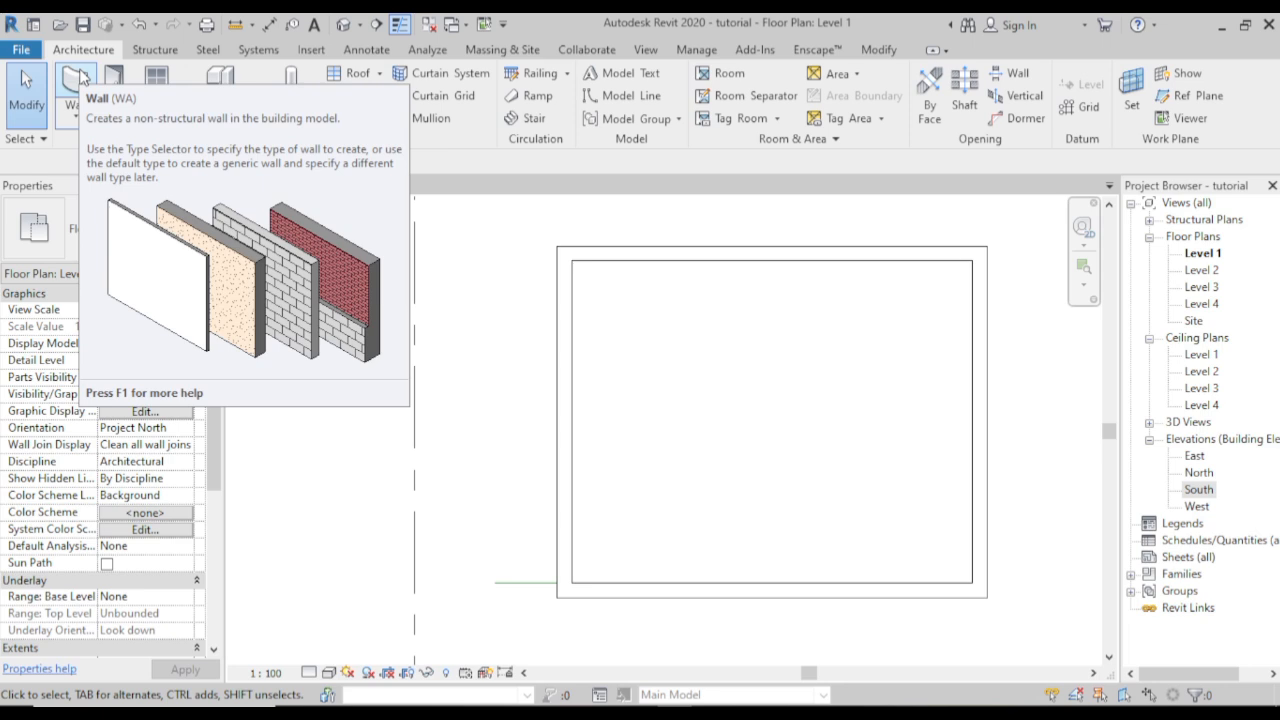
- Offset copies of the upper and right exterior walls 1300 mm toward the inside of the rectangle
click(78, 80)
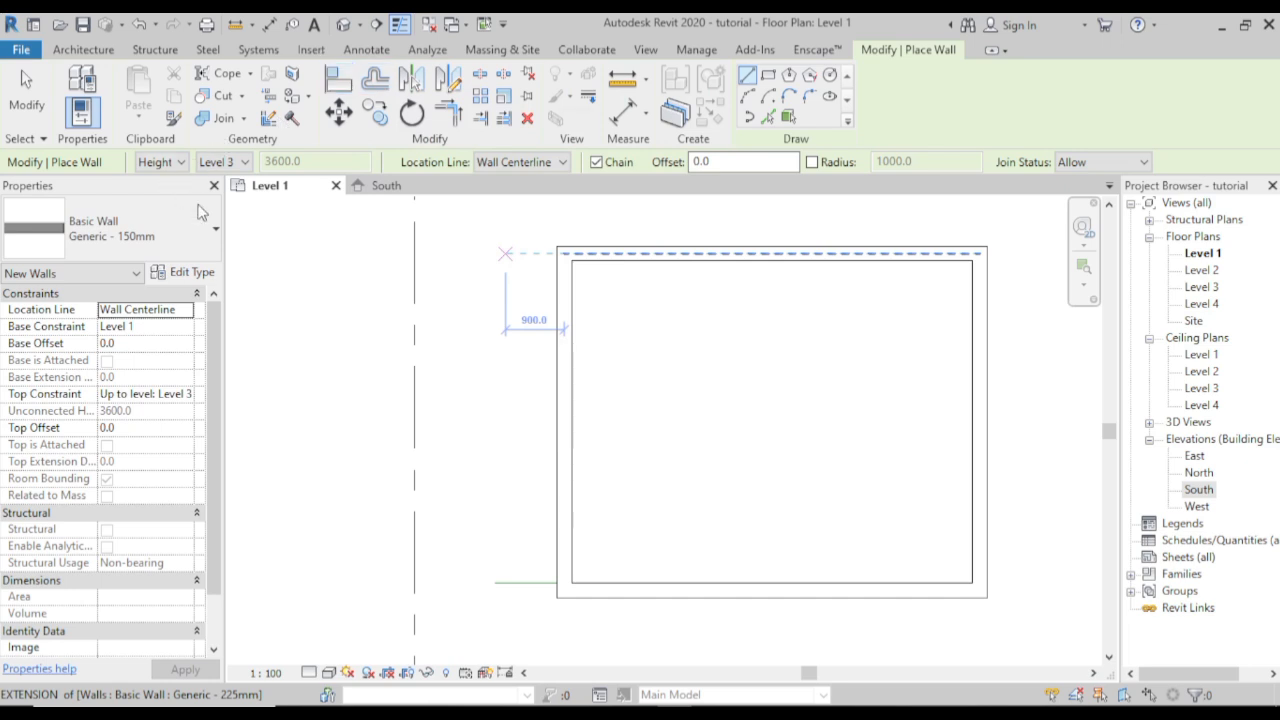
click(198, 256)
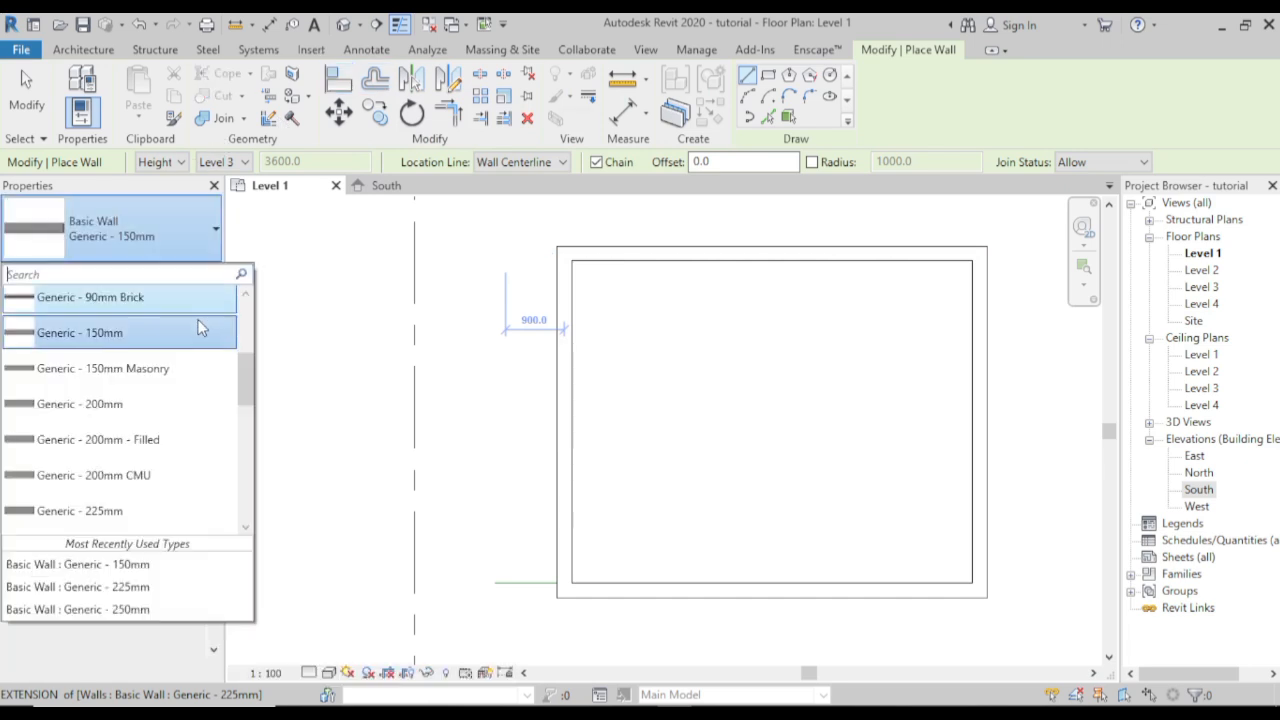
click(375, 90)
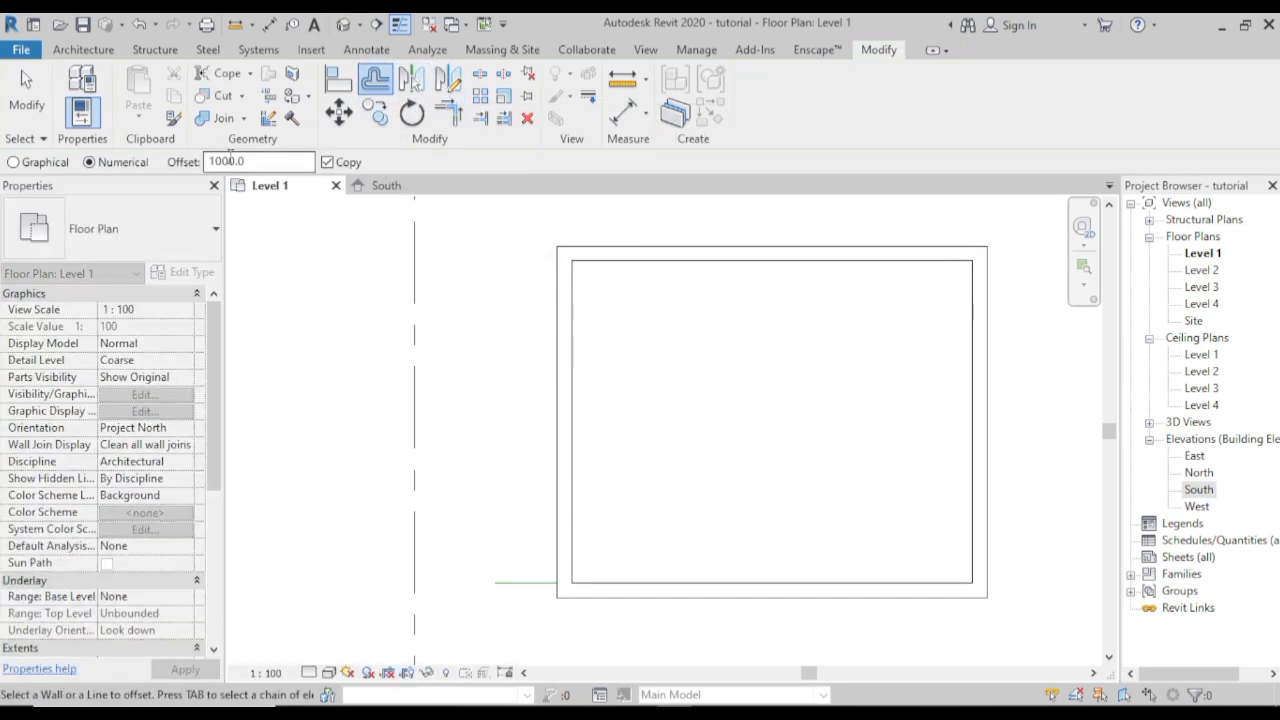
double_click(210, 161)
text(12500)
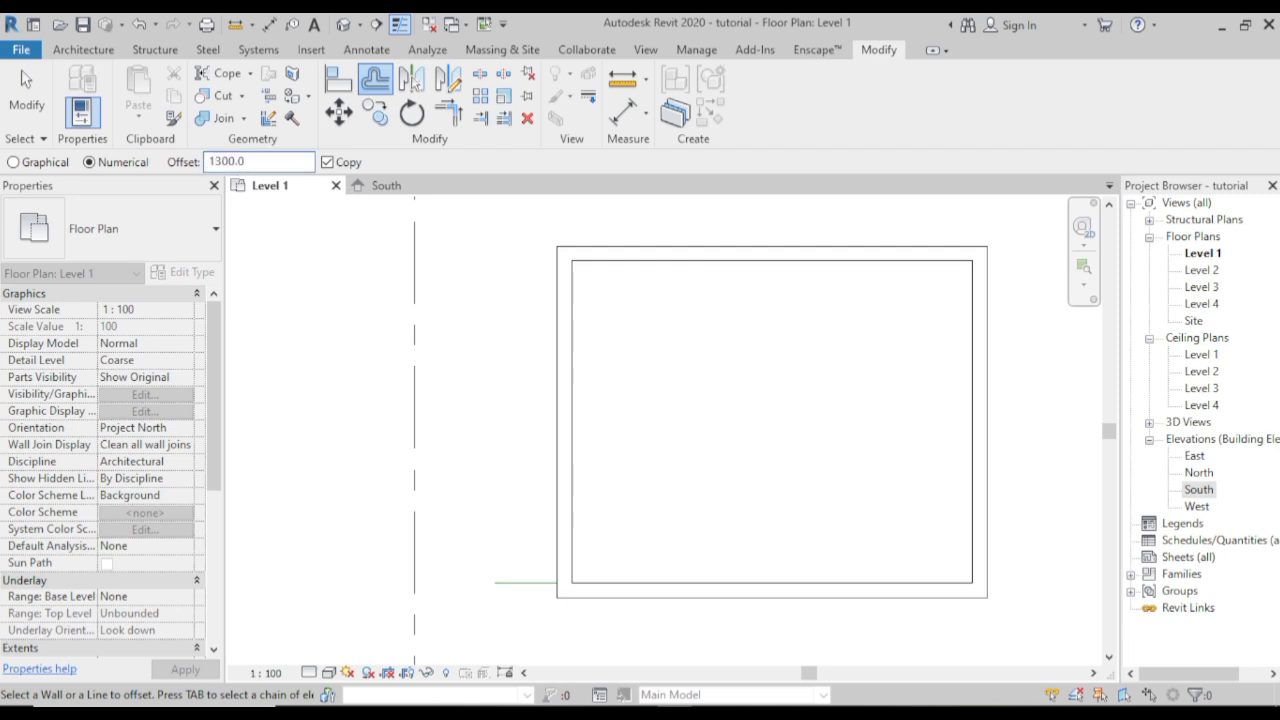
click(922, 372)
click(968, 400)
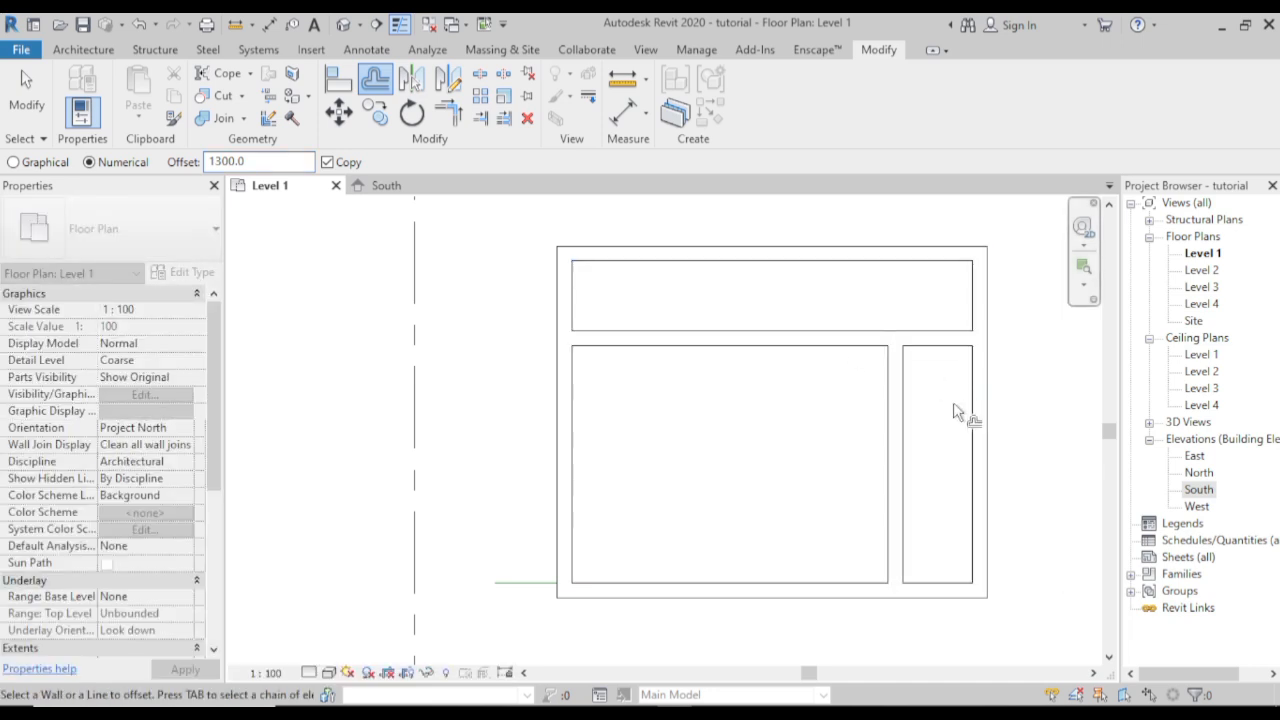
key(Escape)
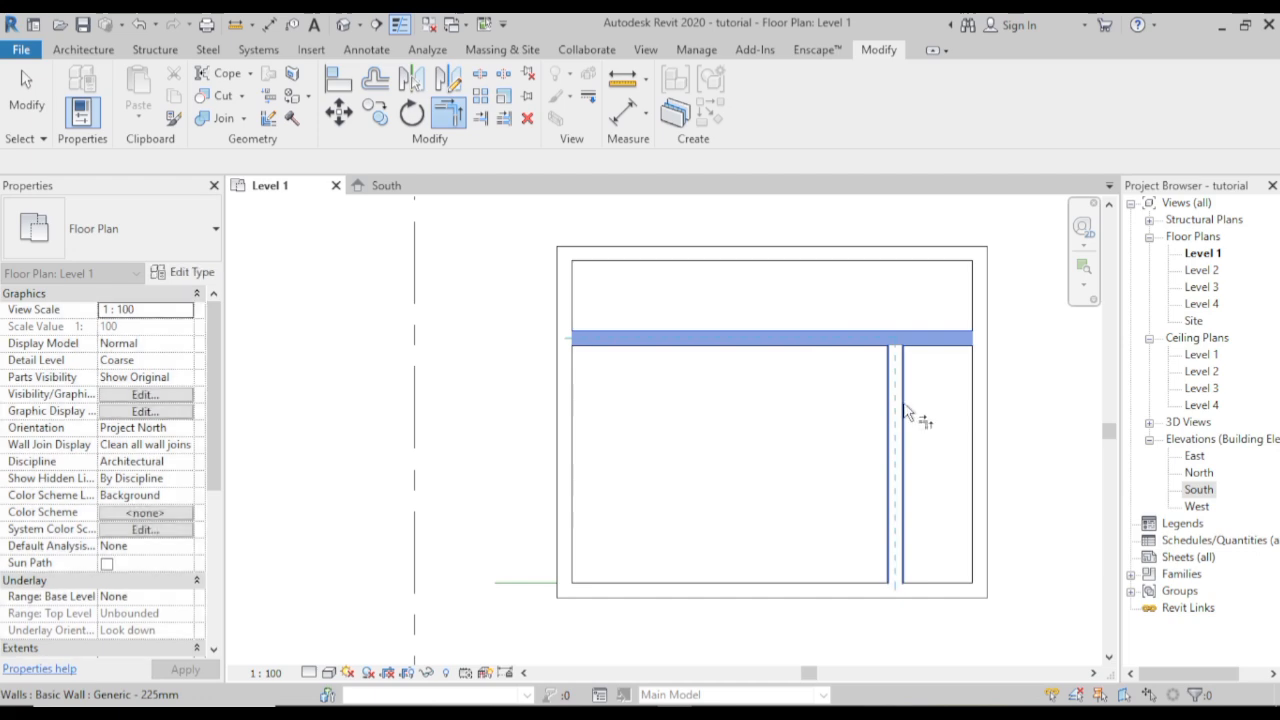
- Trim the two offset walls to a corner, removing the horizontal wall's extension to the right exterior wall
key(t)
key(r)
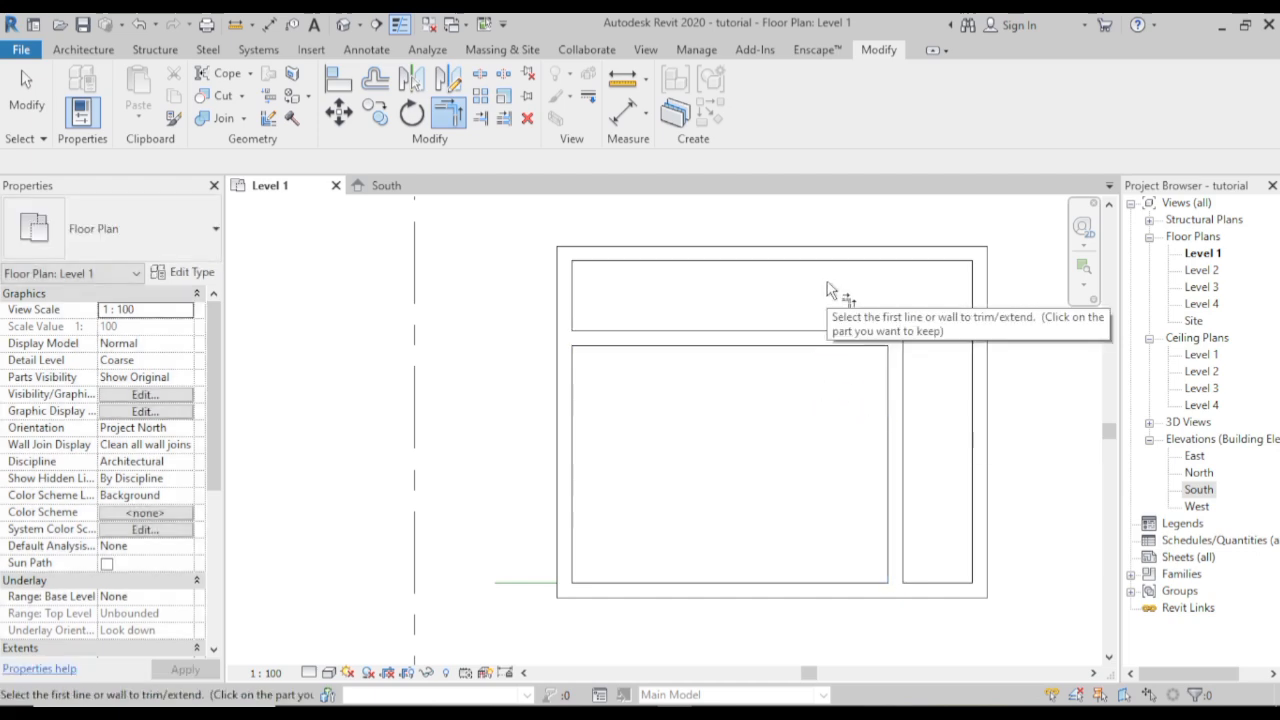
right_click(827, 290)
click(890, 298)
right_click(868, 291)
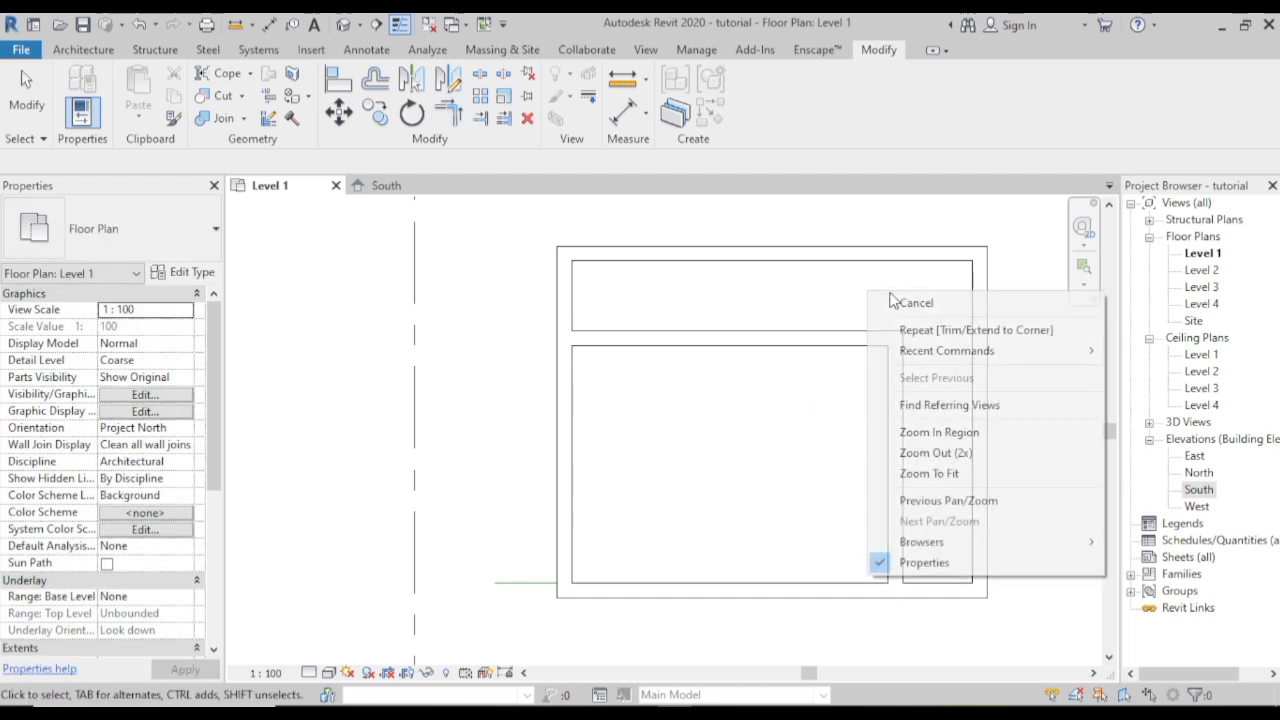
click(904, 303)
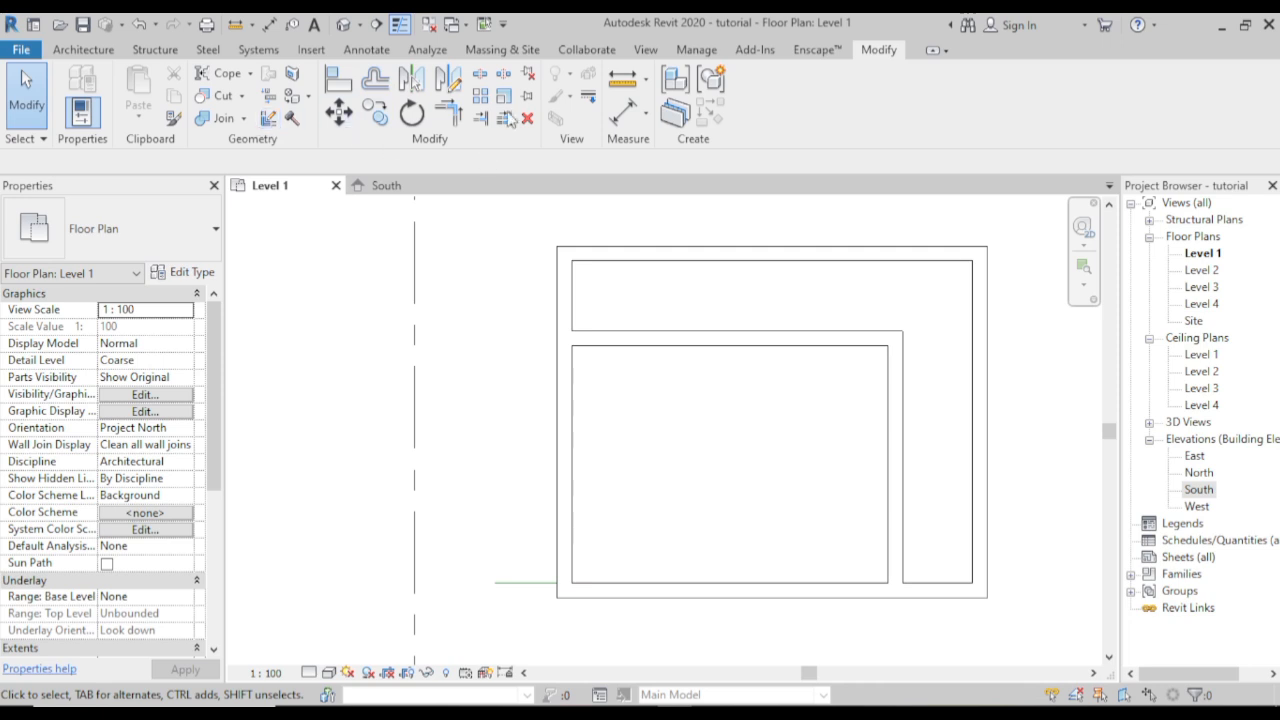
- Start the Wall tool and choose the Generic - 150mm wall type
click(375, 80)
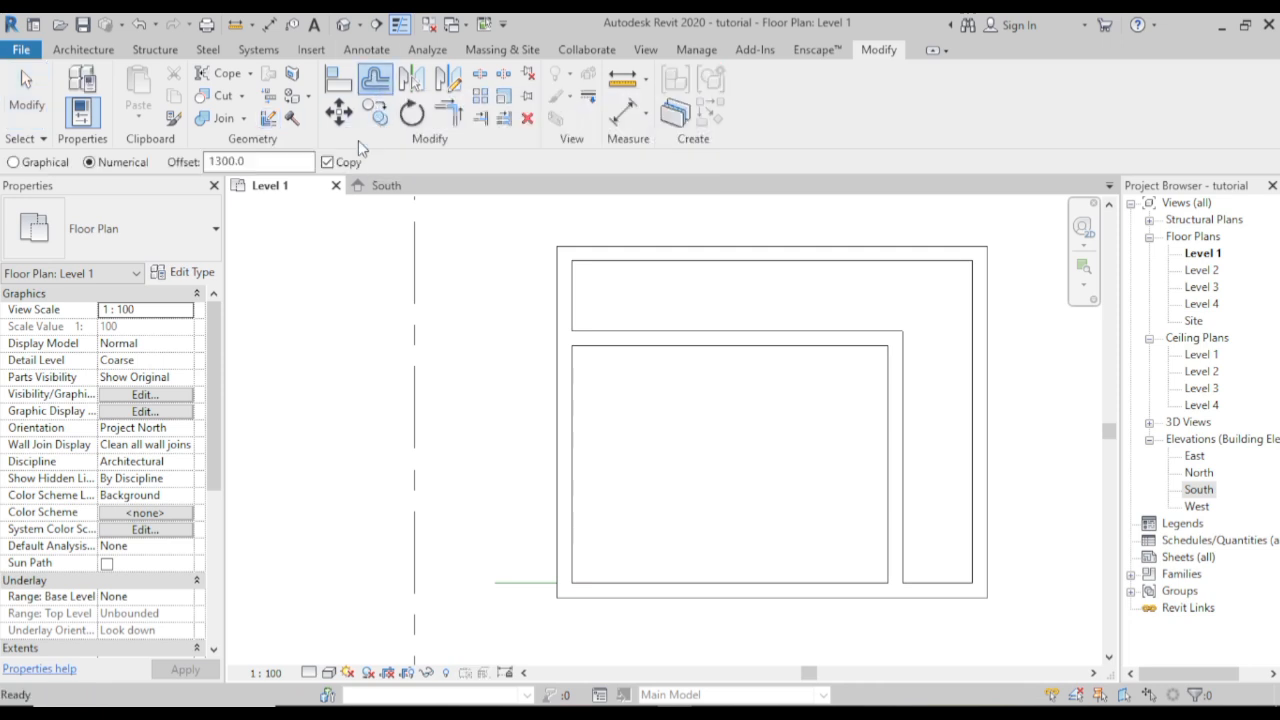
click(97, 46)
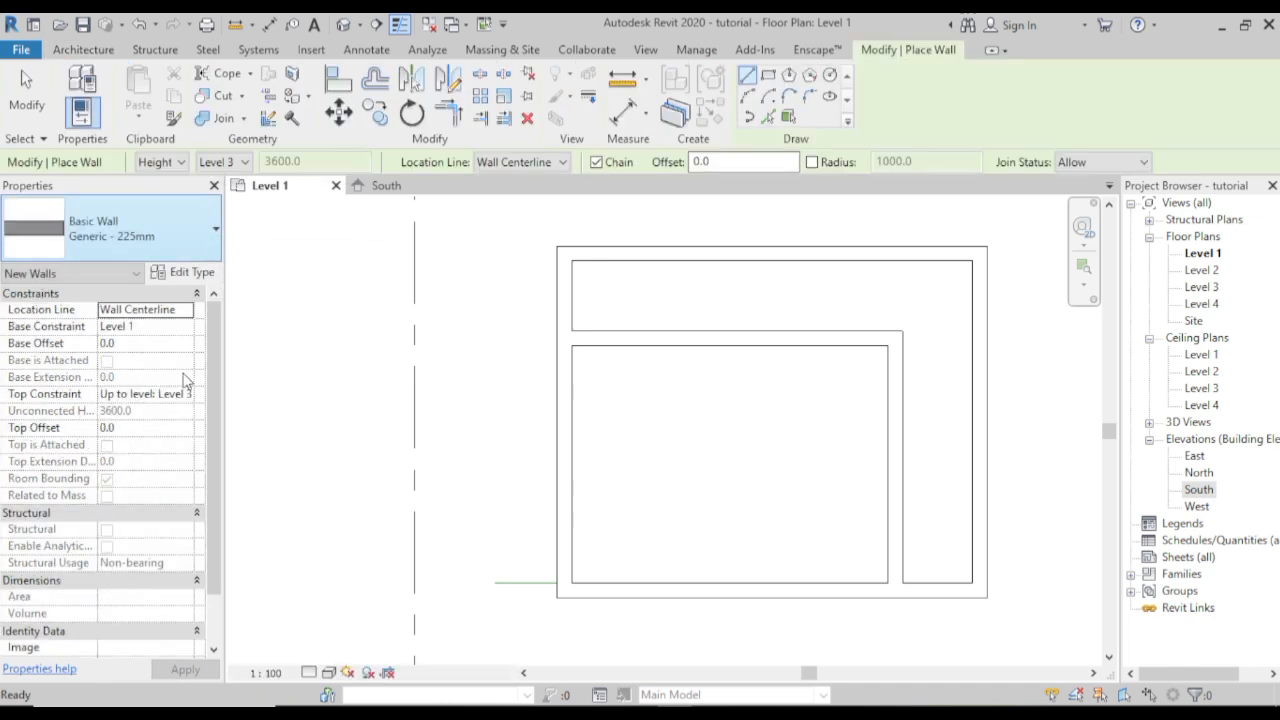
click(112, 228)
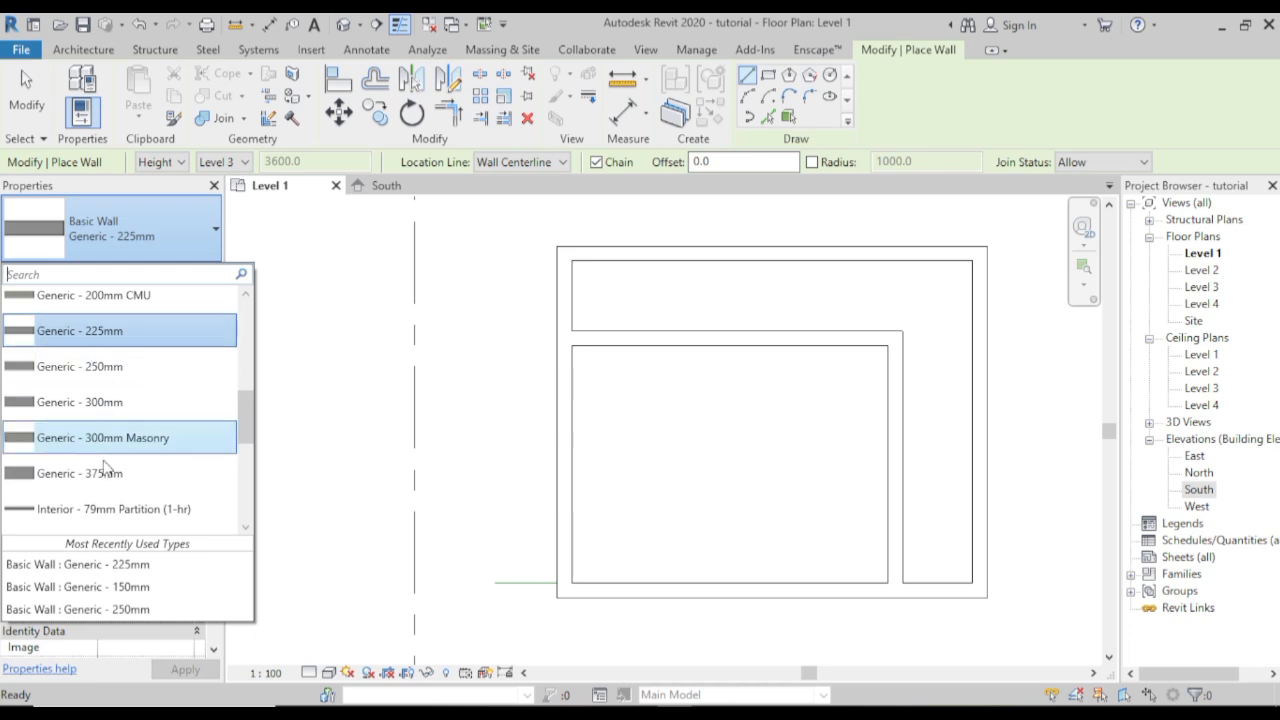
click(127, 590)
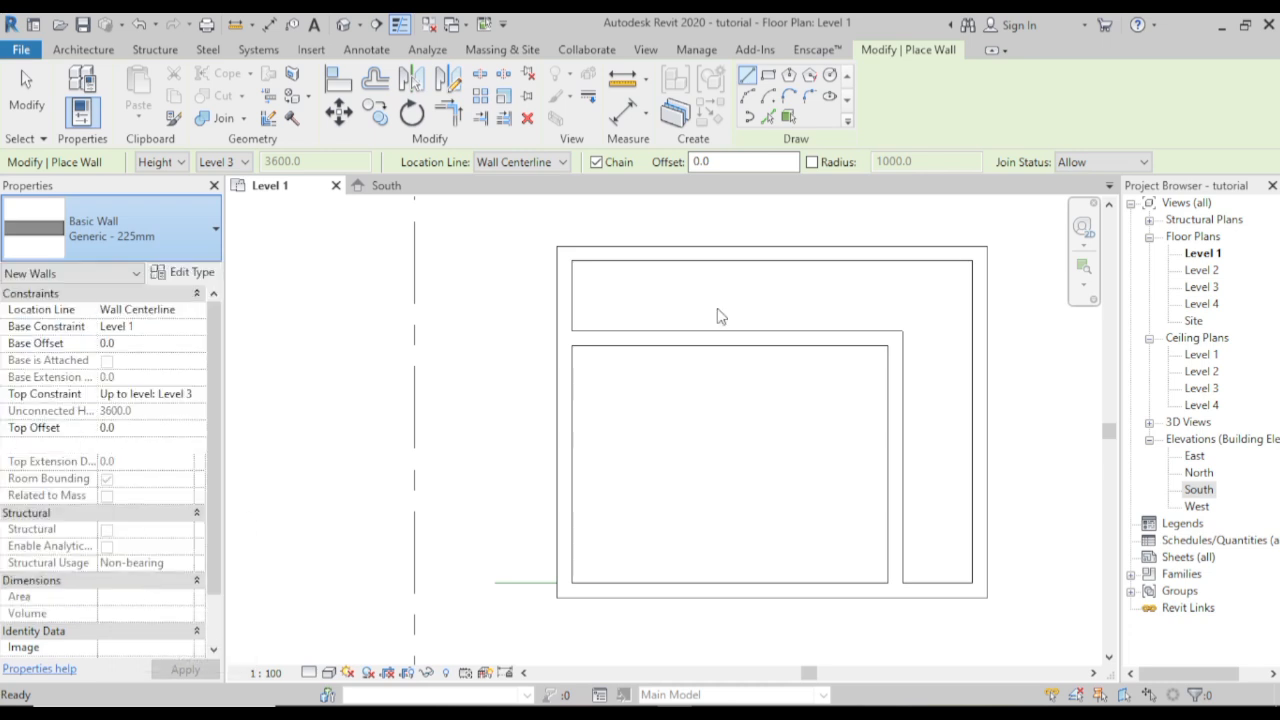
click(384, 86)
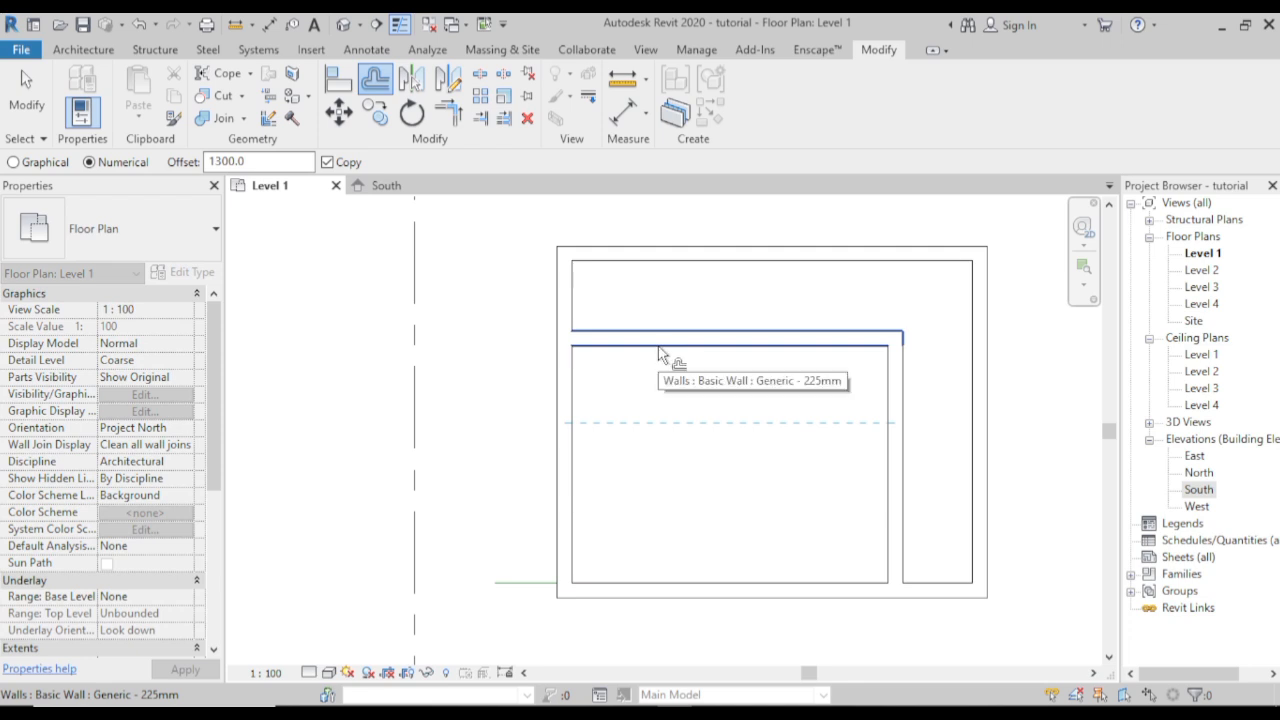
right_click(520, 410)
click(538, 415)
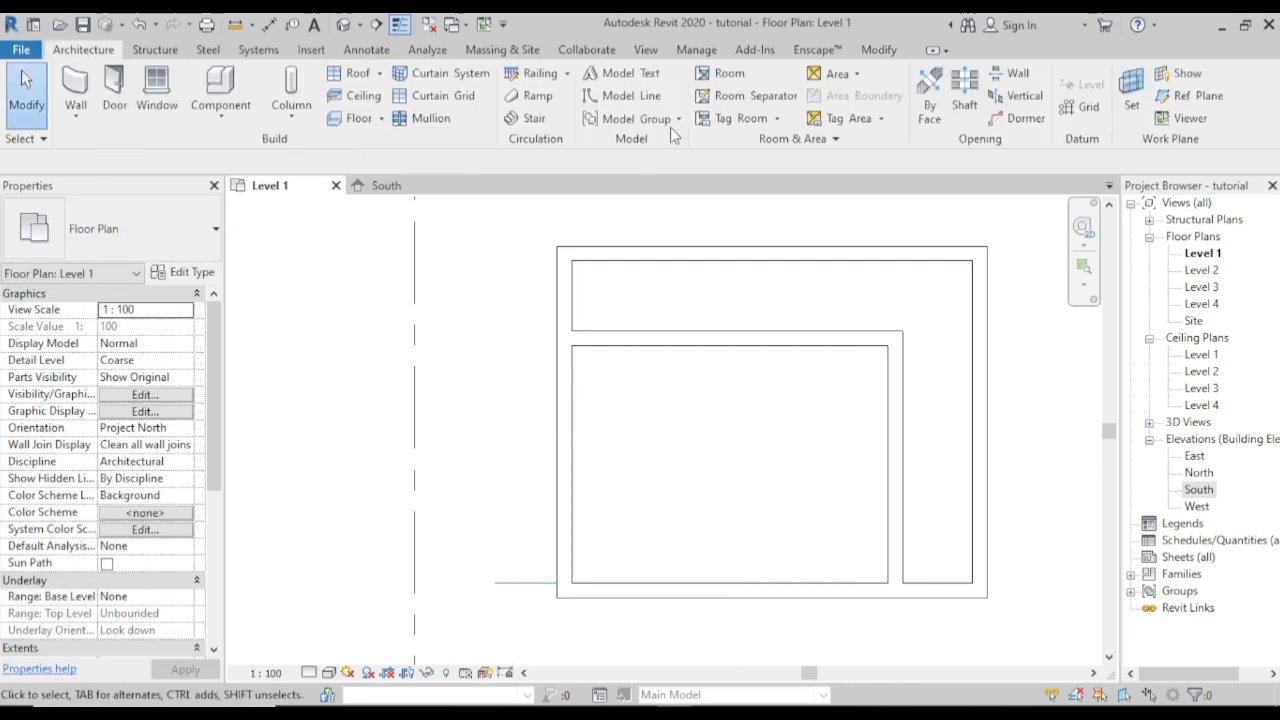
- Draw a 1600 mm horizontal partition from the left exterior wall, 1800 mm below the inner horizontal wall, and continue it vertically up to that wall
click(70, 85)
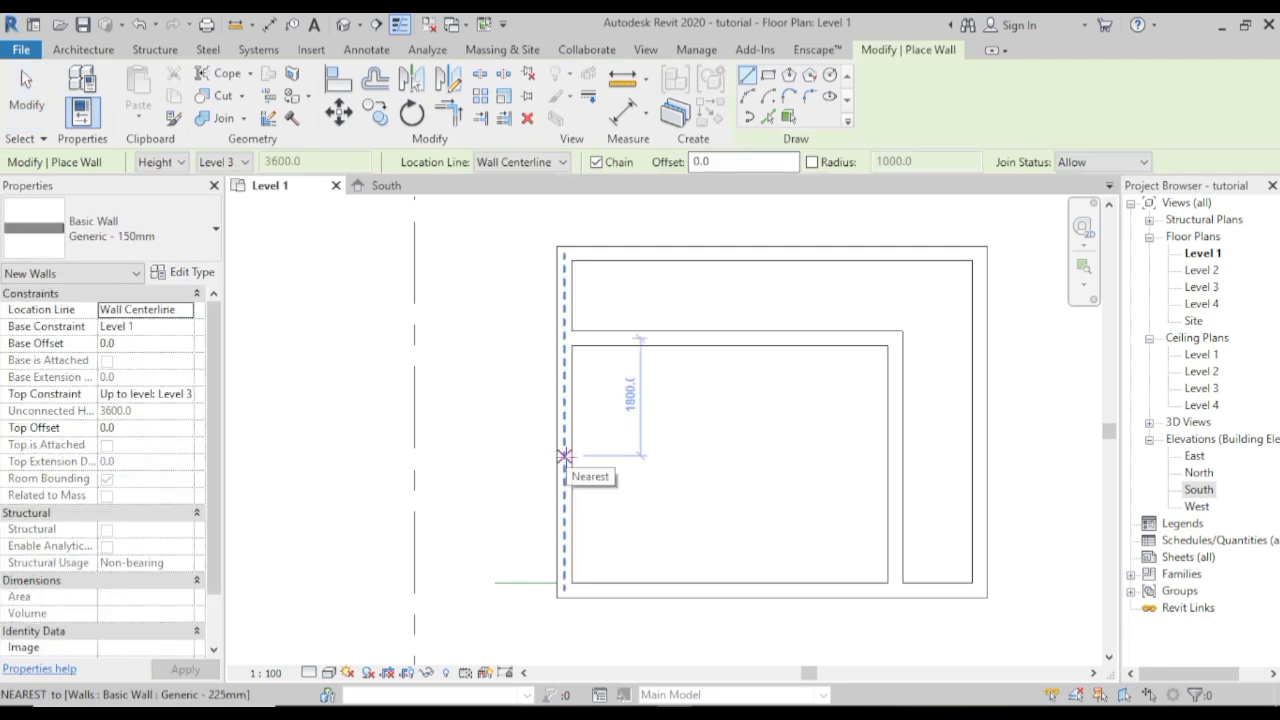
click(564, 457)
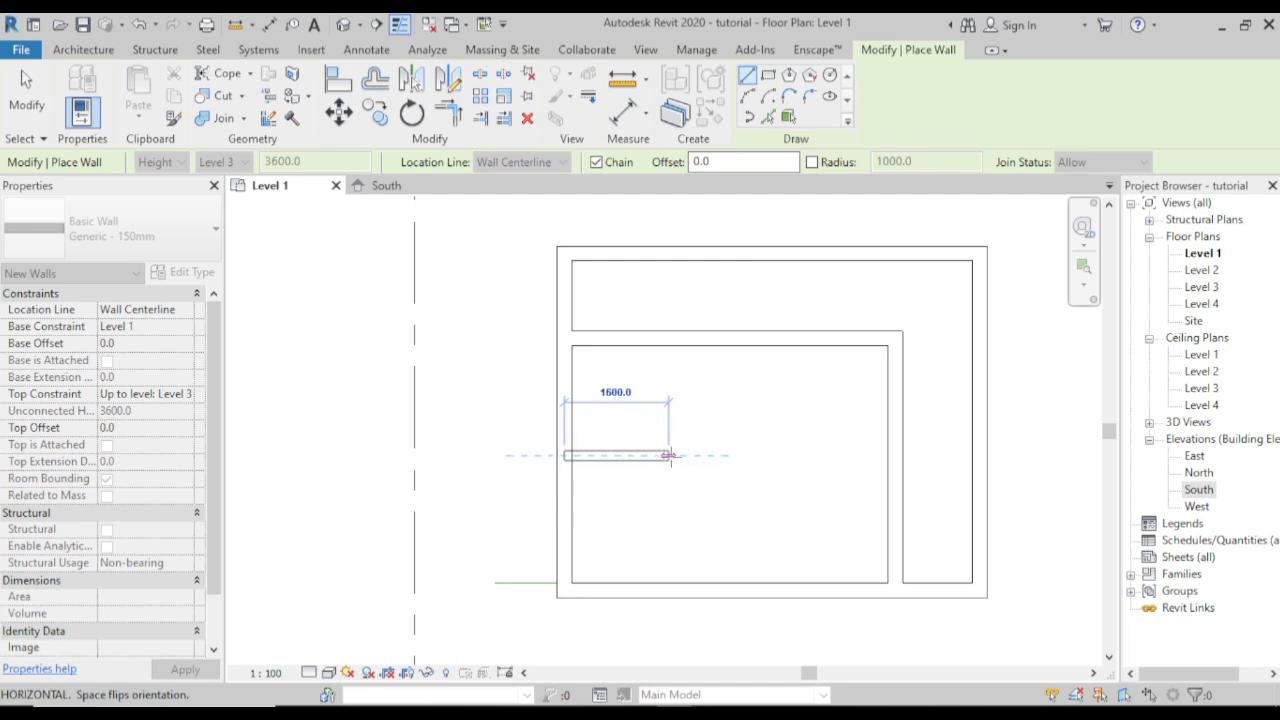
click(670, 455)
click(668, 338)
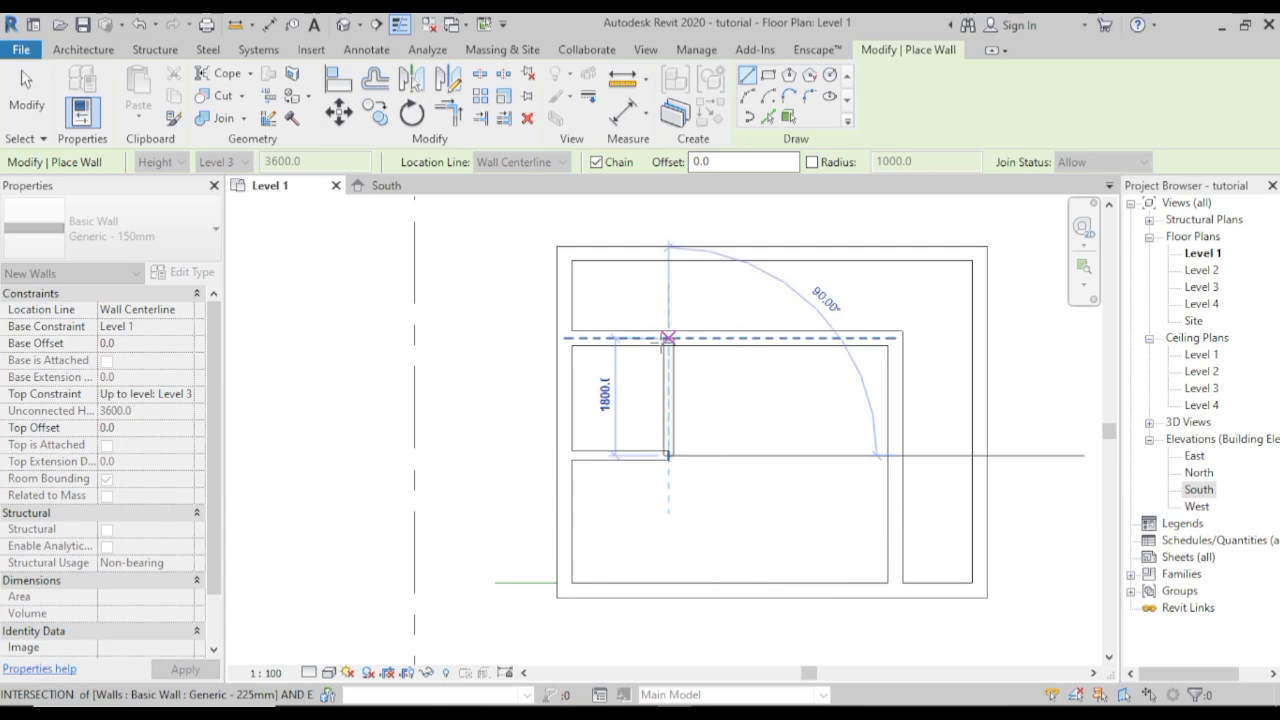
key(Escape)
- Draw a vertical partition from the corner of the new walls down to the lower exterior wall and end the Wall tool
click(670, 458)
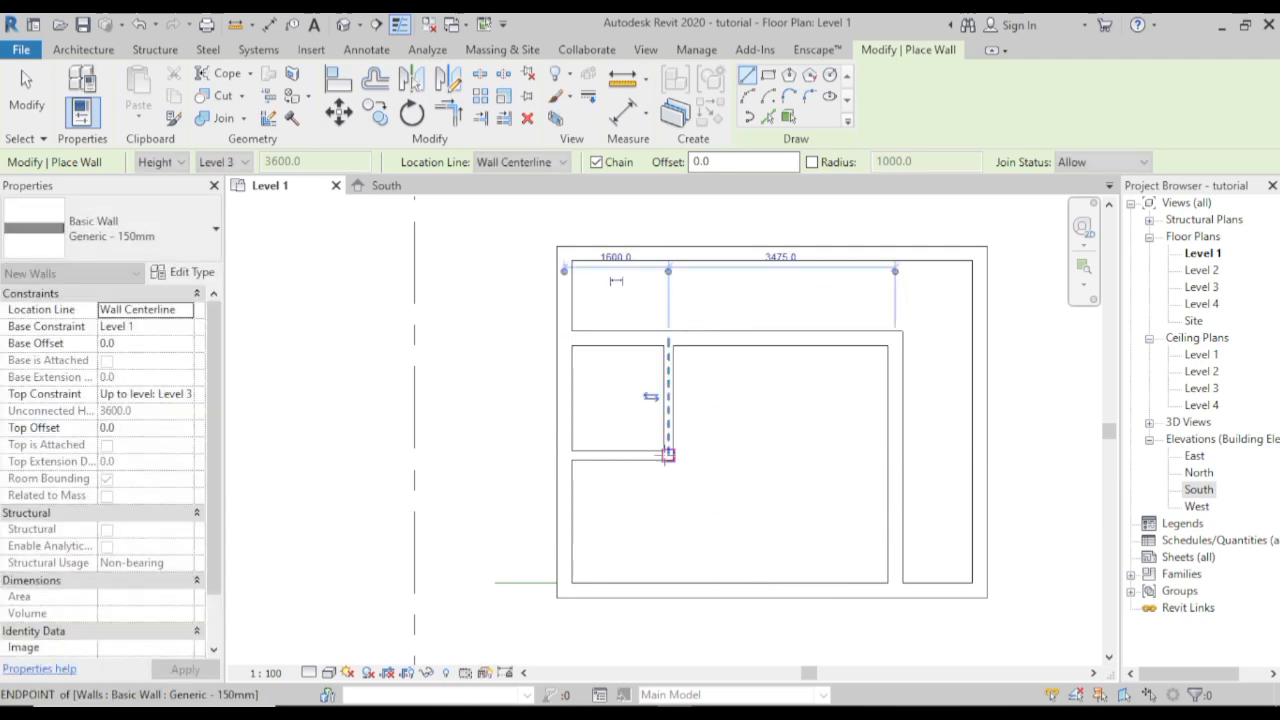
click(670, 583)
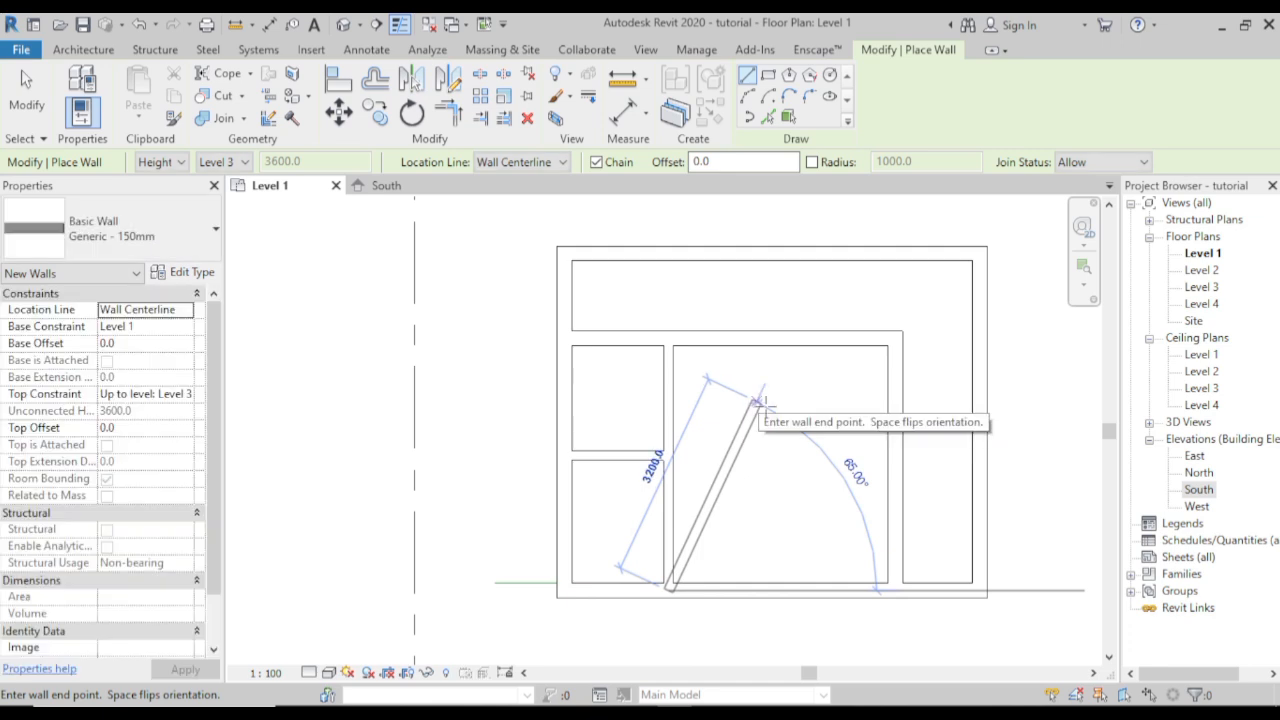
right_click(758, 403)
click(789, 418)
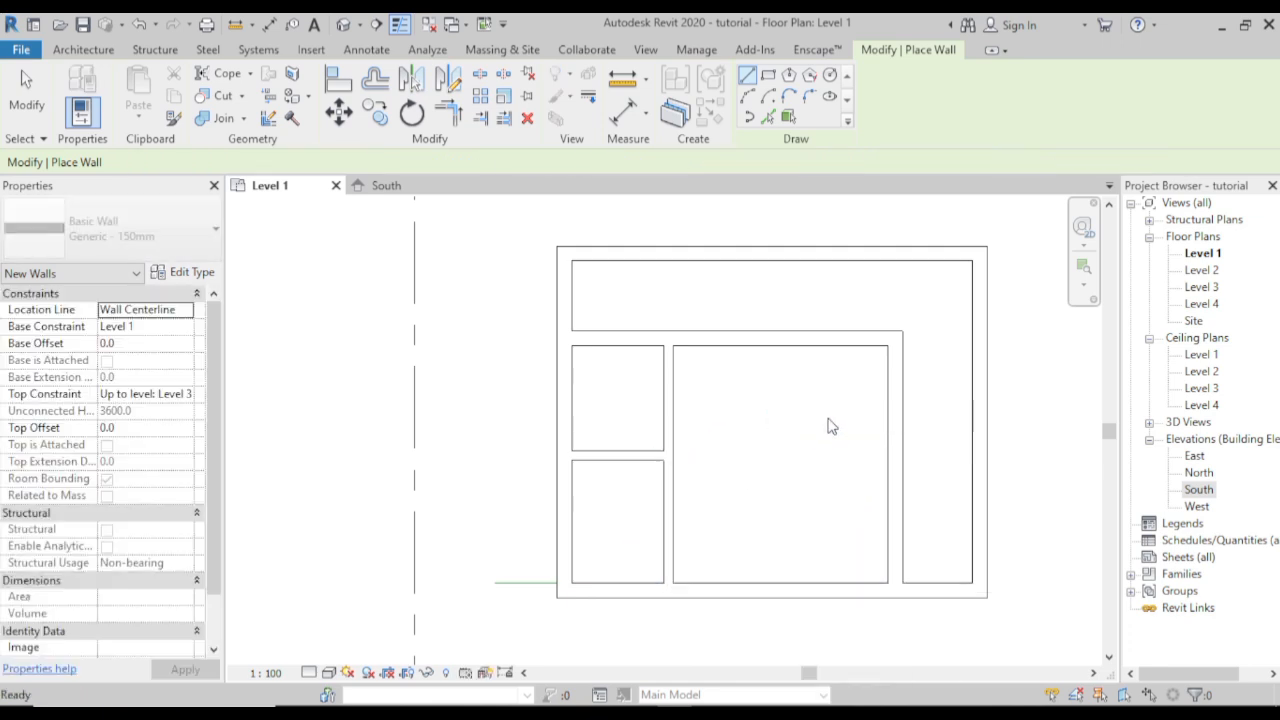
right_click(829, 426)
click(845, 409)
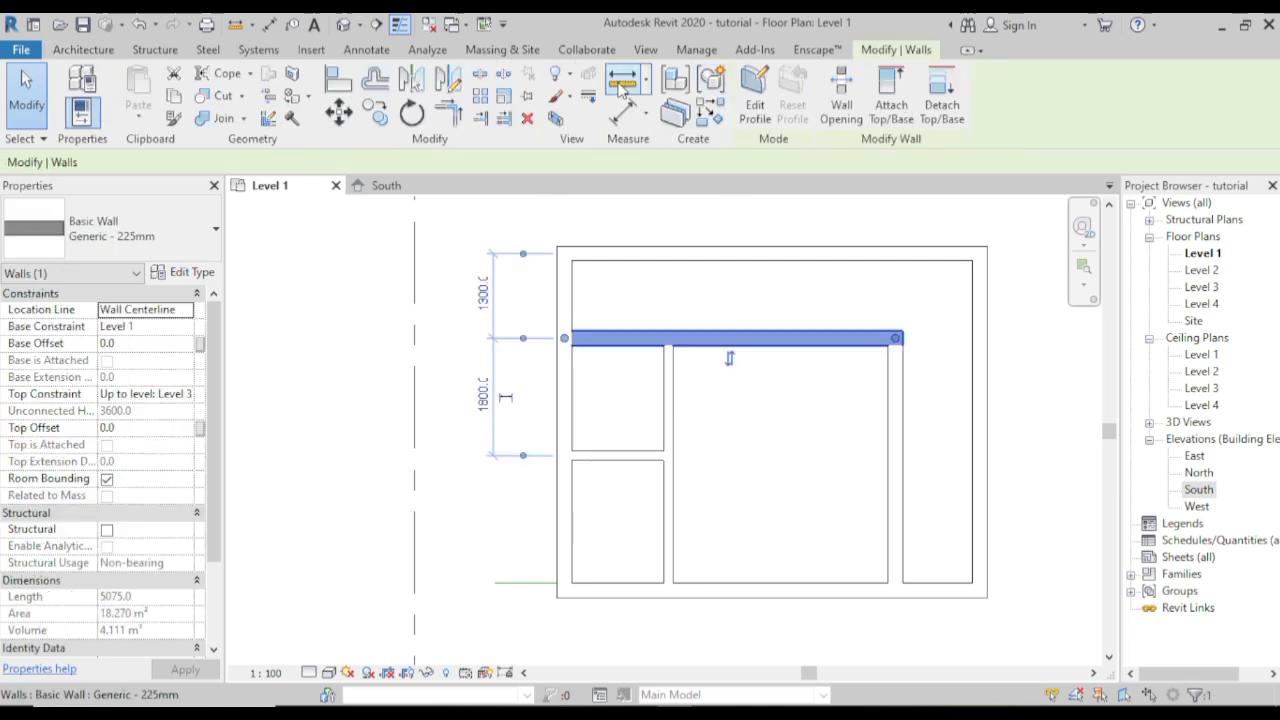
- Measure the clear vertical depth of the lower and upper small rooms along the left exterior wall
click(623, 90)
click(618, 460)
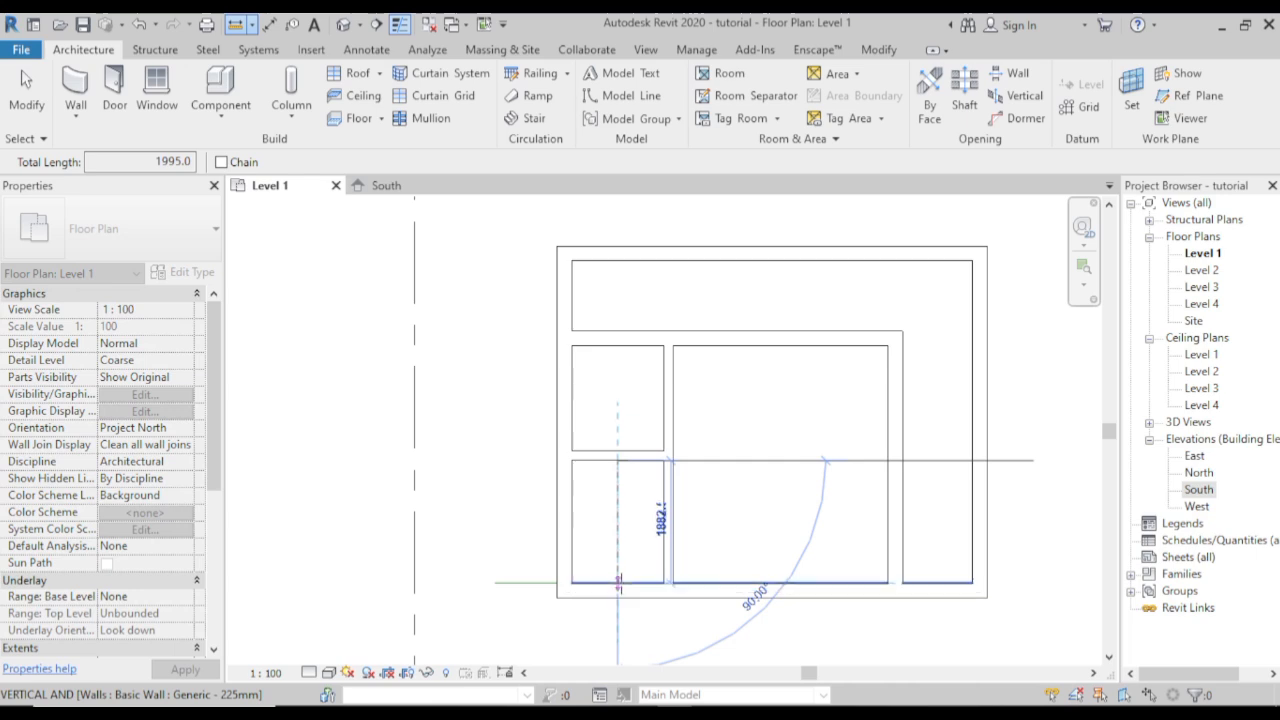
click(618, 583)
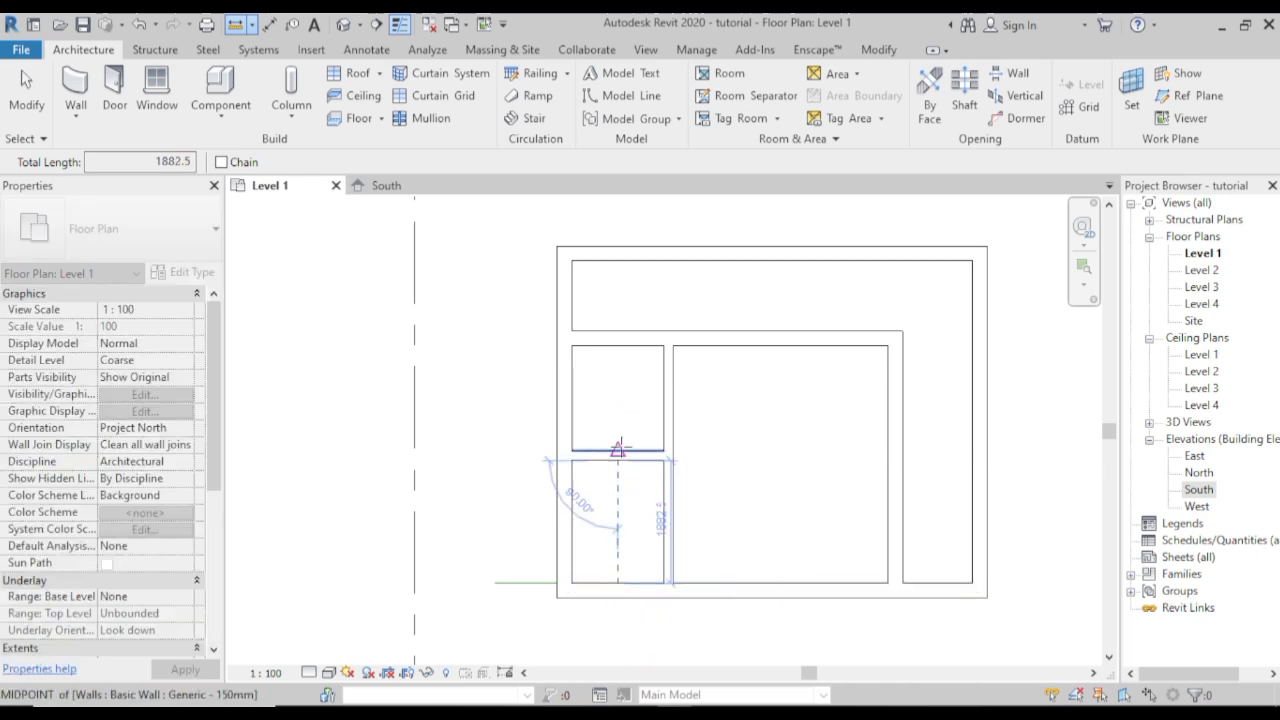
click(617, 451)
click(618, 346)
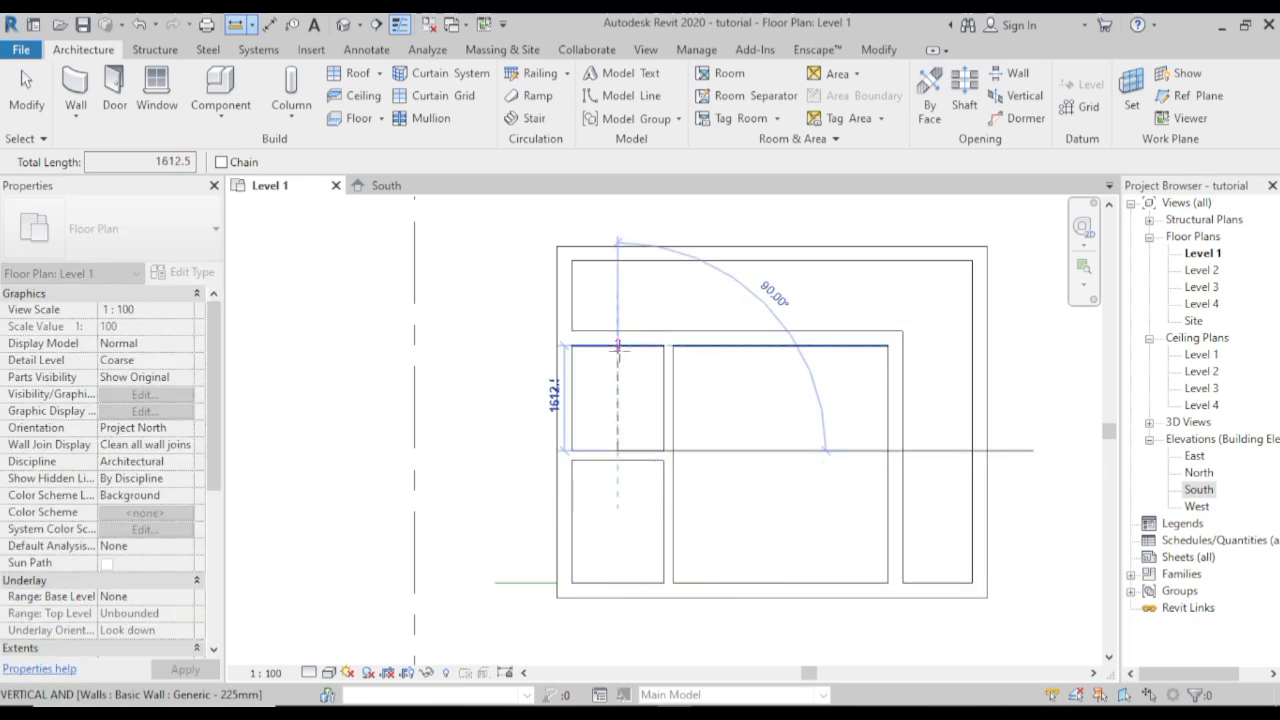
scroll(616, 420, up, 2)
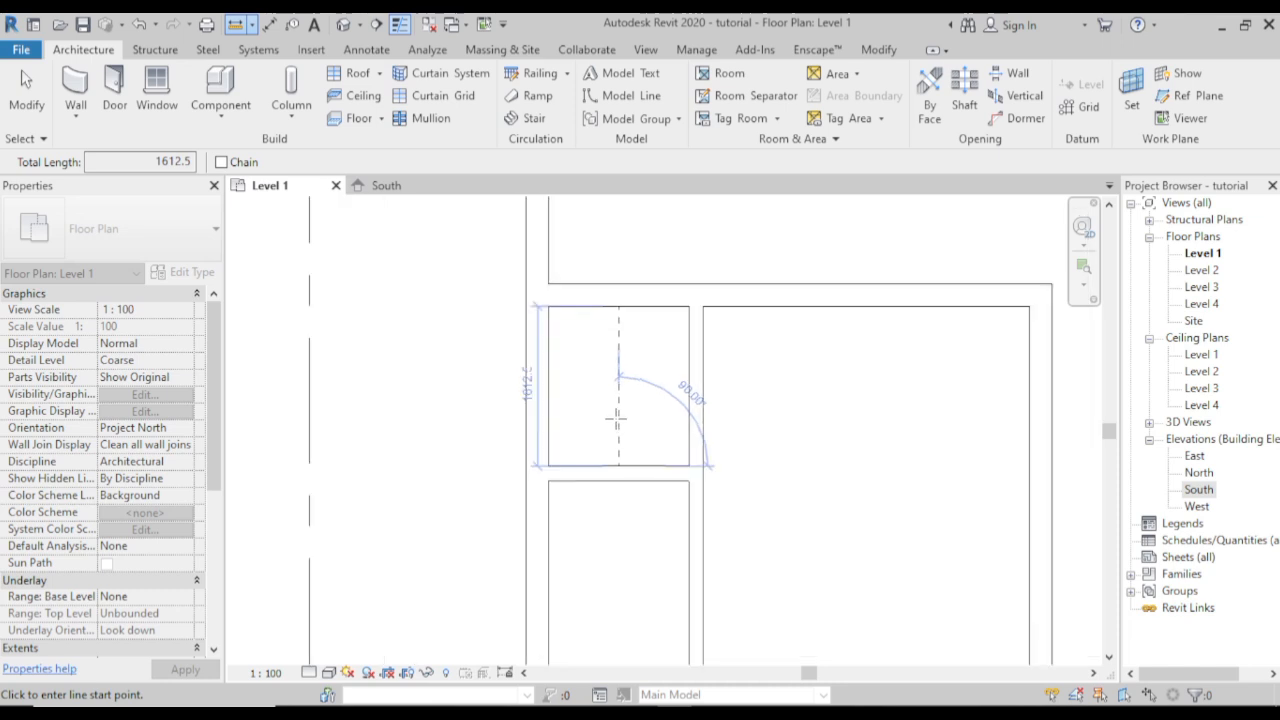
scroll(616, 420, down, 2)
right_click(708, 396)
click(735, 410)
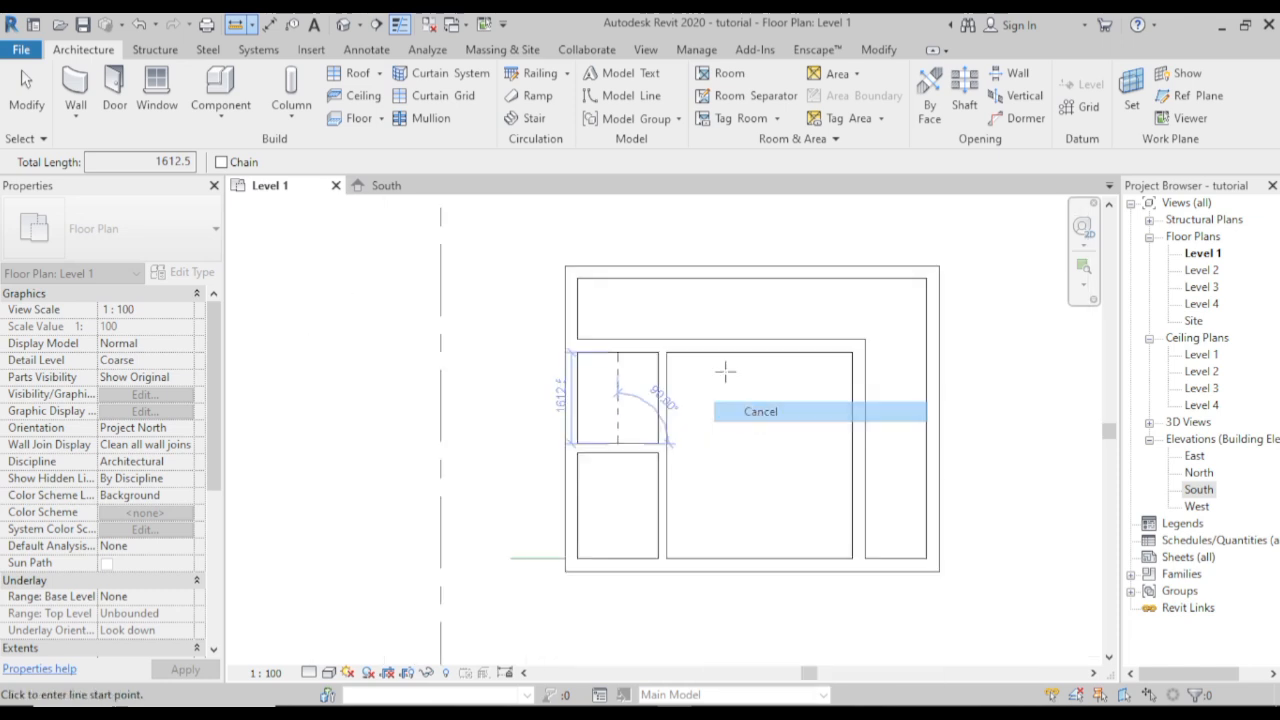
- Measure the clear width of the corridor between the upper exterior wall and the inner horizontal wall
click(667, 279)
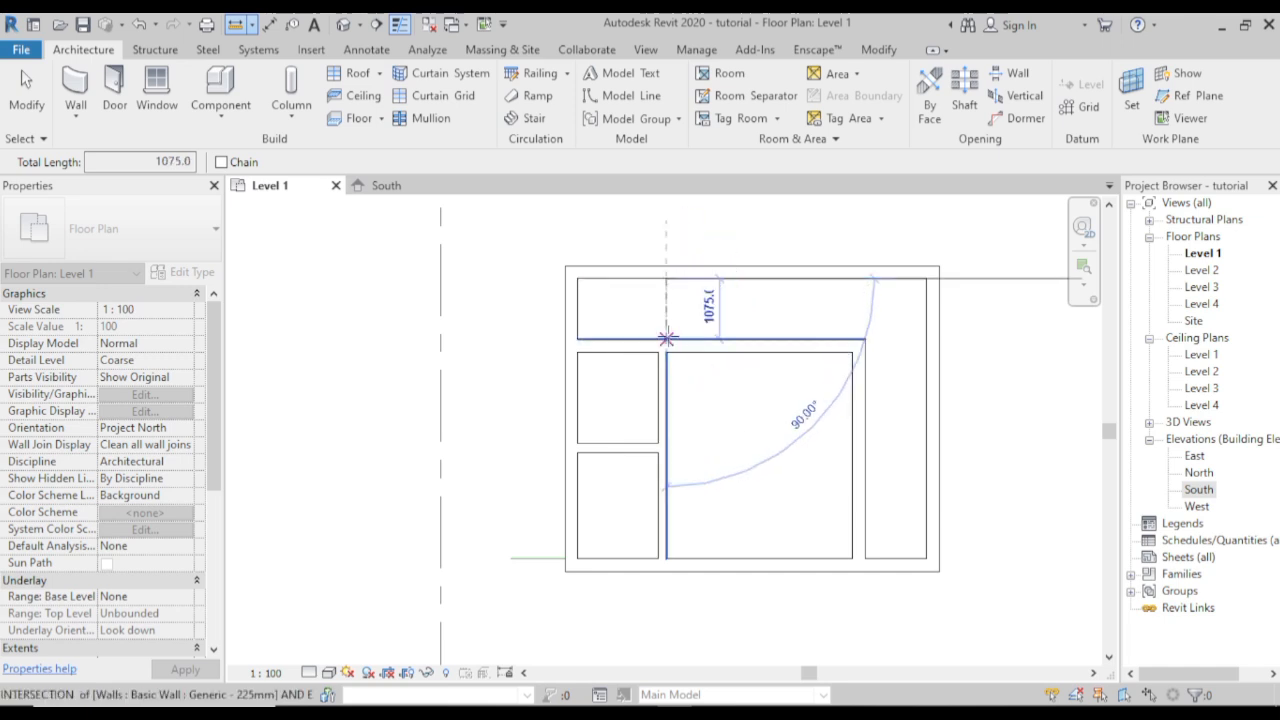
click(667, 339)
right_click(722, 298)
click(757, 311)
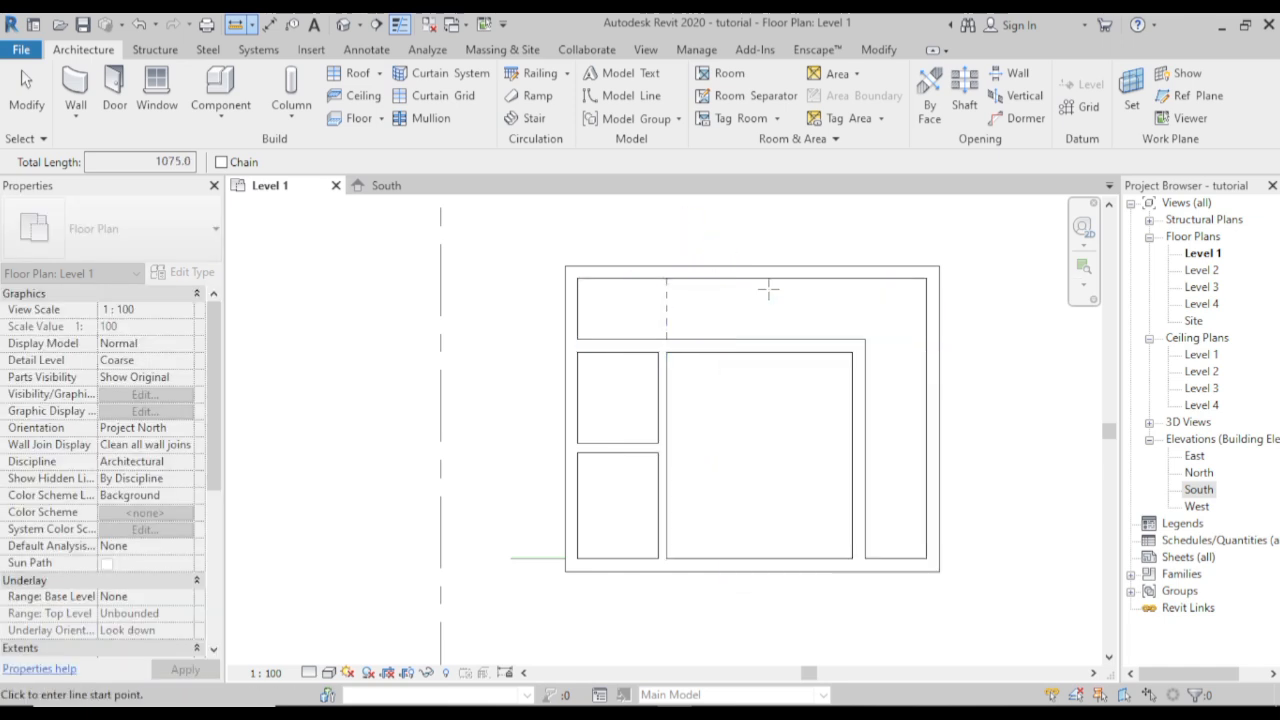
right_click(768, 290)
click(778, 312)
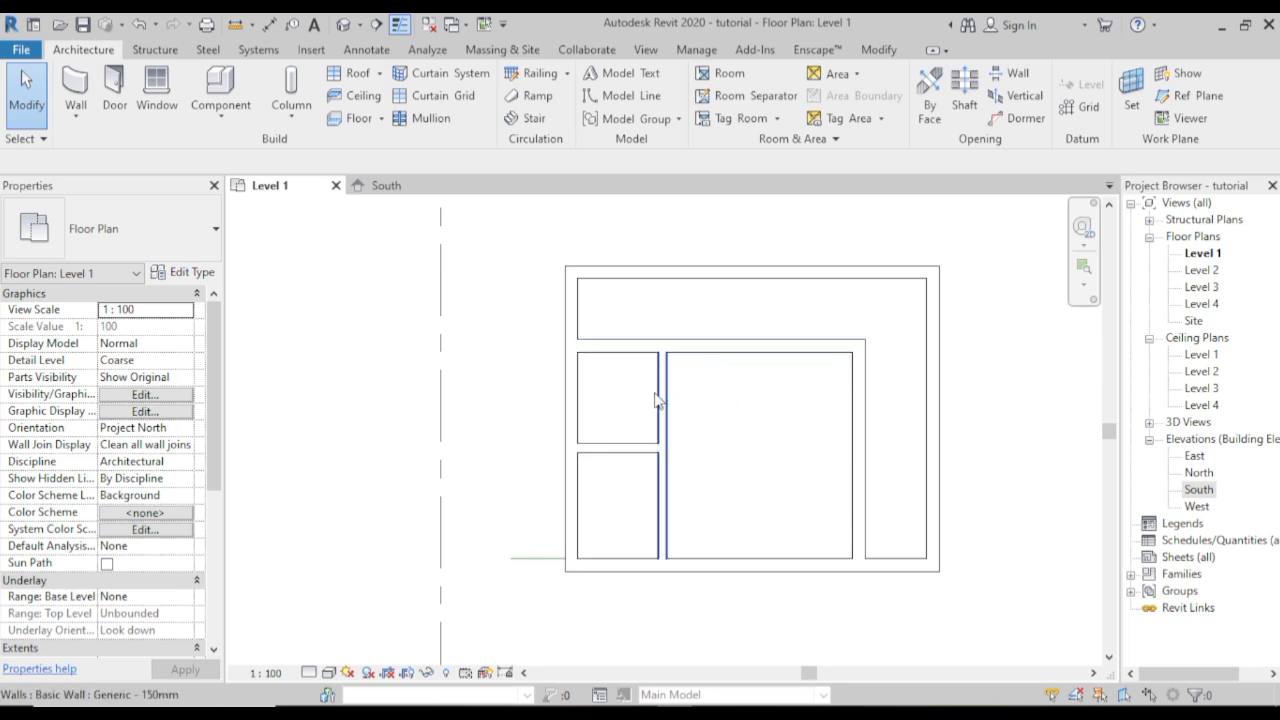
- Nudge the inner horizontal wall down and the inner vertical wall left until each is 1460 mm from its parallel exterior wall
click(807, 343)
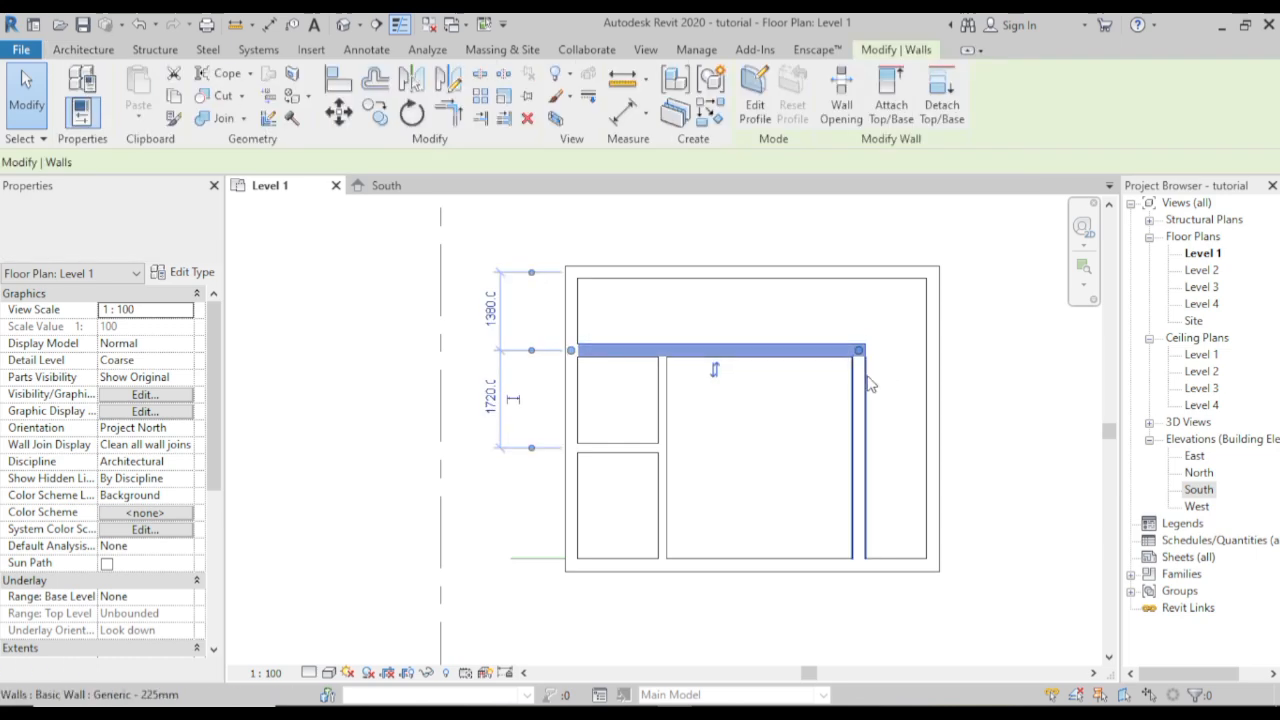
key(Down)
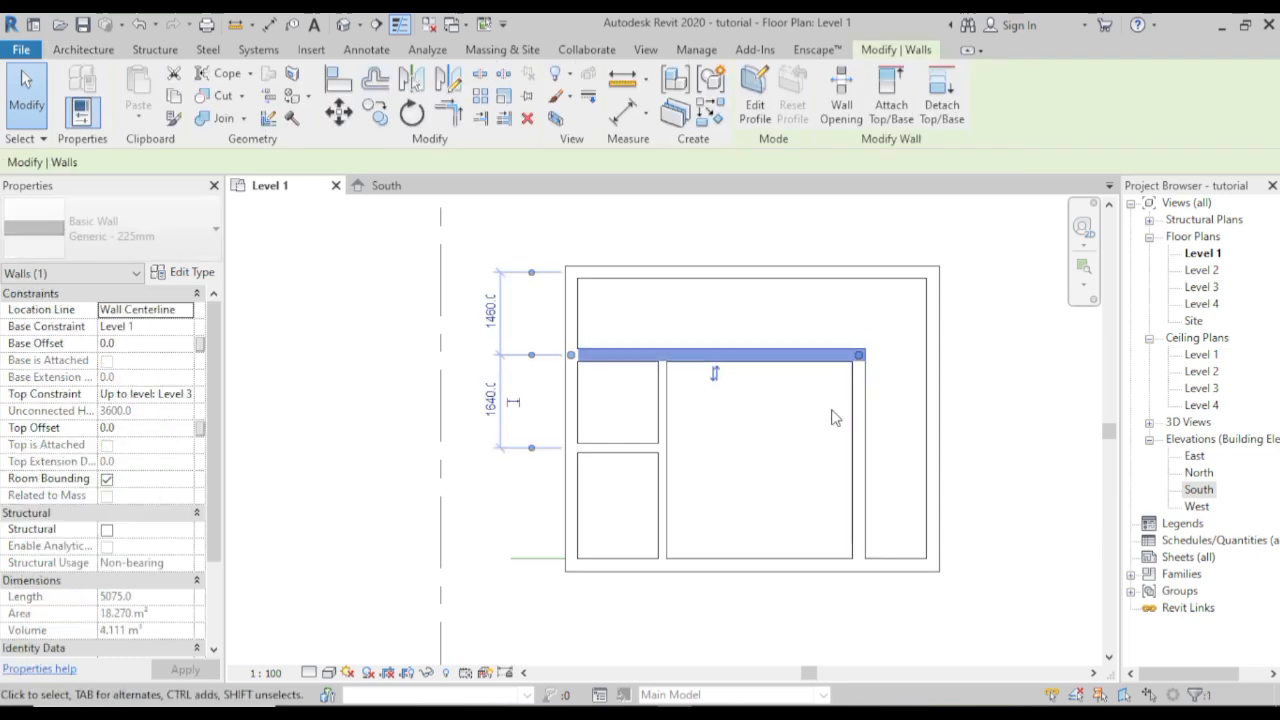
click(854, 431)
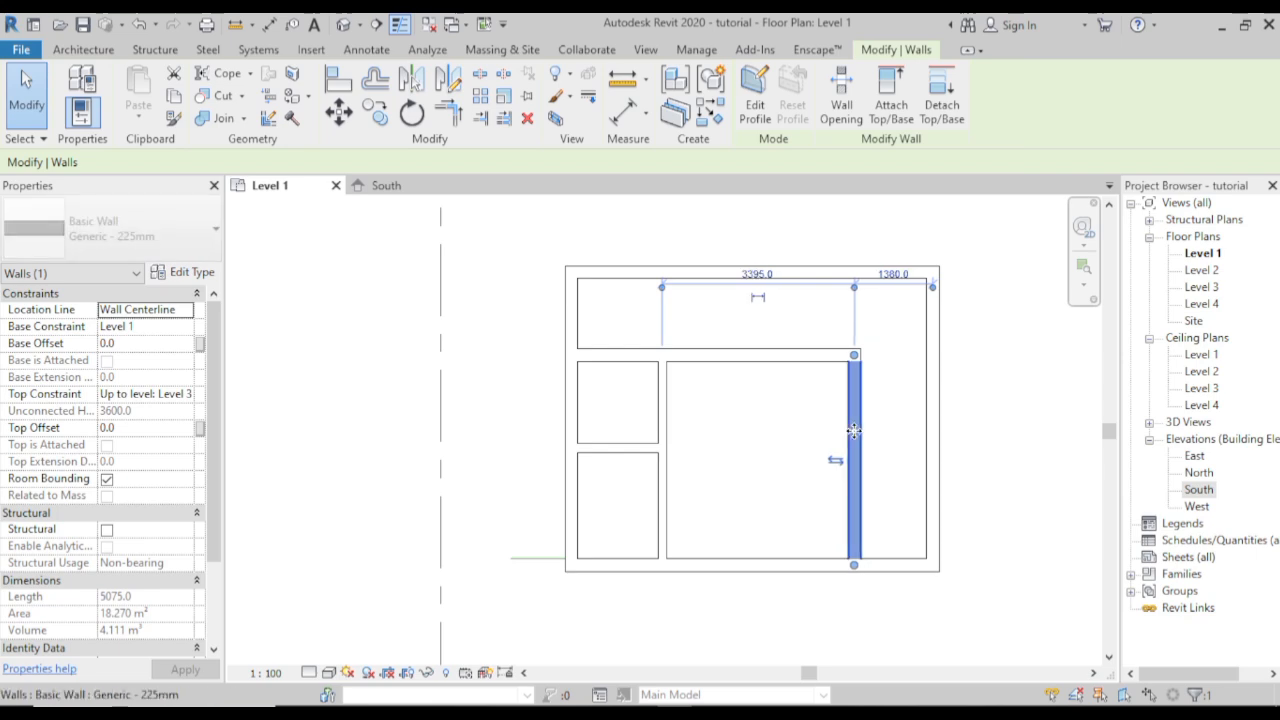
key(Left)
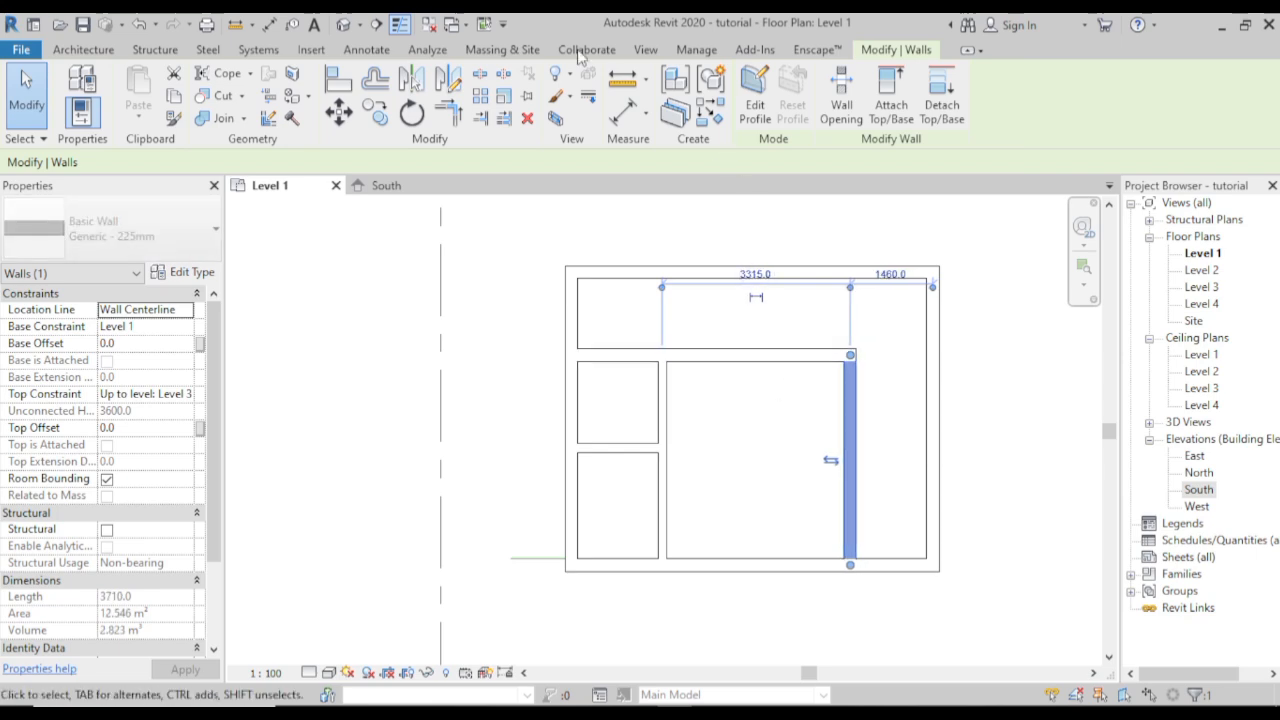
- Move the partition between the two small rooms down until it is 1780 mm from the inner horizontal wall
click(646, 448)
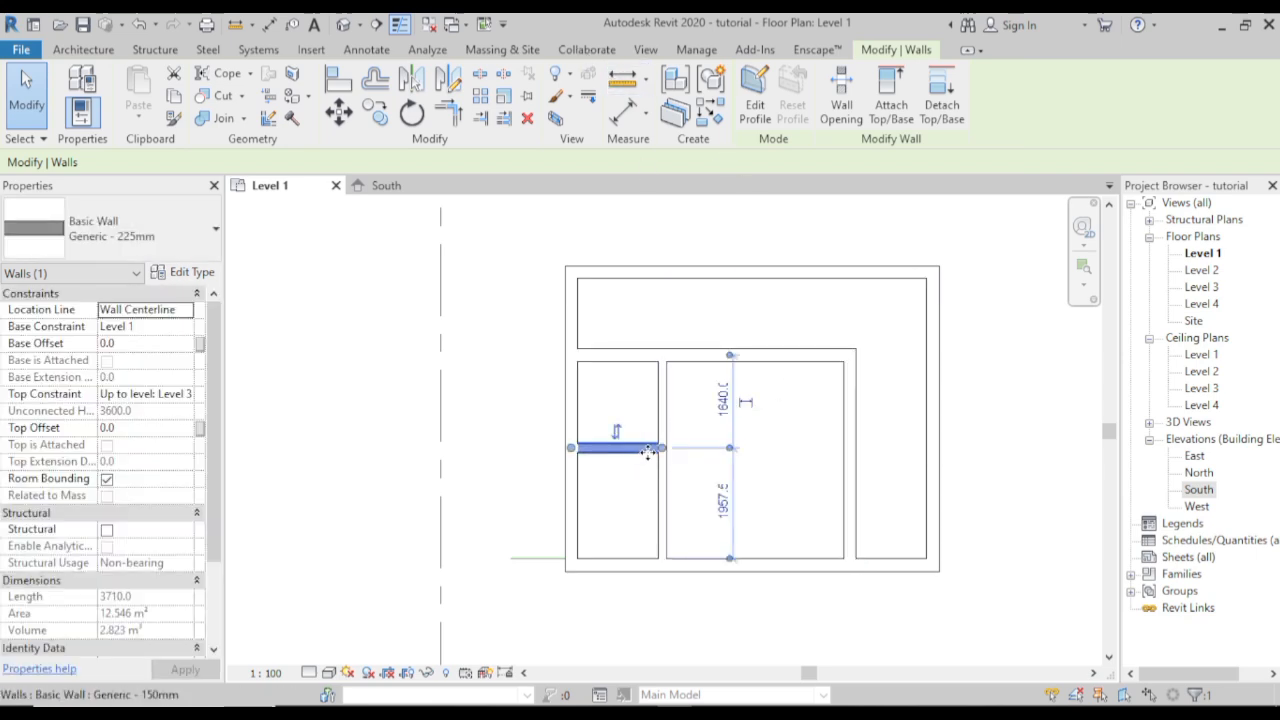
drag(648, 452, 764, 458)
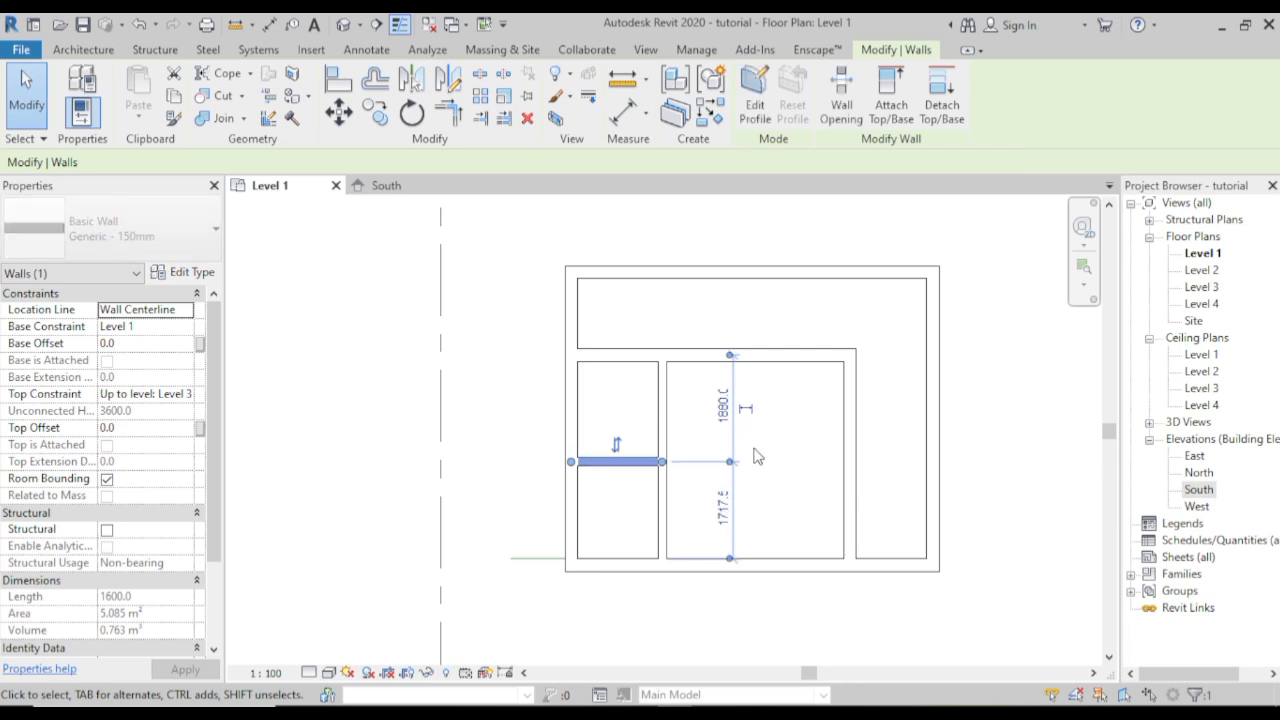
scroll(760, 460, up, 3)
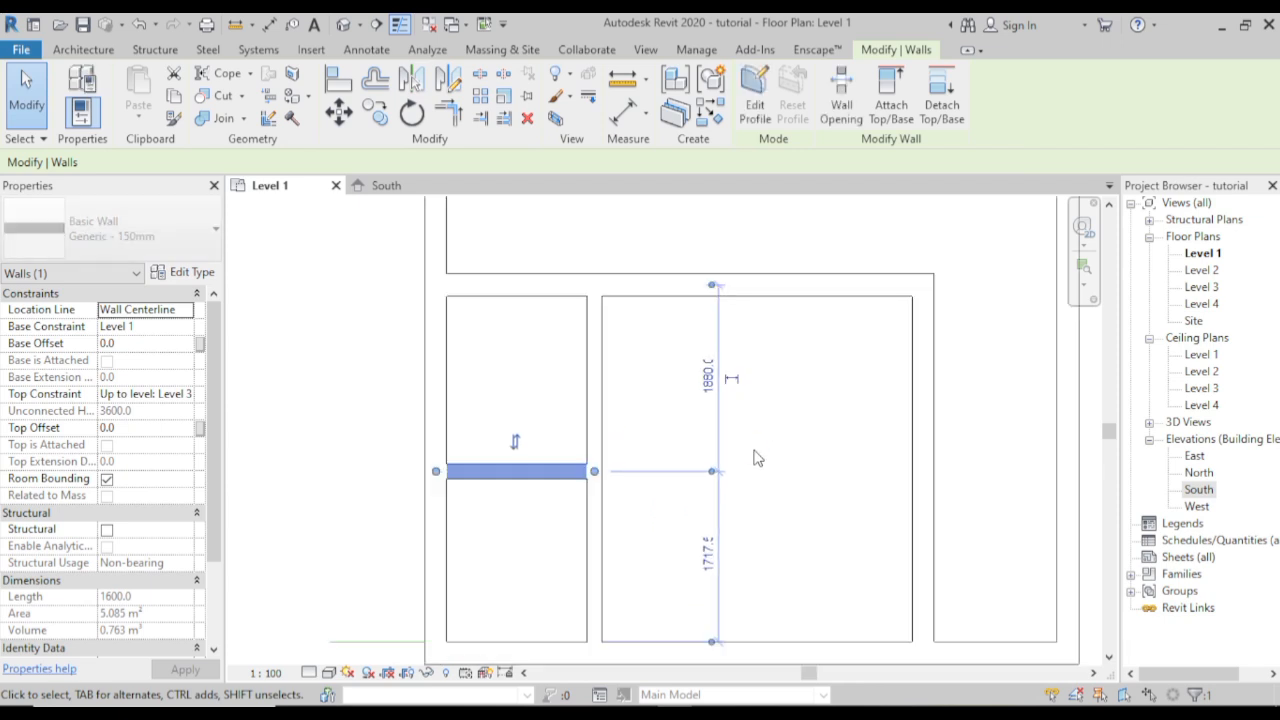
key(Up)
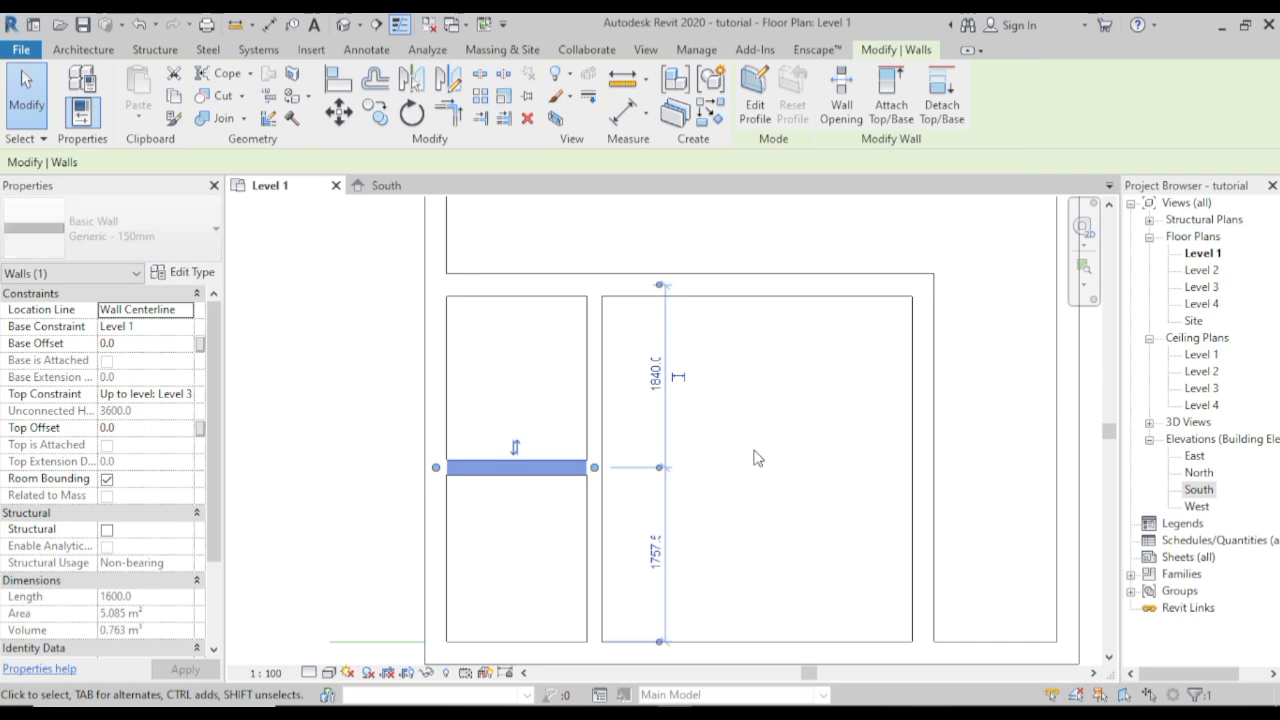
key(Up)
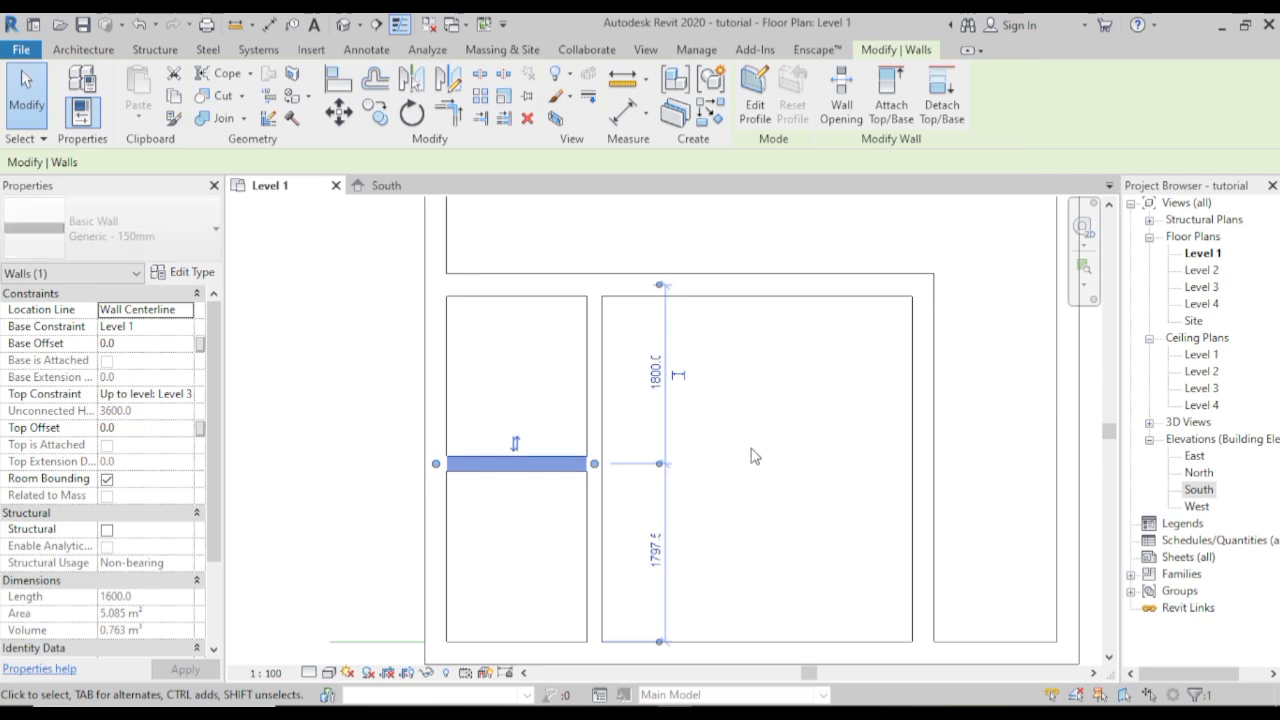
key(Up)
scroll(755, 456, up, 1)
scroll(755, 456, up, 1)
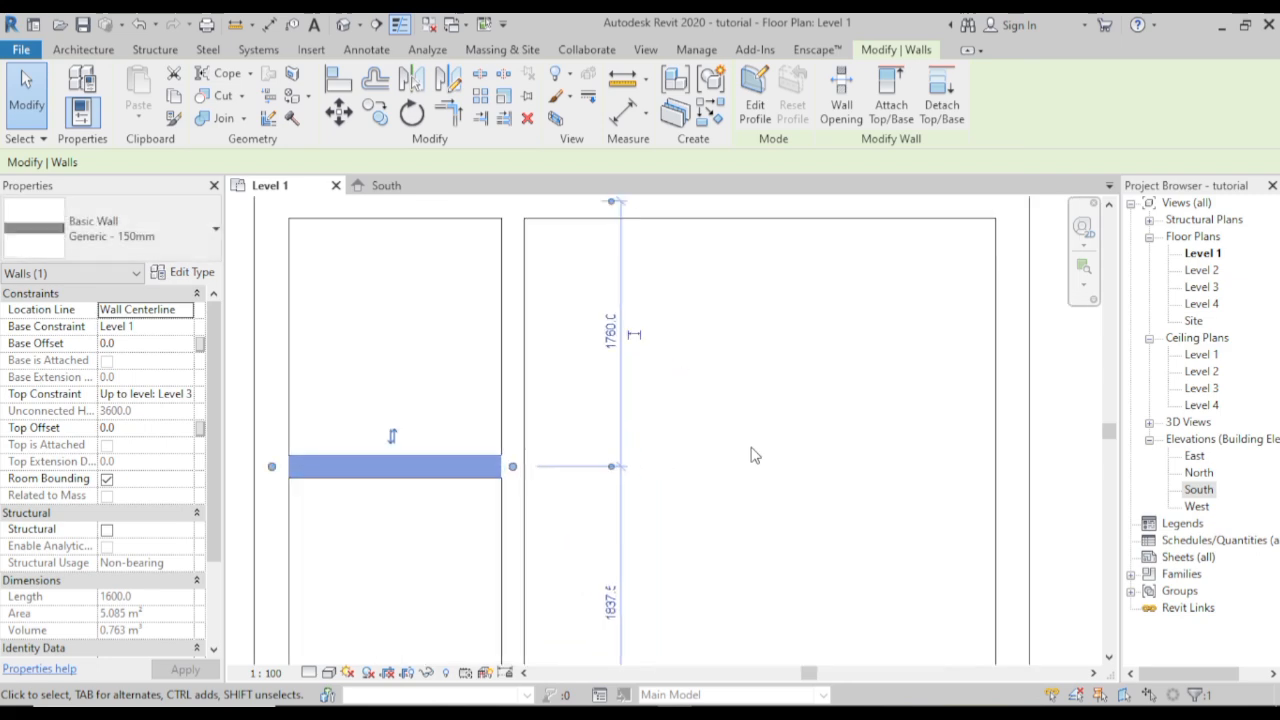
key(Down)
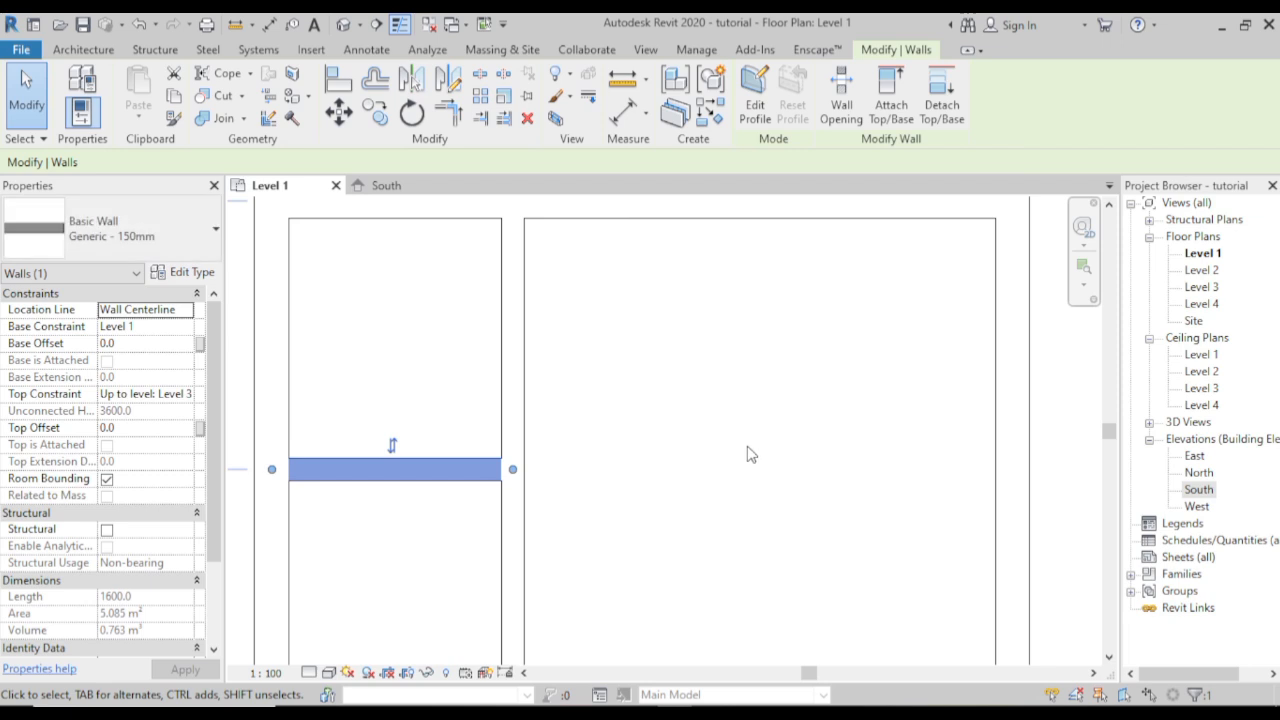
scroll(753, 455, down, 1)
scroll(752, 455, down, 1)
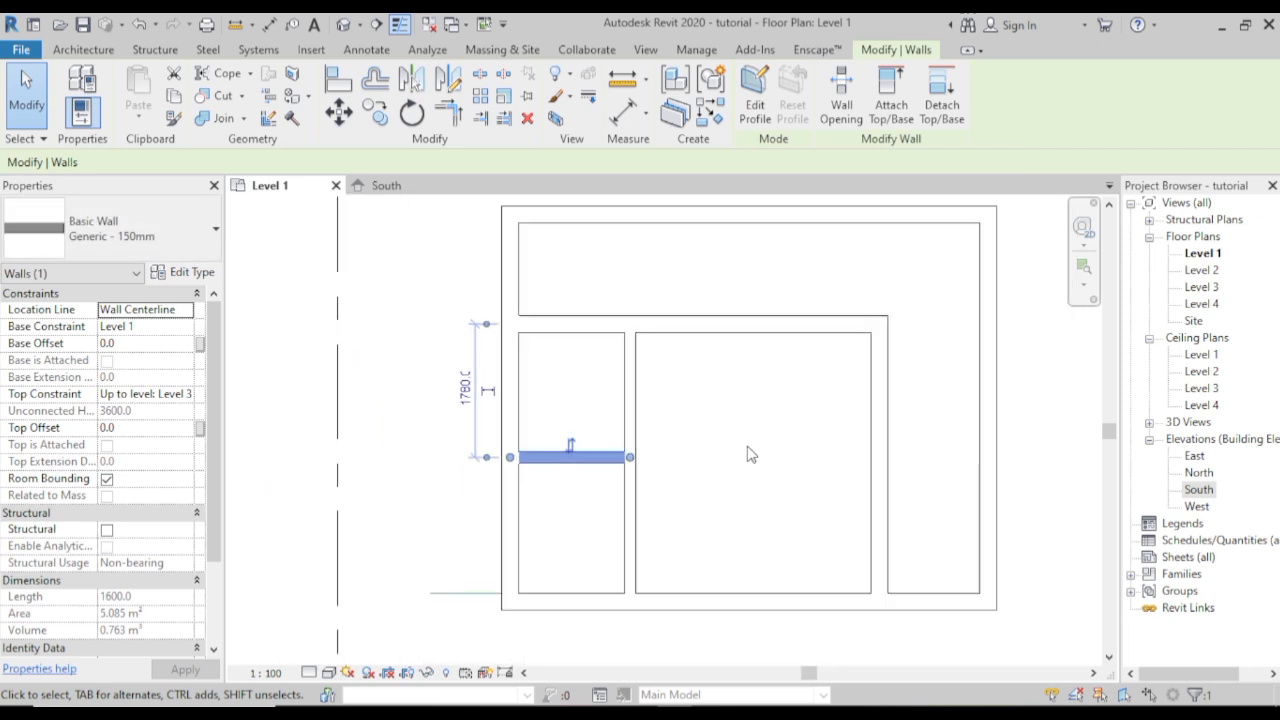
scroll(751, 455, down, 1)
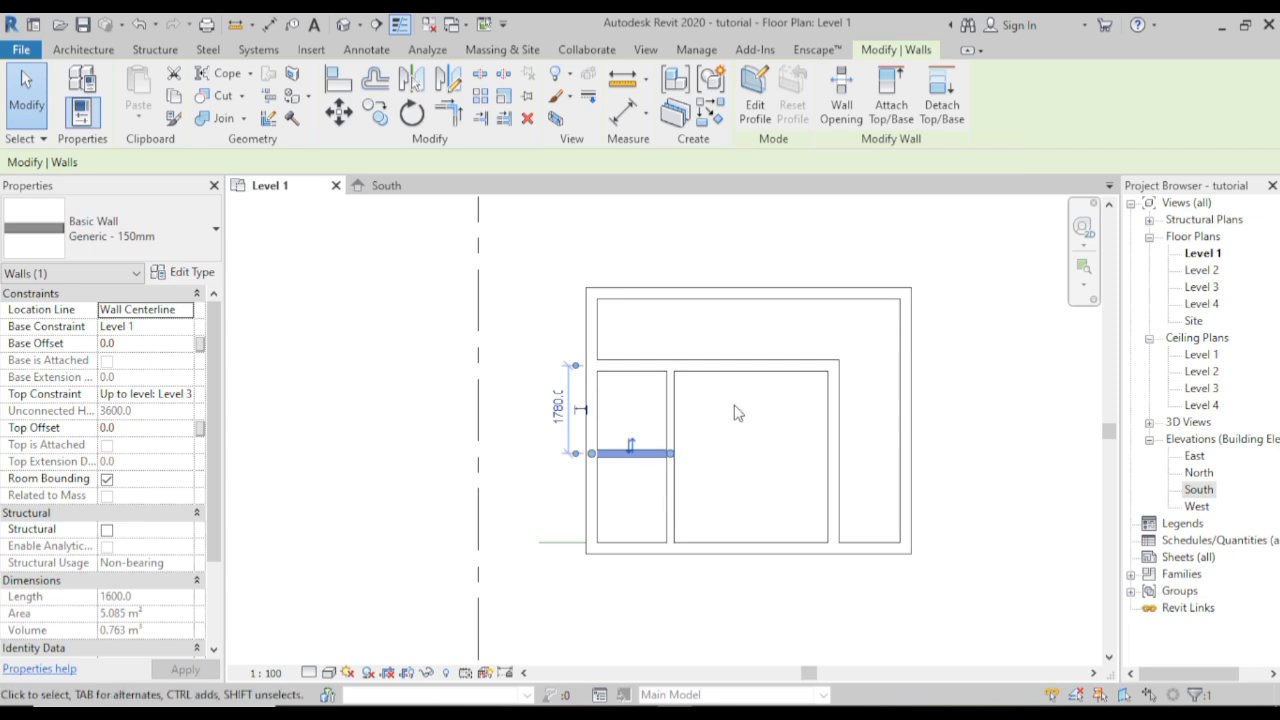
click(528, 263)
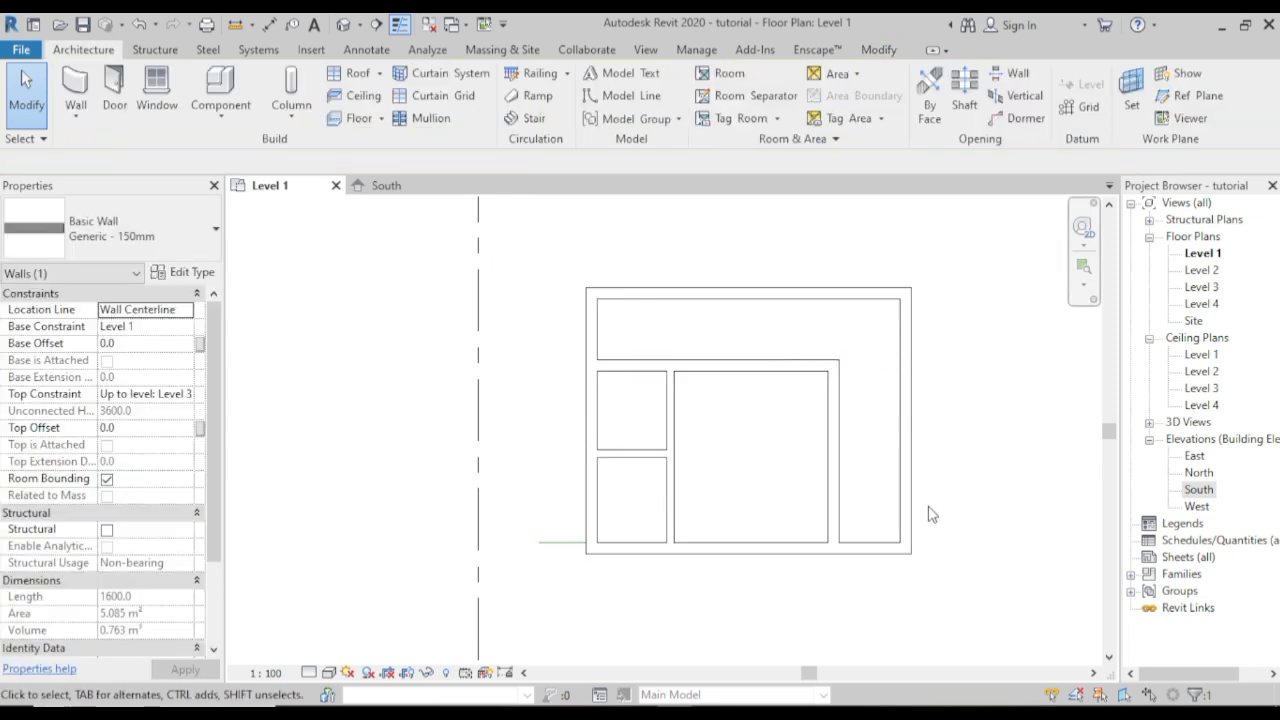
- Cut a rectangular wall opening about 3460 mm long in the right exterior wall, starting about 458 mm below the upper wall
middle_drag(891, 520, 823, 494)
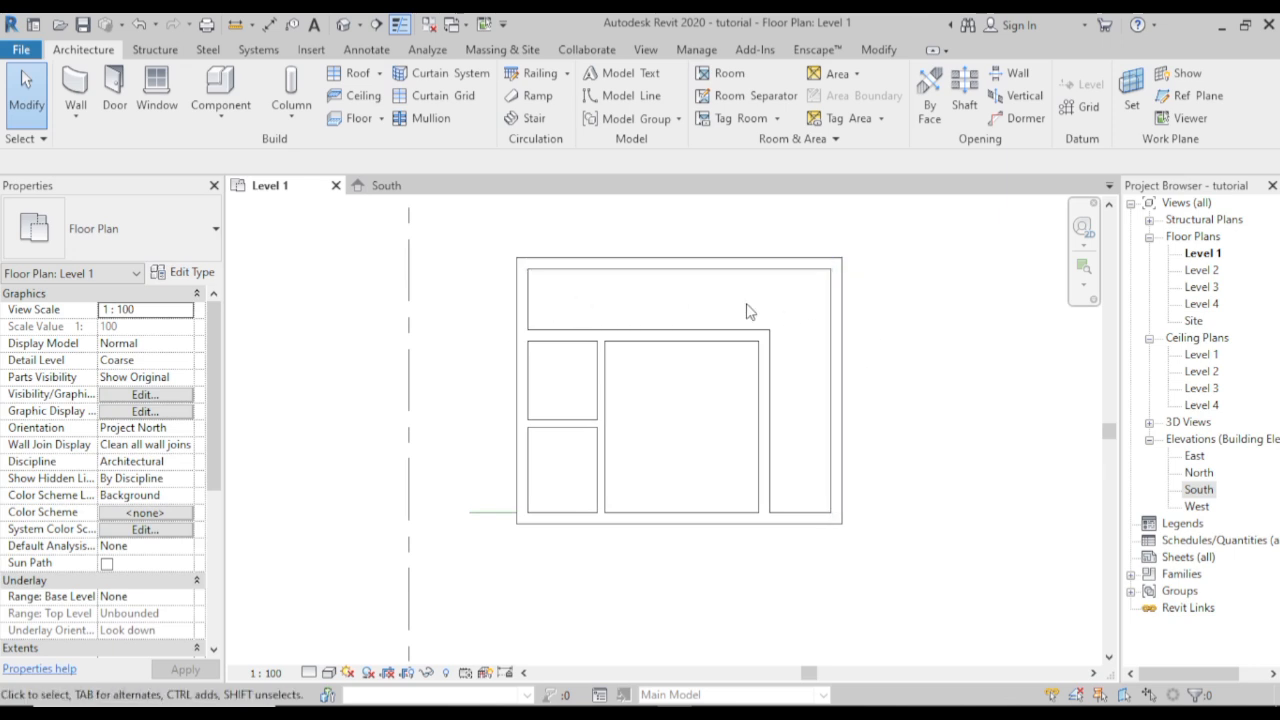
click(1010, 76)
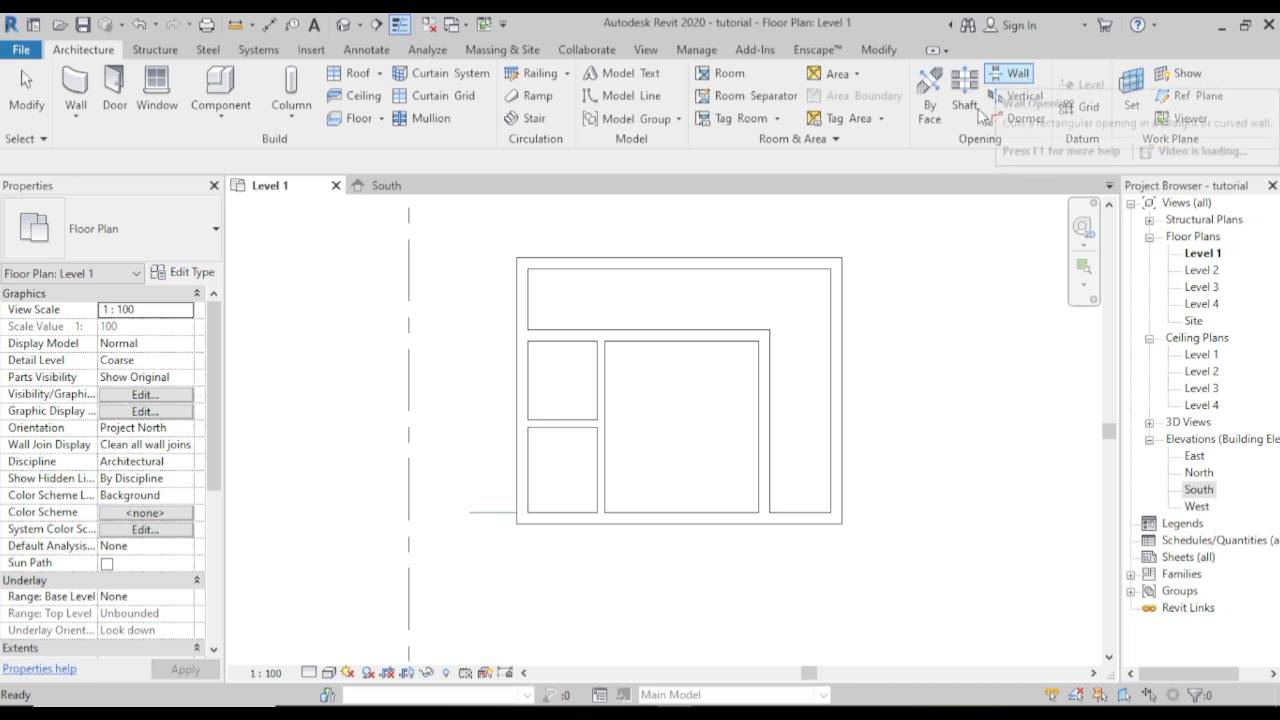
click(838, 281)
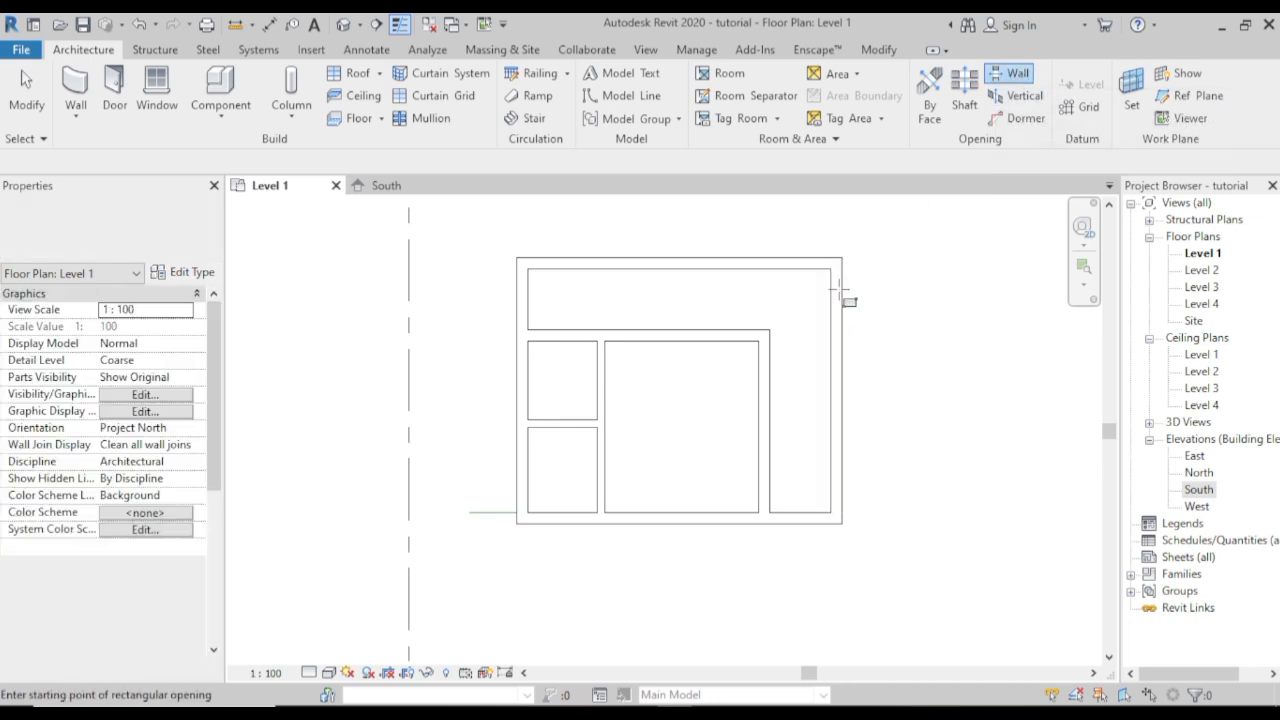
click(838, 286)
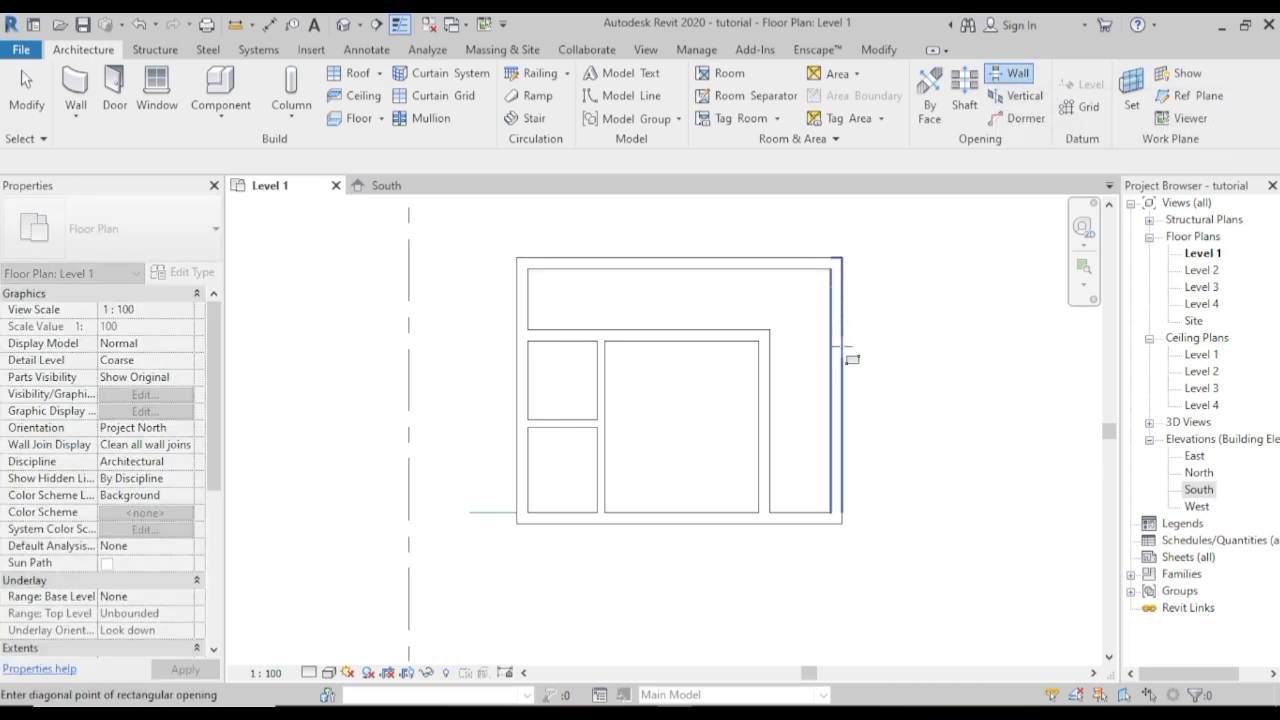
click(855, 456)
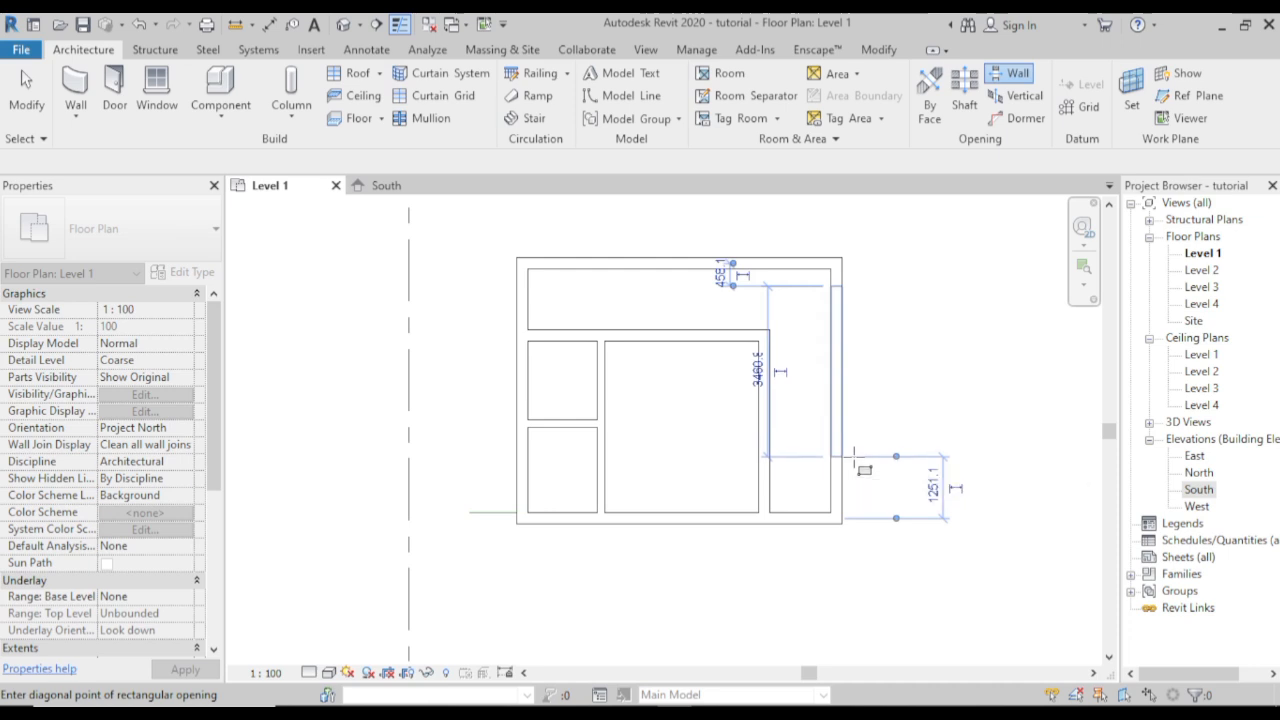
right_click(938, 388)
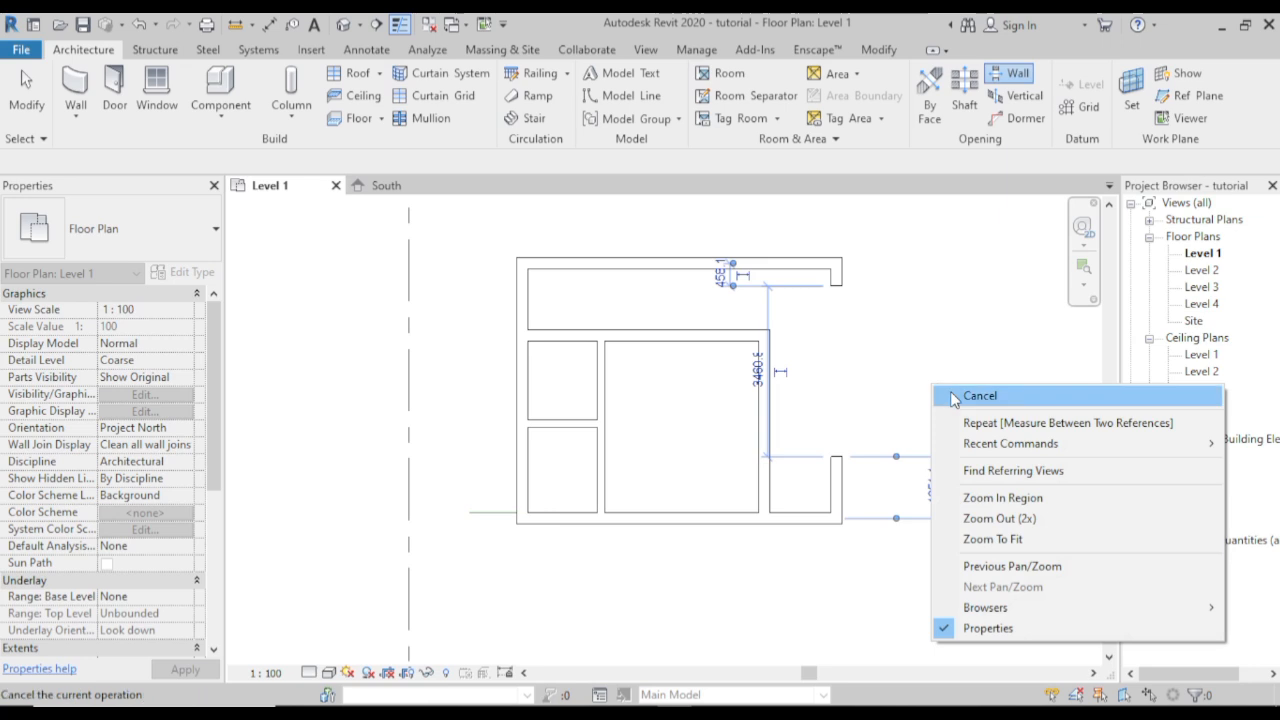
click(950, 395)
right_click(895, 307)
click(940, 320)
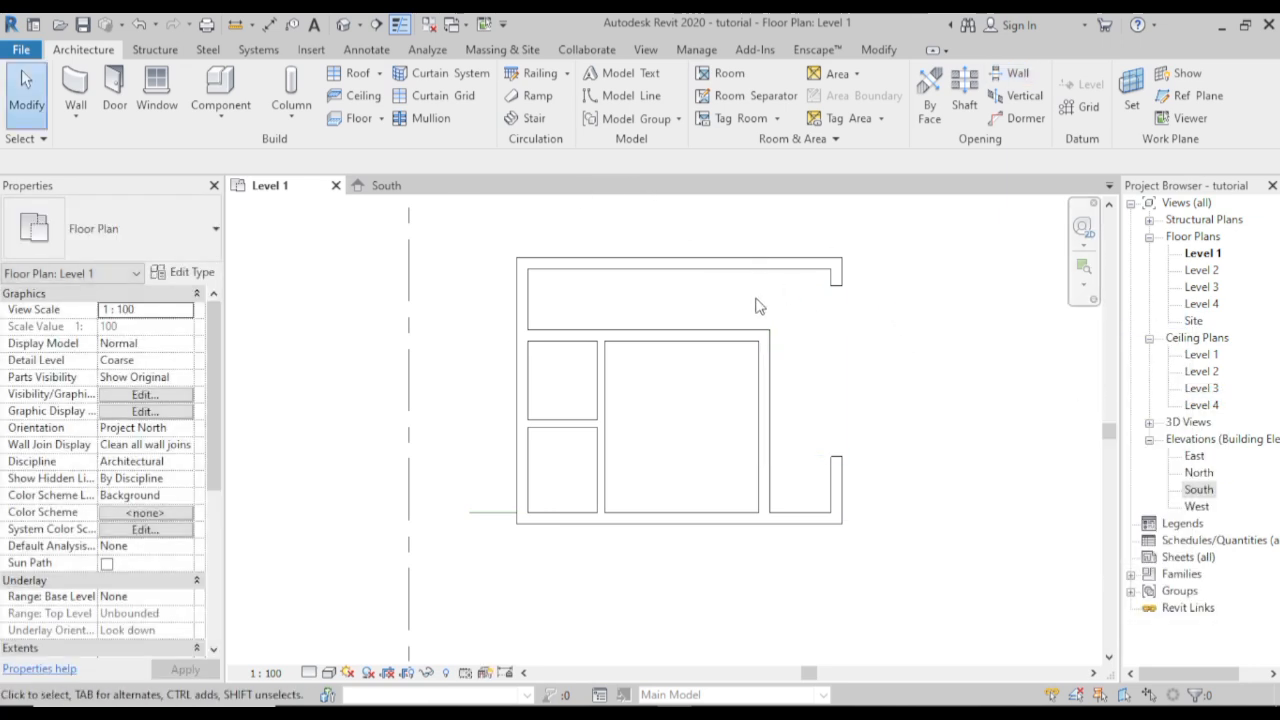
- Delete the rectangular opening from the right exterior wall
click(838, 340)
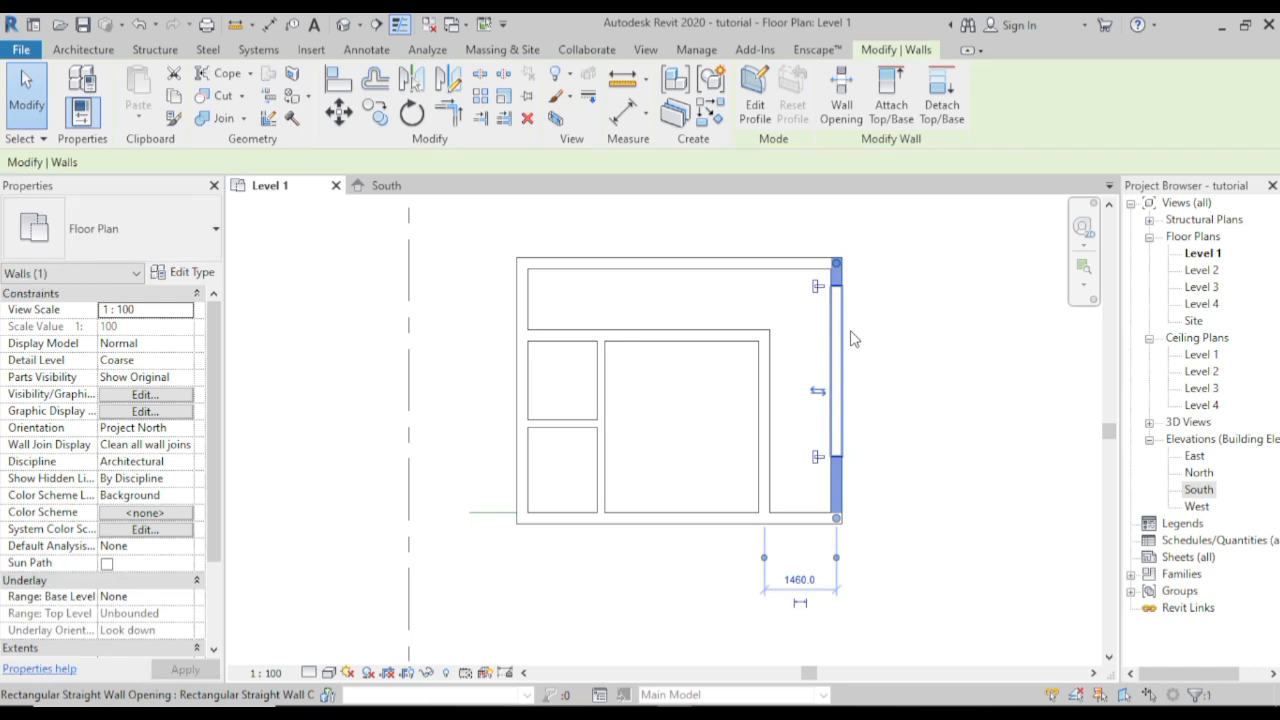
click(851, 344)
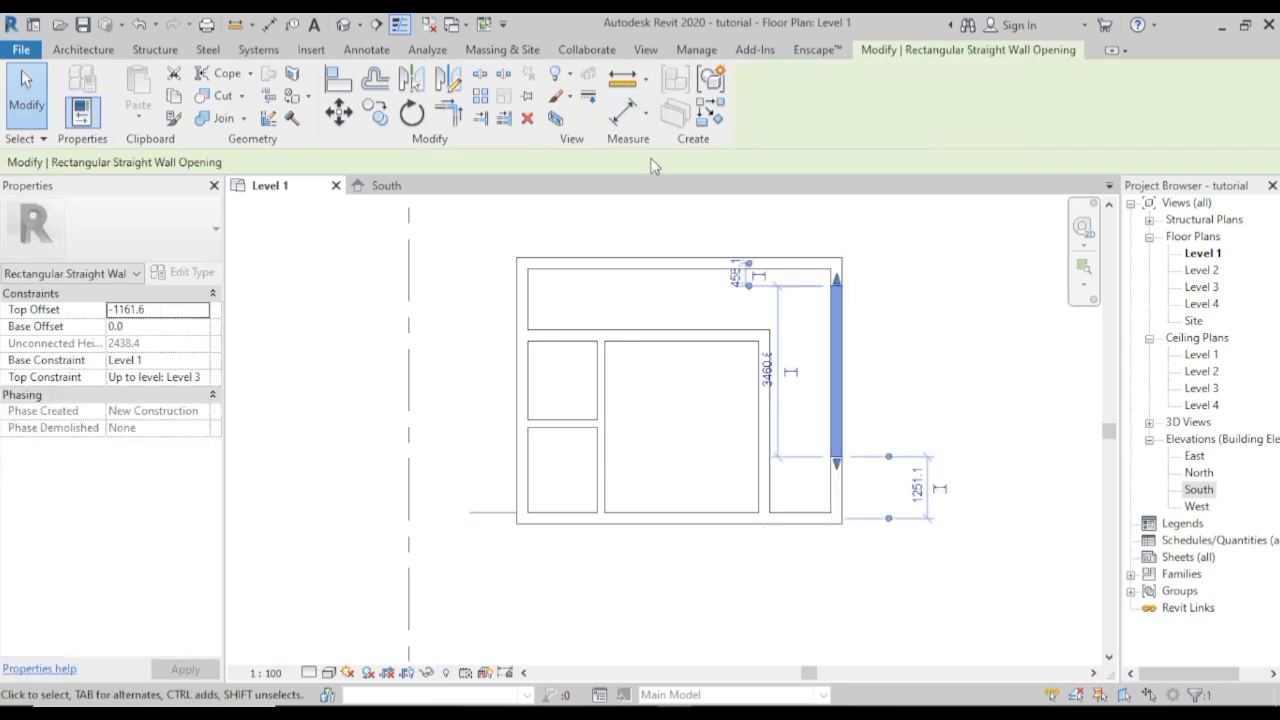
click(527, 119)
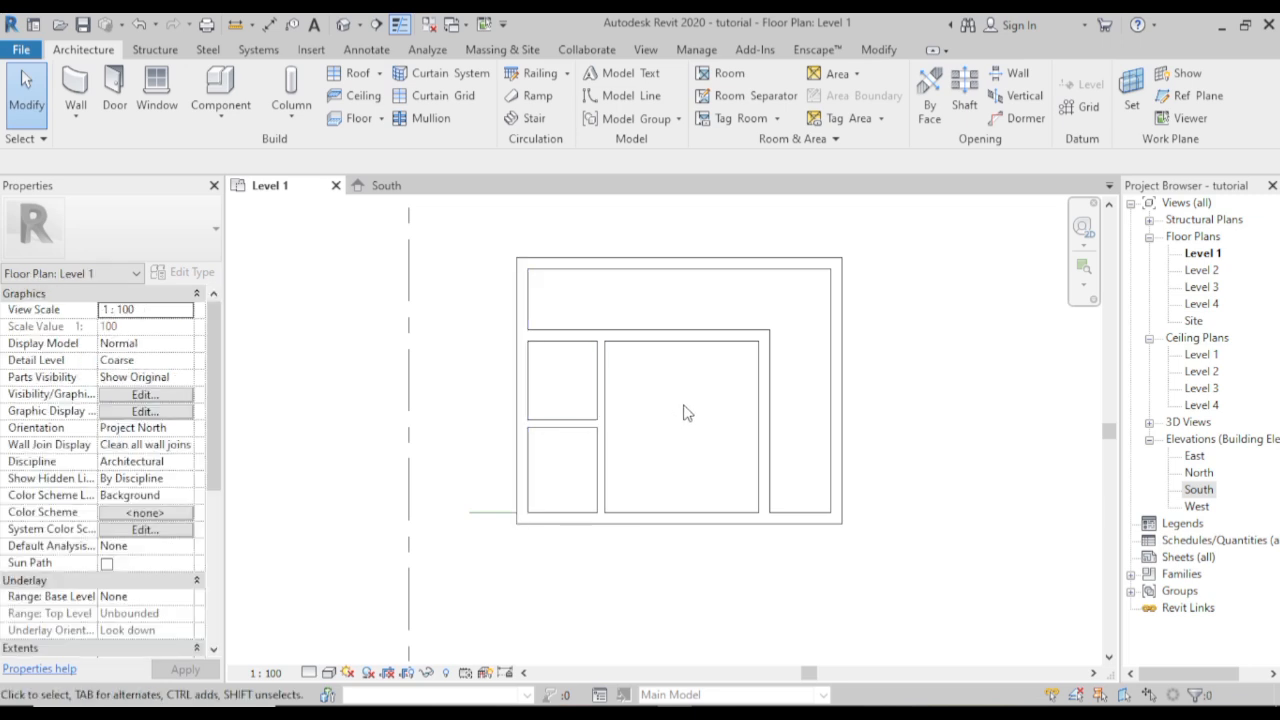
- Check the walls in the default 3D view and open the Level 2 floor plan
click(343, 29)
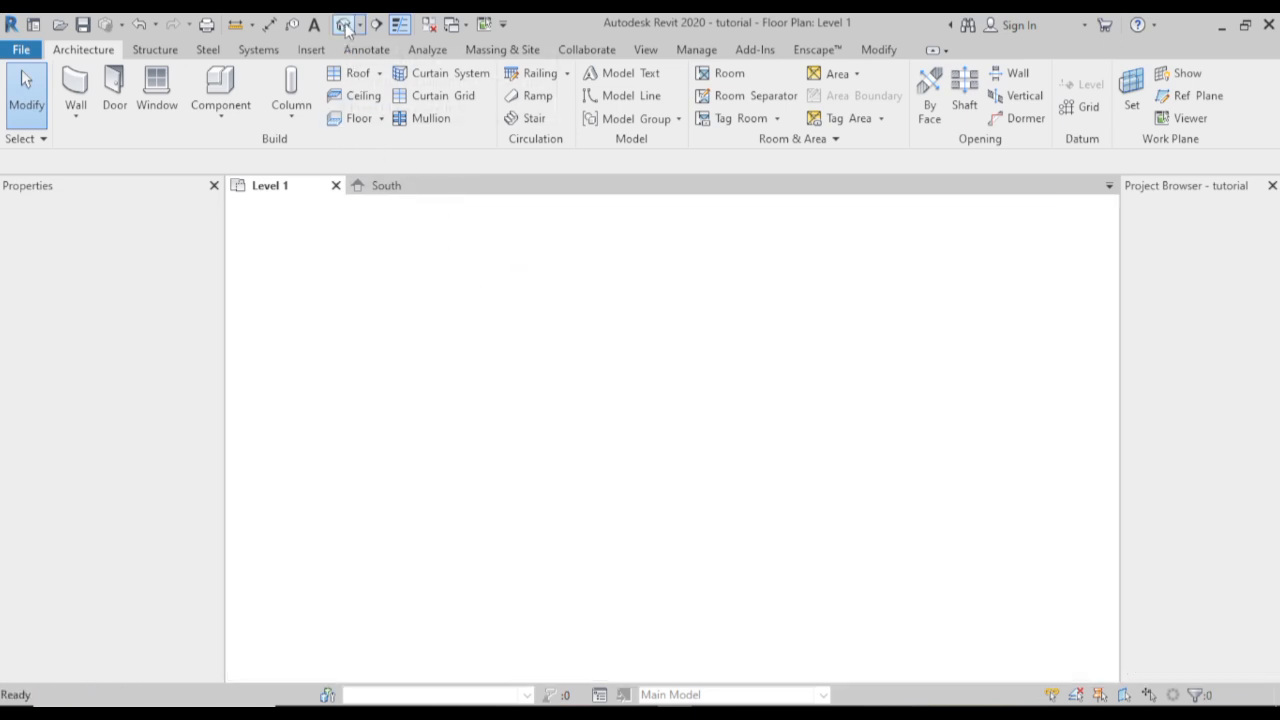
scroll(684, 412, up, 6)
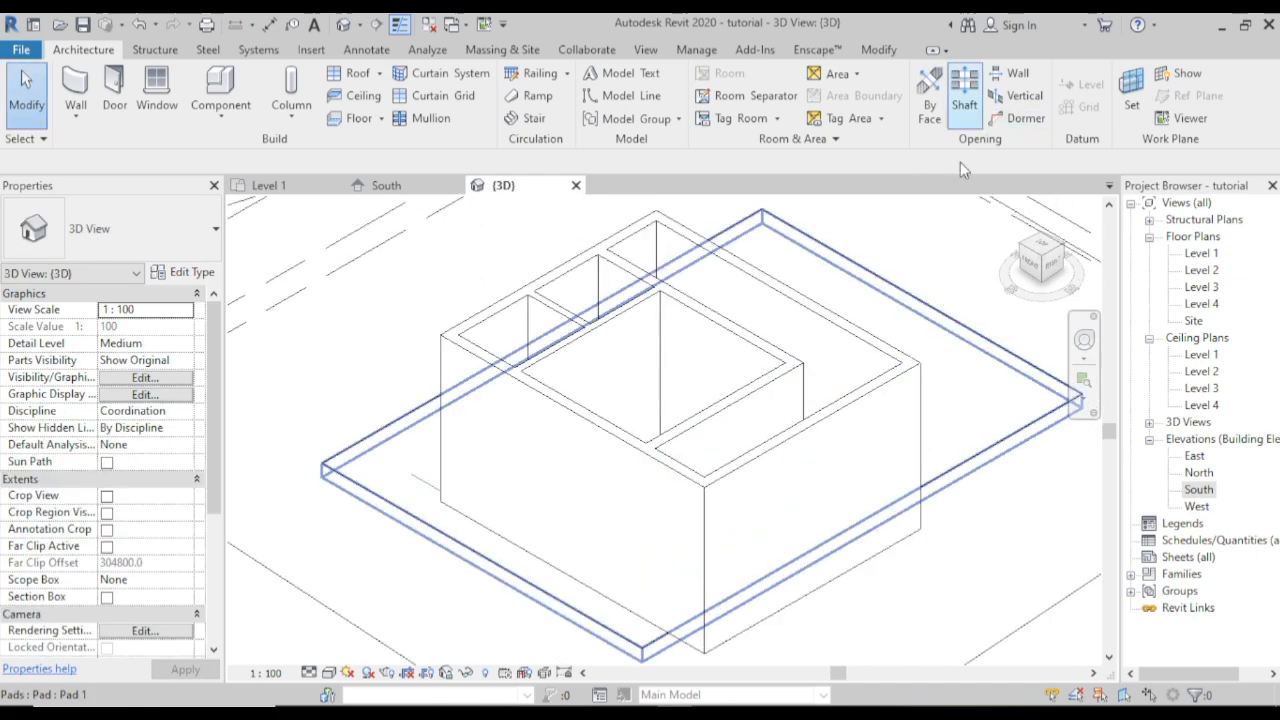
double_click(1206, 271)
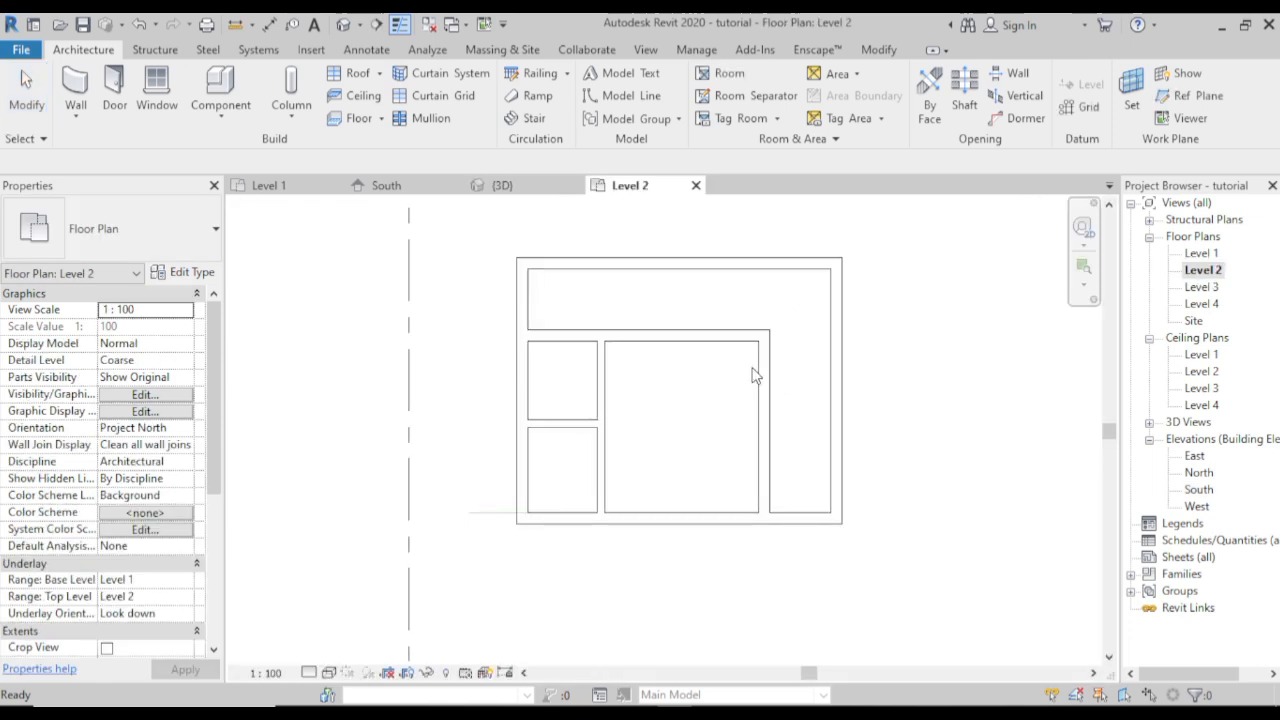
scroll(660, 340, up, 1)
middle_drag(810, 333, 677, 331)
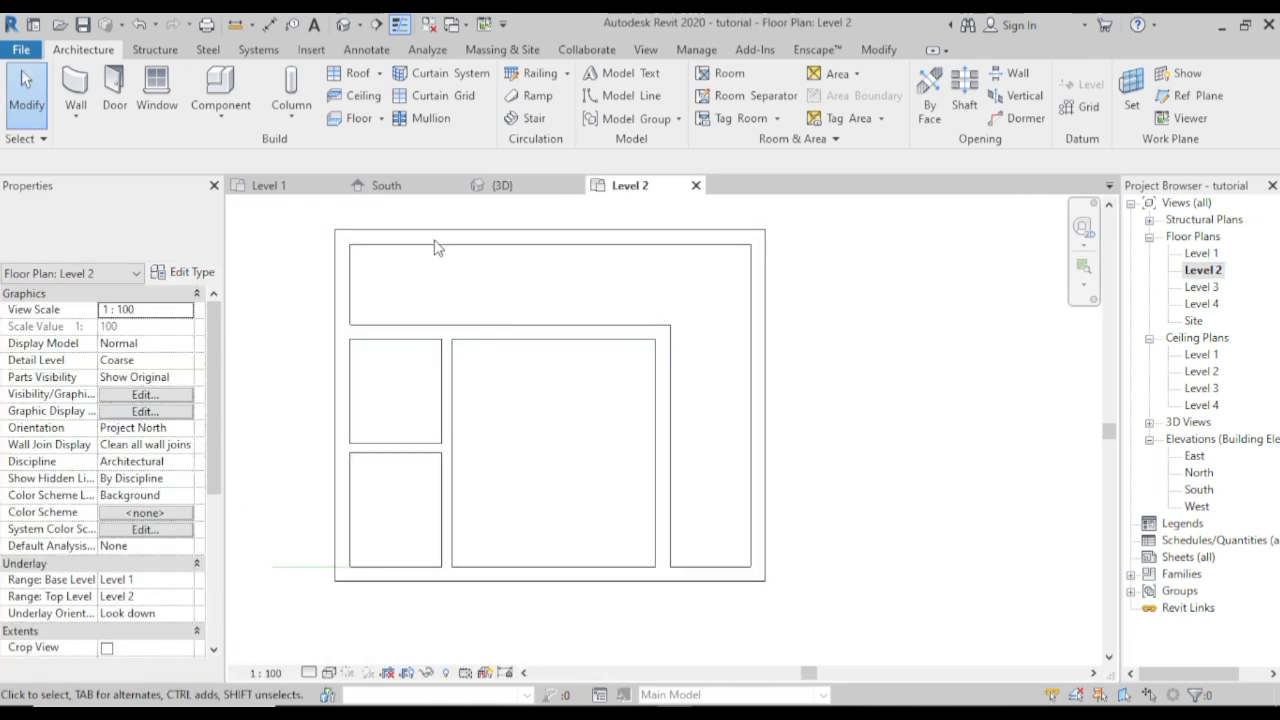
- Cut a rectangular wall opening about 1172 mm wide in the left exterior wall at the end of the upper corridor
click(1010, 73)
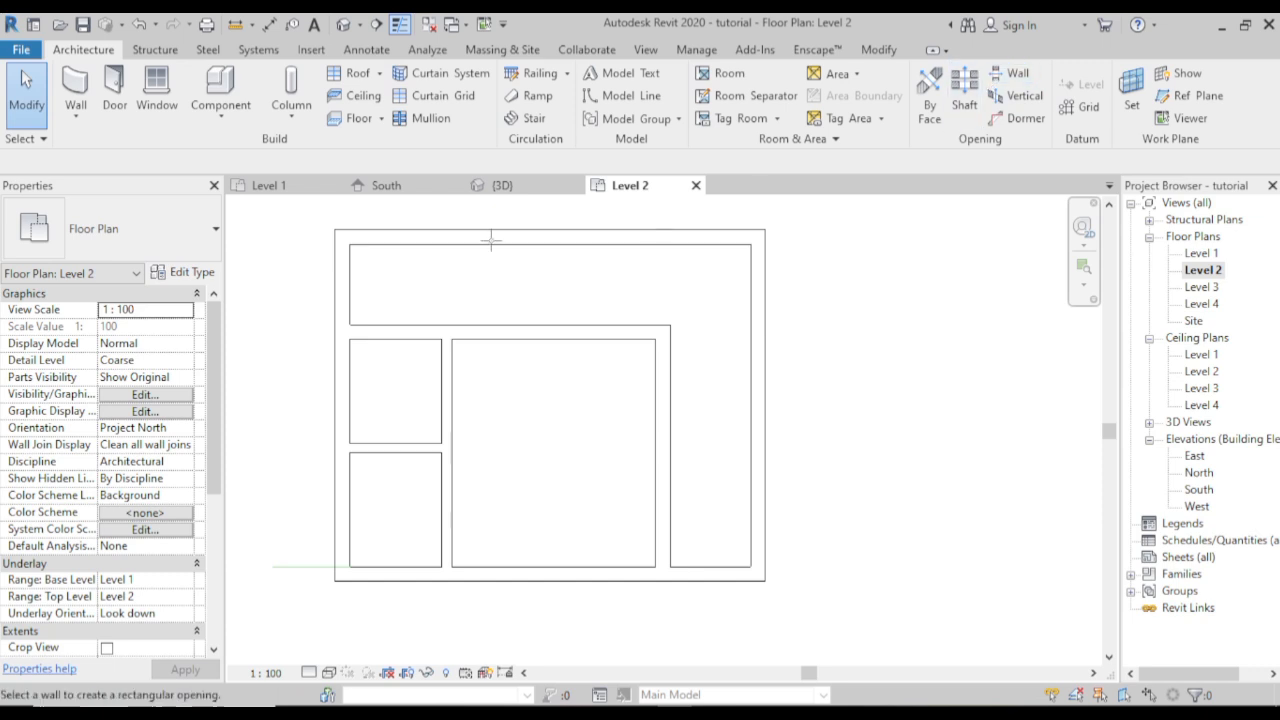
scroll(341, 275, up, 1)
scroll(341, 275, up, 1)
click(343, 270)
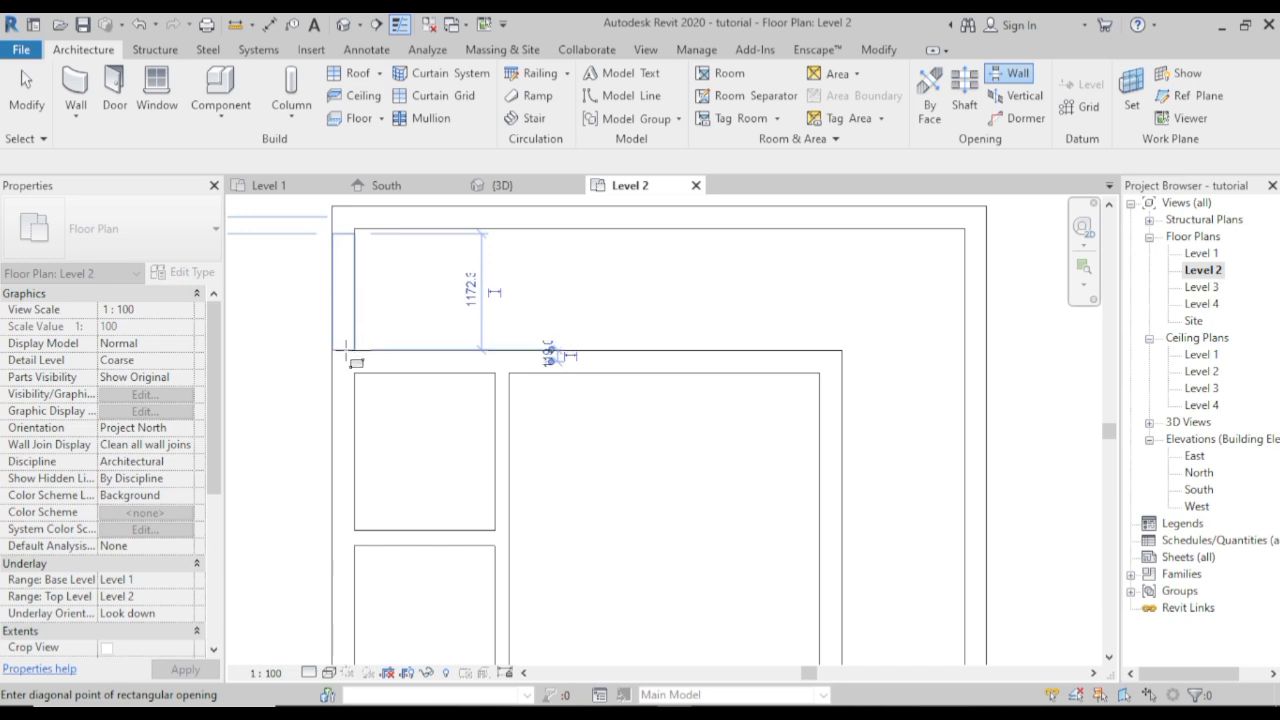
right_click(306, 309)
click(340, 313)
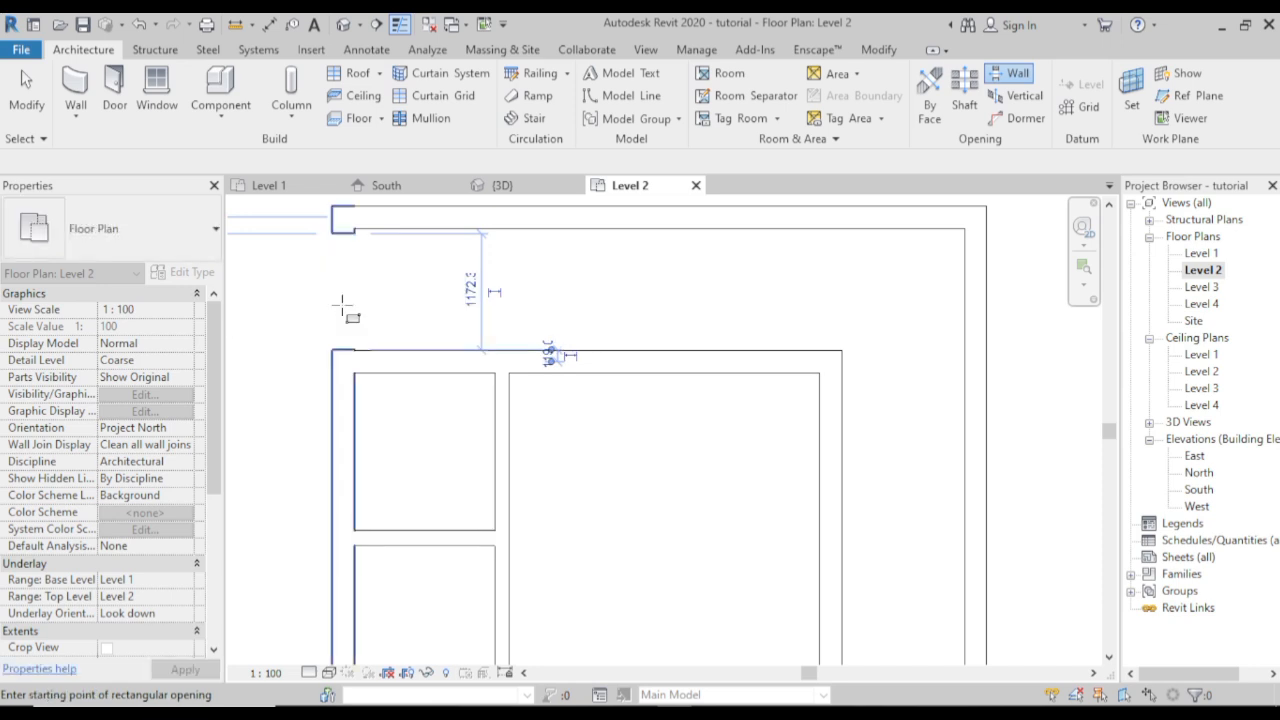
right_click(291, 301)
click(336, 313)
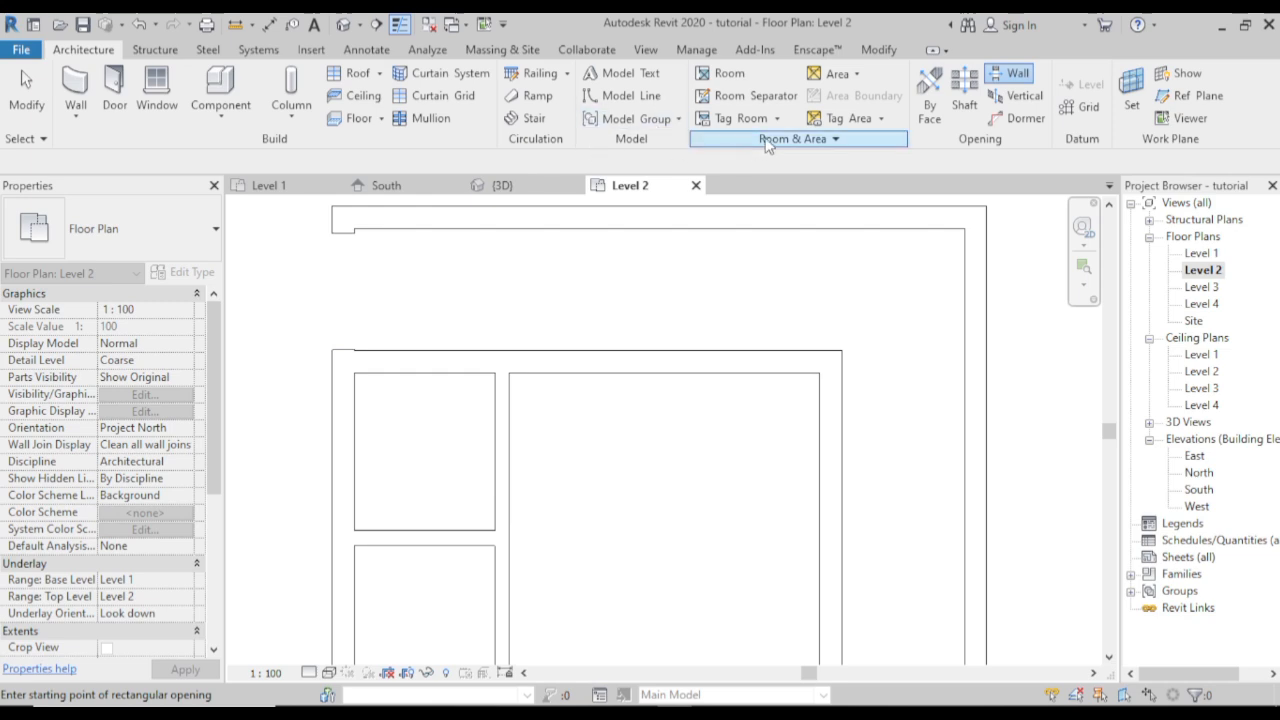
right_click(840, 308)
click(885, 320)
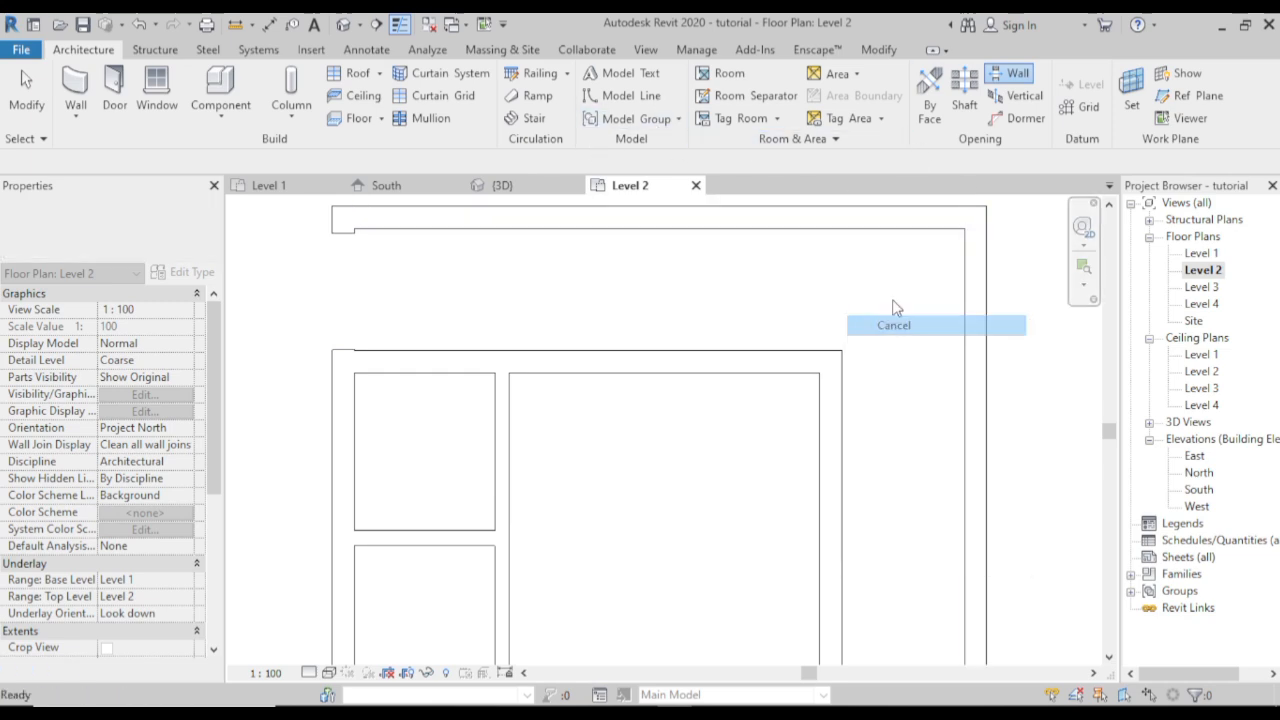
- Try to cut a rectangular wall opening about 6107 mm long along the upper exterior wall, between the two side walls
click(1008, 78)
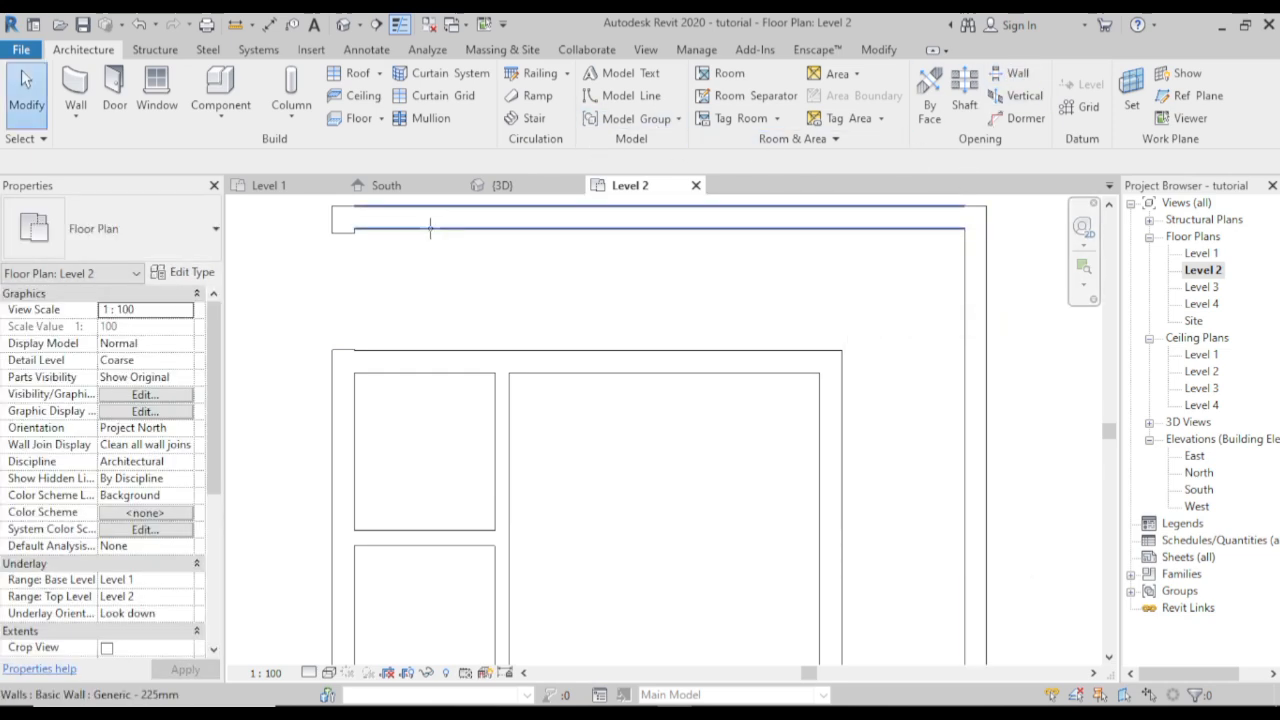
click(371, 223)
click(360, 222)
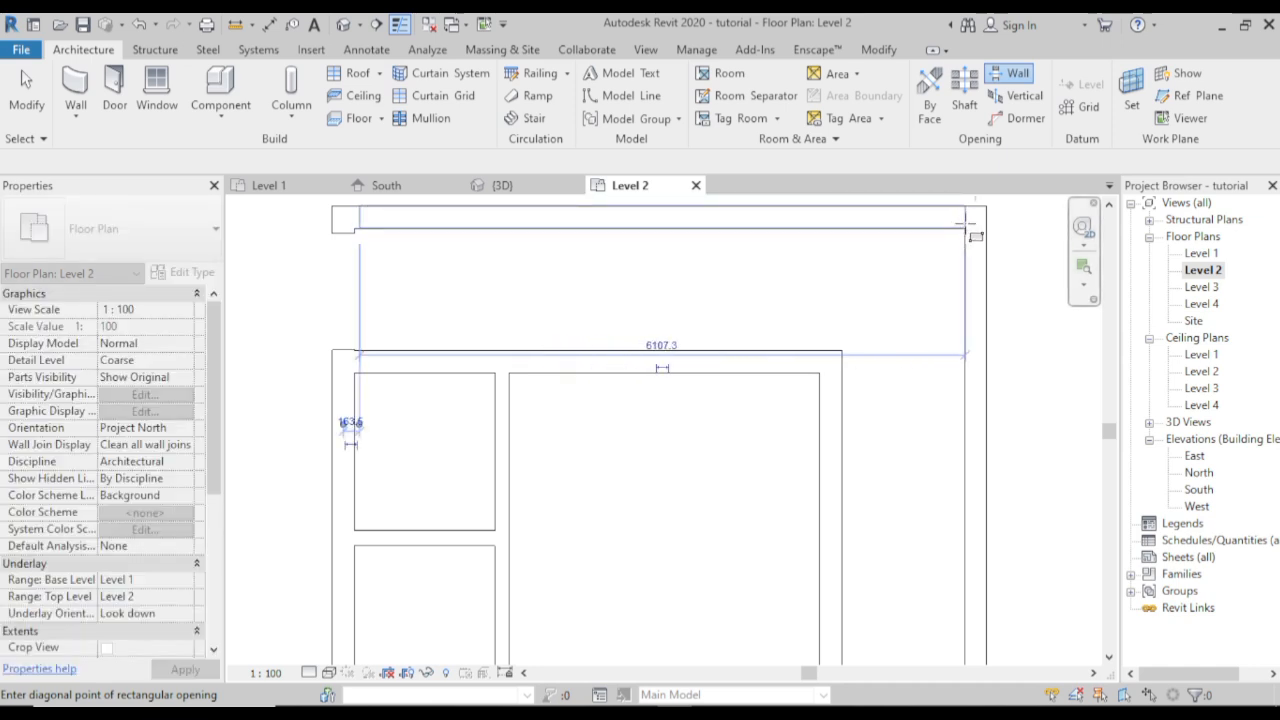
click(903, 232)
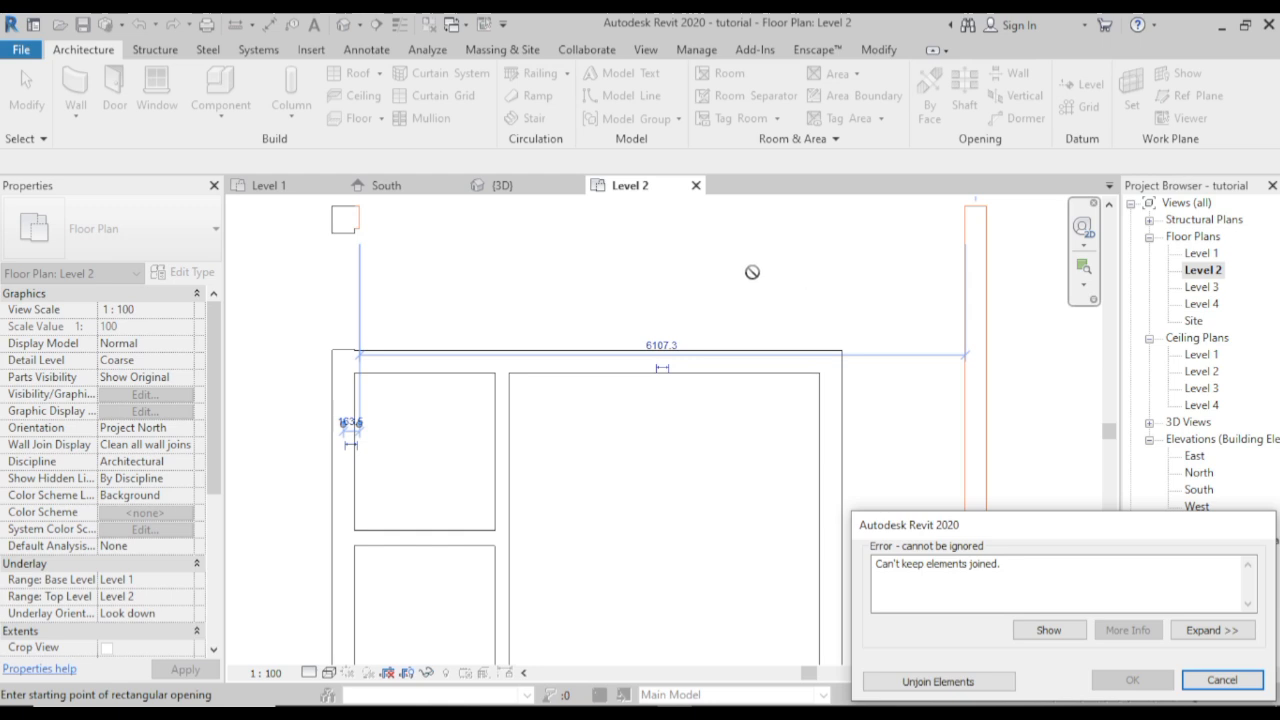
middle_drag(733, 272, 631, 283)
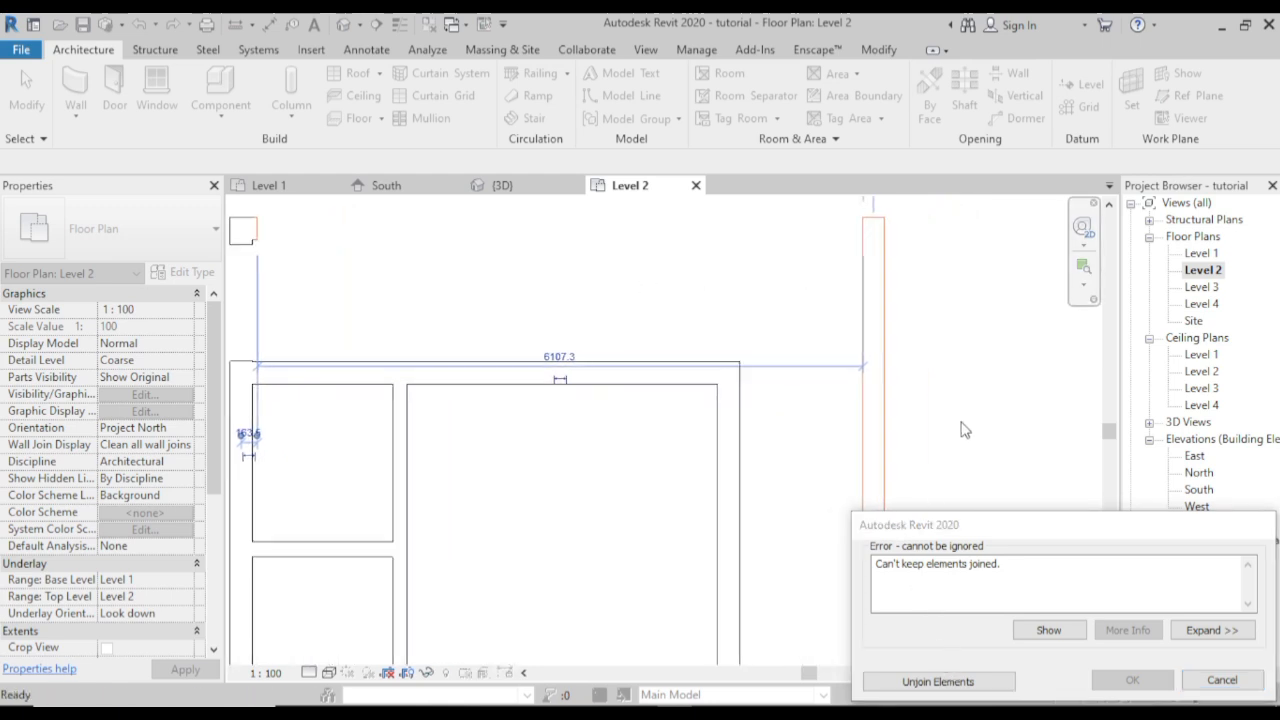
click(1219, 680)
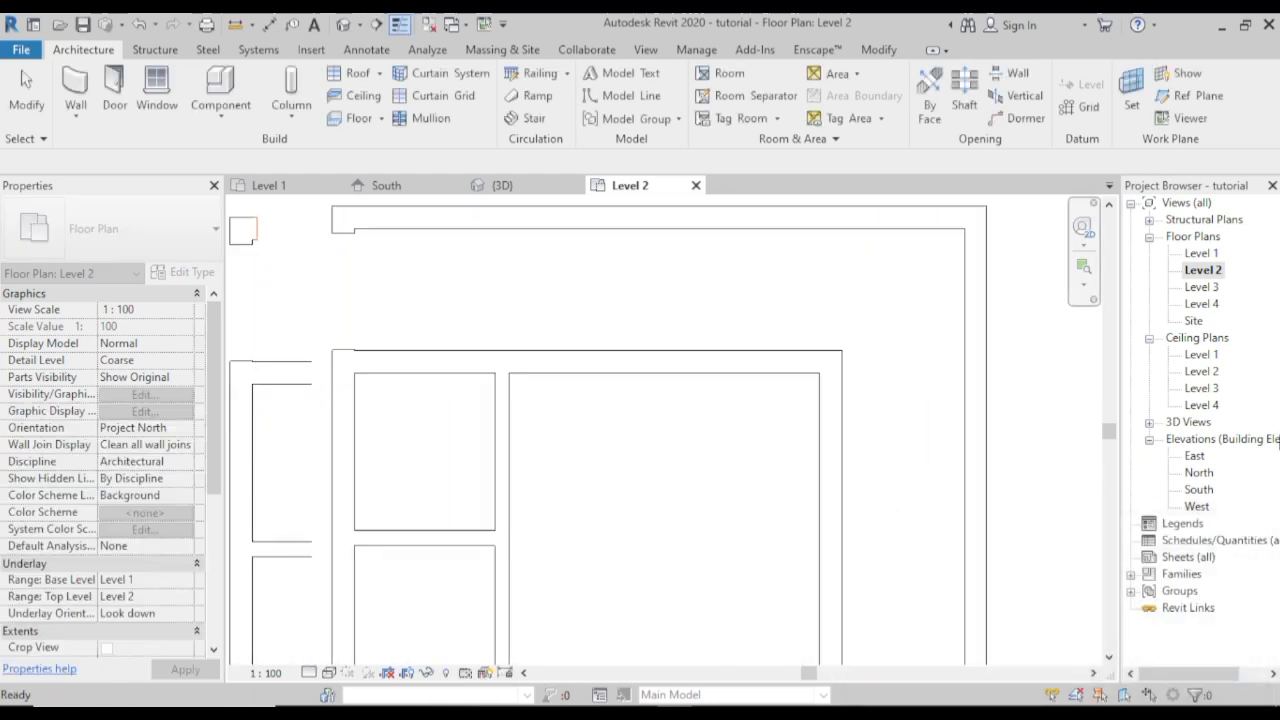
scroll(729, 311, down, 2)
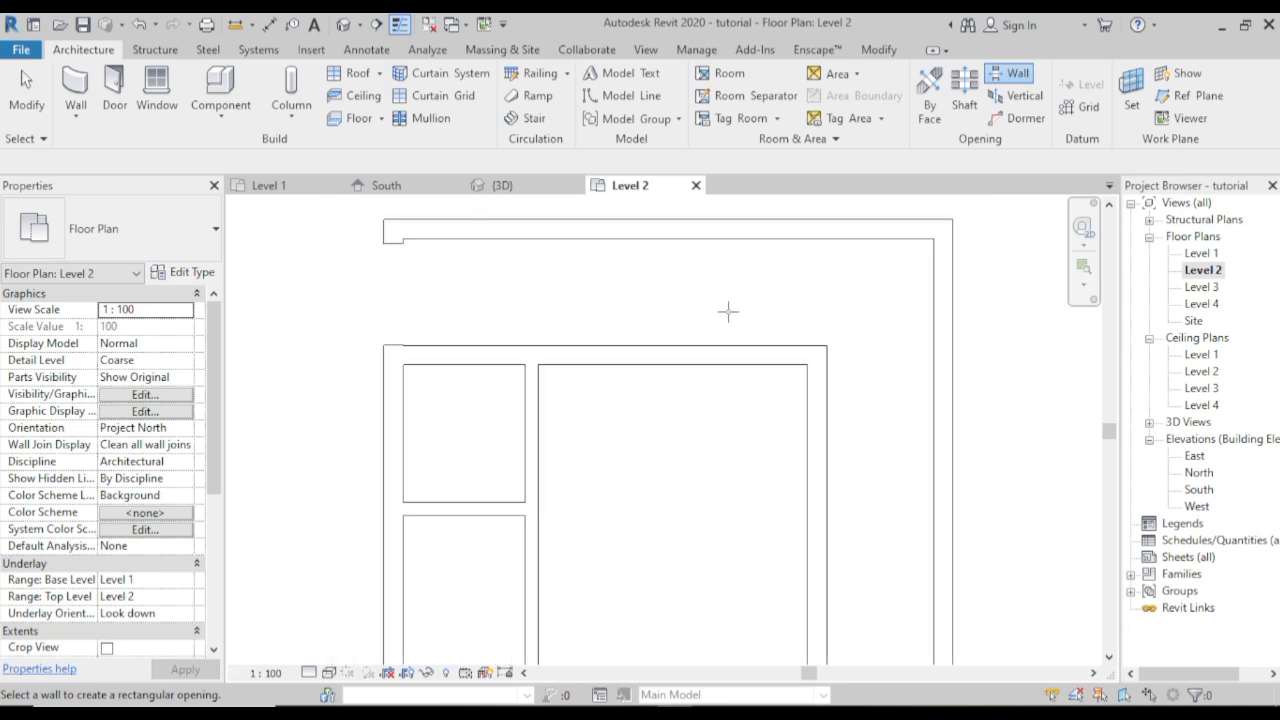
- Cut a rectangular wall opening about 5514 mm long in the upper exterior wall, starting about 316 mm from the left wall
middle_drag(750, 329, 780, 351)
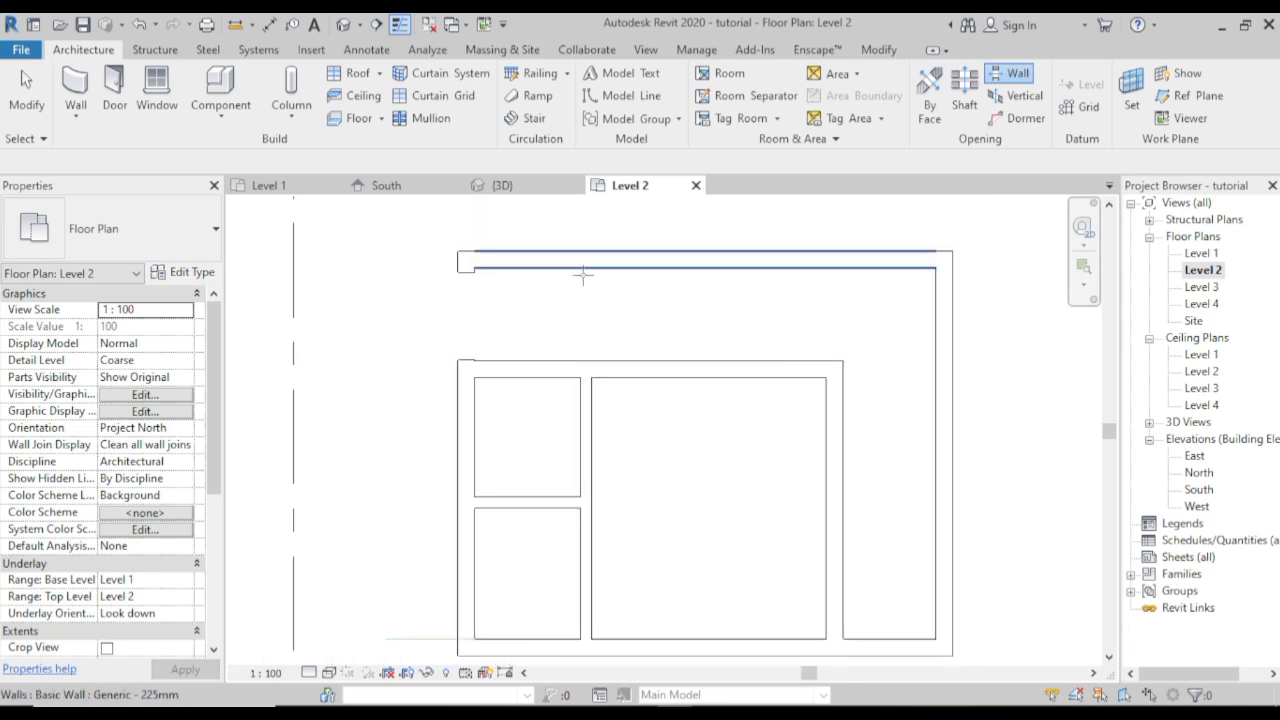
click(506, 258)
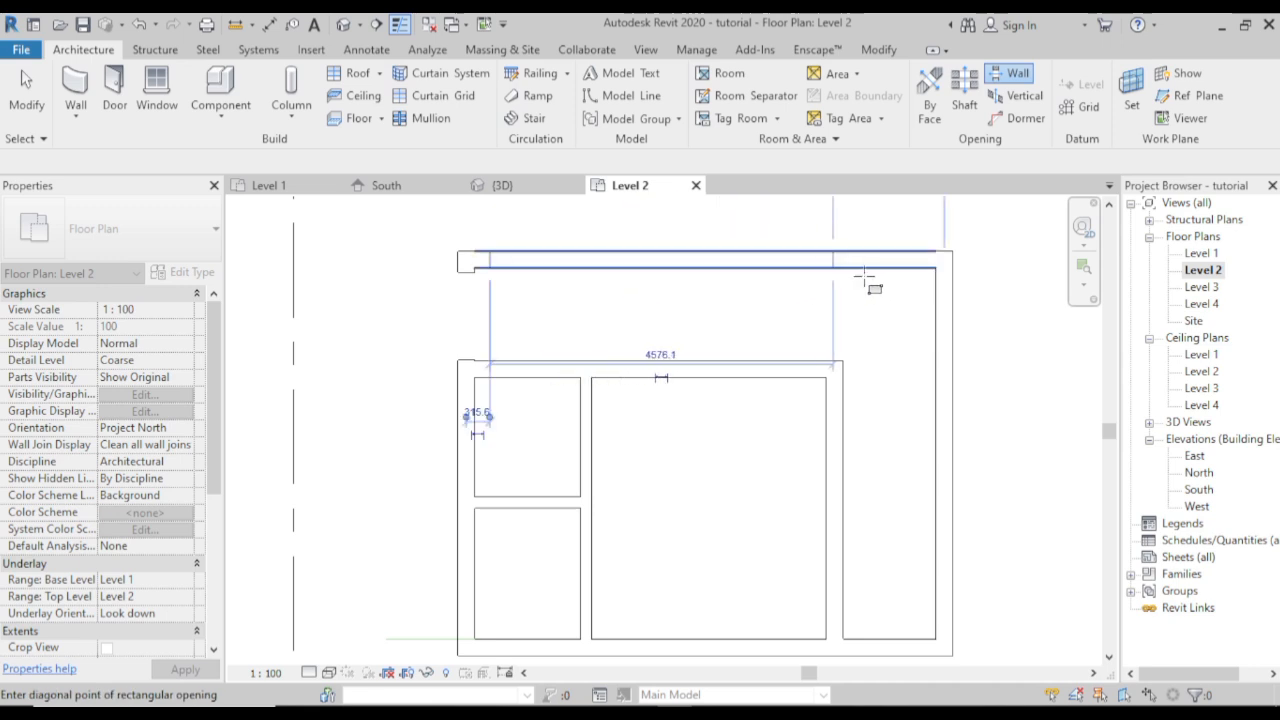
click(903, 281)
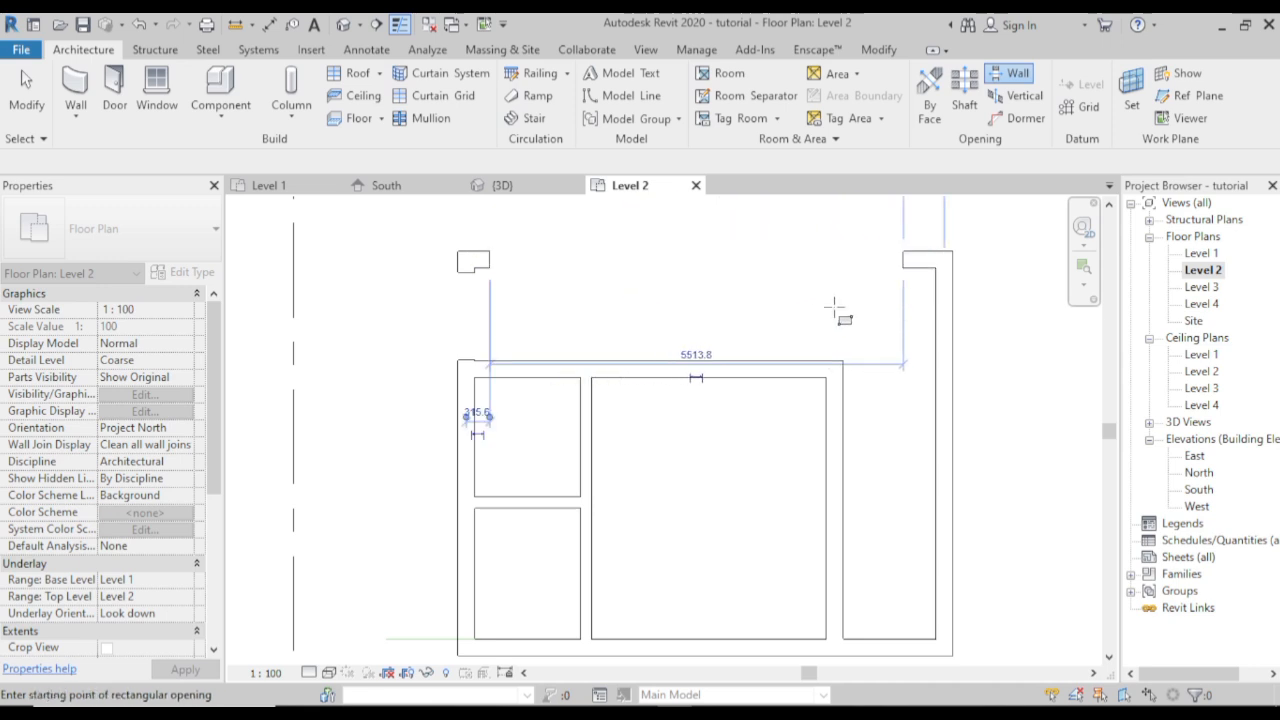
right_click(823, 287)
click(845, 296)
right_click(828, 287)
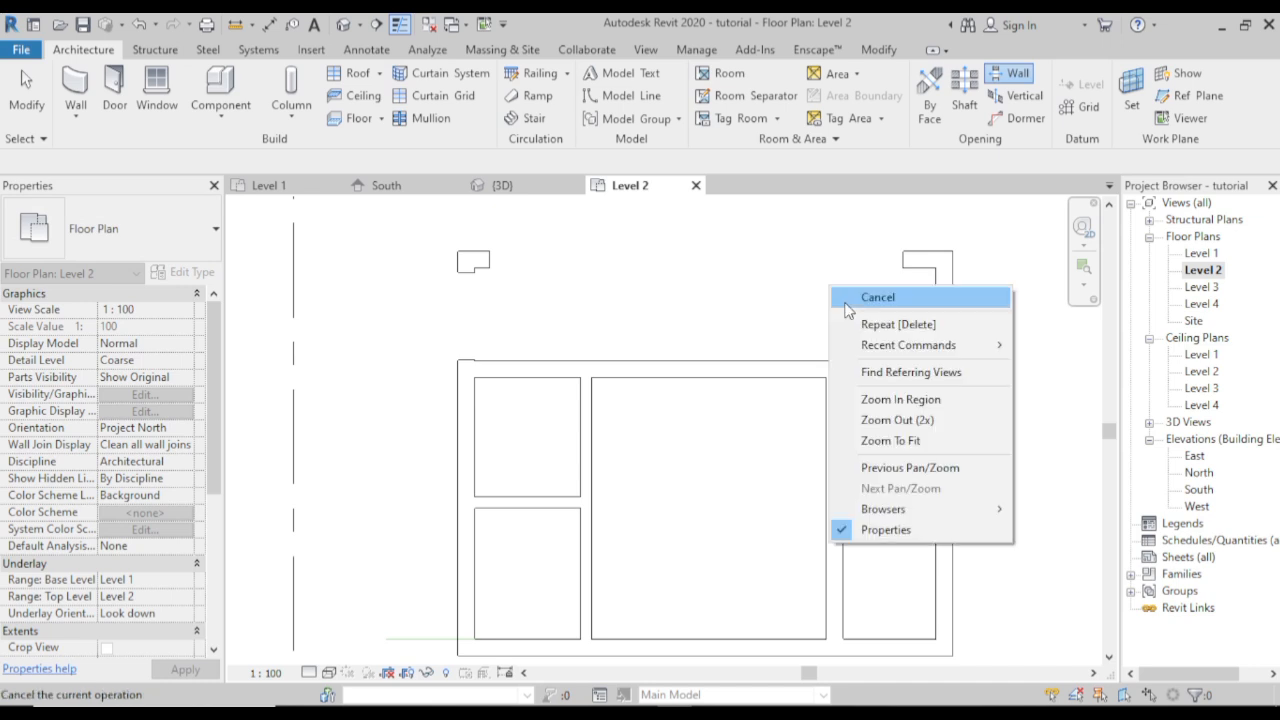
click(848, 296)
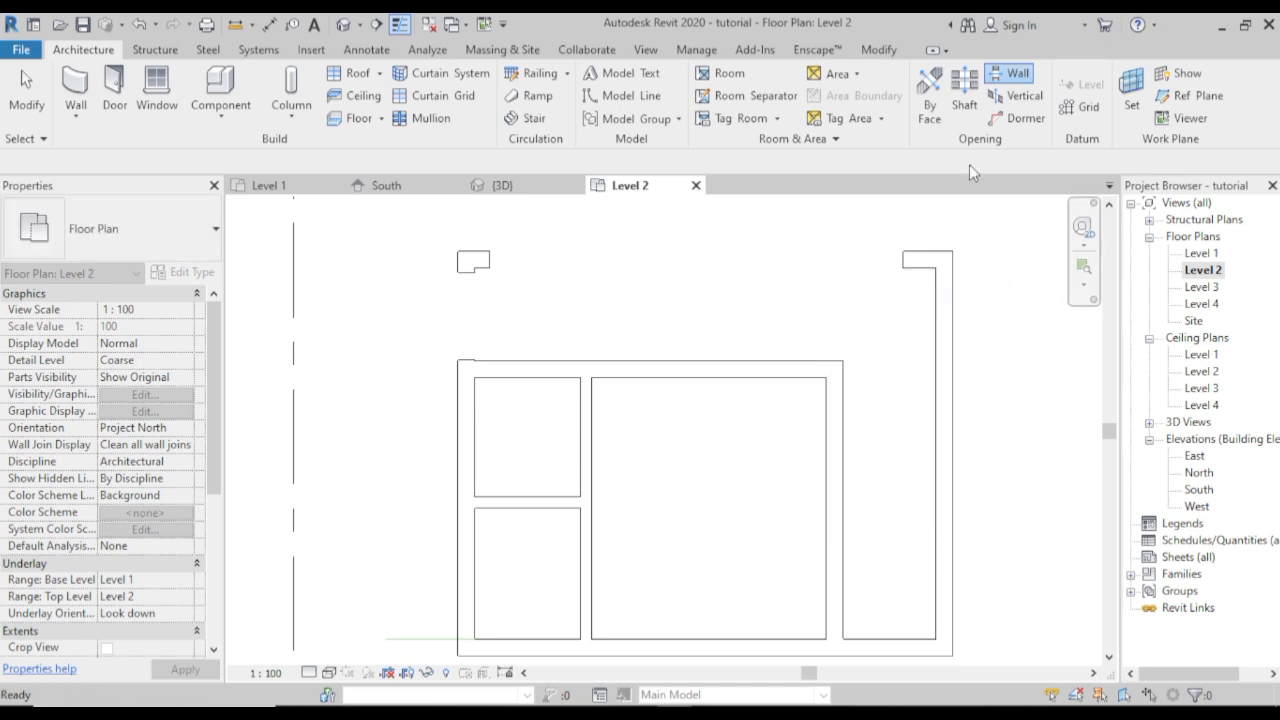
- Cut two rectangular openings in the right exterior wall, the lower about 1063 mm long, leaving a pier about 425 mm long between them
click(1010, 74)
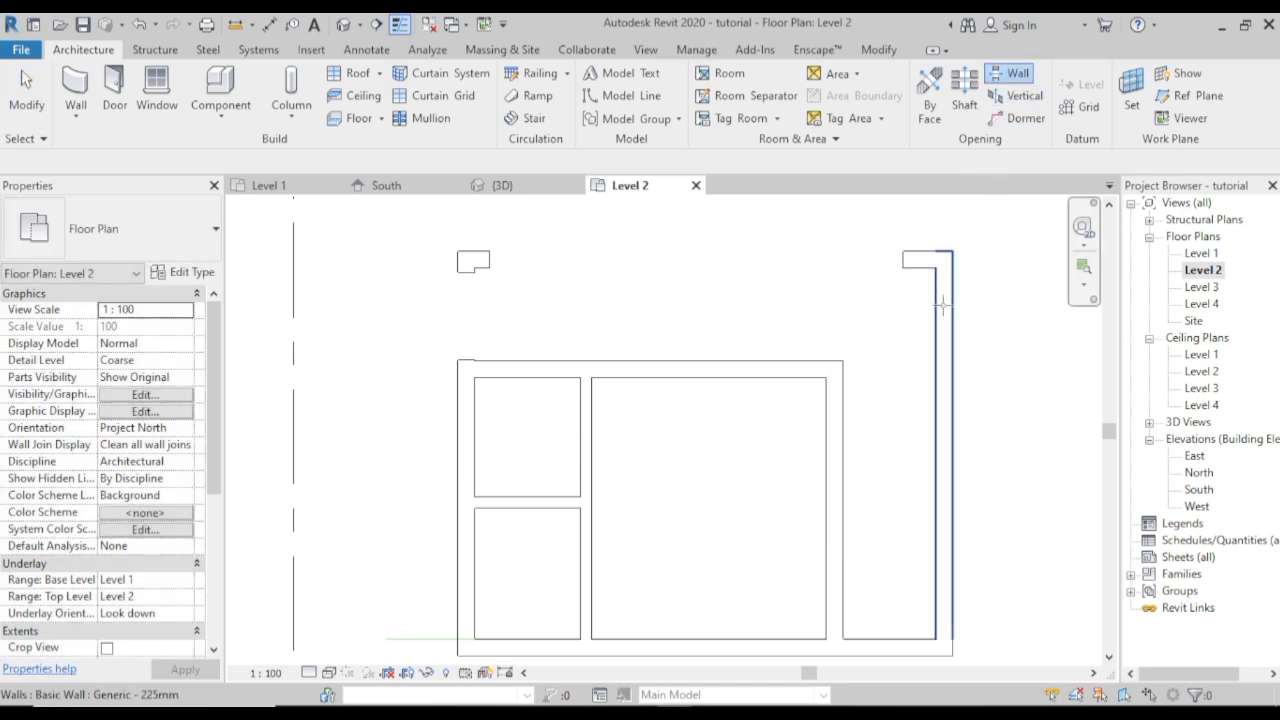
click(942, 305)
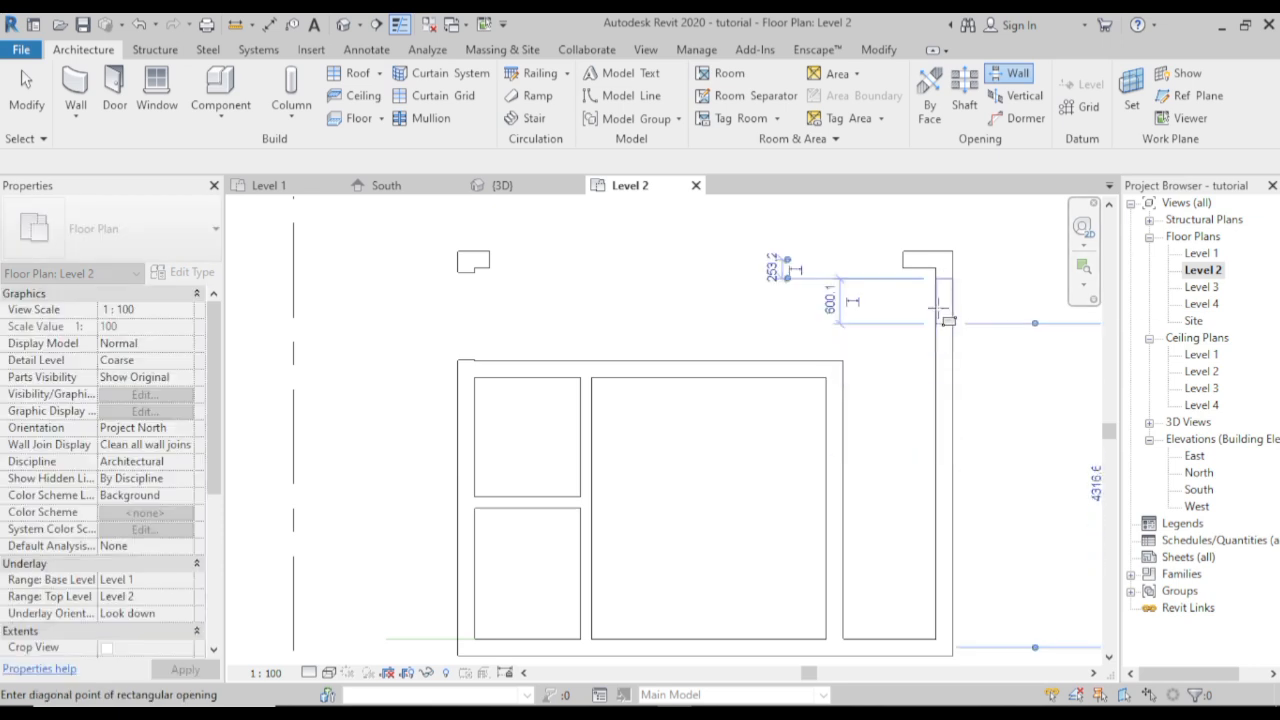
click(947, 551)
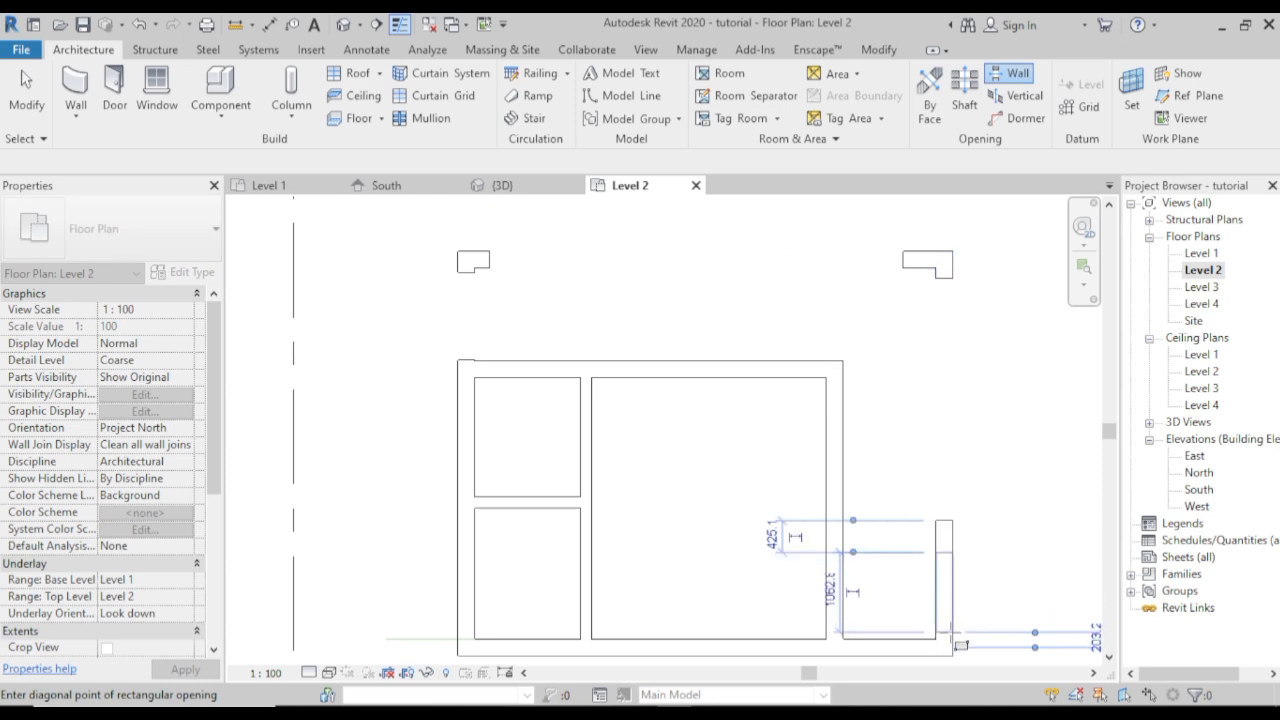
right_click(982, 566)
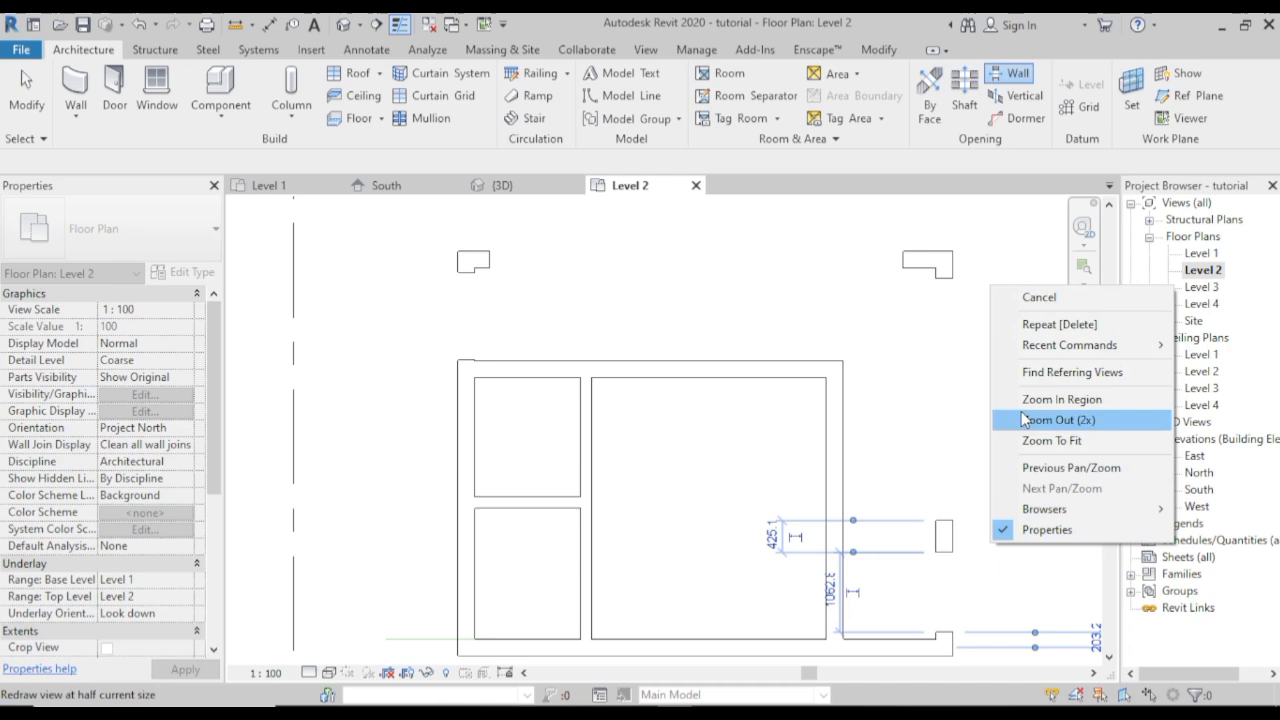
click(1046, 291)
right_click(1016, 310)
click(1040, 326)
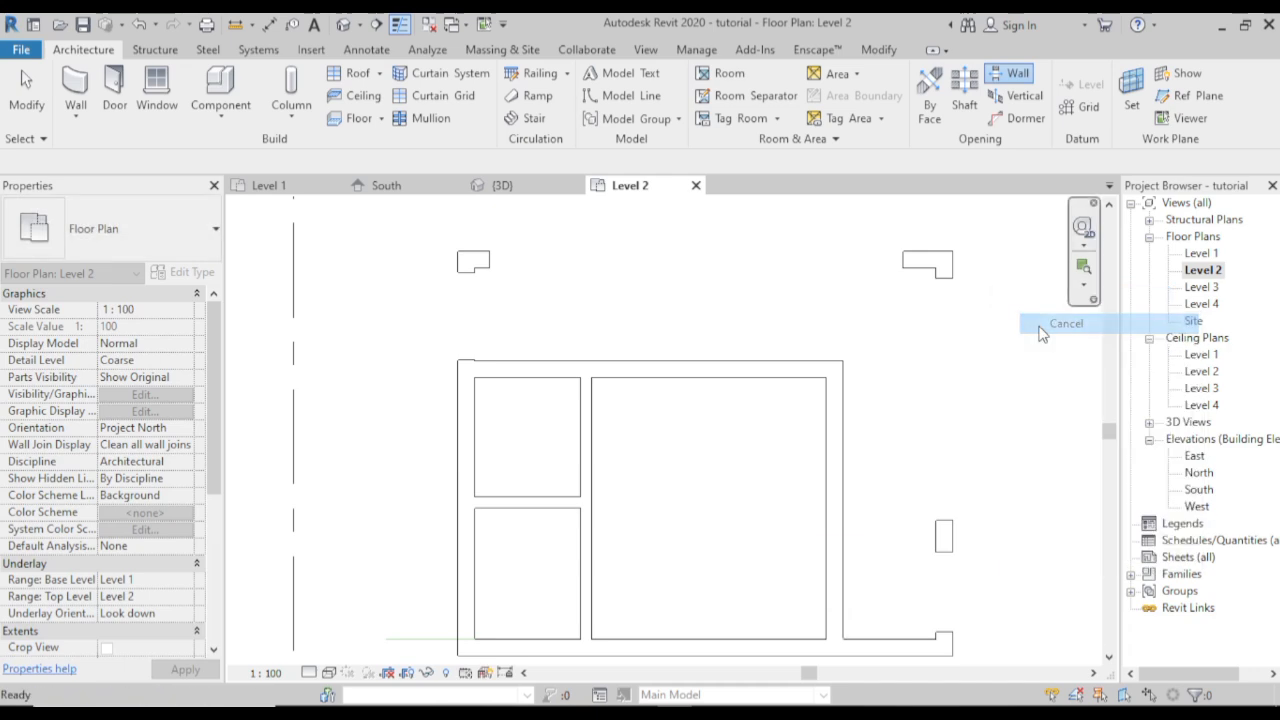
- Cut a rectangular opening about 1150 mm long in the lower exterior wall, across the end of the right corridor
middle_drag(909, 370, 833, 272)
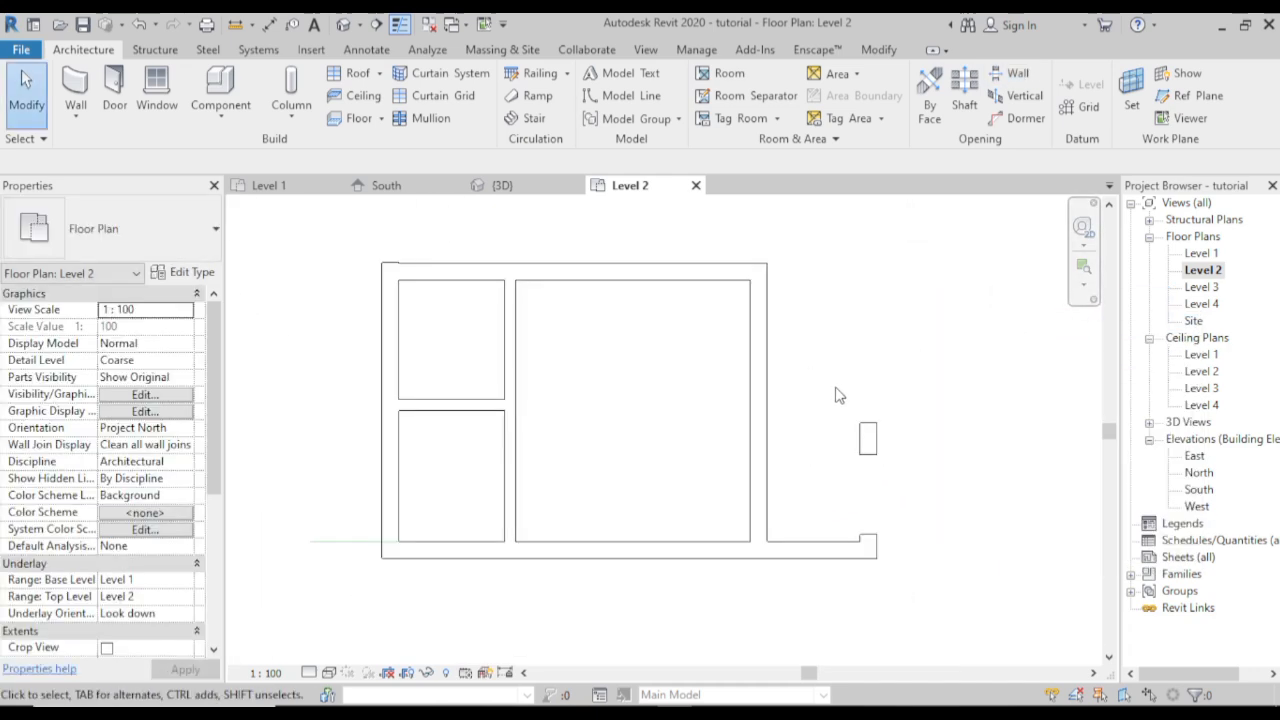
click(1010, 73)
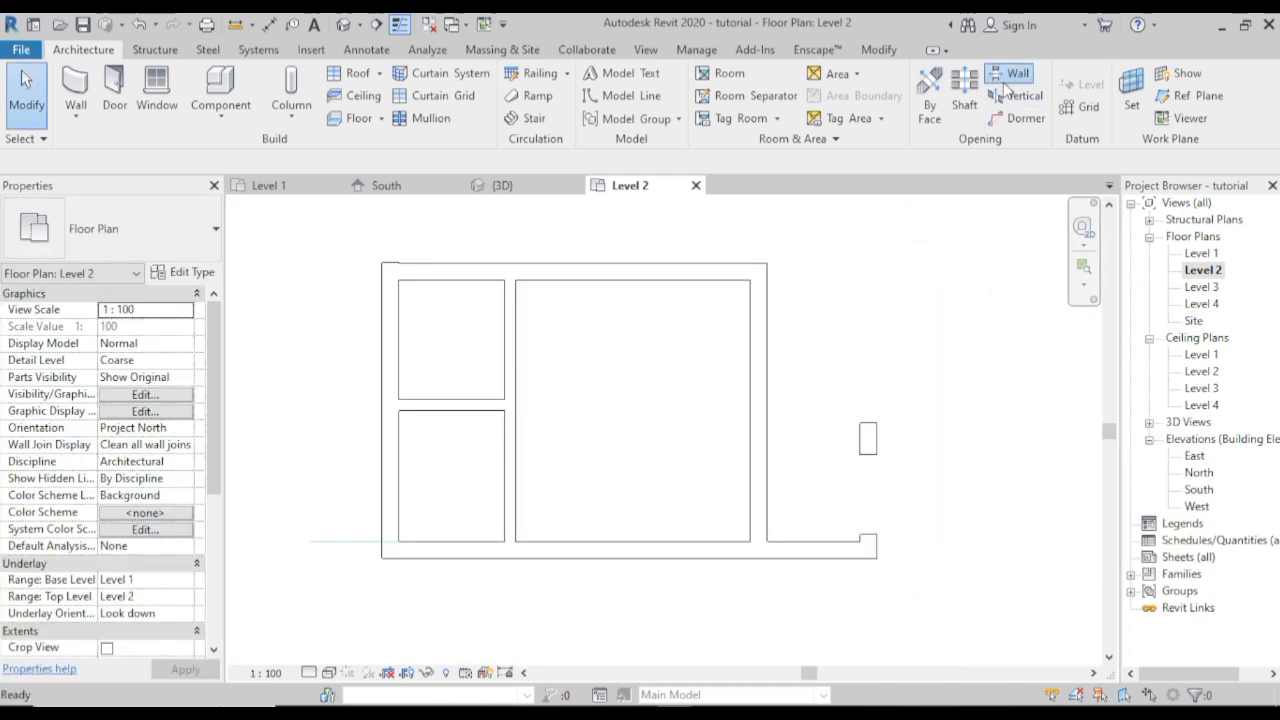
click(778, 553)
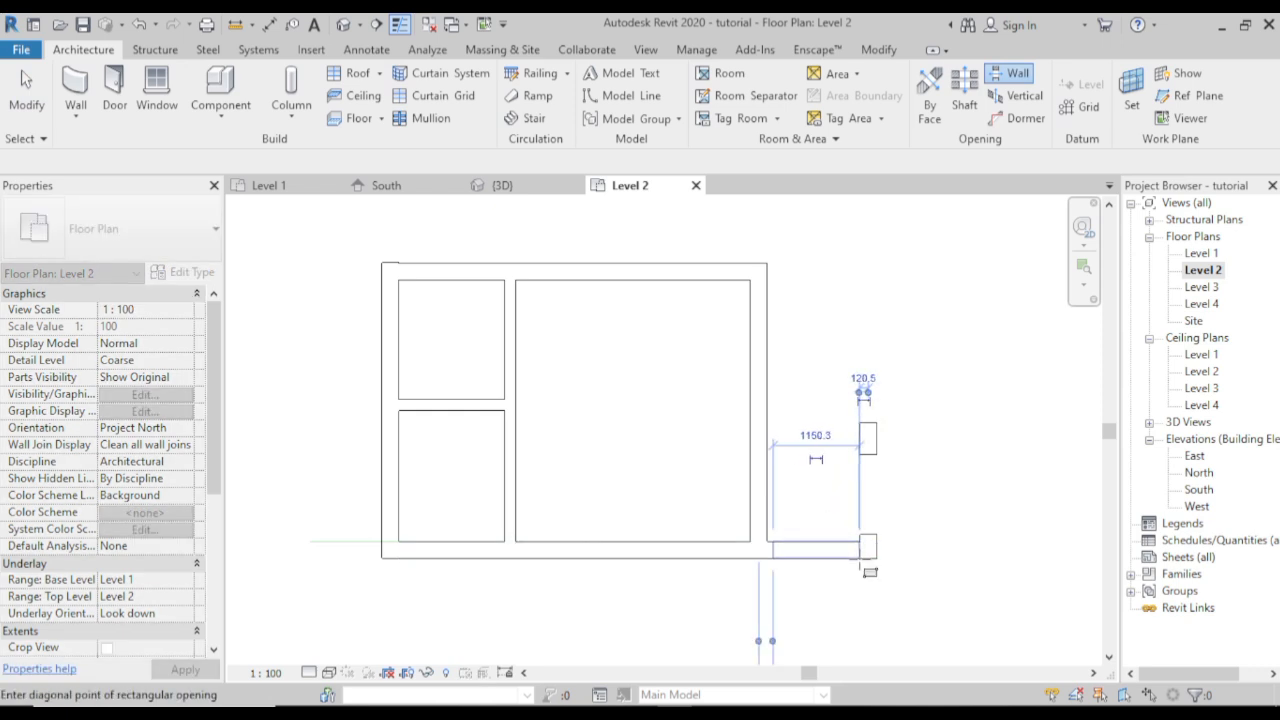
right_click(922, 510)
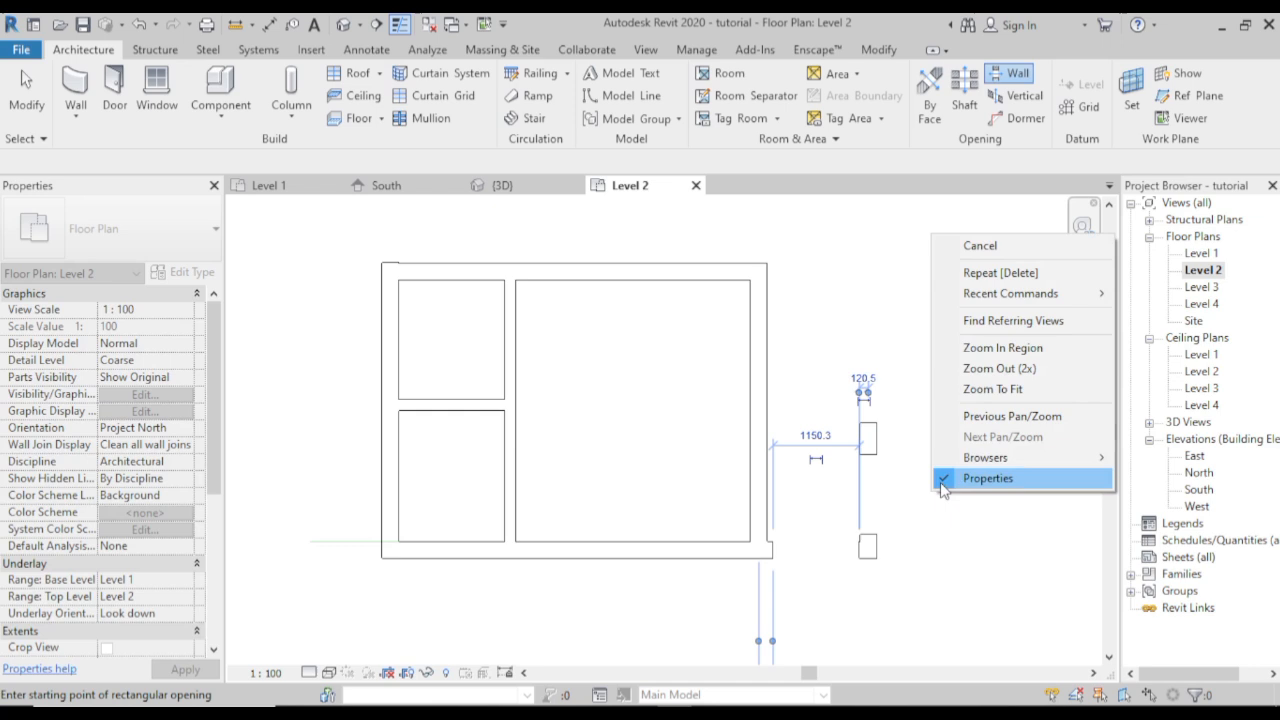
click(995, 245)
right_click(978, 258)
click(995, 266)
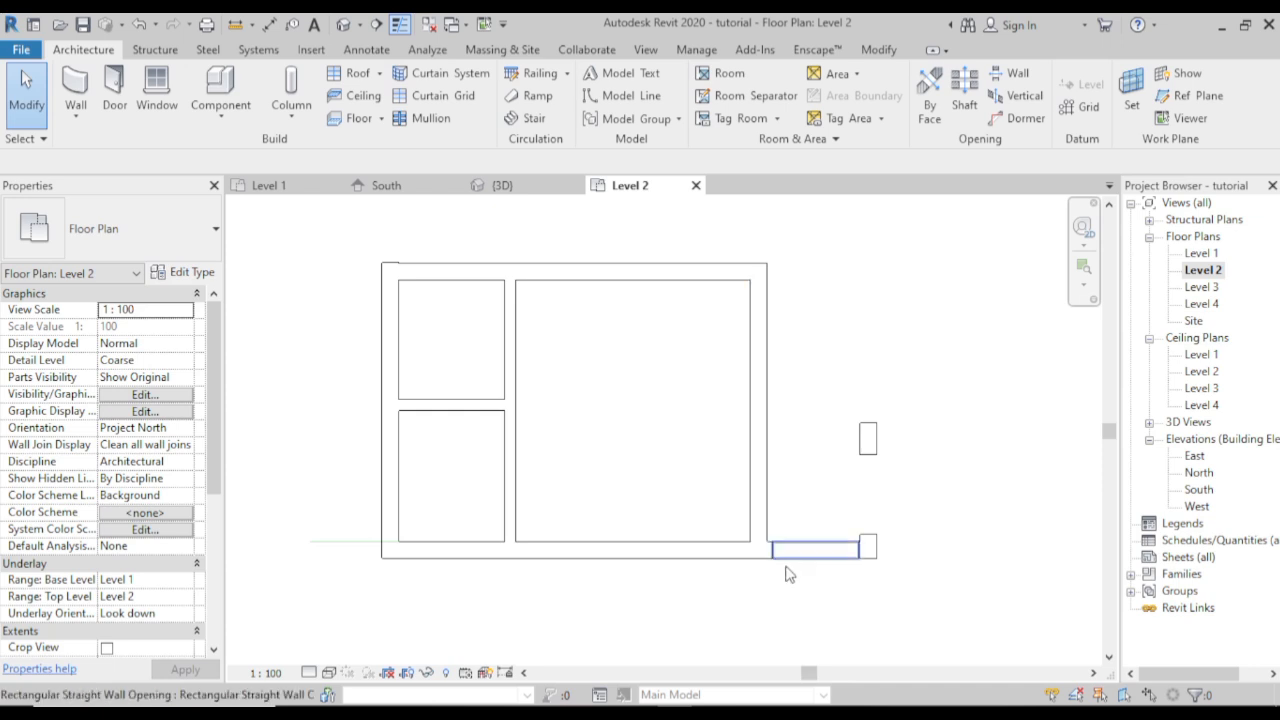
- Align the left edge of the lower wall opening with the corridor-side face of the large room's right wall
scroll(772, 552, up, 8)
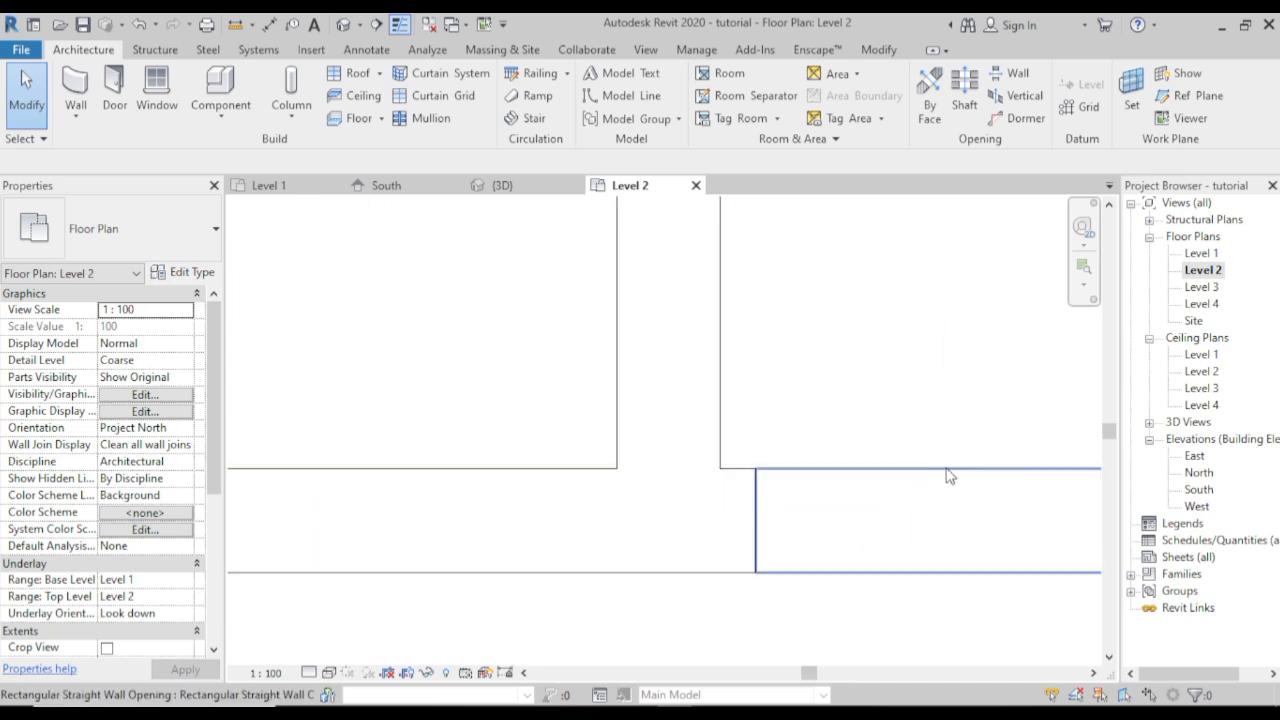
click(949, 476)
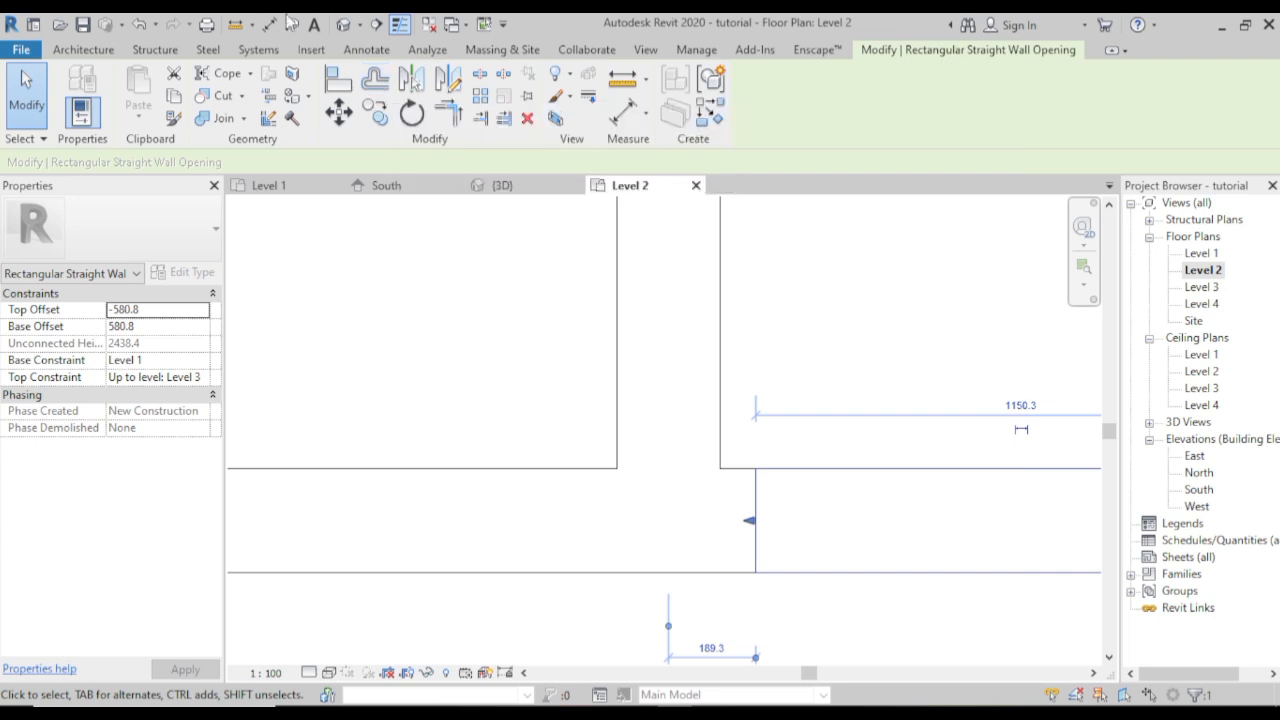
click(339, 88)
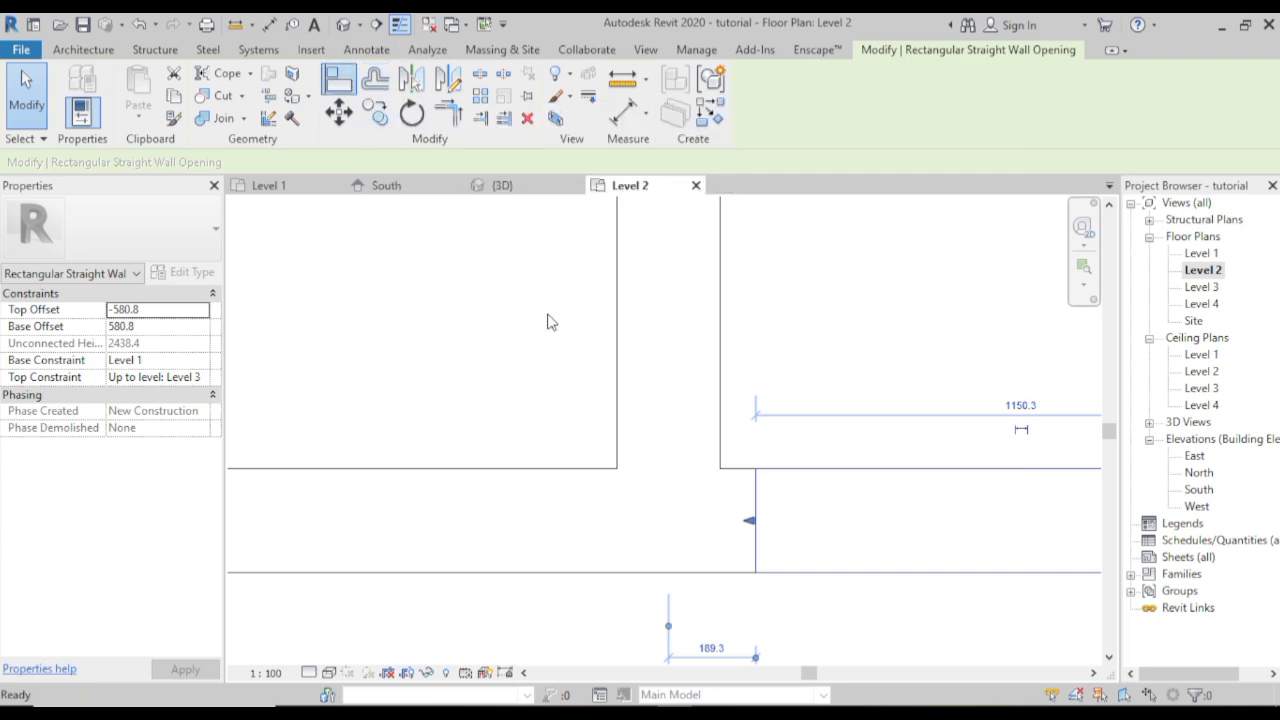
click(722, 422)
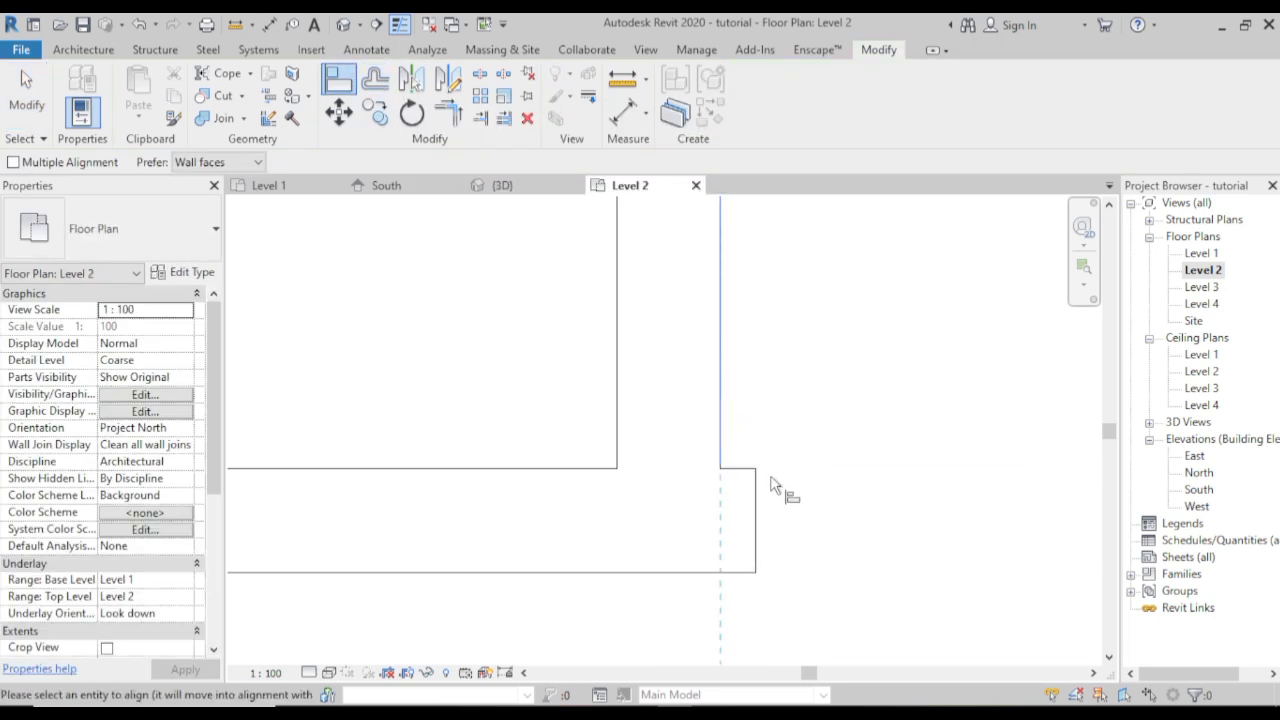
click(757, 500)
scroll(764, 468, down, 6)
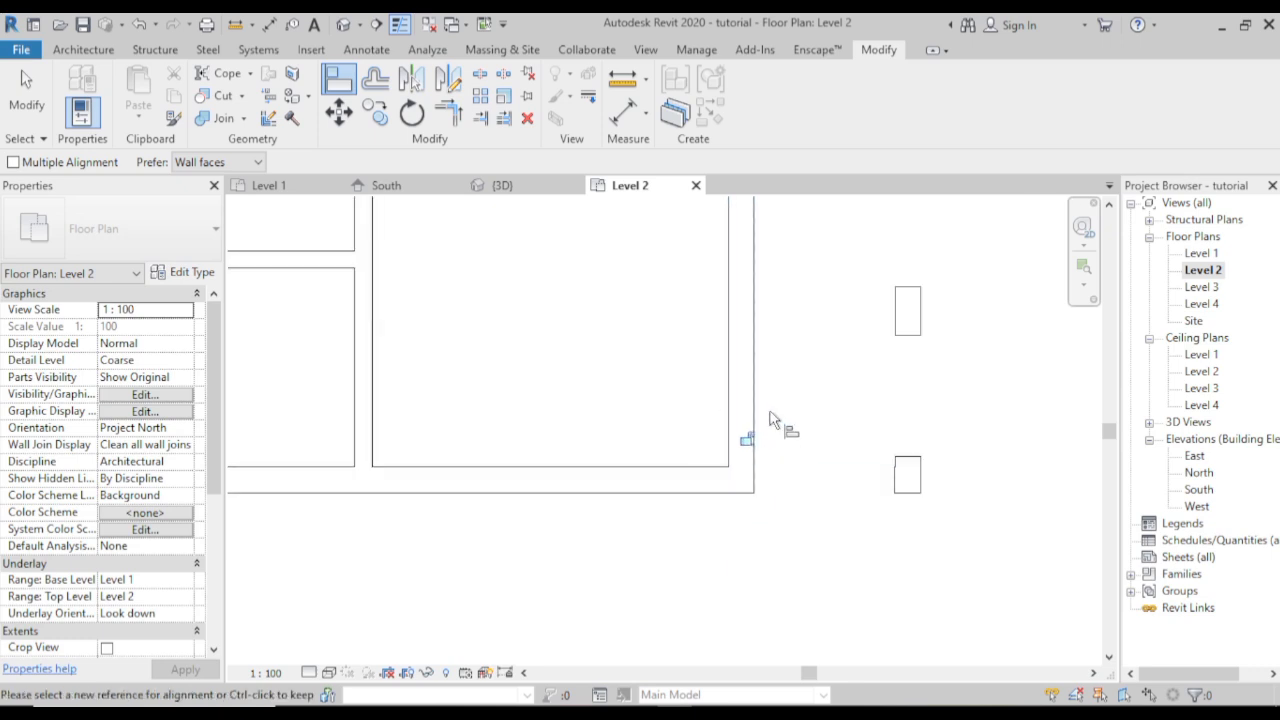
- Try to align the upper wall opening's left edge with the left exterior wall's inner face, unjoining the elements, and undo it
middle_drag(788, 506, 802, 700)
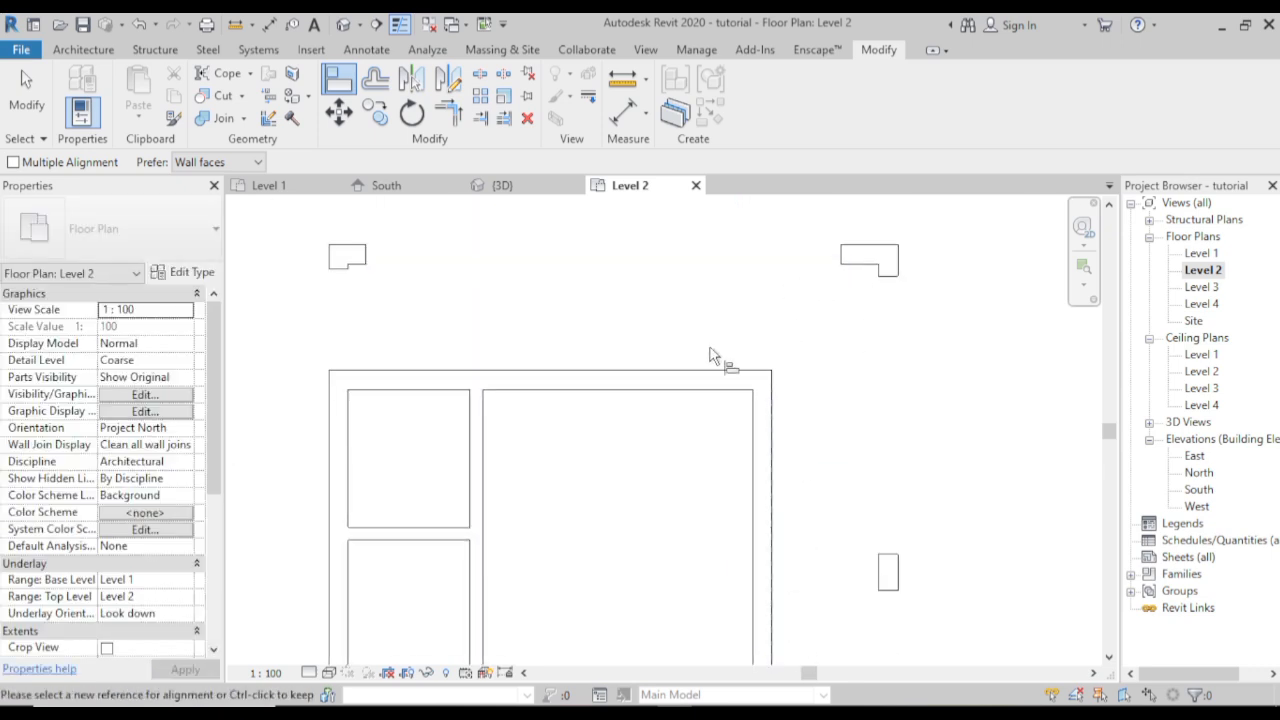
click(347, 373)
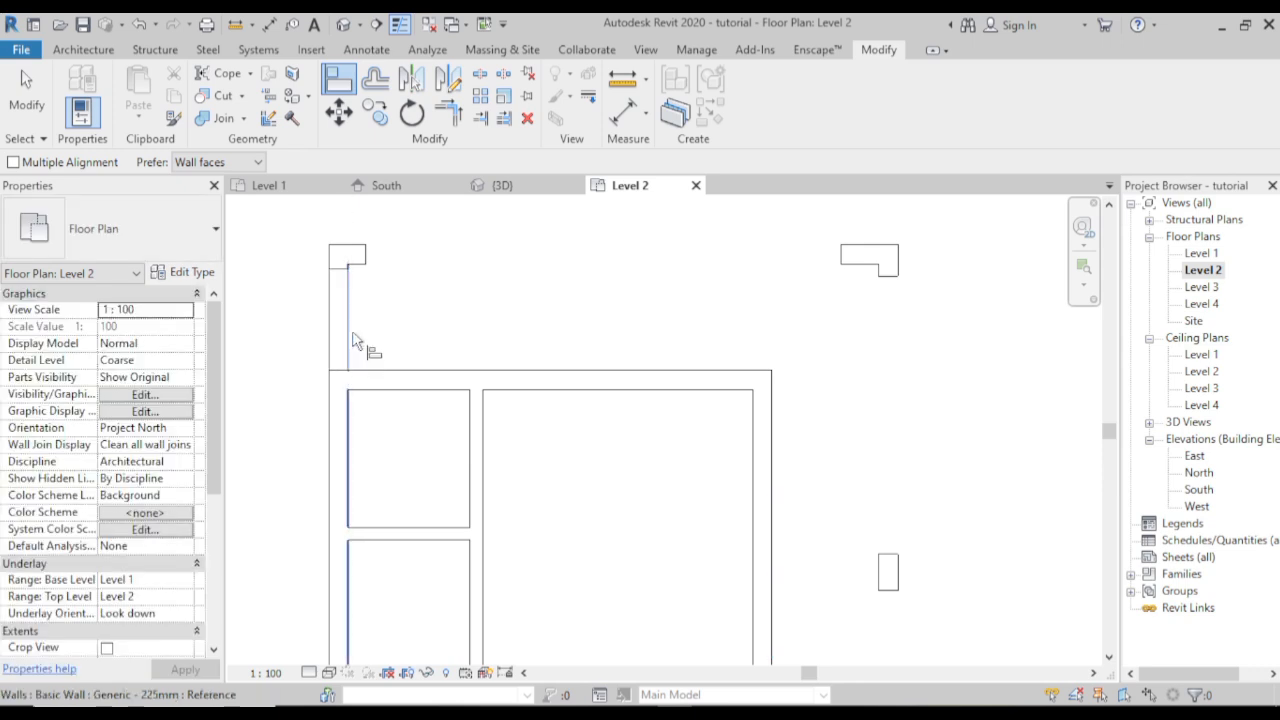
click(368, 260)
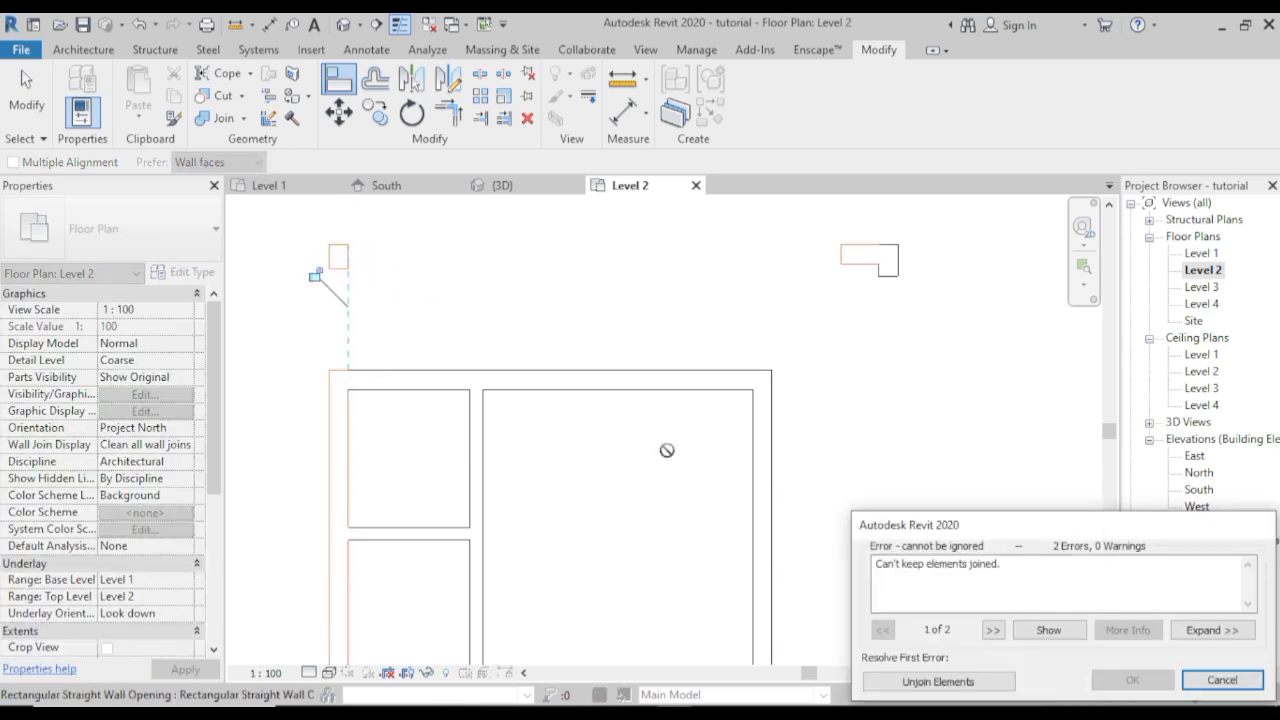
click(1005, 682)
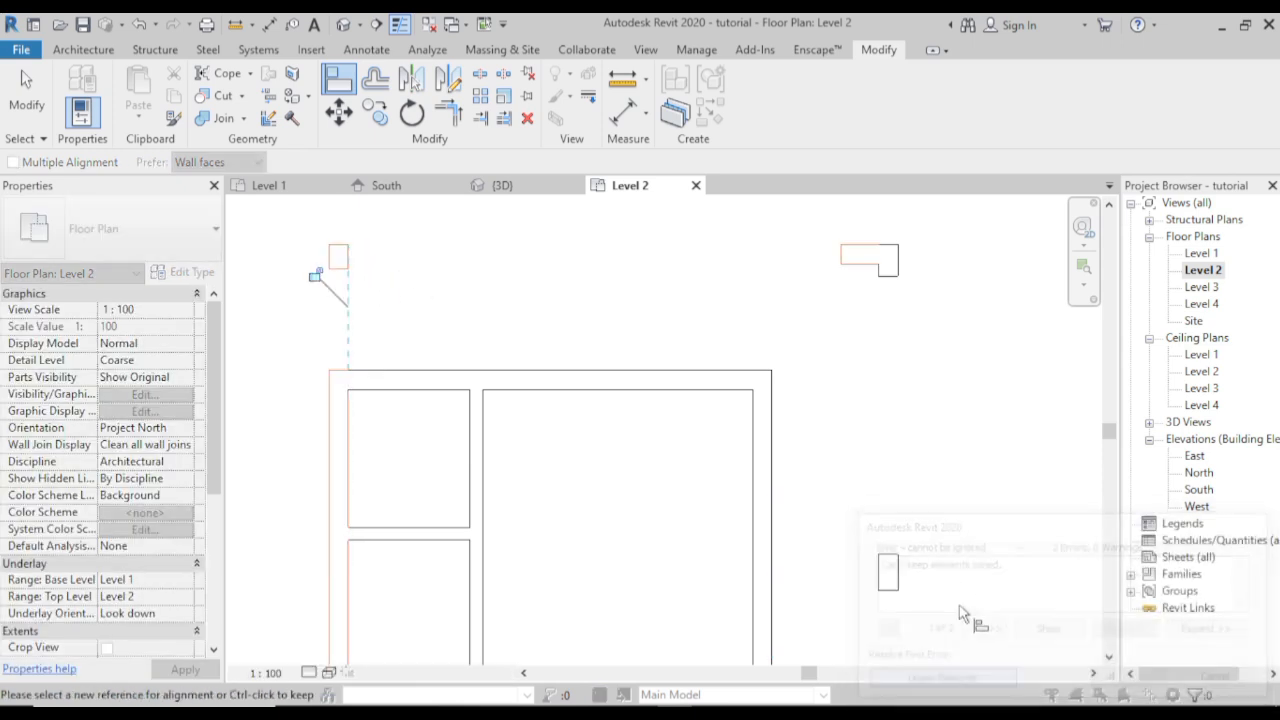
click(137, 25)
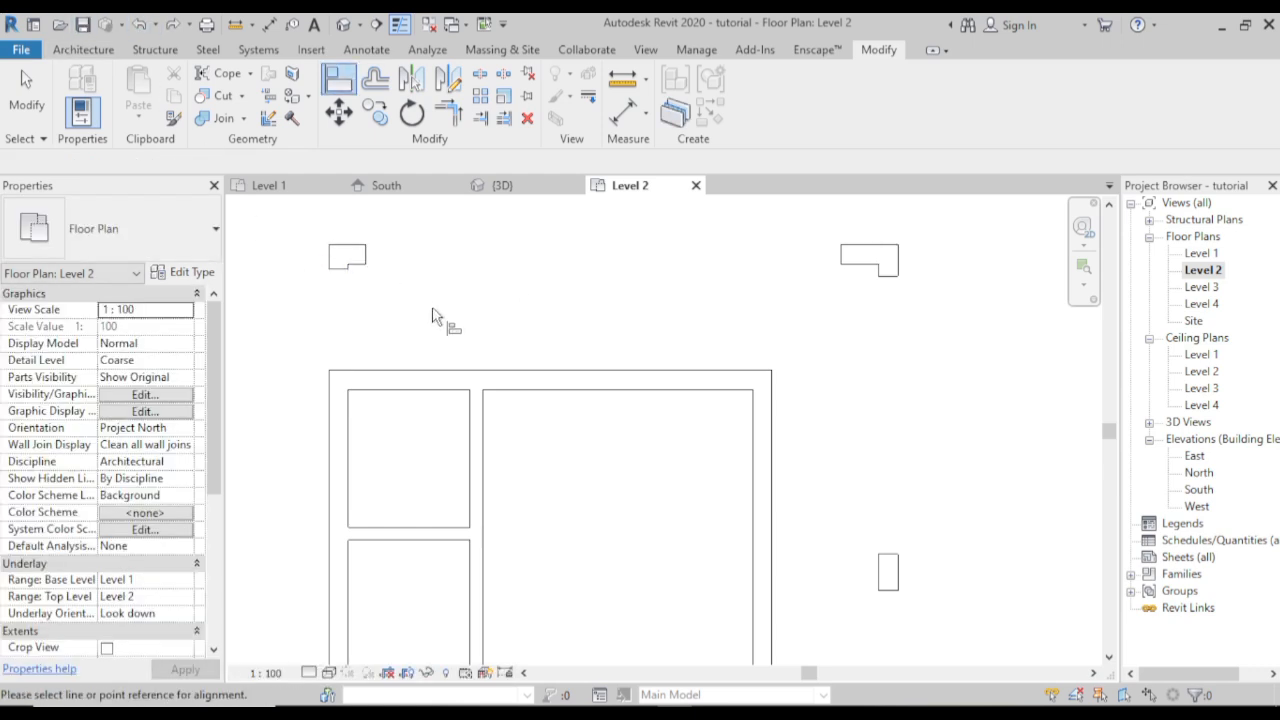
- Align the upper edge of the left wall opening with the inner face of the upper exterior wall
scroll(367, 264, up, 2)
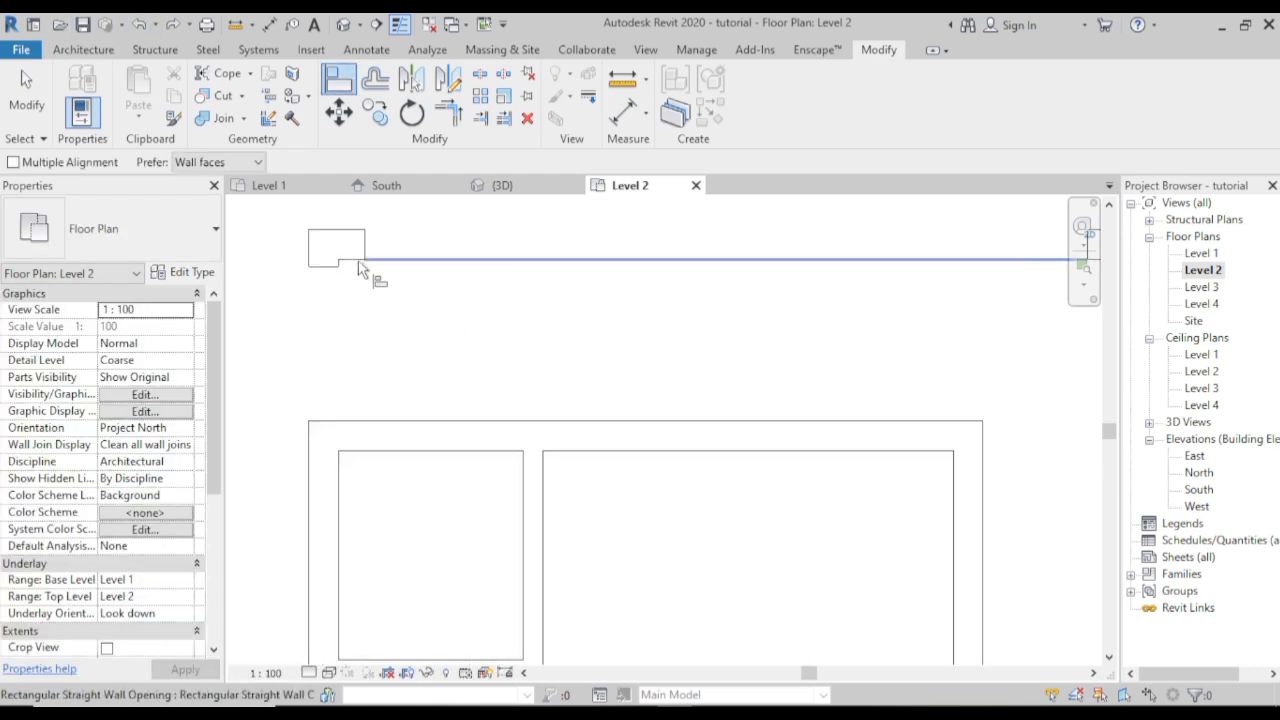
click(360, 268)
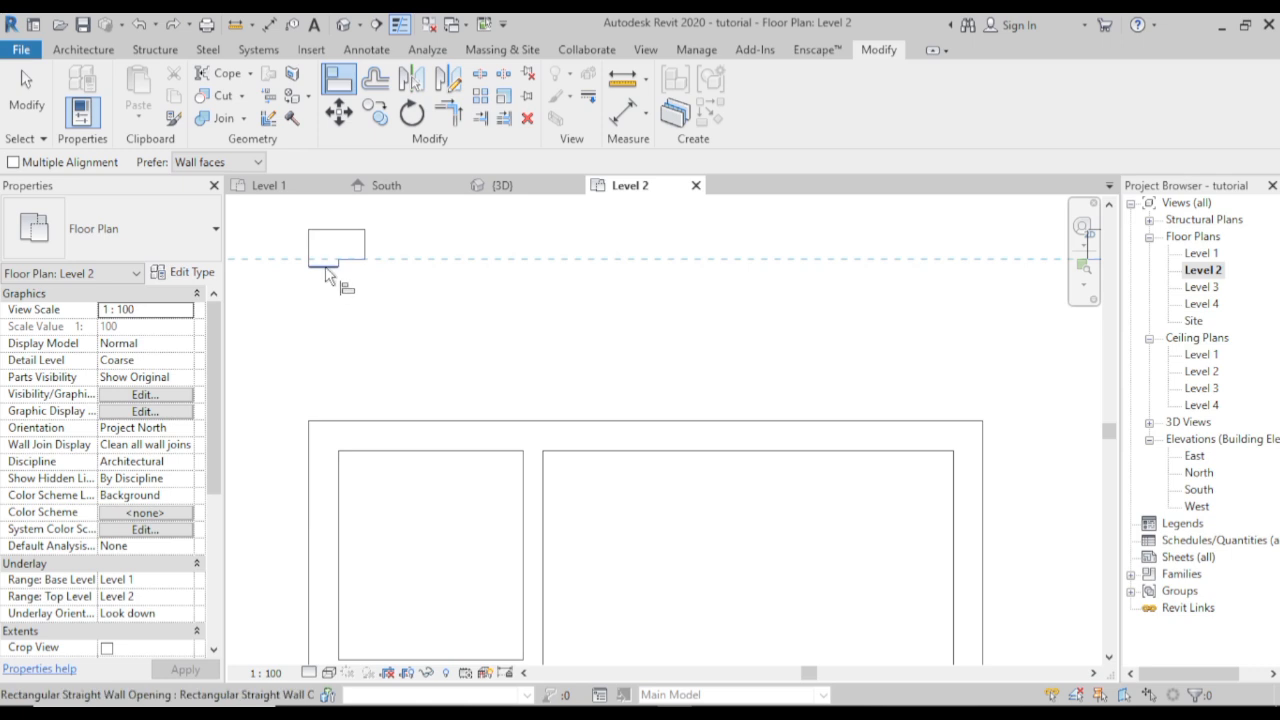
click(348, 284)
scroll(503, 346, down, 5)
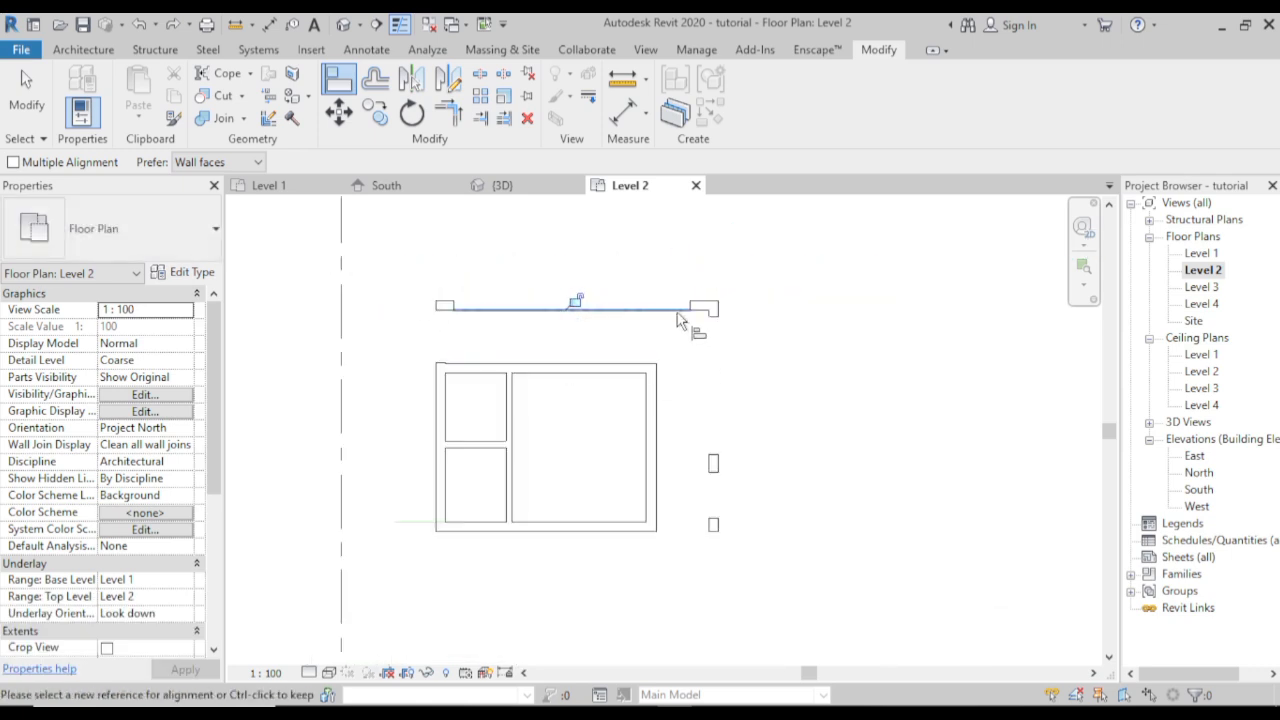
- Align the upper edge of the right wall opening with the inner face of the upper exterior wall and finish aligning
scroll(697, 330, up, 3)
scroll(699, 320, up, 2)
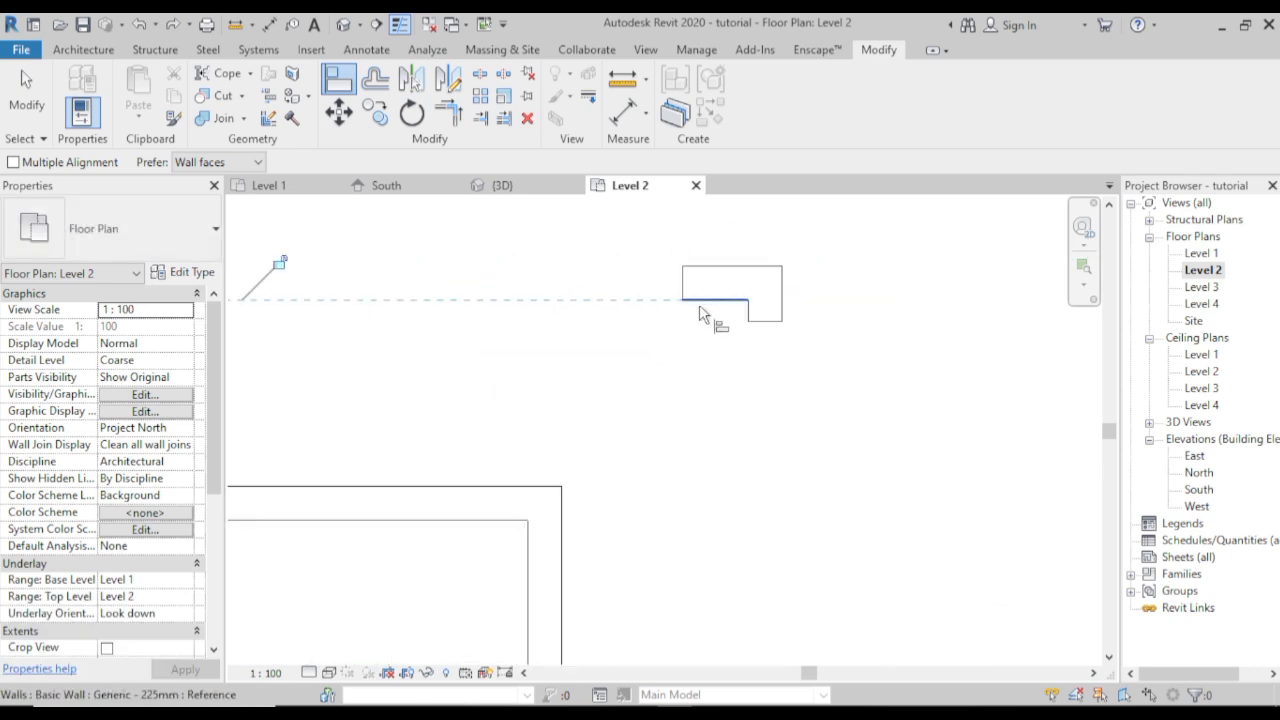
click(762, 326)
scroll(817, 348, down, 3)
middle_drag(815, 350, 789, 293)
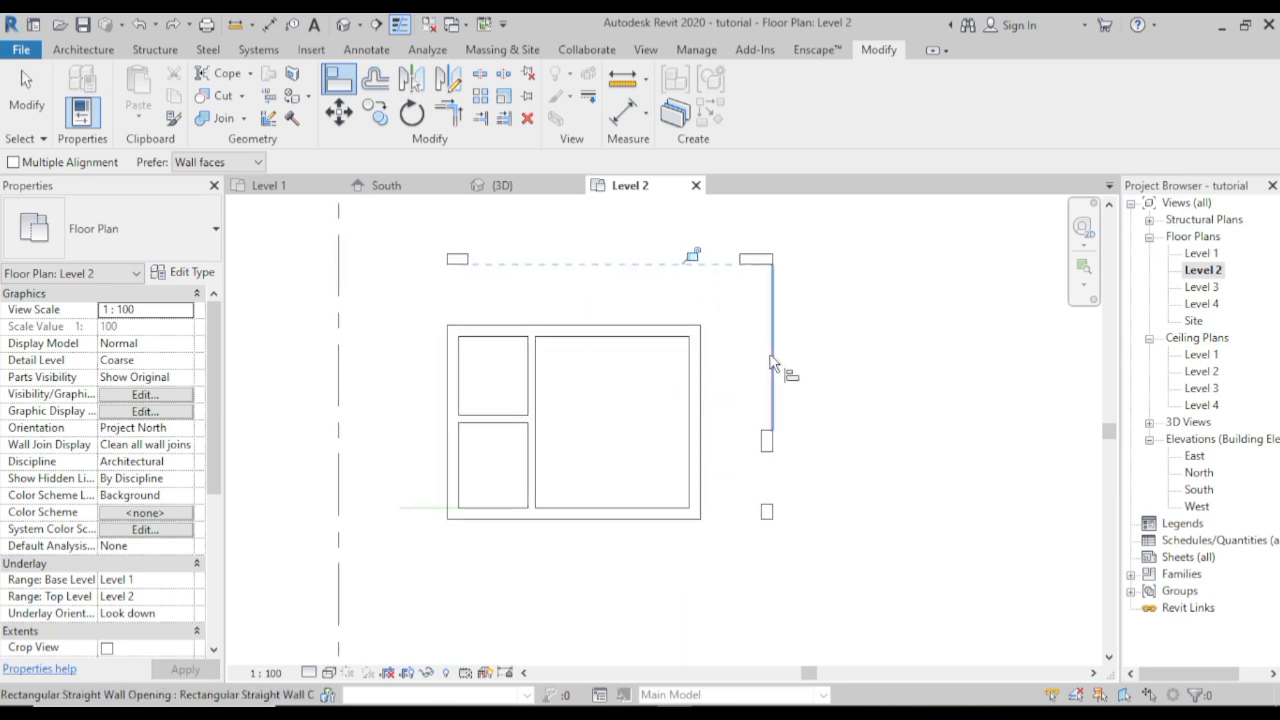
right_click(834, 404)
click(842, 414)
right_click(810, 347)
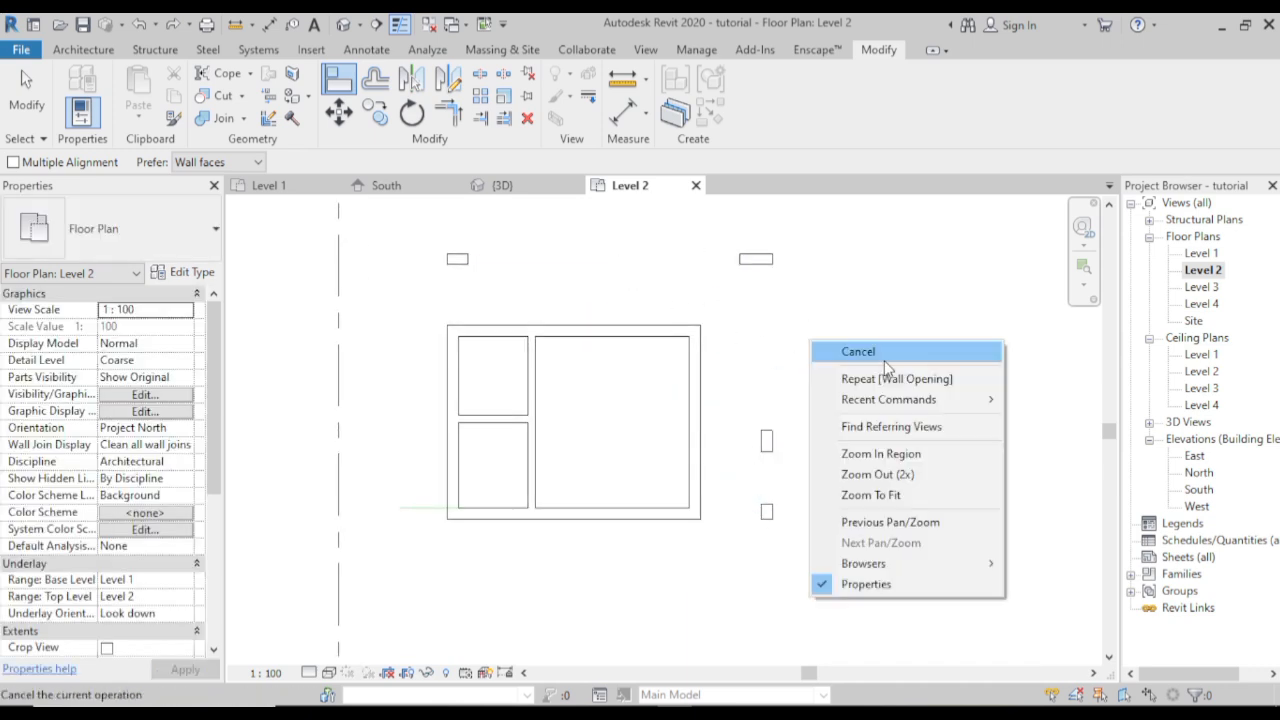
click(858, 351)
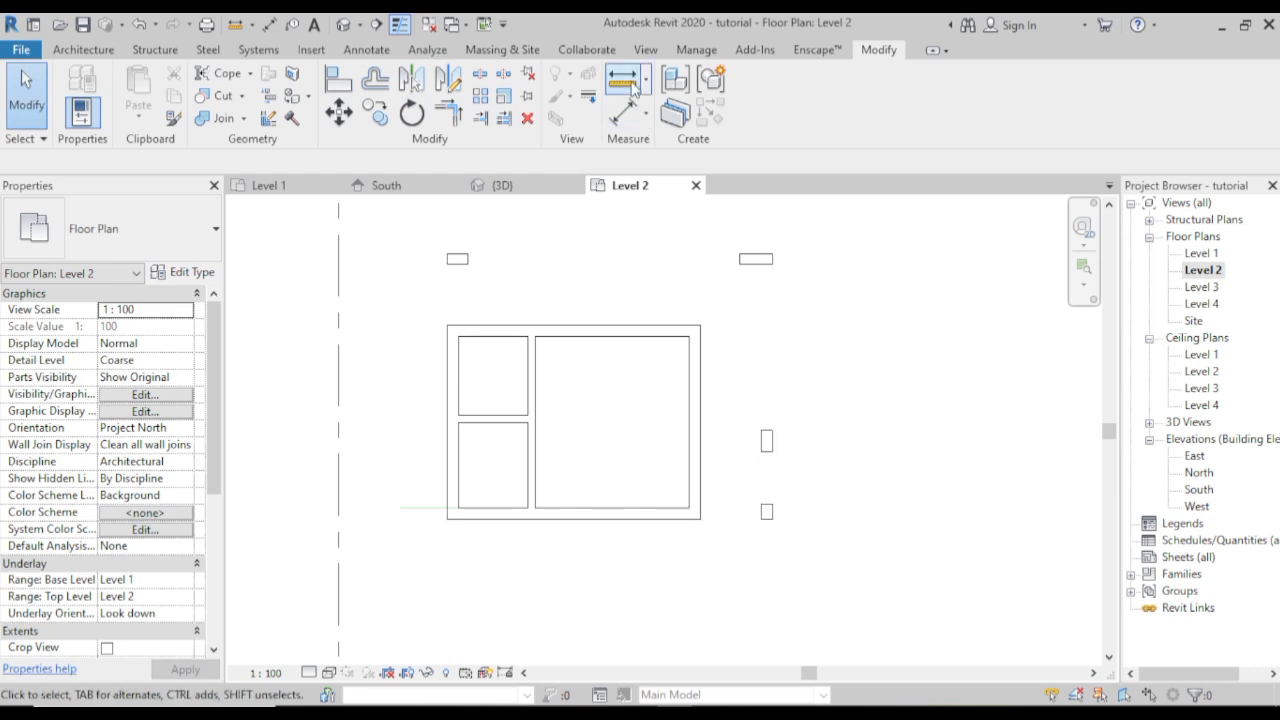
- Draw a horizontal model line from the lower end of the corridor's right wall outward, along the lower exterior wall's outer face
click(84, 50)
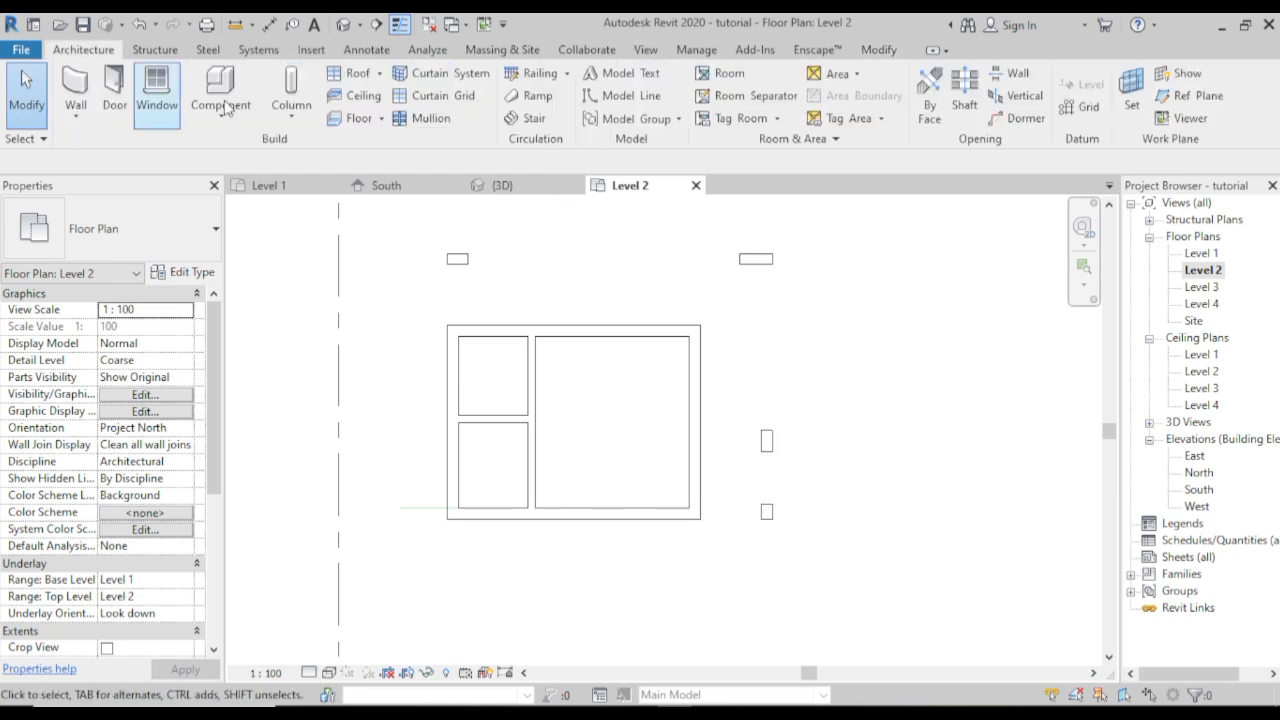
click(614, 95)
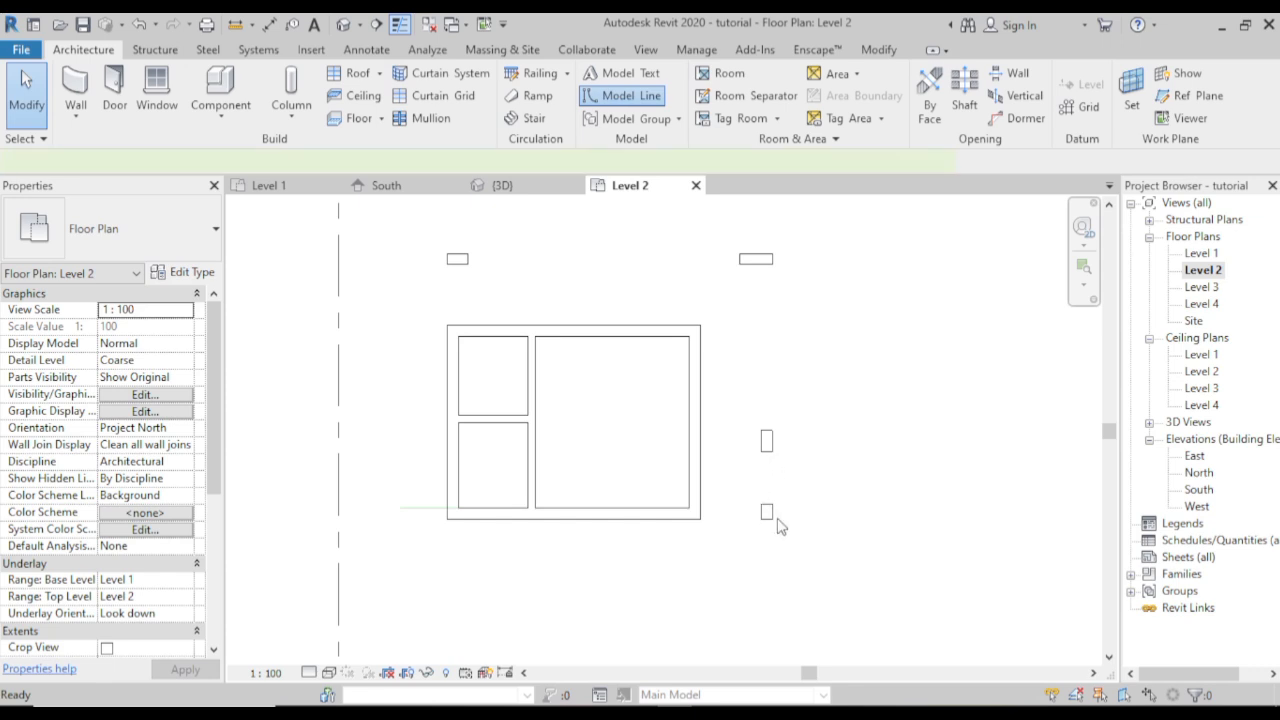
scroll(780, 530, up, 2)
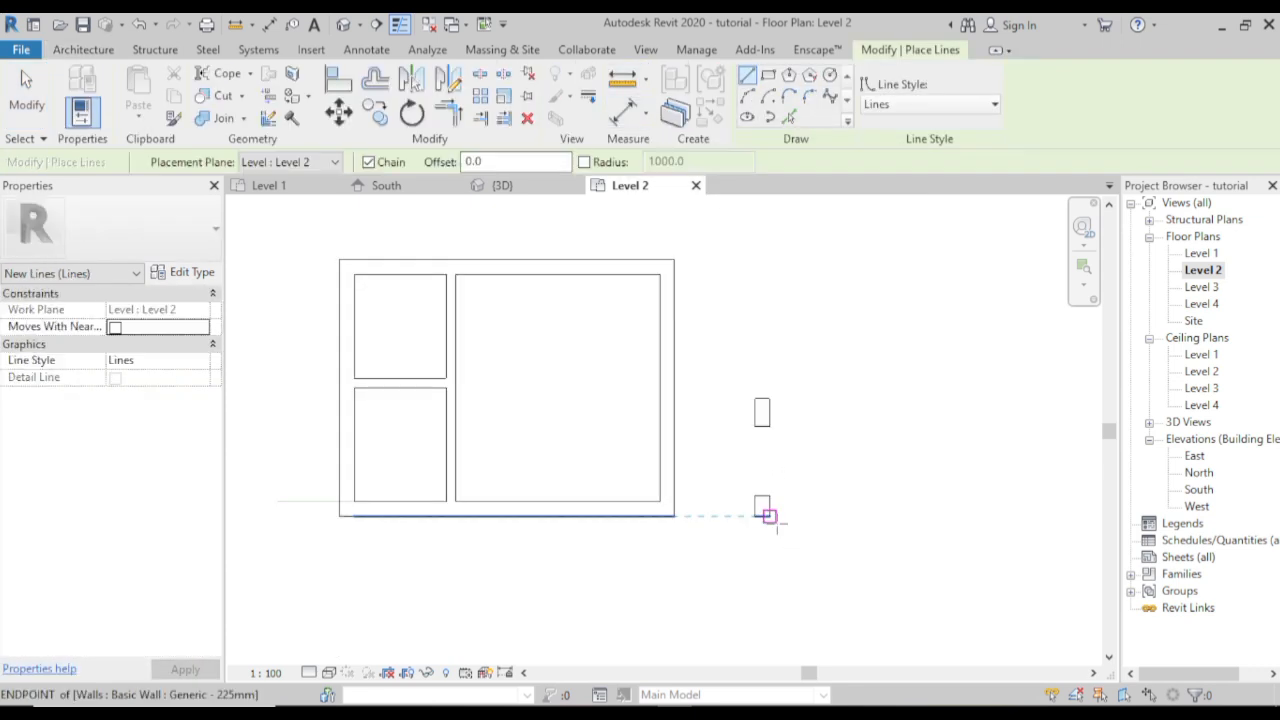
scroll(768, 516, up, 2)
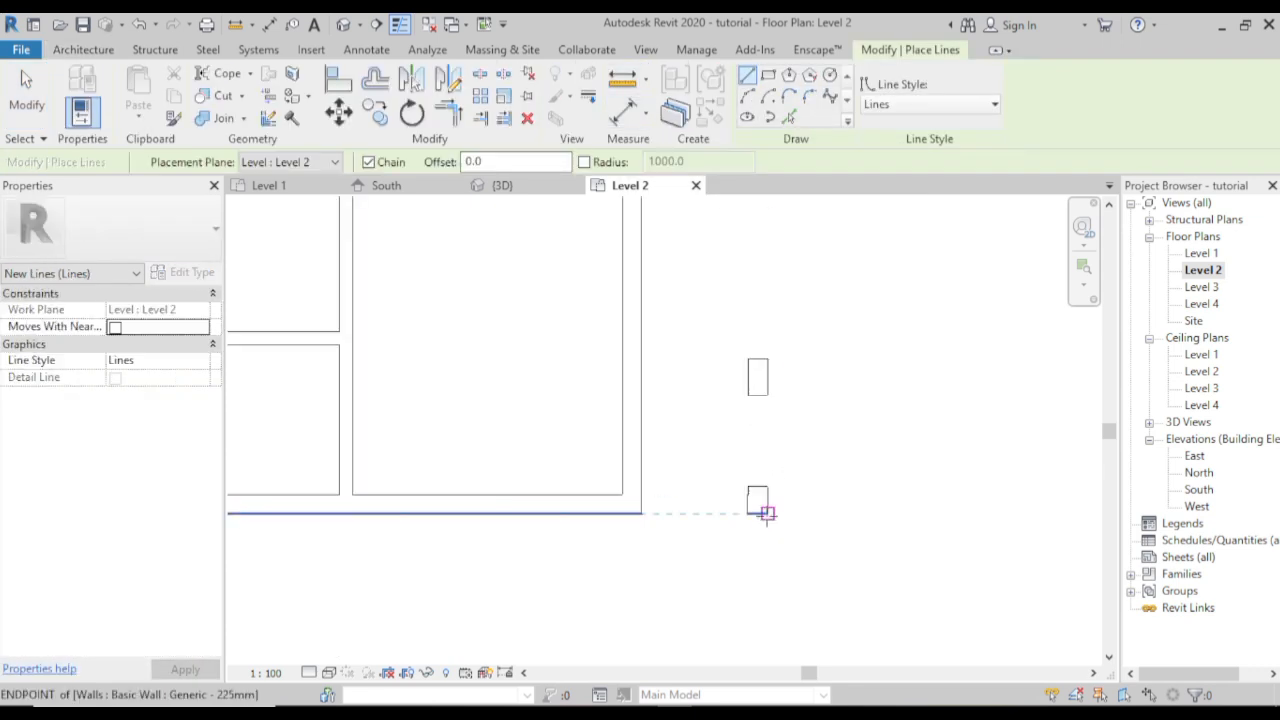
click(757, 410)
click(757, 514)
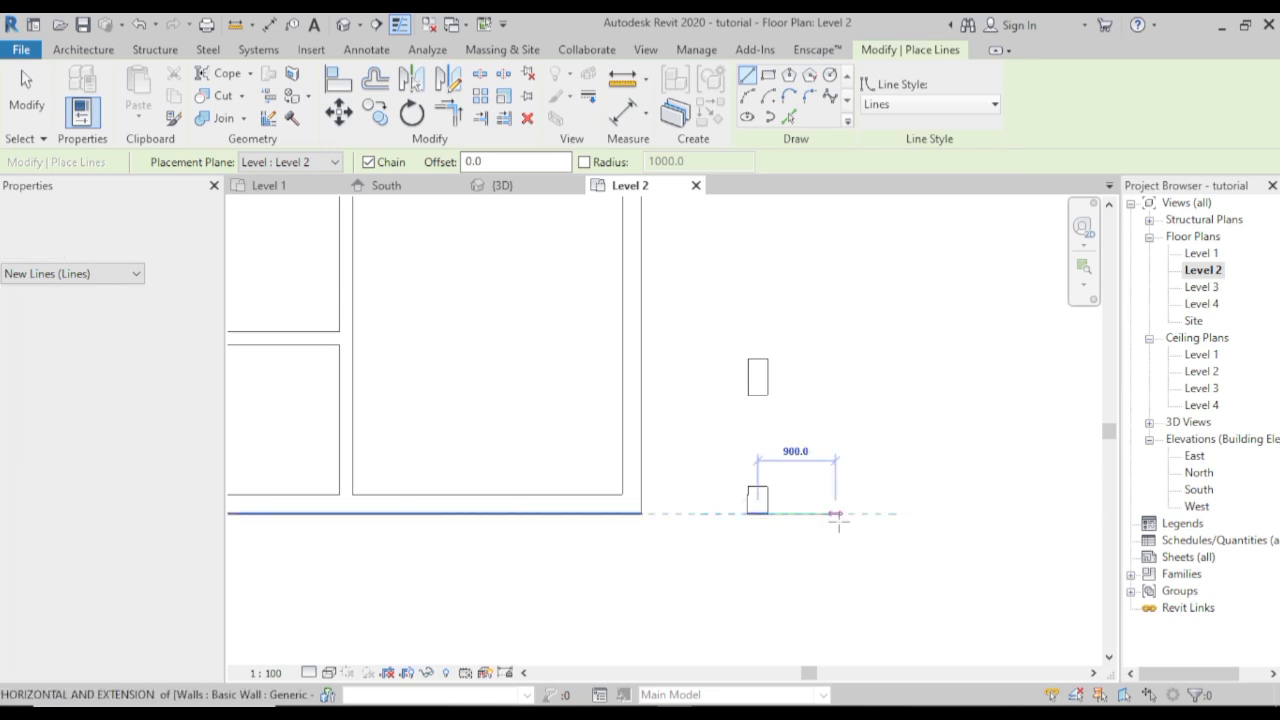
click(870, 514)
right_click(912, 441)
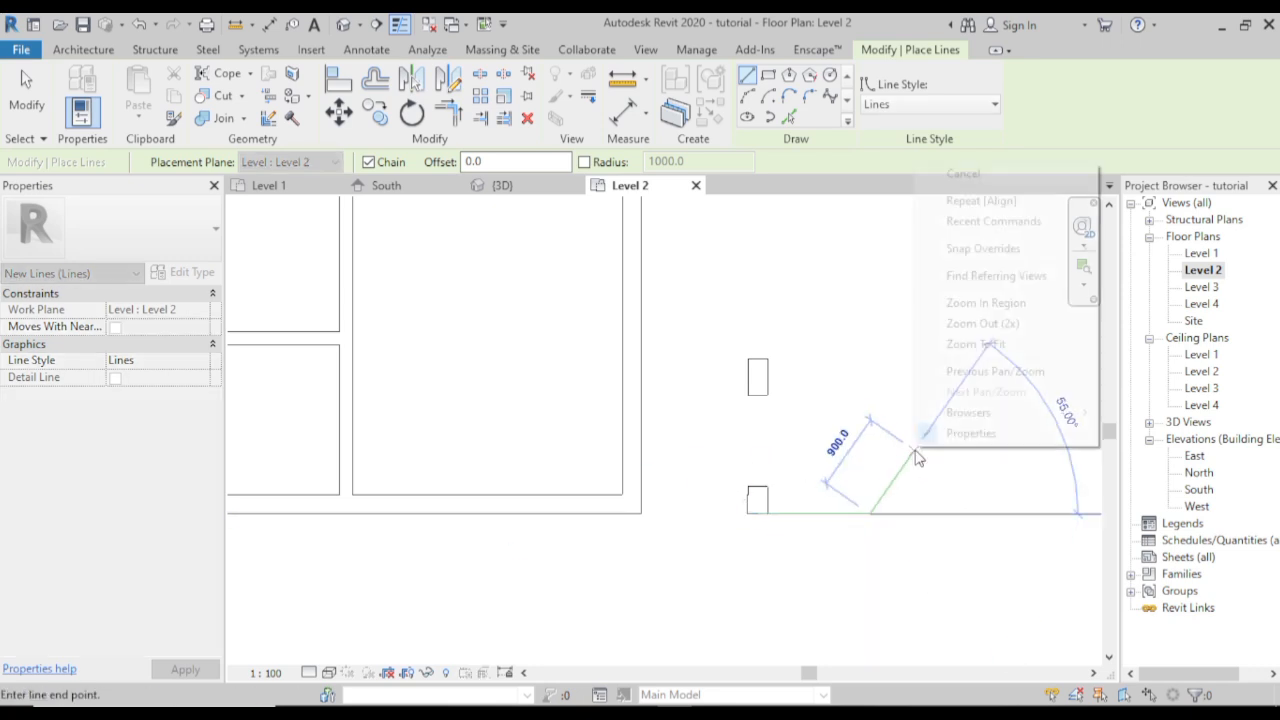
click(958, 174)
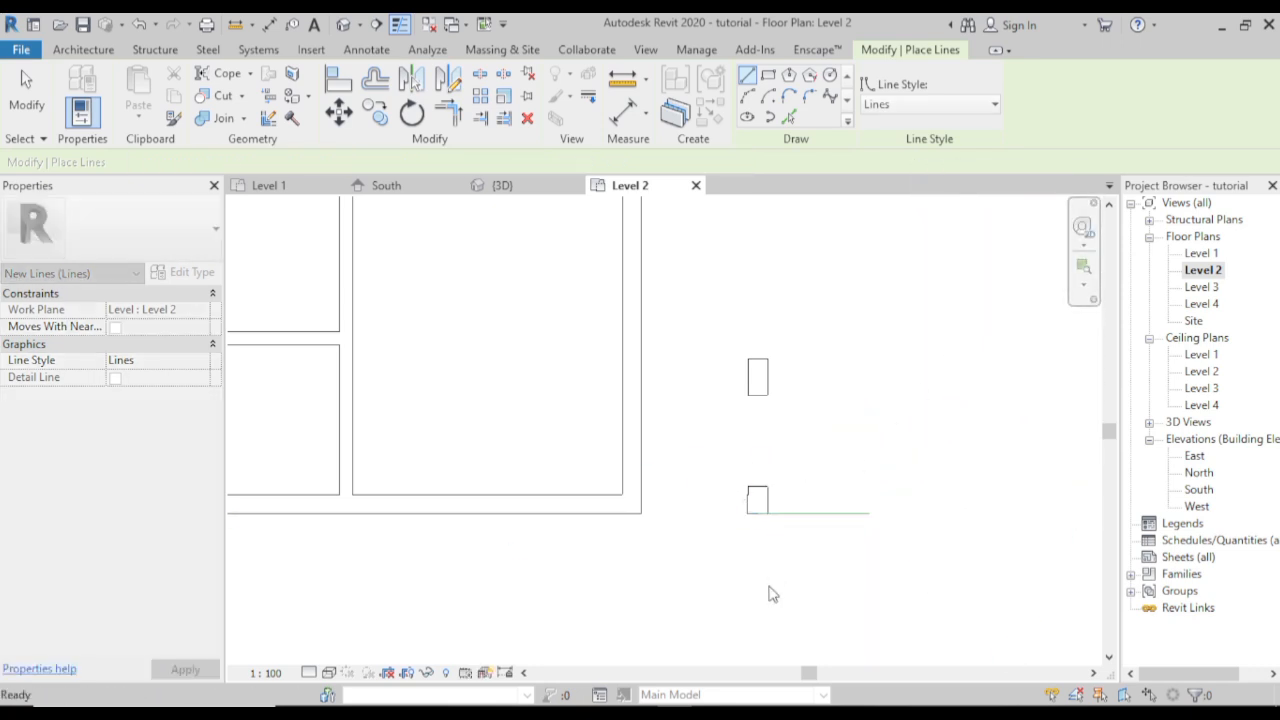
- Offset a copy of the new model line upward by 1450 mm
click(375, 80)
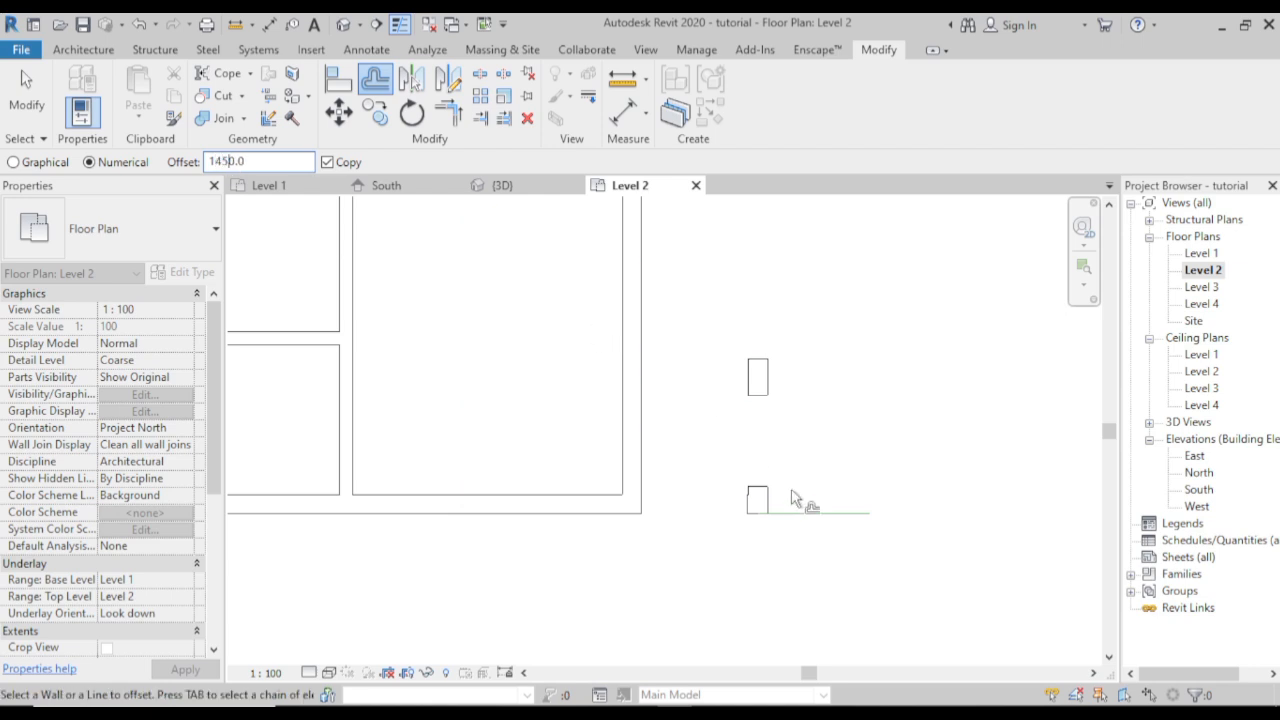
click(810, 514)
right_click(958, 254)
click(978, 265)
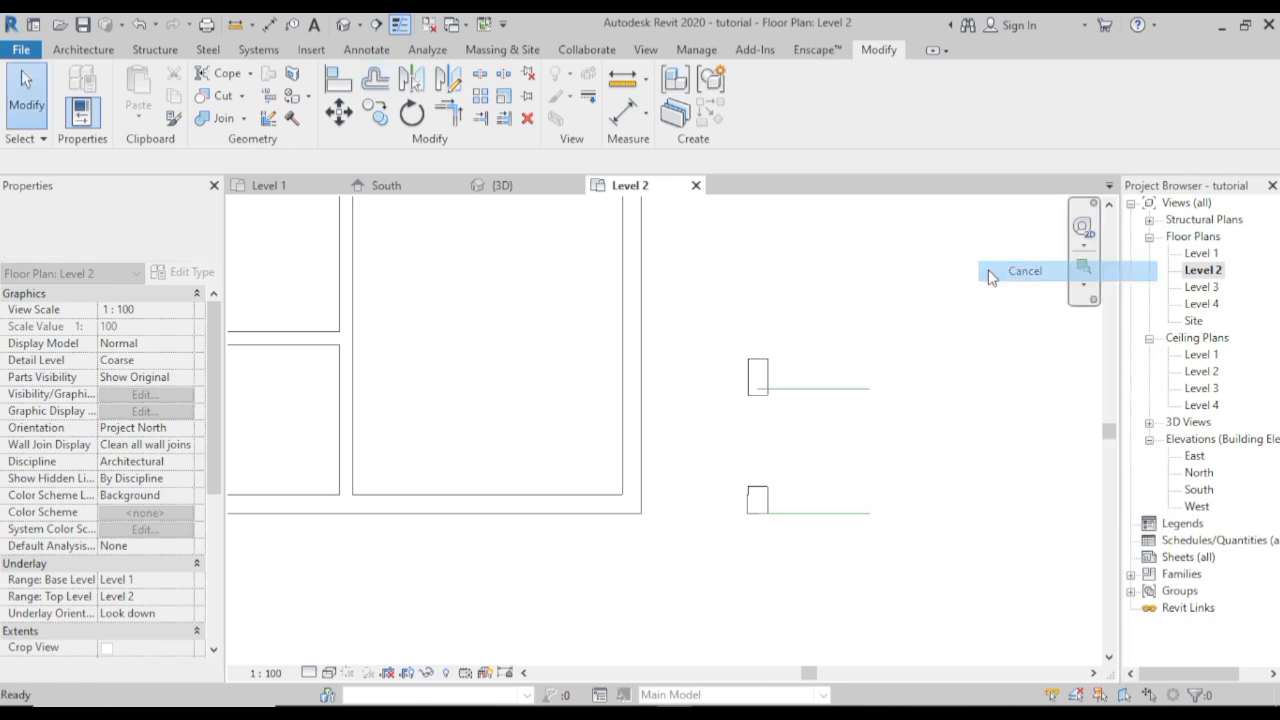
- Pull the upper edge of the right wall's small lower opening down, leaving an opening about 928 mm long
scroll(748, 380, up, 3)
click(772, 419)
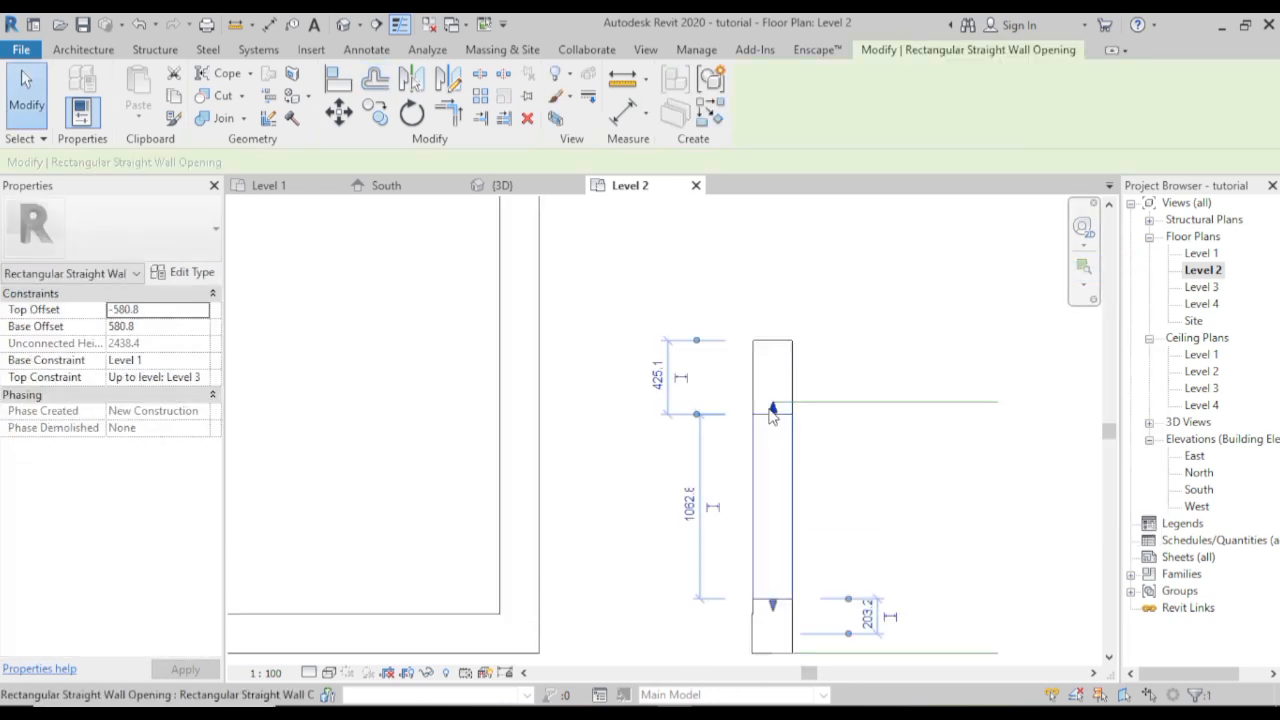
drag(772, 416, 772, 437)
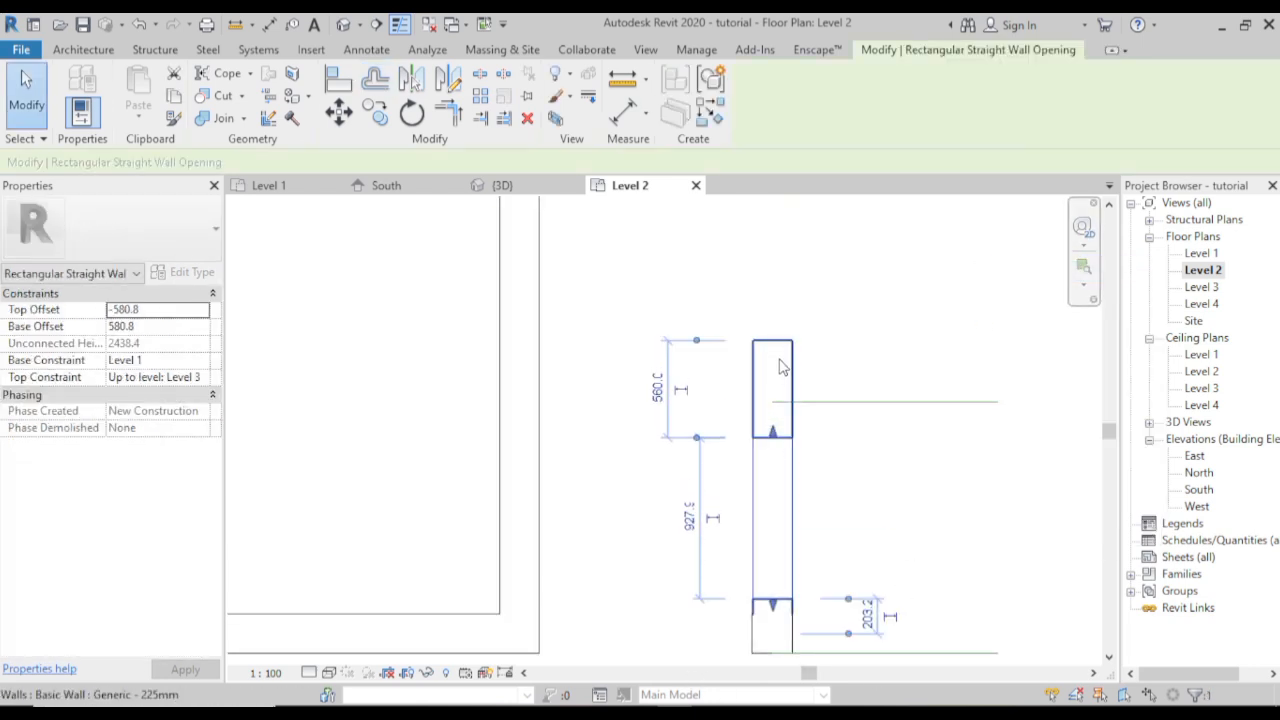
- Align the lower edge of the right wall's large upper opening with the offset model line and finish aligning
click(340, 80)
click(831, 401)
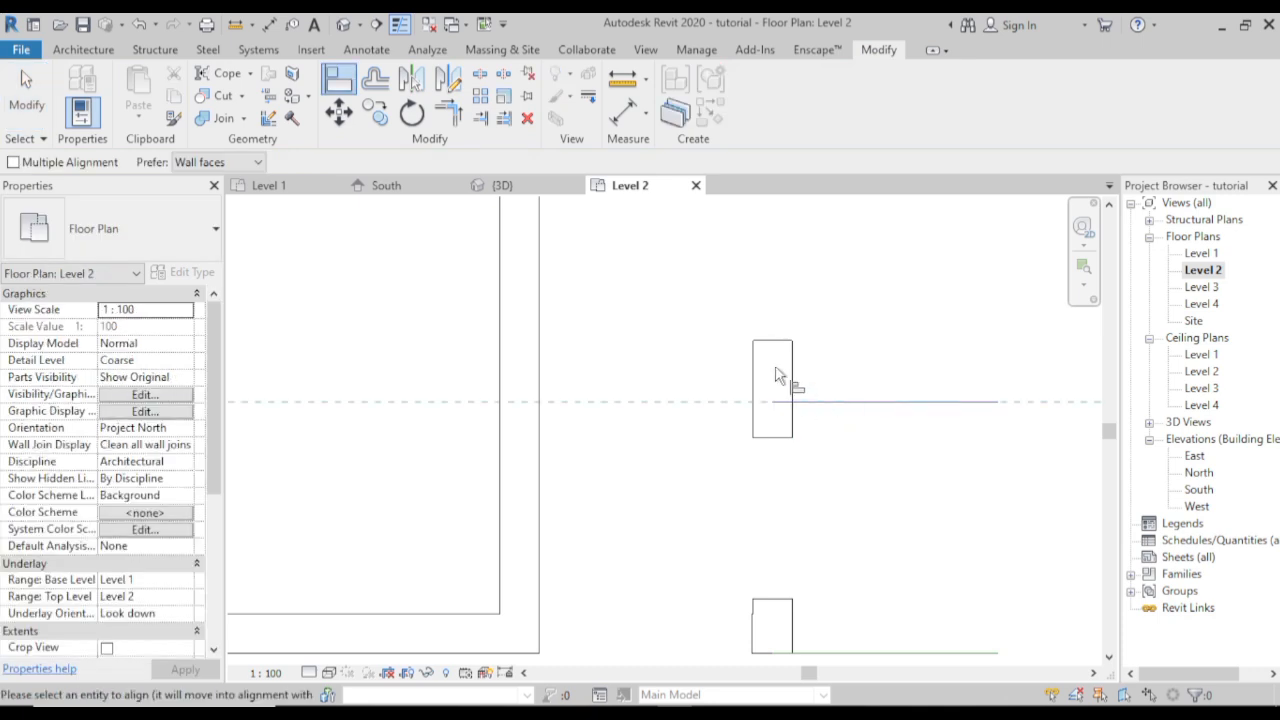
click(768, 341)
middle_drag(812, 540, 823, 427)
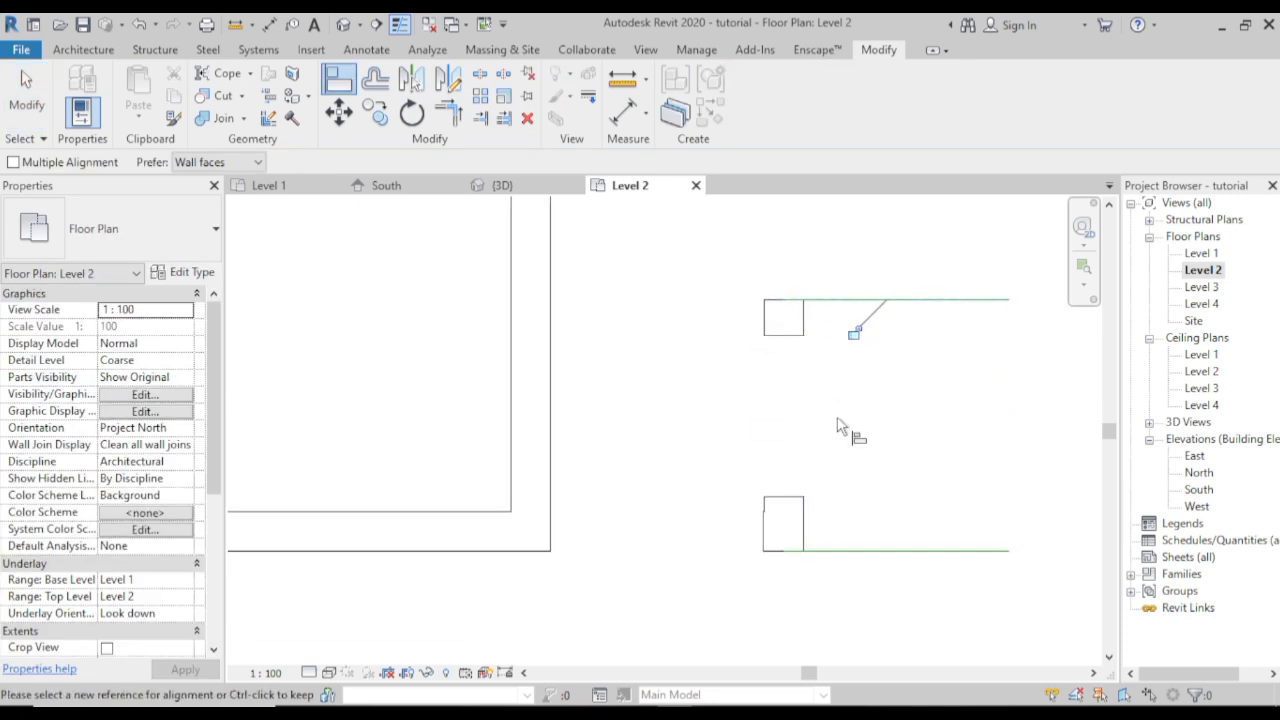
right_click(837, 418)
click(886, 433)
right_click(862, 417)
click(905, 429)
- Extend the lower edge of the right wall's small opening down to 120 mm from the wall's lower corner reference
scroll(794, 520, up, 2)
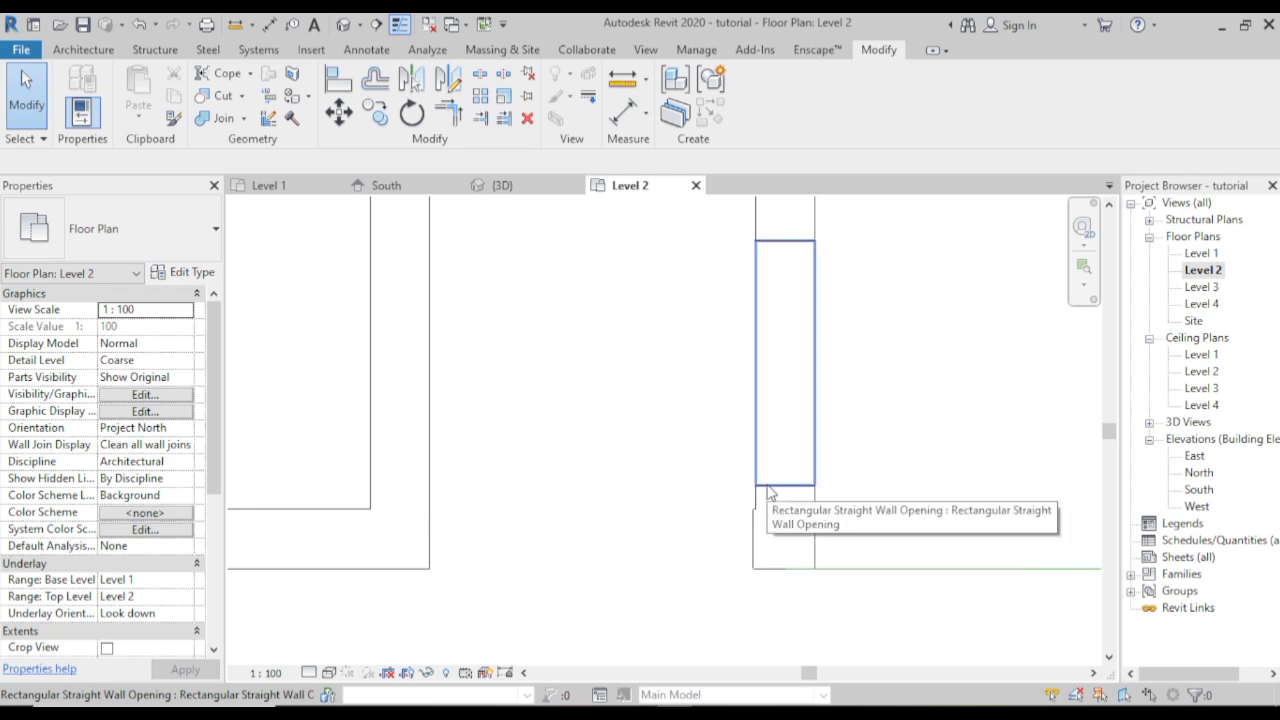
click(770, 490)
drag(783, 503, 784, 508)
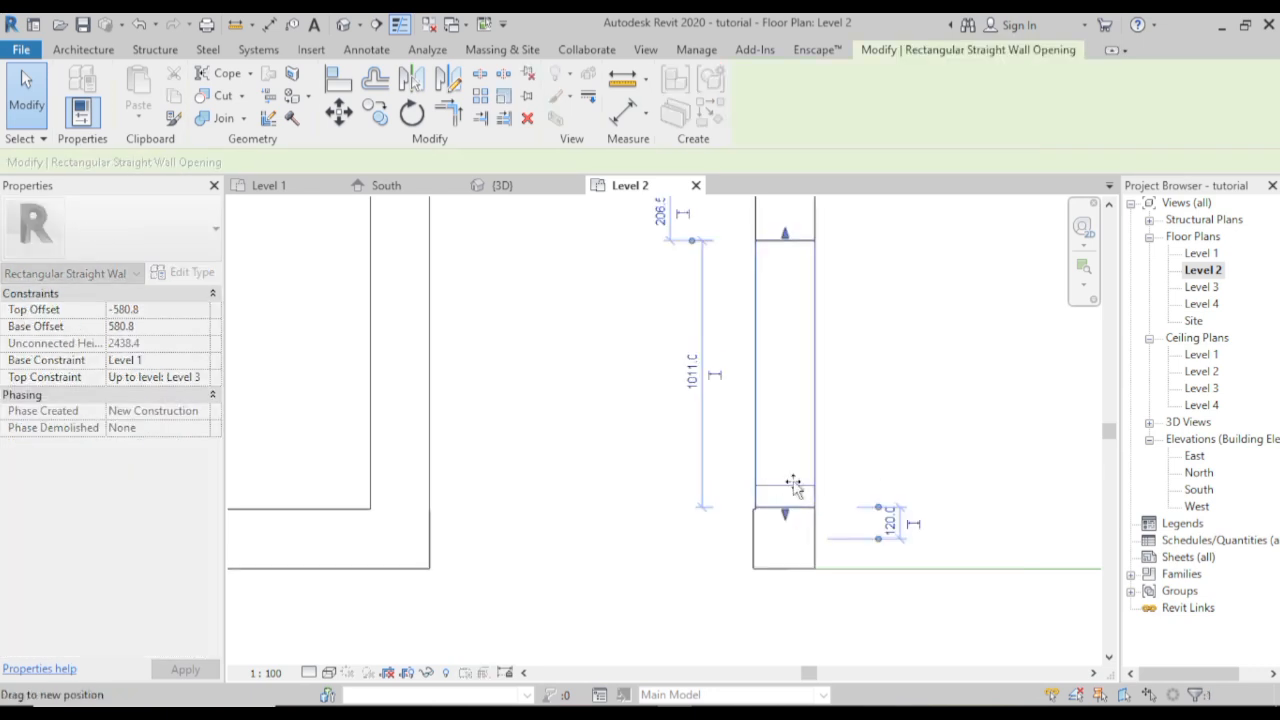
- Delete the helper model lines beside the right corridor wall
scroll(874, 374, down, 2)
middle_drag(874, 374, 814, 419)
click(866, 357)
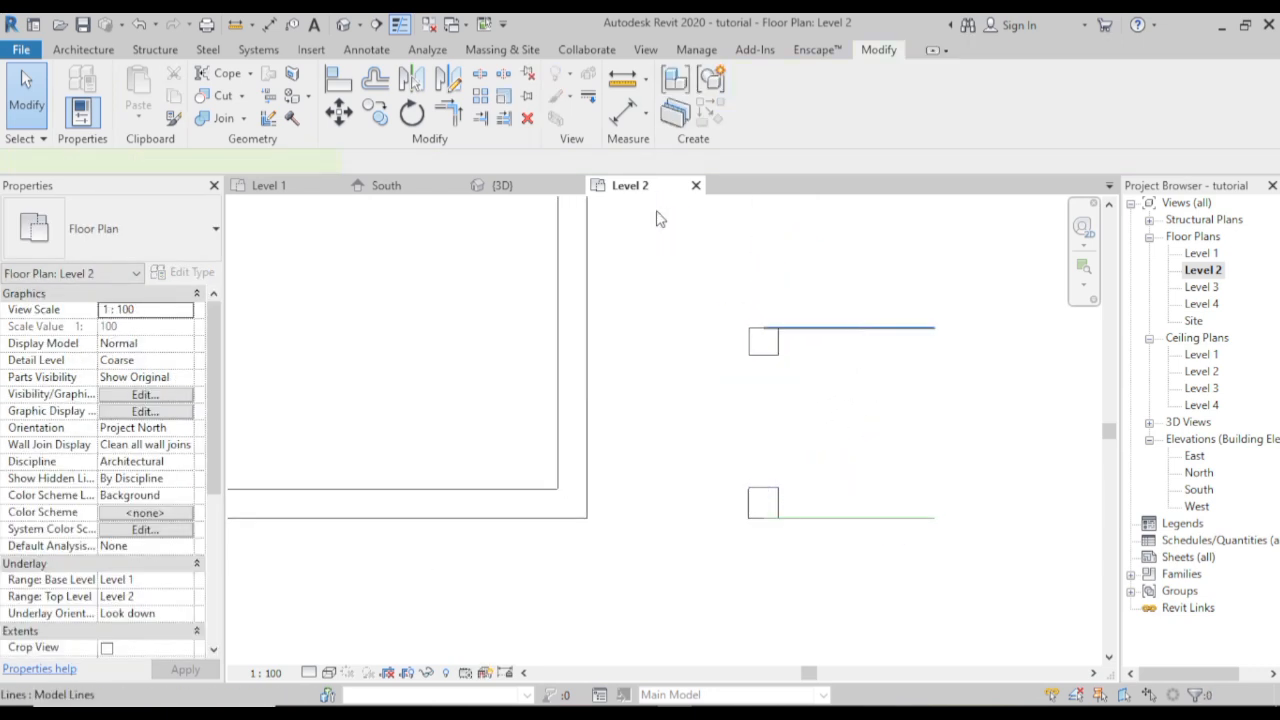
click(528, 118)
- Extend the right edge of the upper exterior wall's opening to 120 mm from the right corner reference
scroll(883, 413, down, 5)
middle_drag(926, 374, 942, 554)
scroll(841, 366, up, 1)
scroll(841, 366, up, 3)
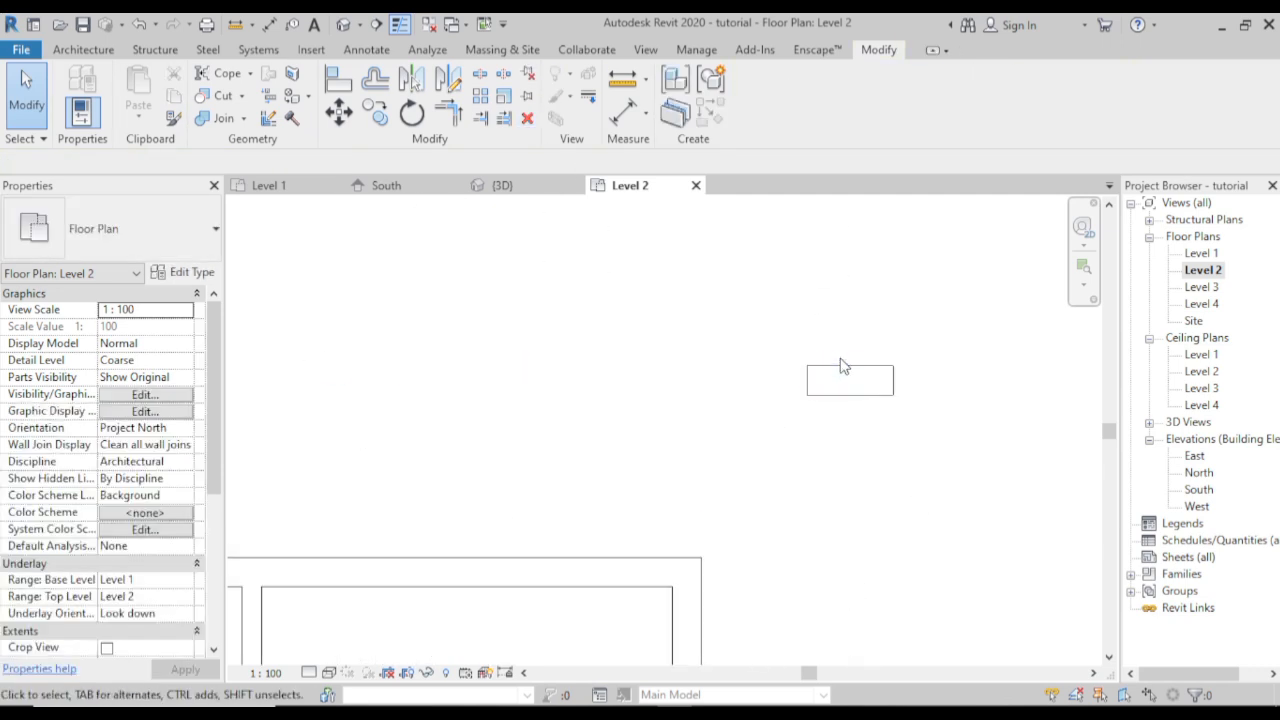
click(813, 382)
drag(814, 377, 856, 377)
scroll(863, 376, up, 2)
scroll(864, 380, up, 2)
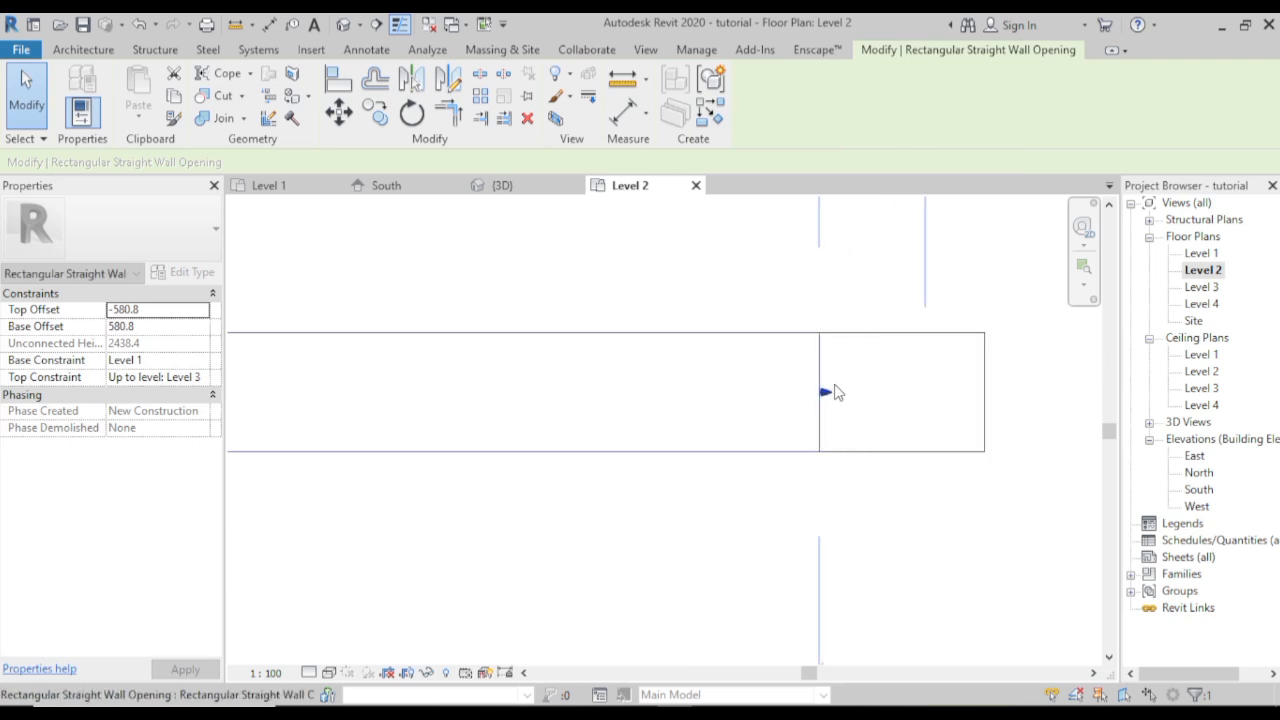
- Extend the left edge of the upper exterior wall's opening toward the left corner, leaving only a small square wall stub
scroll(860, 383, down, 4)
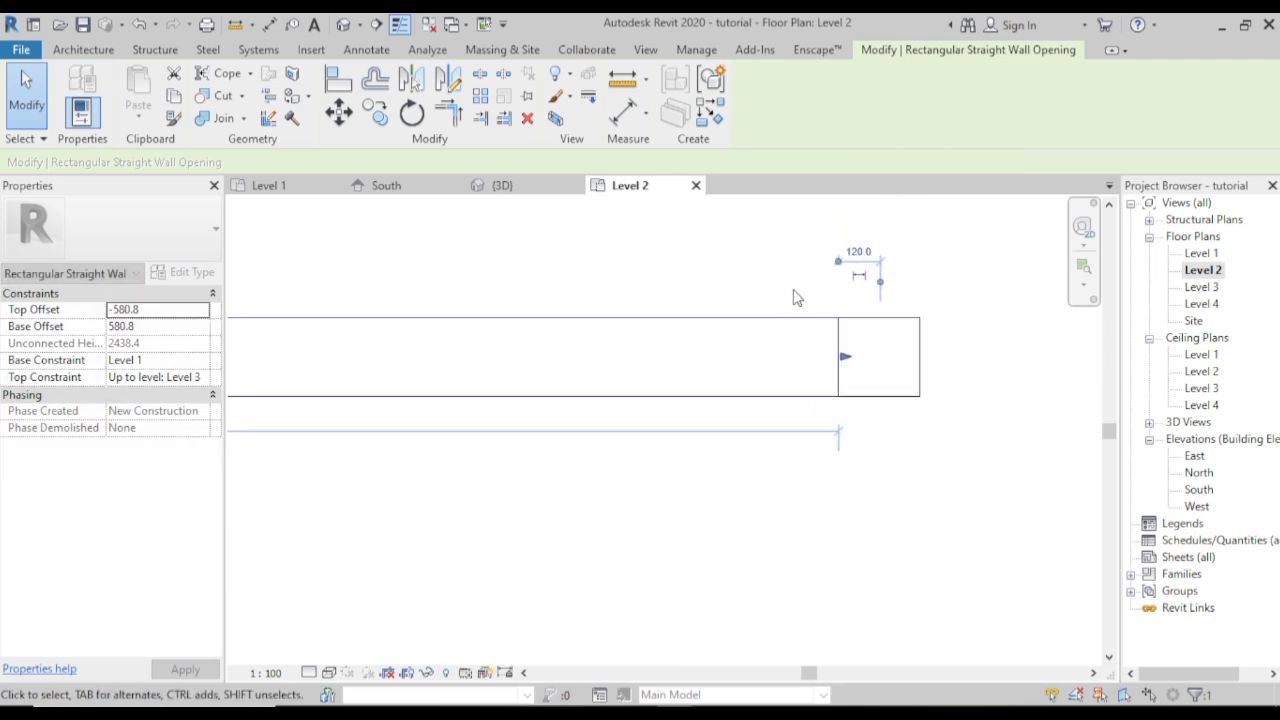
middle_drag(525, 318, 971, 349)
scroll(589, 392, up, 3)
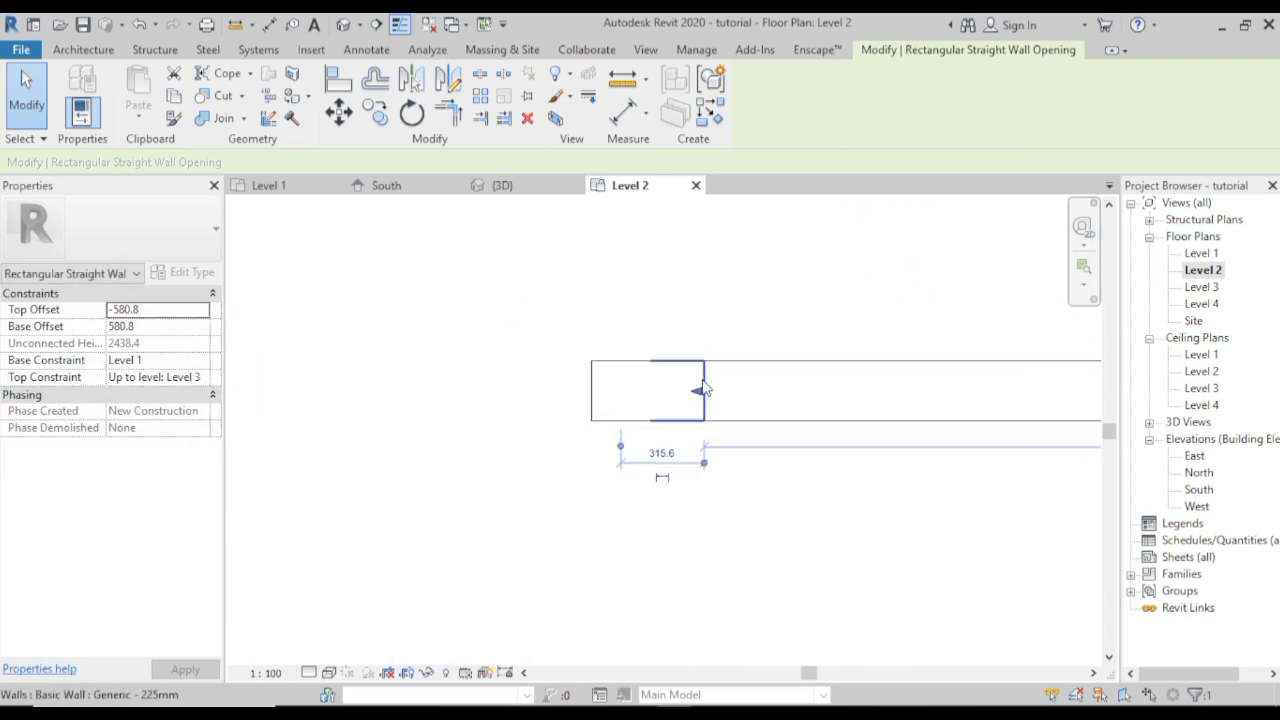
drag(732, 395, 661, 392)
click(711, 309)
scroll(731, 326, down, 7)
middle_drag(762, 352, 640, 406)
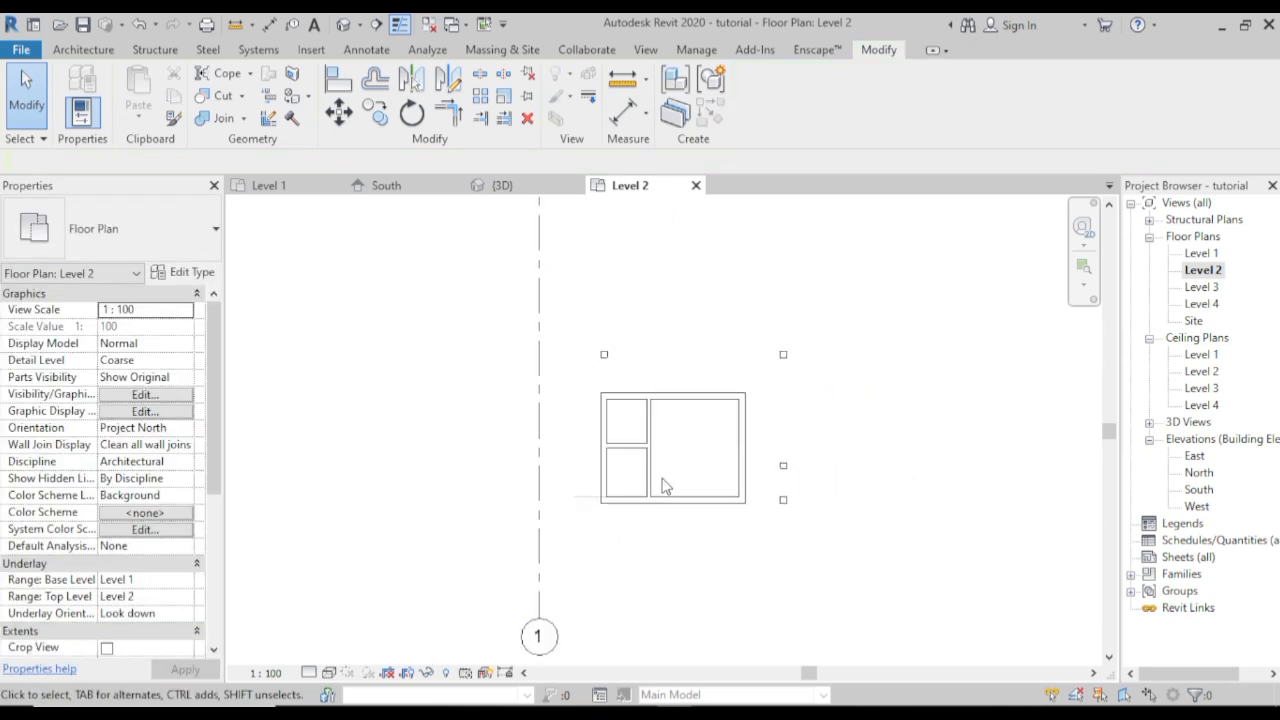
- Examine the corridor wall openings in the 3D view and return to the Level 2 floor plan
click(82, 50)
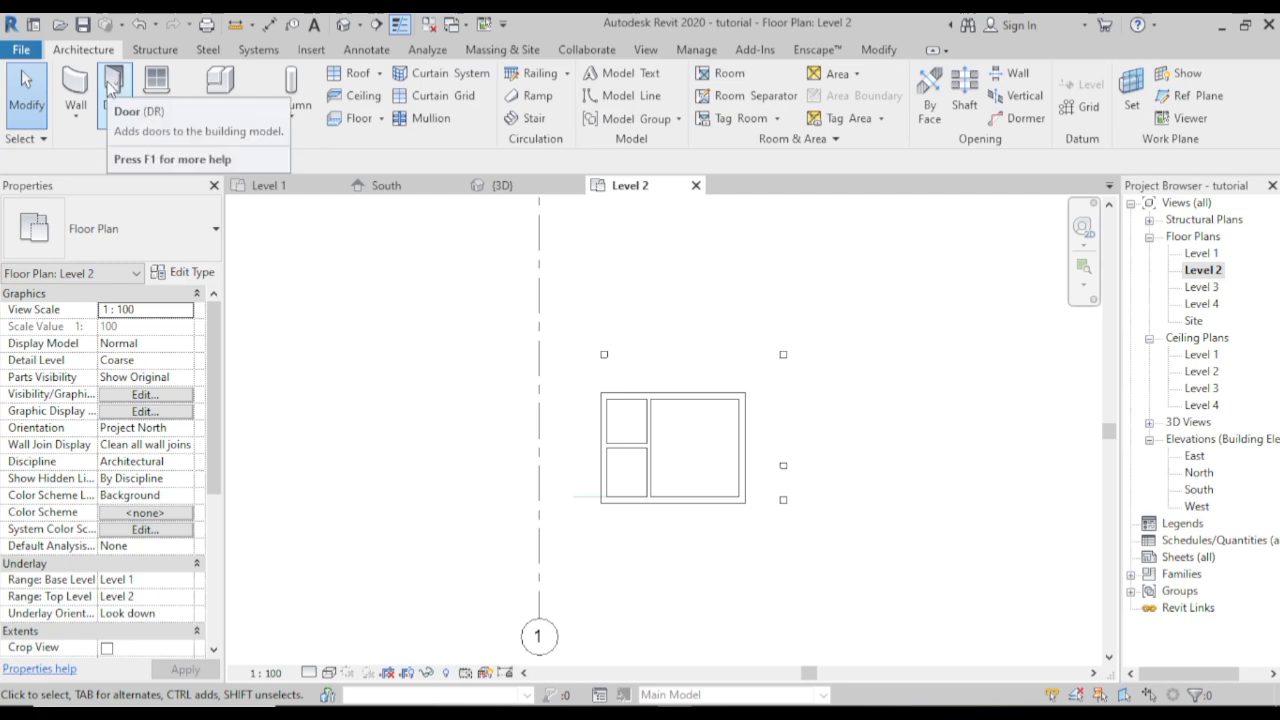
click(342, 26)
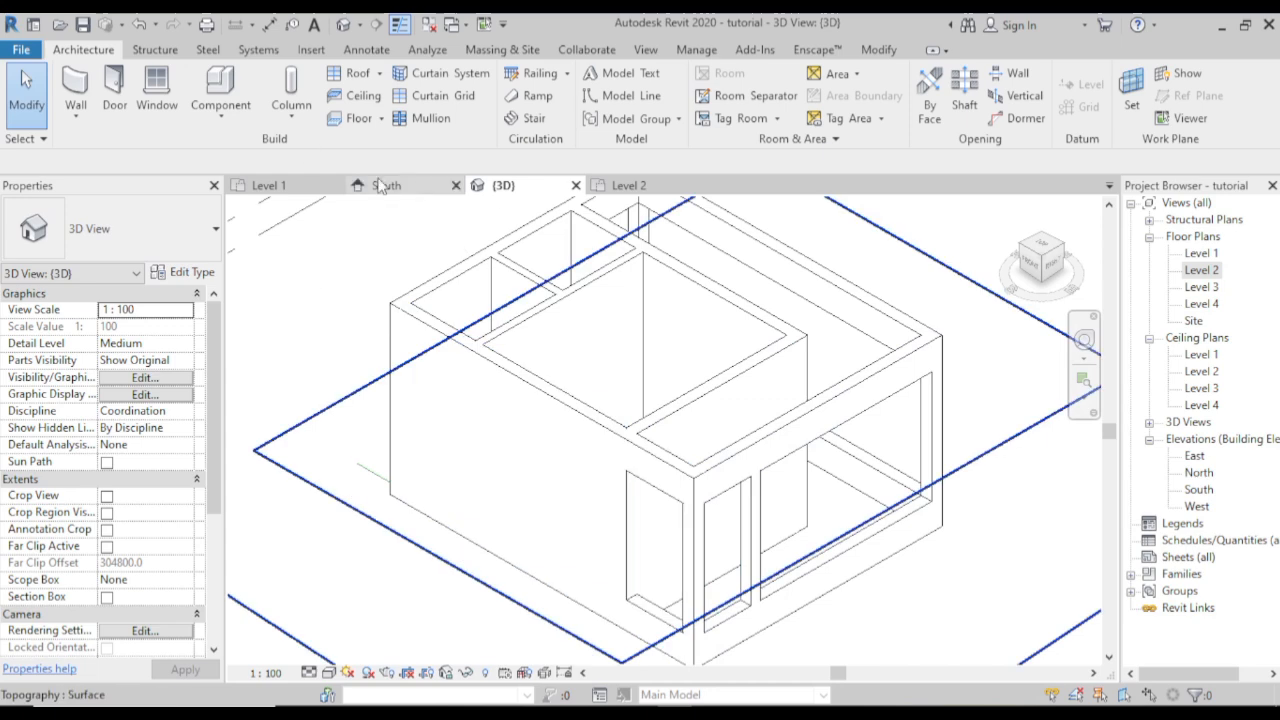
click(625, 185)
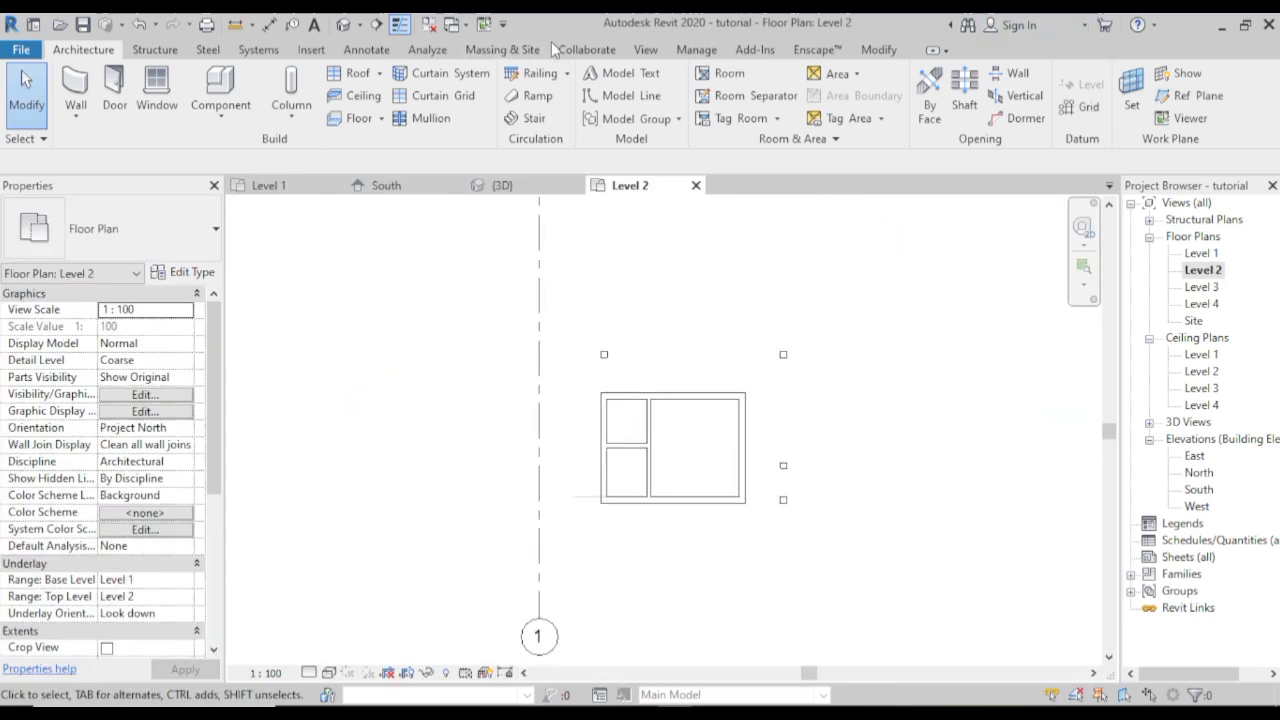
click(533, 192)
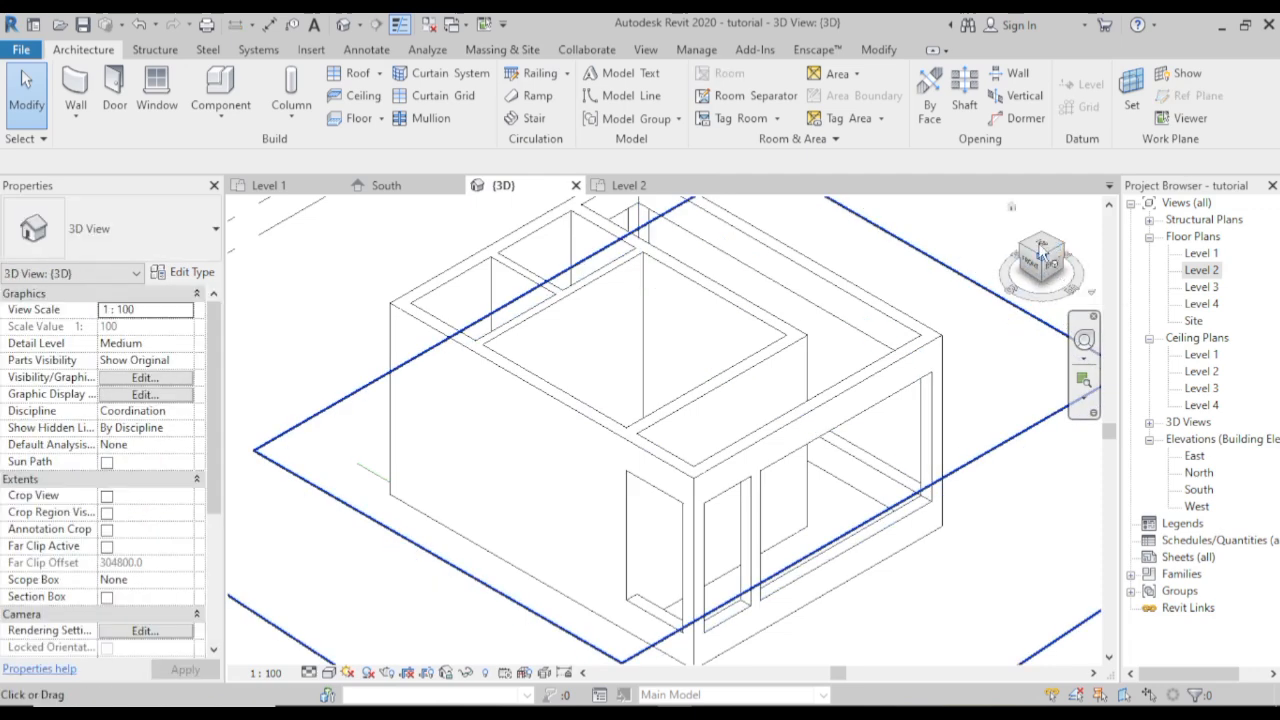
mouse_move(1041, 250)
mouse_down()
mouse_move(1025, 242)
mouse_move(995, 290)
mouse_move(995, 272)
mouse_move(955, 258)
mouse_move(945, 285)
mouse_move(1010, 234)
mouse_move(1072, 282)
mouse_up()
click(640, 190)
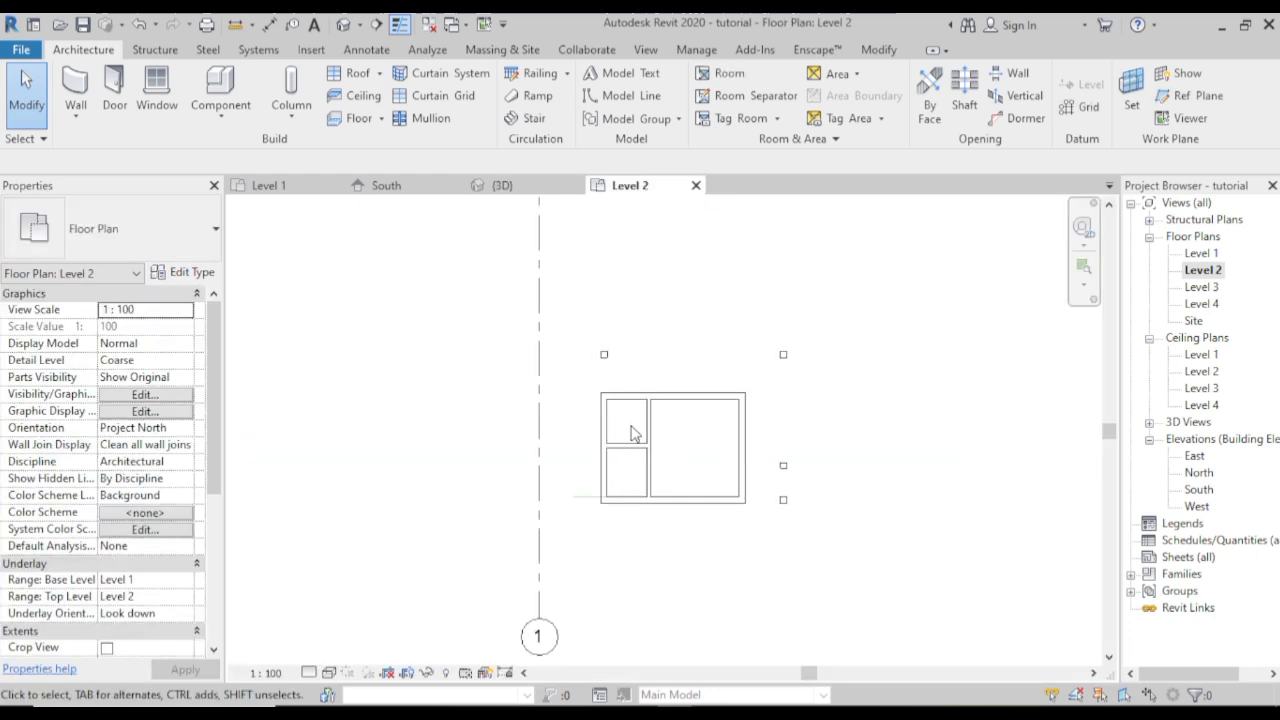
- Start a Generic Floor - 400mm on Level 2 and sketch its rectangular boundary along the outer faces of the exterior walls
scroll(628, 428, up, 1)
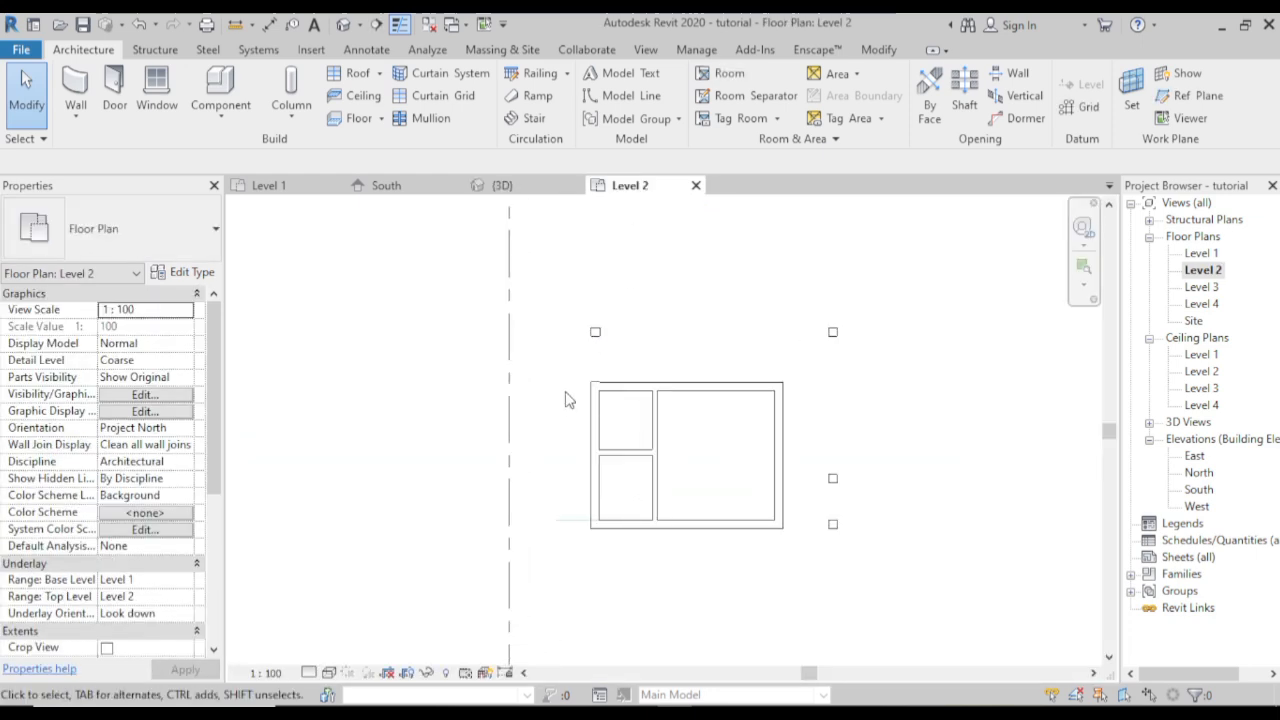
scroll(605, 415, up, 2)
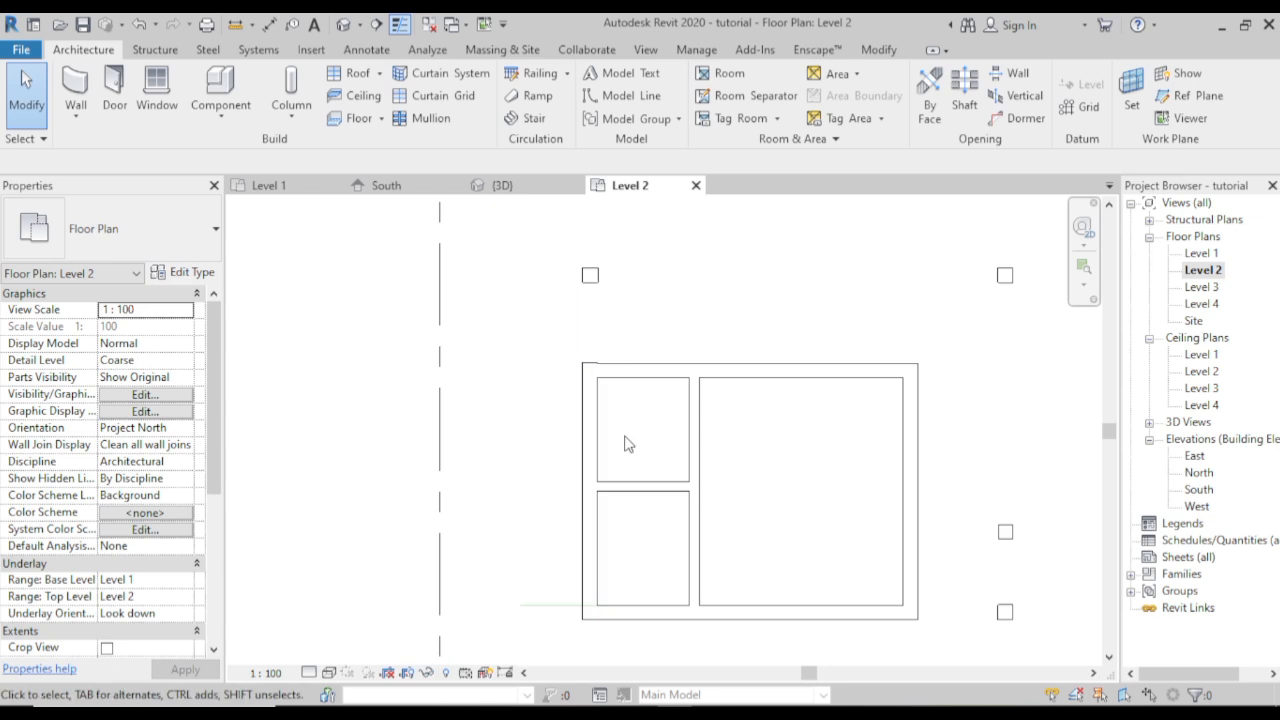
click(160, 90)
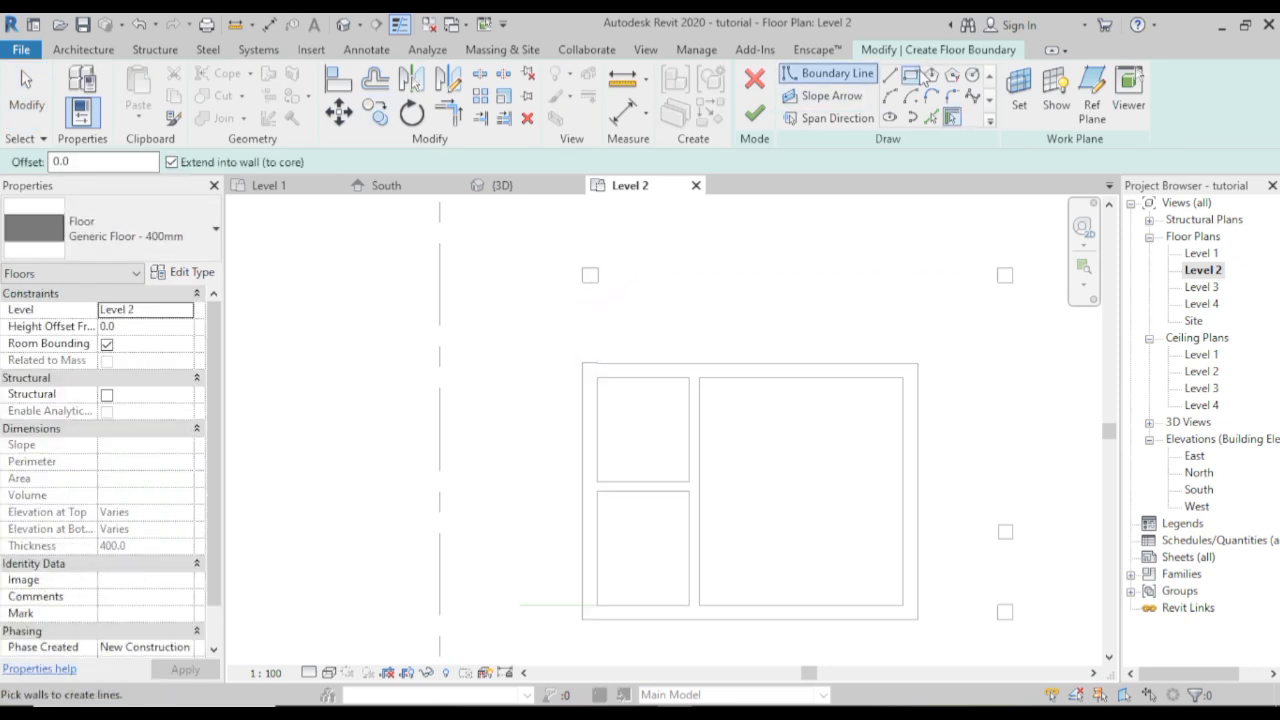
click(918, 77)
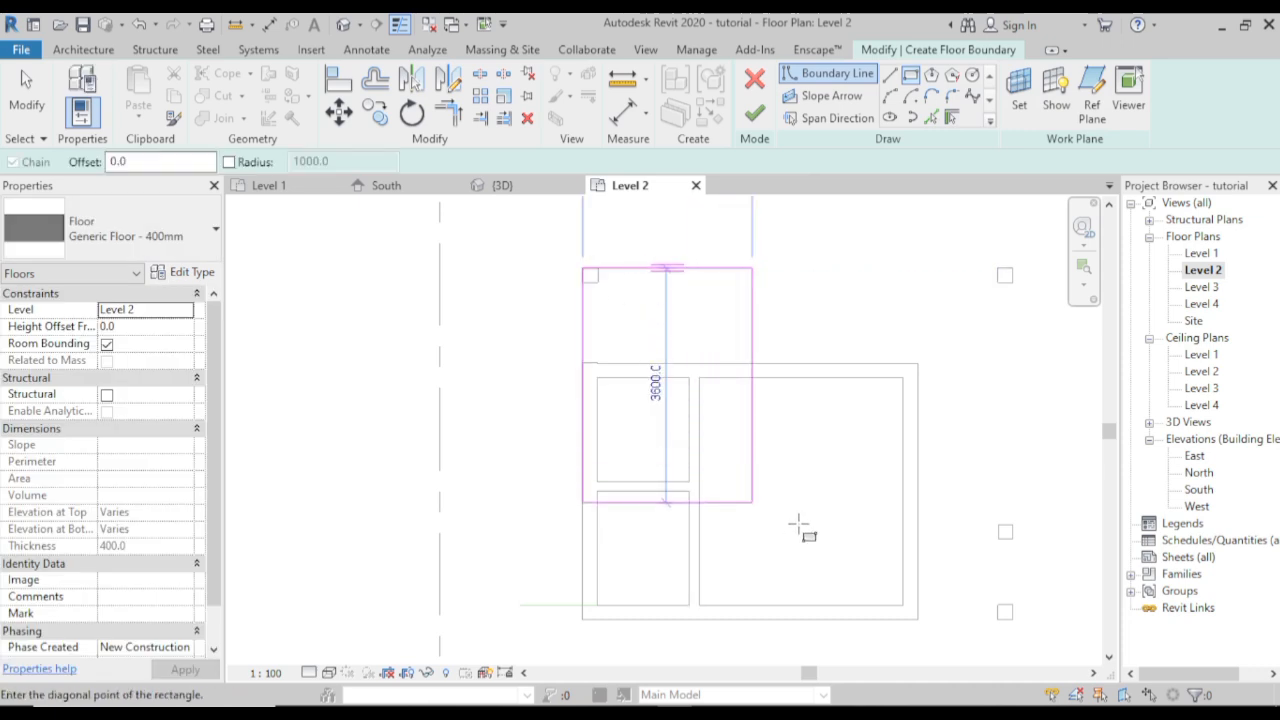
mouse_move(857, 566)
middle_down()
mouse_move(791, 503)
mouse_move(852, 550)
middle_up()
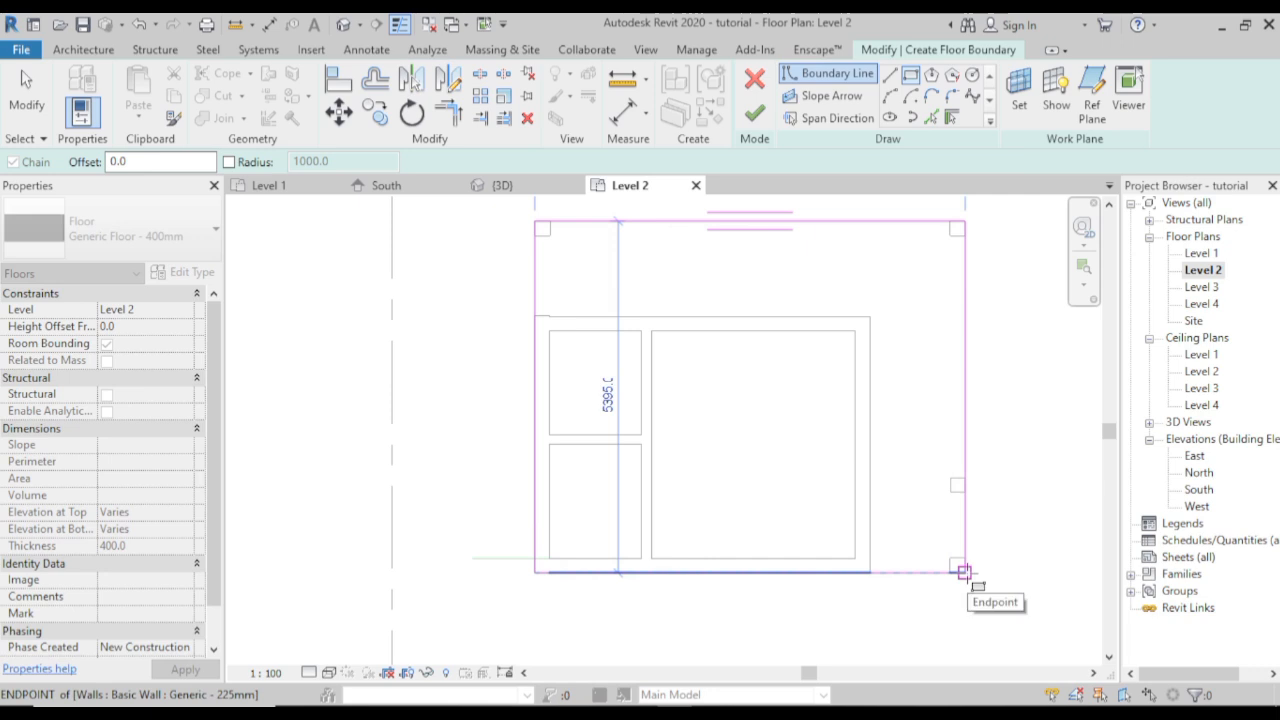
click(963, 572)
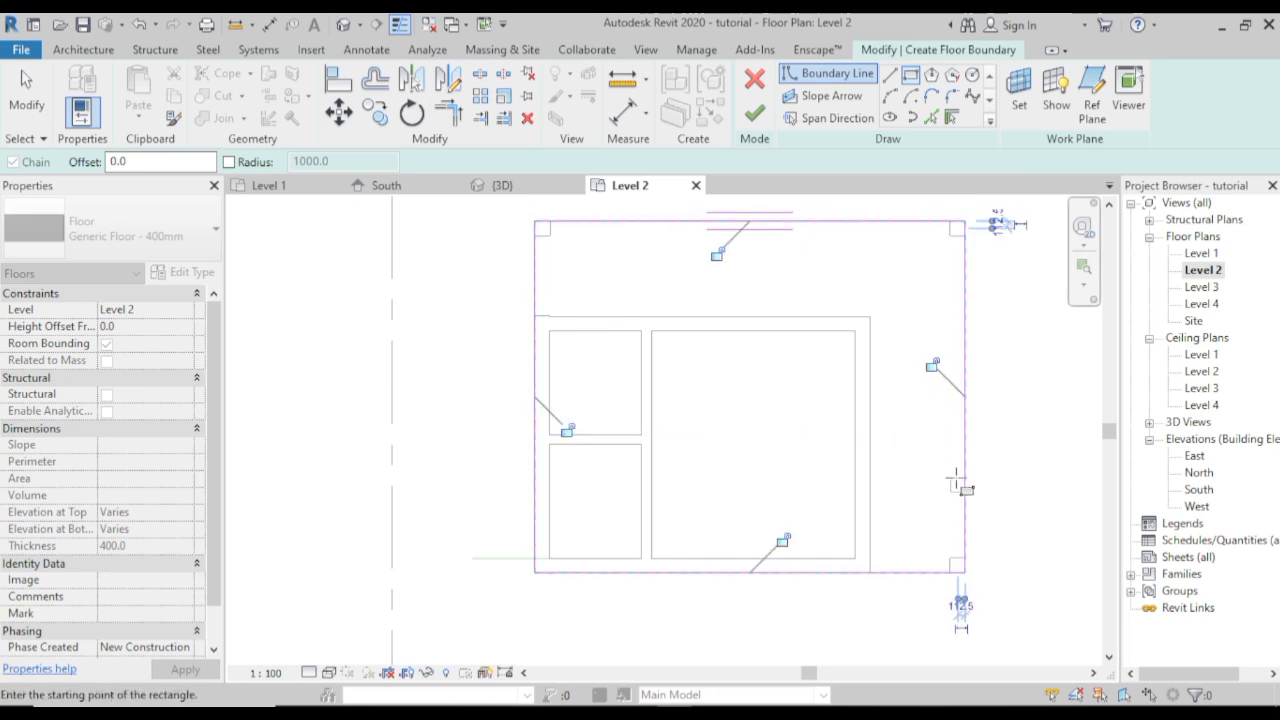
- Sketch boundary lines from the right edge below the small stub to the inner wall's outer face, and down about 1032 mm to the lower boundary
click(890, 75)
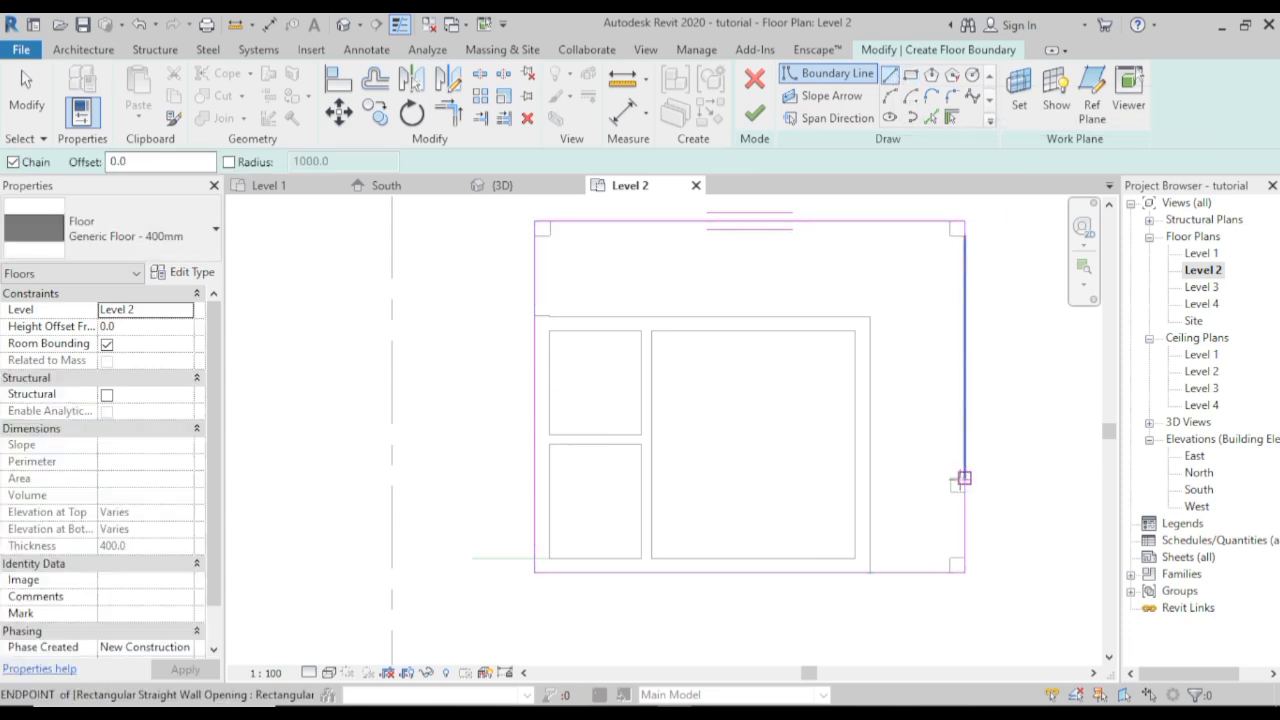
scroll(964, 478, up, 3)
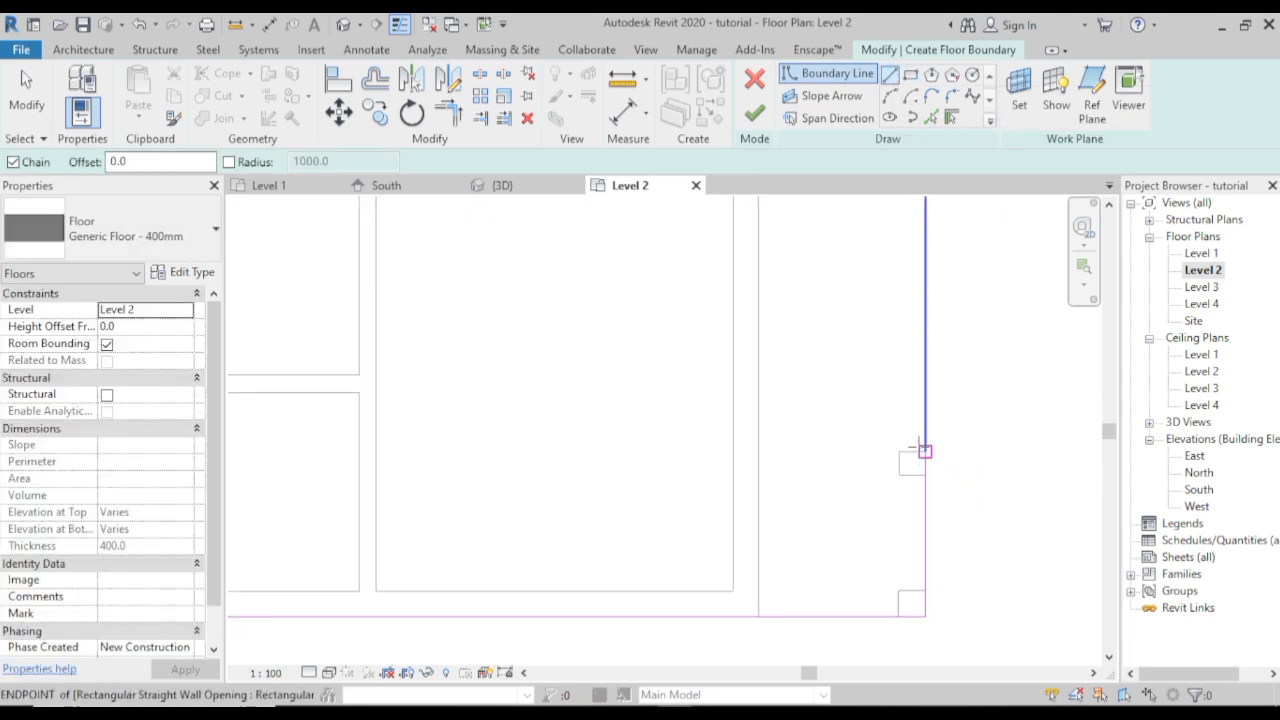
scroll(915, 465, up, 2)
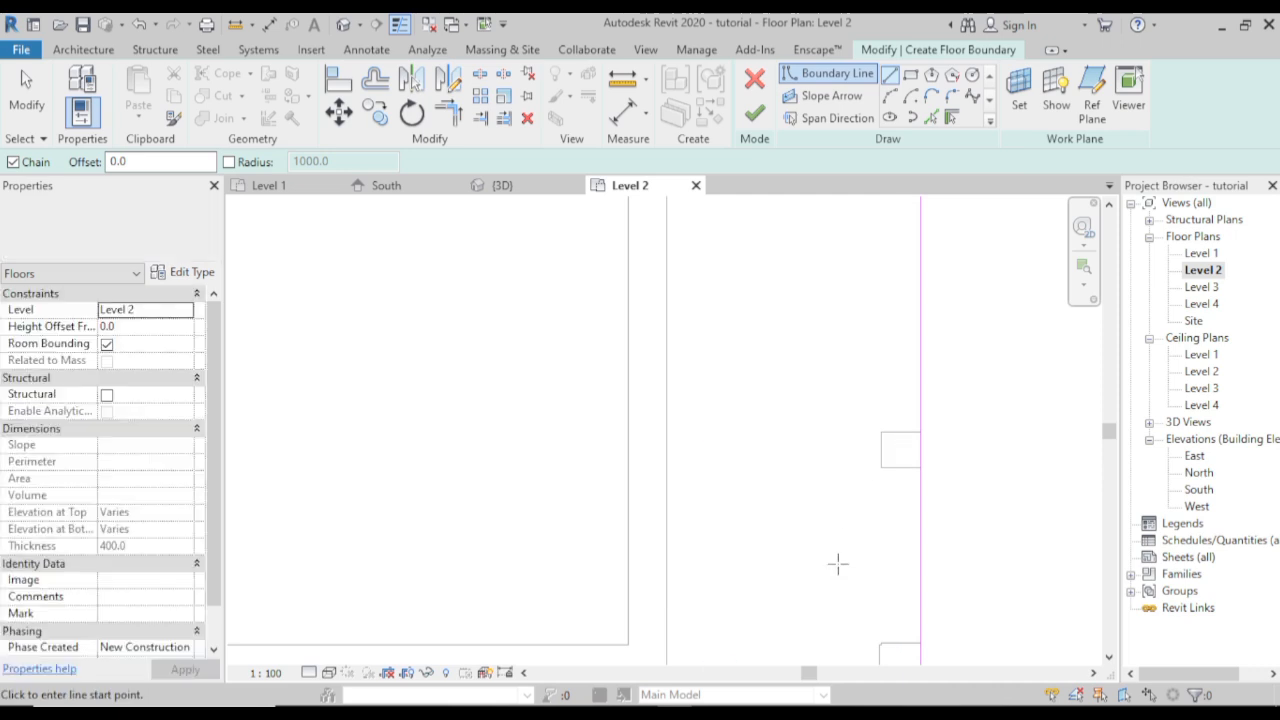
middle_drag(838, 564, 846, 514)
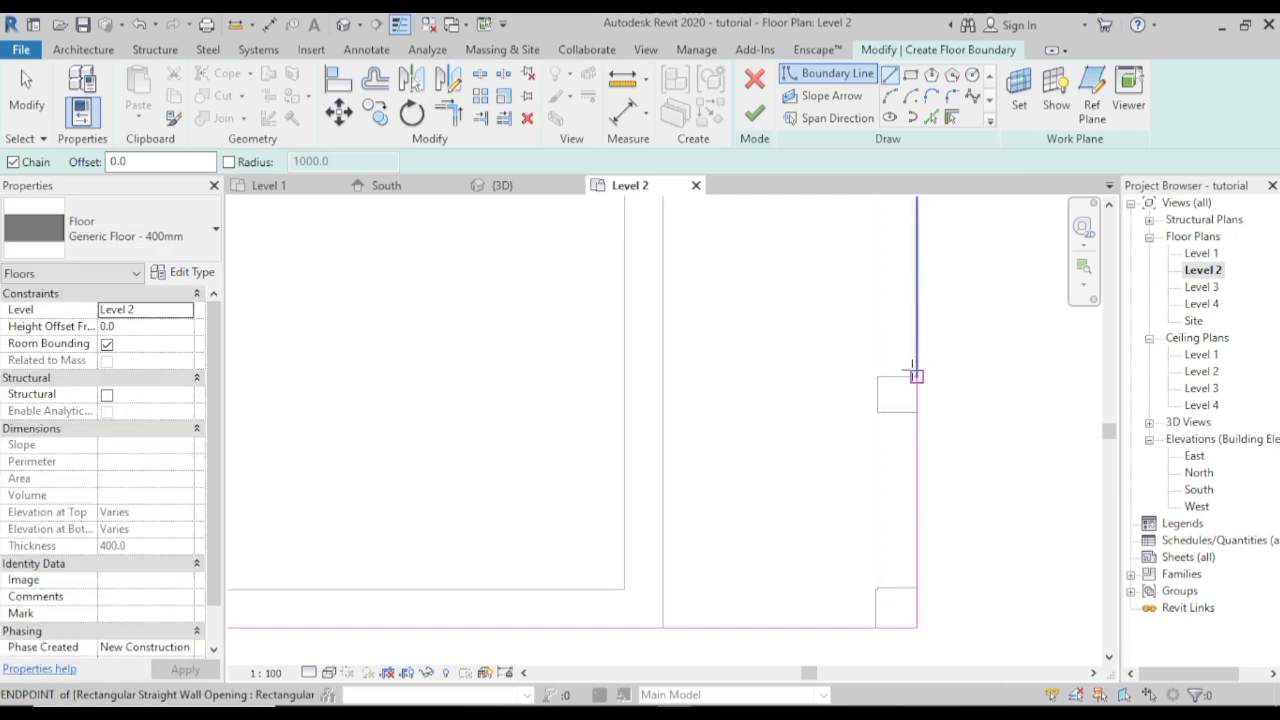
click(916, 376)
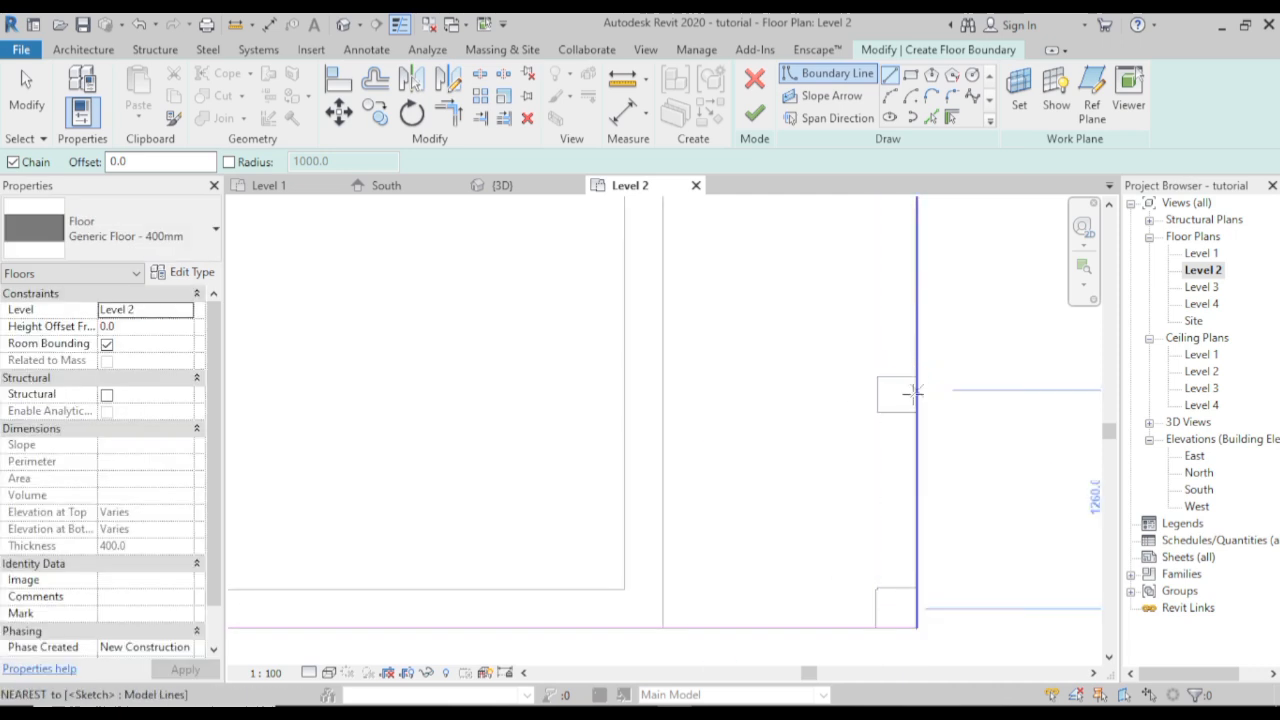
click(916, 449)
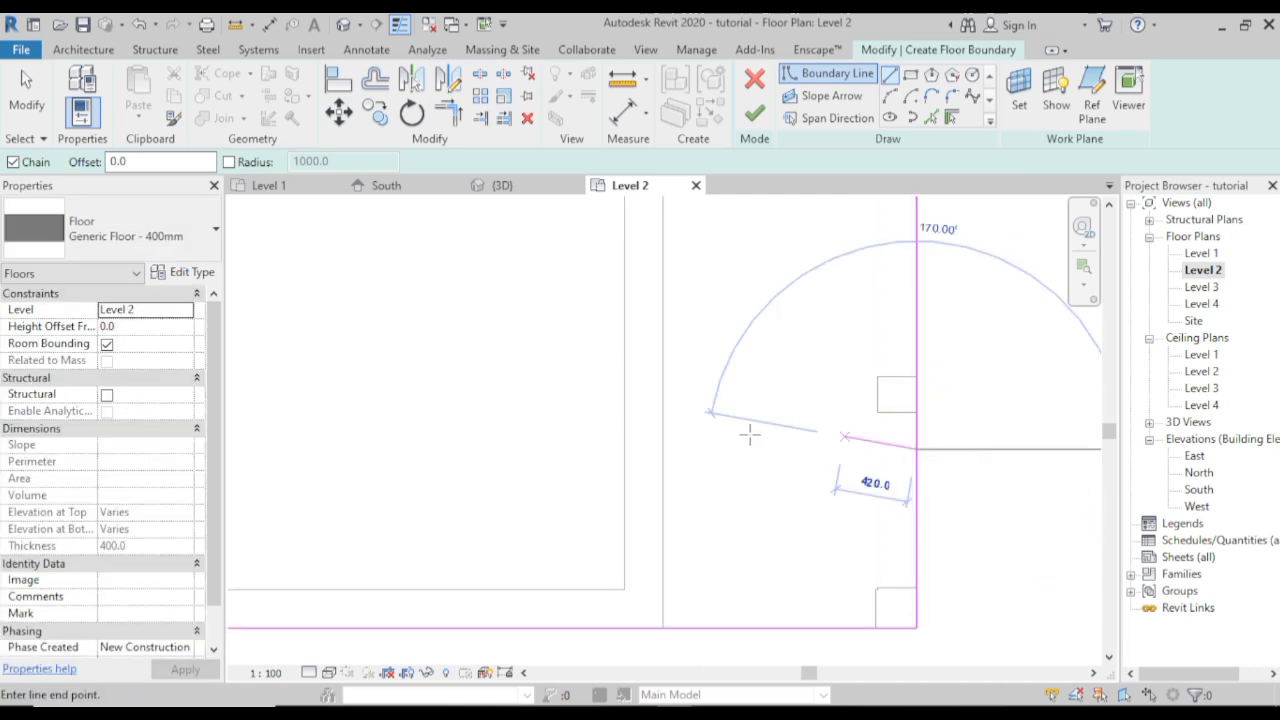
click(663, 449)
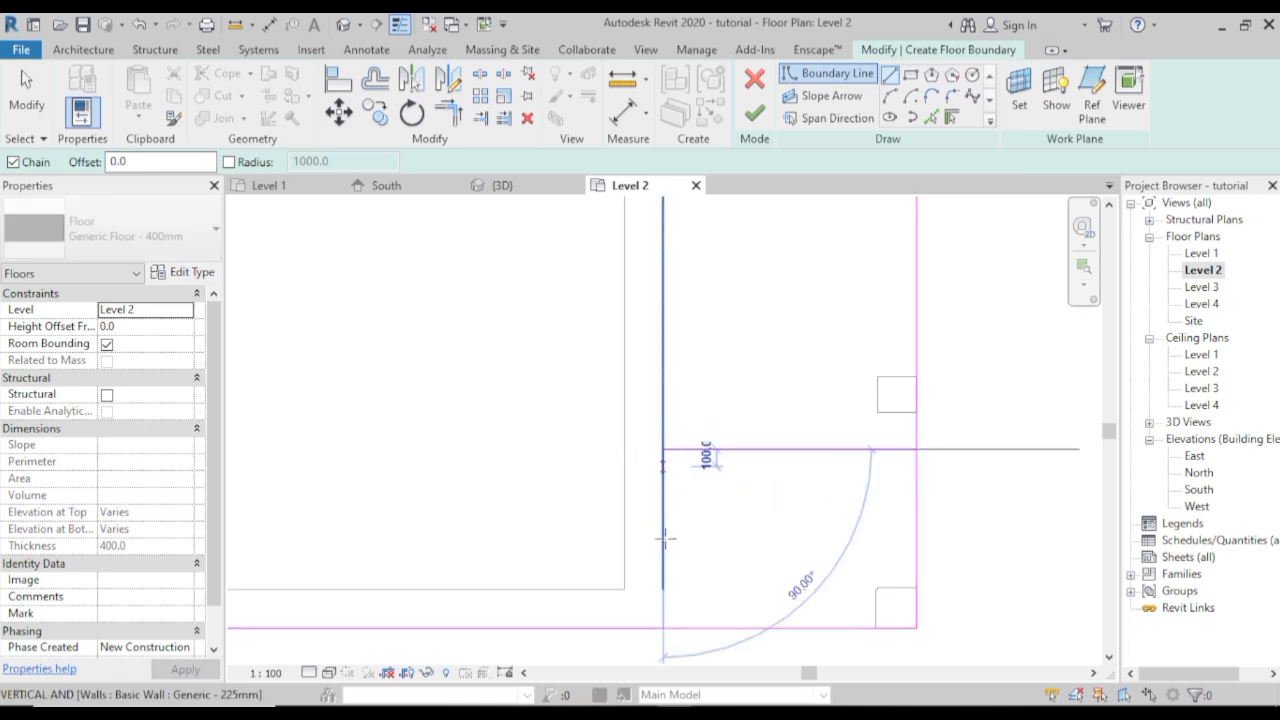
click(663, 628)
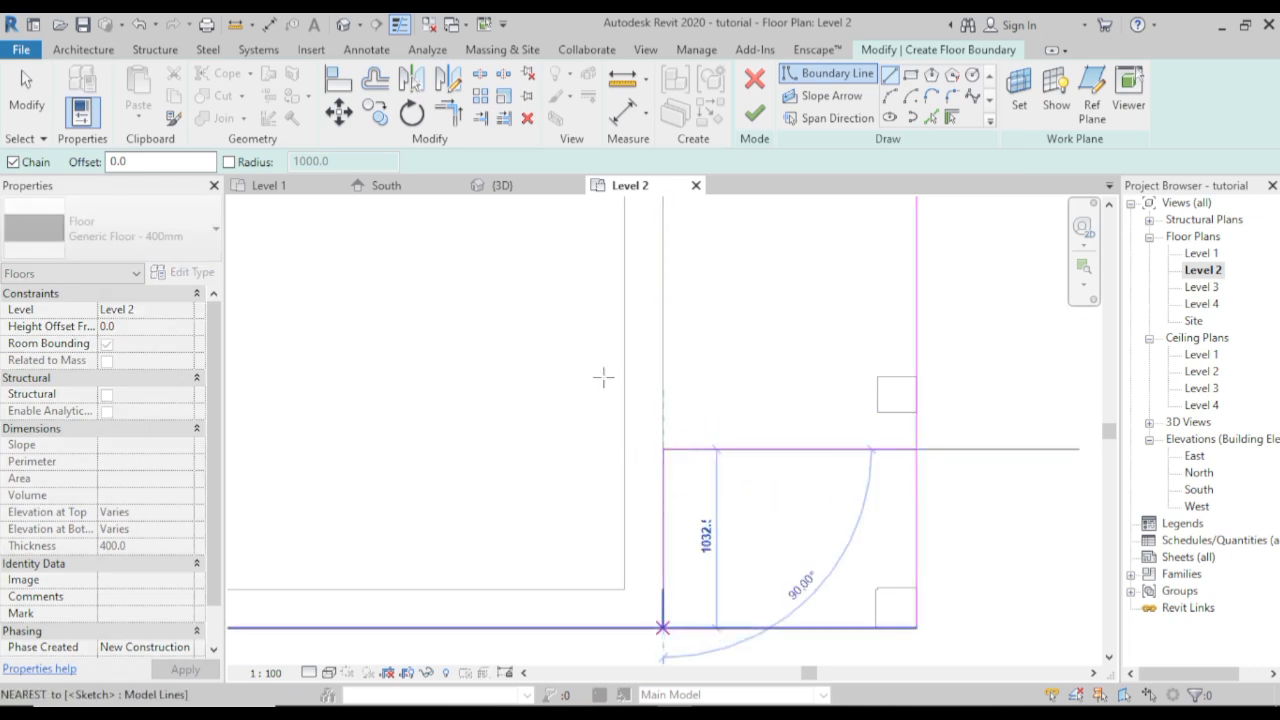
- Trim the boundary lines into corners so the lower-right rectangle is cut out of the floor outline, and finish the floor sketch
click(463, 125)
click(857, 450)
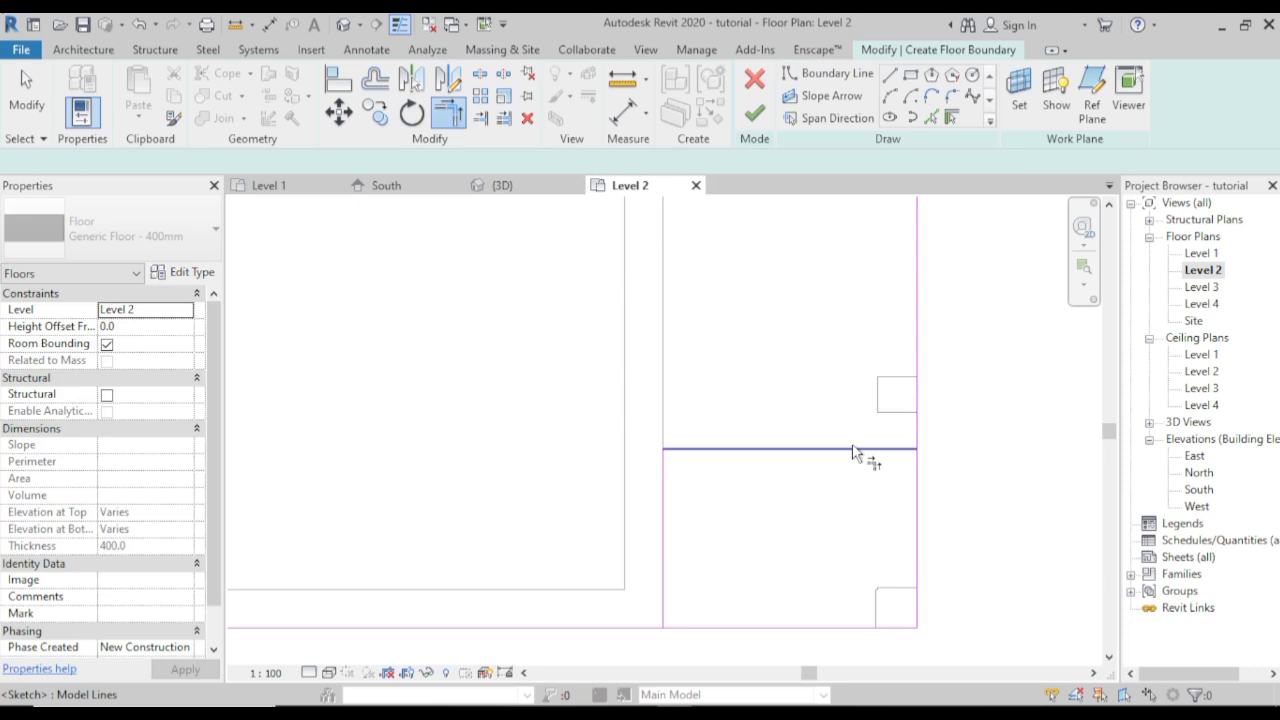
click(919, 352)
middle_drag(658, 604, 755, 490)
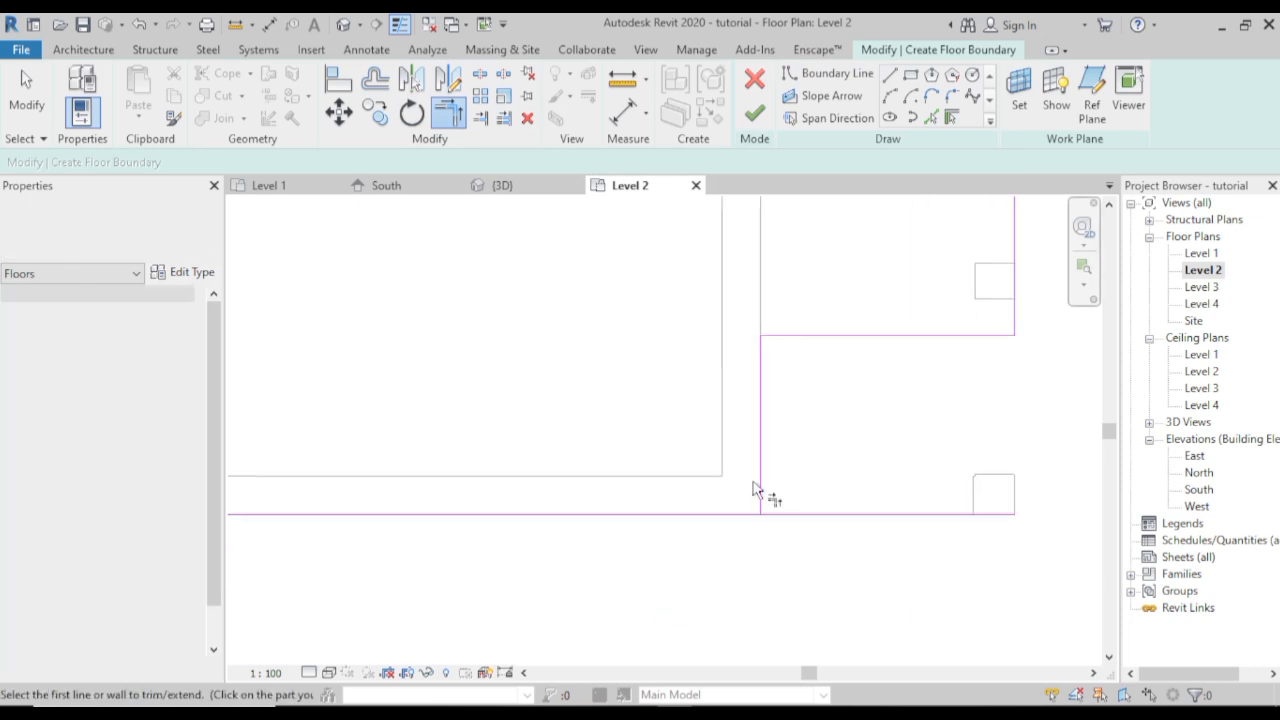
click(759, 480)
click(729, 516)
scroll(800, 478, down, 1)
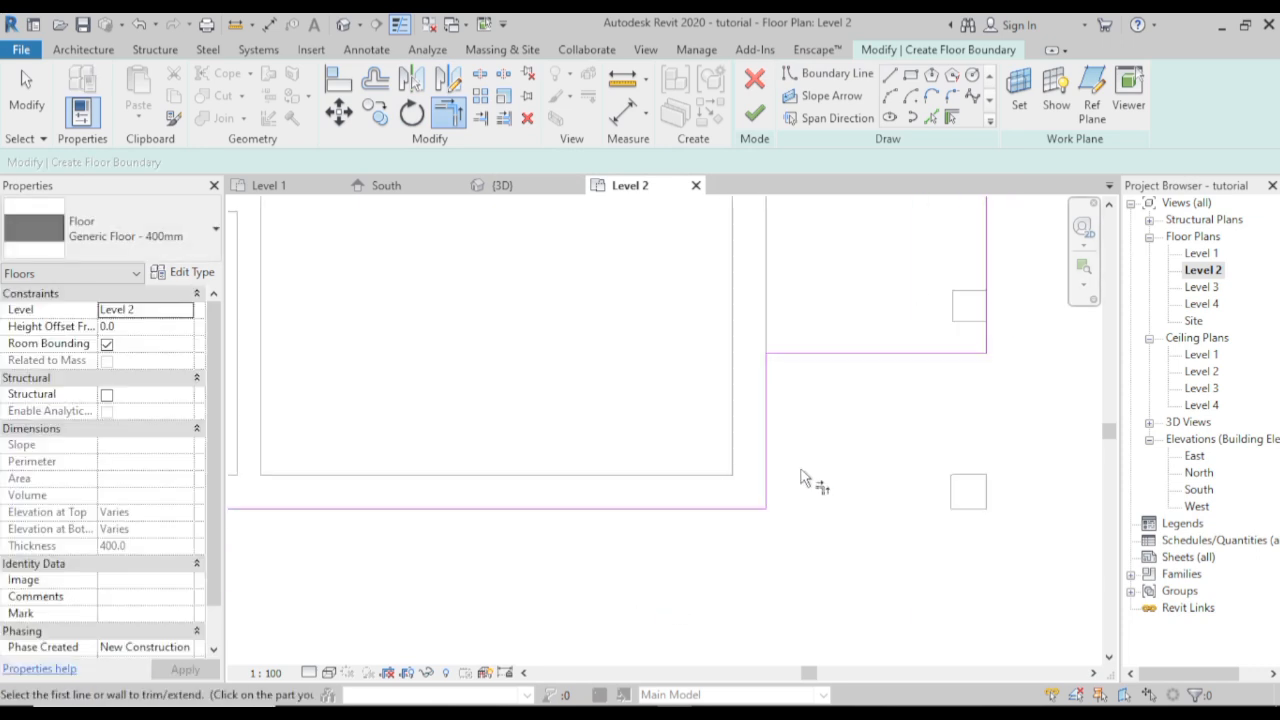
scroll(800, 478, down, 2)
middle_drag(809, 491, 834, 557)
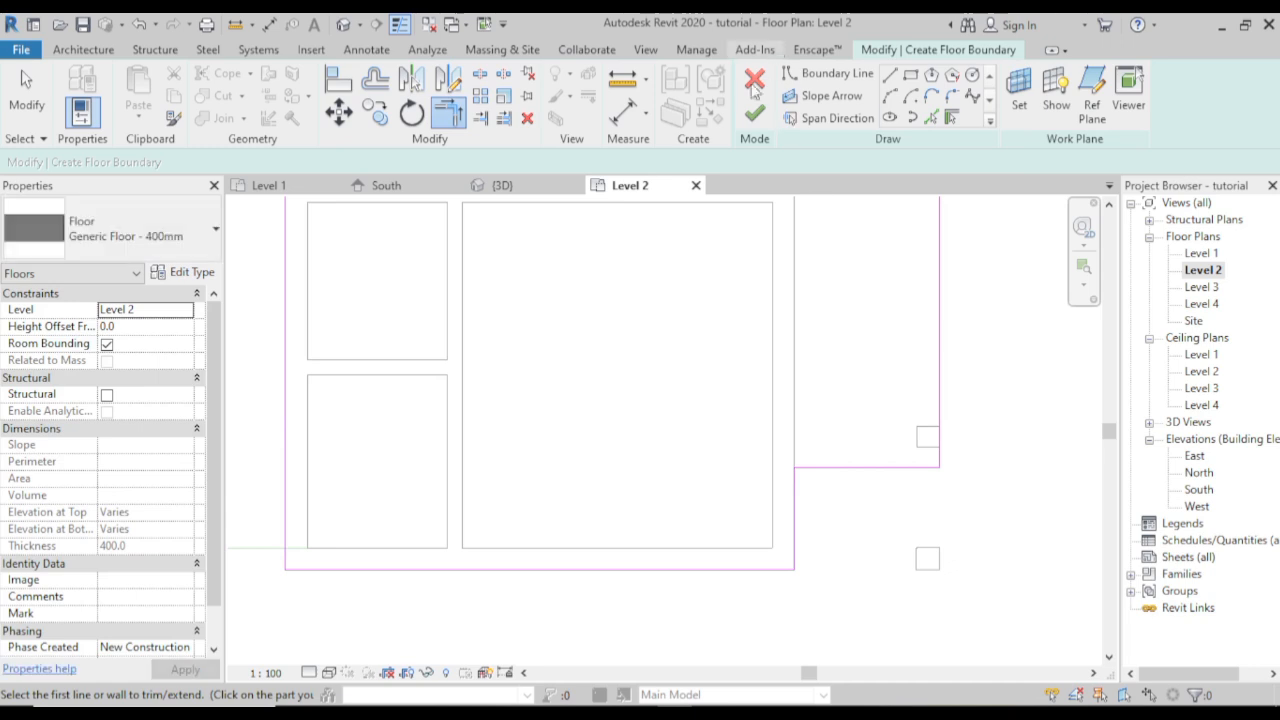
click(754, 113)
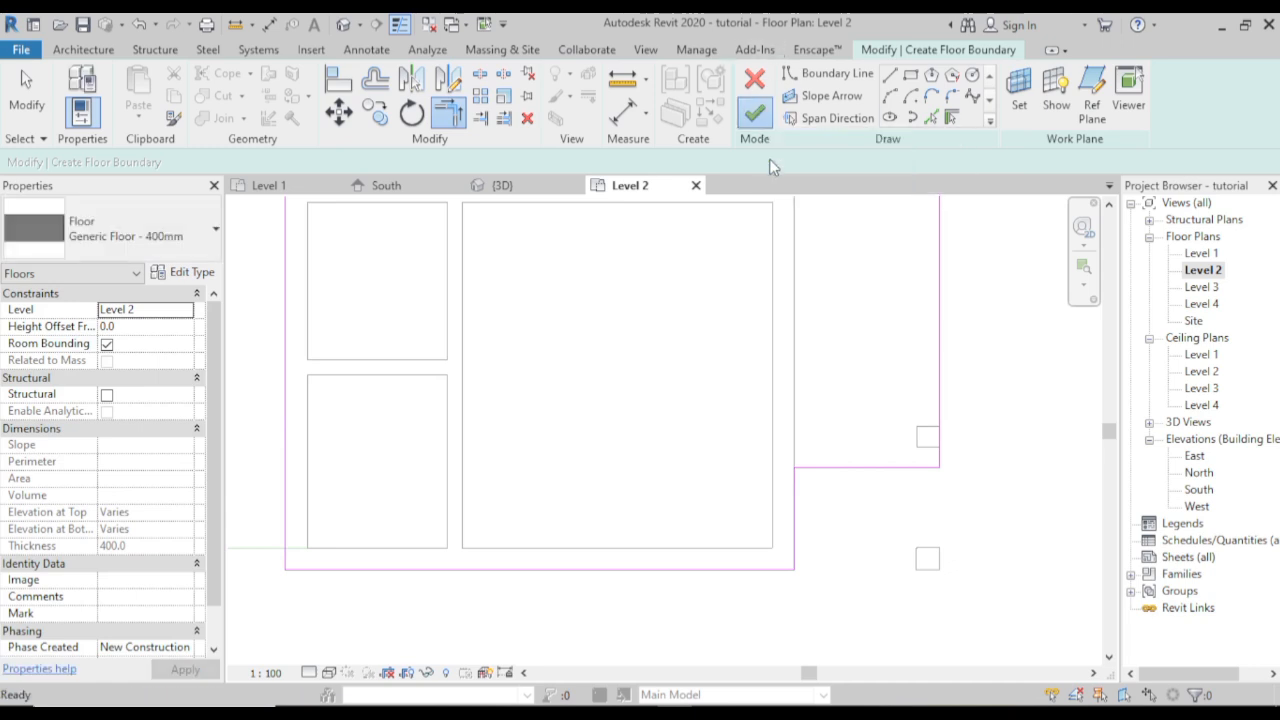
click(800, 347)
scroll(800, 347, down, 3)
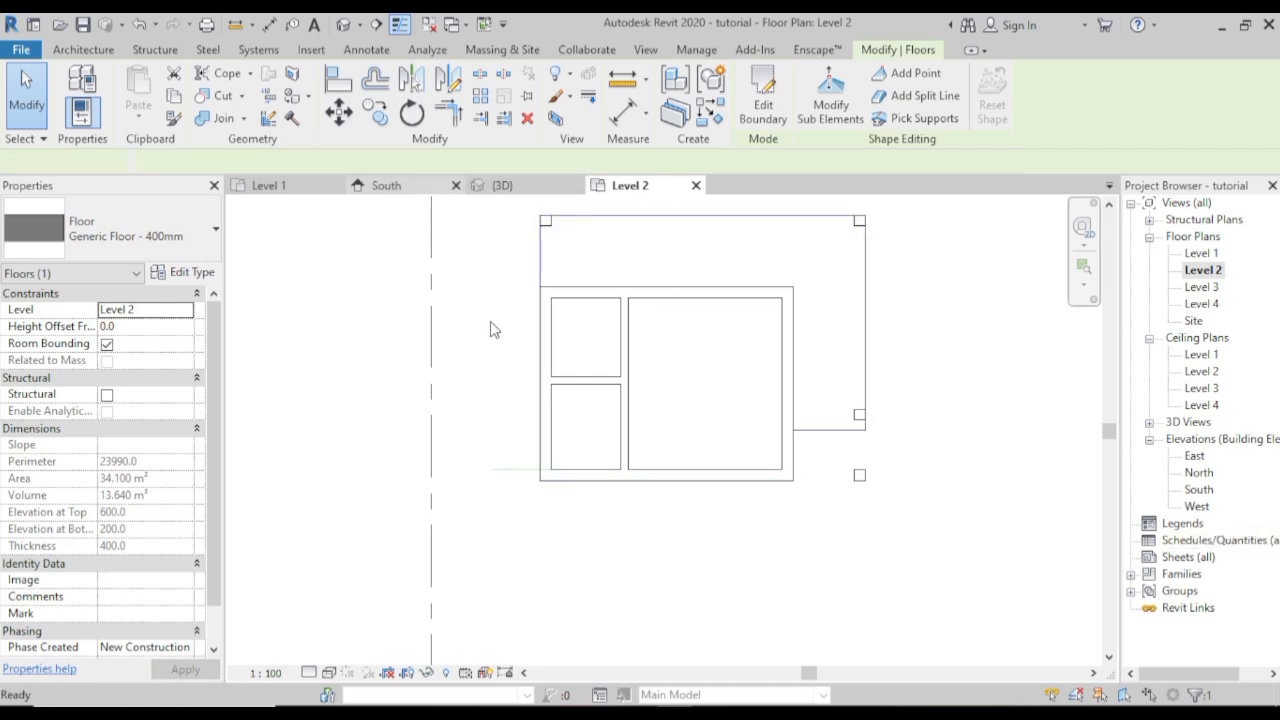
- In the South elevation, extend the bottom of the wall's rectangular opening downward to a base offset of 300 mm
click(430, 188)
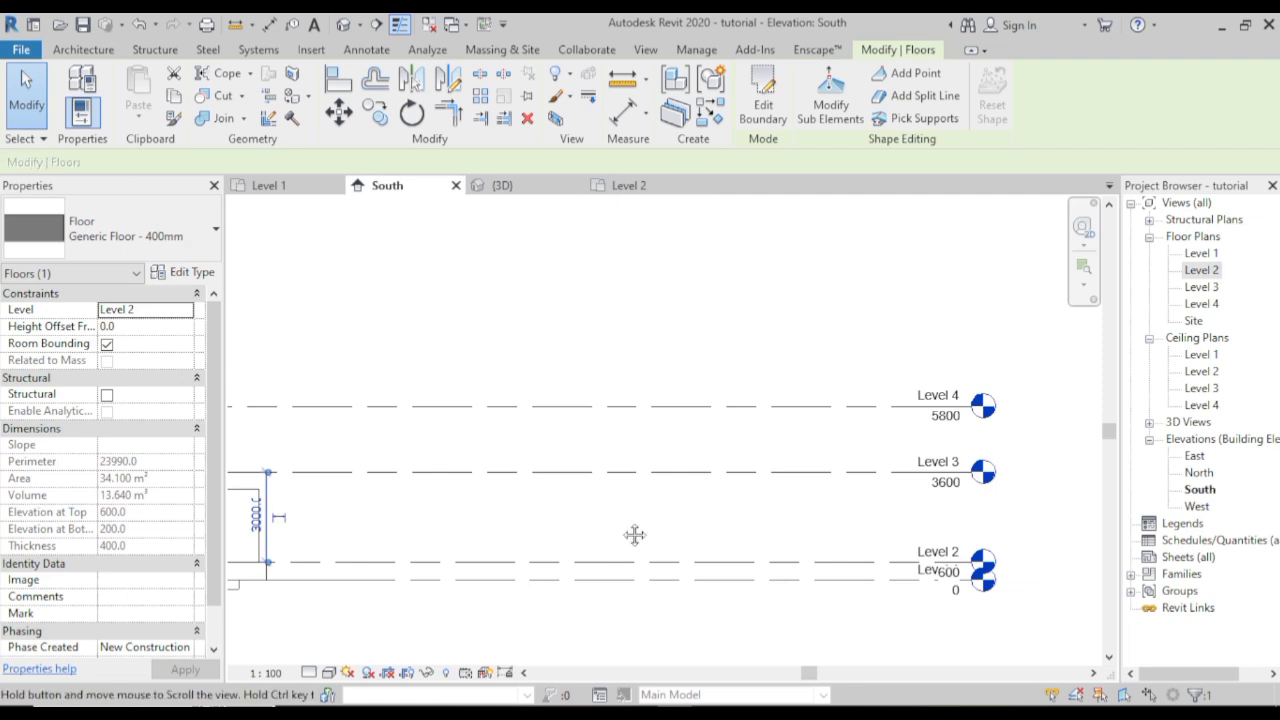
middle_drag(635, 535, 986, 458)
scroll(564, 490, up, 1)
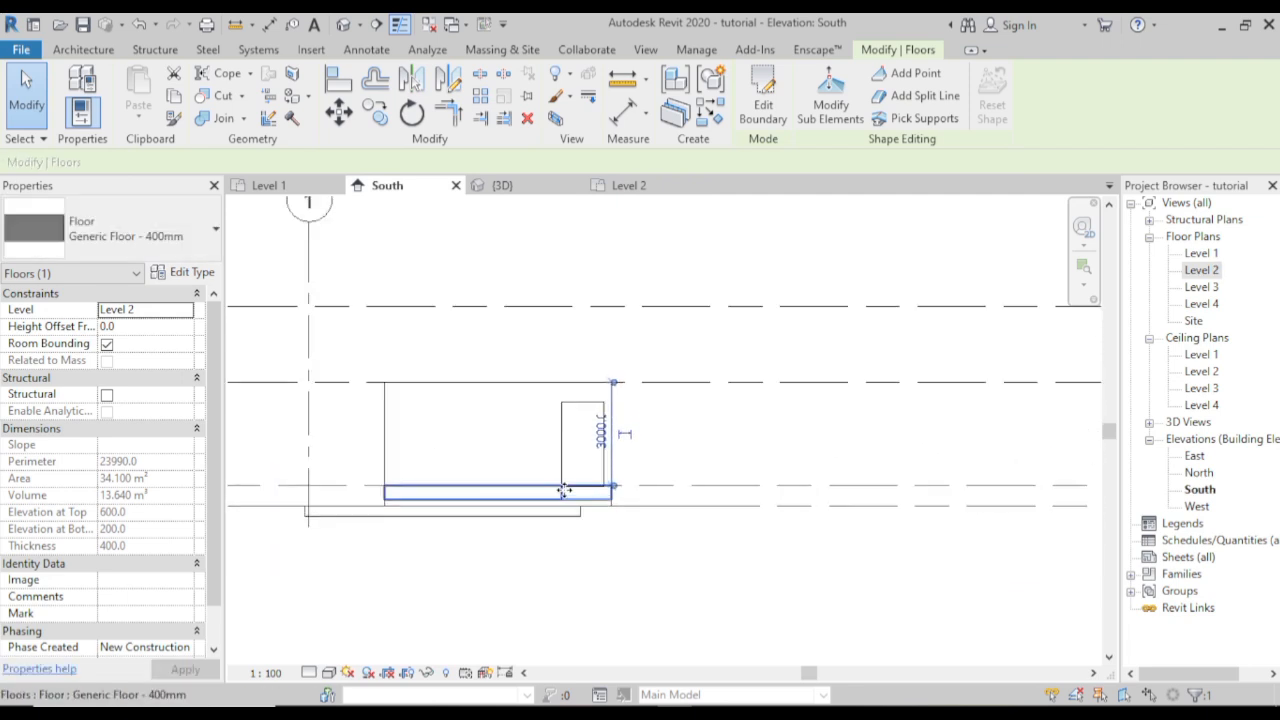
middle_drag(628, 534, 780, 517)
scroll(624, 500, up, 1)
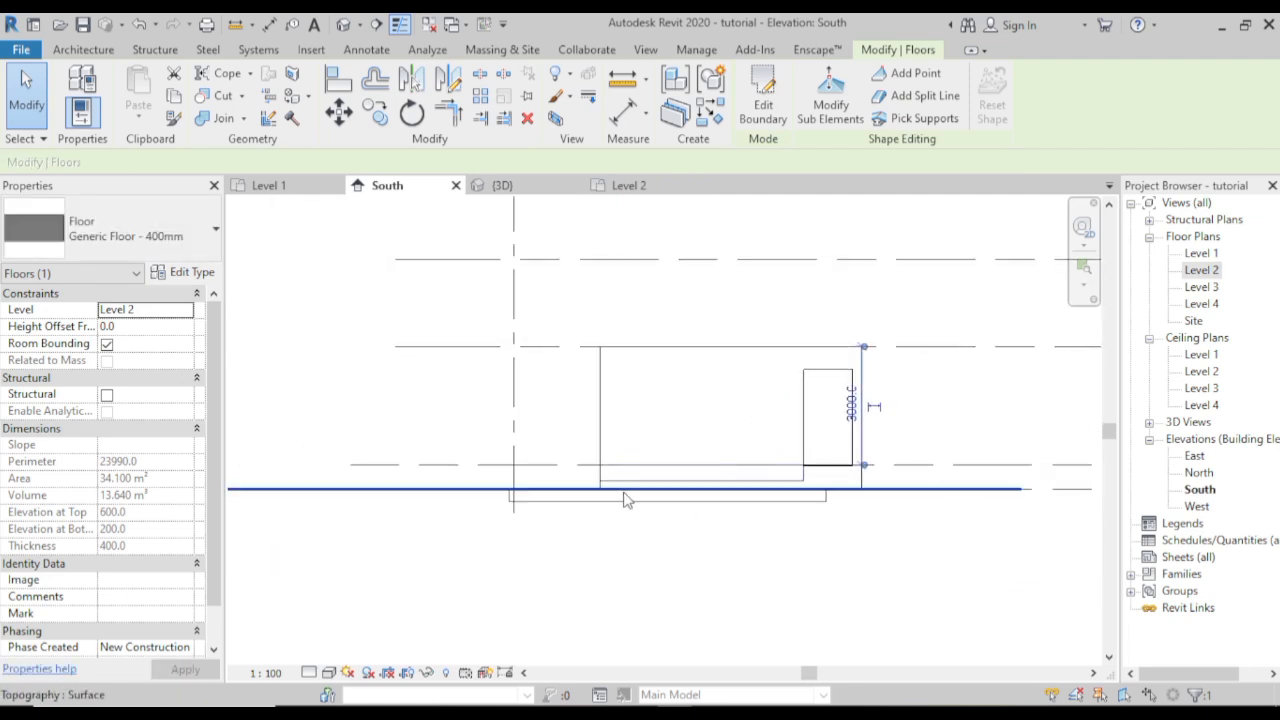
scroll(624, 492, up, 2)
middle_drag(872, 559, 626, 568)
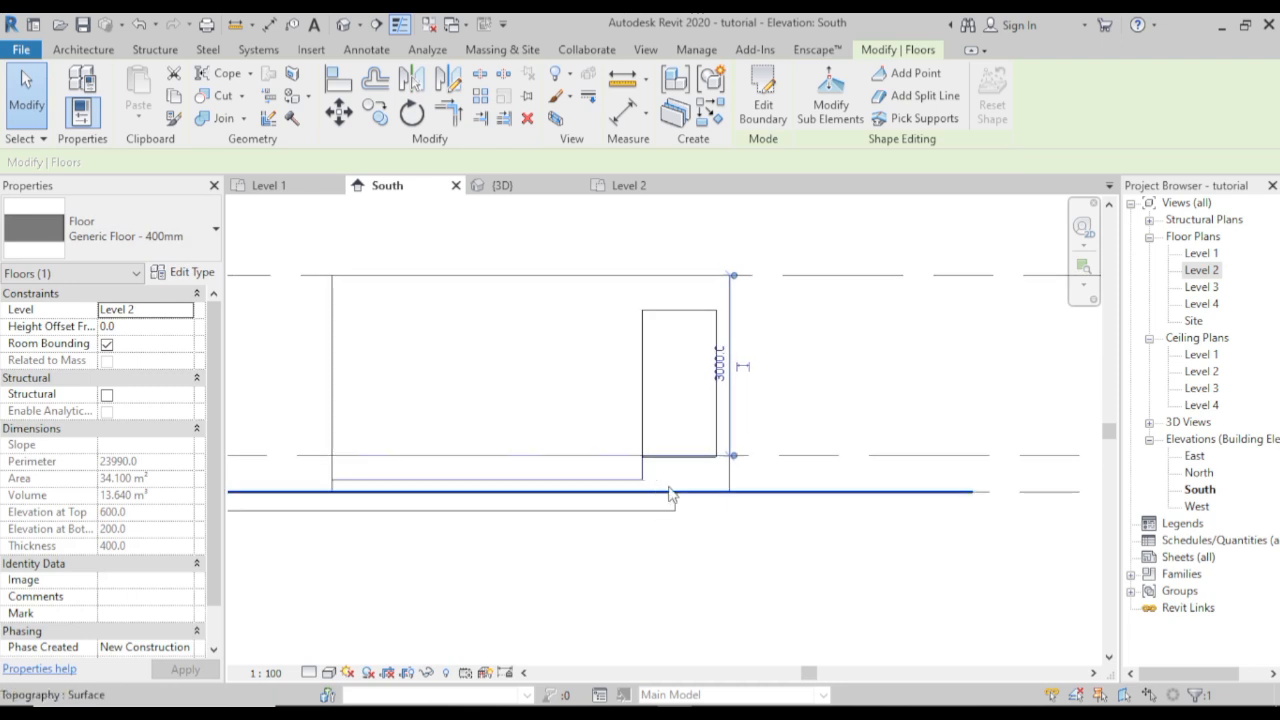
scroll(670, 494, up, 2)
click(684, 404)
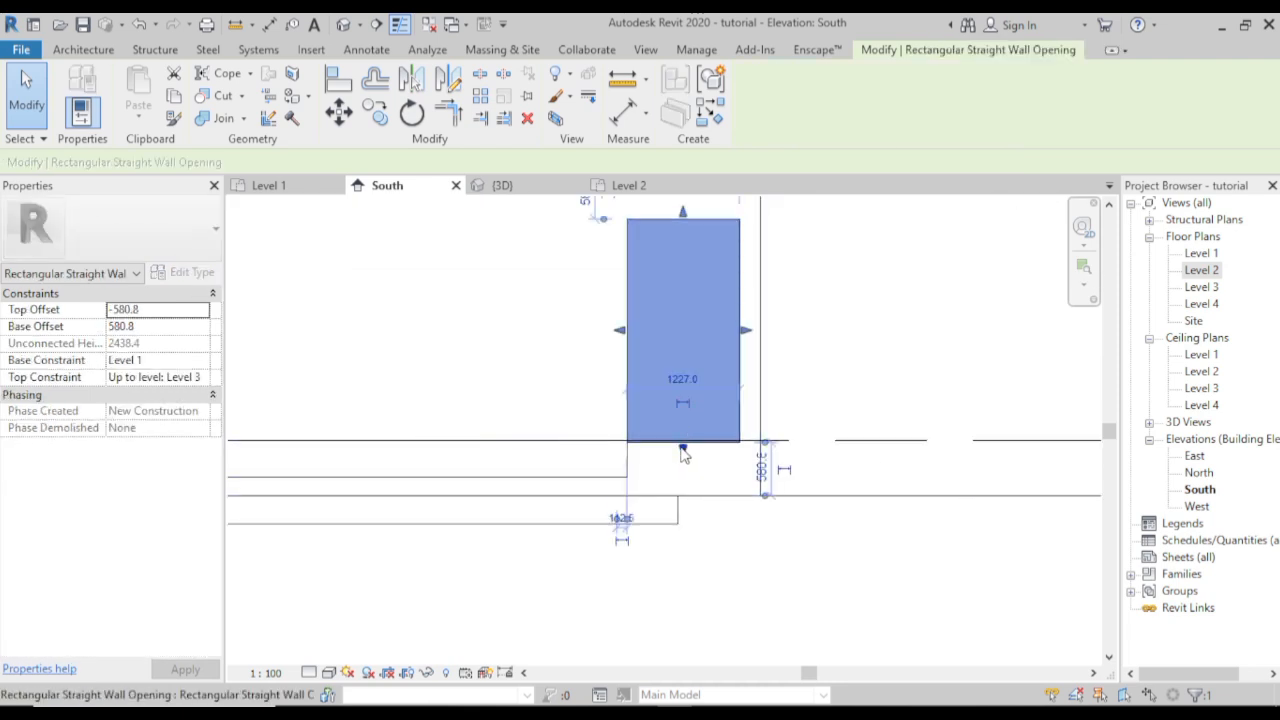
drag(682, 450, 683, 478)
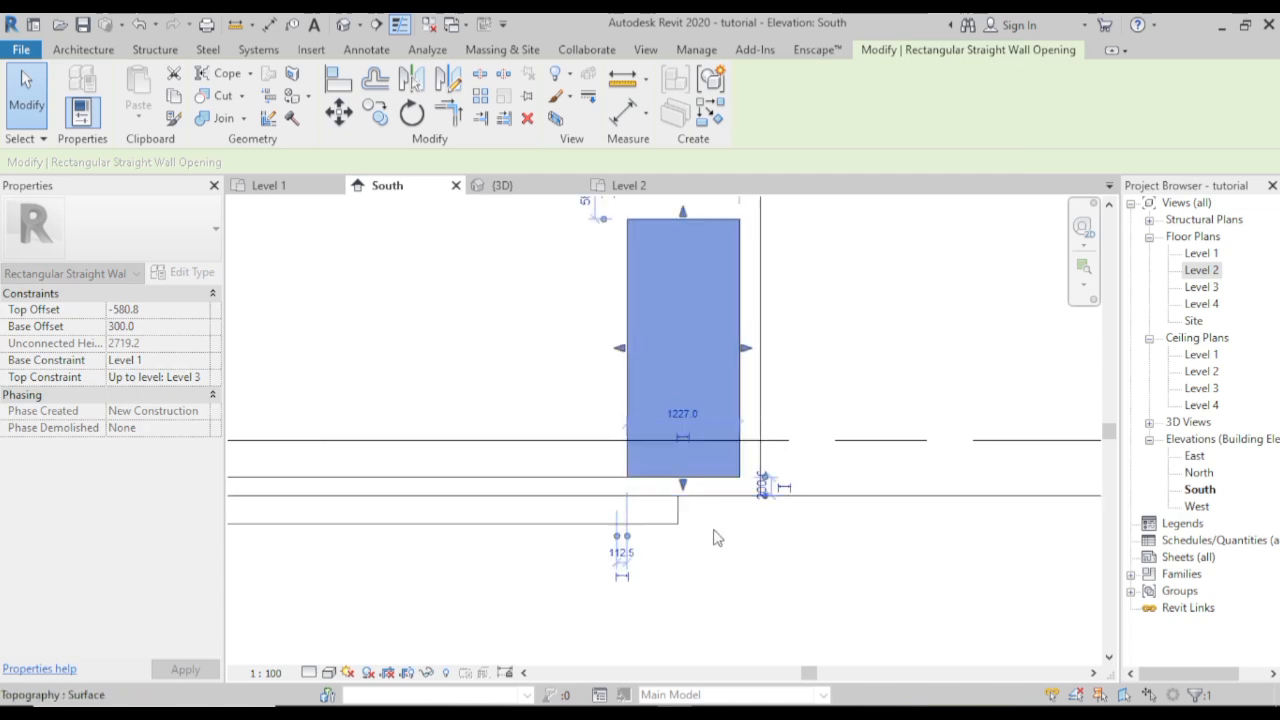
click(720, 547)
- In the 3D view, use Join Geometry to join the new floor with the front wall, the rear exterior wall and the long inner corridor wall
key(ctrl+Tab)
click(357, 497)
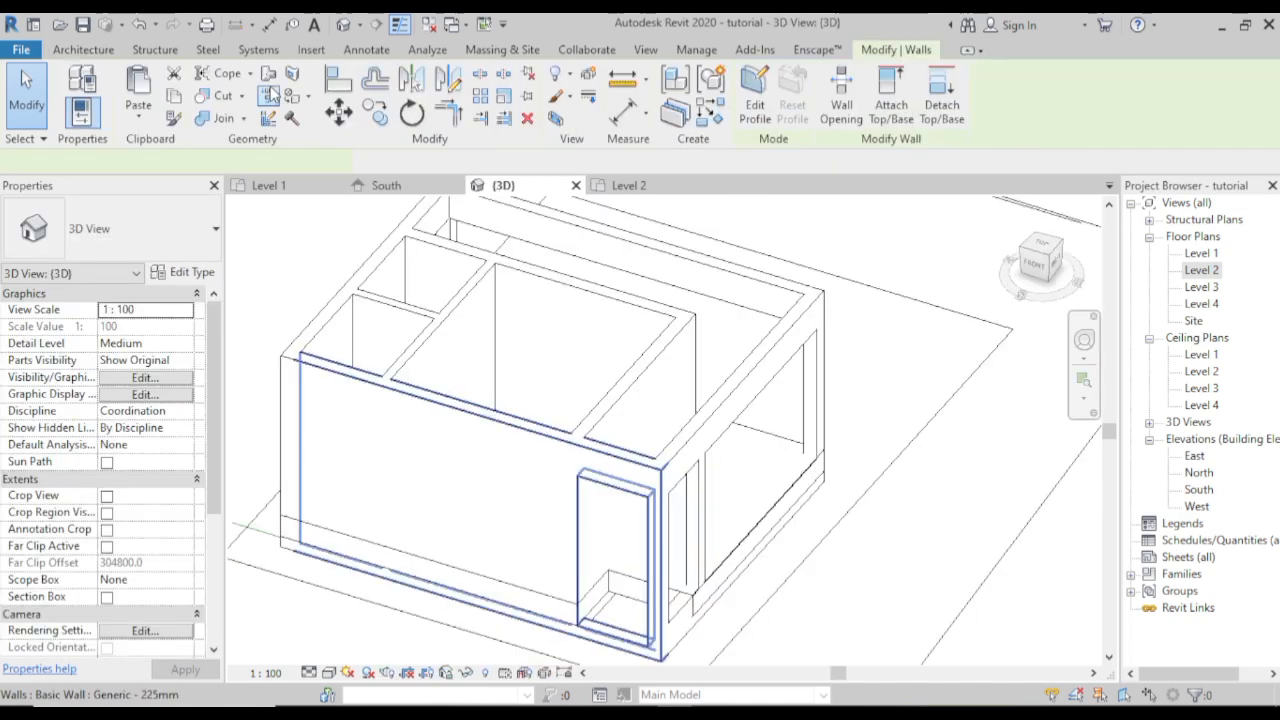
key(Escape)
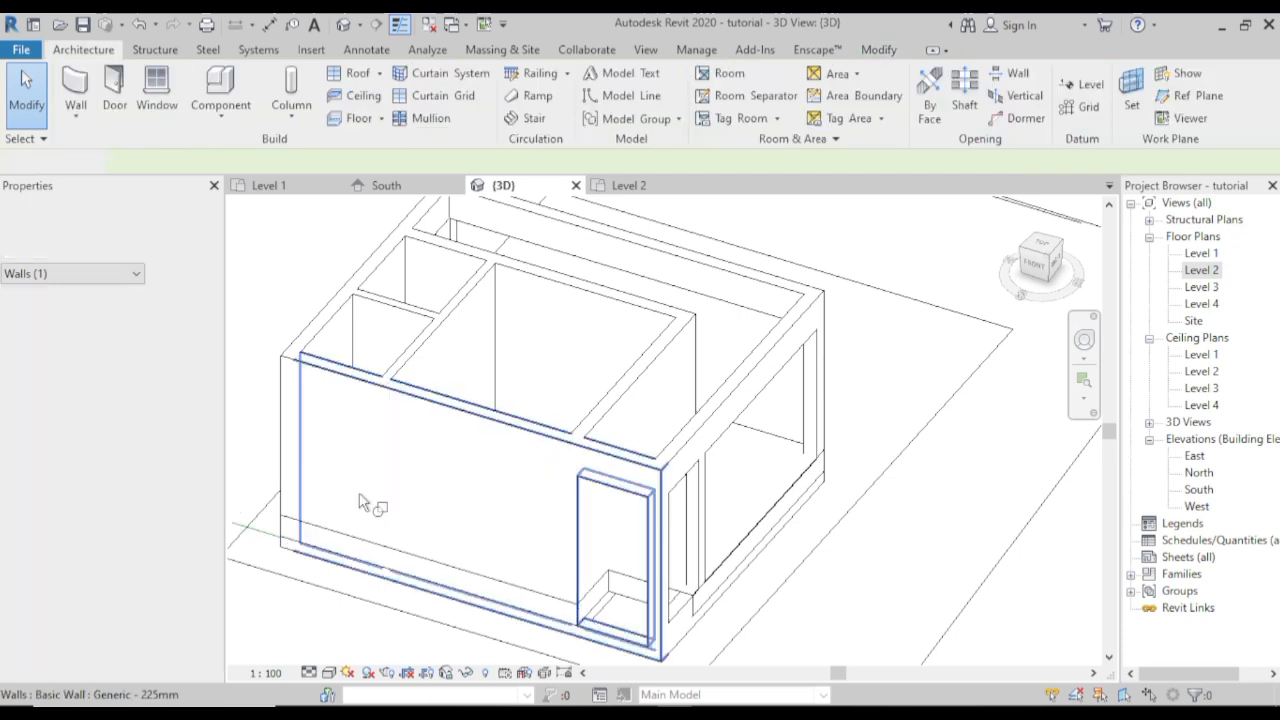
click(357, 499)
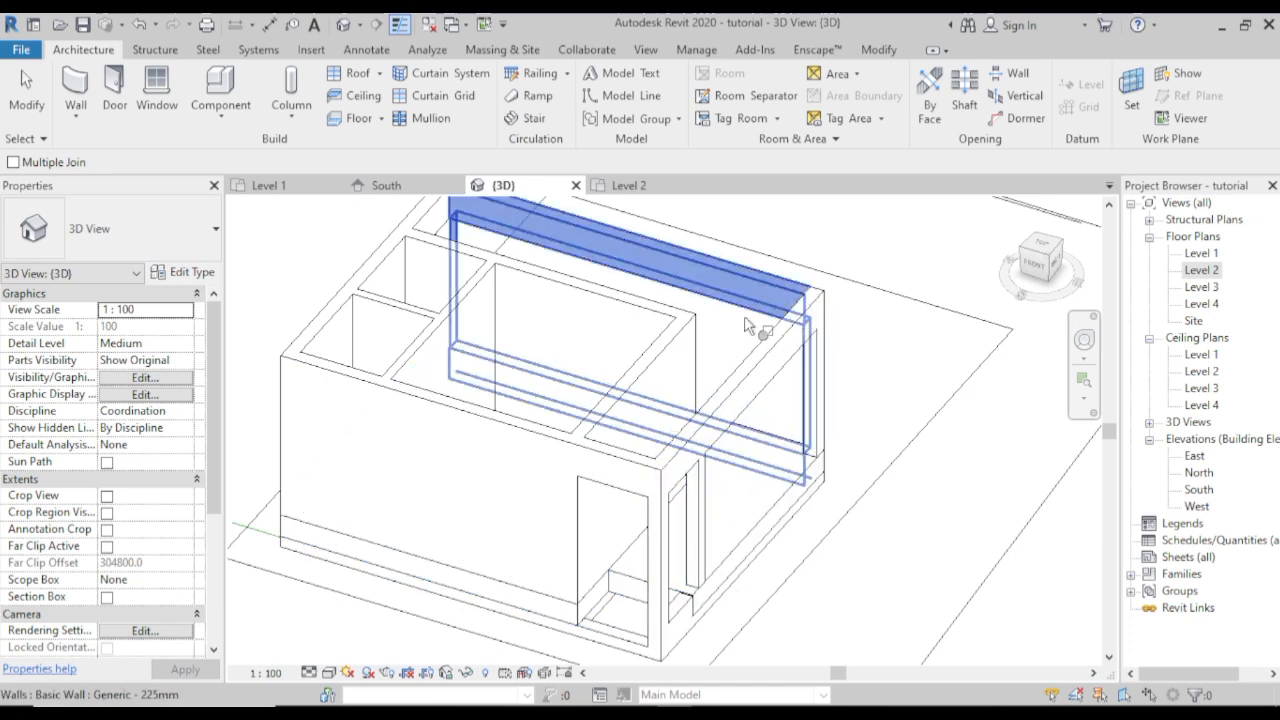
click(736, 576)
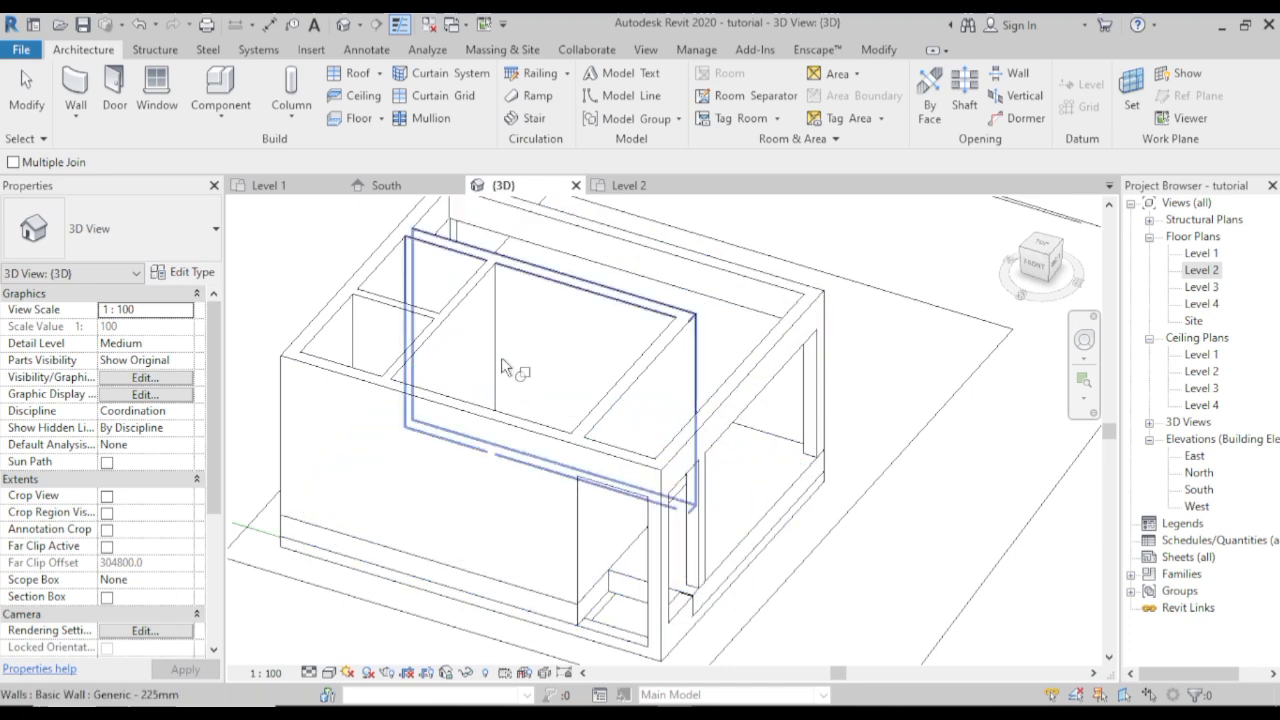
click(405, 285)
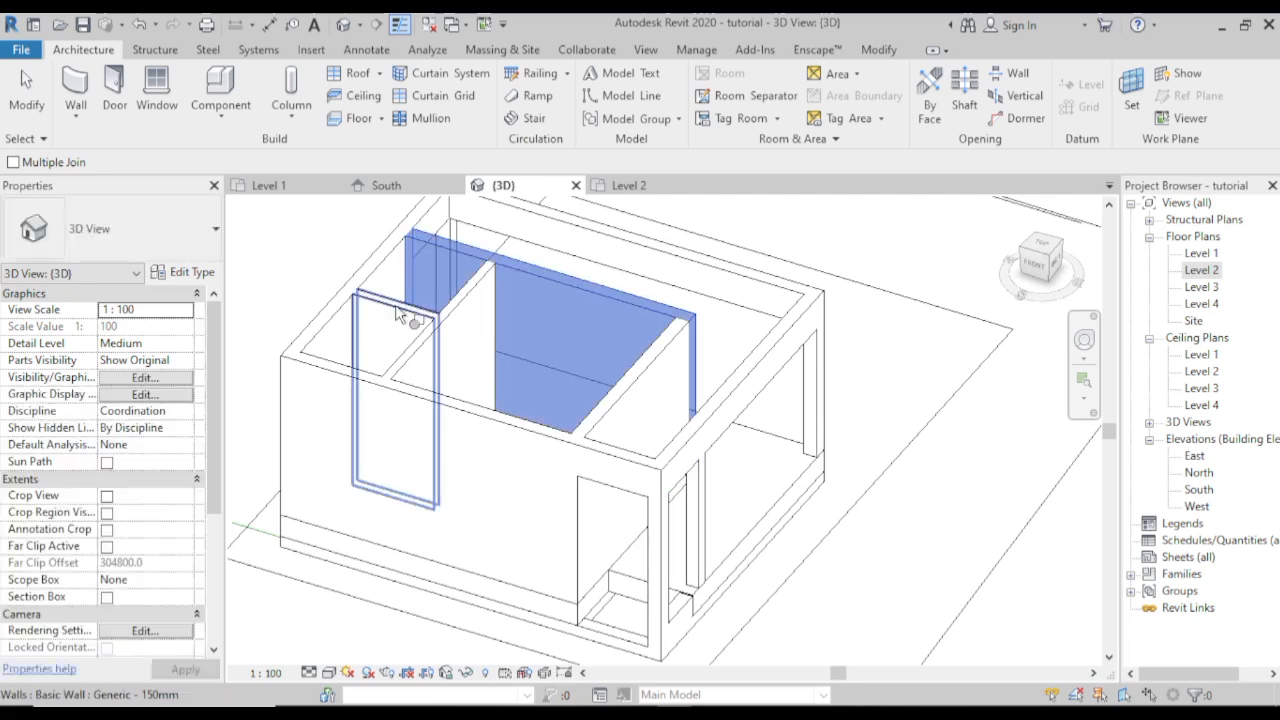
click(384, 561)
- Join the floor with the two interior partitions and the left exterior wall, and end Join Geometry
click(435, 340)
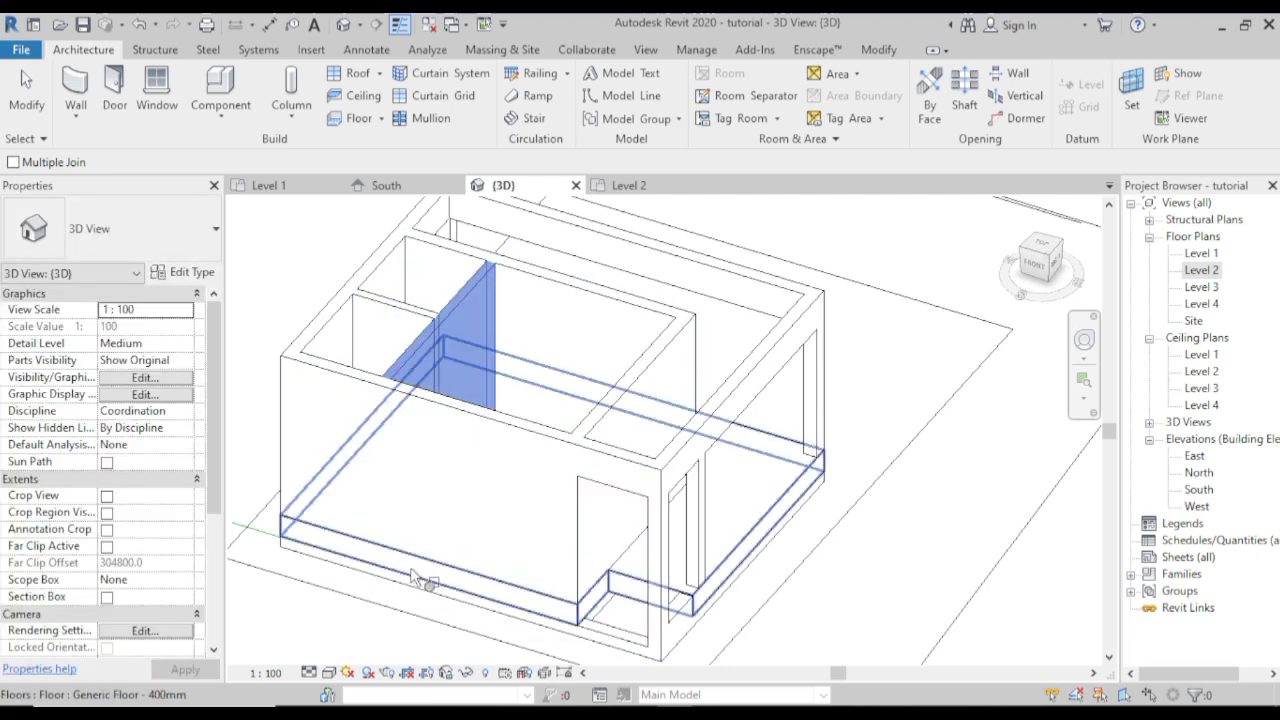
click(414, 577)
click(388, 318)
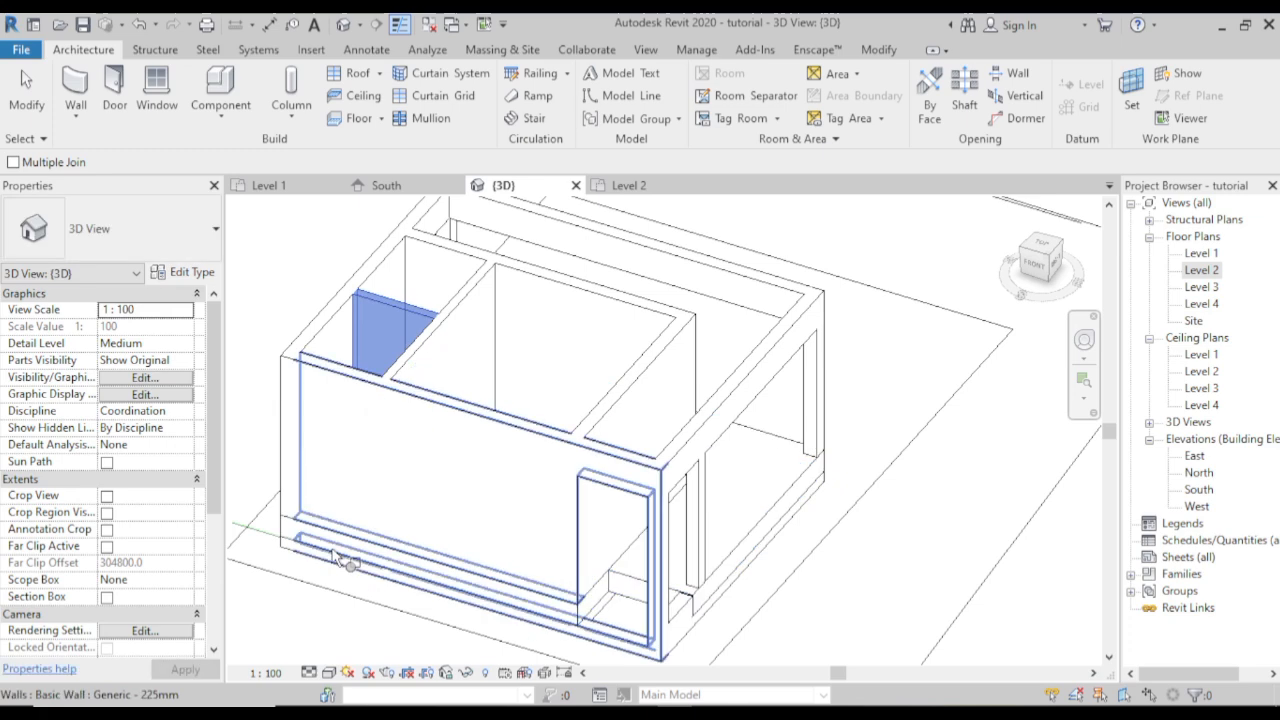
click(350, 560)
click(321, 323)
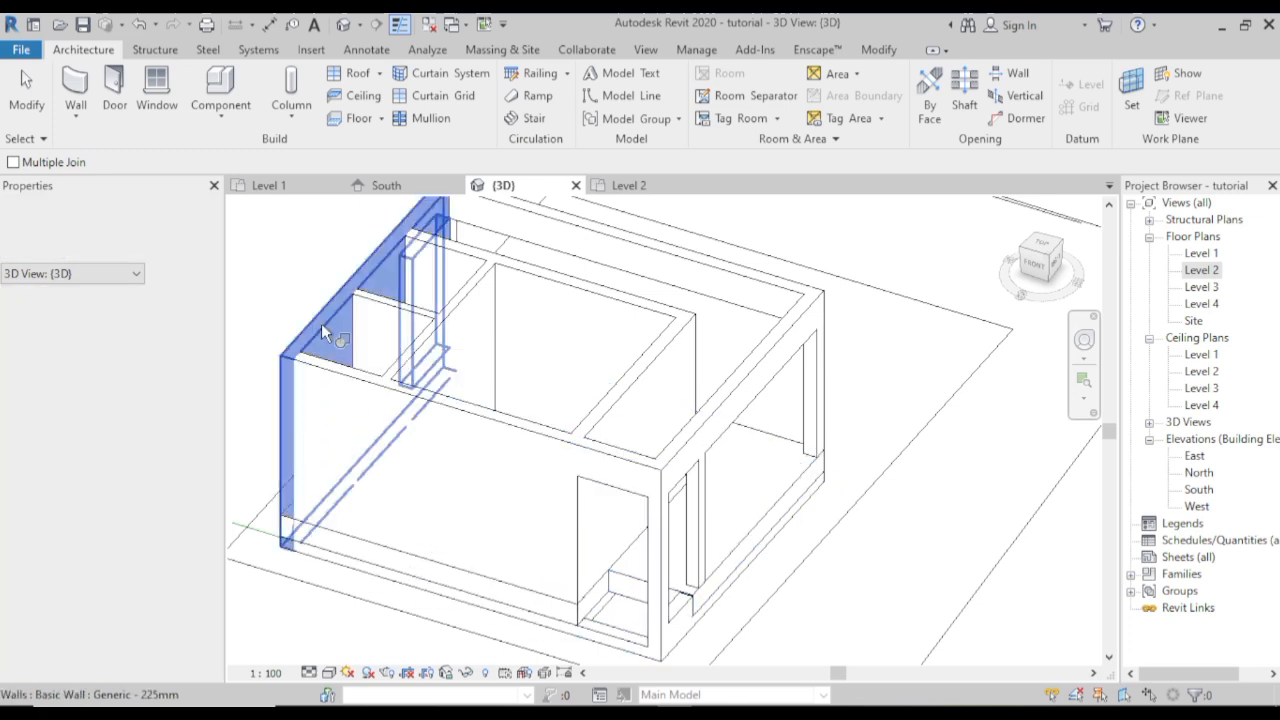
click(309, 537)
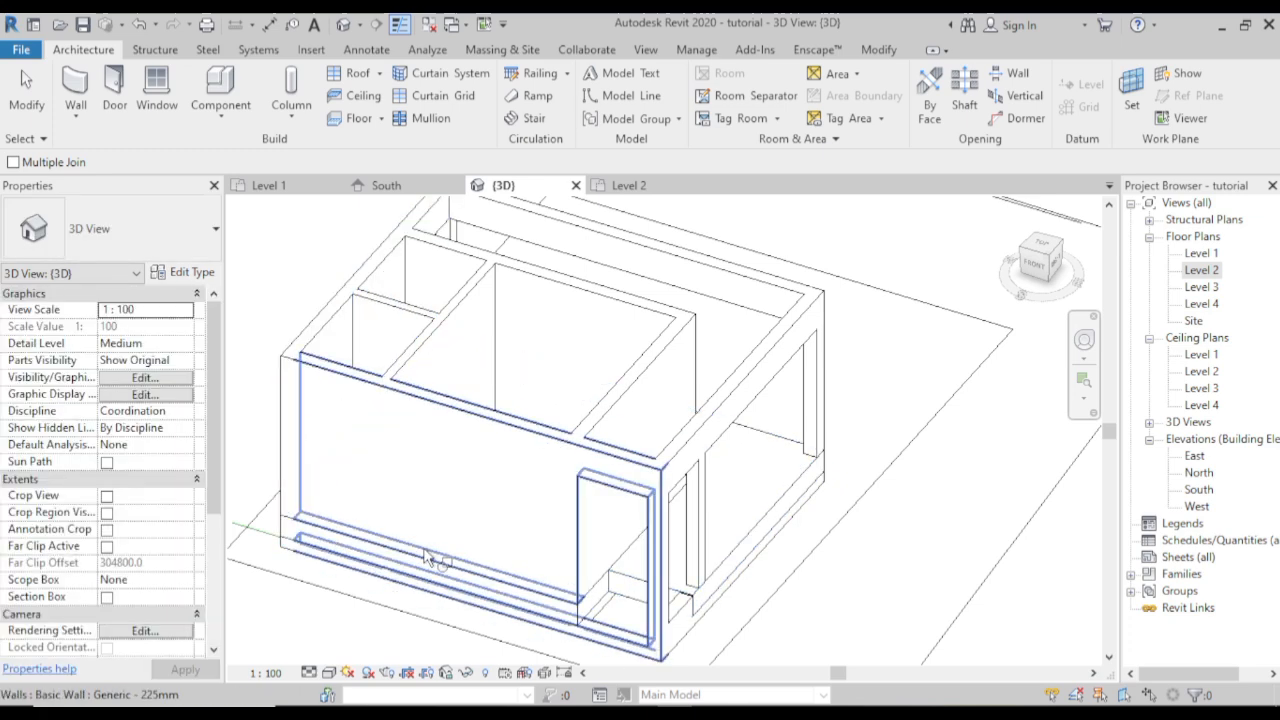
scroll(428, 557, down, 5)
scroll(652, 560, down, 2)
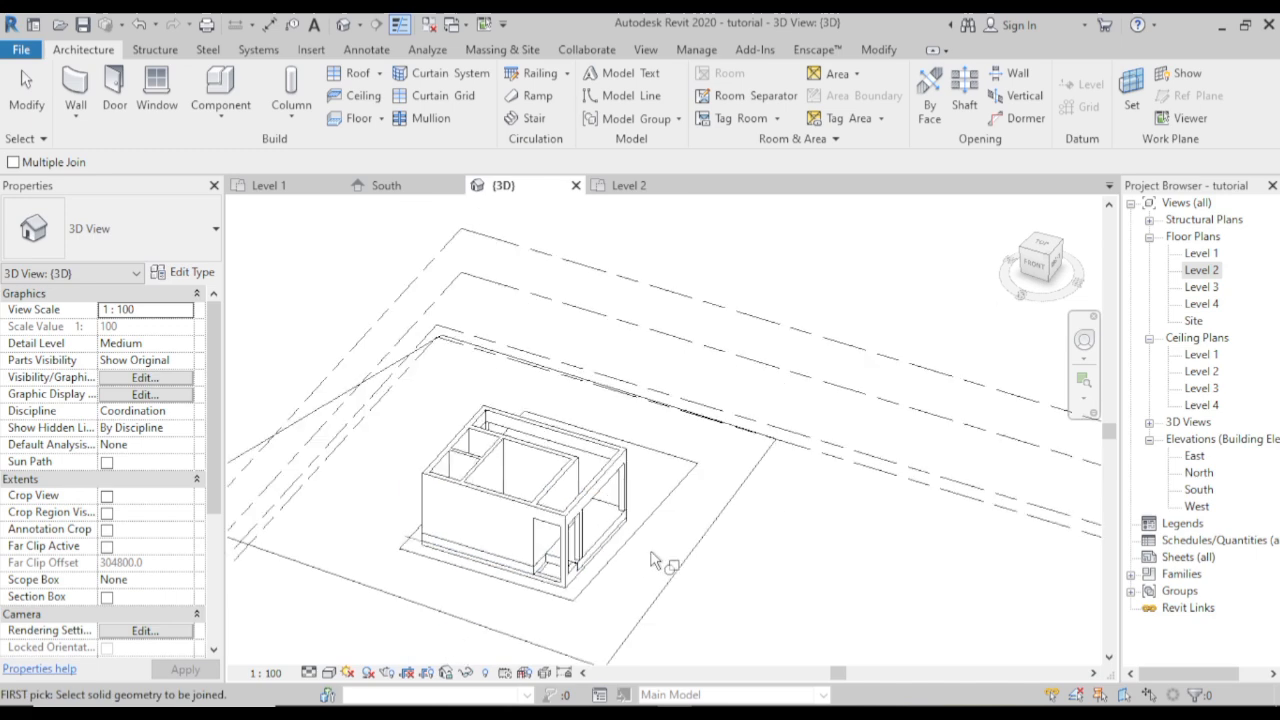
right_click(770, 528)
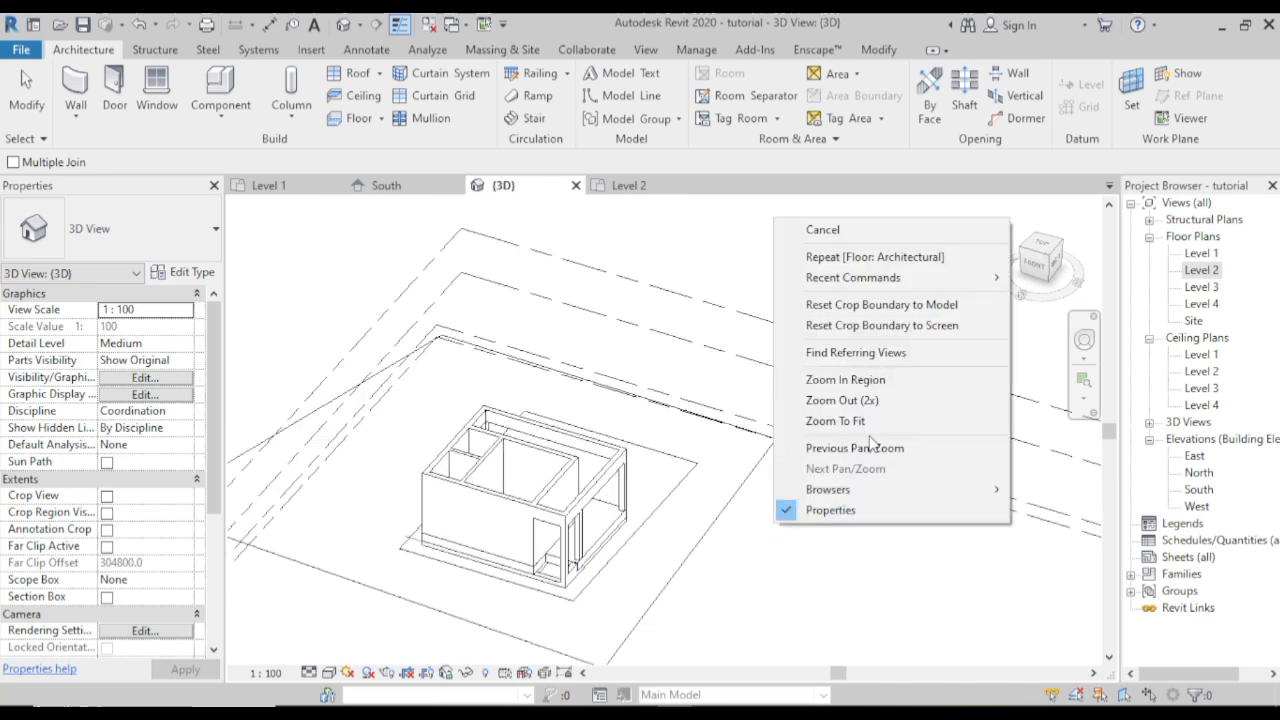
click(905, 242)
right_click(865, 471)
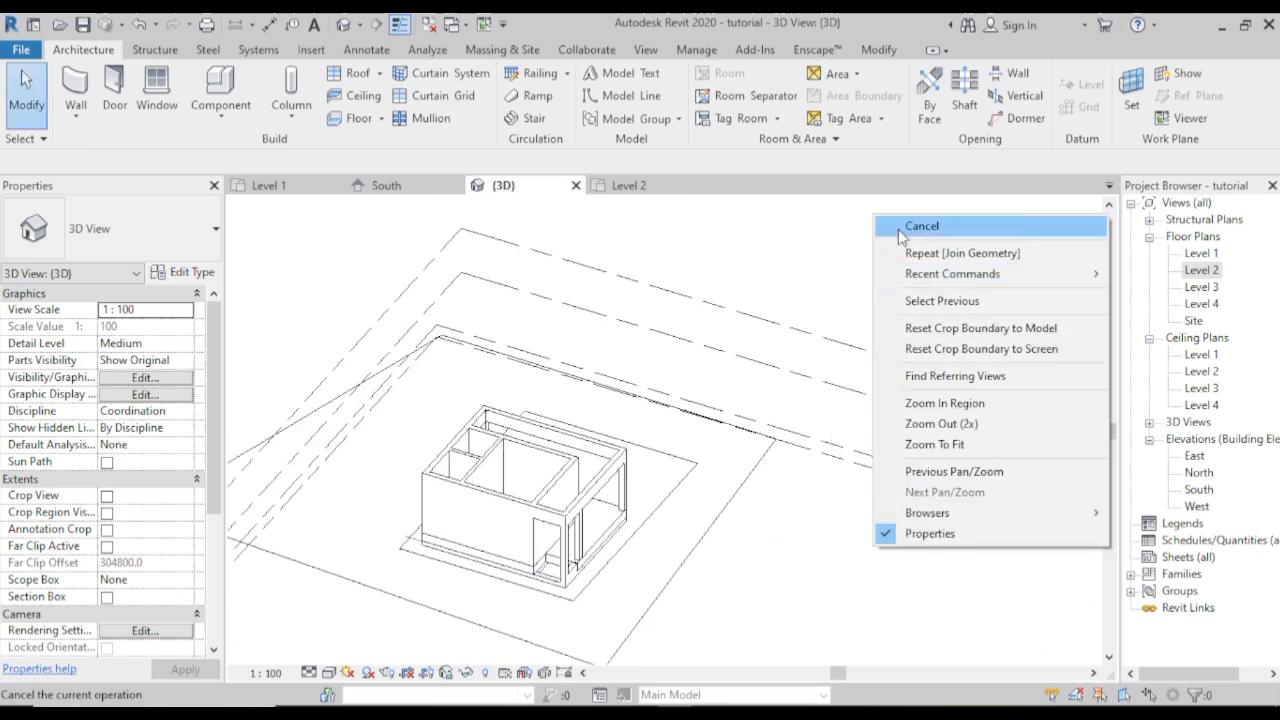
click(905, 226)
- In the Level 1 floor plan, start a stair from Level 1 to Level 2 using the Cast-In-Place Monolithic Stair type
click(648, 188)
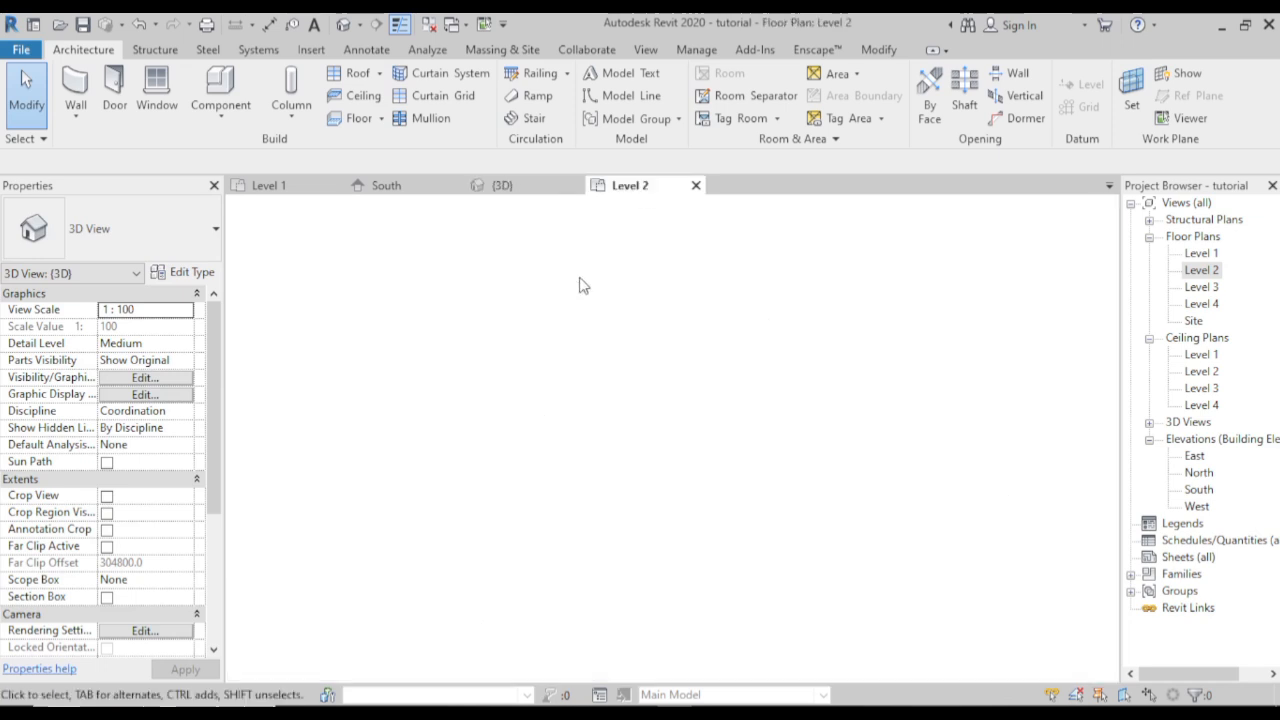
scroll(840, 475, up, 2)
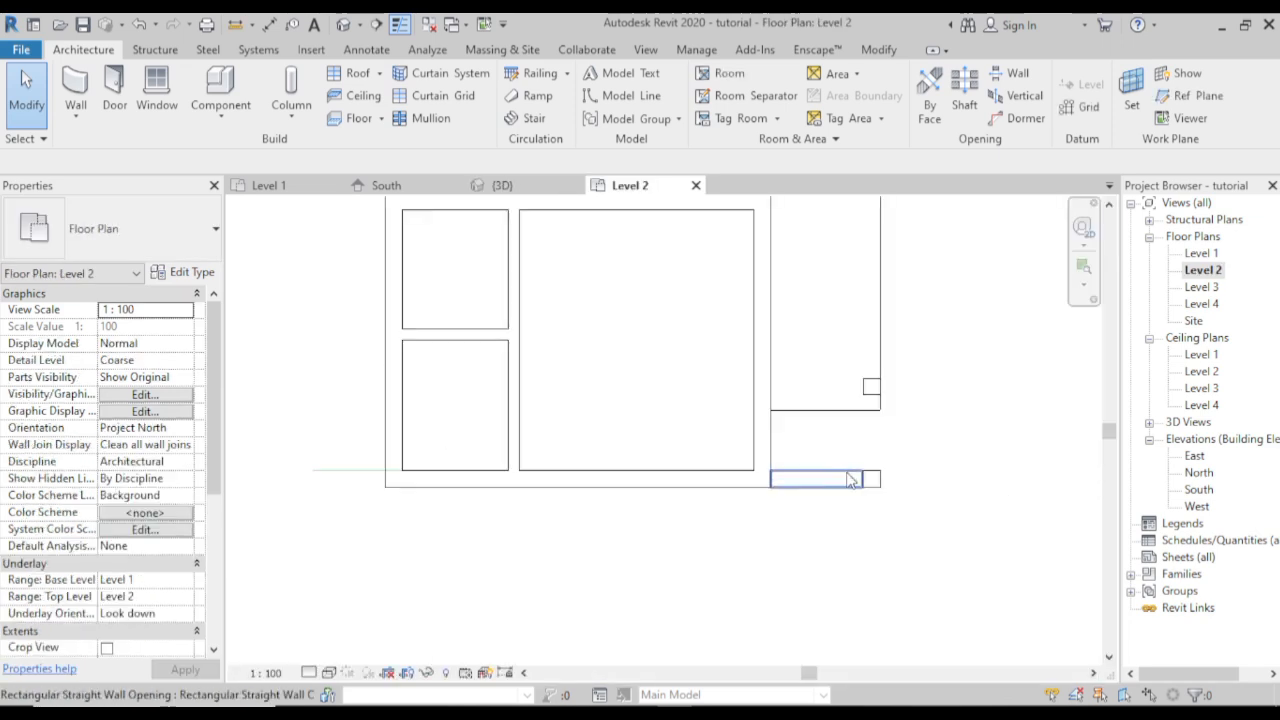
click(303, 188)
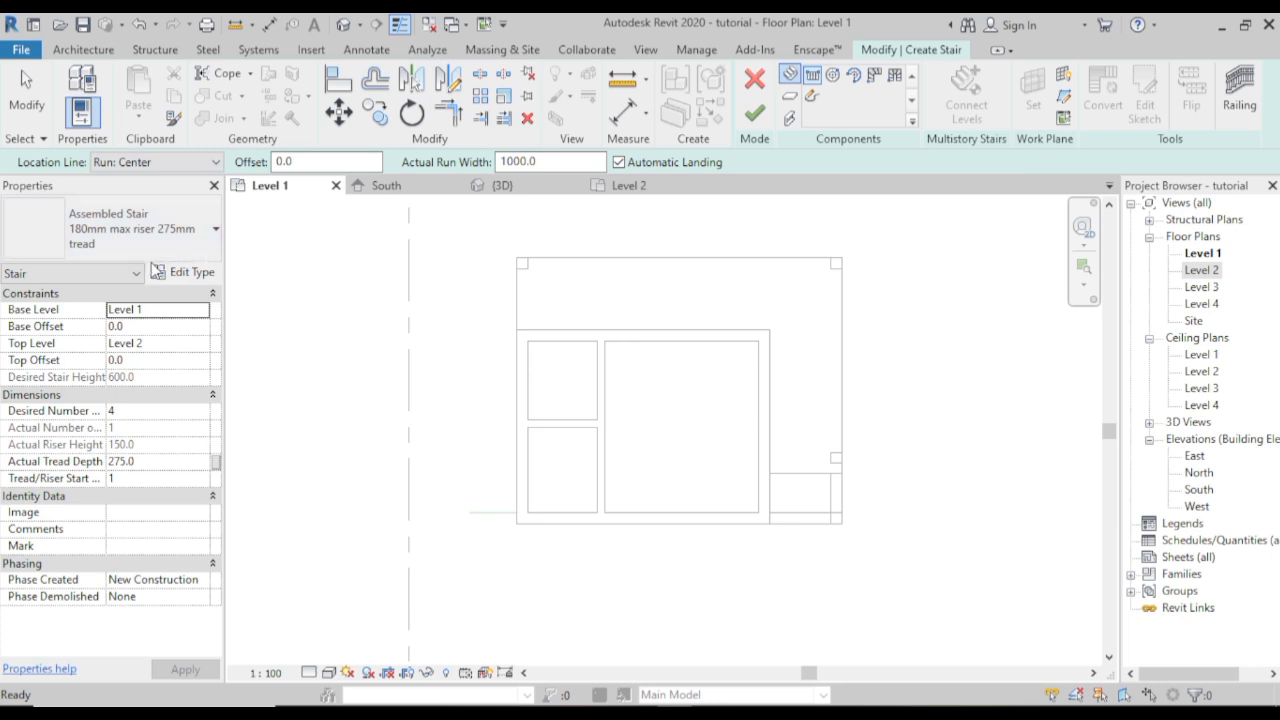
click(215, 229)
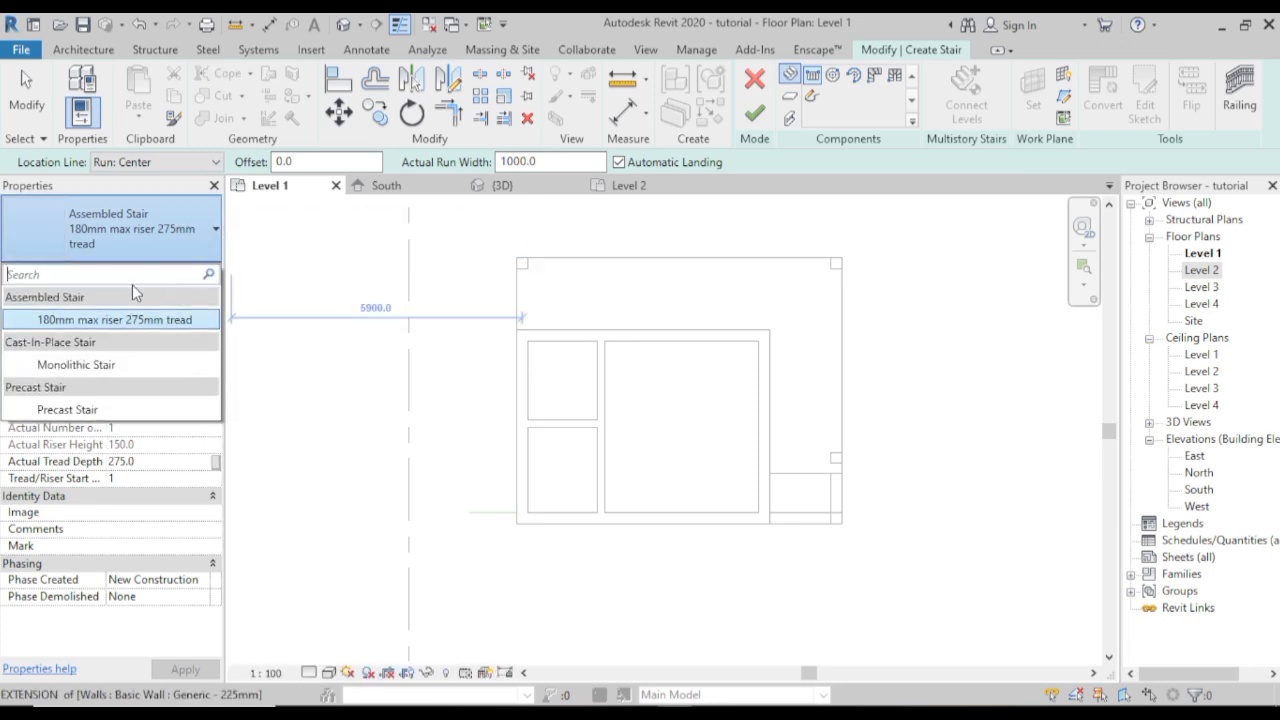
click(100, 365)
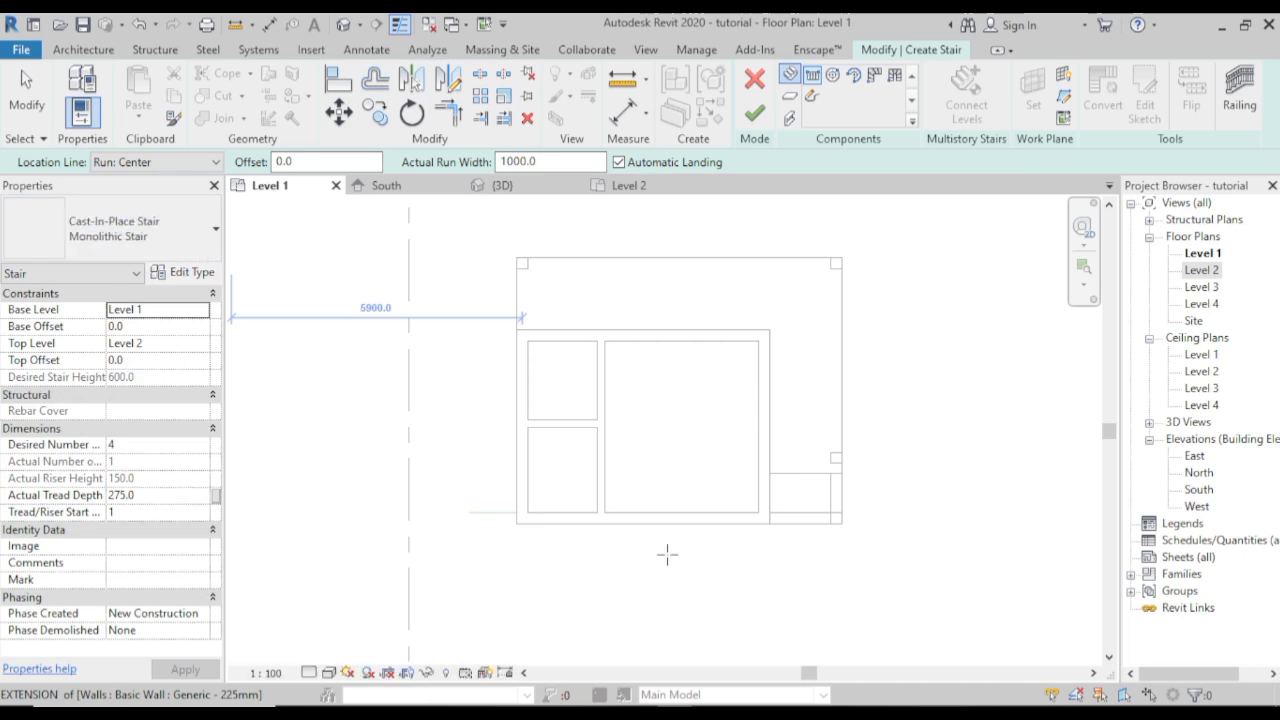
- Draw a straight four-riser run from the midpoint of the entrance opening's outer edge to the floor notch's inner edge, and check it in 3D
scroll(826, 560, up, 5)
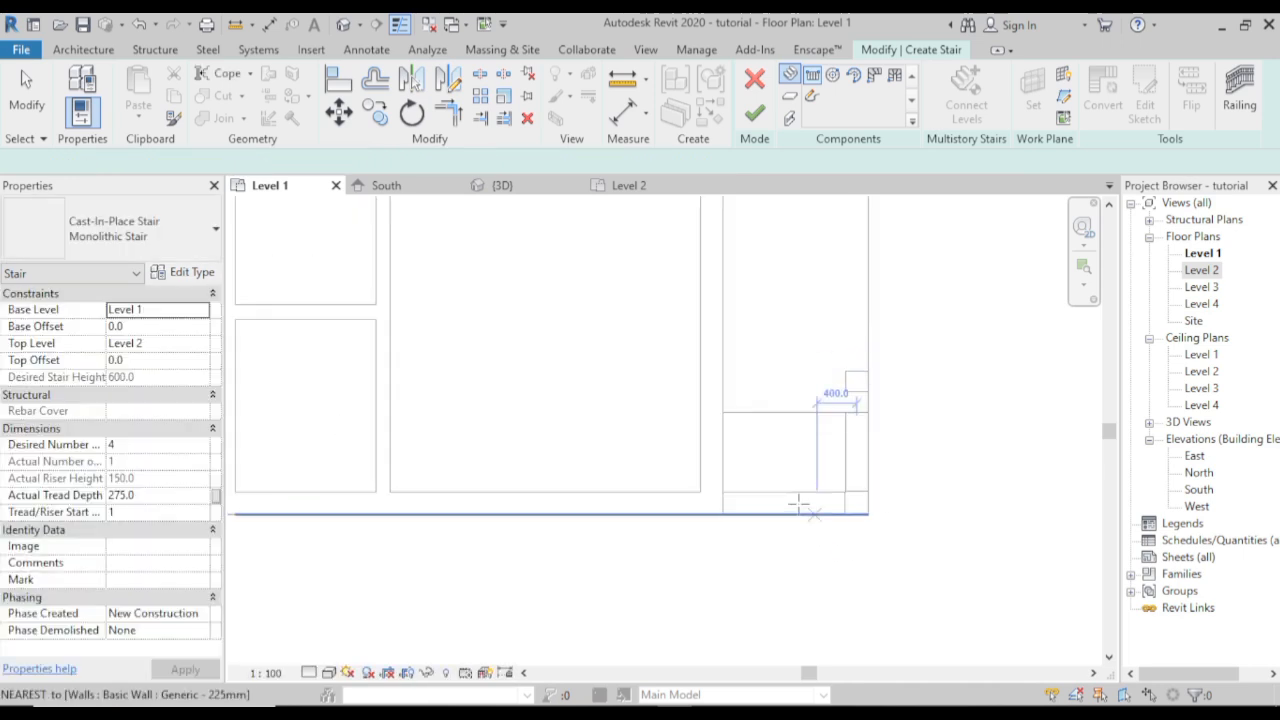
scroll(814, 514, up, 1)
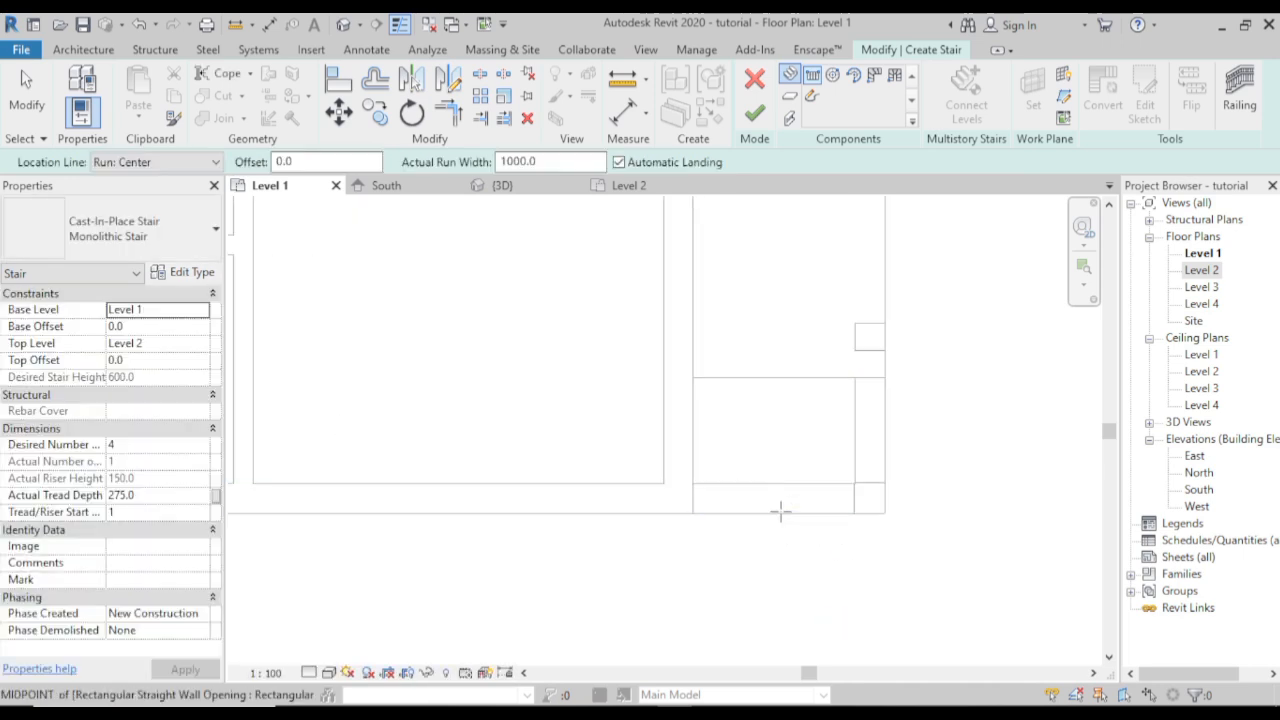
click(780, 513)
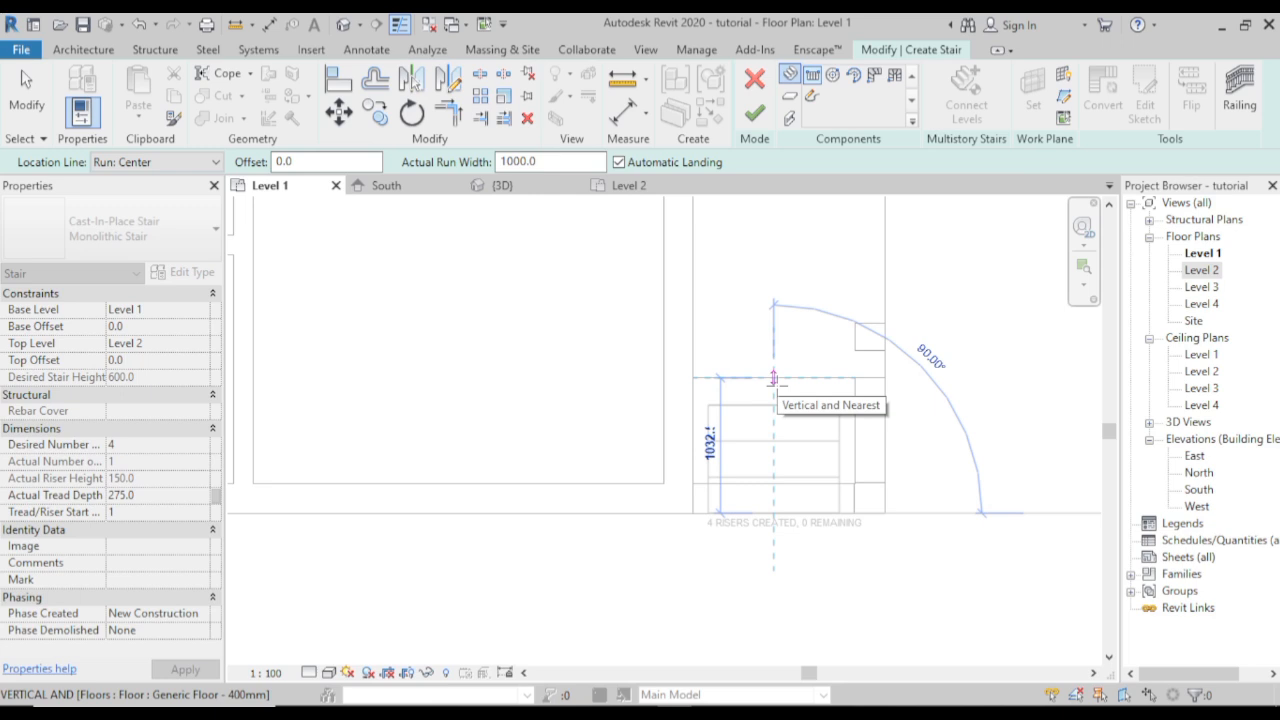
click(773, 379)
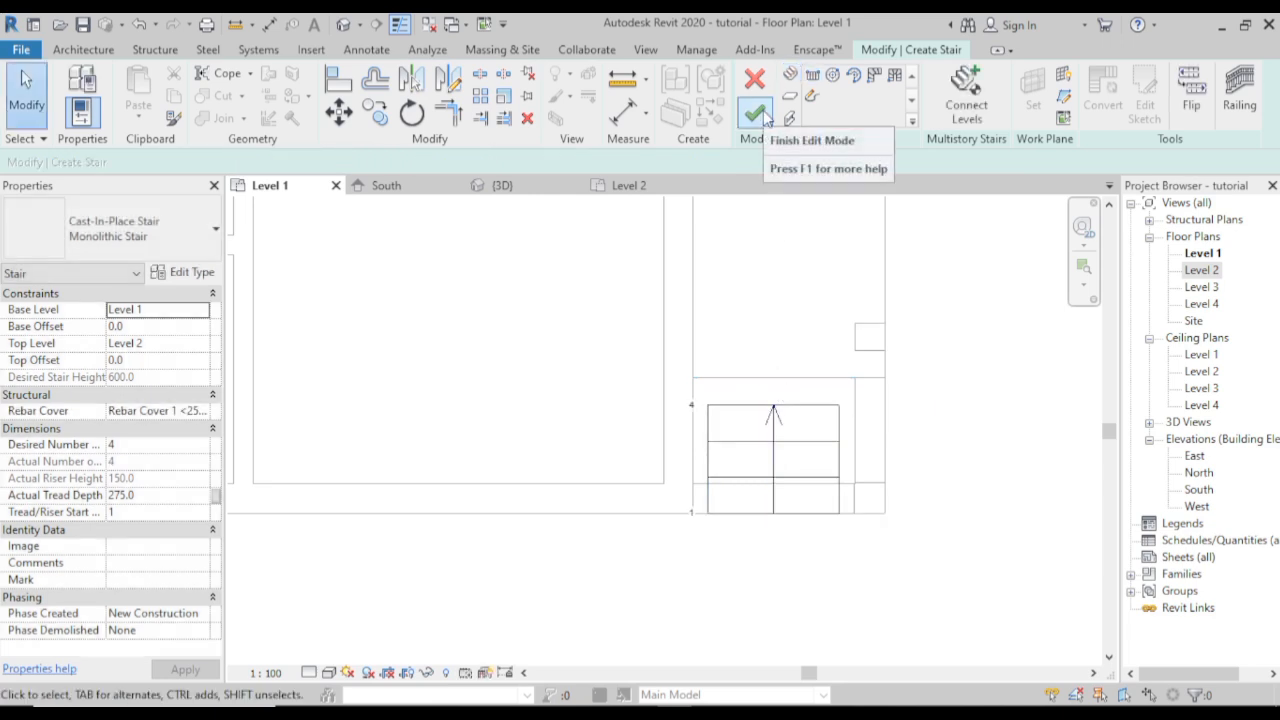
click(549, 190)
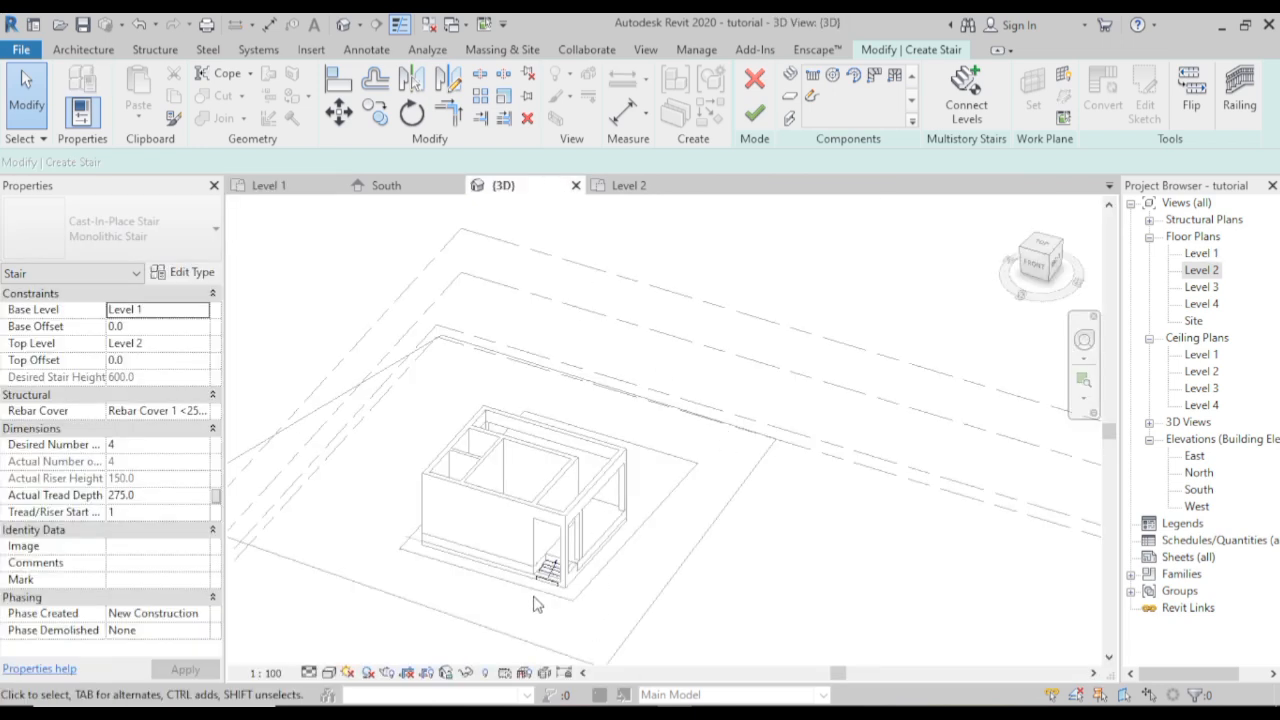
scroll(537, 604, up, 6)
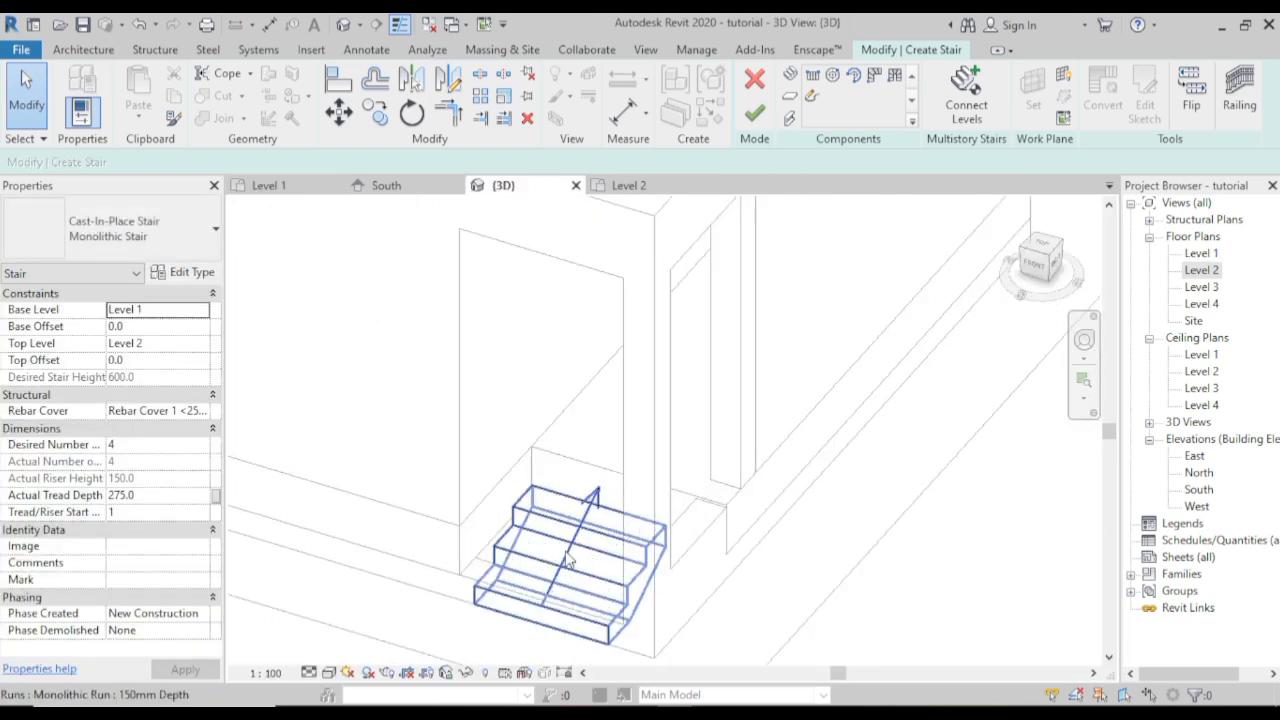
scroll(567, 562, down, 3)
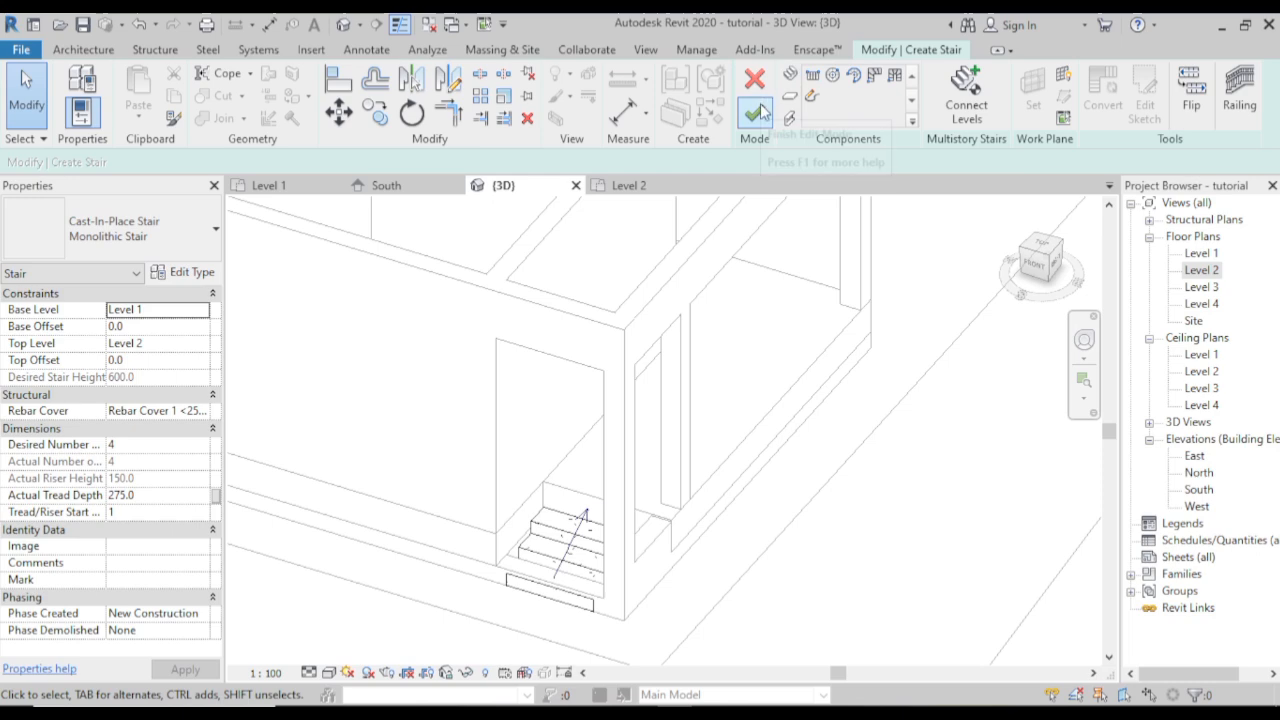
- Finish the entrance stair and reopen it for editing in the Level 1 floor plan
click(761, 112)
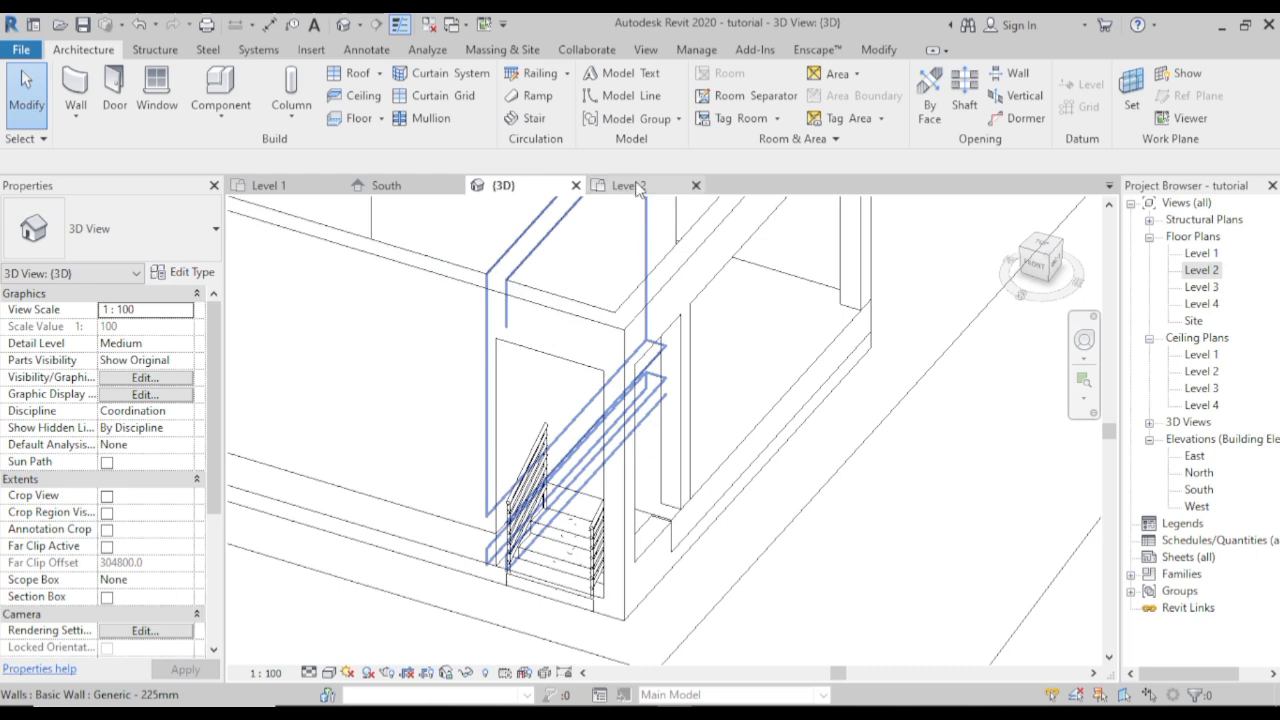
click(278, 187)
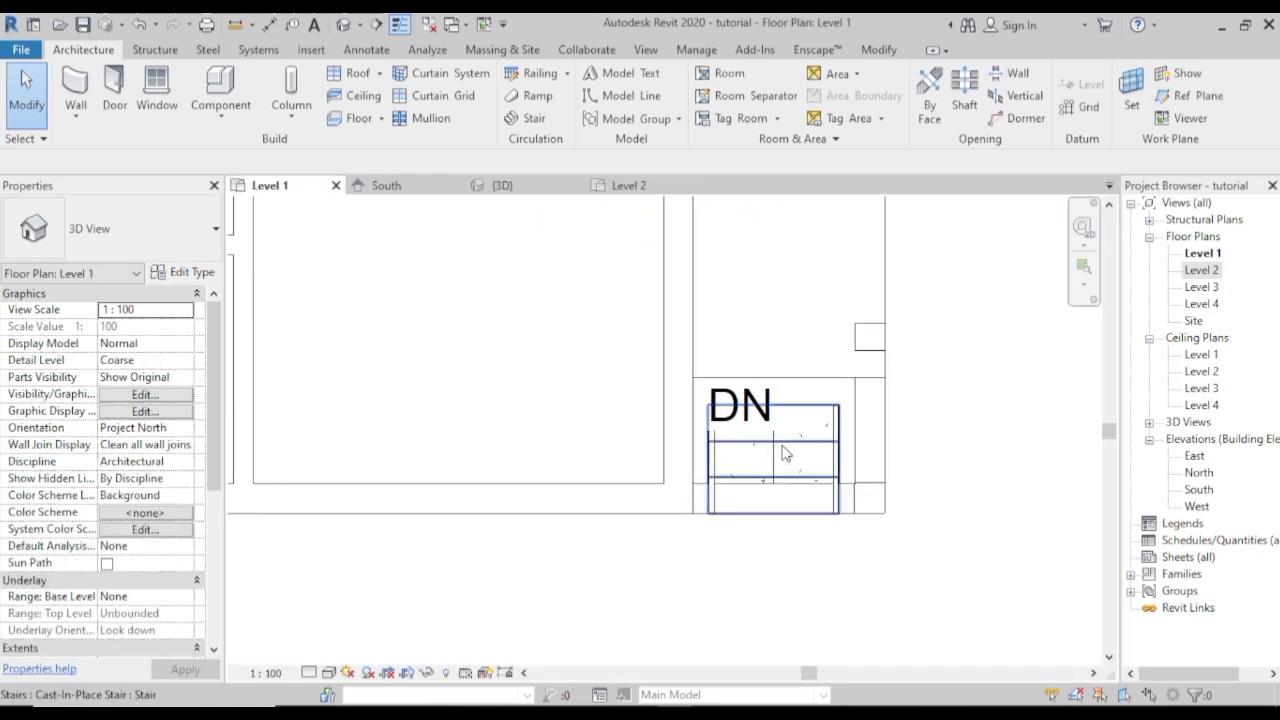
click(828, 410)
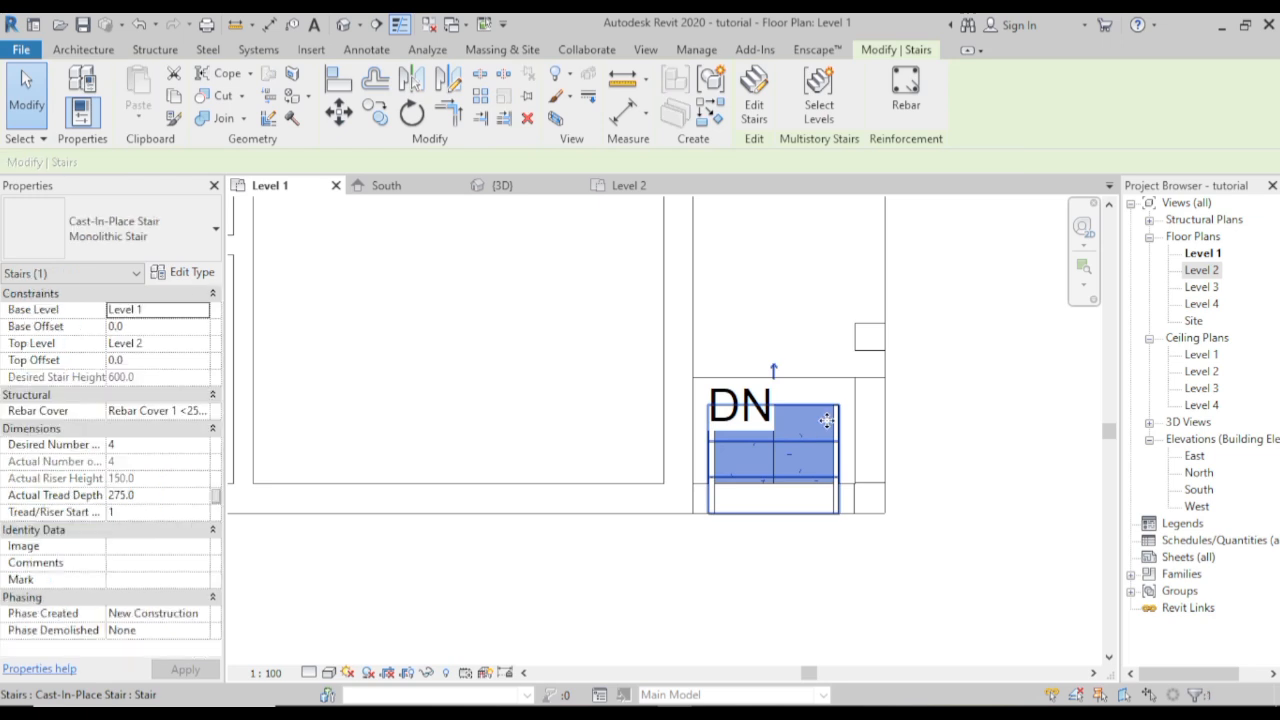
scroll(828, 418, up, 2)
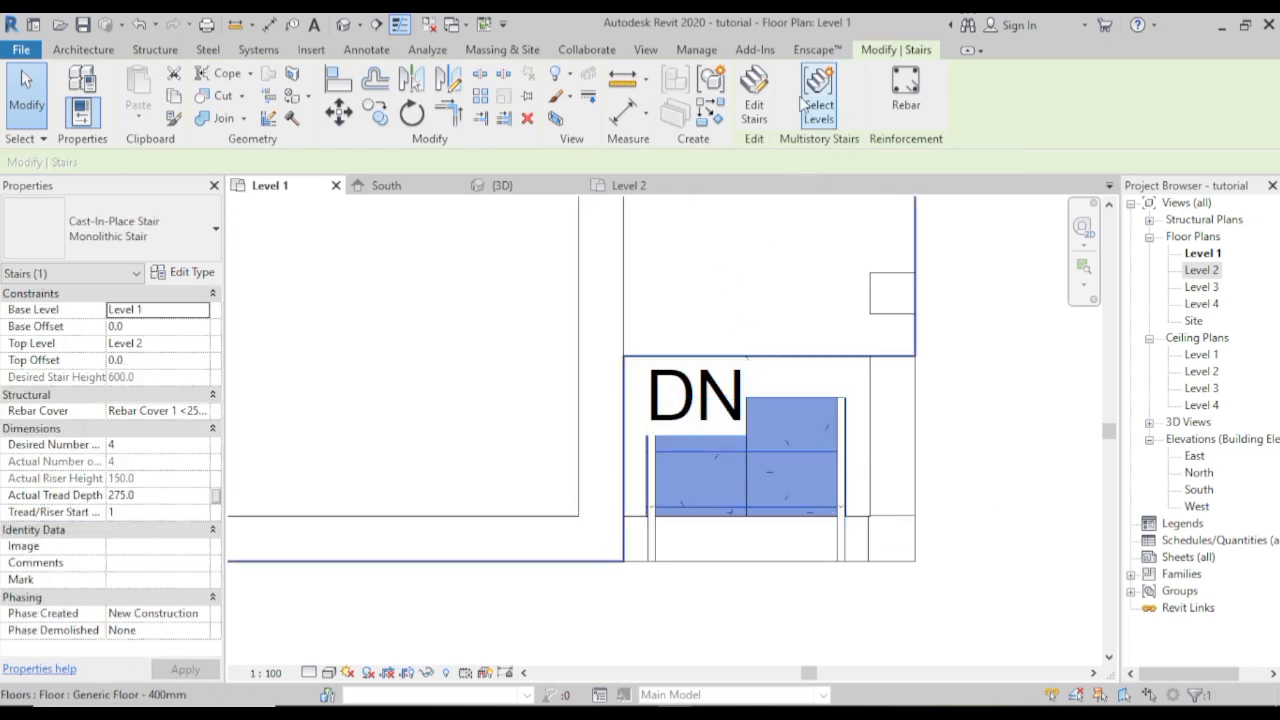
click(754, 97)
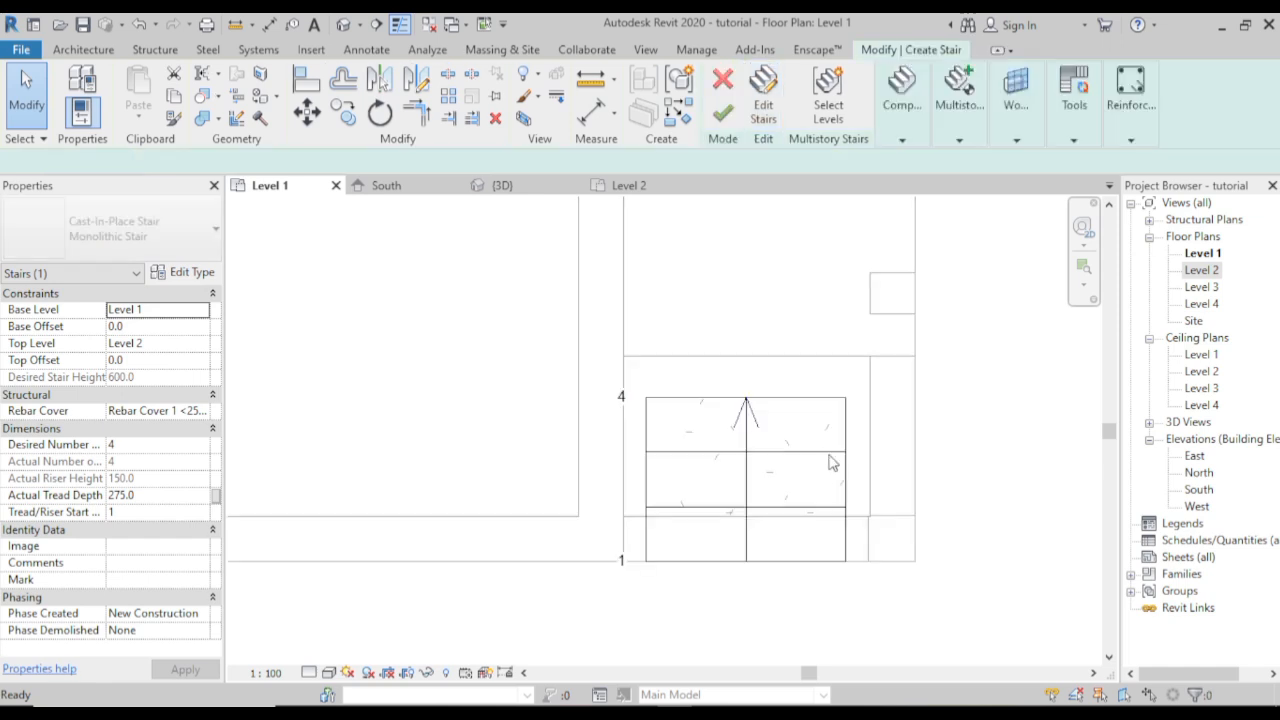
- Widen the stair run on both sides to the outer wall edges, giving a run width of 1460 mm
click(852, 478)
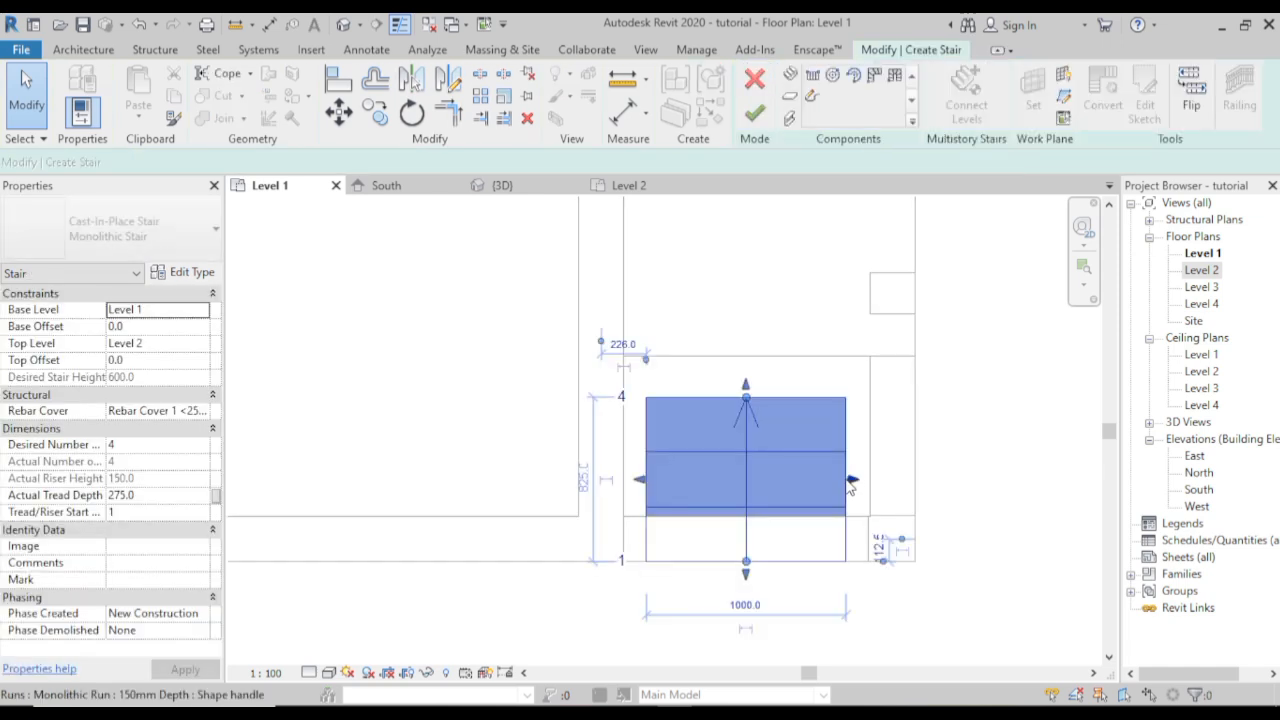
drag(852, 479, 914, 480)
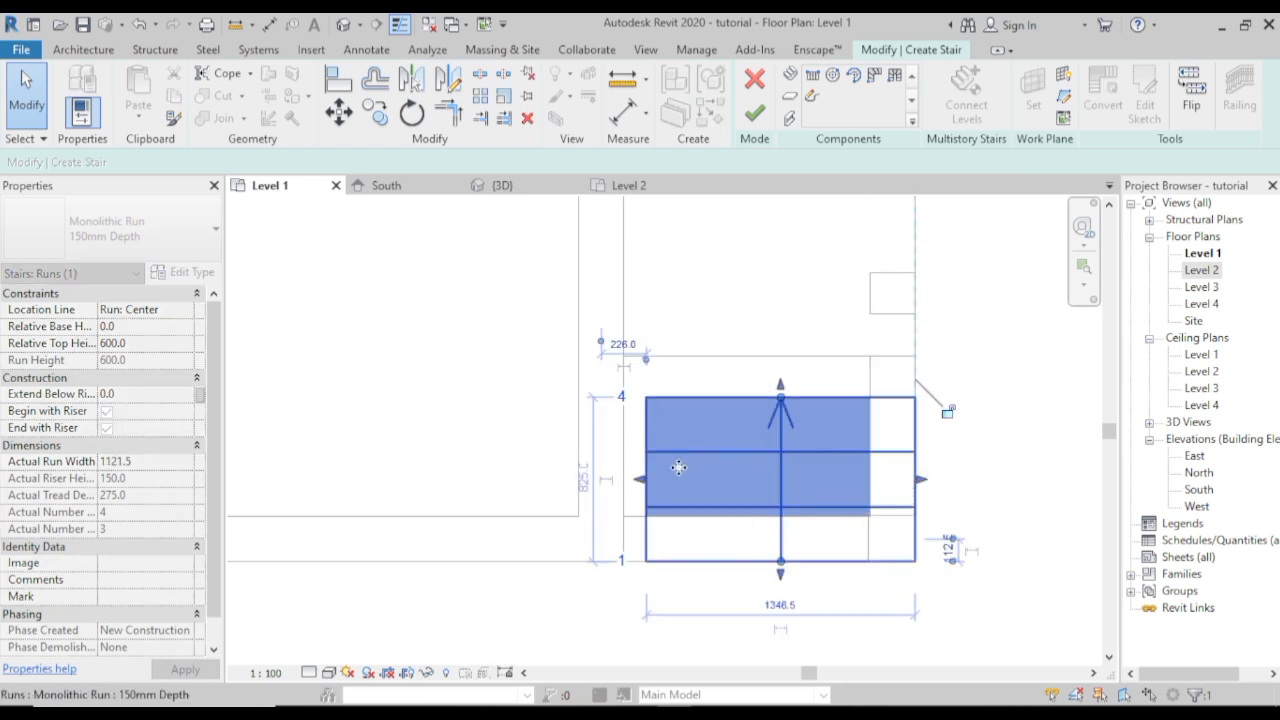
mouse_move(643, 484)
mouse_down()
mouse_move(620, 472)
mouse_move(635, 482)
mouse_up()
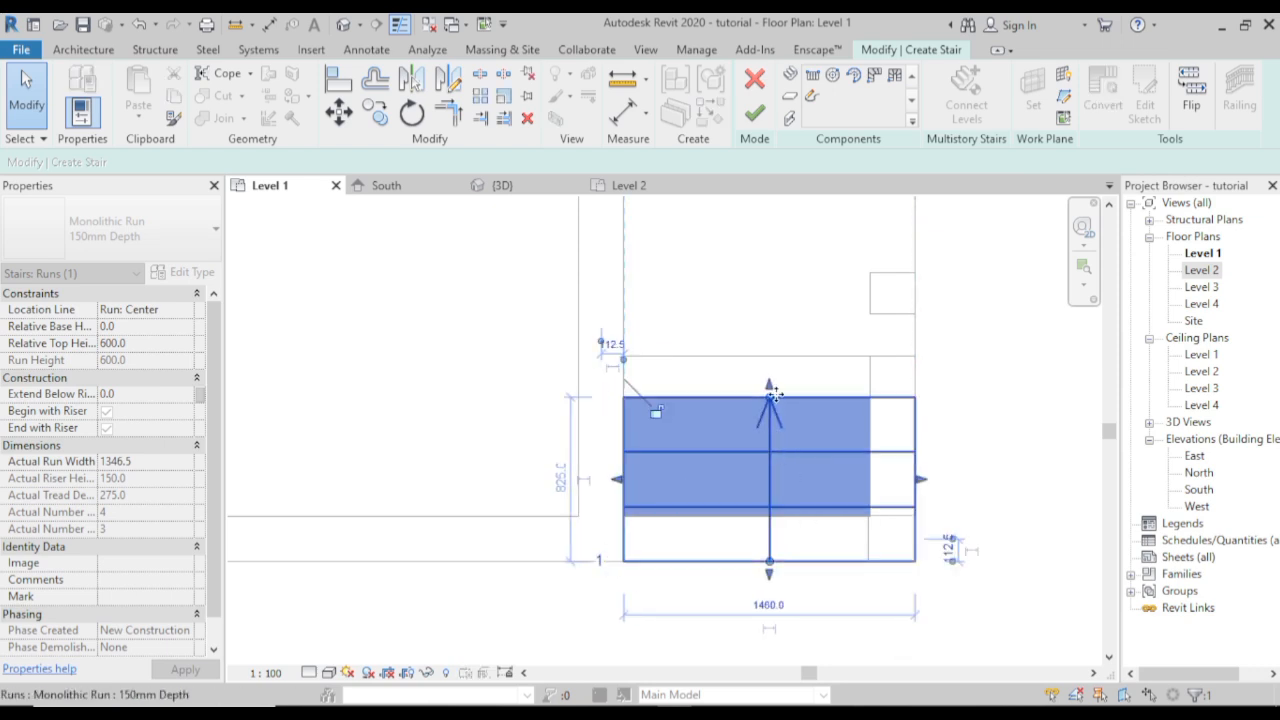
- Extend the upper end of the stair run by one tread to a length of 1100 mm and finish editing
drag(773, 399, 769, 356)
drag(801, 398, 801, 398)
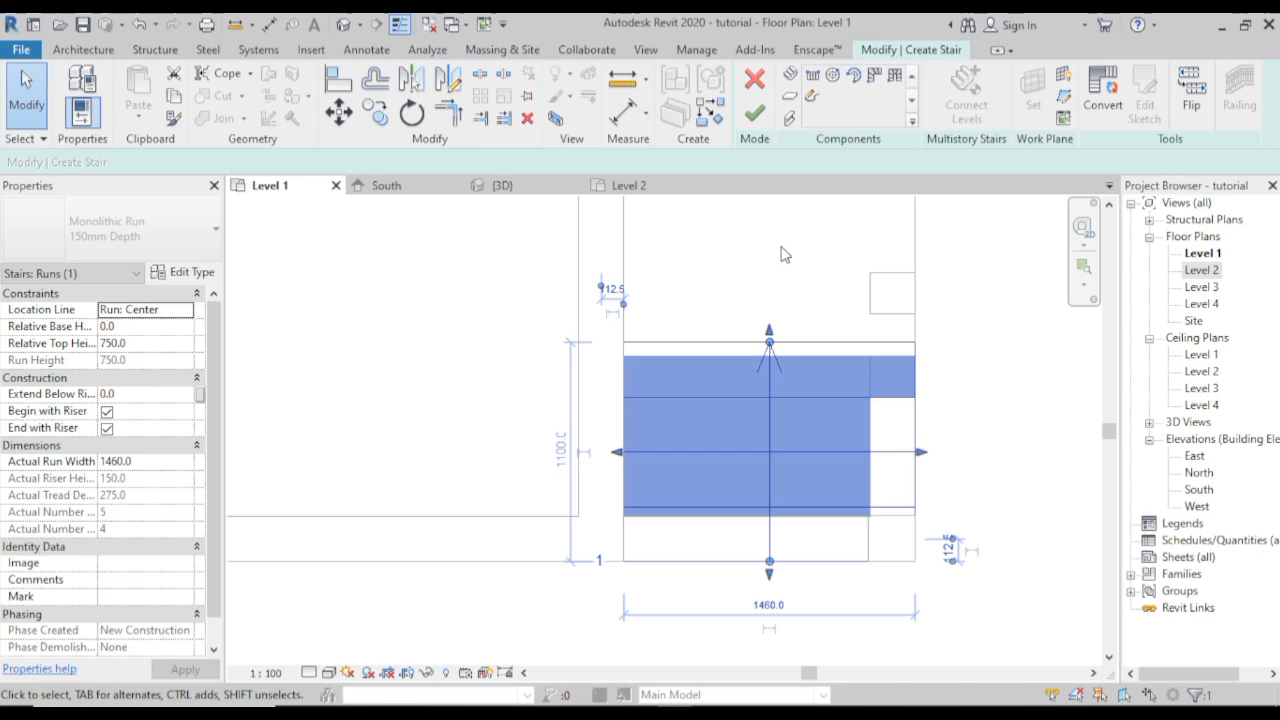
click(754, 112)
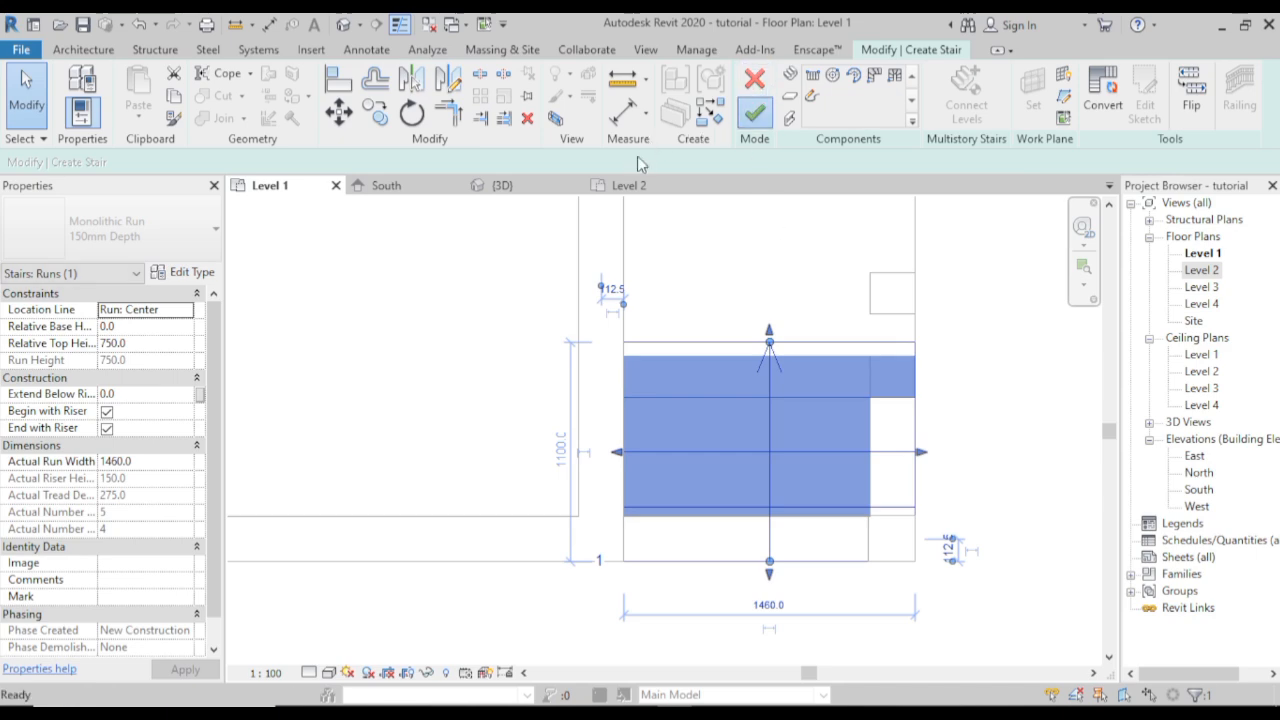
- Examine the widened stair and its railings at the building corner in the 3D view
click(505, 186)
scroll(595, 505, up, 4)
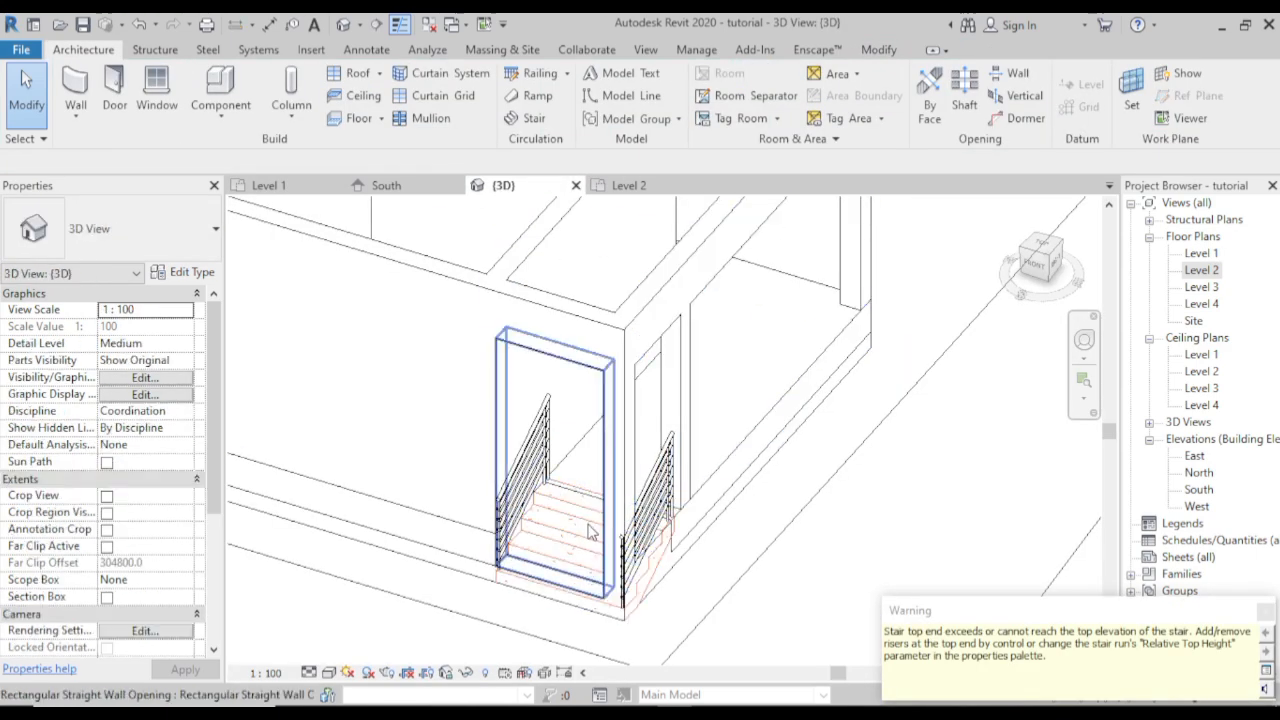
middle_drag(622, 482, 614, 451)
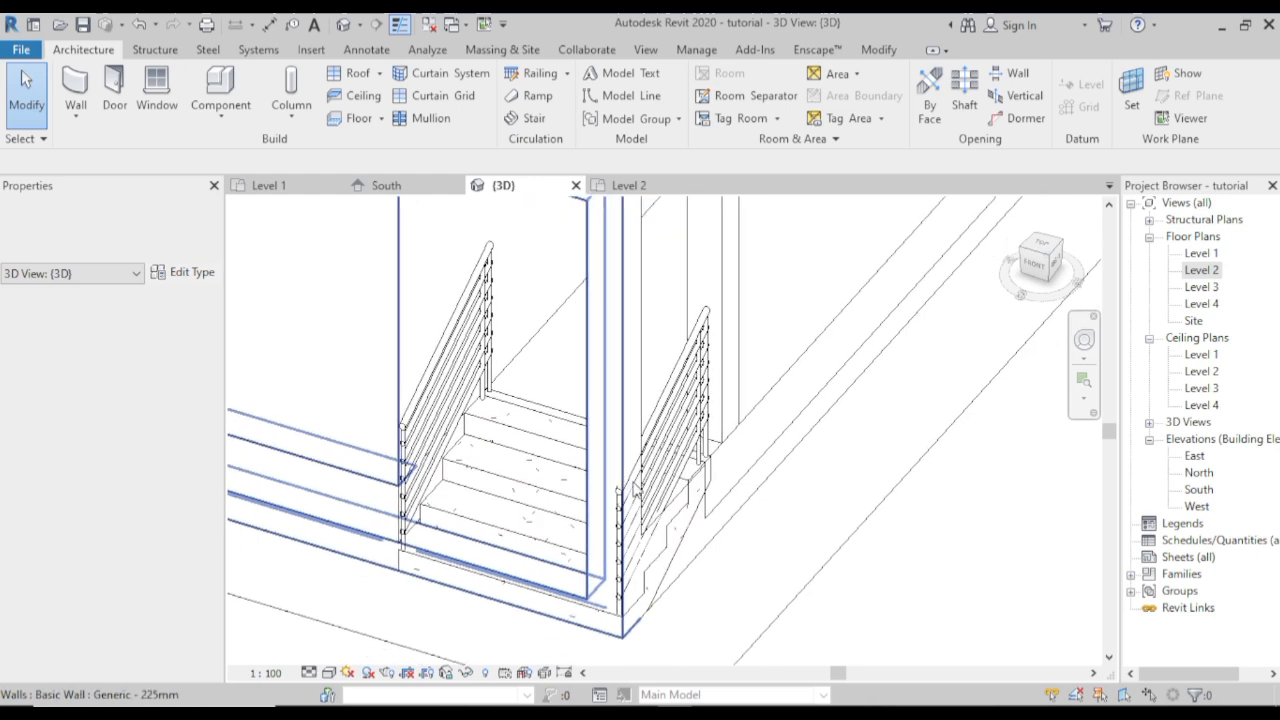
scroll(688, 483, up, 2)
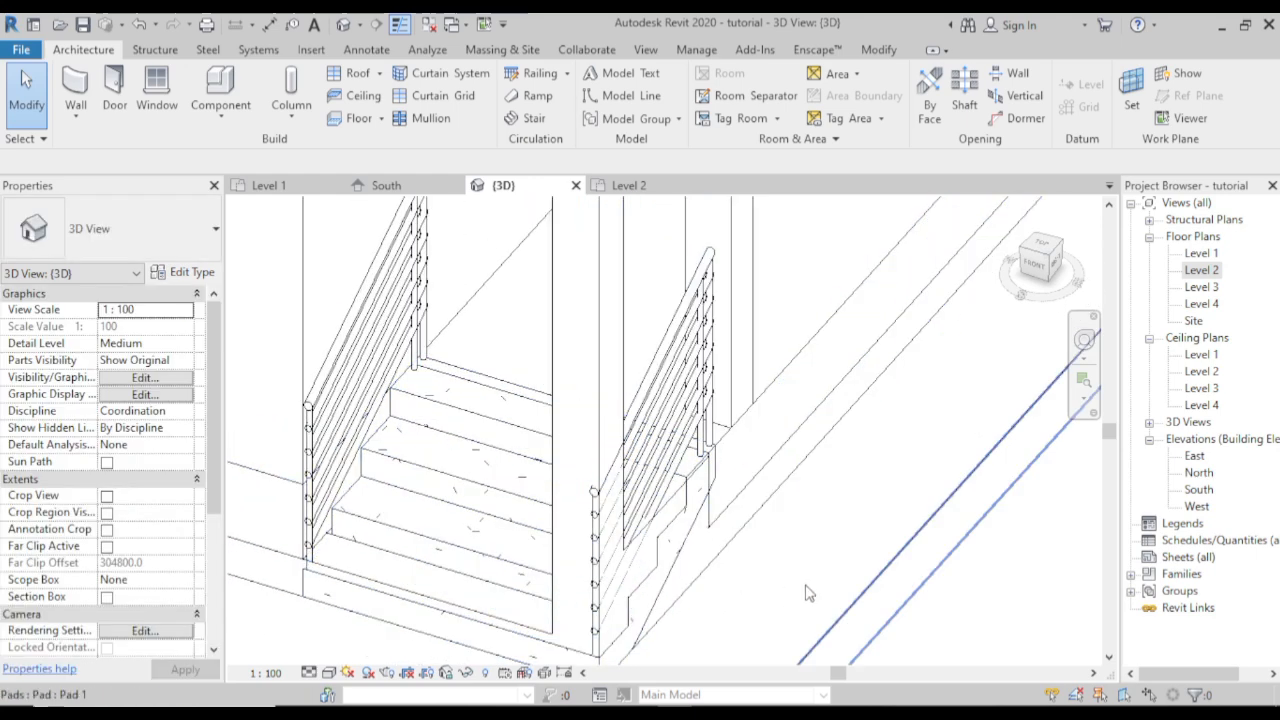
scroll(783, 585, down, 2)
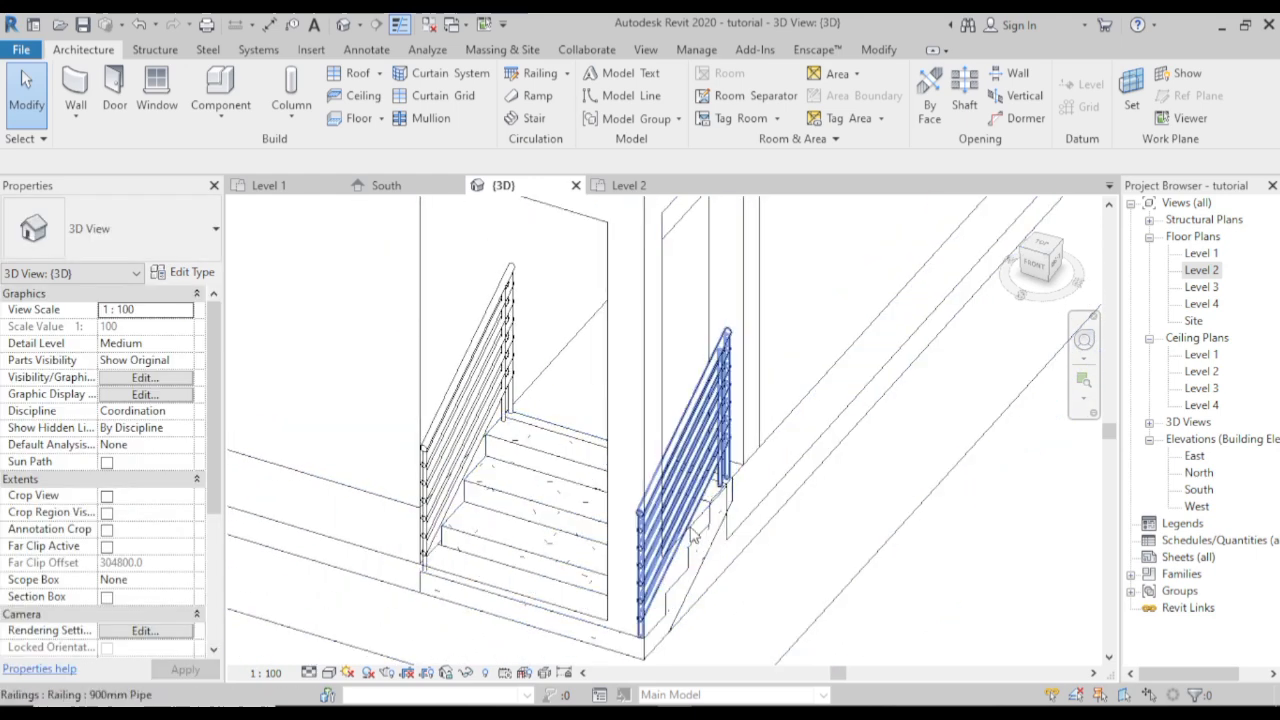
scroll(710, 420, up, 2)
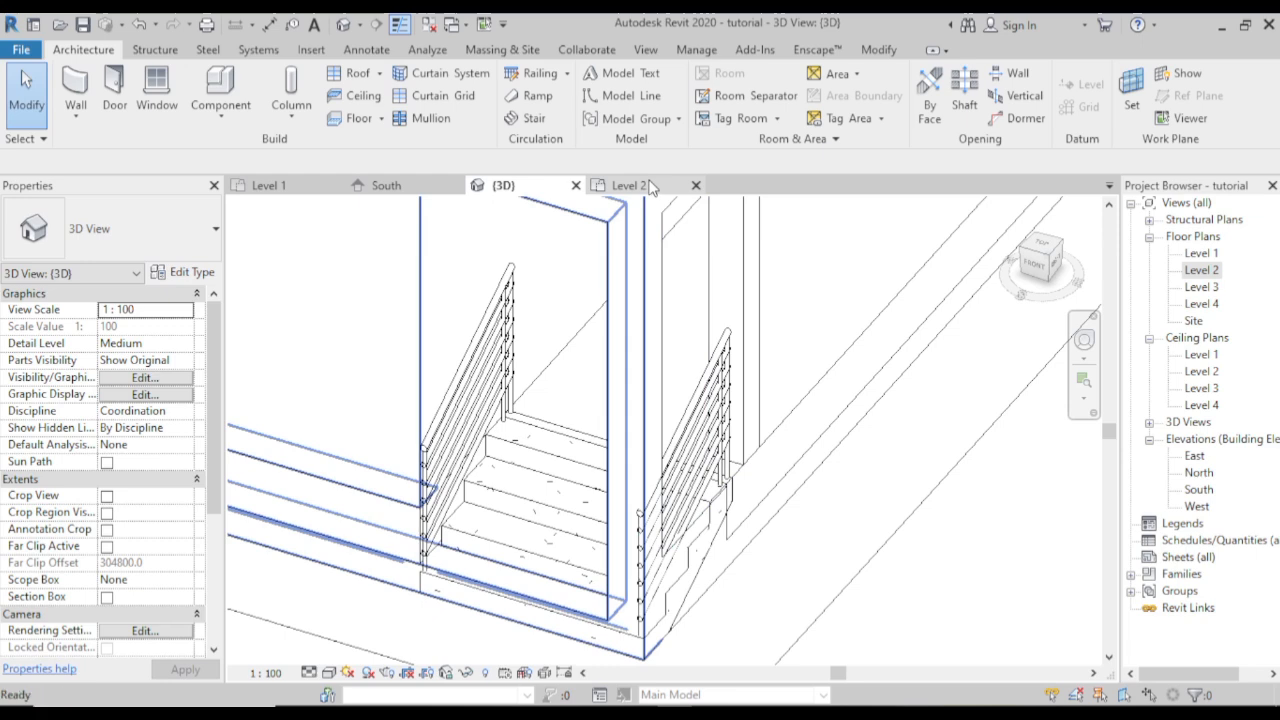
- Edit the stair in the Level 2 floor plan, narrowing its run from the outer side to about 1384 mm
click(632, 185)
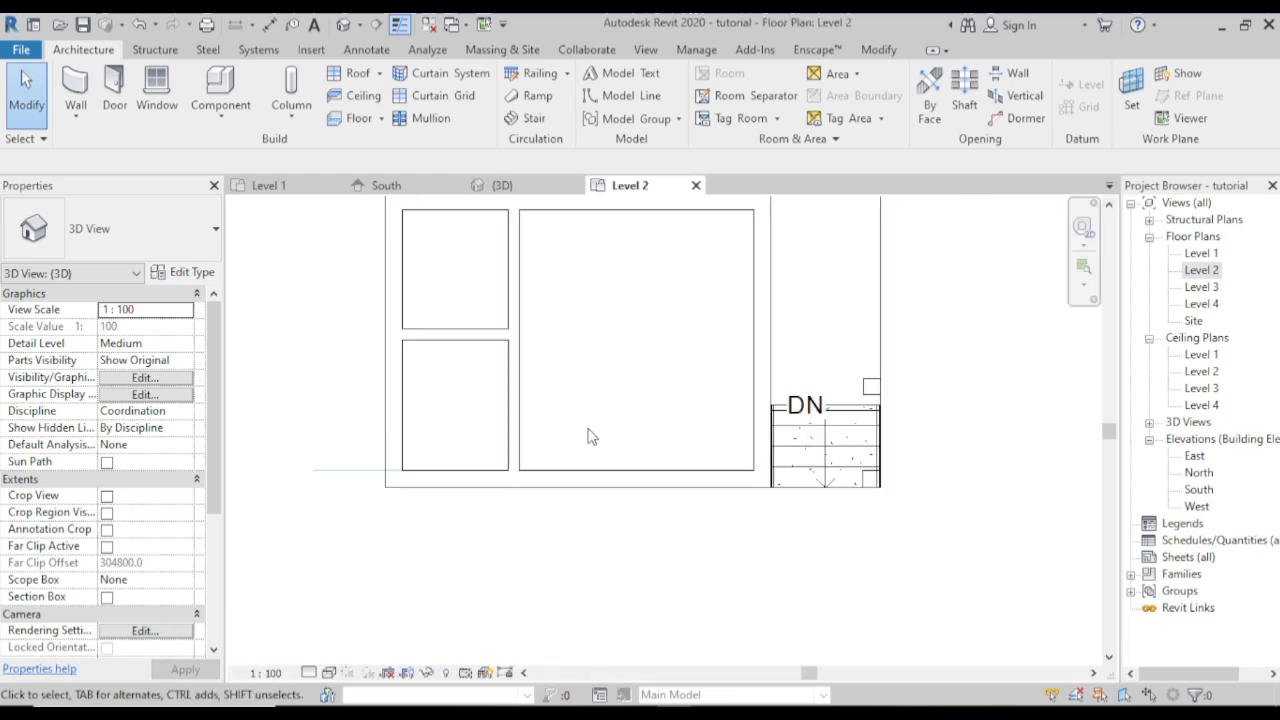
click(870, 437)
scroll(880, 435, up, 3)
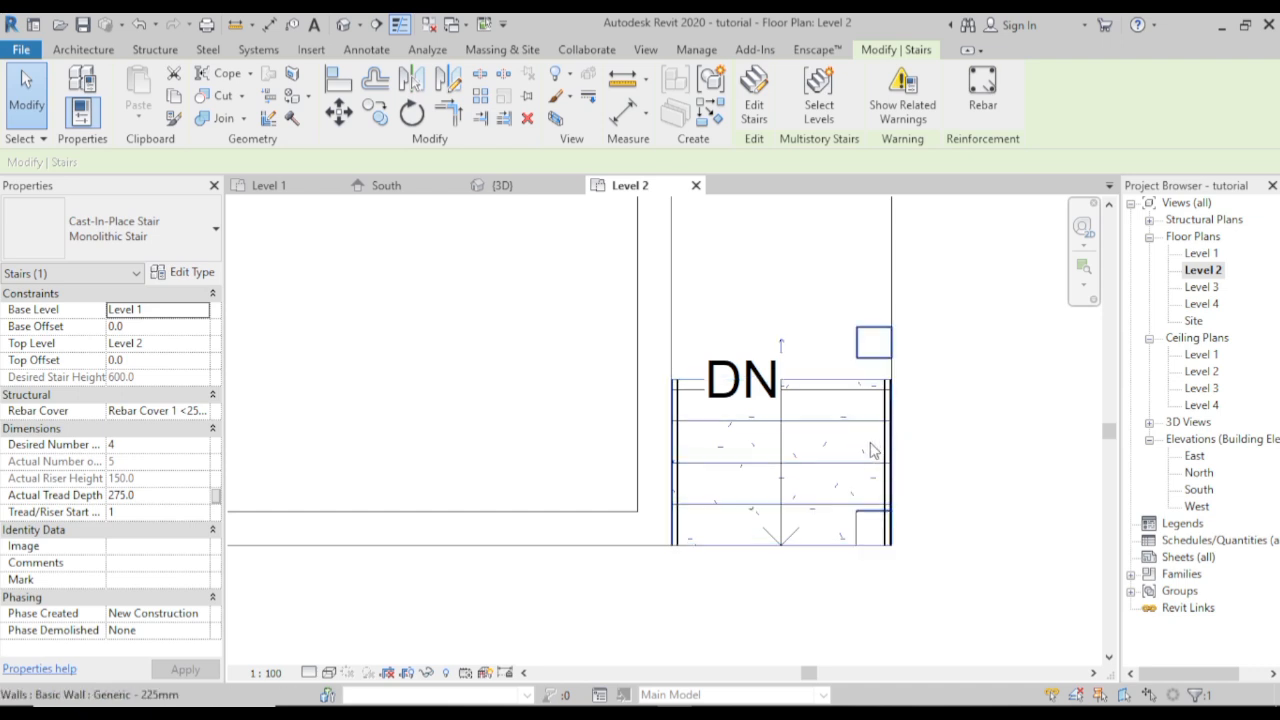
key(Escape)
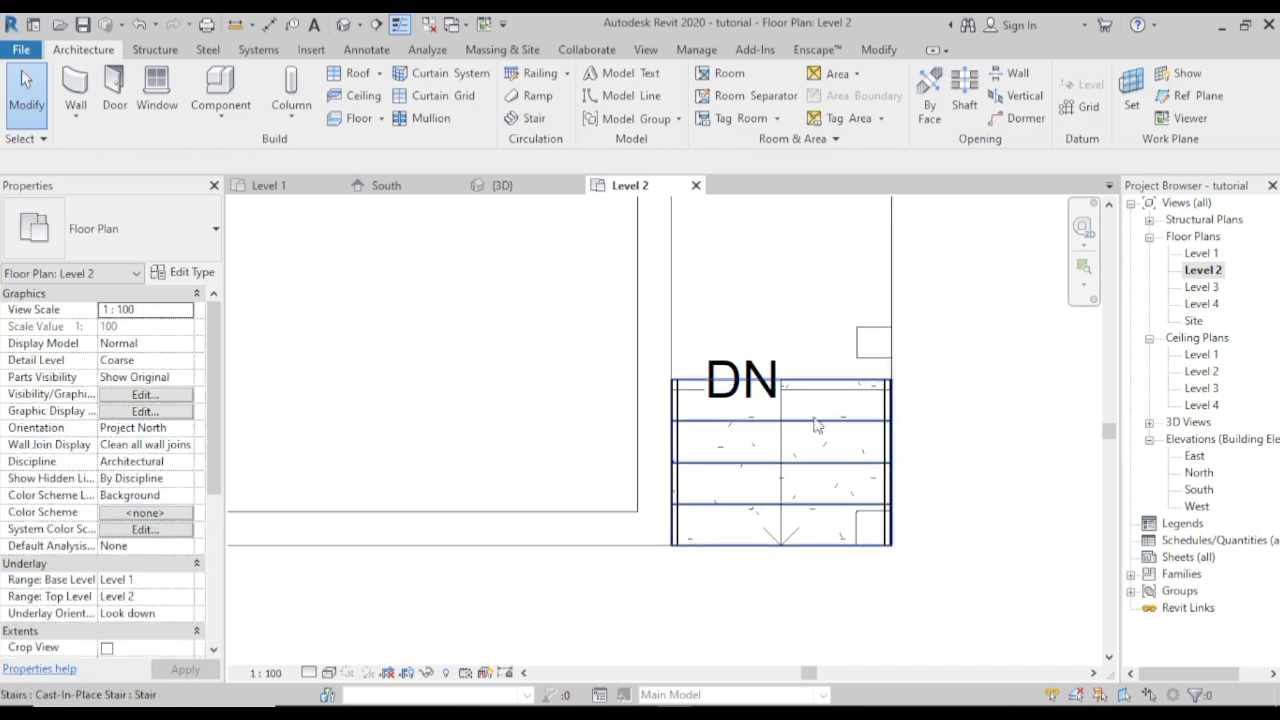
click(817, 430)
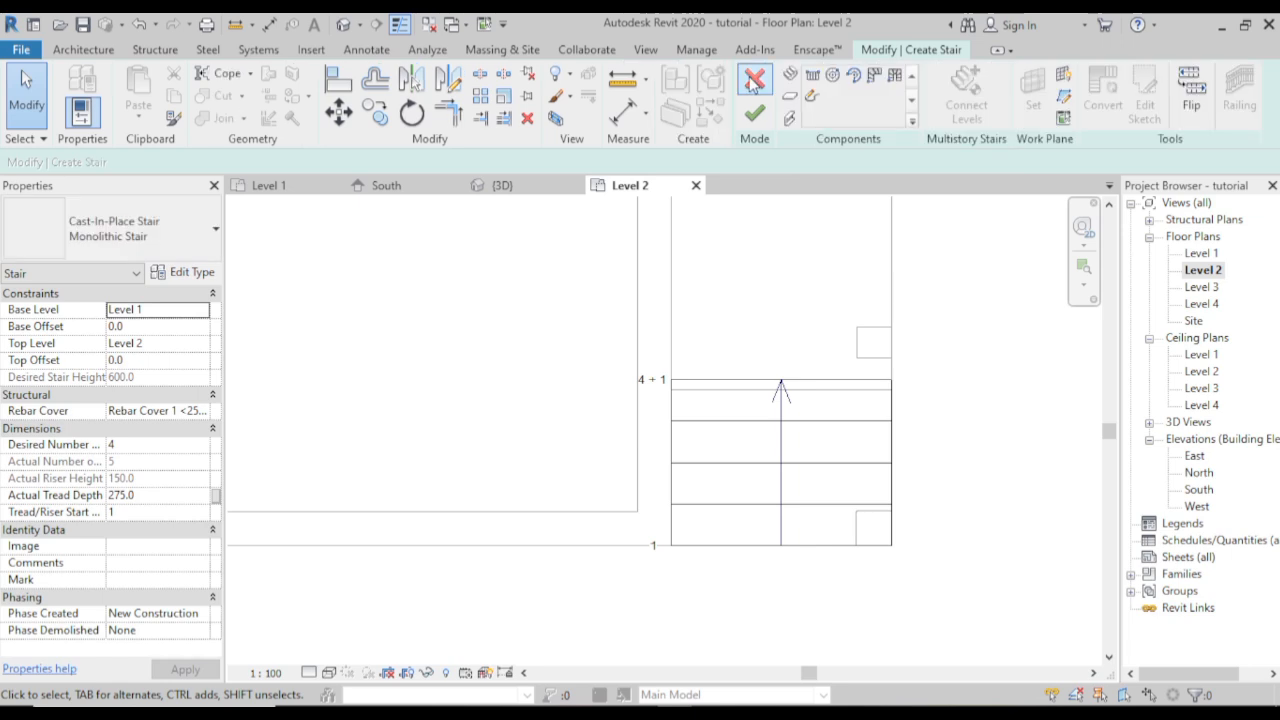
click(897, 465)
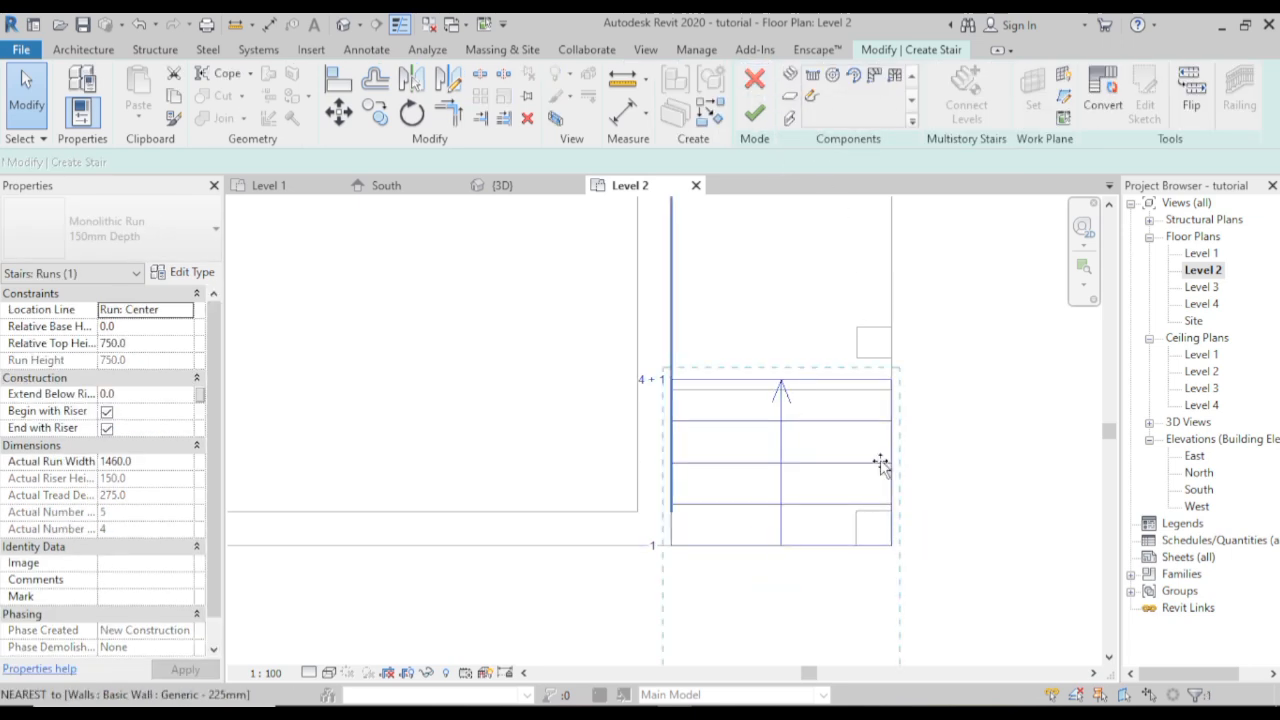
drag(880, 465, 879, 465)
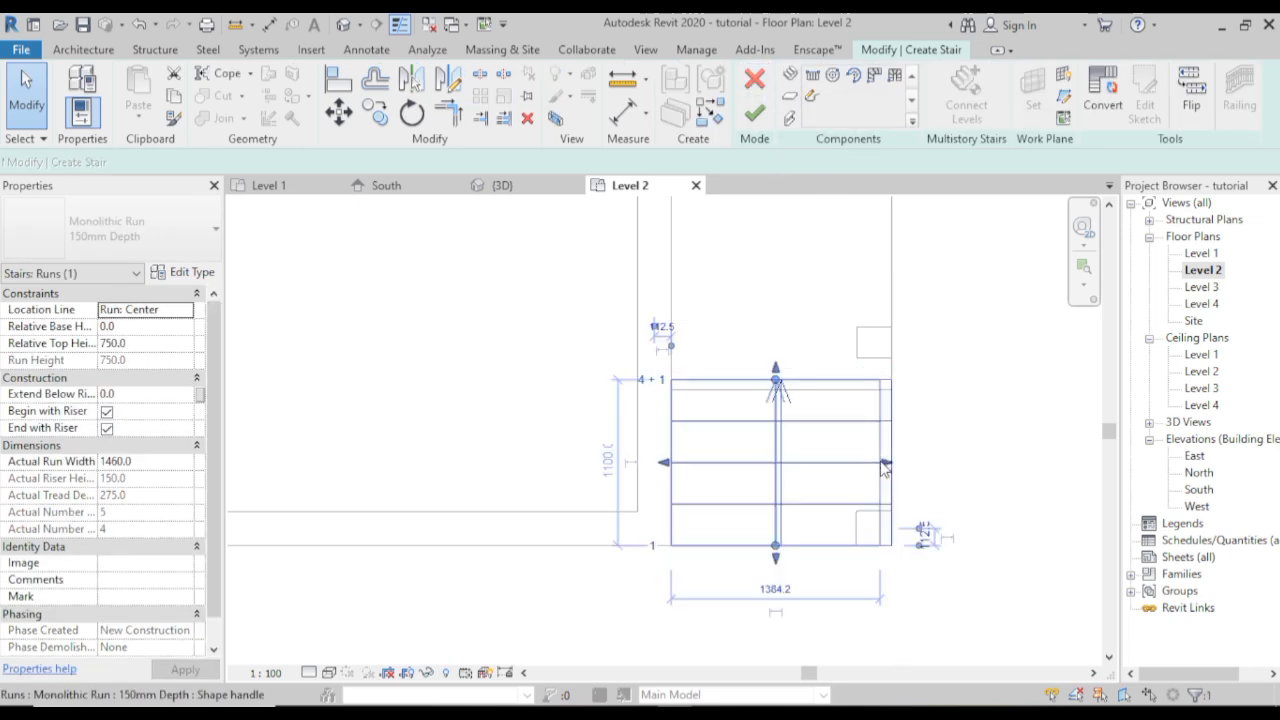
click(756, 113)
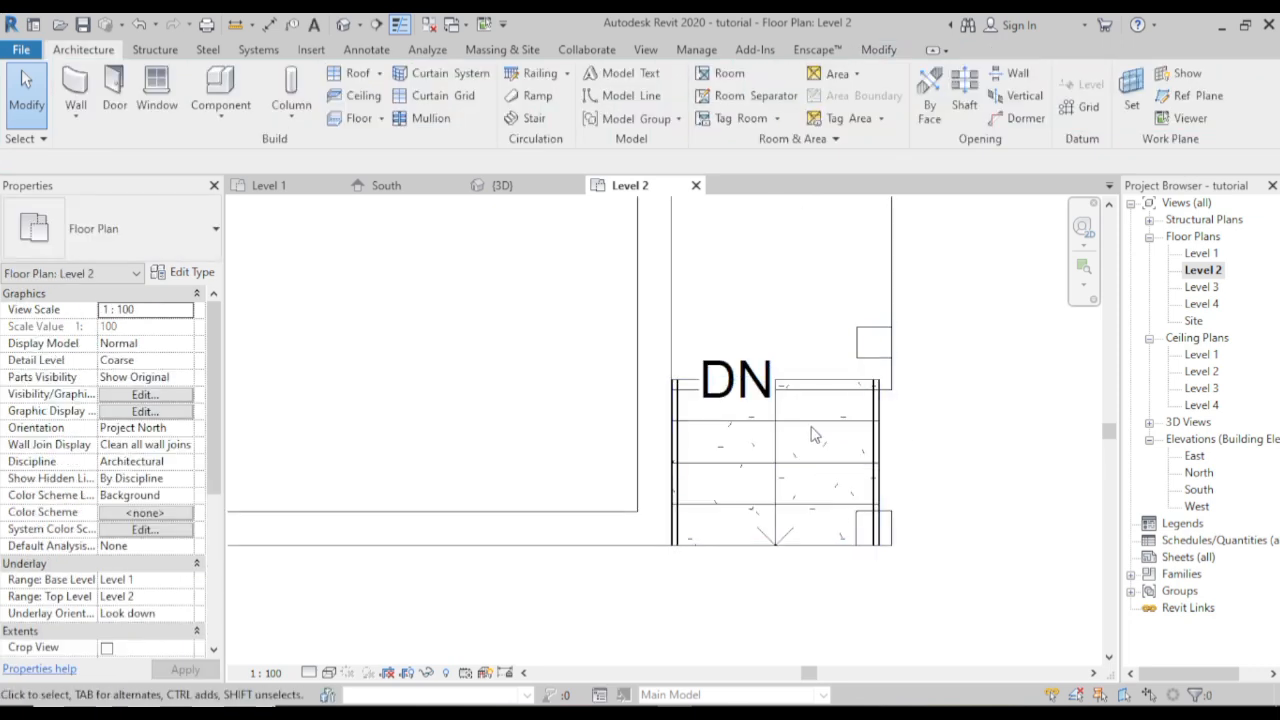
- Start placing a door on Level 2, check the available door types and start loading another family
scroll(868, 458, down, 1)
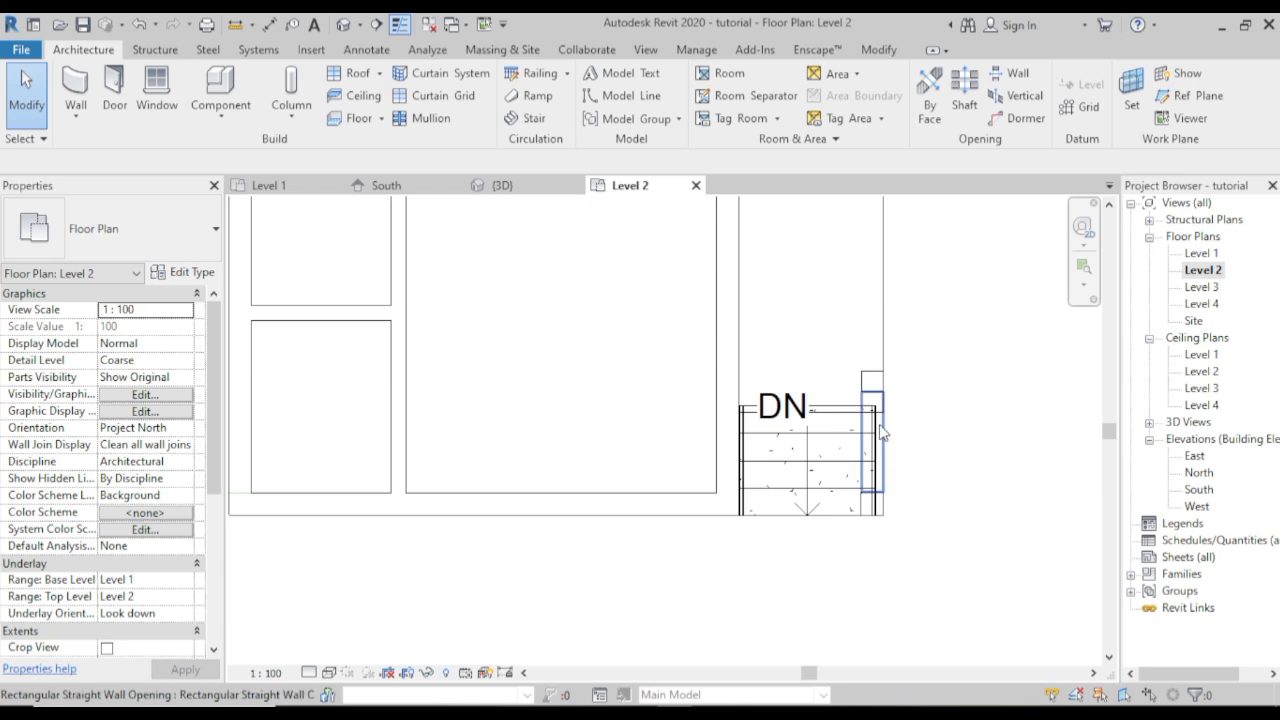
scroll(867, 446, up, 2)
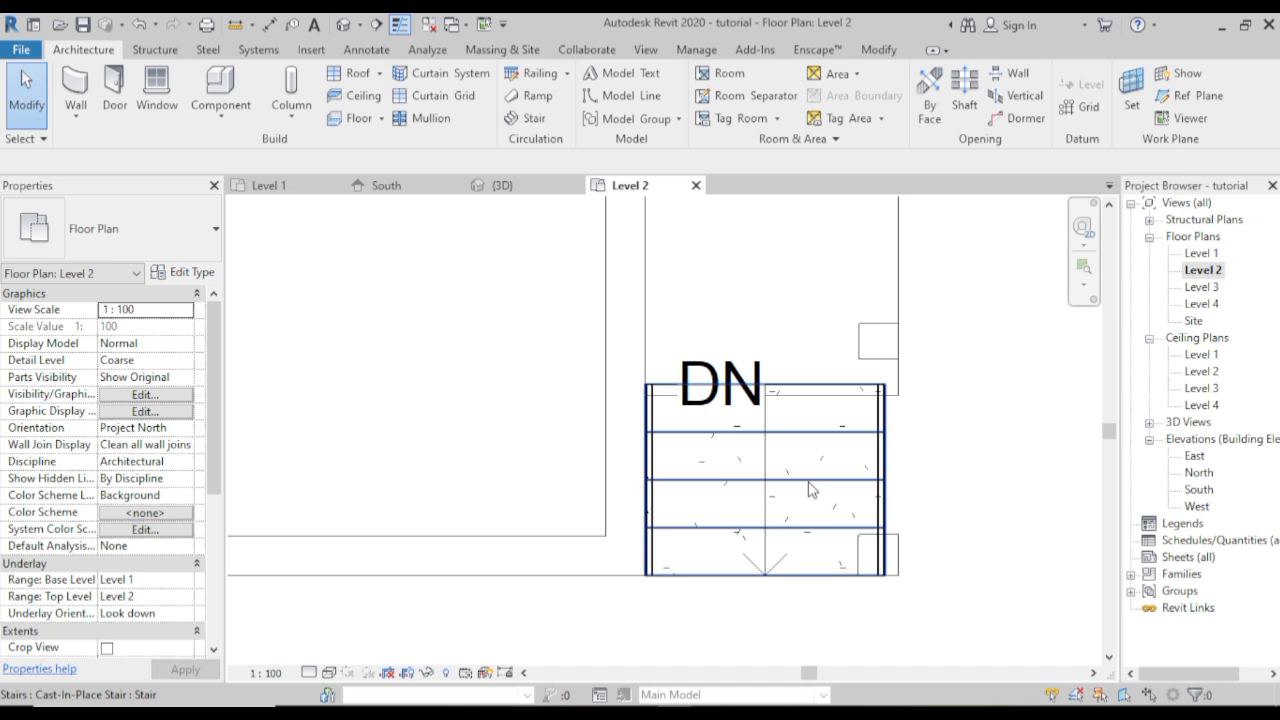
scroll(918, 550, down, 4)
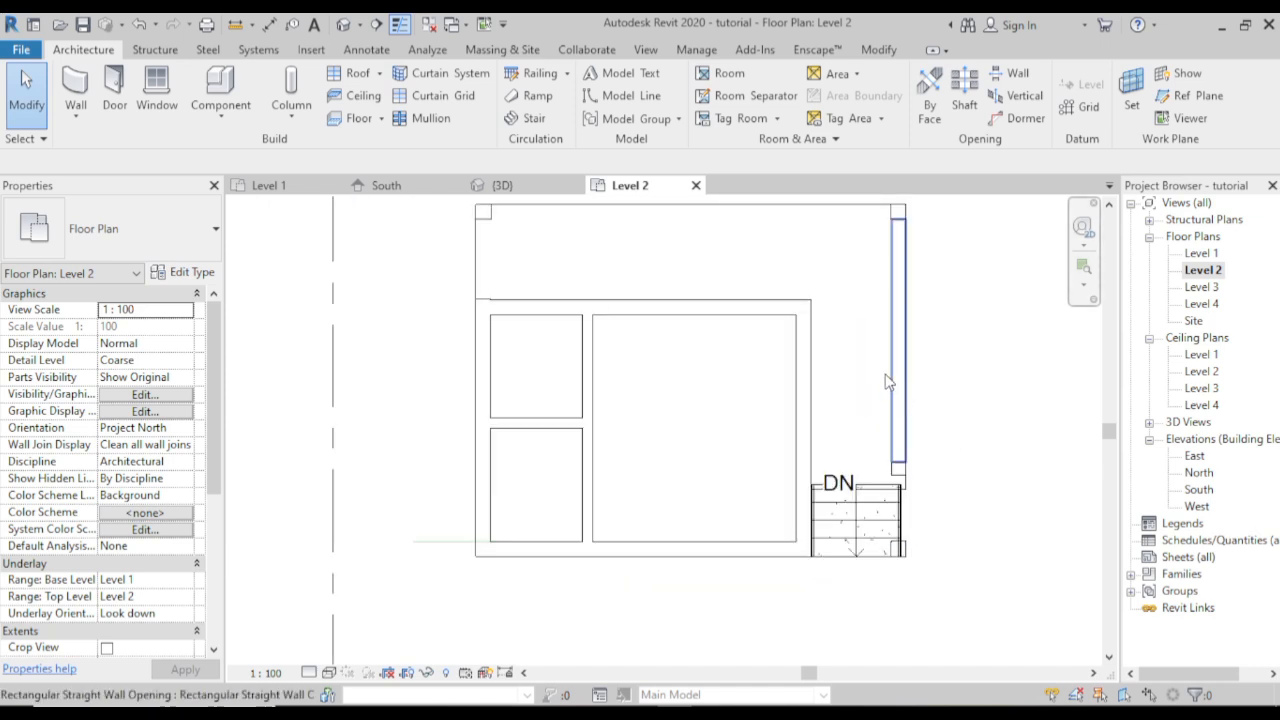
click(121, 82)
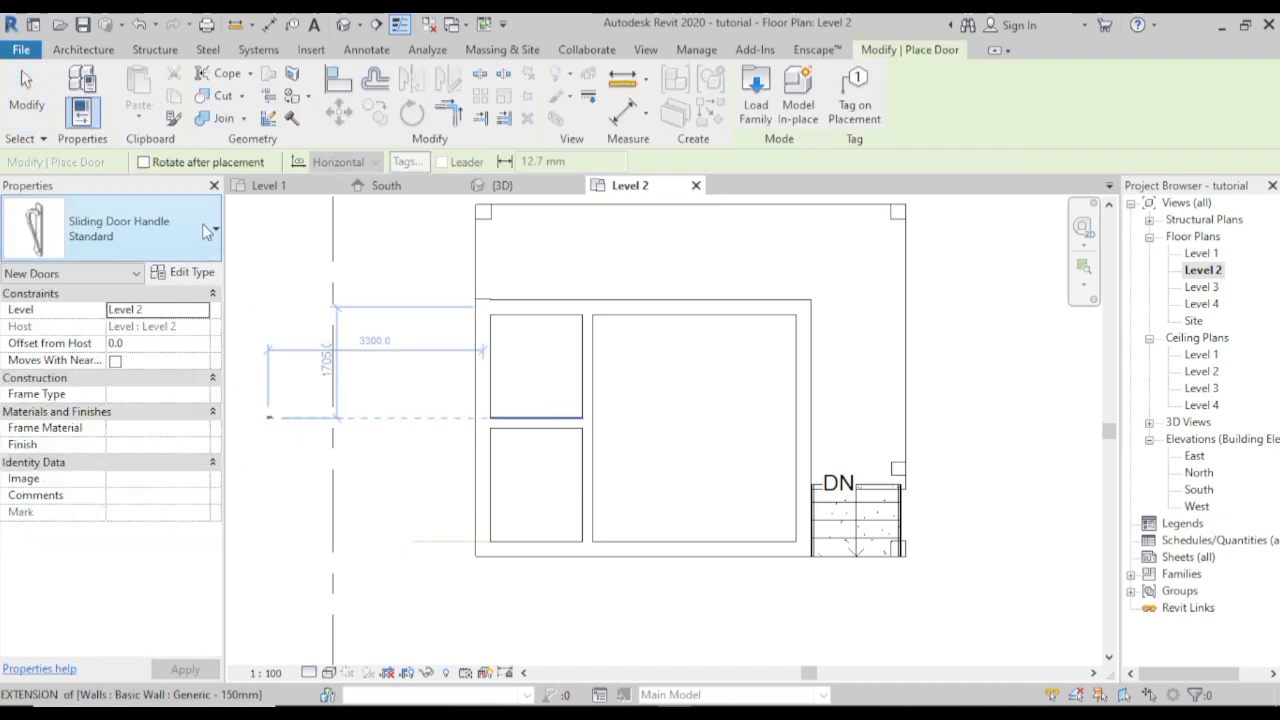
click(211, 231)
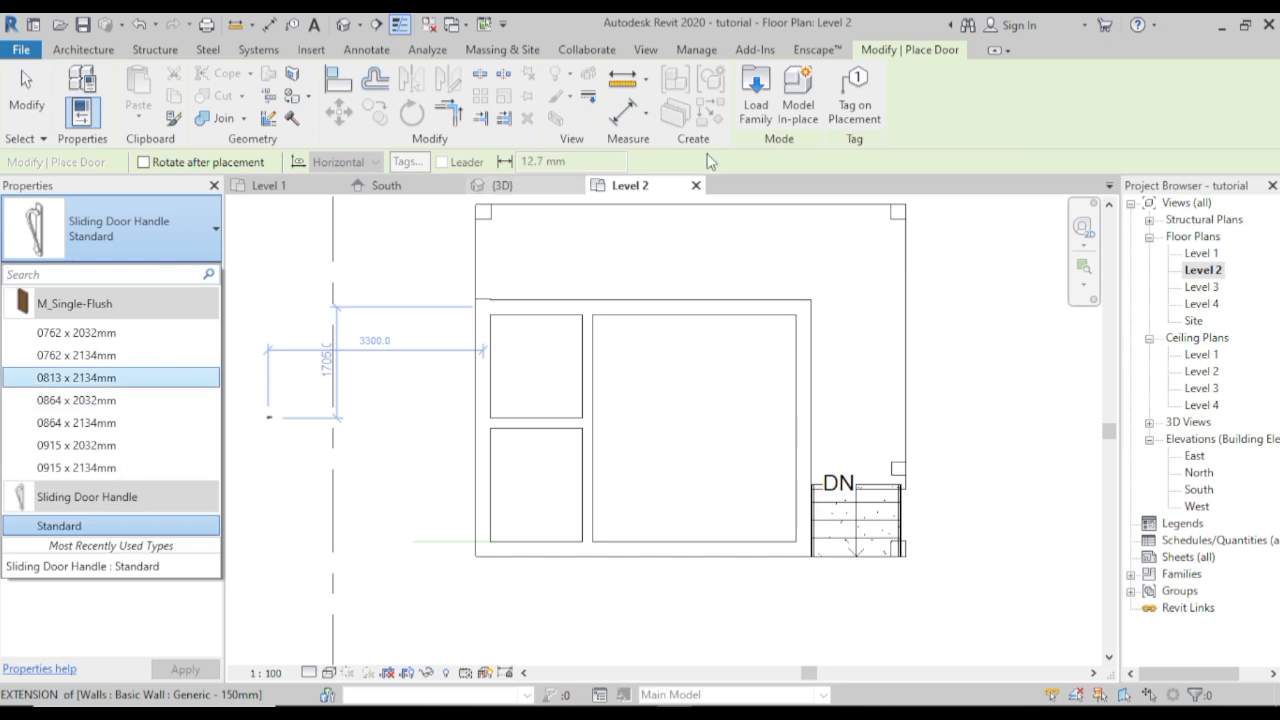
click(756, 95)
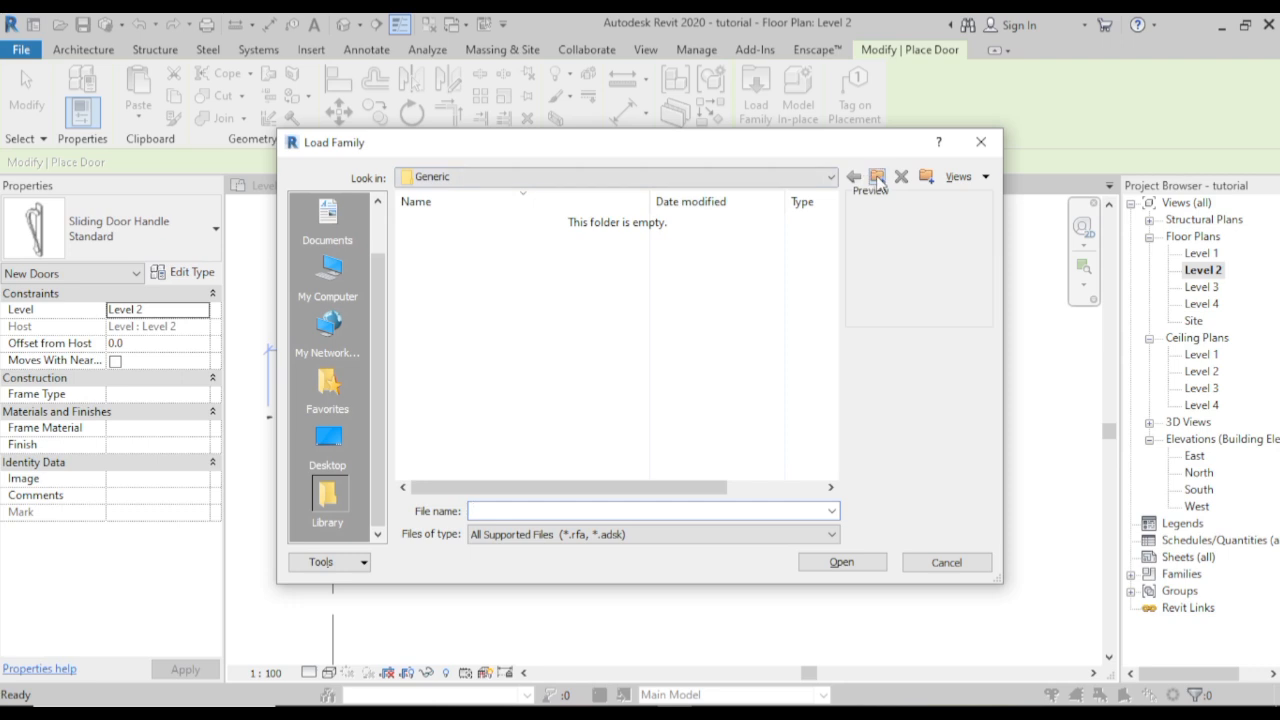
- Browse the family library to the Commercial subfolder of US Imperial Doors
click(878, 180)
double_click(515, 243)
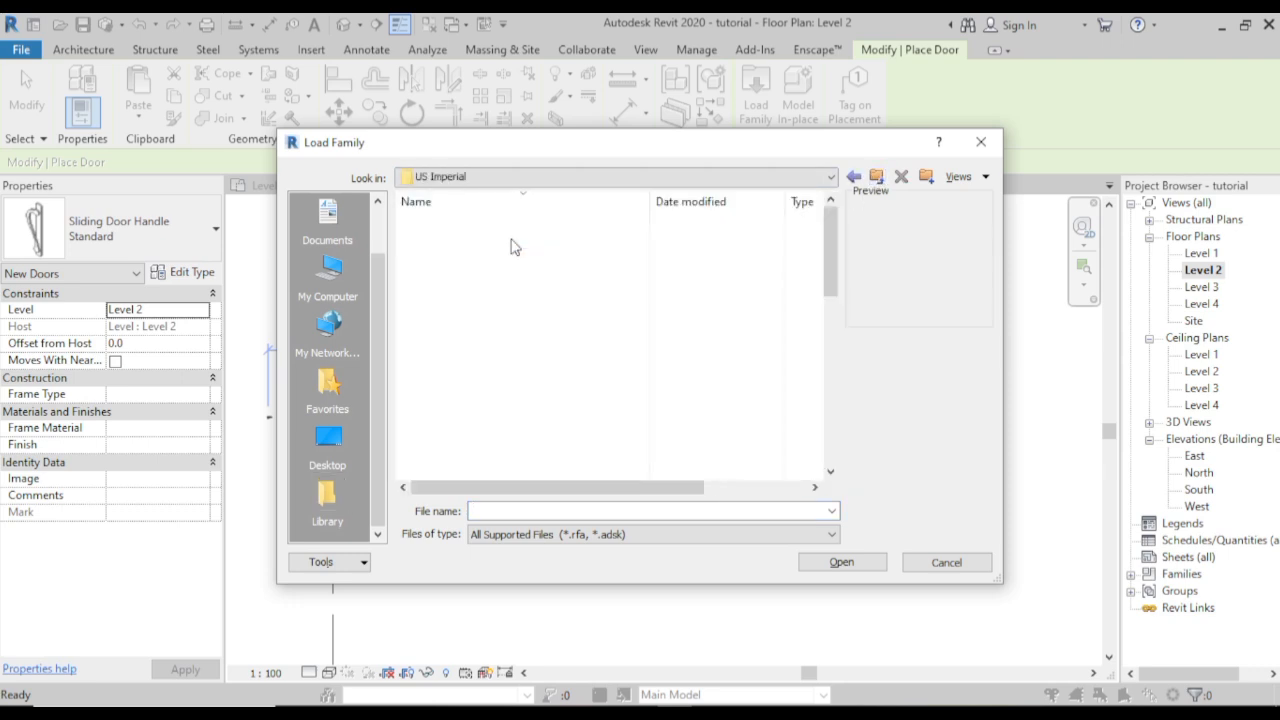
scroll(522, 415, down, 5)
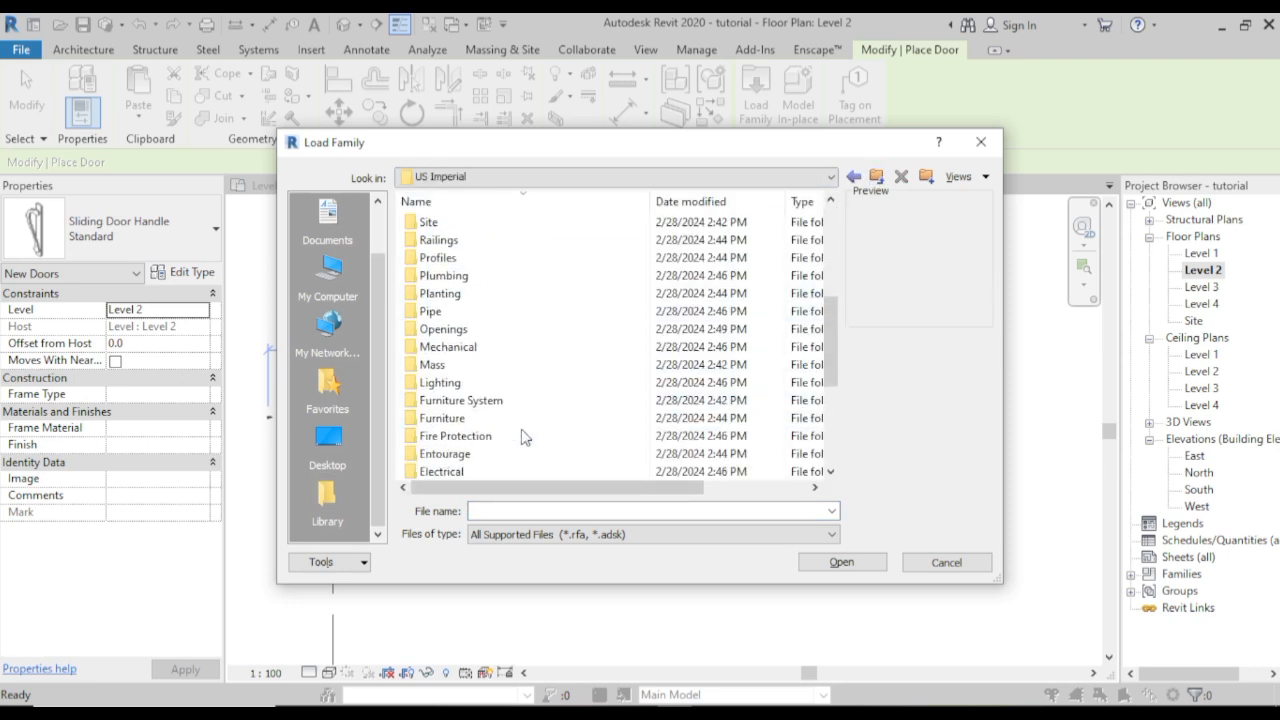
scroll(522, 437, down, 1)
double_click(471, 437)
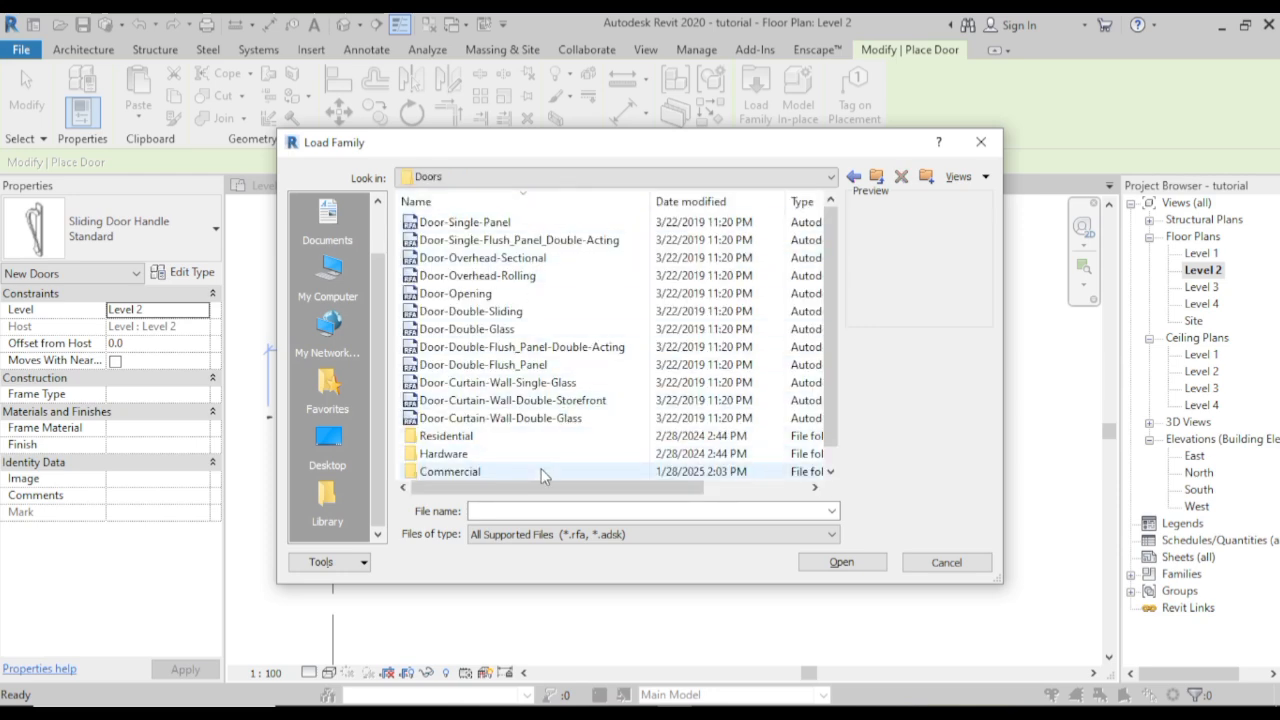
double_click(541, 468)
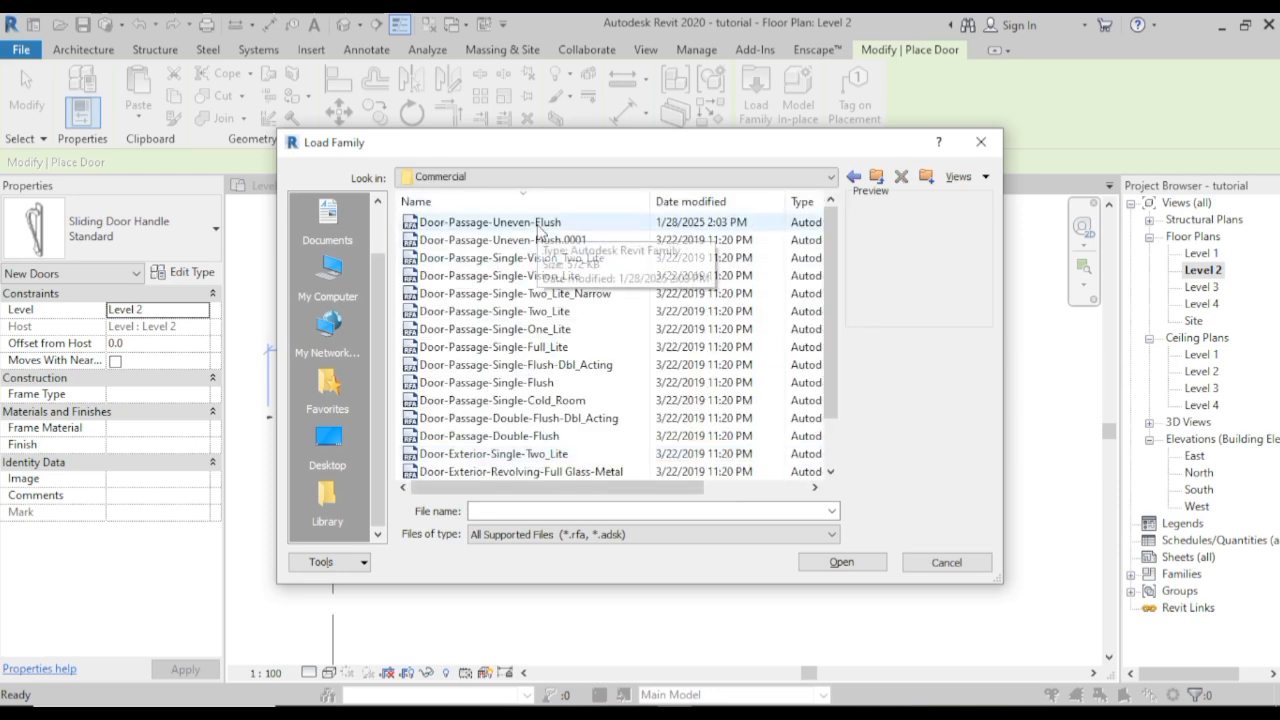
- Compare the single passage doors in the Commercial folder and load the Door-Passage-Single-Vision_Lite family with its default type
click(545, 240)
click(560, 260)
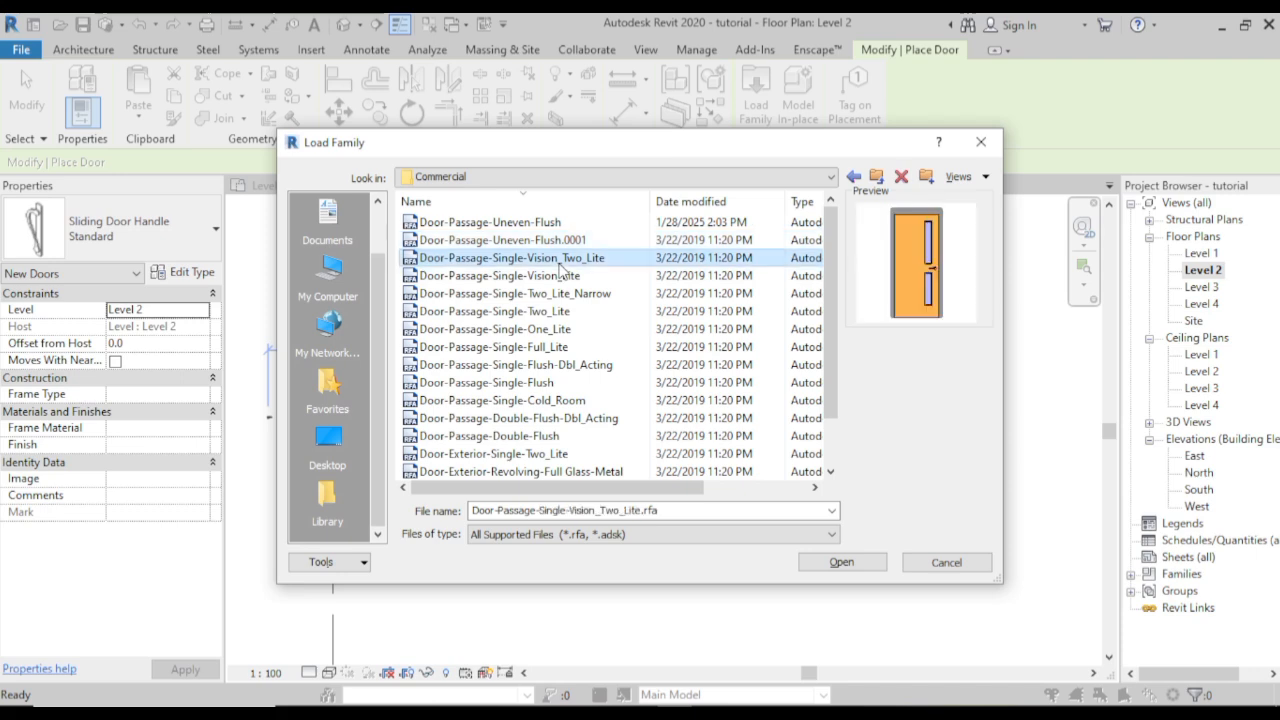
click(588, 293)
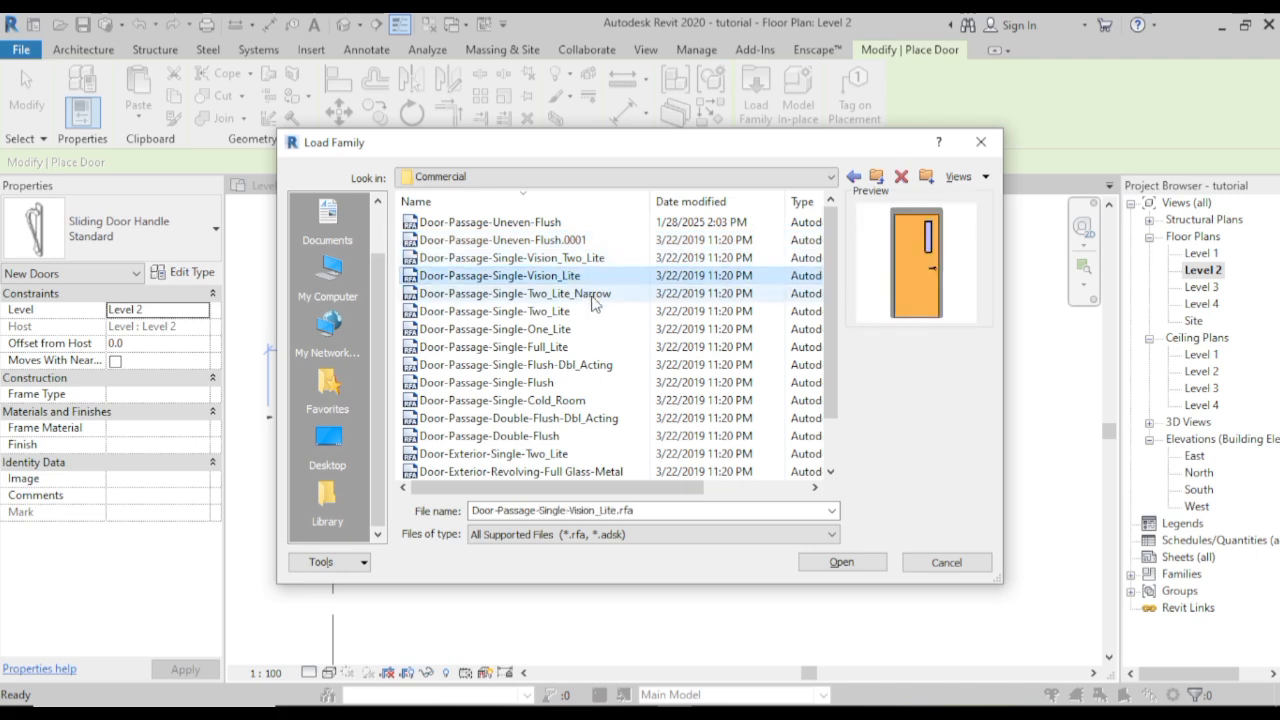
click(590, 315)
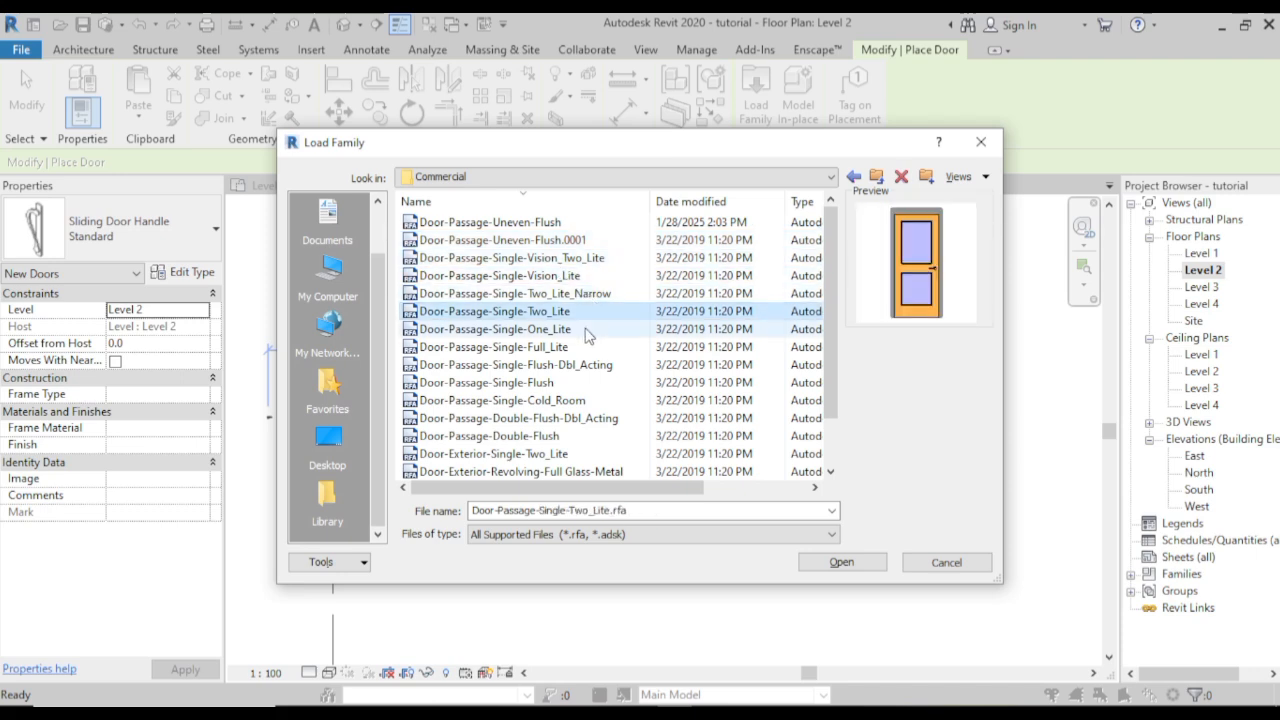
click(590, 329)
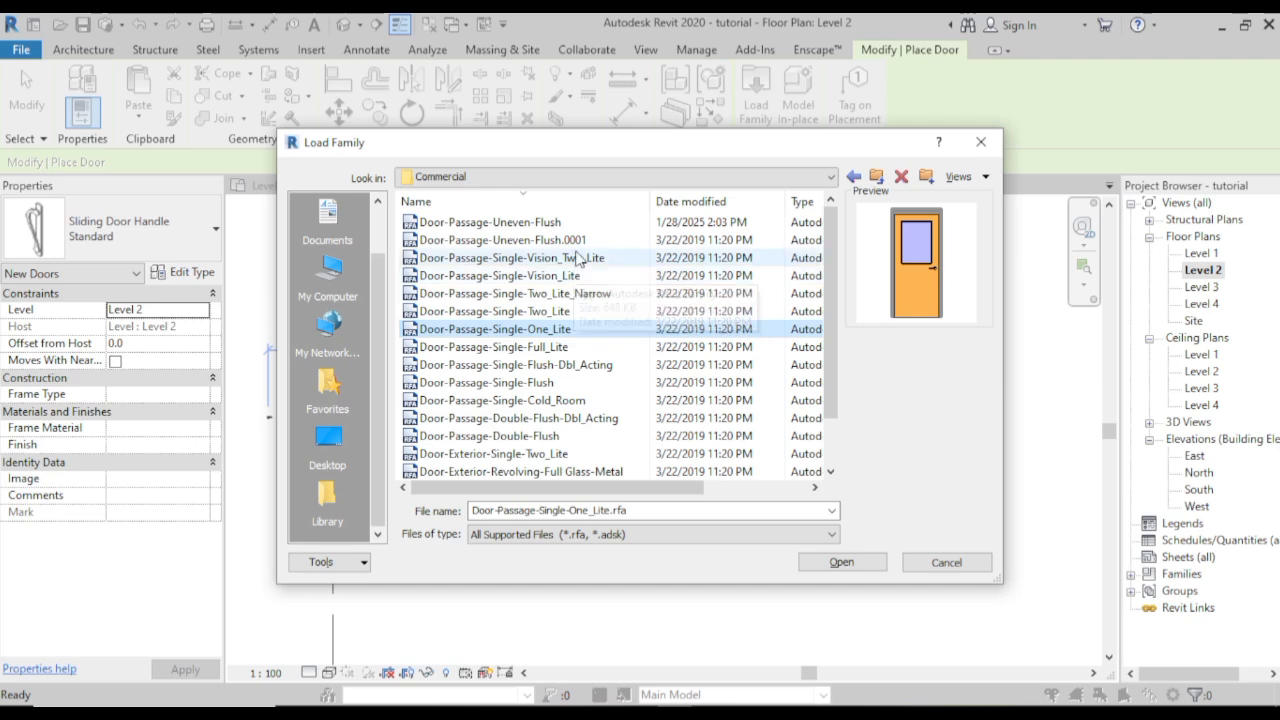
click(581, 263)
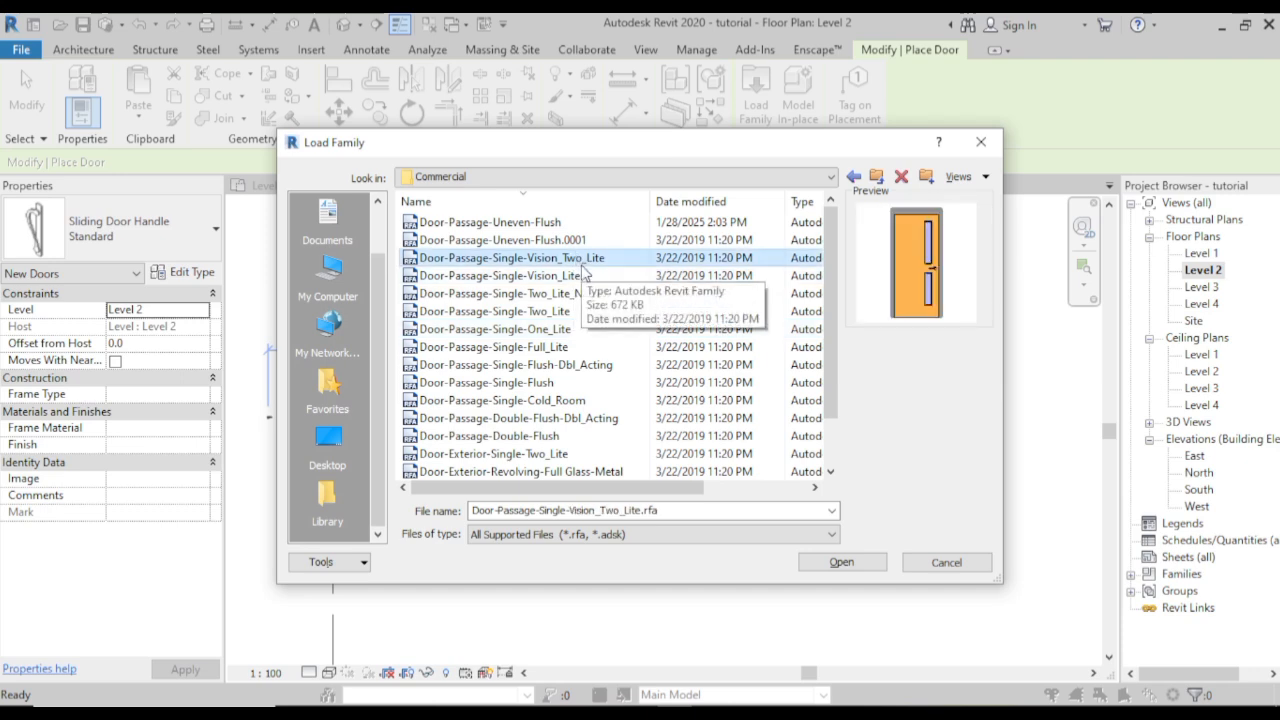
click(583, 277)
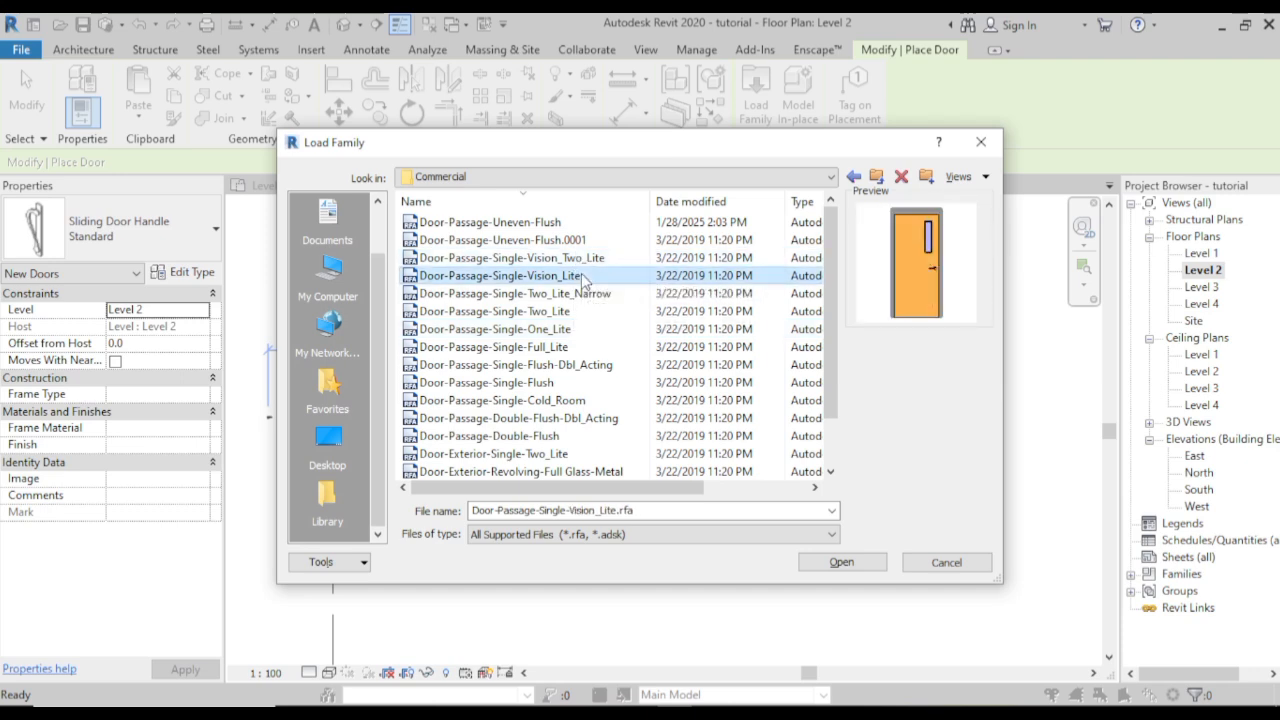
click(878, 558)
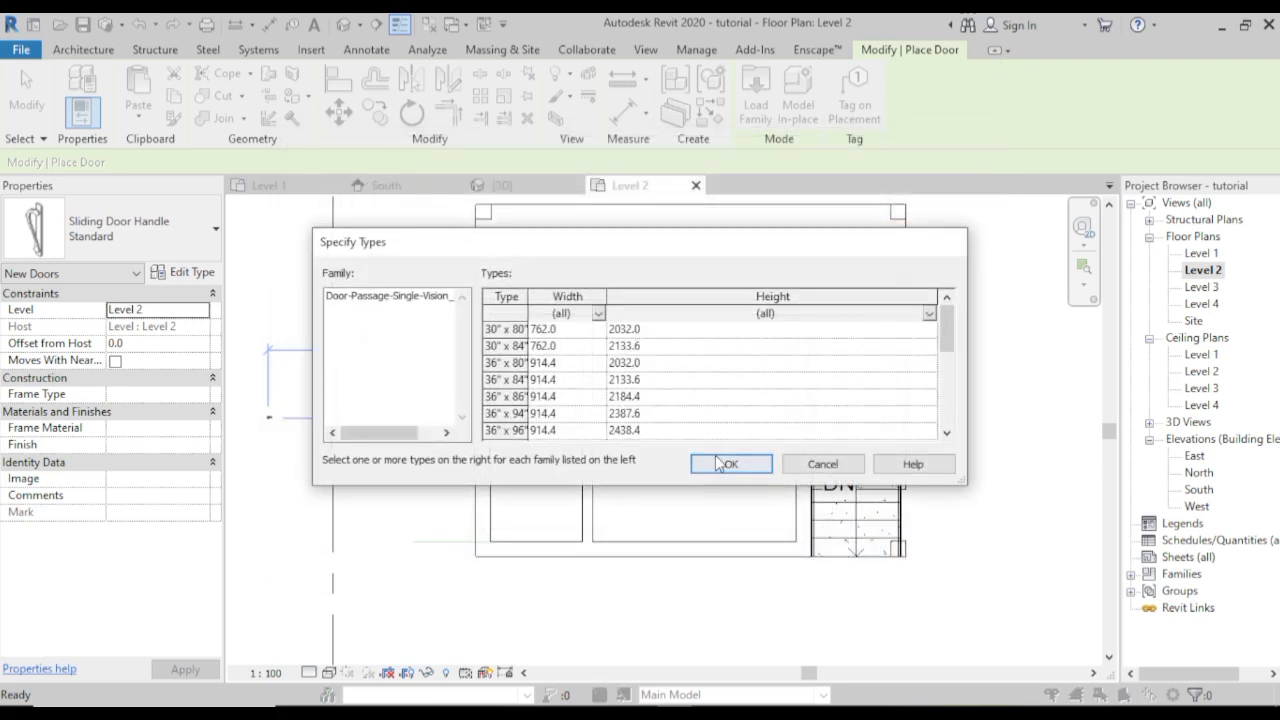
click(729, 466)
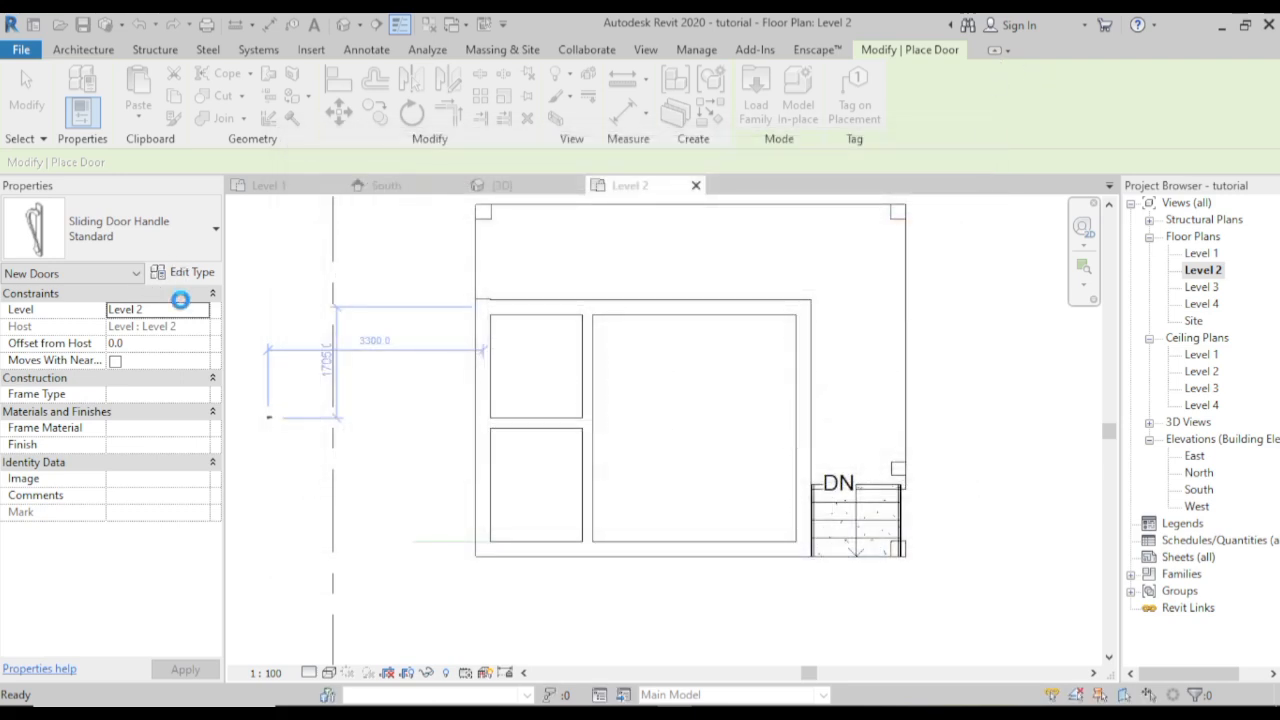
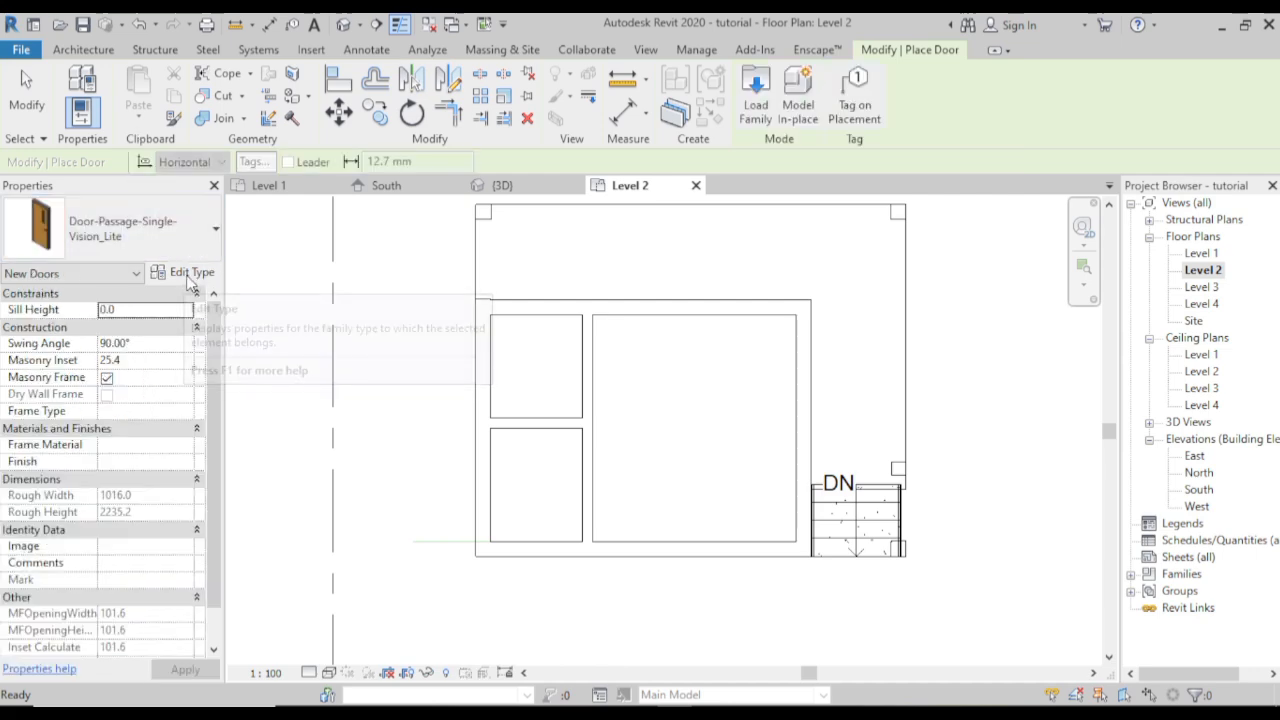
- Set the Vision_Lite door type to 900 mm wide and 2100 mm high, and place it at the upper end of the large room's stair-side wall
click(197, 279)
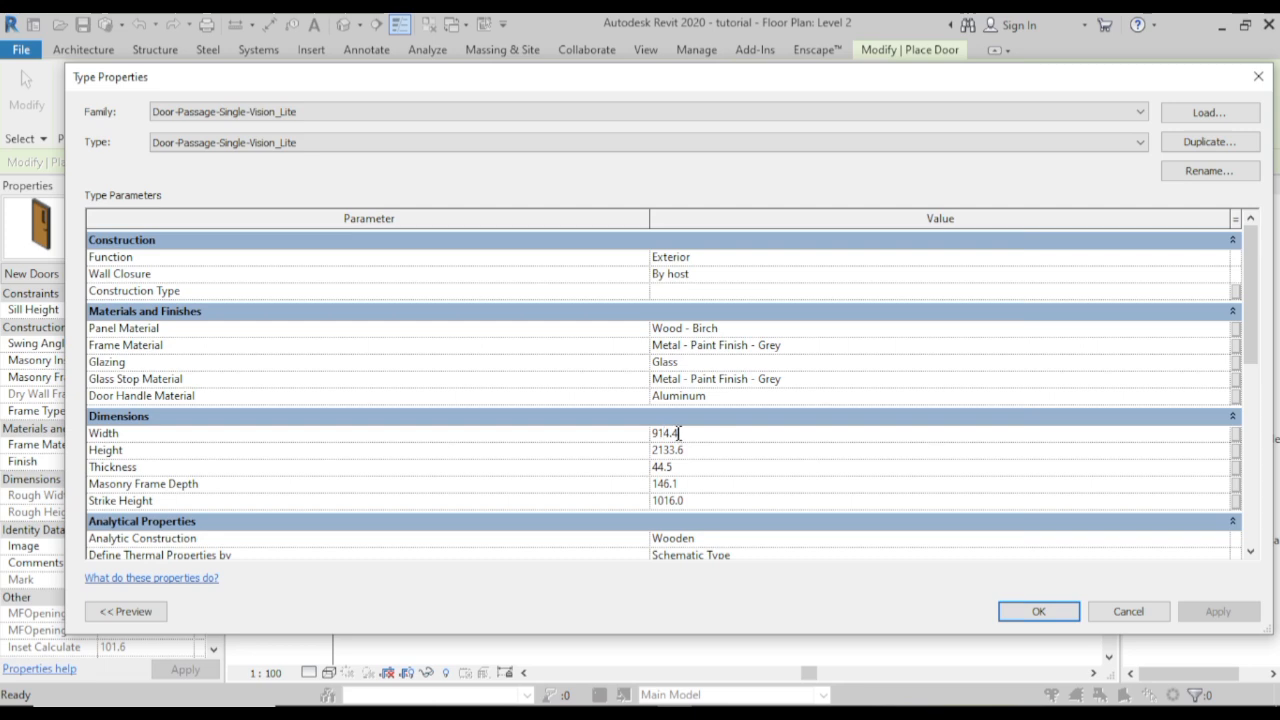
key(BackSpace)
key(BackSpace)
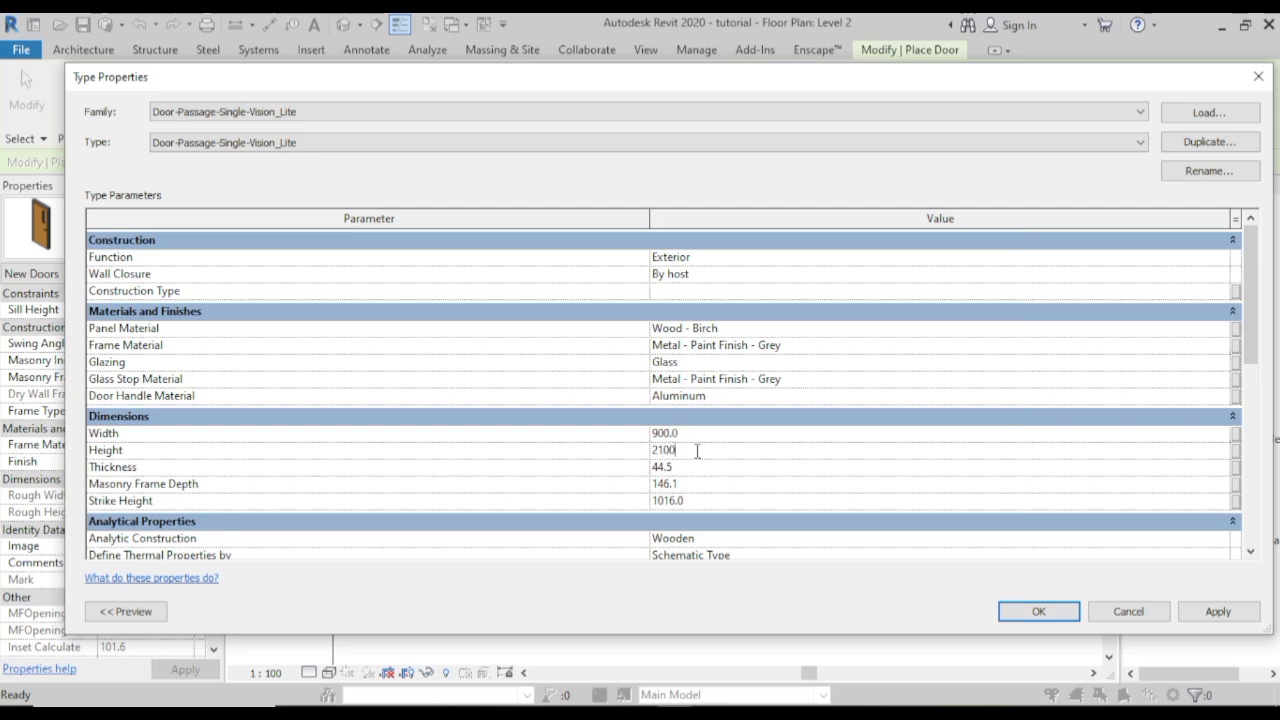
click(1022, 616)
click(1036, 612)
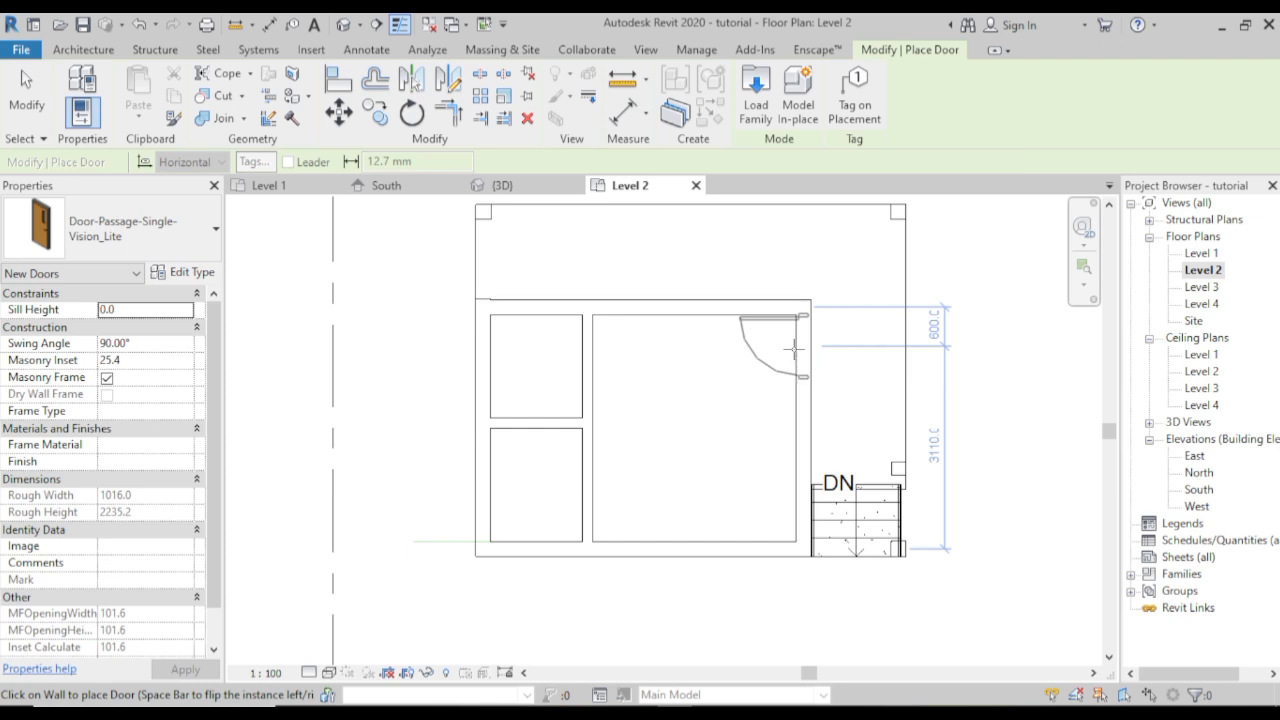
click(826, 378)
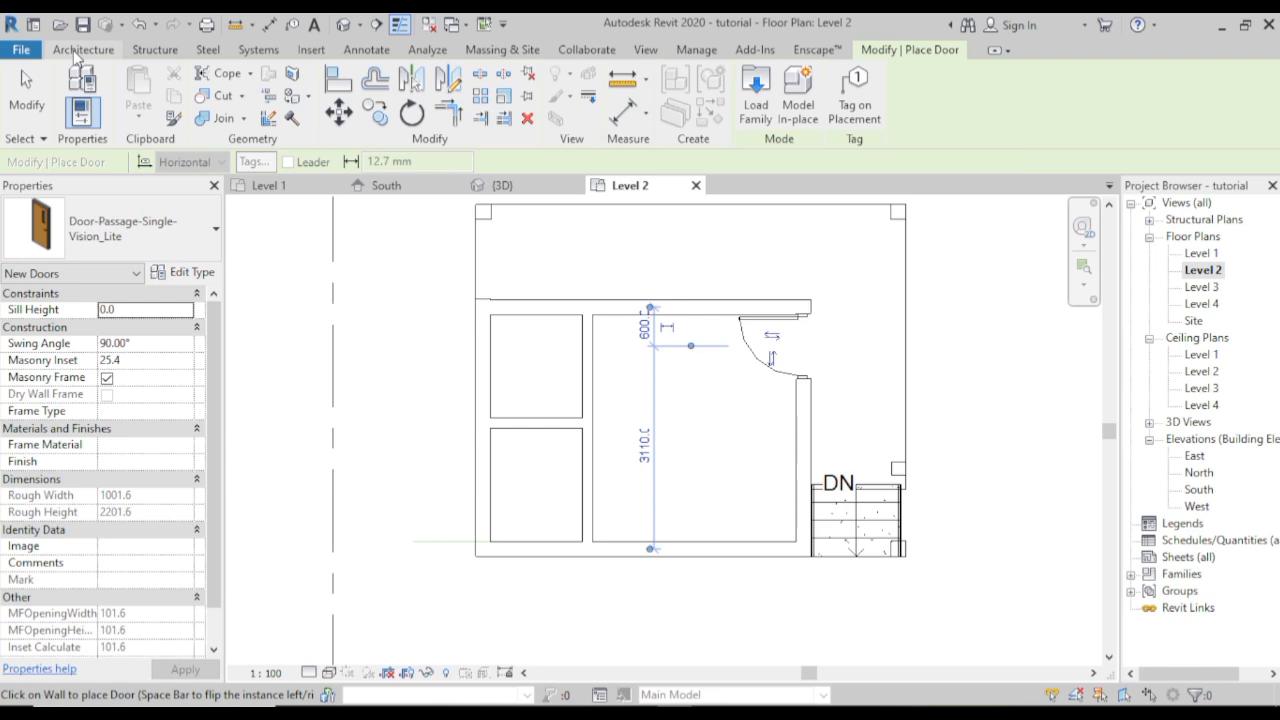
- Start placing windows and load the Window-Casement-Double family from the Windows library folder with its default type
click(80, 50)
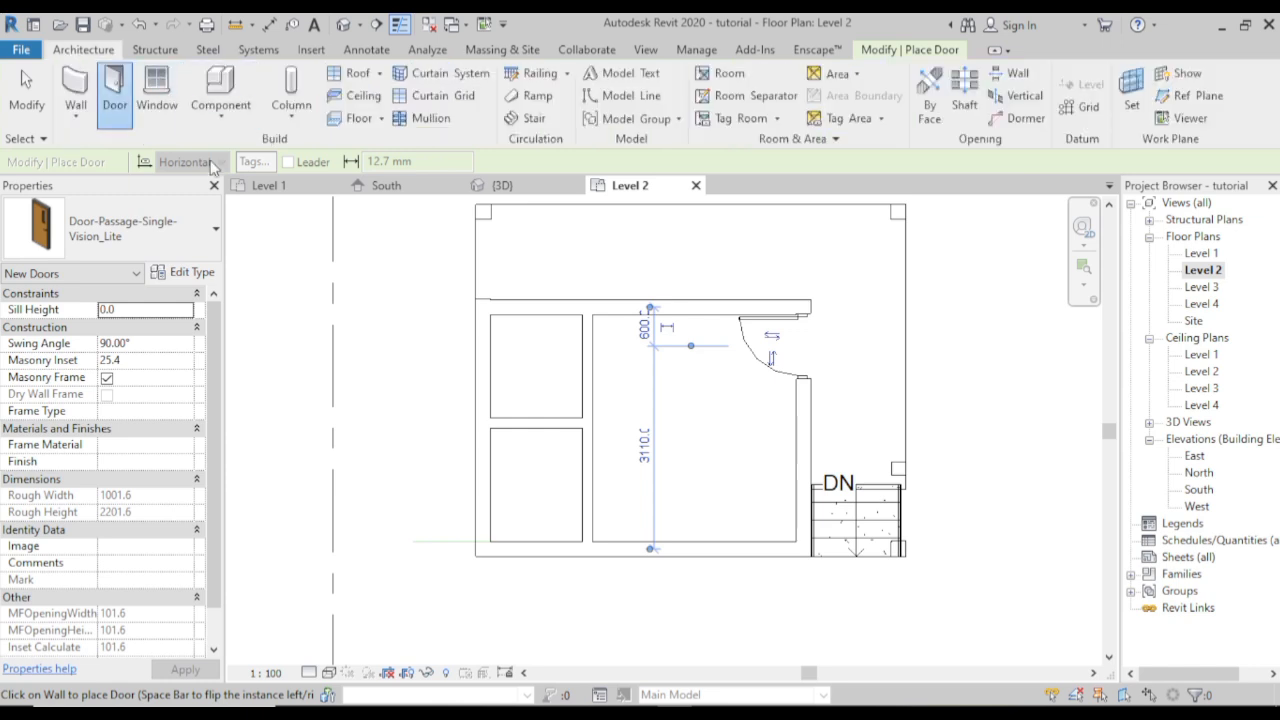
click(157, 95)
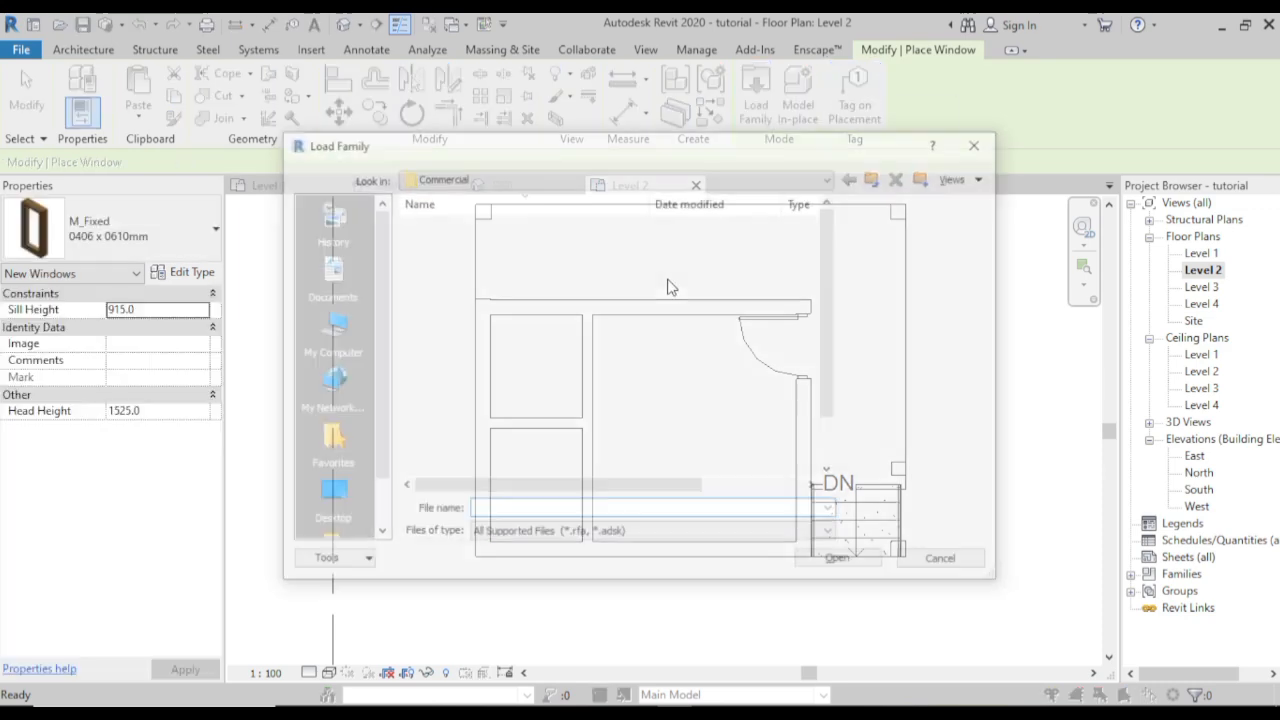
click(854, 177)
click(873, 176)
double_click(597, 226)
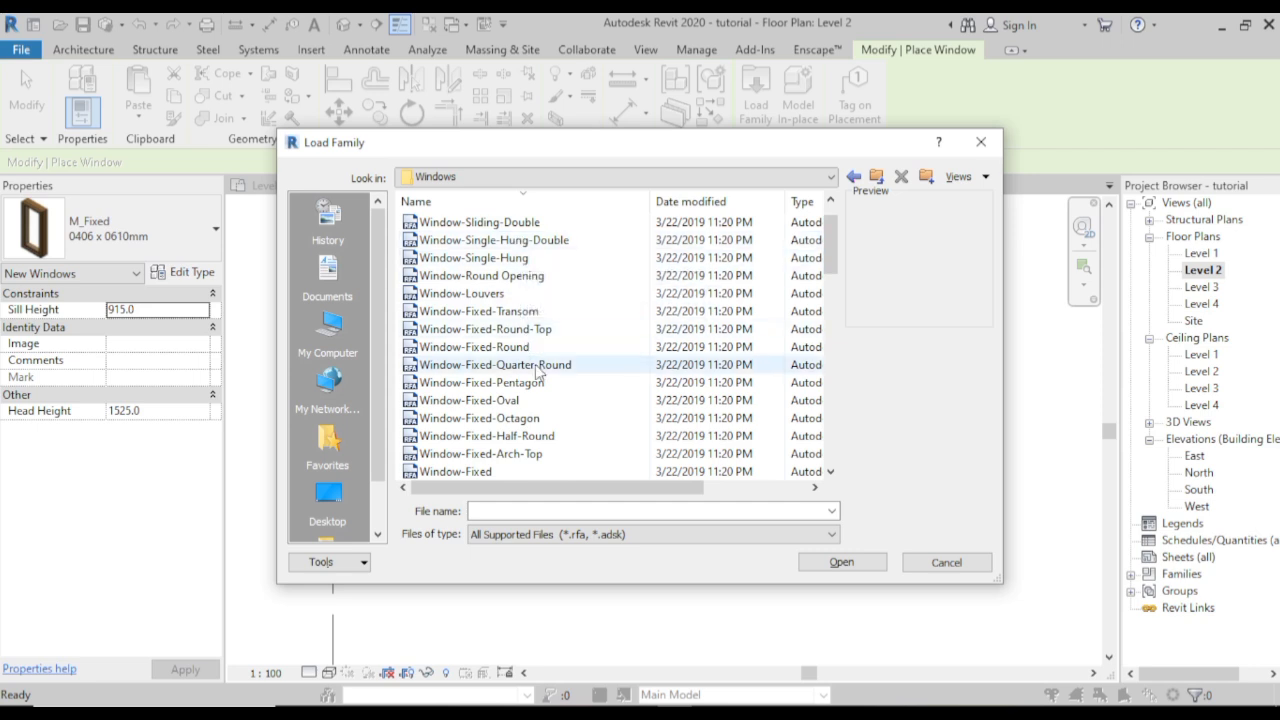
scroll(518, 430, down, 2)
scroll(520, 455, down, 1)
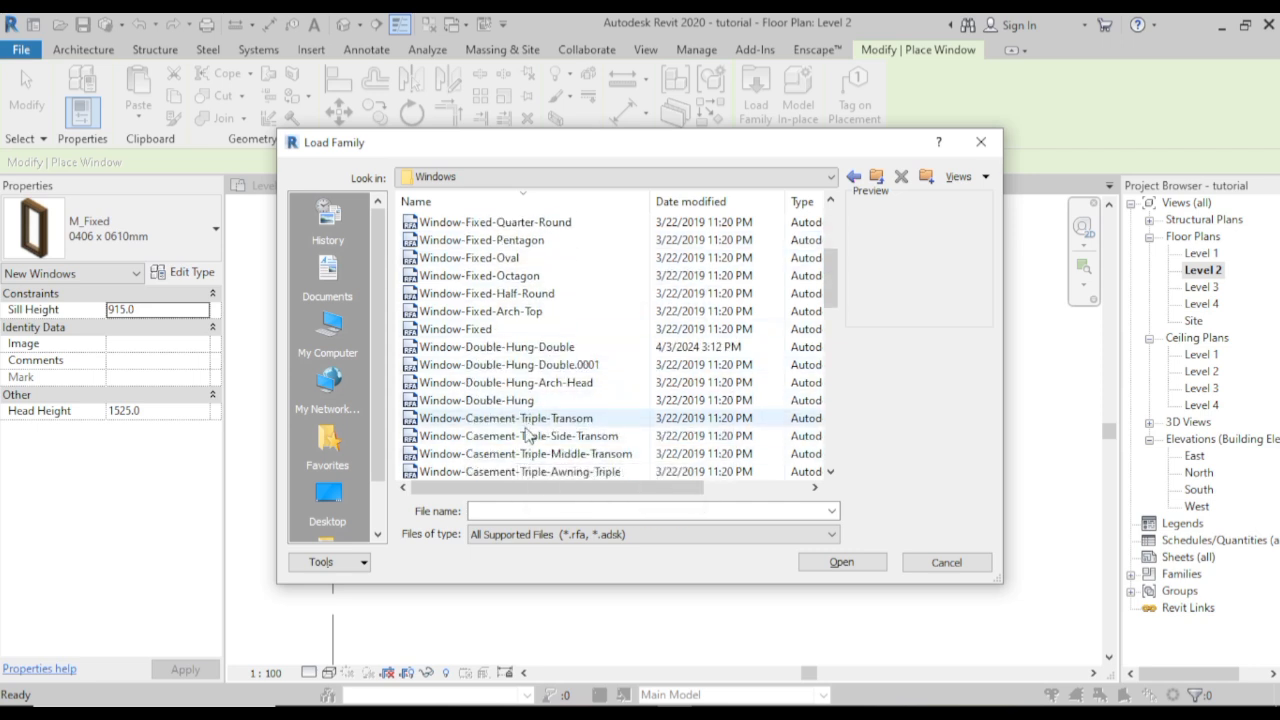
scroll(563, 440, down, 4)
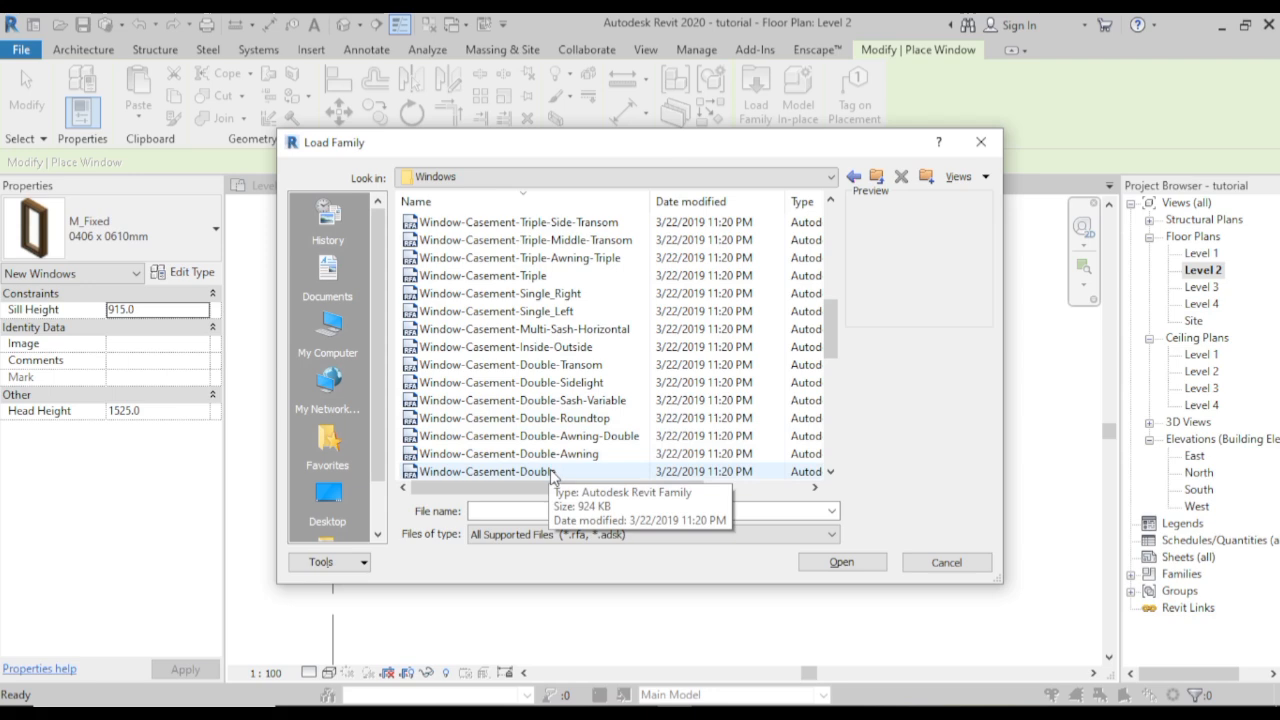
click(552, 472)
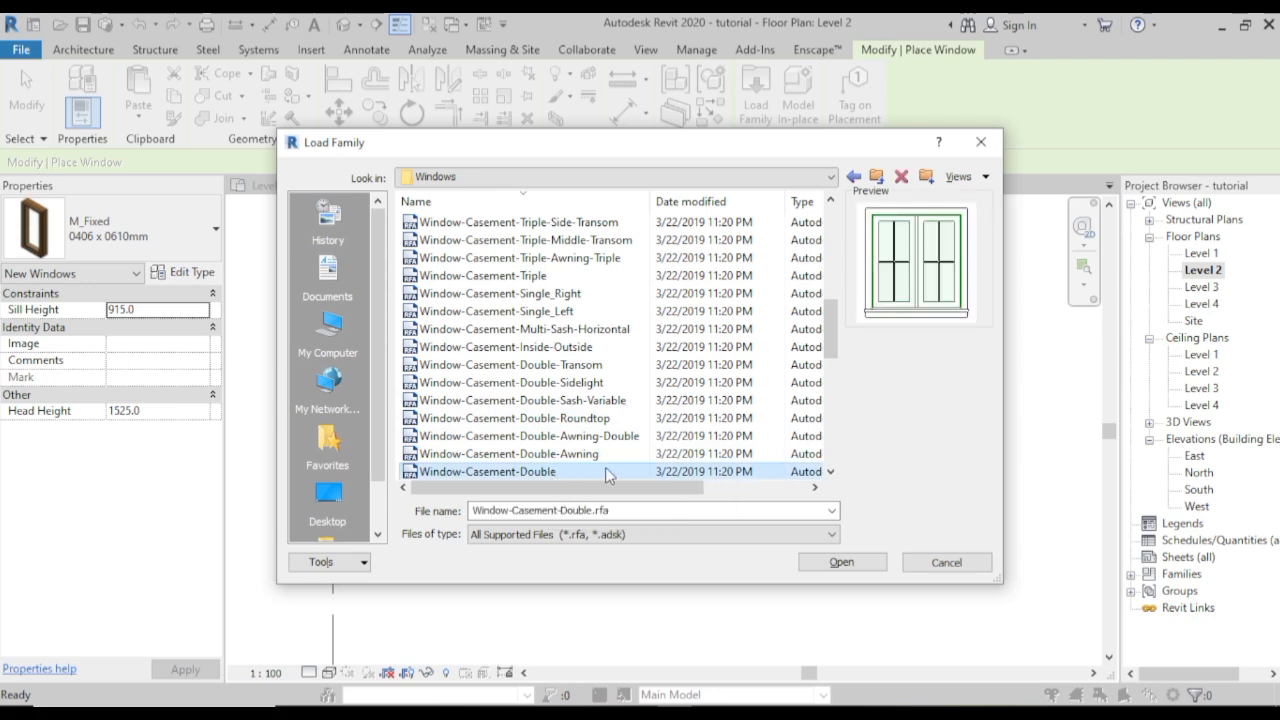
click(841, 562)
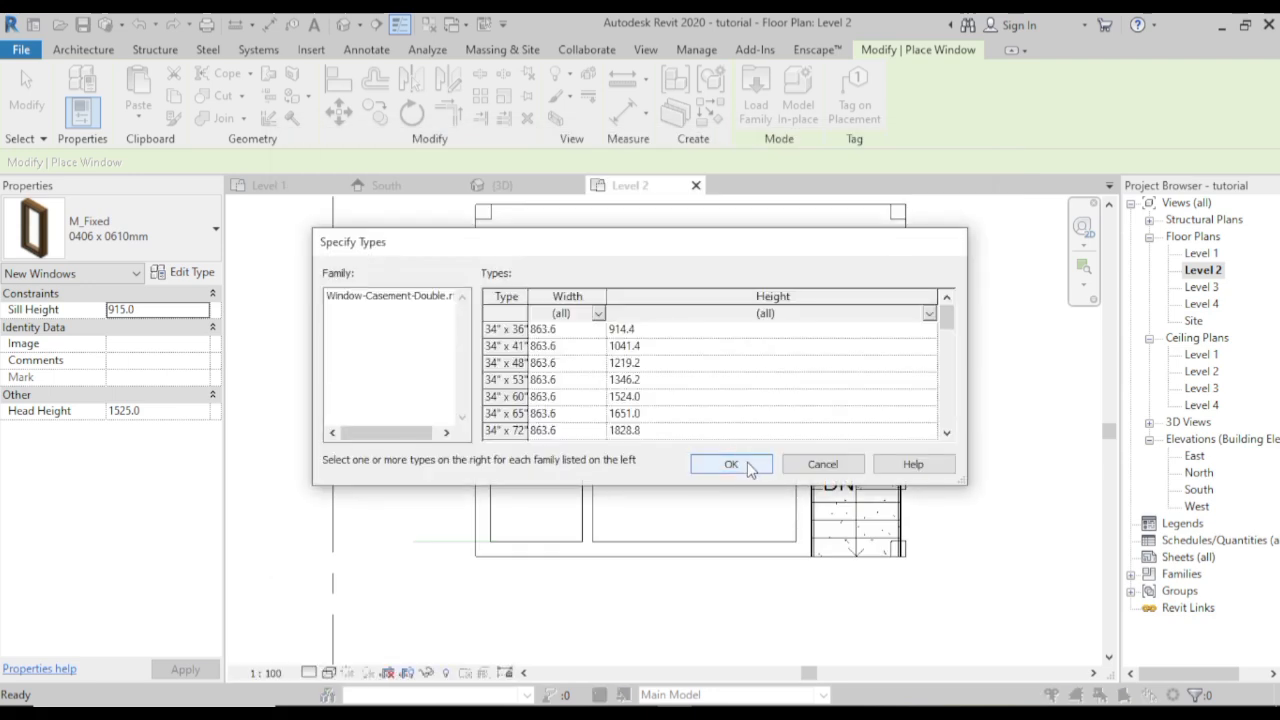
click(749, 468)
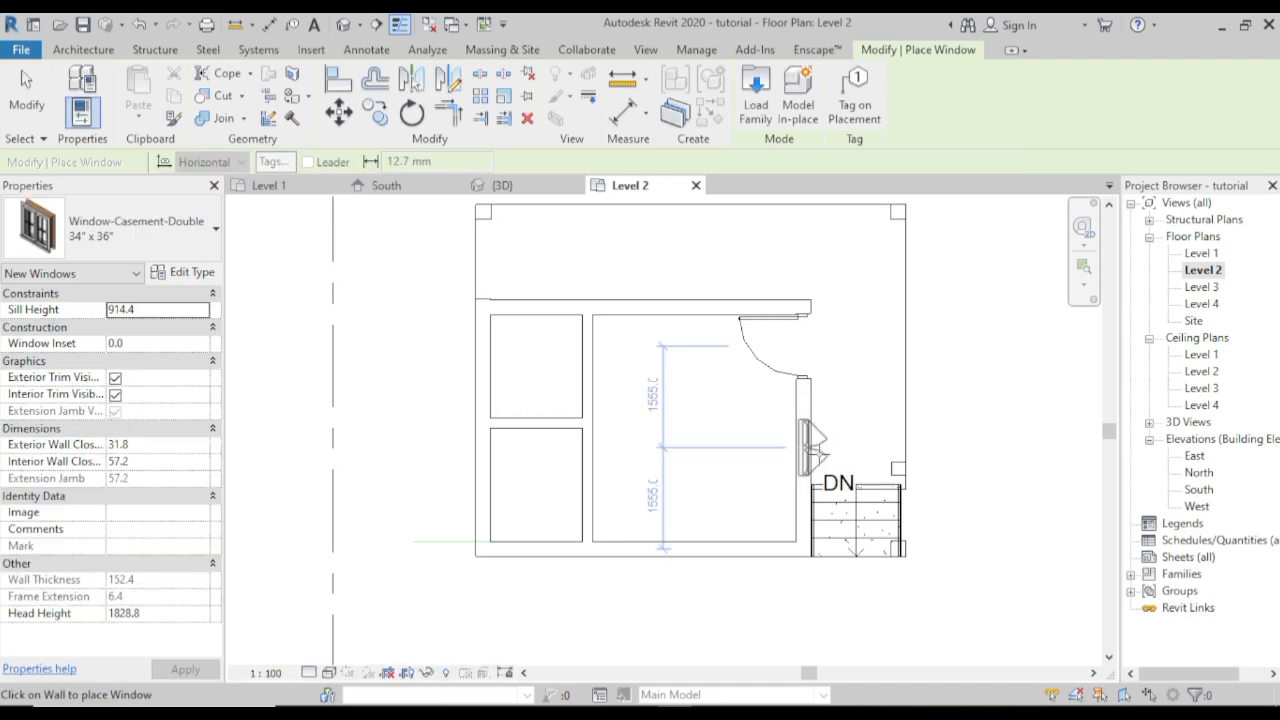
- Place 34" x 36" double casement windows in the large room's stair-side wall and in the upper walls of the large and upper small rooms
click(812, 457)
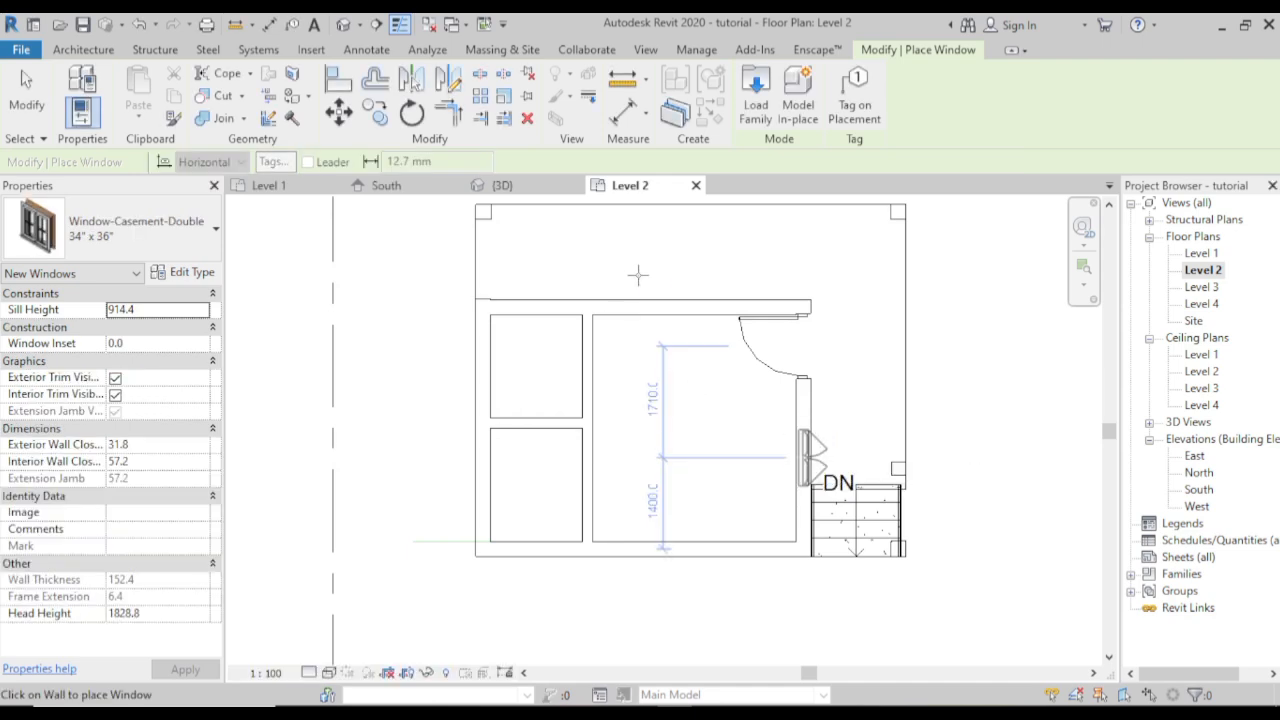
click(666, 304)
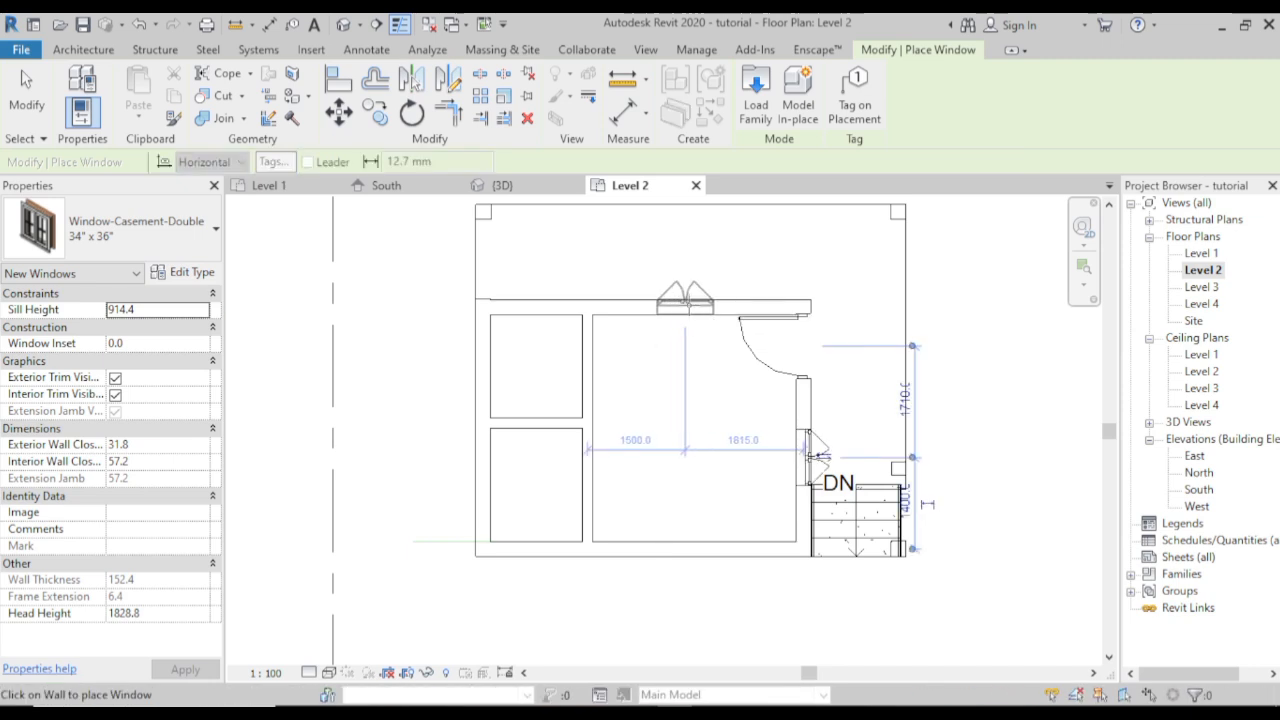
click(695, 300)
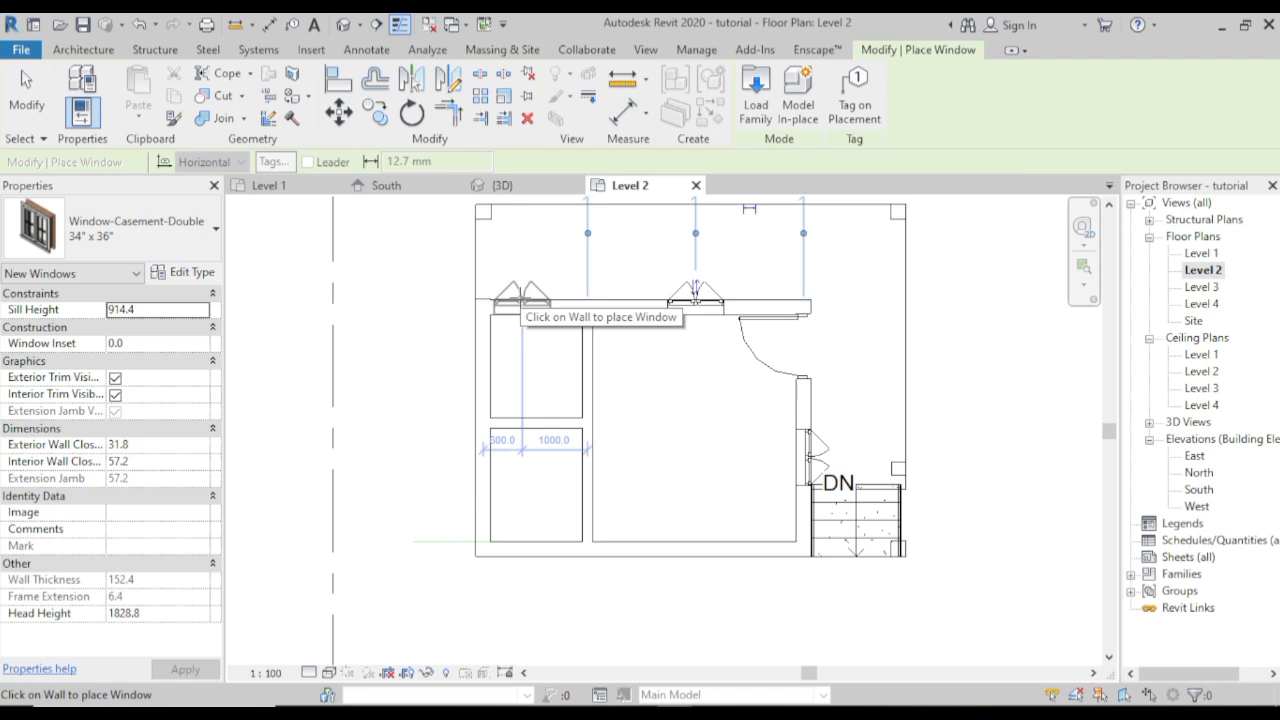
click(521, 298)
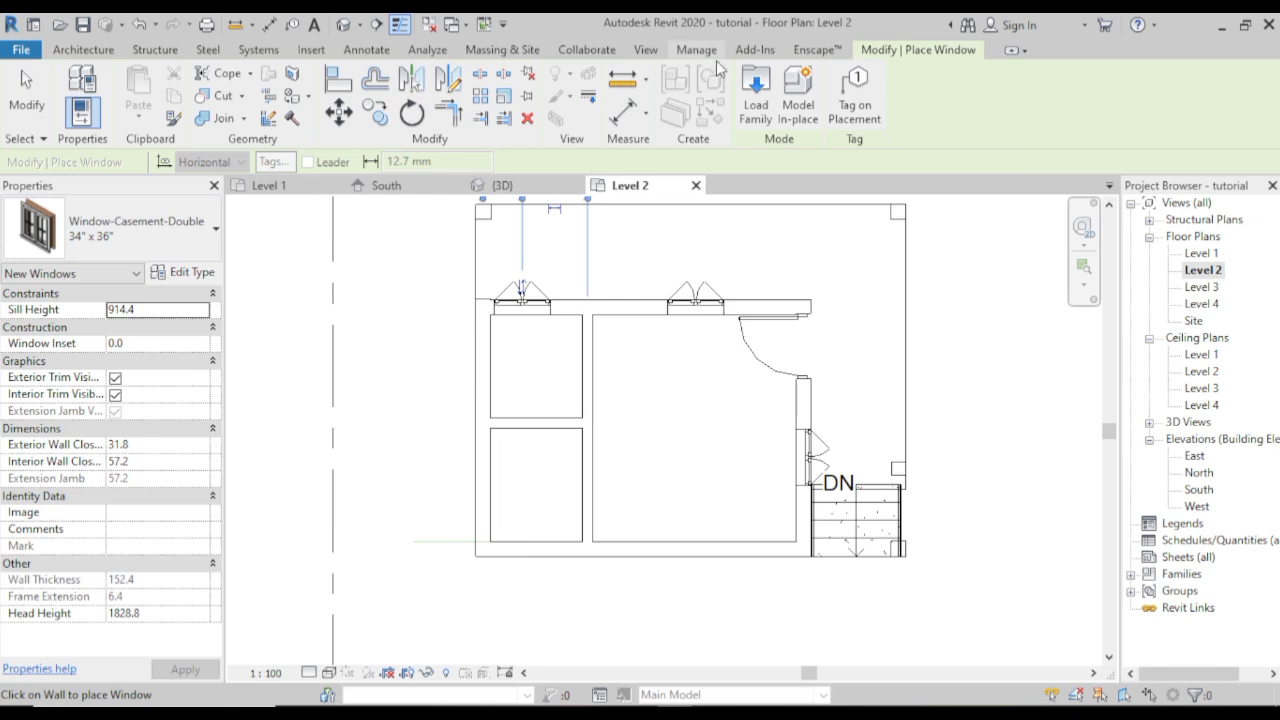
- Load the Window-Single-Hung family from the Windows library folder with its default type
click(754, 96)
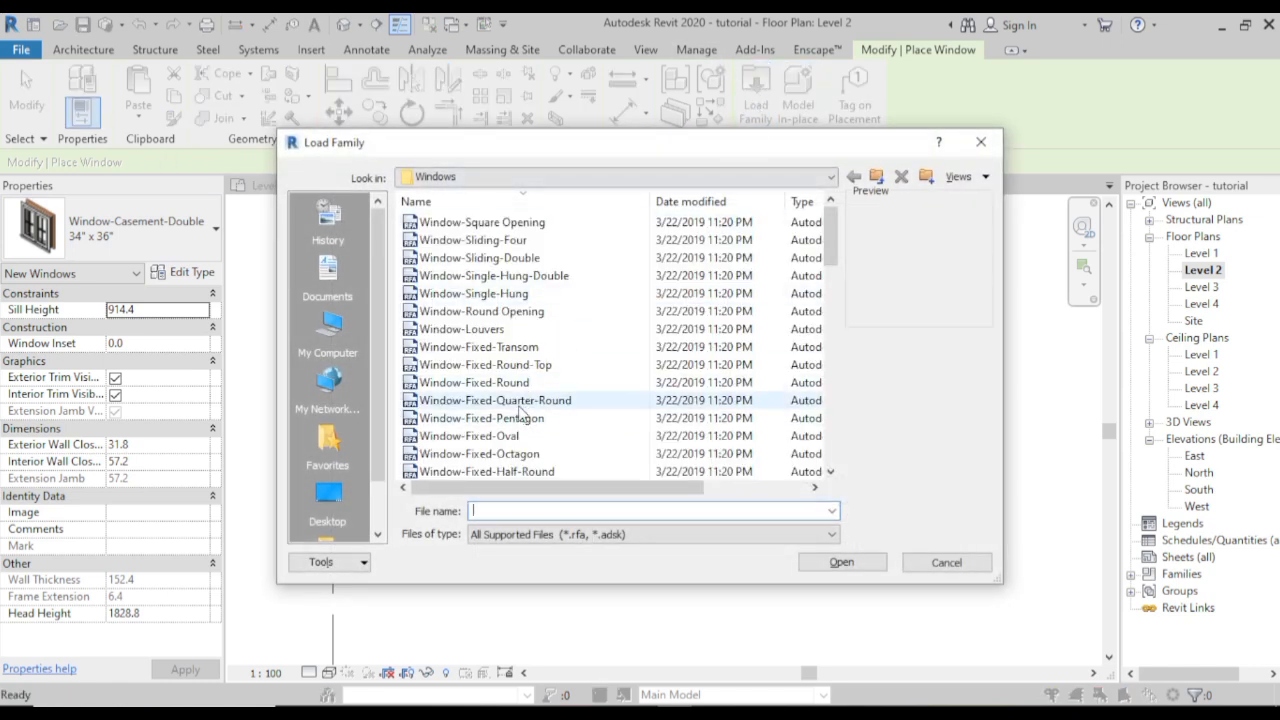
click(510, 293)
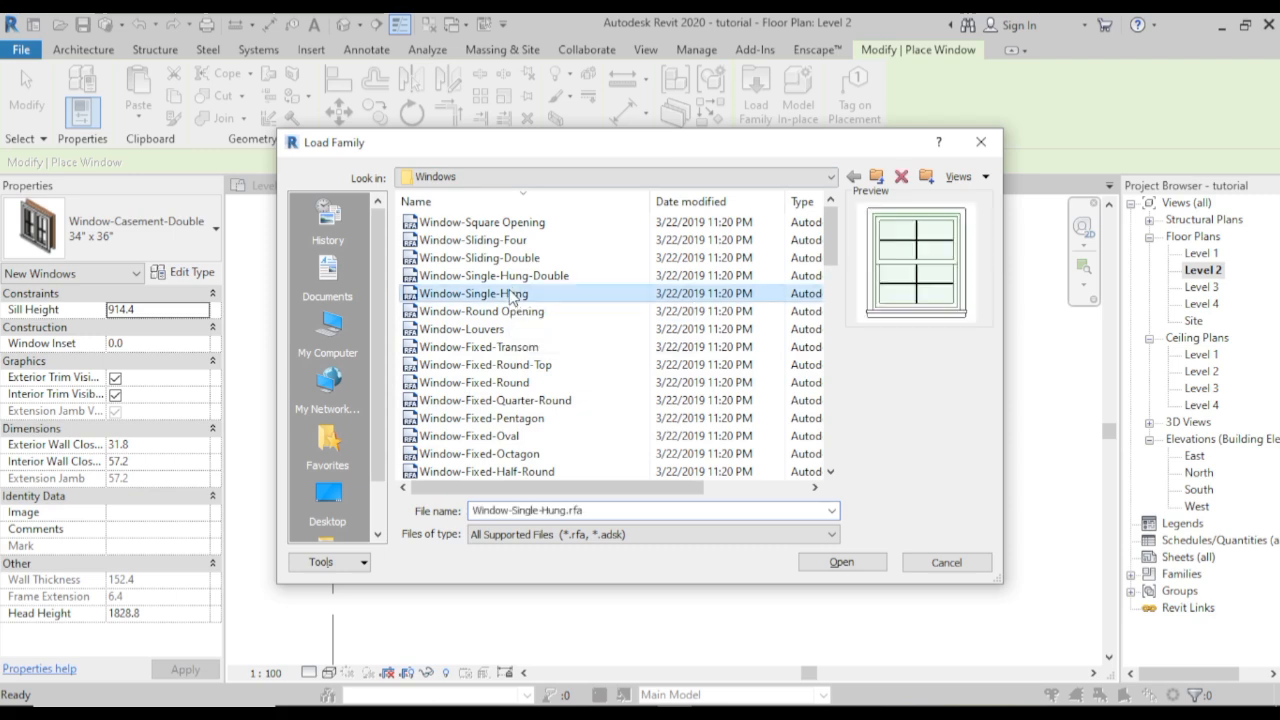
click(853, 564)
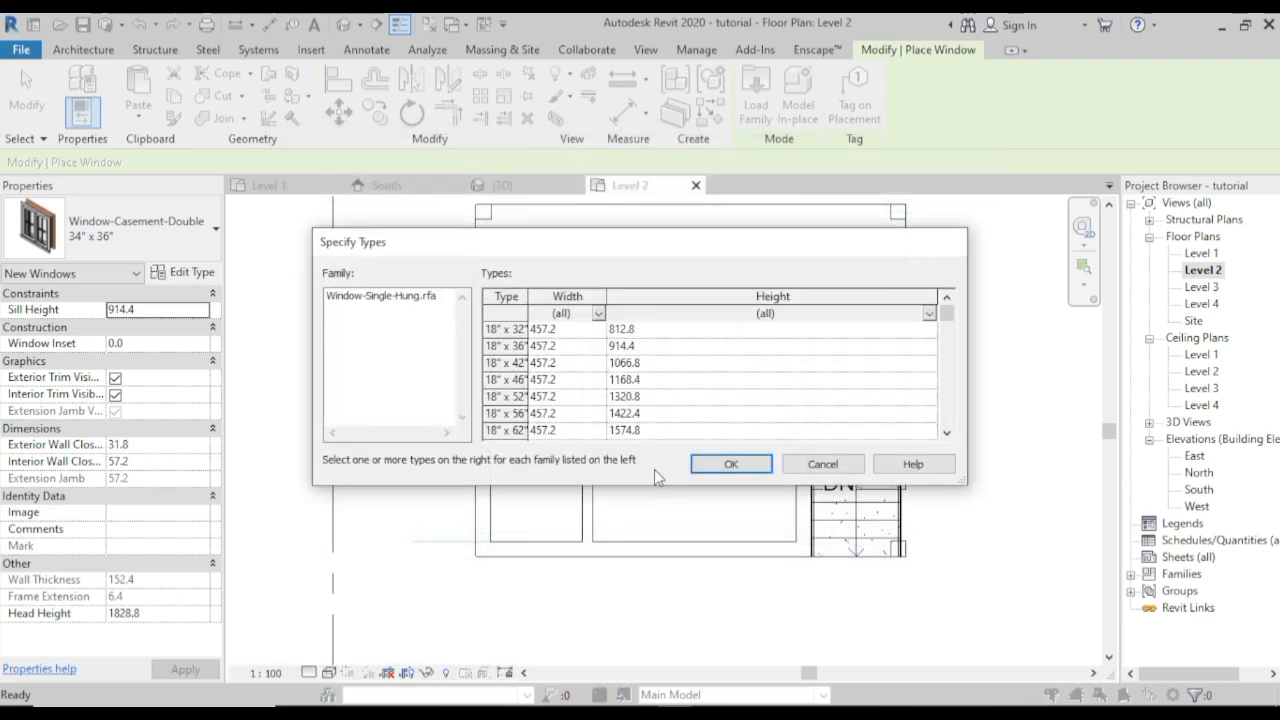
click(731, 464)
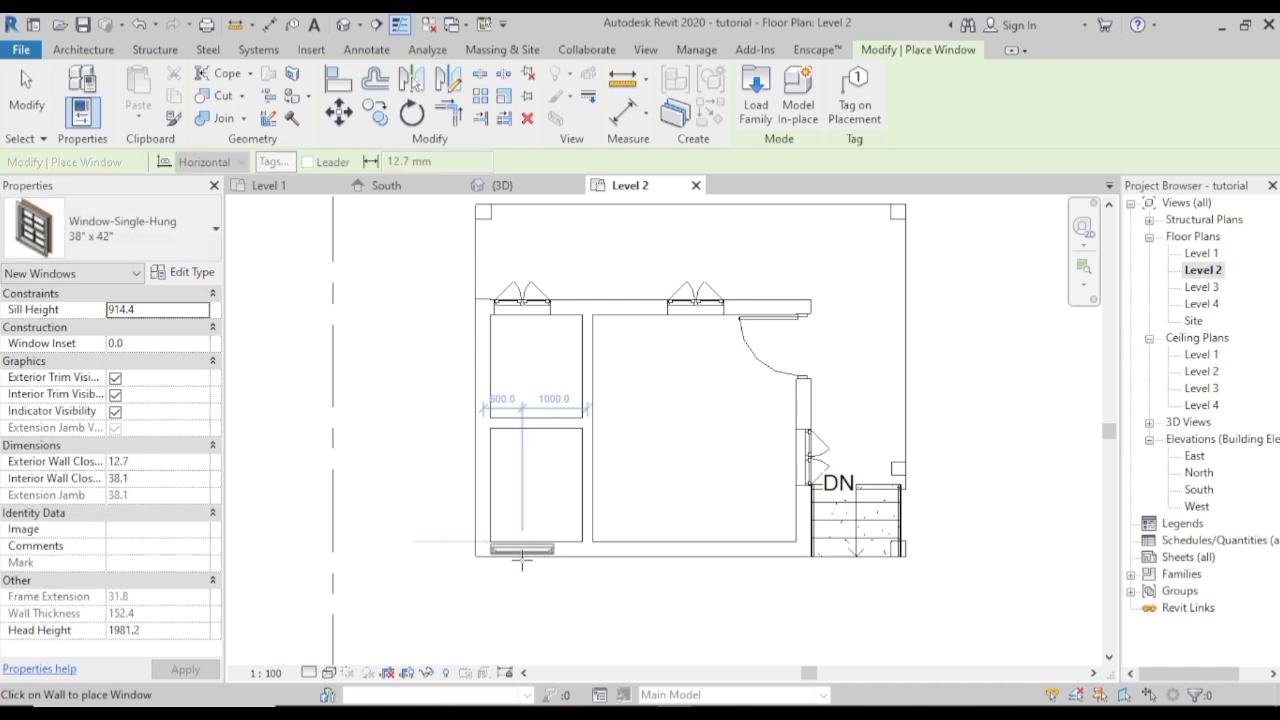
click(195, 240)
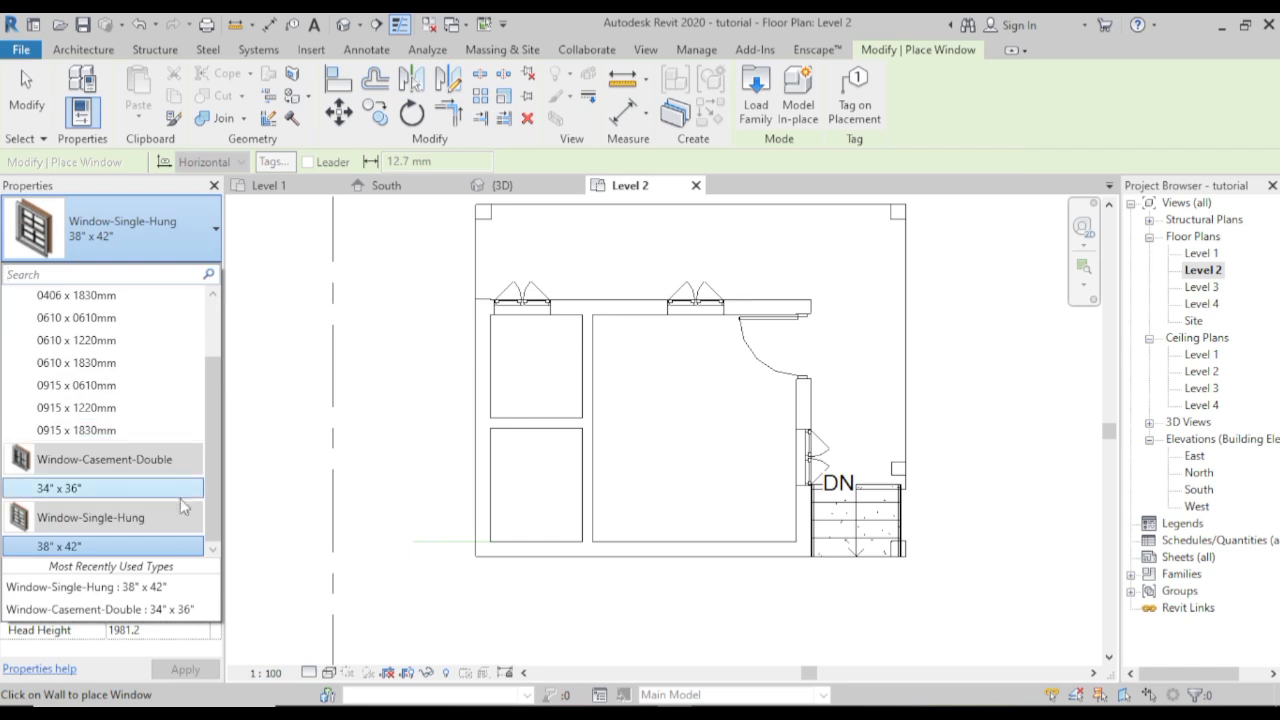
click(220, 231)
click(218, 236)
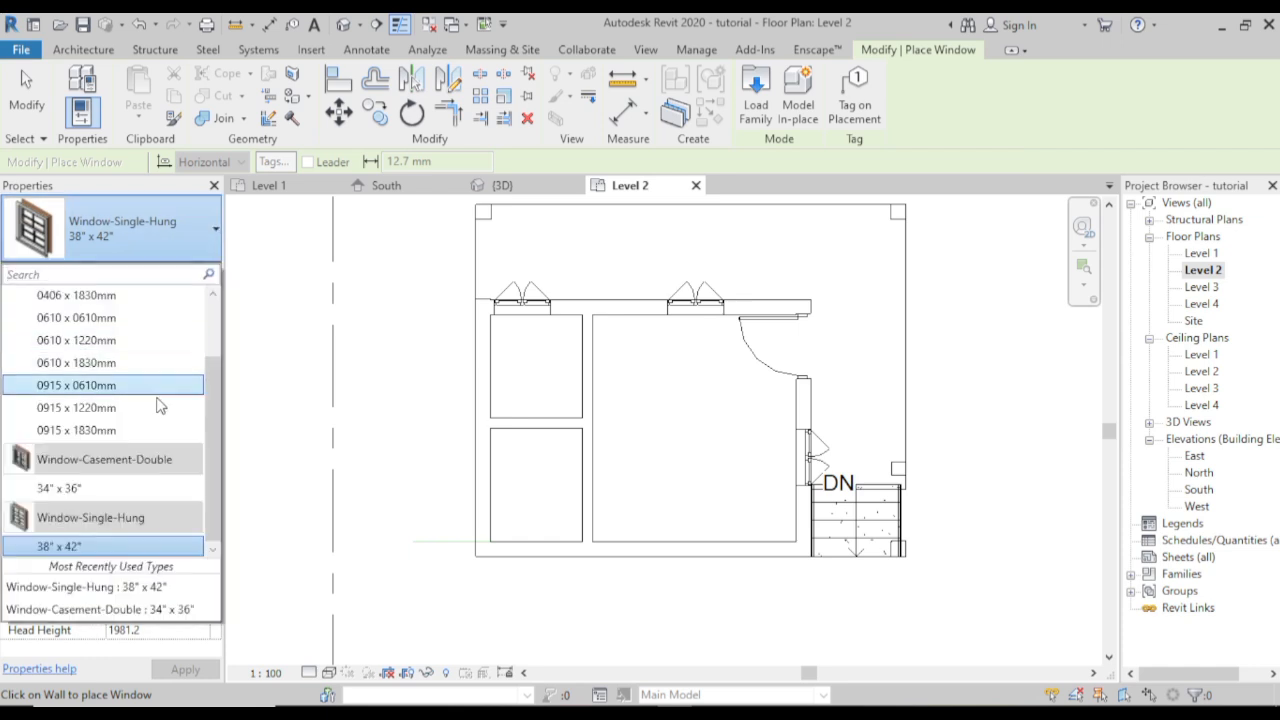
click(258, 240)
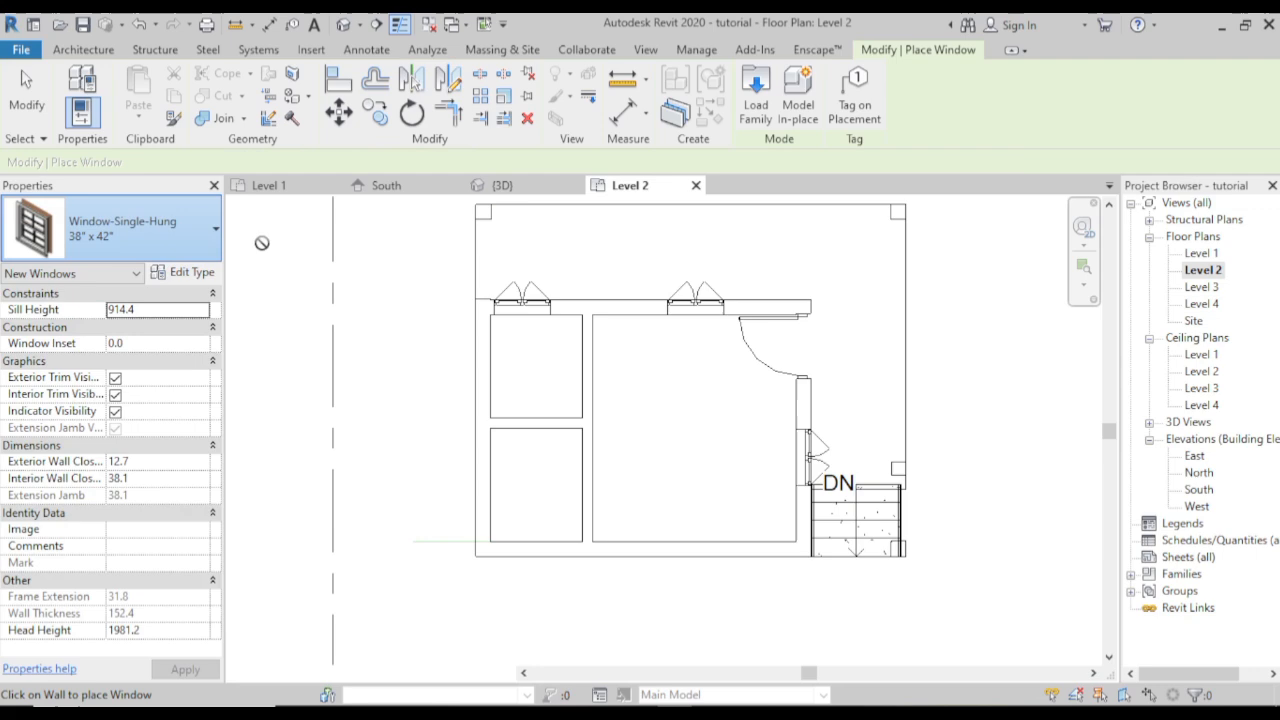
- Set the Window-Single-Hung 38" x 42" type to 700 mm wide and 700 mm high, and place it in the lower small room's bottom wall
click(192, 276)
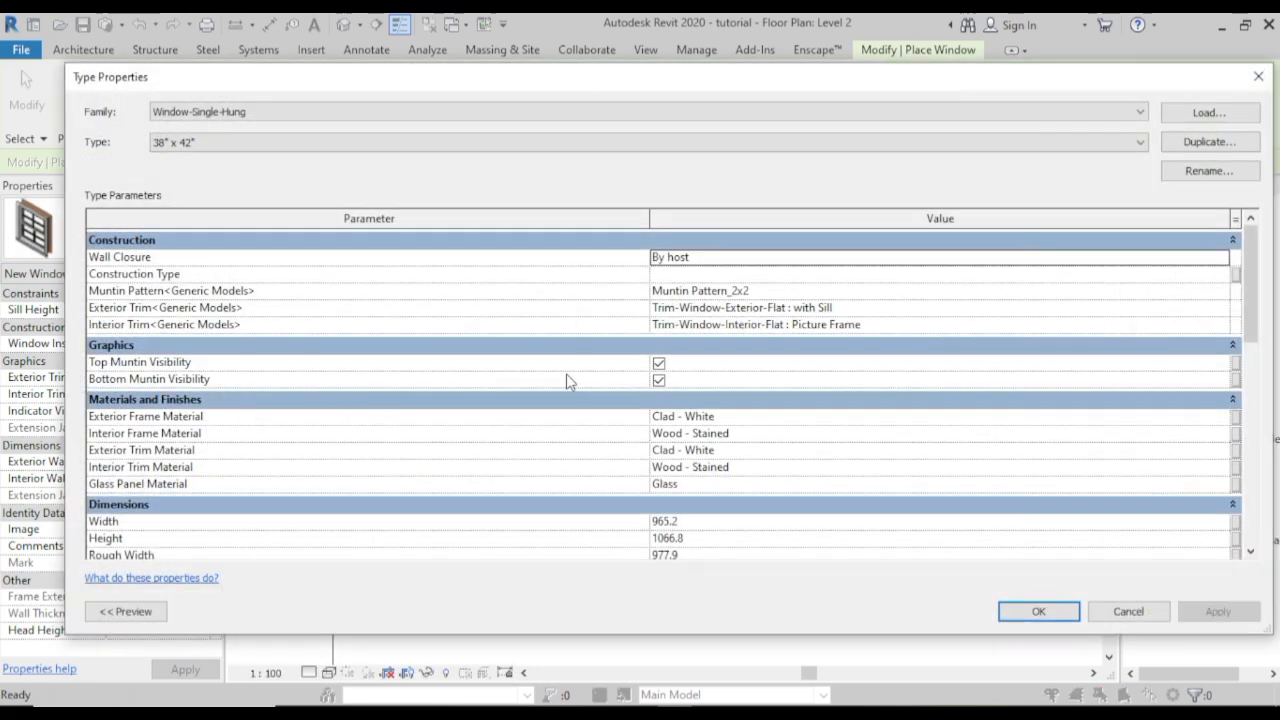
click(674, 521)
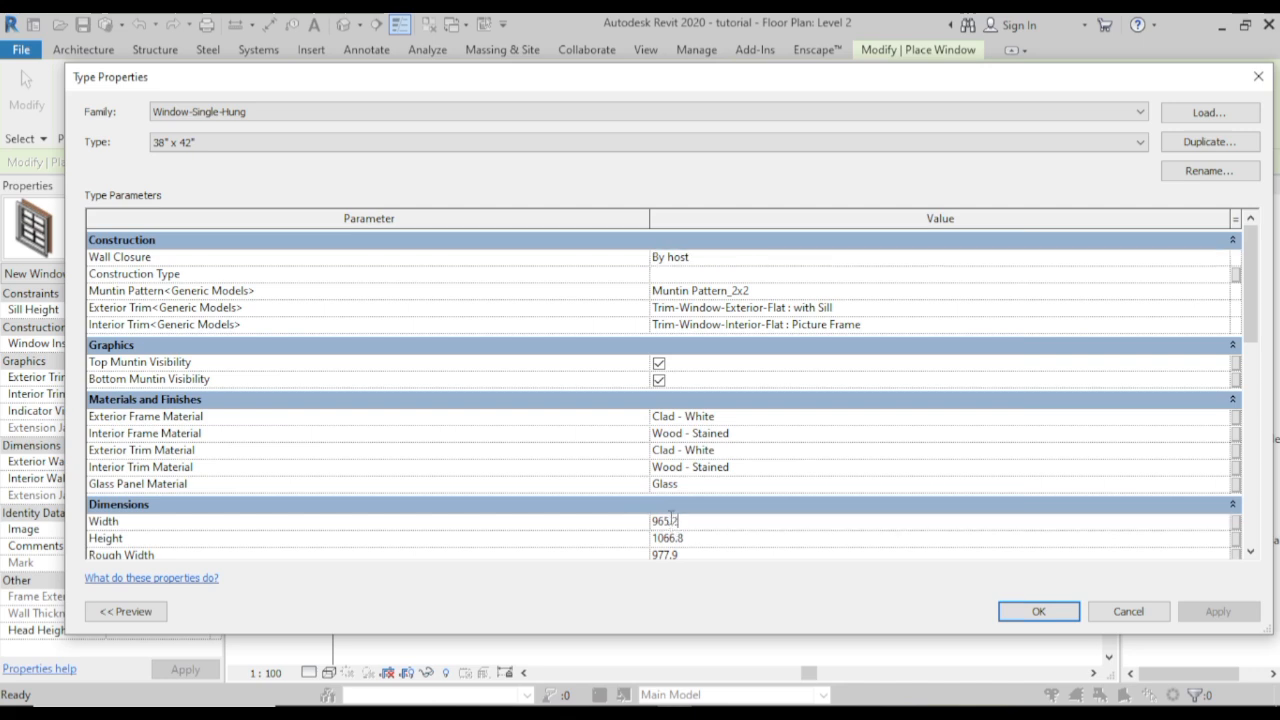
key(BackSpace)
key(BackSpace)
key(BackSpace)
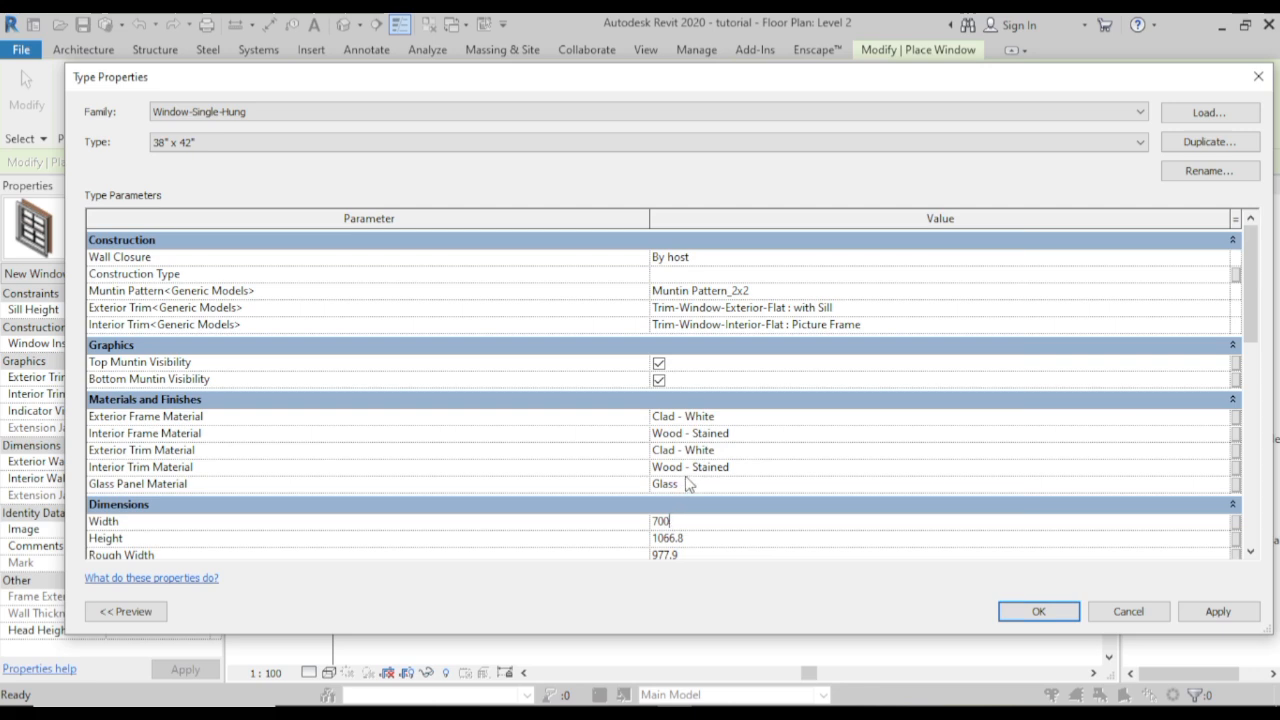
click(689, 538)
click(1057, 611)
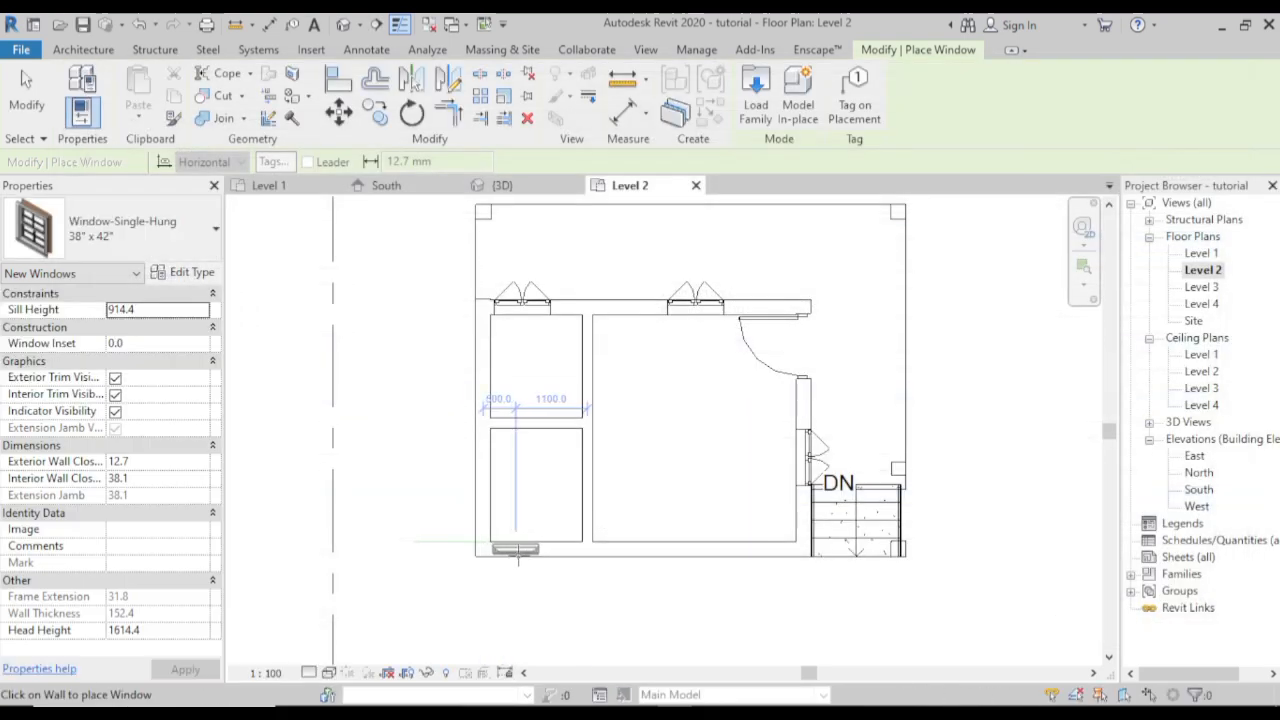
click(518, 560)
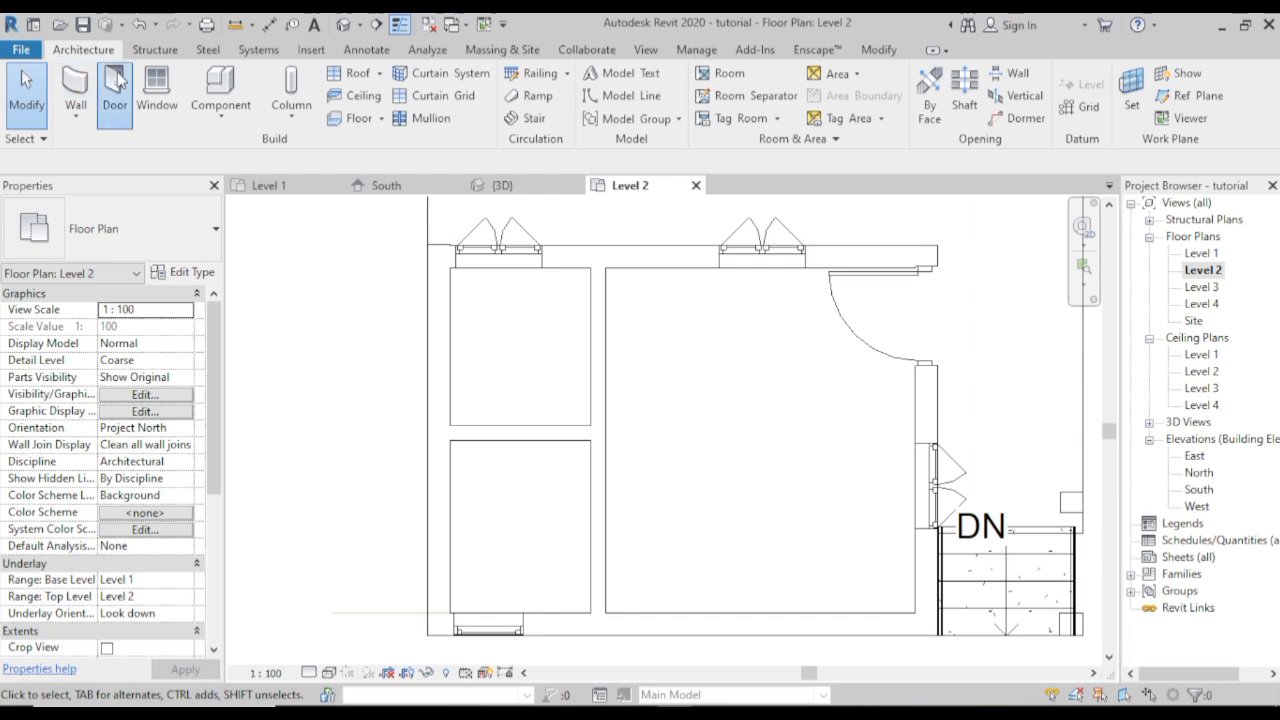
- Start placing doors with the M_Single-Flush 0762 x 2032mm type and set its trim width to 75 mm
click(113, 87)
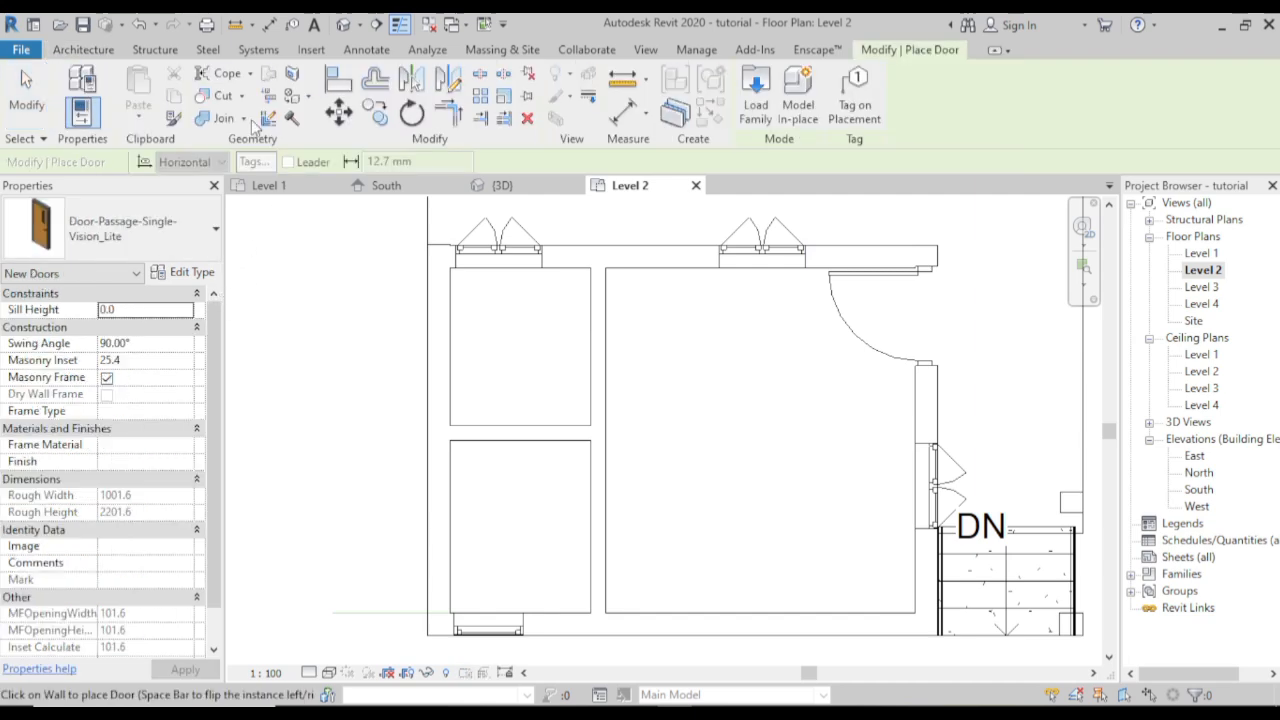
click(216, 232)
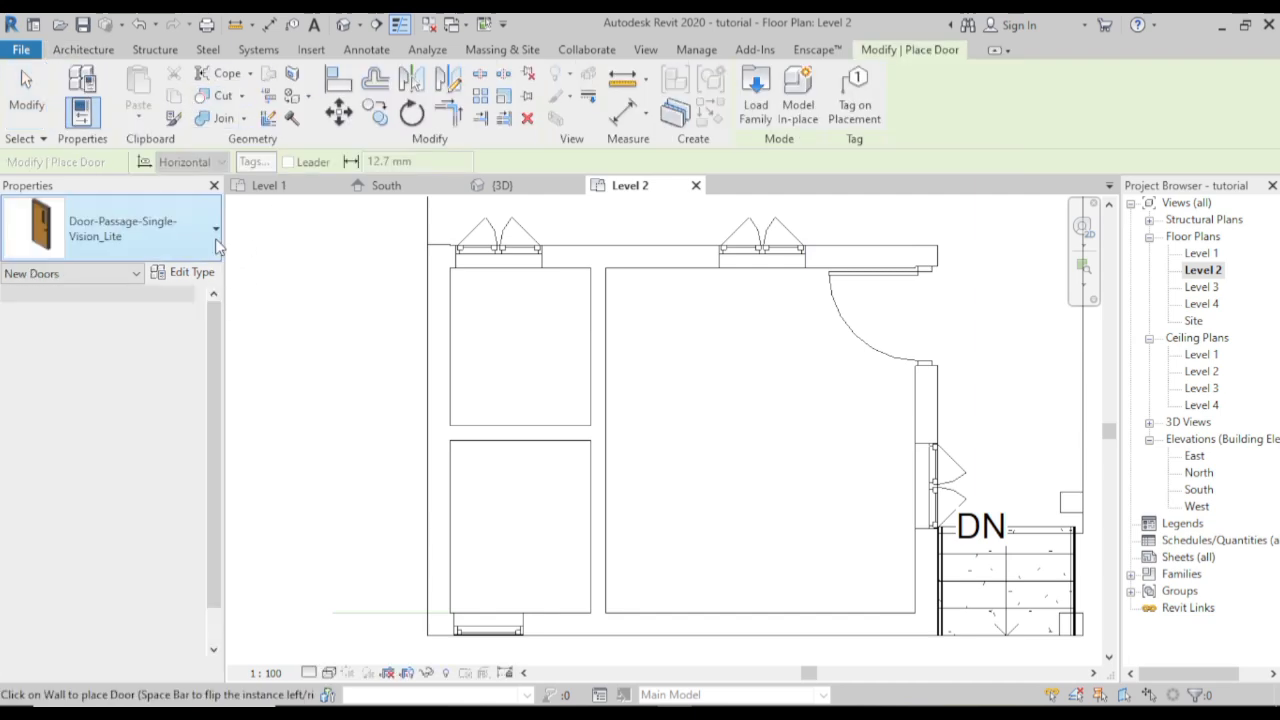
mouse_move(203, 358)
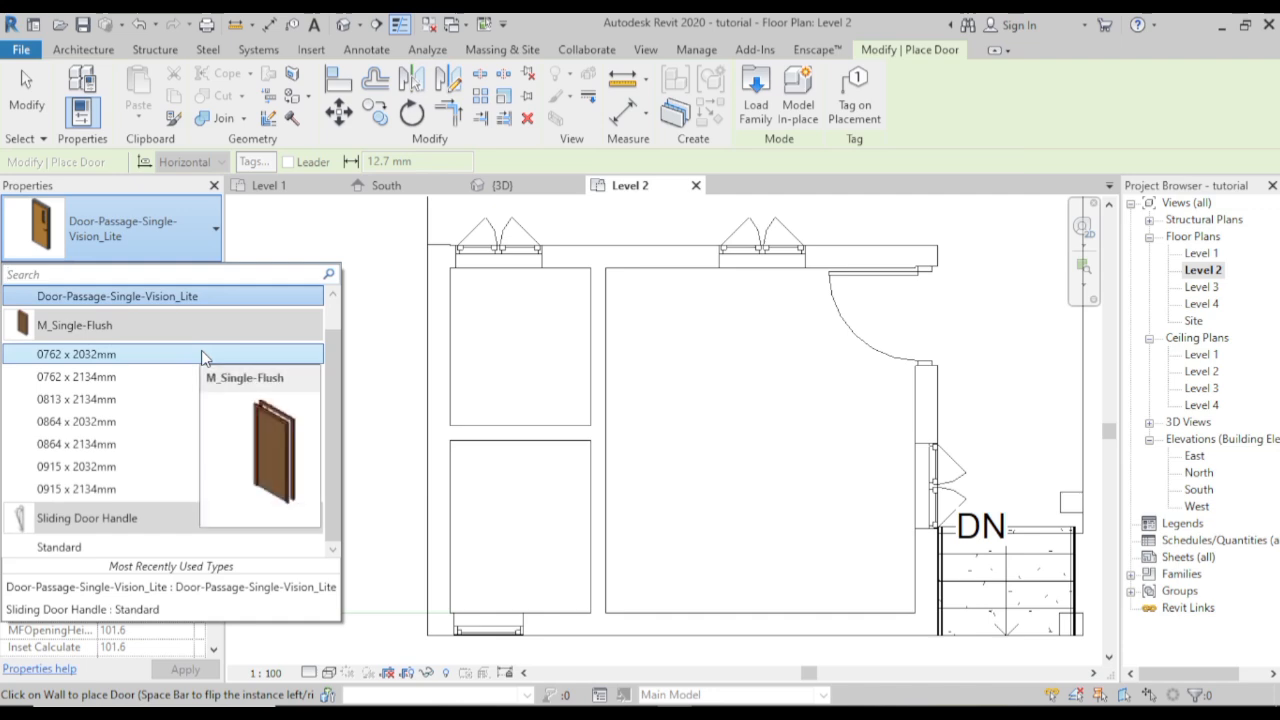
click(203, 355)
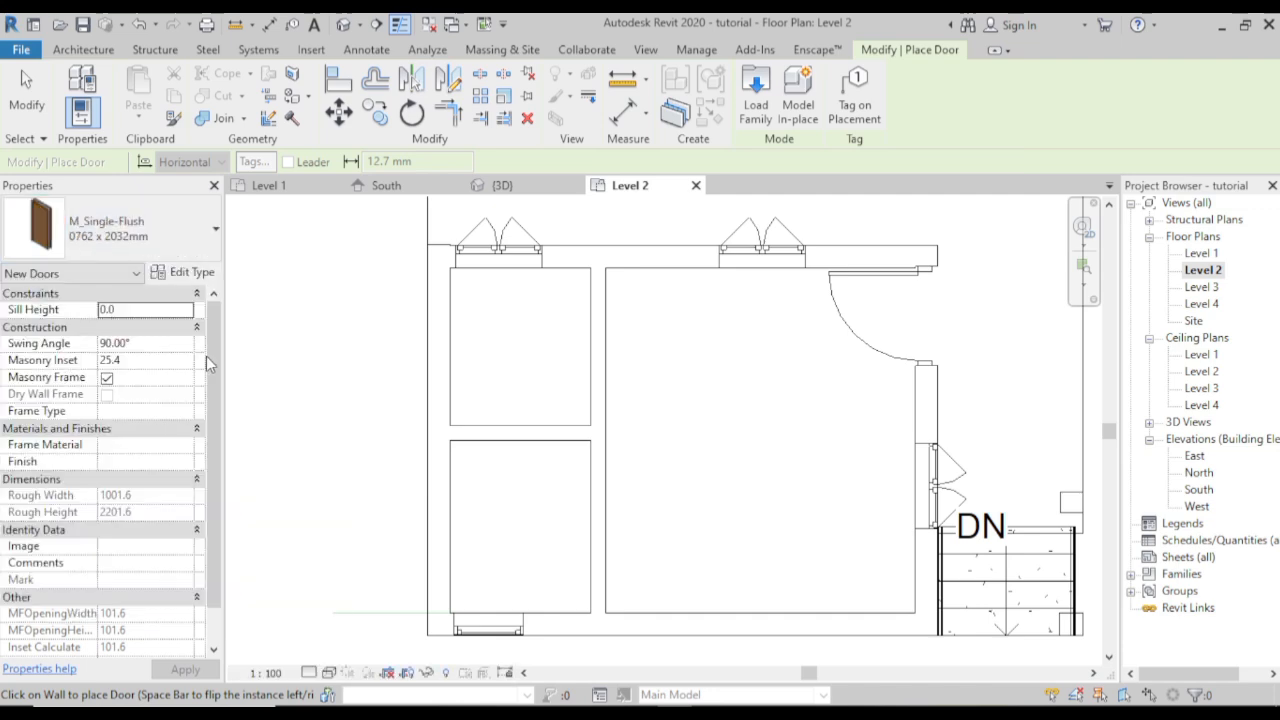
click(205, 278)
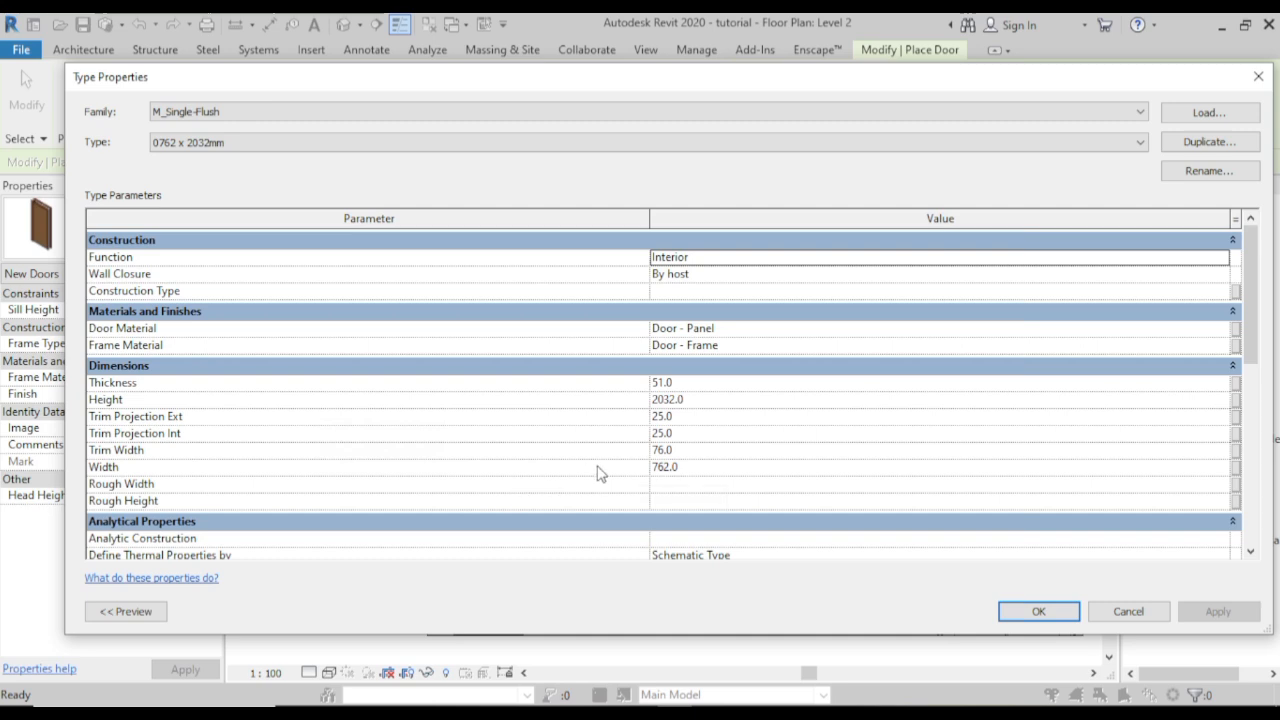
click(665, 451)
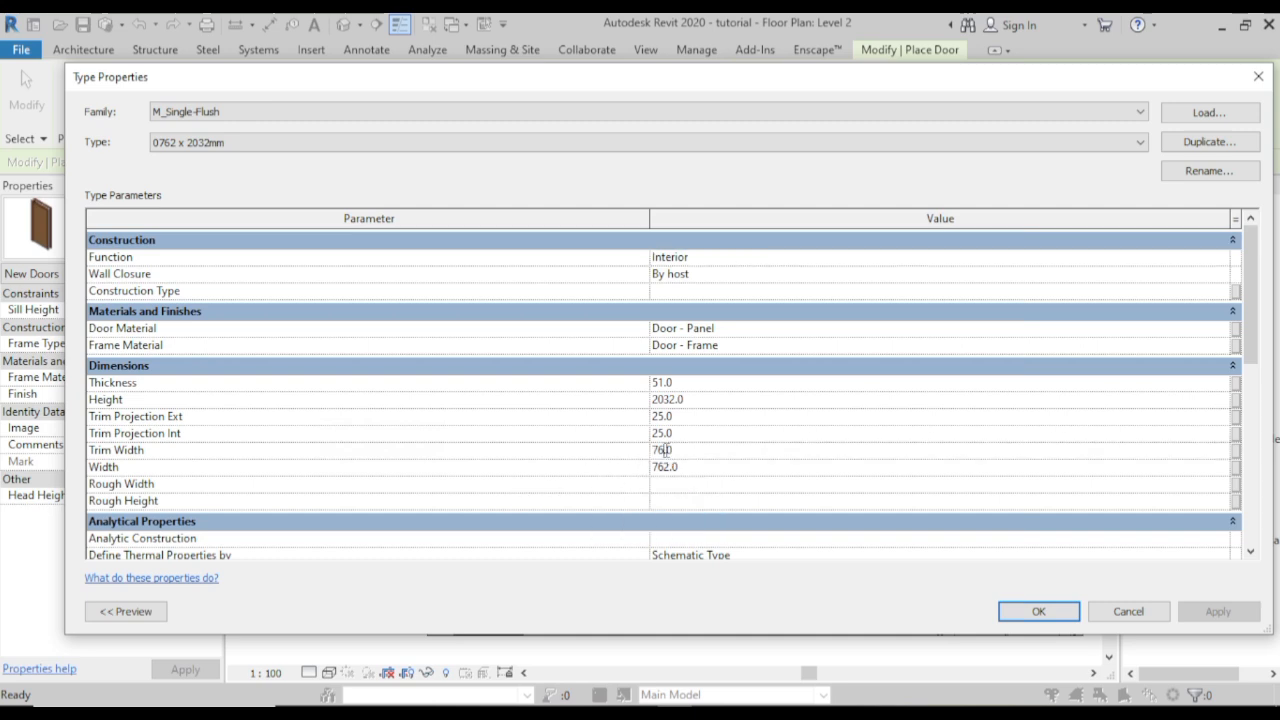
key(BackSpace)
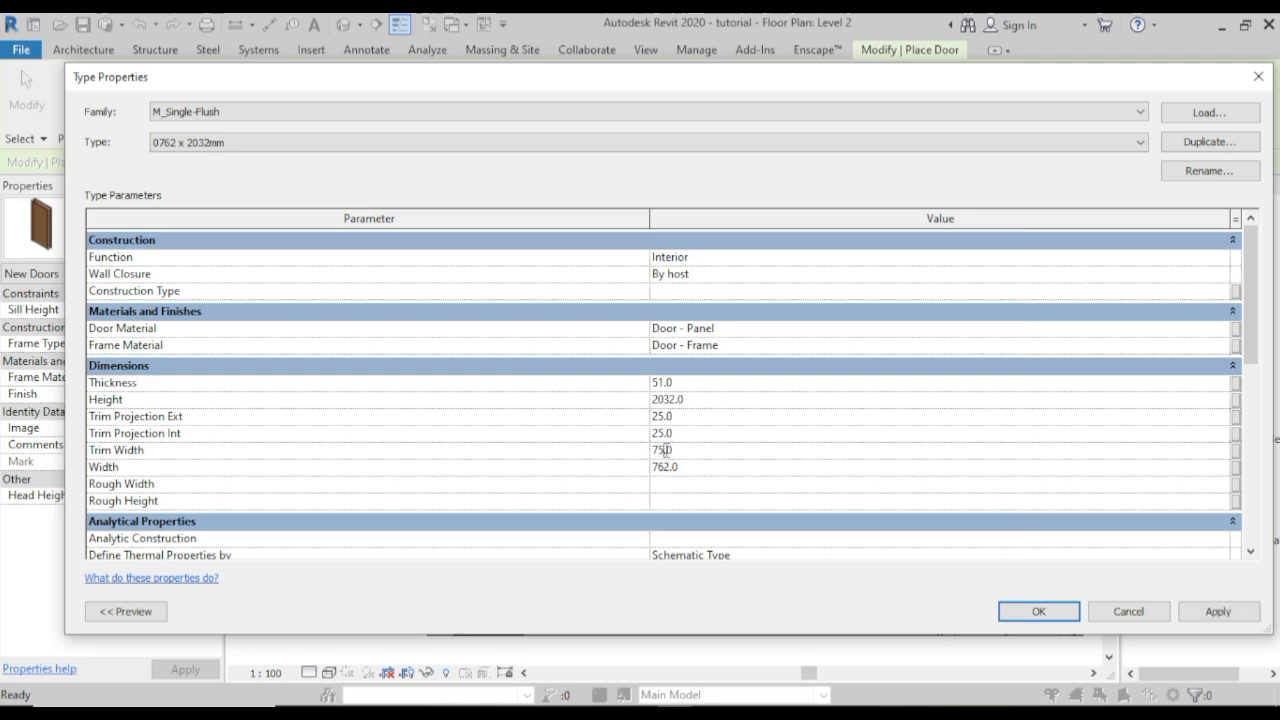
click(1039, 611)
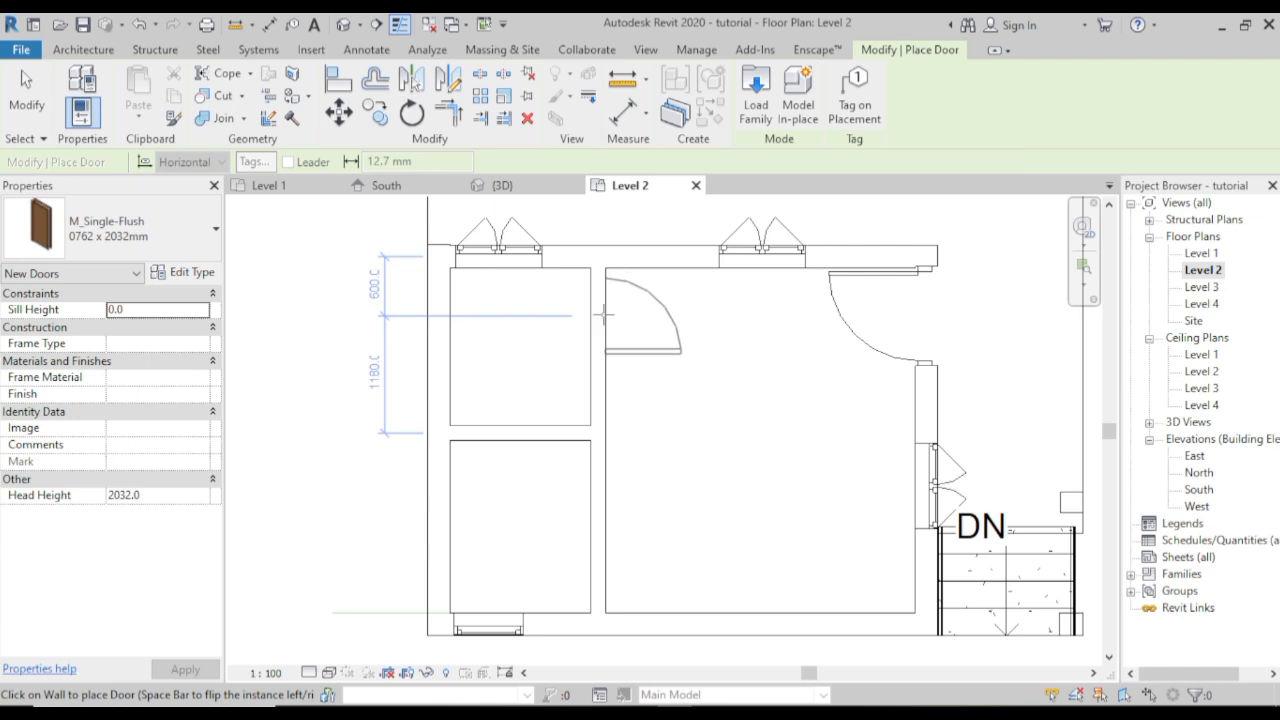
- Place a flush door from the large room into each small room, centred 600 mm below the upper wall and 500 mm below the partition
key(space)
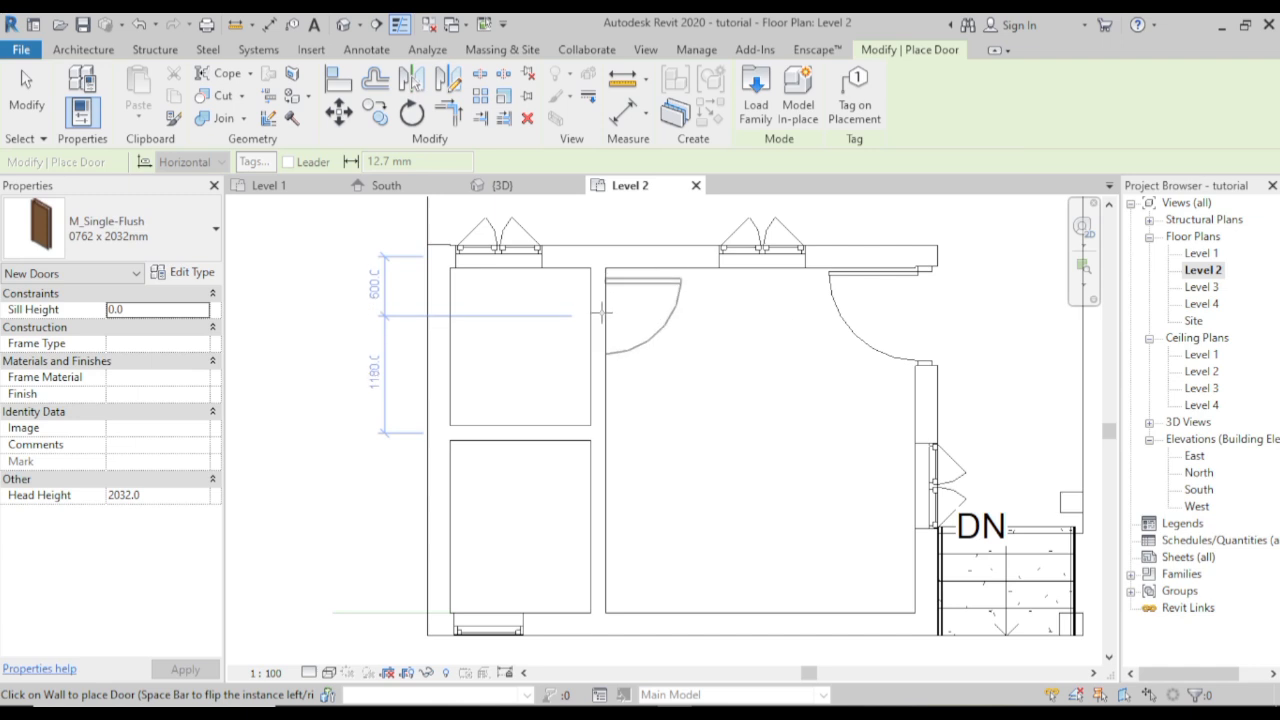
click(628, 377)
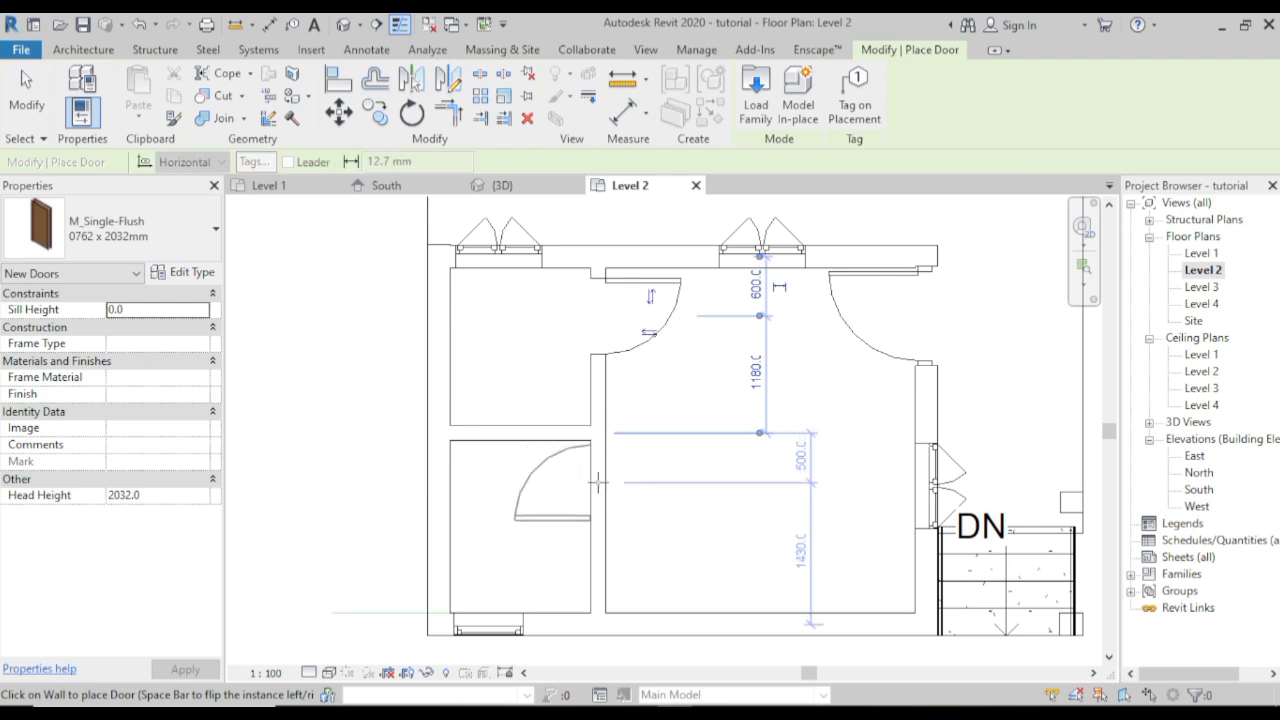
key(space)
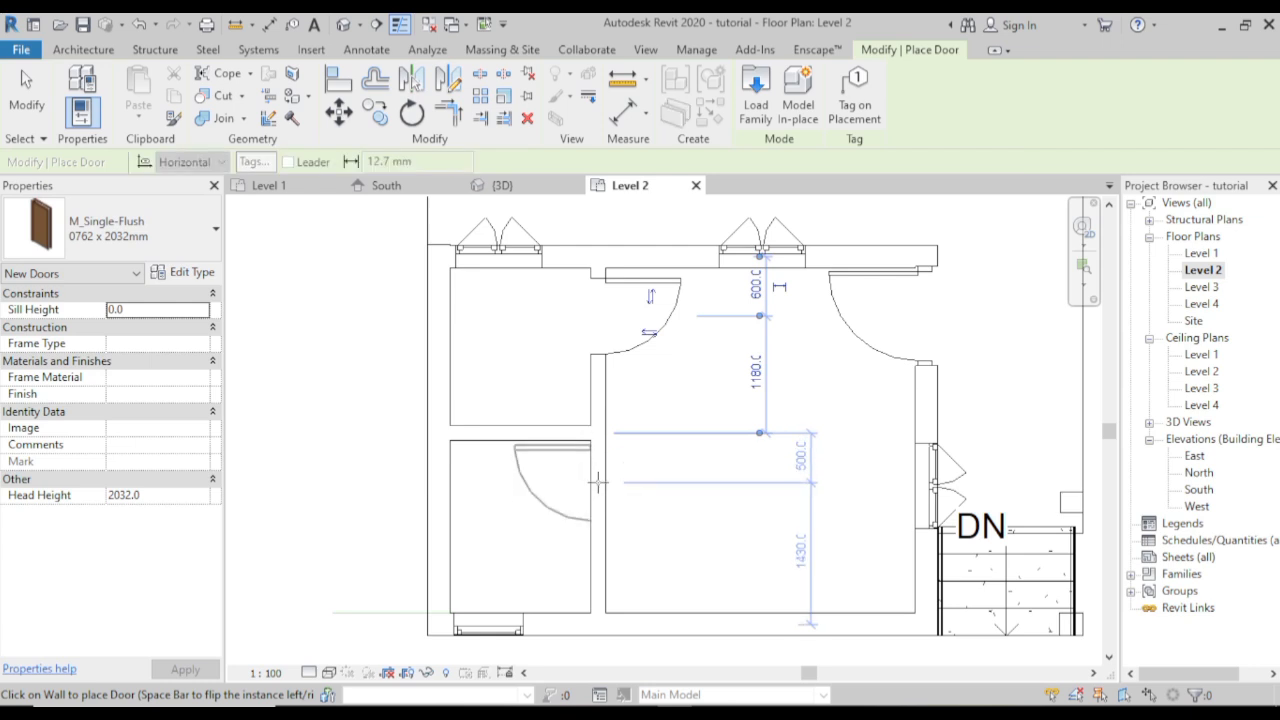
right_click(663, 371)
click(702, 381)
right_click(689, 369)
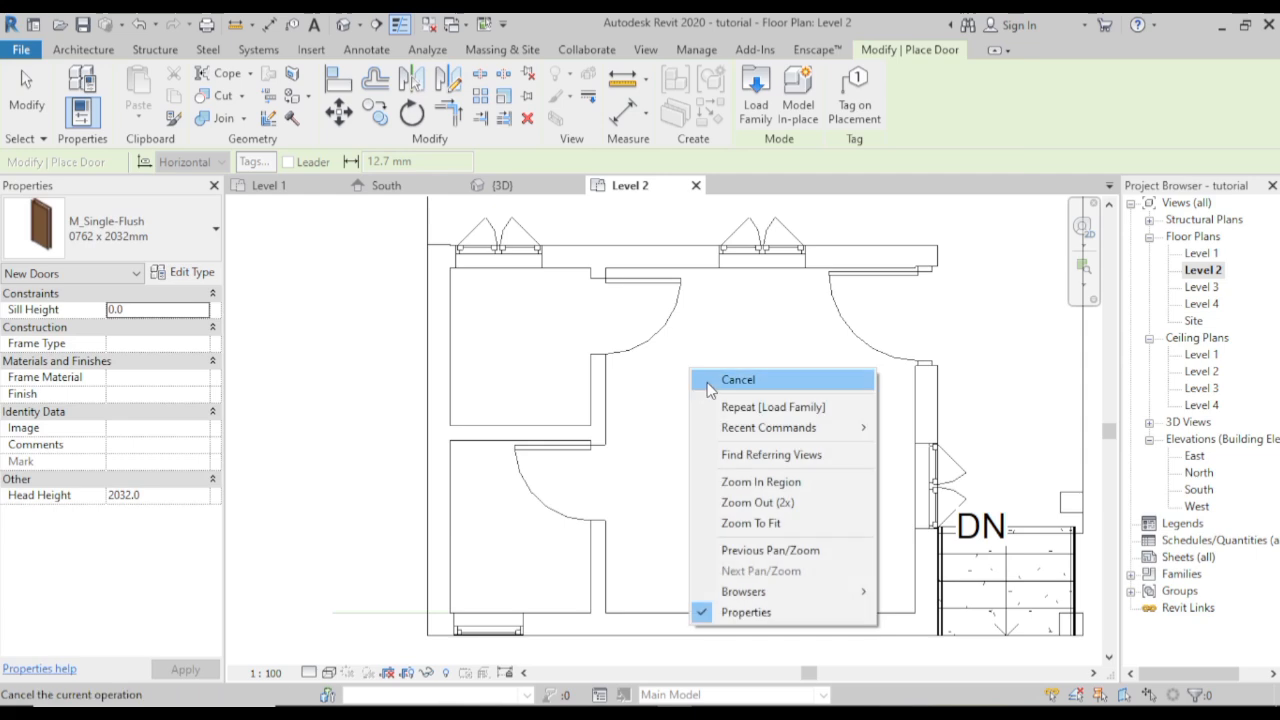
click(710, 380)
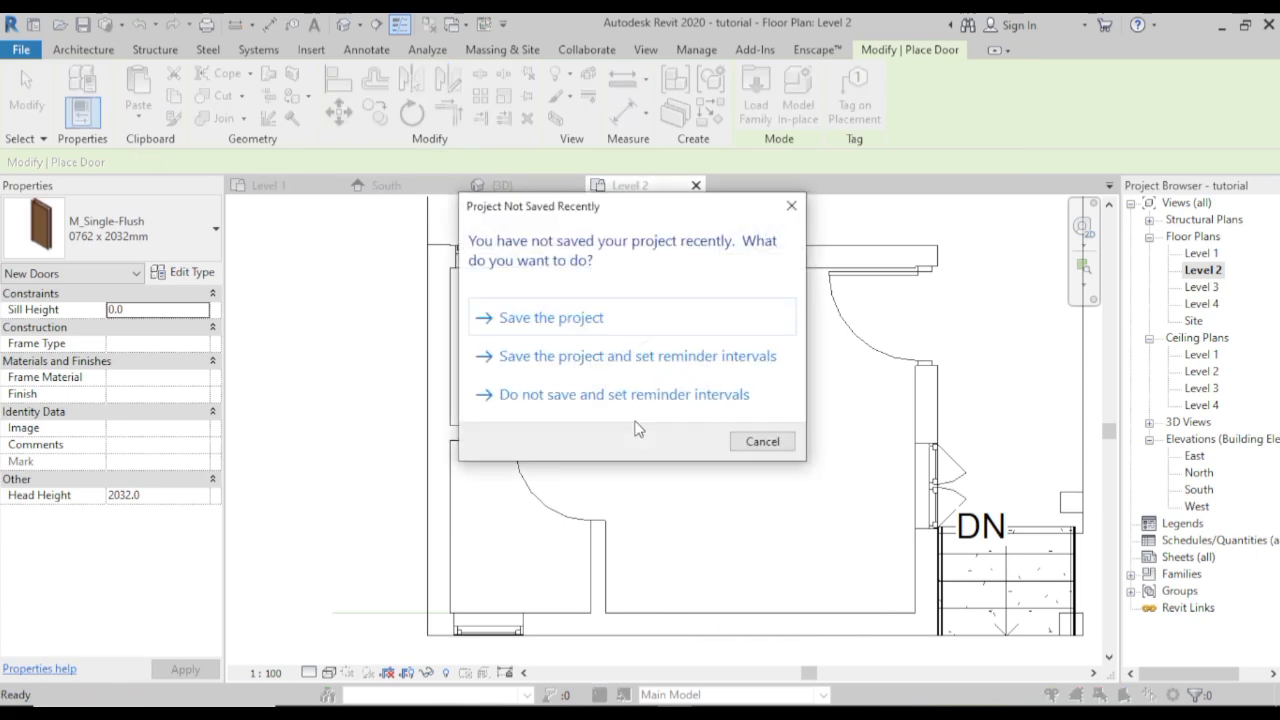
click(791, 205)
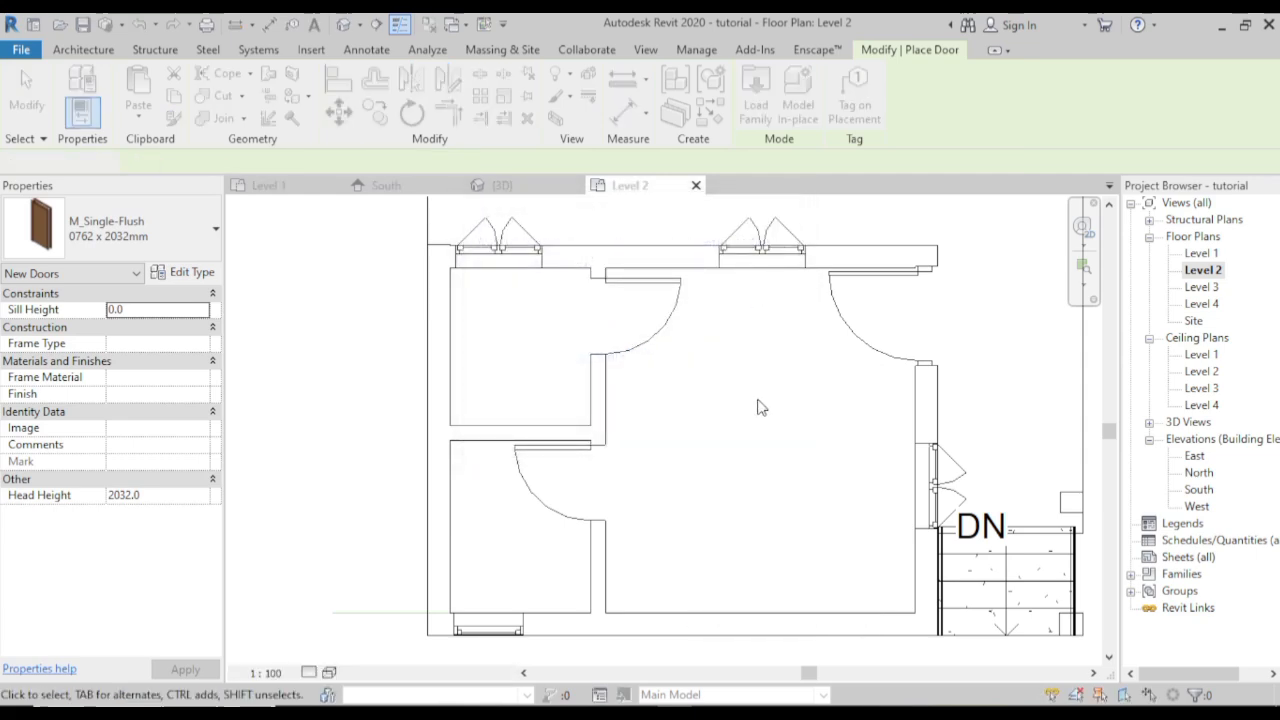
- In the 3D view, delete the 900mm Pipe railing on the inner side of the entrance stair, next to the large room's wall
middle_drag(744, 446, 687, 436)
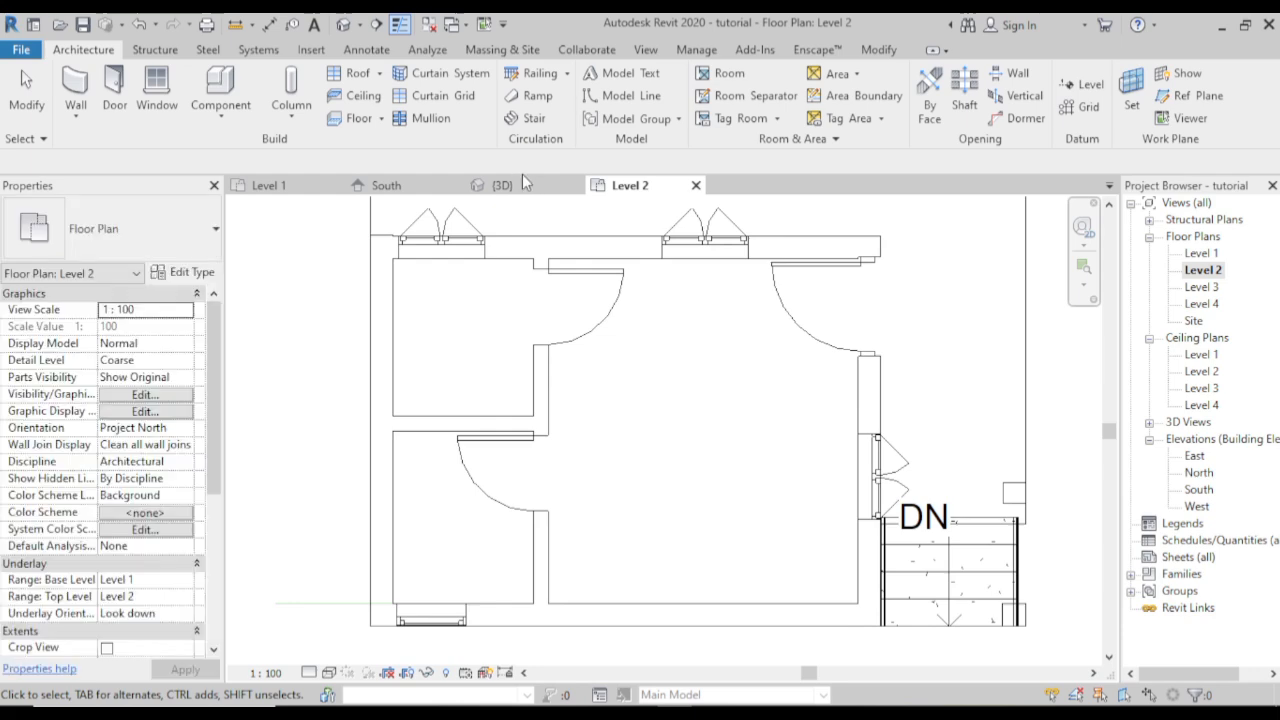
click(520, 183)
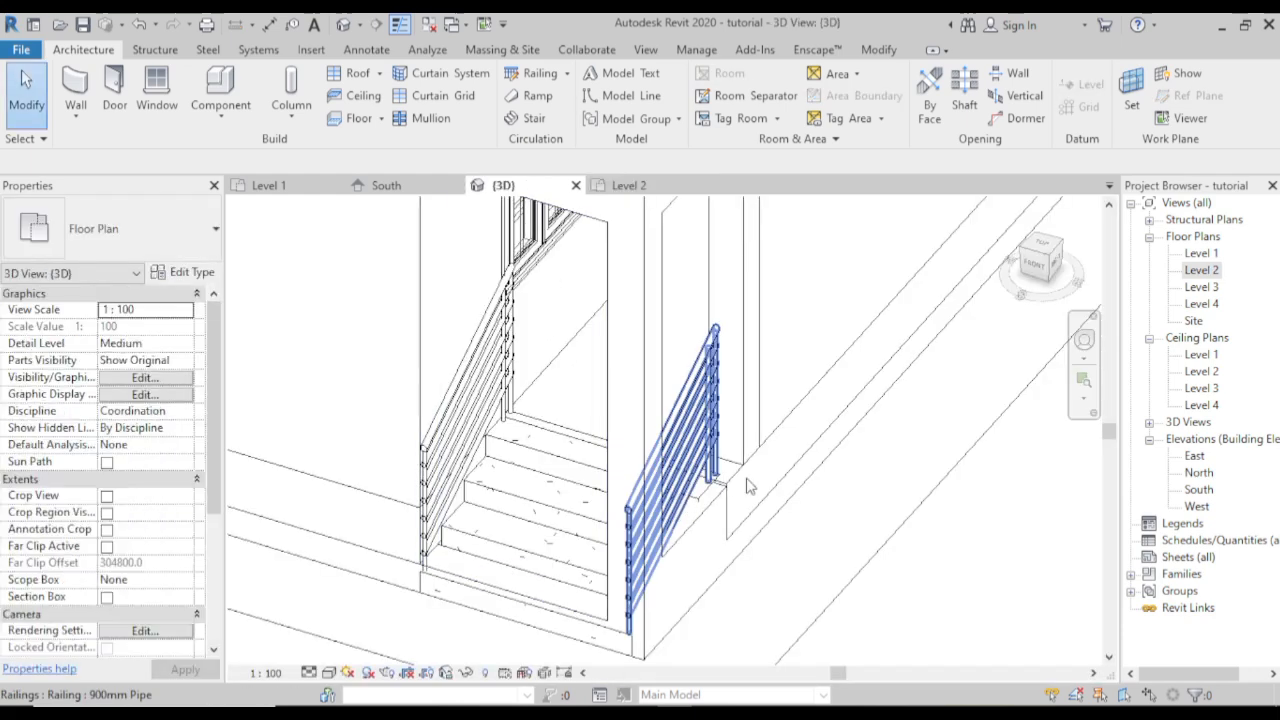
scroll(748, 485, down, 8)
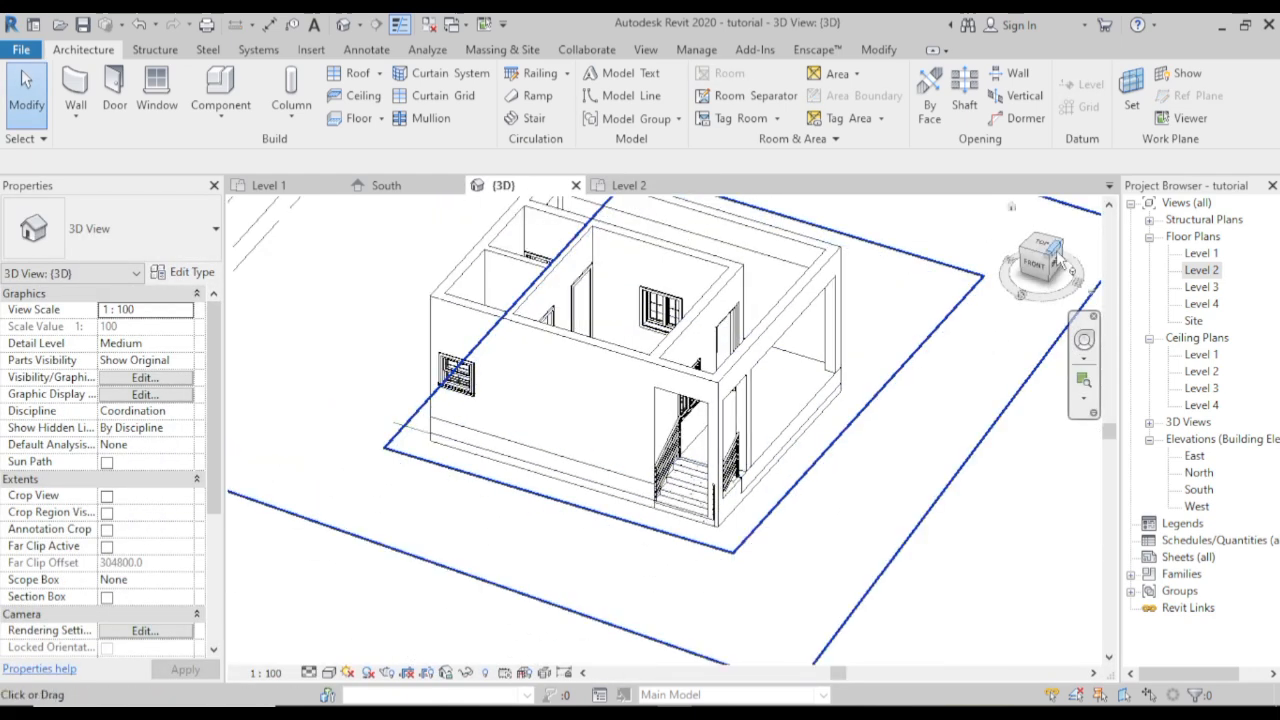
mouse_move(1057, 263)
mouse_down()
mouse_move(1005, 208)
mouse_move(1003, 228)
mouse_up()
scroll(676, 525, up, 2)
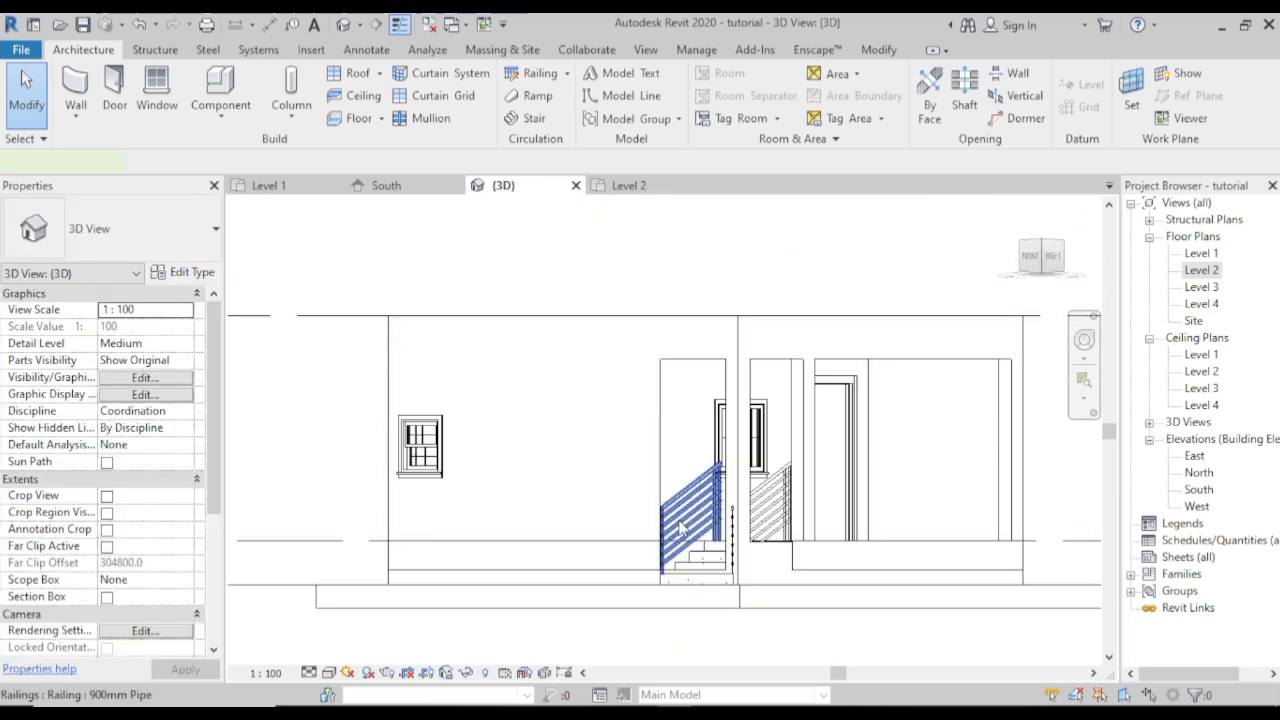
click(681, 528)
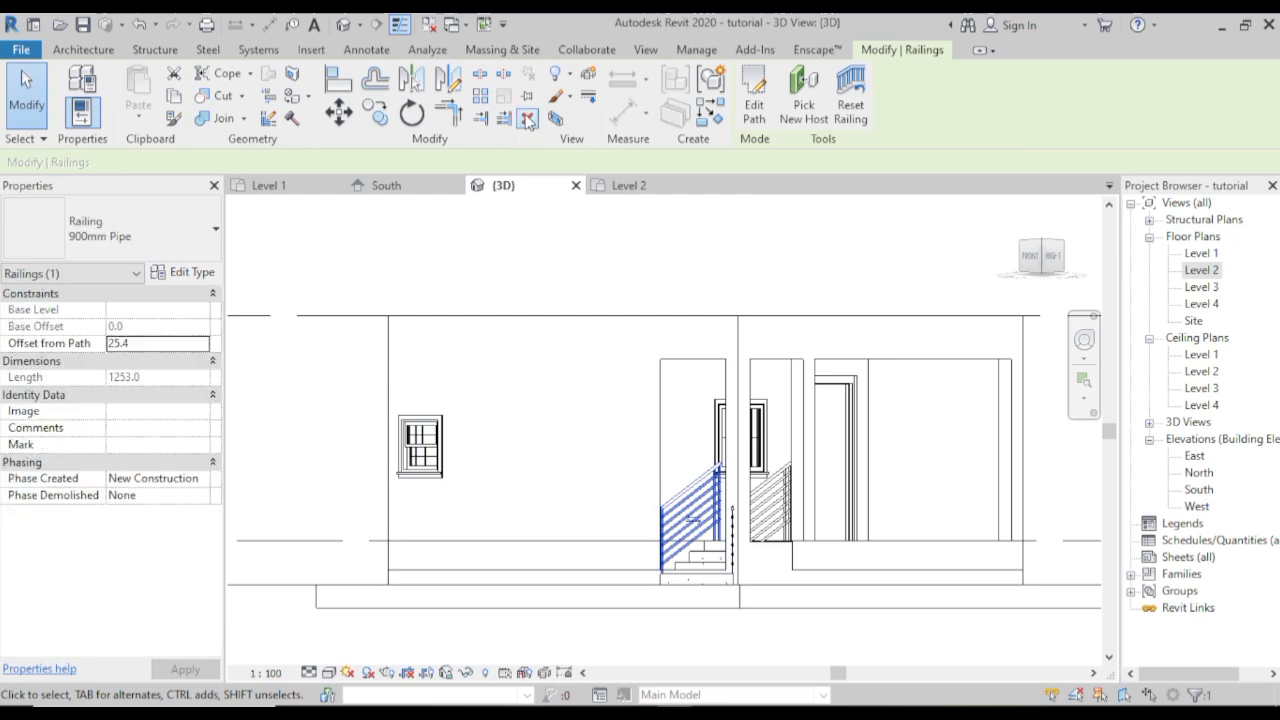
key(Escape)
- In the South elevation, lower the bottom edge of the stair's front wall opening to a base offset of 120 mm from Level 1
scroll(700, 563, up, 2)
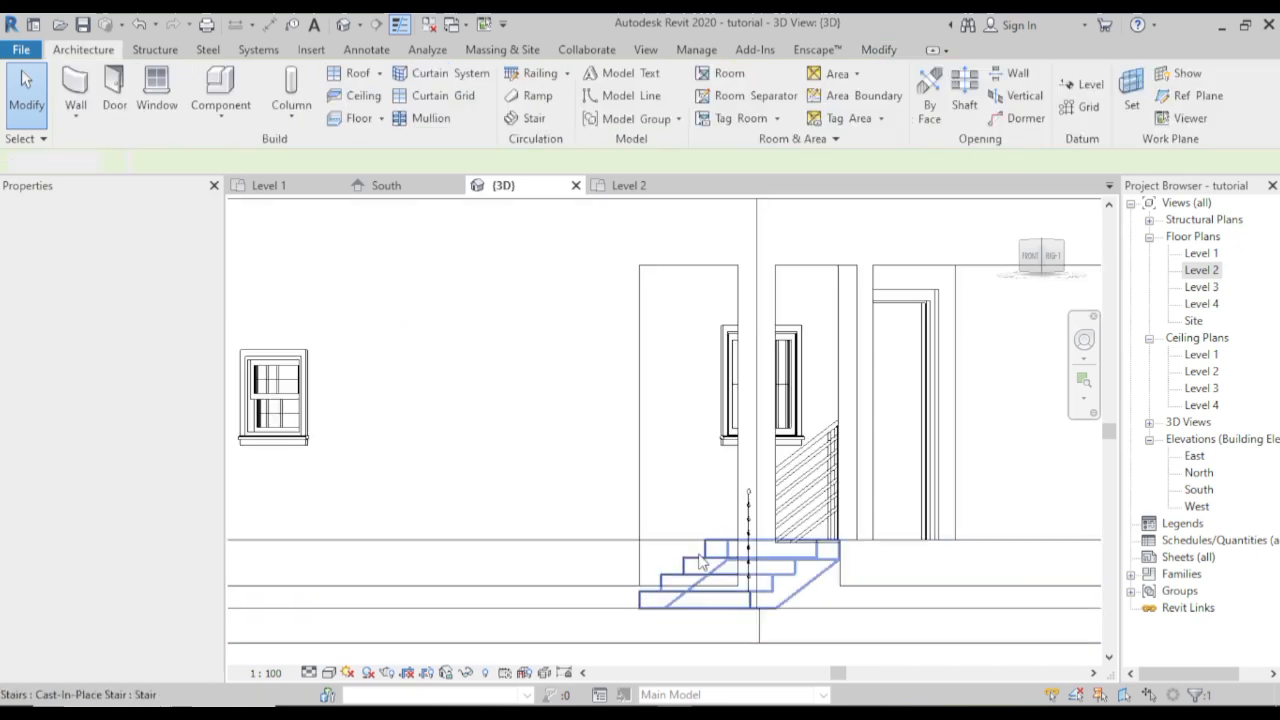
scroll(700, 563, up, 2)
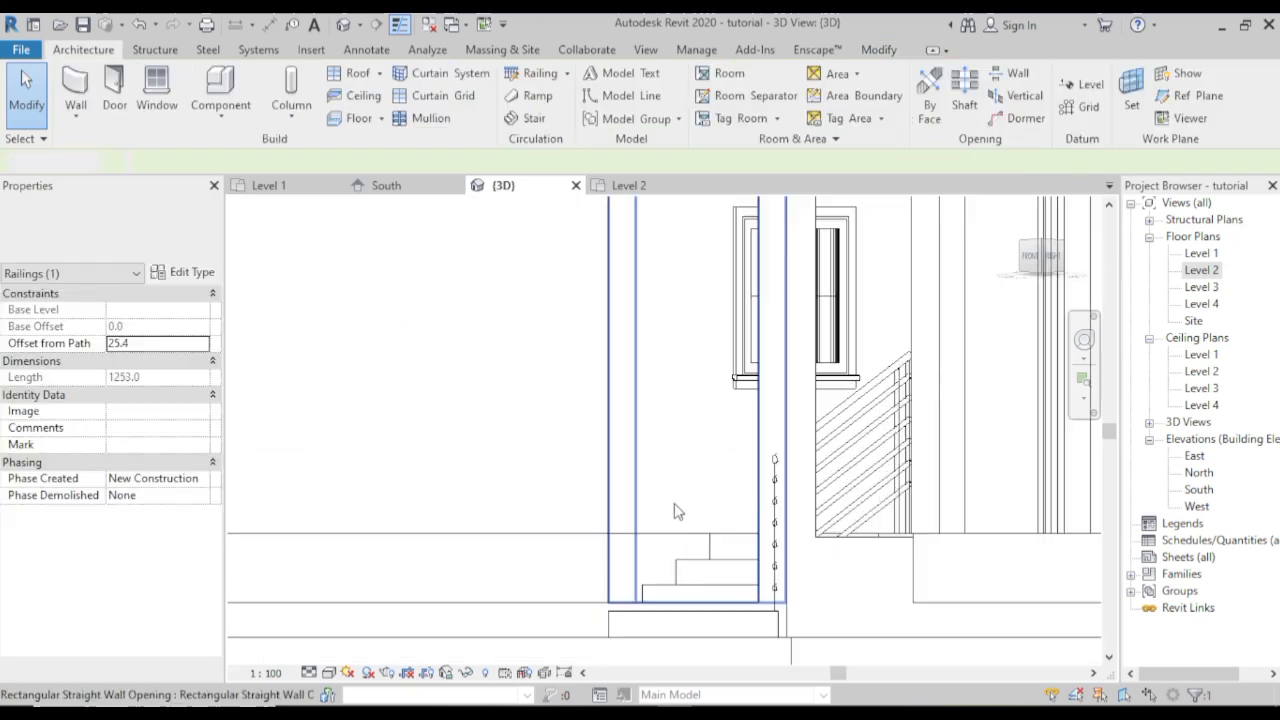
click(430, 190)
scroll(715, 437, up, 2)
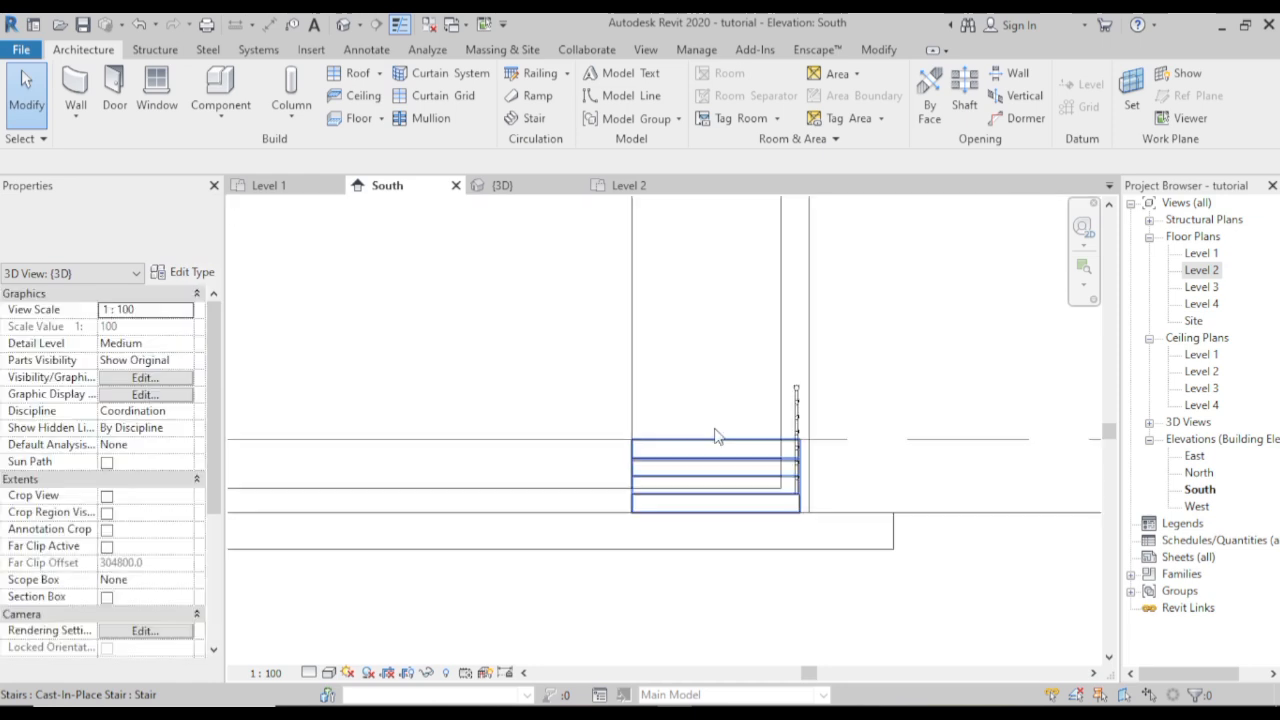
scroll(715, 437, up, 1)
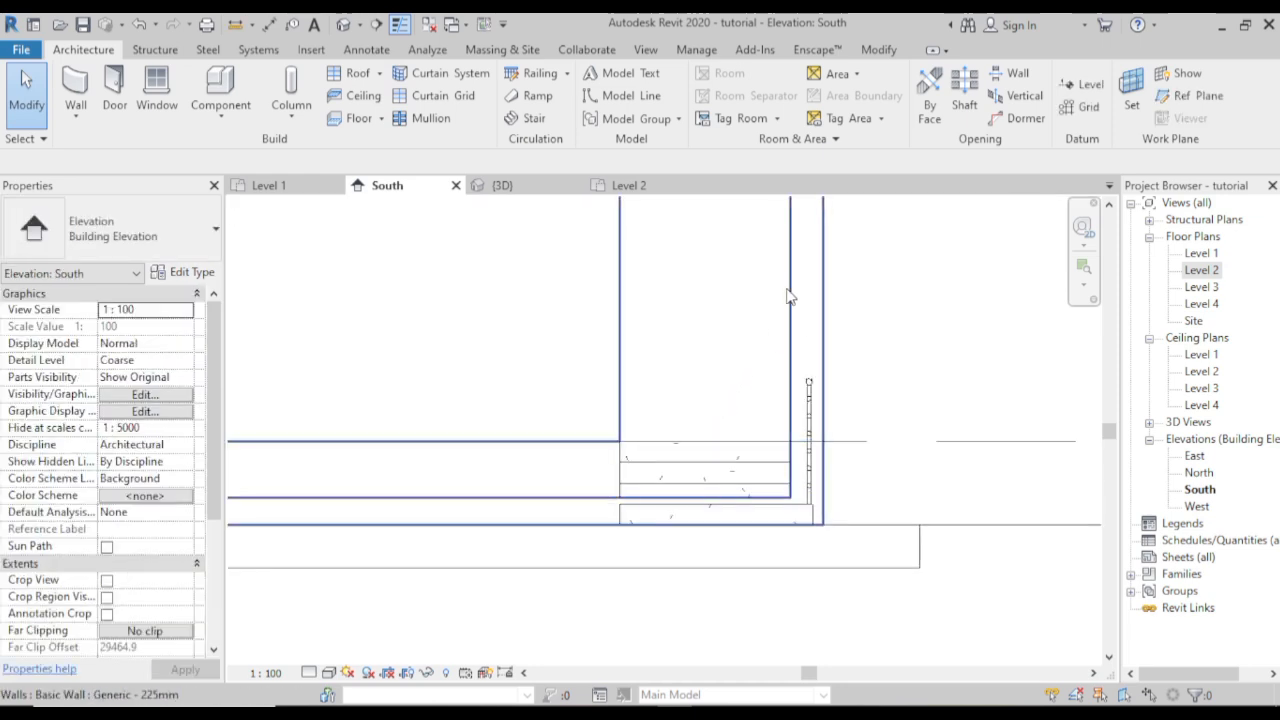
click(752, 368)
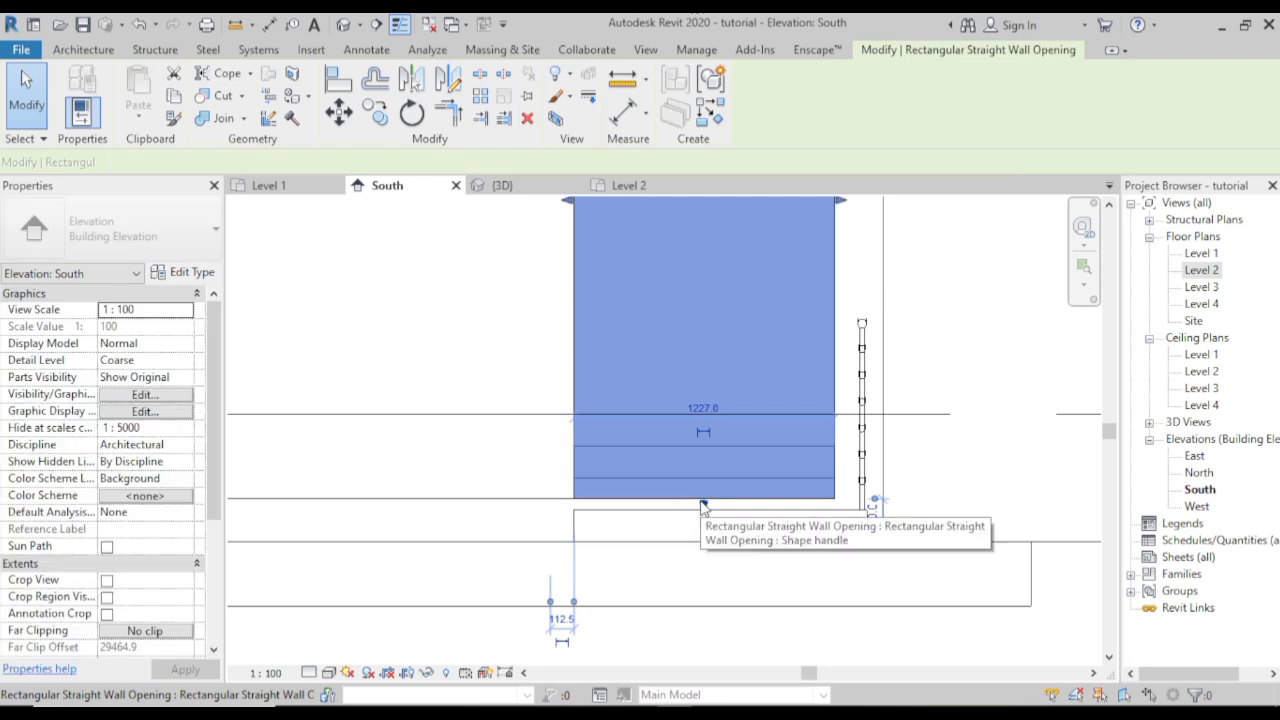
drag(705, 510, 704, 519)
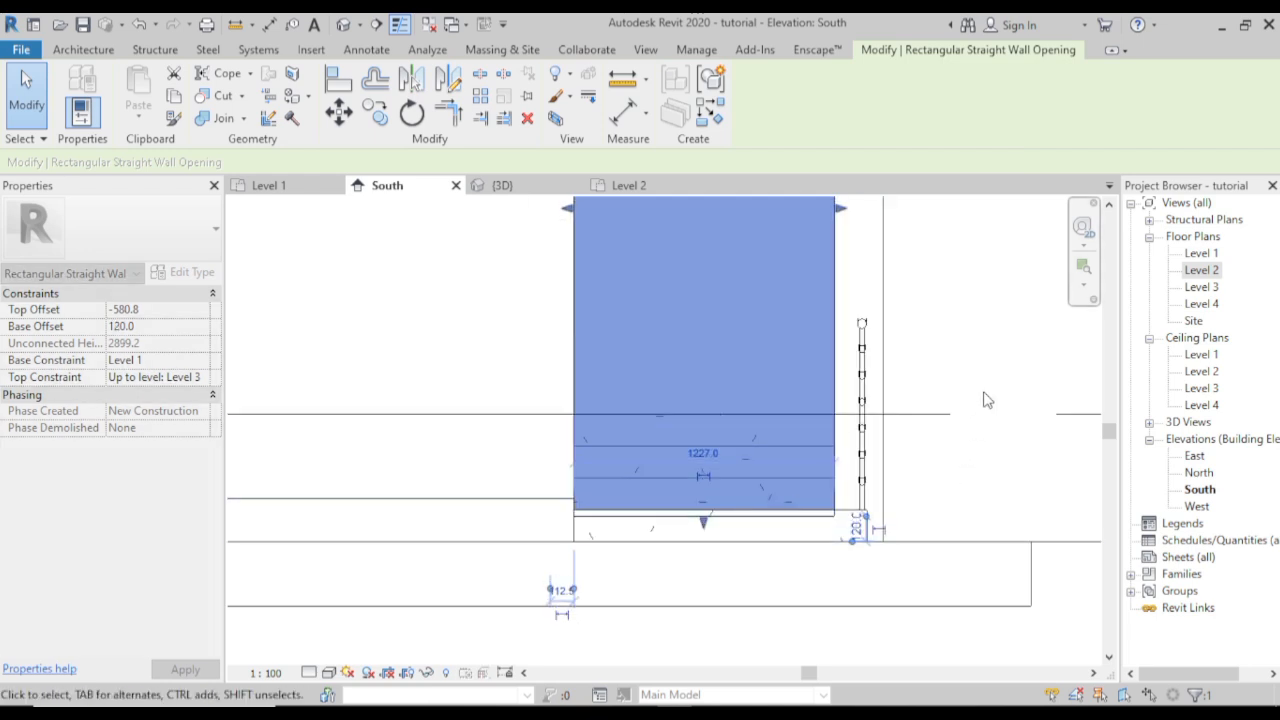
click(983, 359)
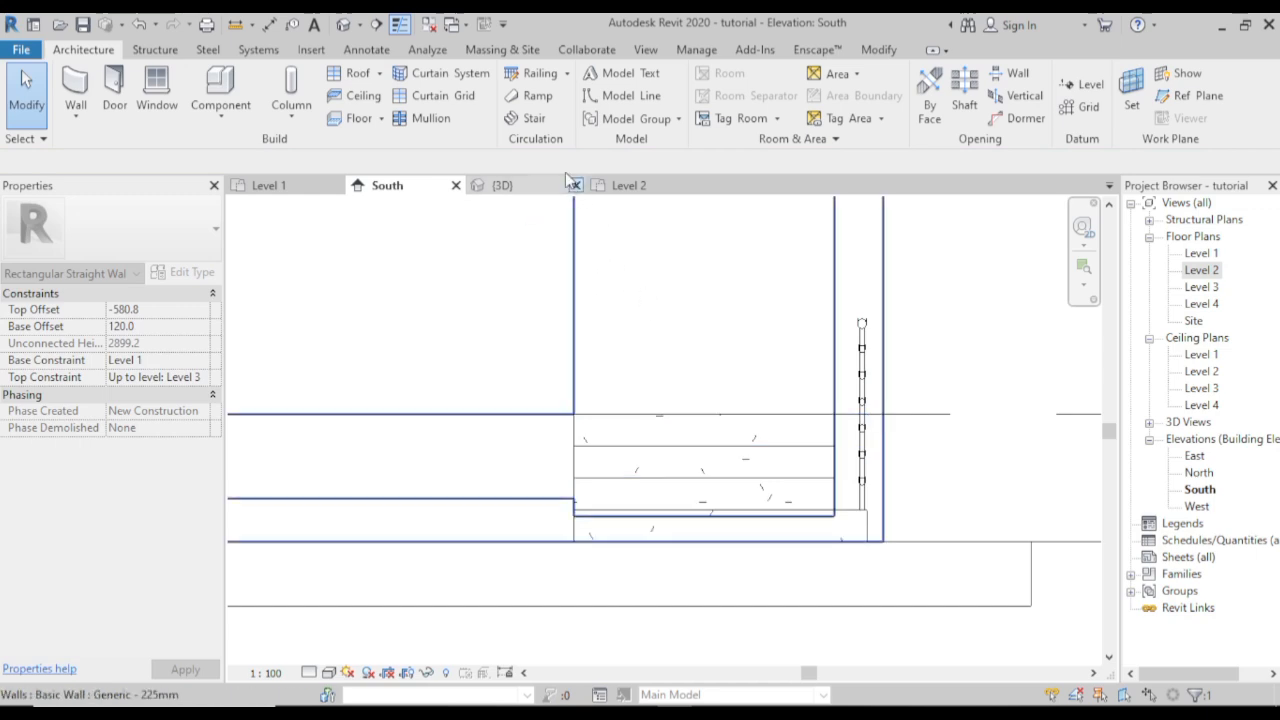
- In the 3D view seen from the right side, delete the remaining 900mm Pipe railing on the entrance stair's outer edge
click(503, 186)
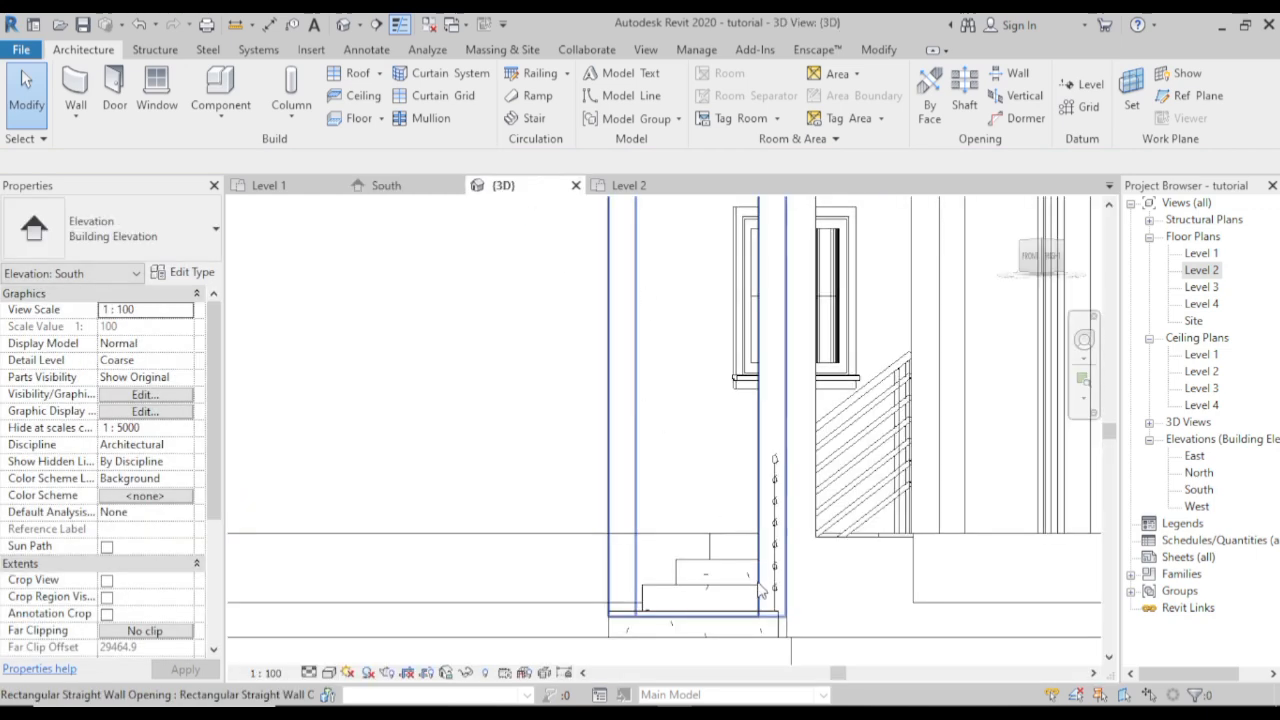
scroll(743, 620, up, 1)
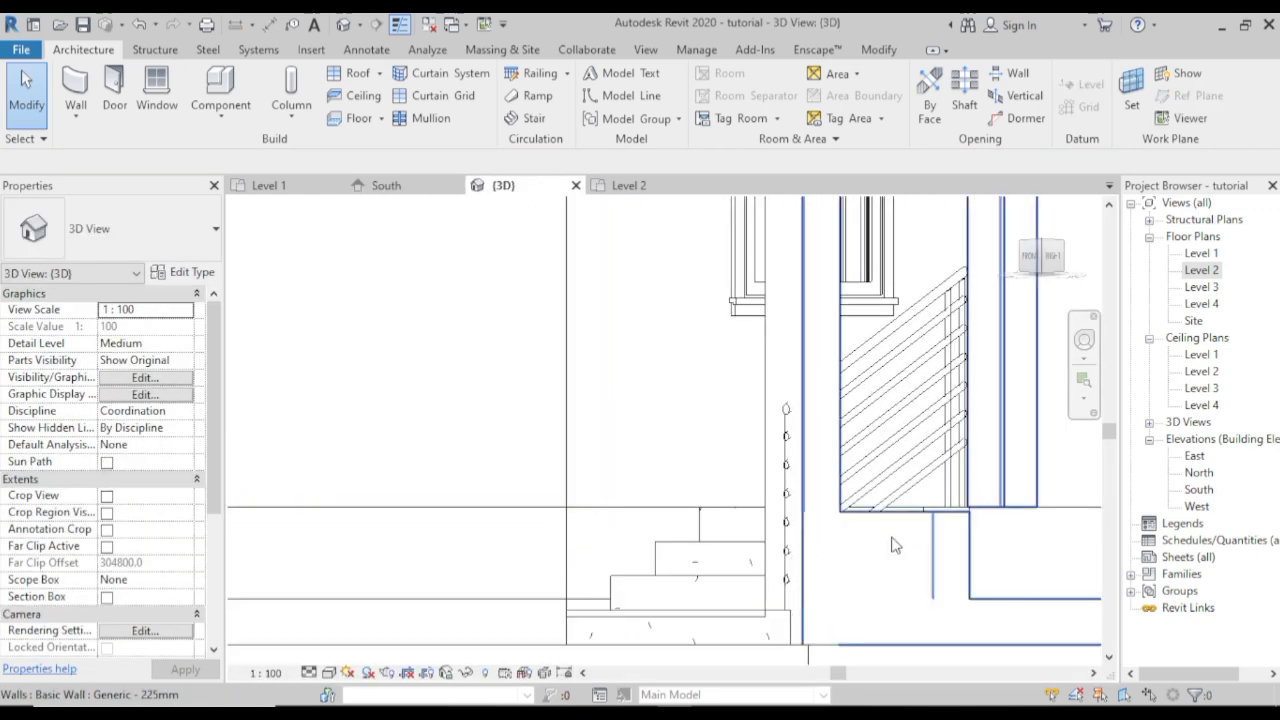
scroll(891, 543, up, 2)
scroll(896, 547, down, 2)
scroll(896, 547, down, 1)
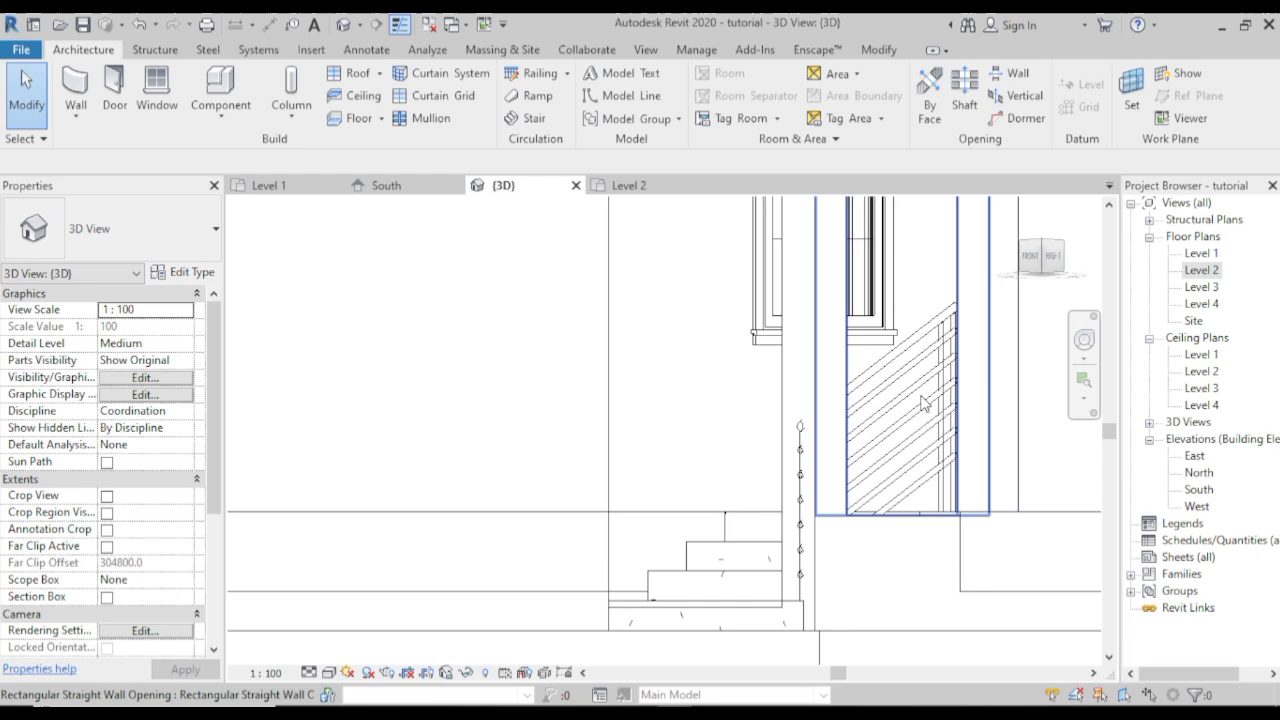
click(1058, 262)
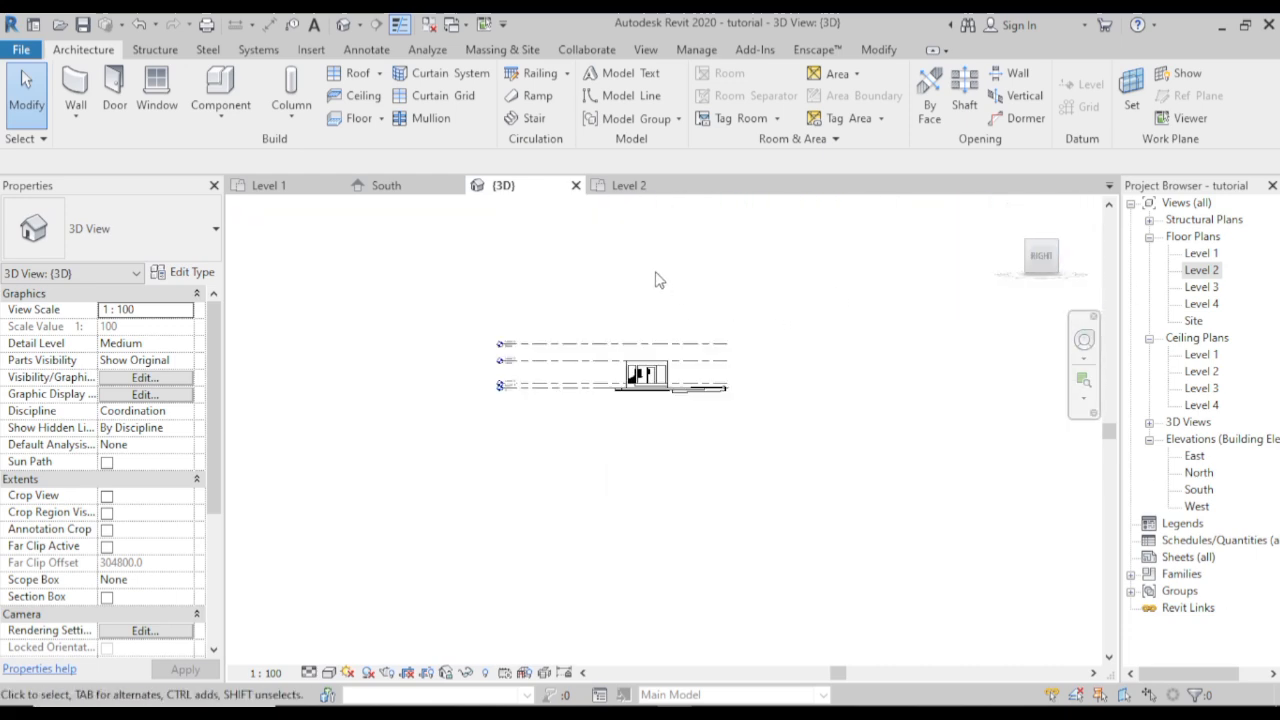
scroll(680, 446, up, 5)
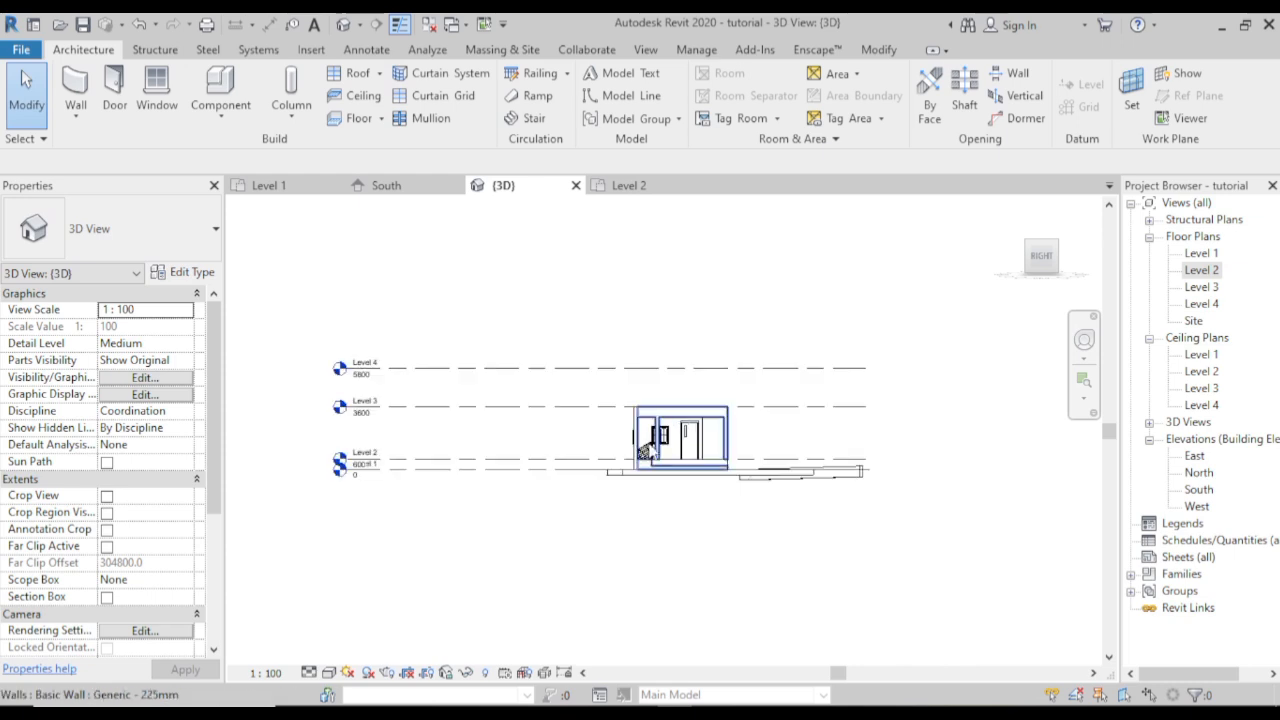
scroll(658, 448, up, 8)
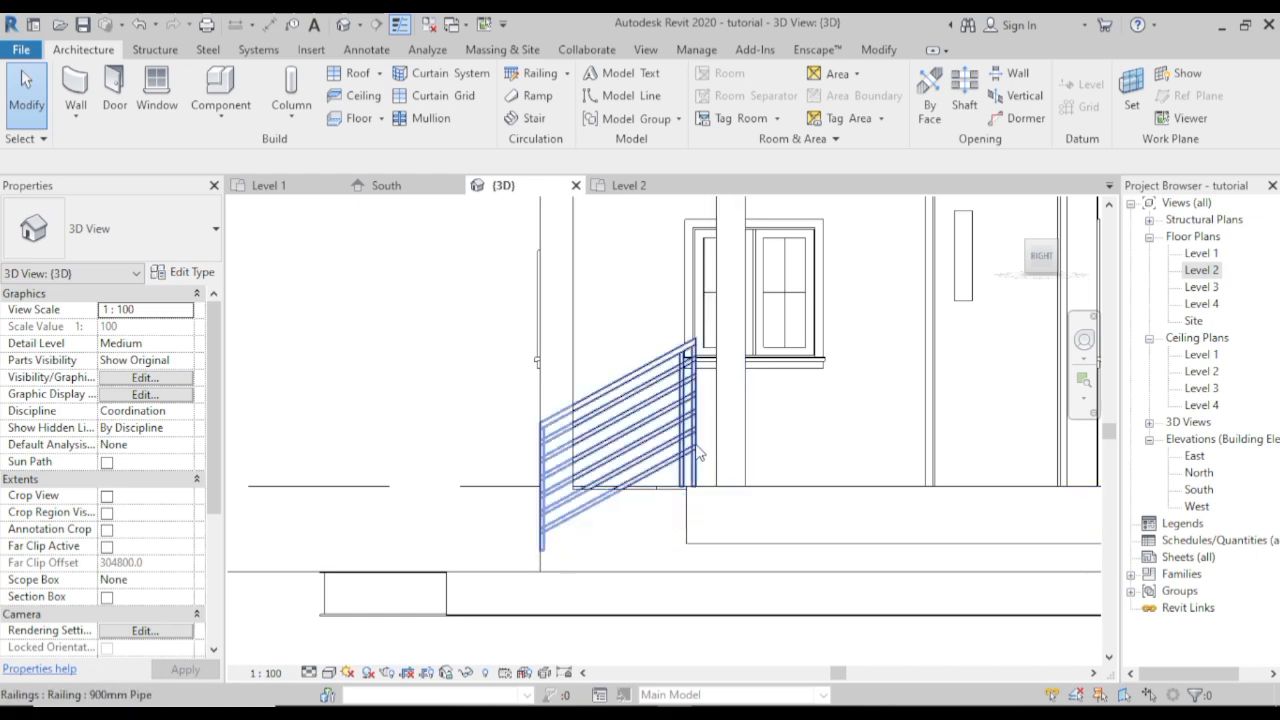
click(684, 400)
scroll(690, 400, down, 3)
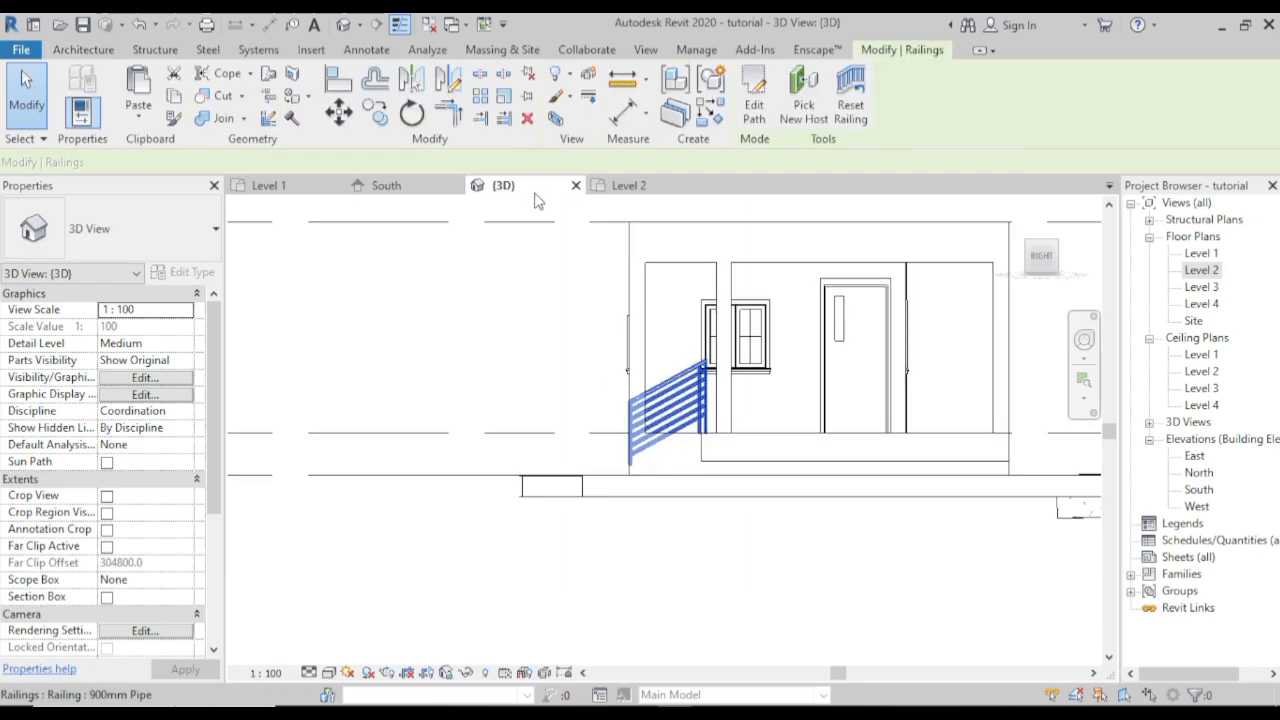
click(527, 120)
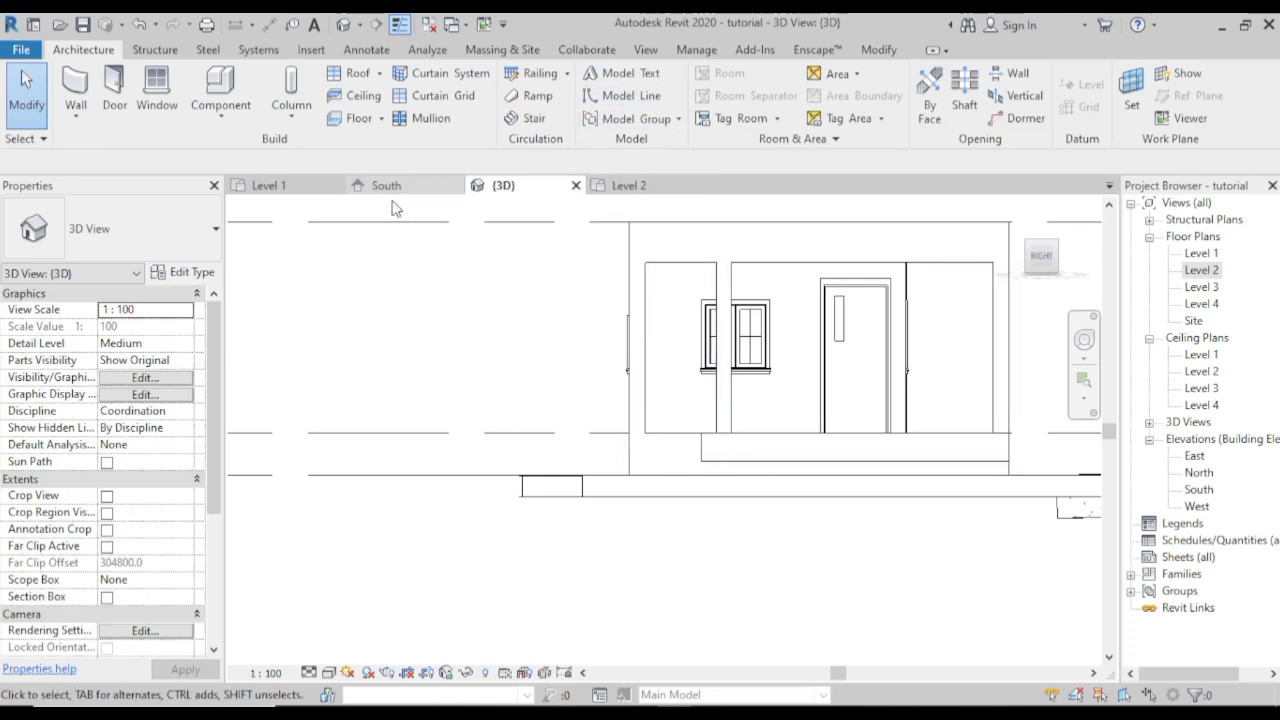
- On the Level 2 floor plan, sketch a 900mm Pipe railing path about 1000 mm long along the stair's outer edge, between the two posts
click(614, 196)
middle_drag(925, 452, 749, 405)
scroll(852, 546, up, 2)
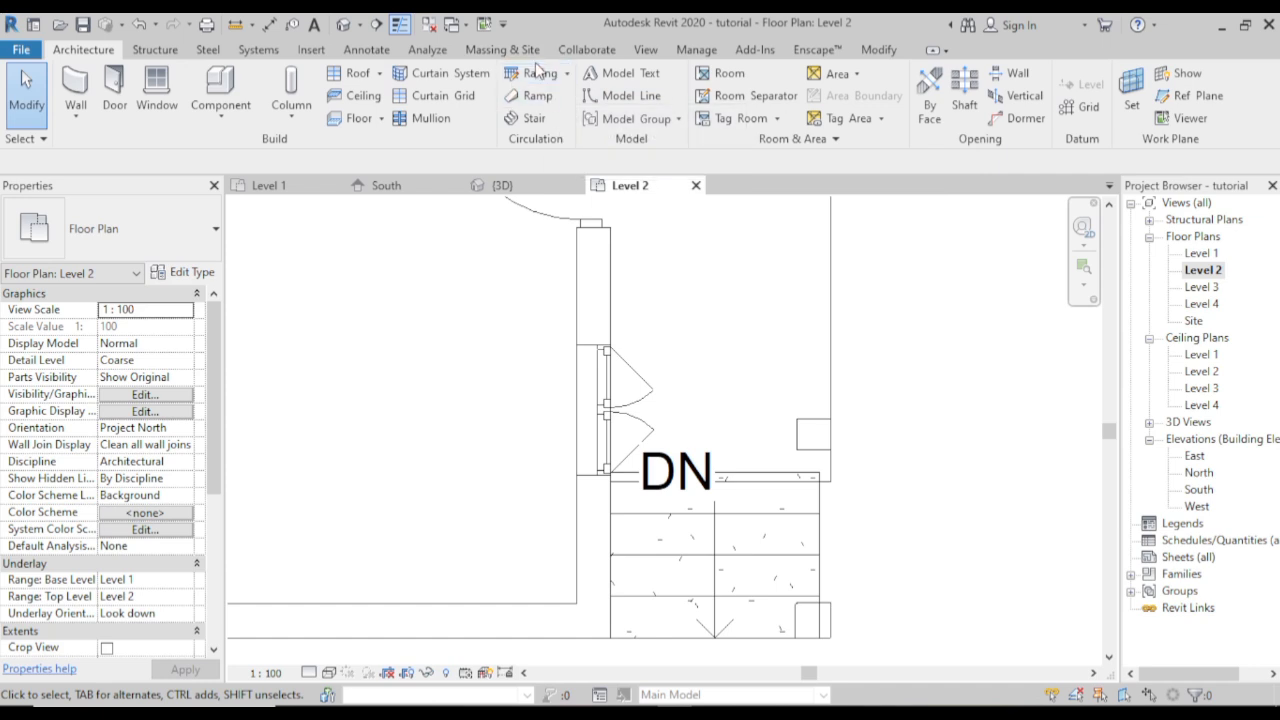
click(818, 450)
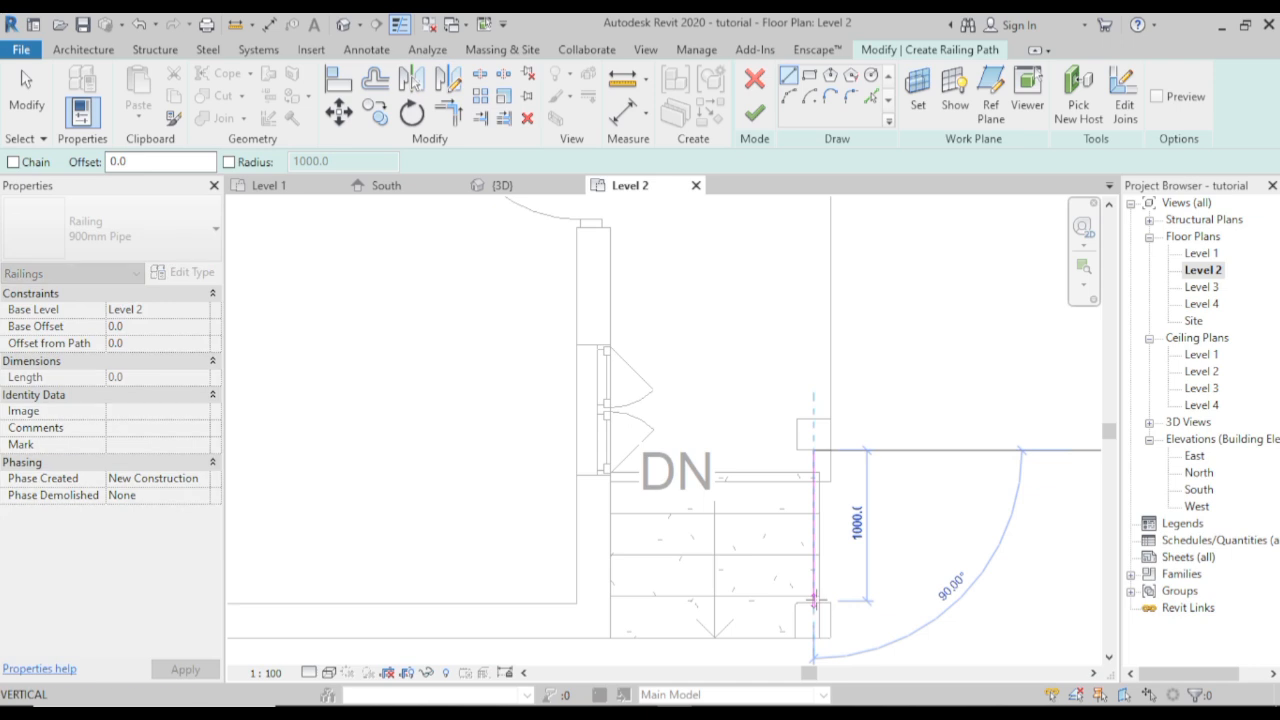
click(814, 636)
right_click(905, 393)
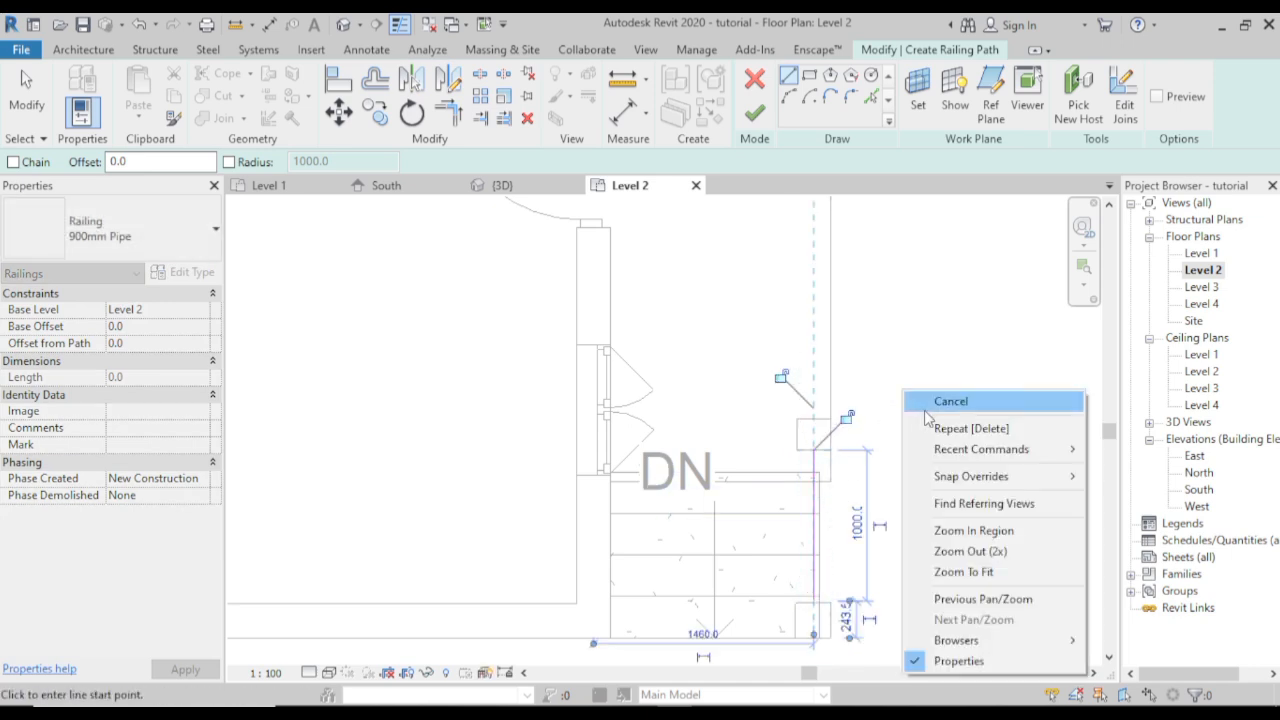
click(935, 402)
right_click(938, 397)
click(950, 413)
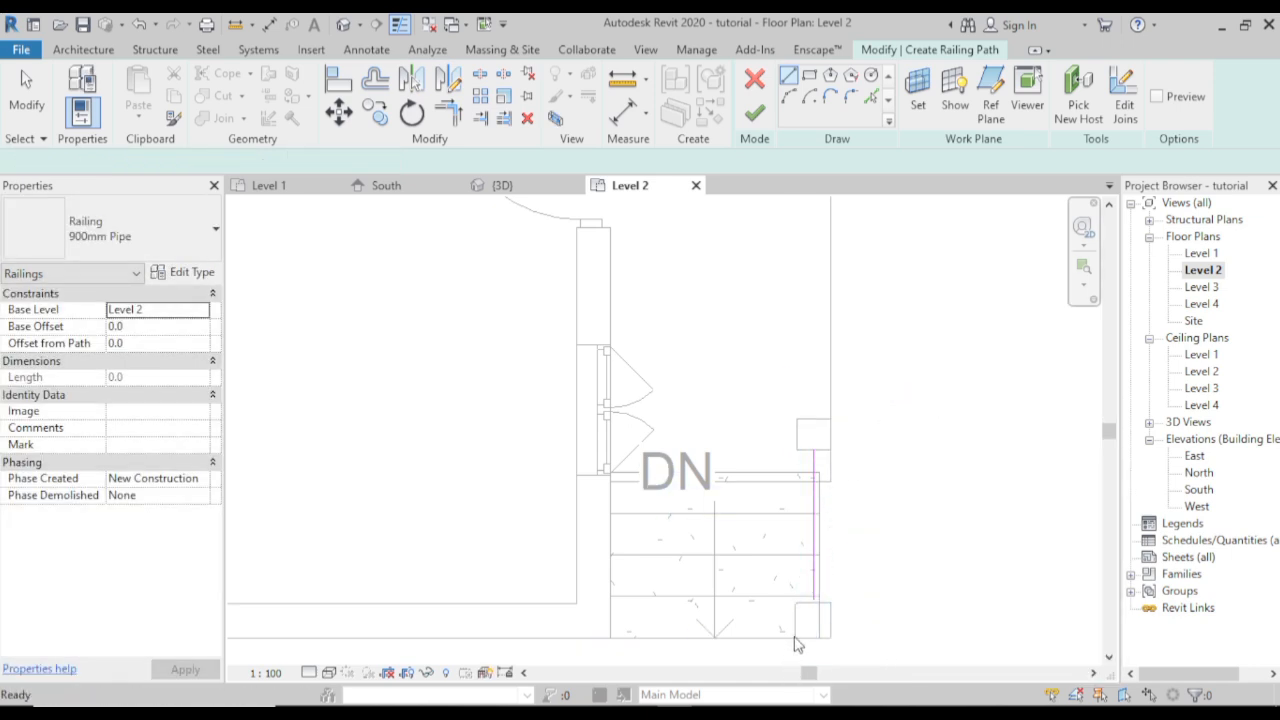
- Adjust the lower end of the stair railing path to reach the front corner post, making the line about 1011 mm long
scroll(817, 606, up, 3)
middle_drag(822, 590, 794, 484)
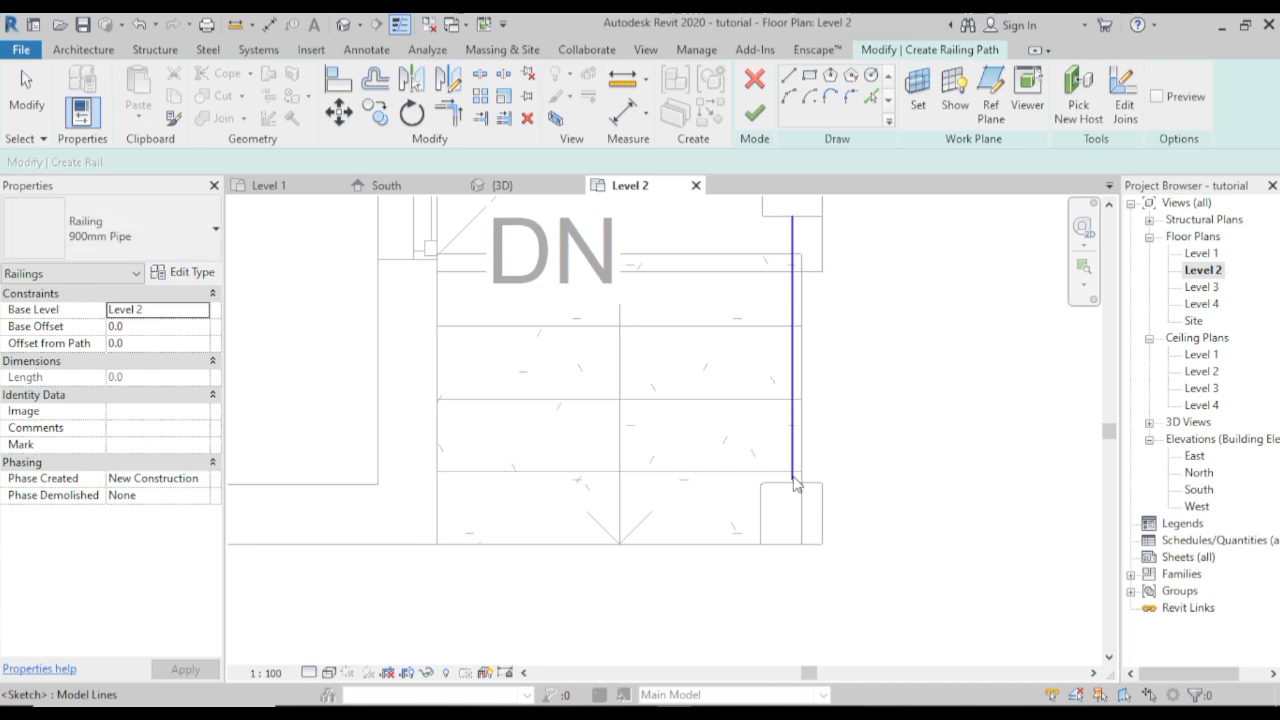
click(795, 484)
drag(795, 484, 792, 483)
scroll(800, 510, down, 4)
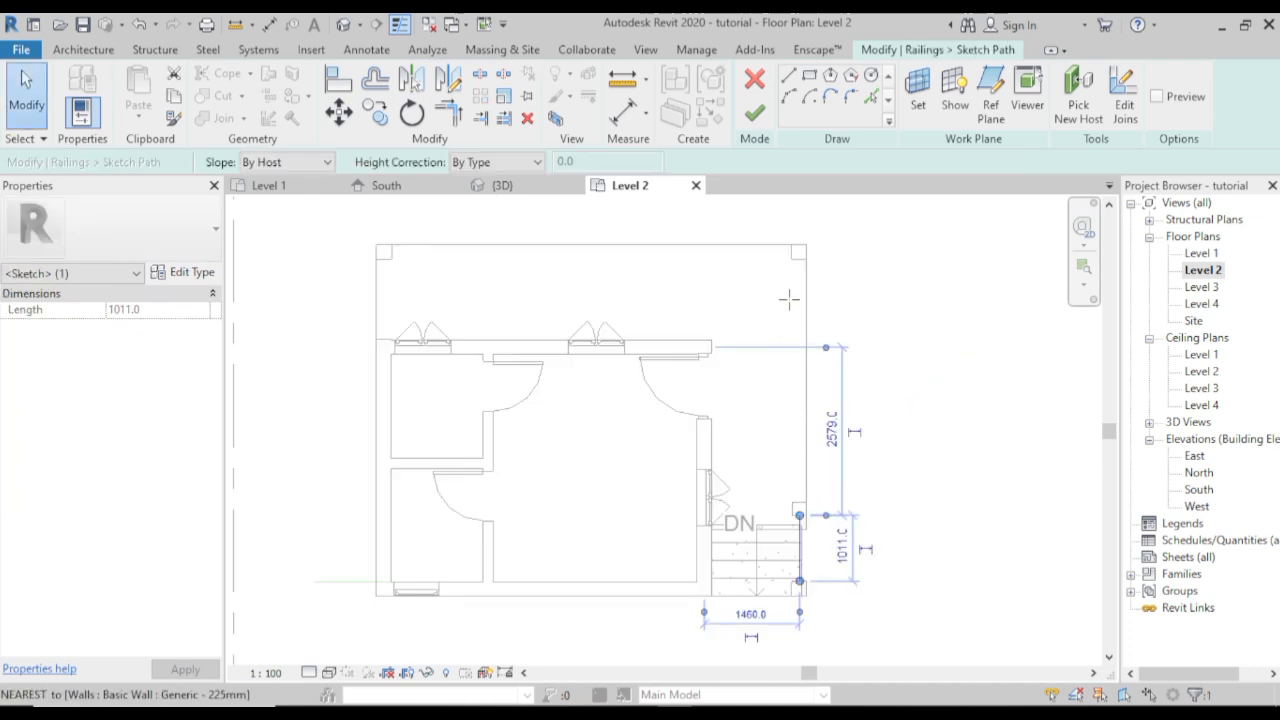
- Extend the Glass Panel - Bottom Fill railing path from the stair around the terrace's outer sides, ending with a 1400 mm segment, and finish the sketch
drag(789, 299, 799, 252)
click(788, 75)
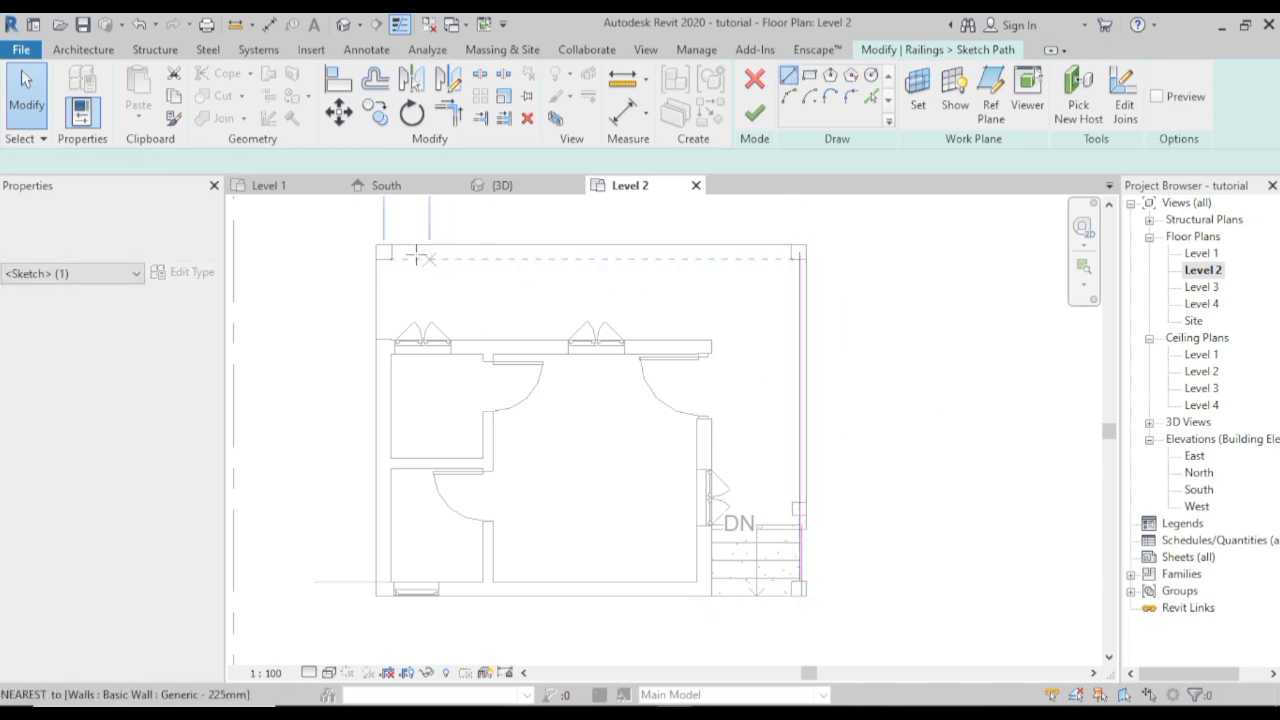
click(384, 251)
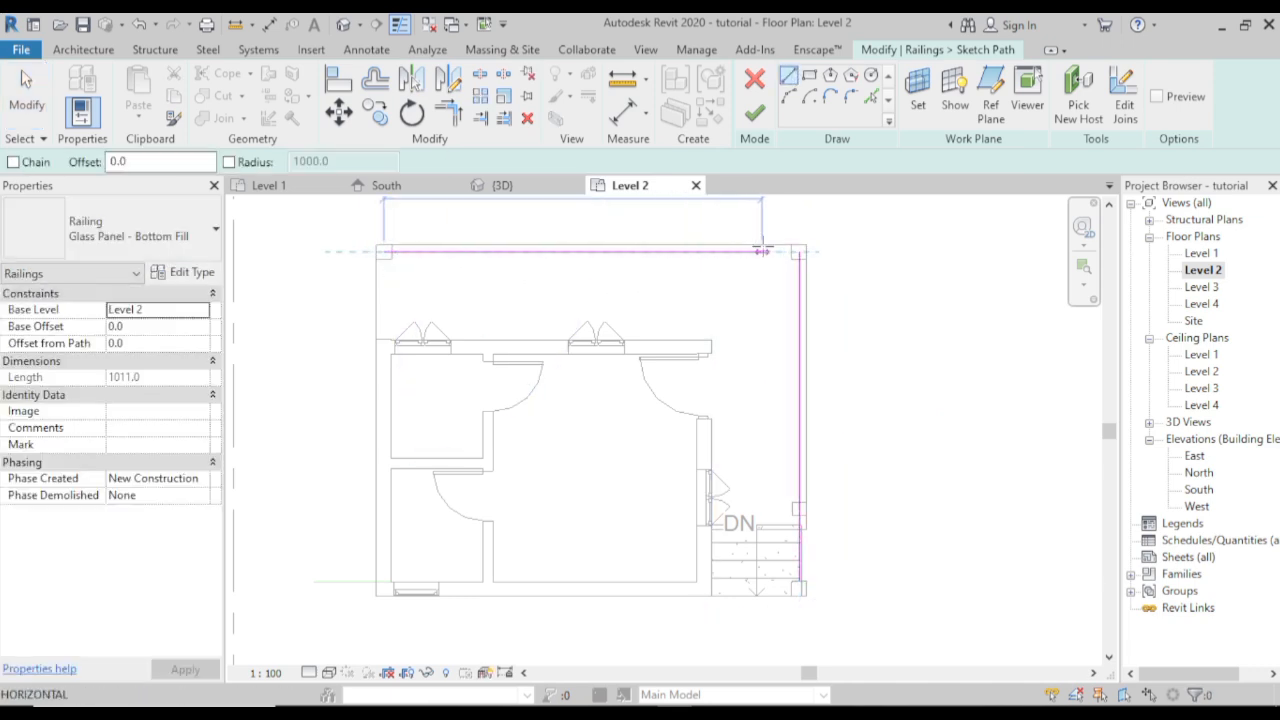
click(799, 251)
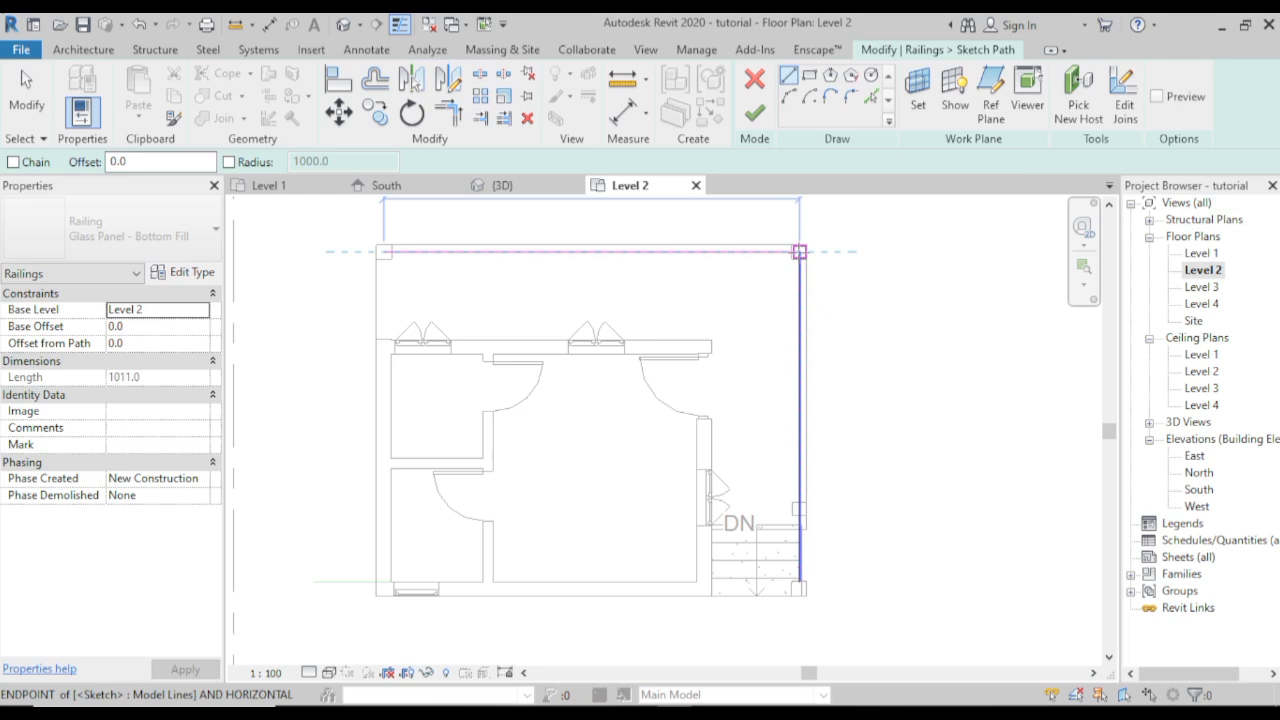
click(384, 252)
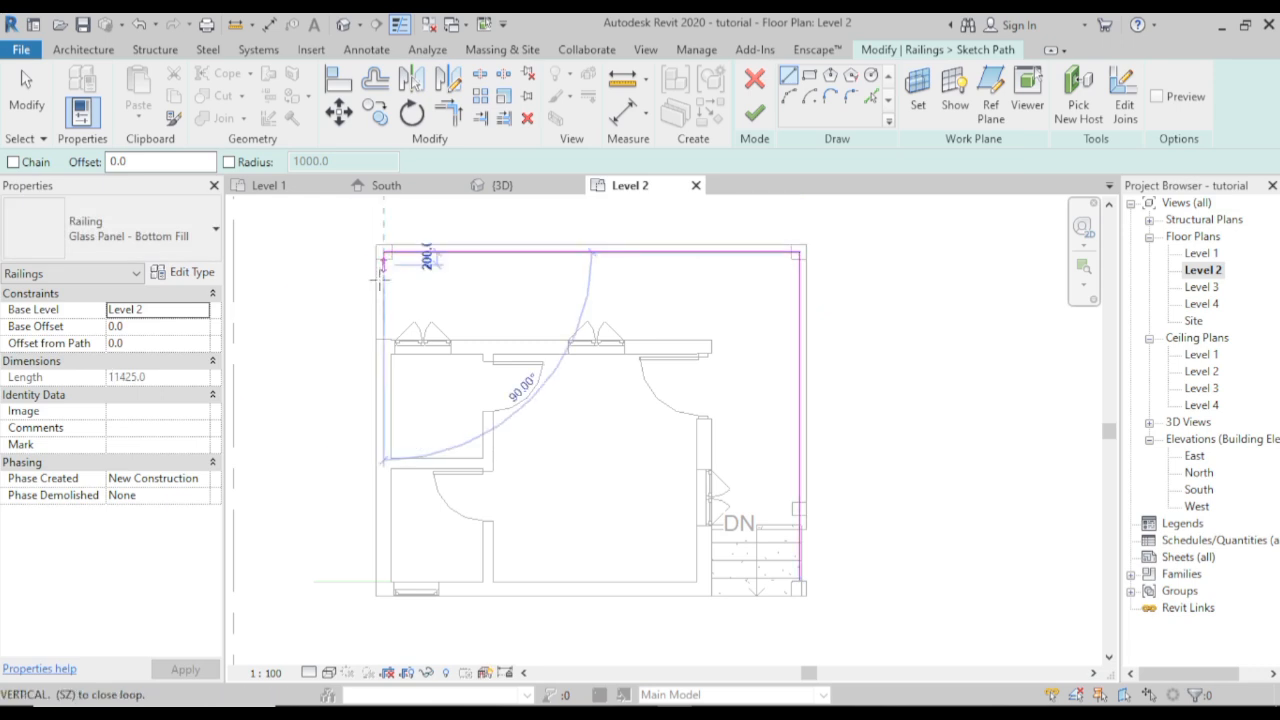
click(383, 343)
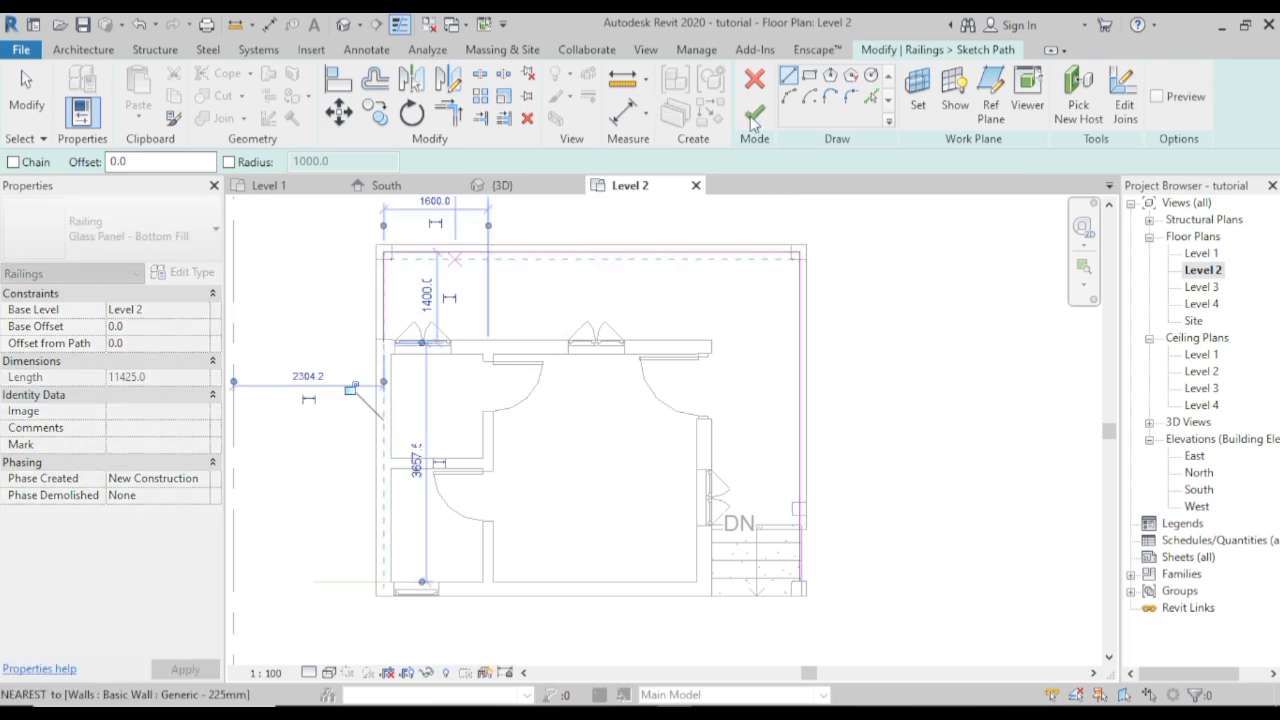
click(755, 118)
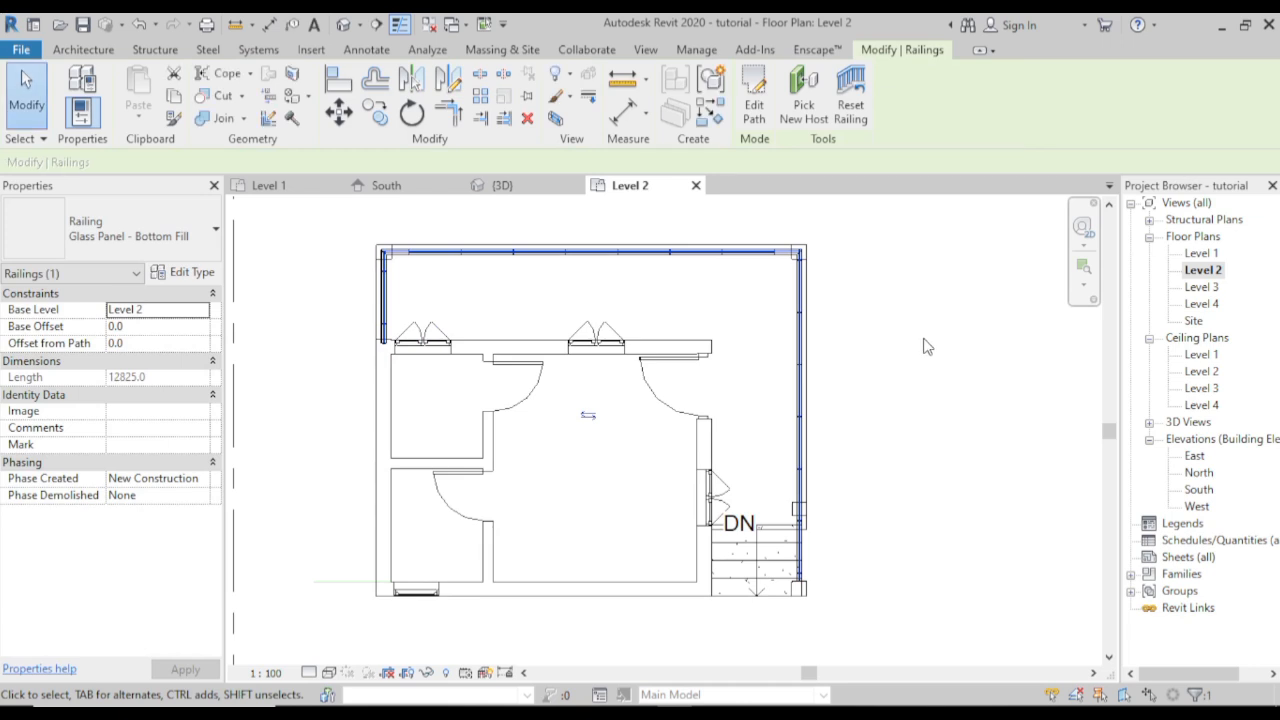
right_click(913, 268)
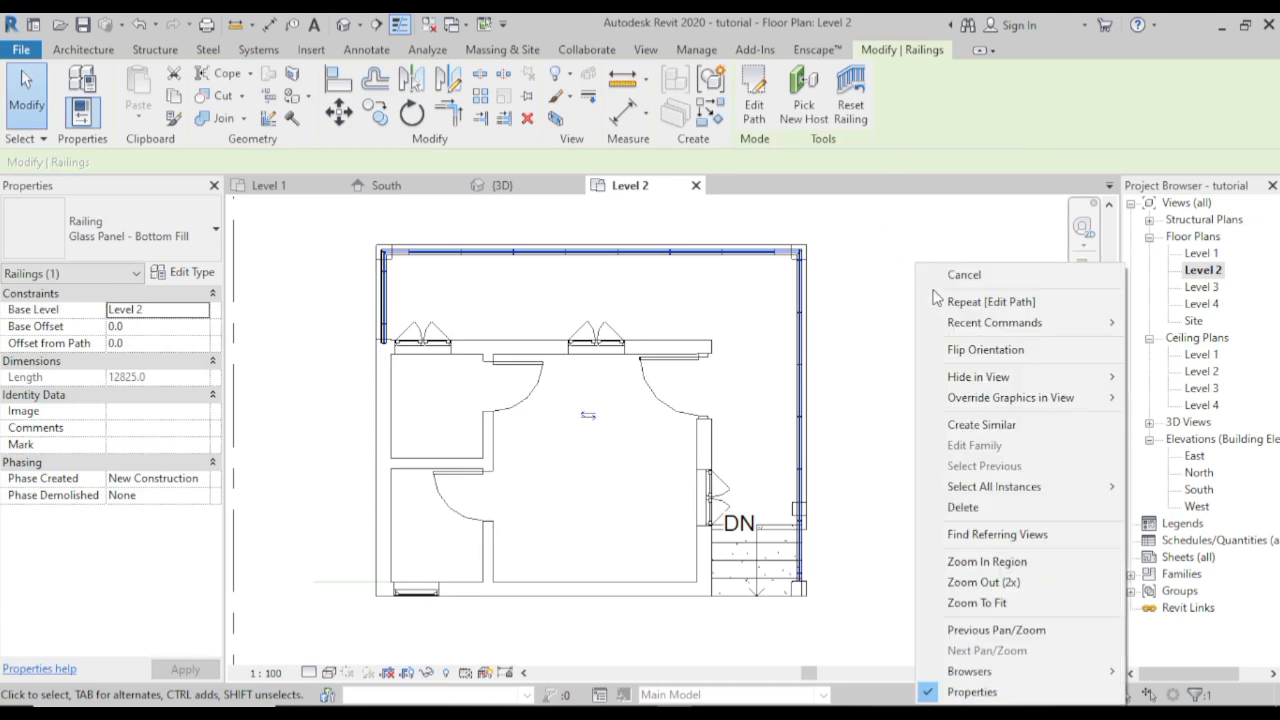
click(955, 279)
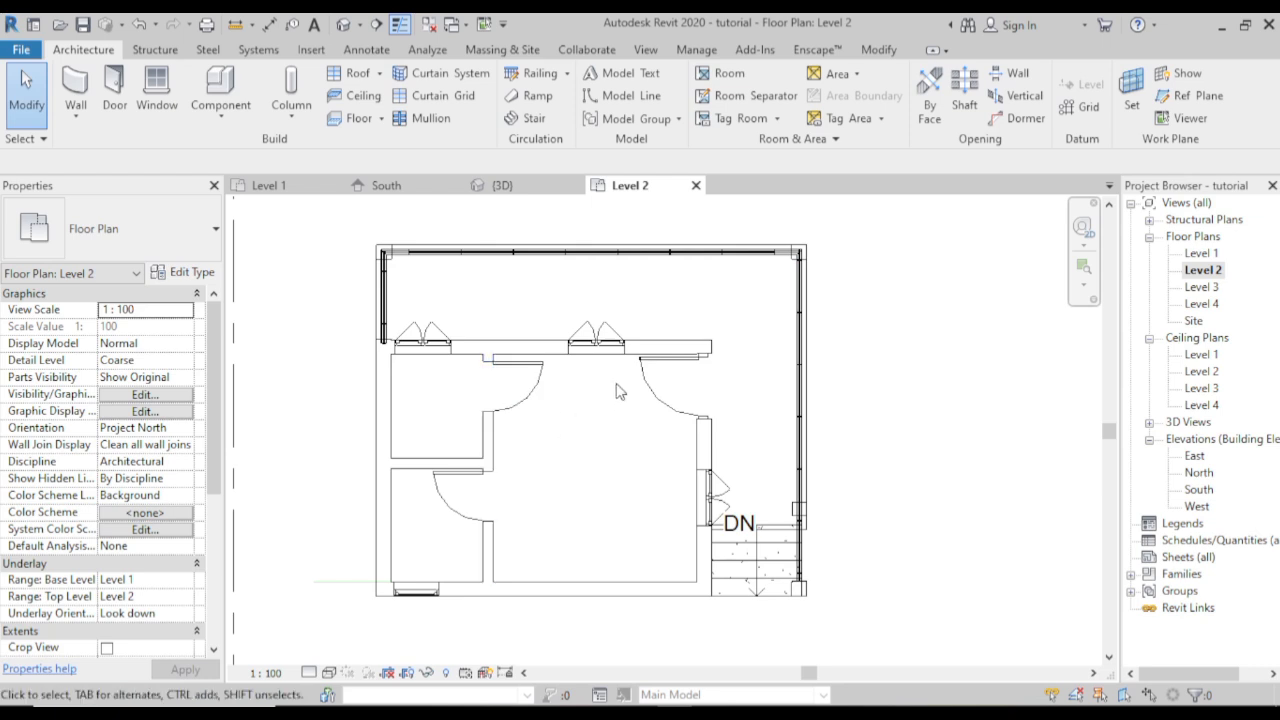
- On the Level 2 ceiling plan, place automatic 600 x 1200mm grid ceilings at a 2600 mm offset in all three rooms and the L-shaped terrace
double_click(1203, 372)
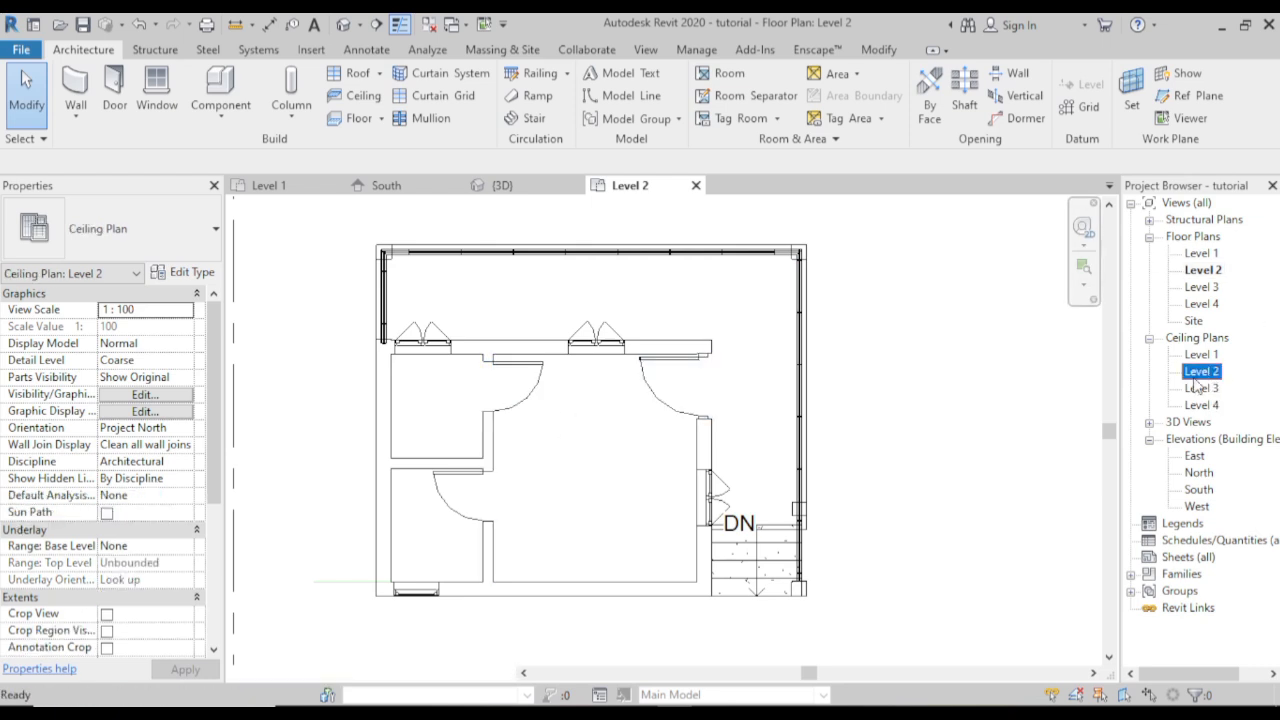
click(365, 96)
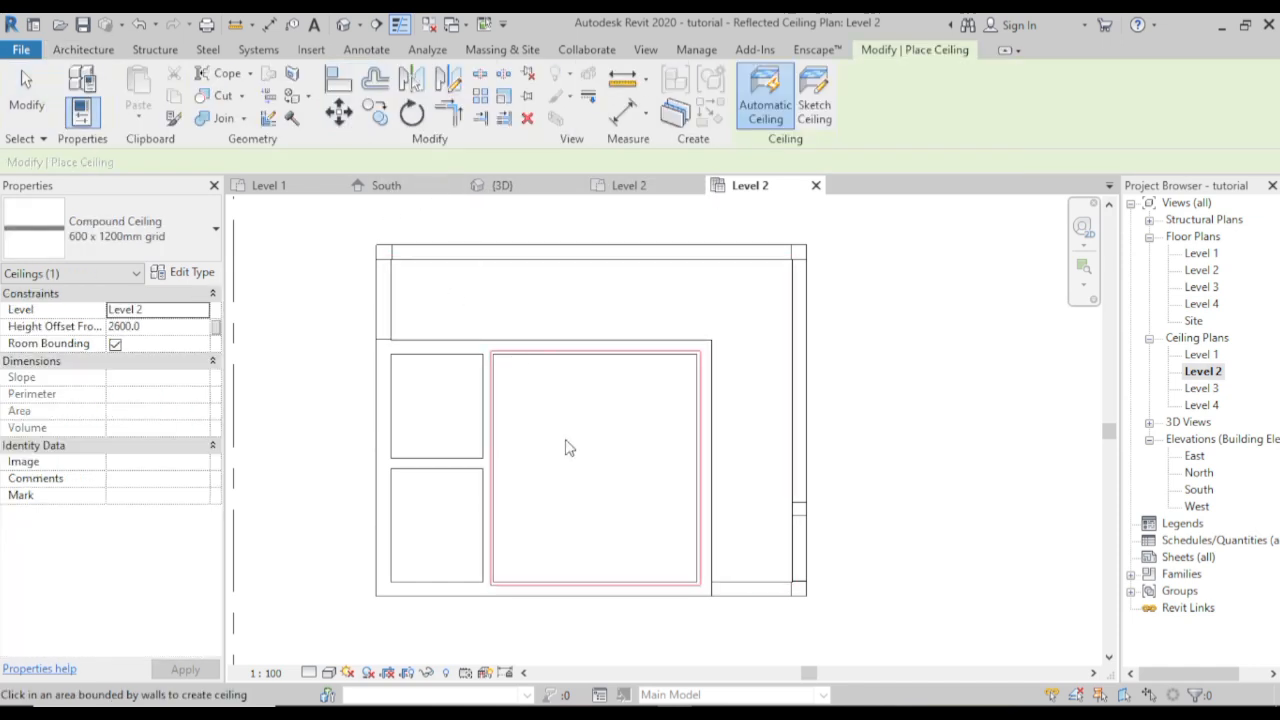
click(644, 531)
click(473, 422)
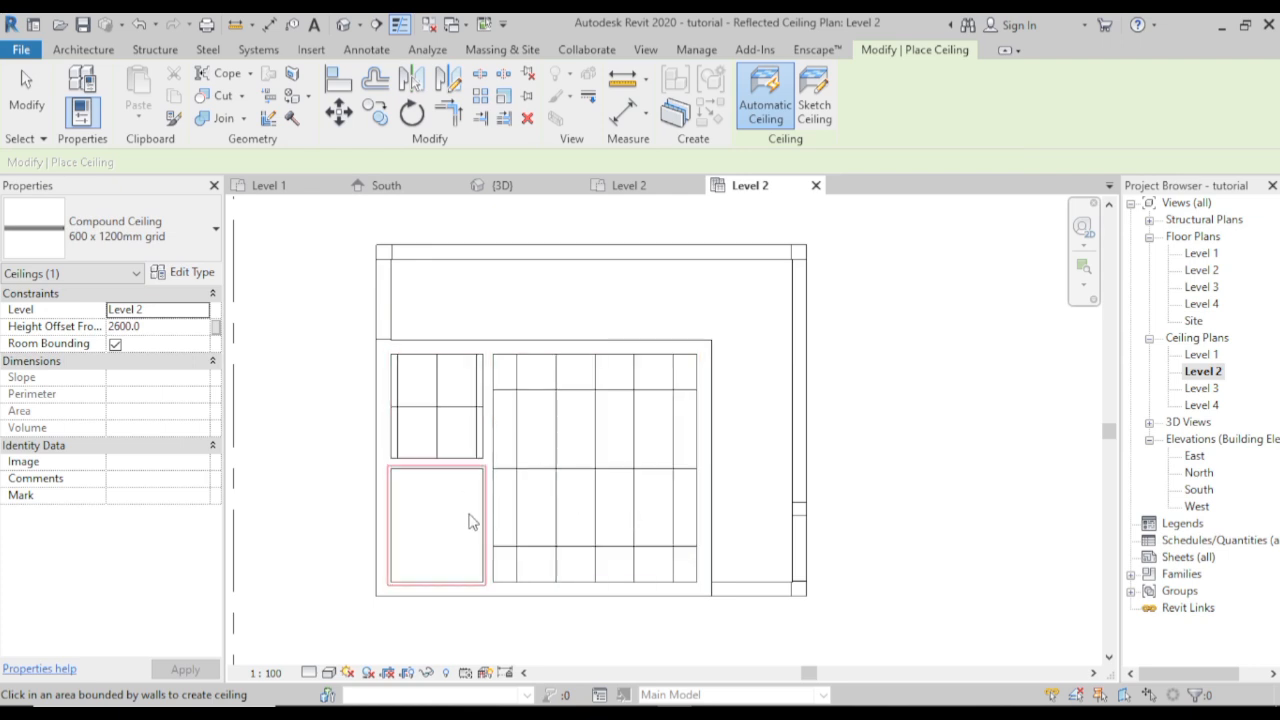
click(474, 520)
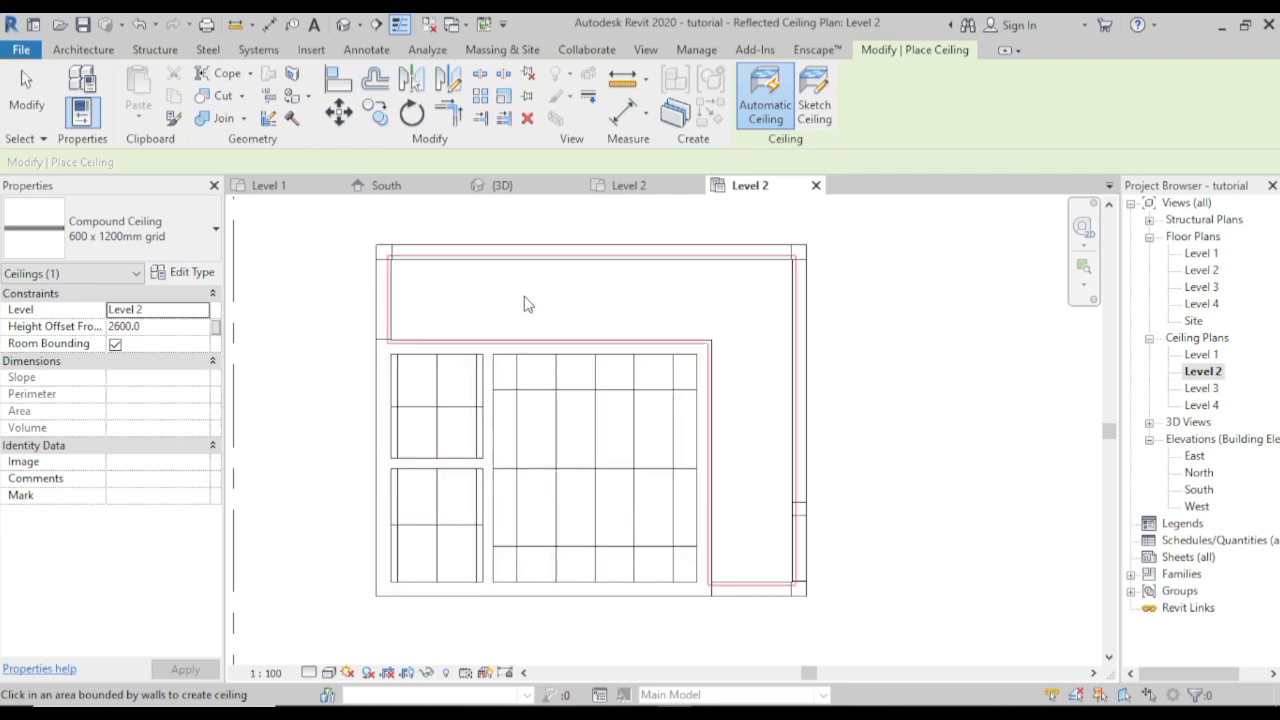
click(528, 305)
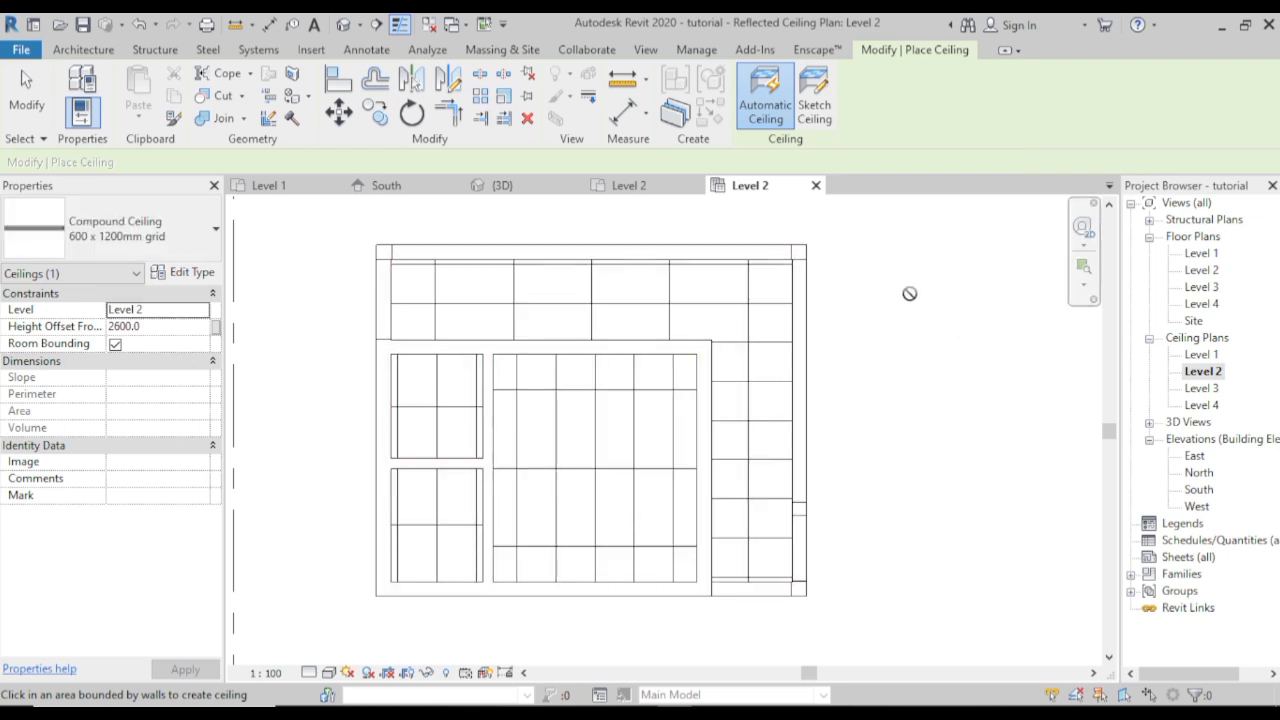
click(530, 190)
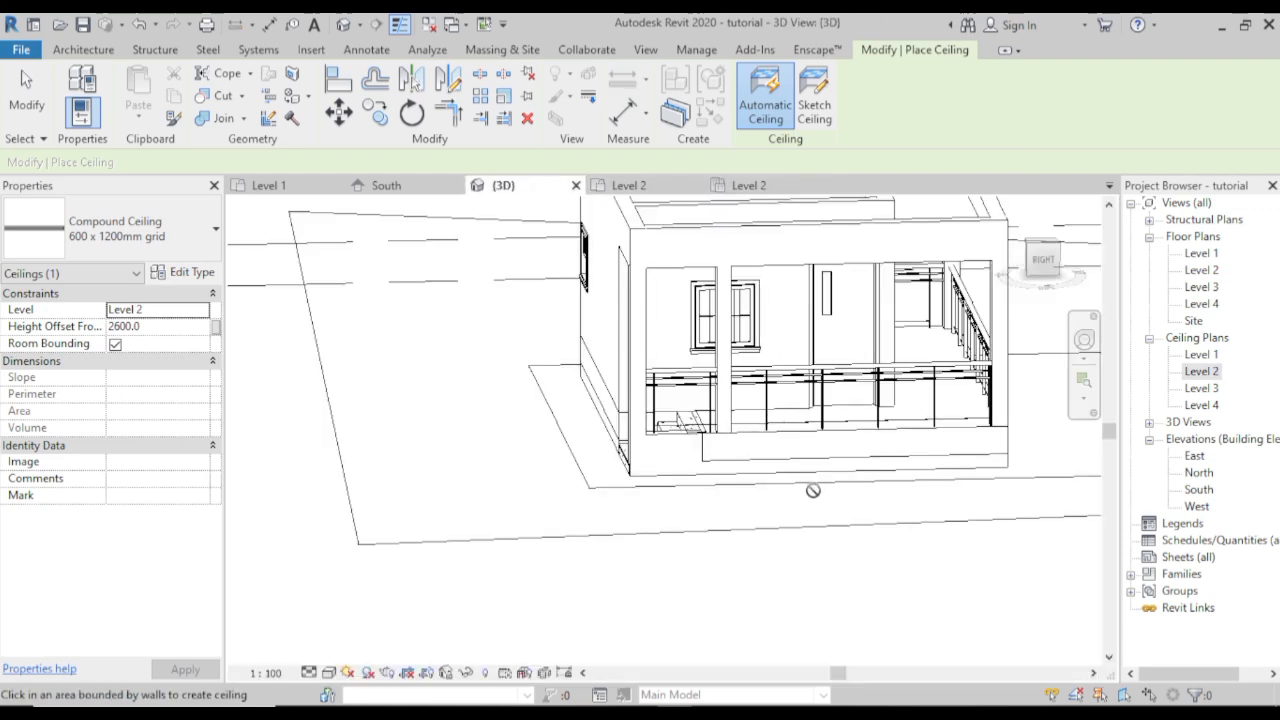
shift+middle_drag(813, 490, 871, 219)
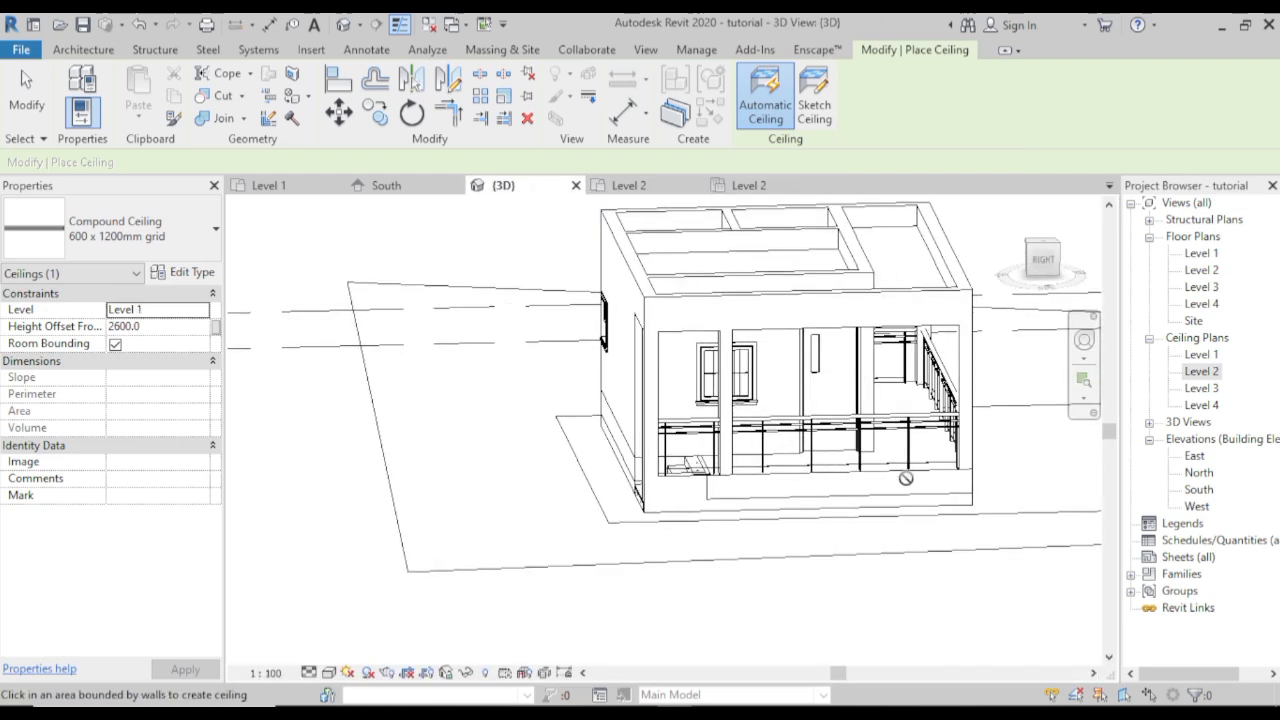
right_click(968, 575)
click(1000, 278)
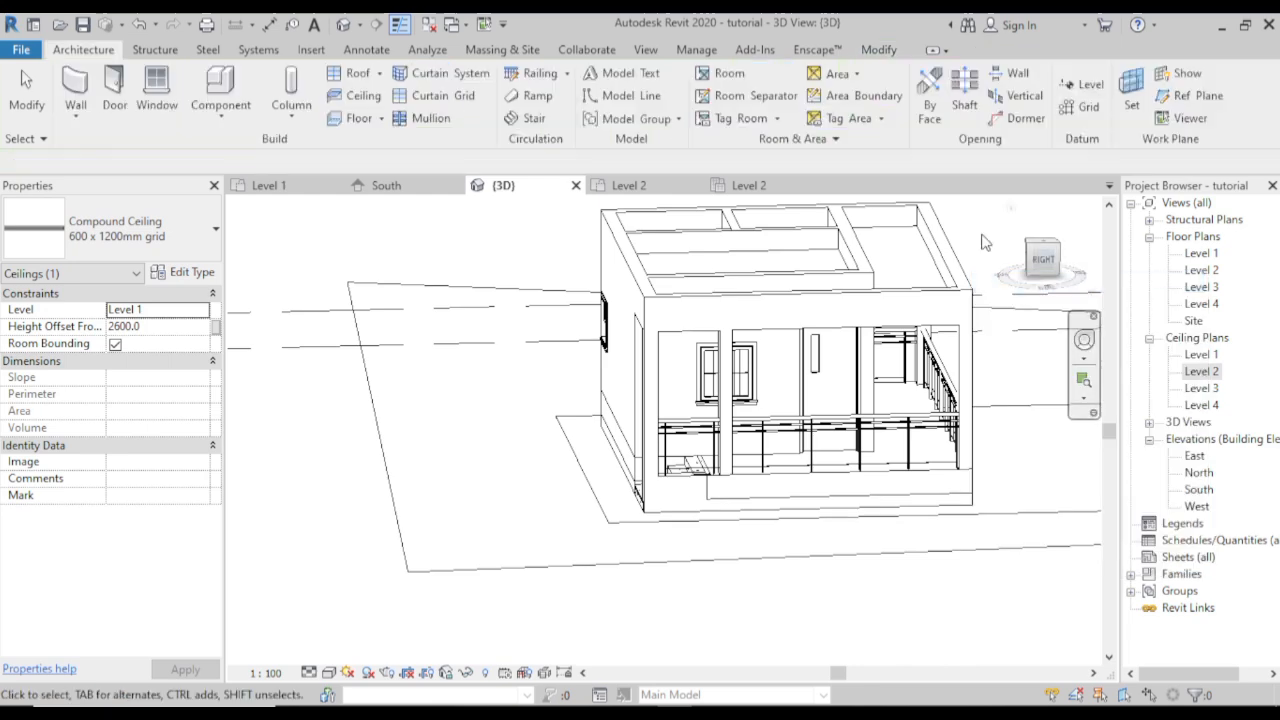
- Create a perspective camera view on Level 2 with a 1750 mm offset, looking from the stair landing across the corner to the upper terrace
click(653, 191)
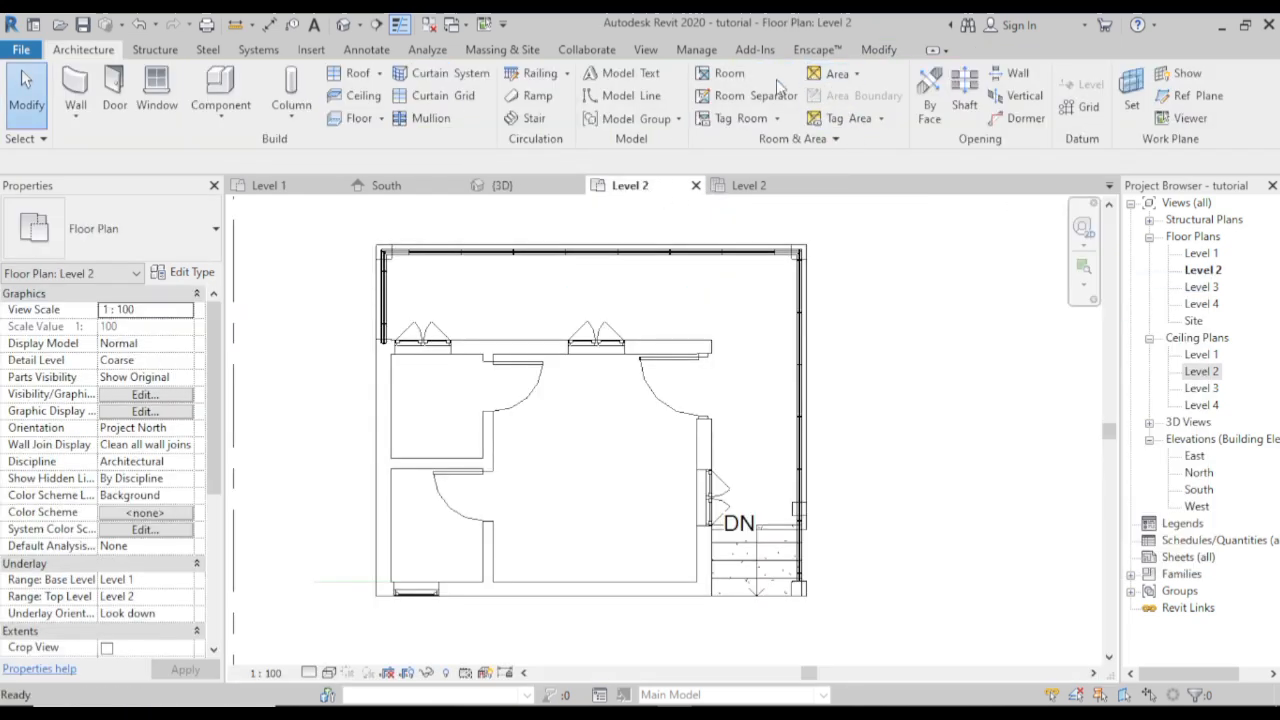
click(645, 50)
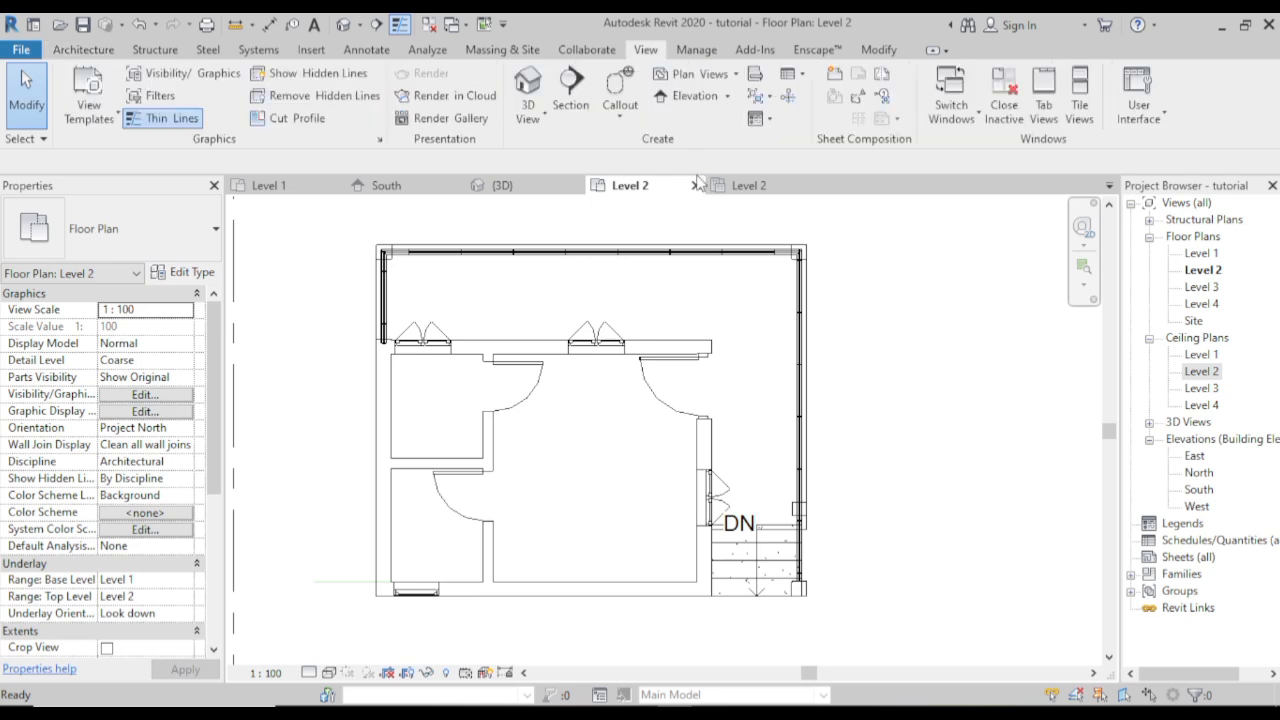
click(537, 117)
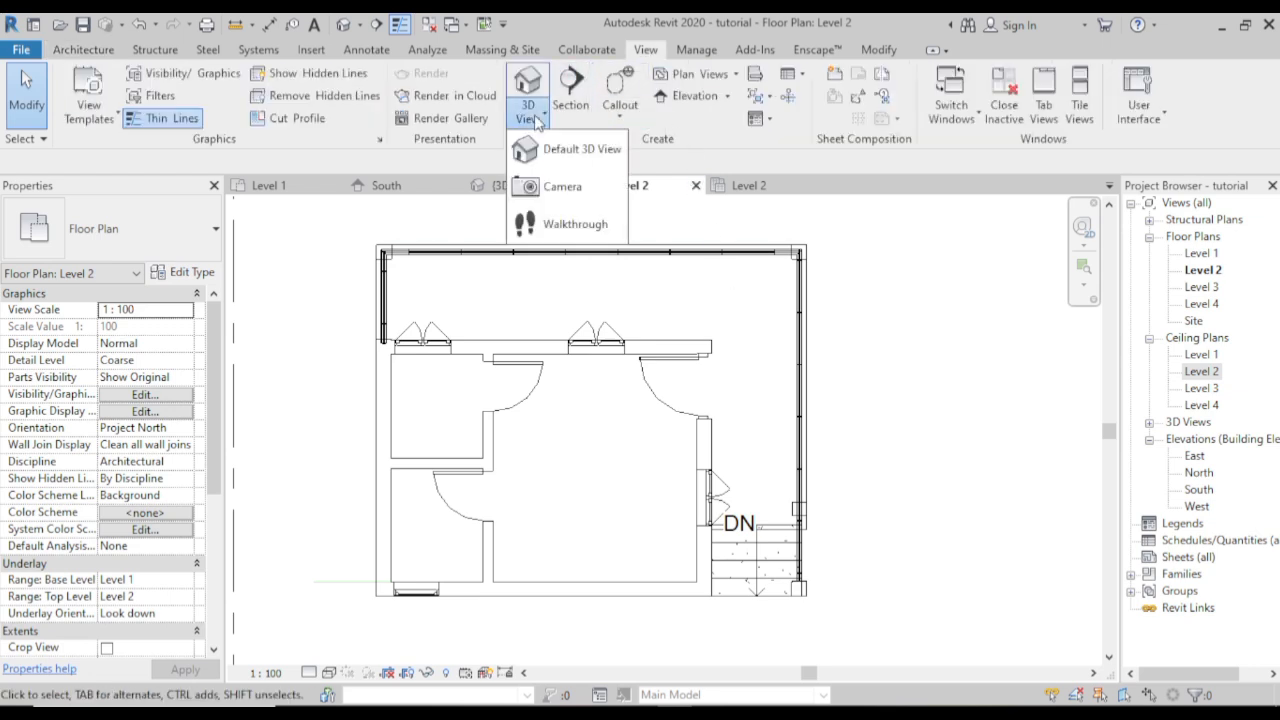
click(545, 181)
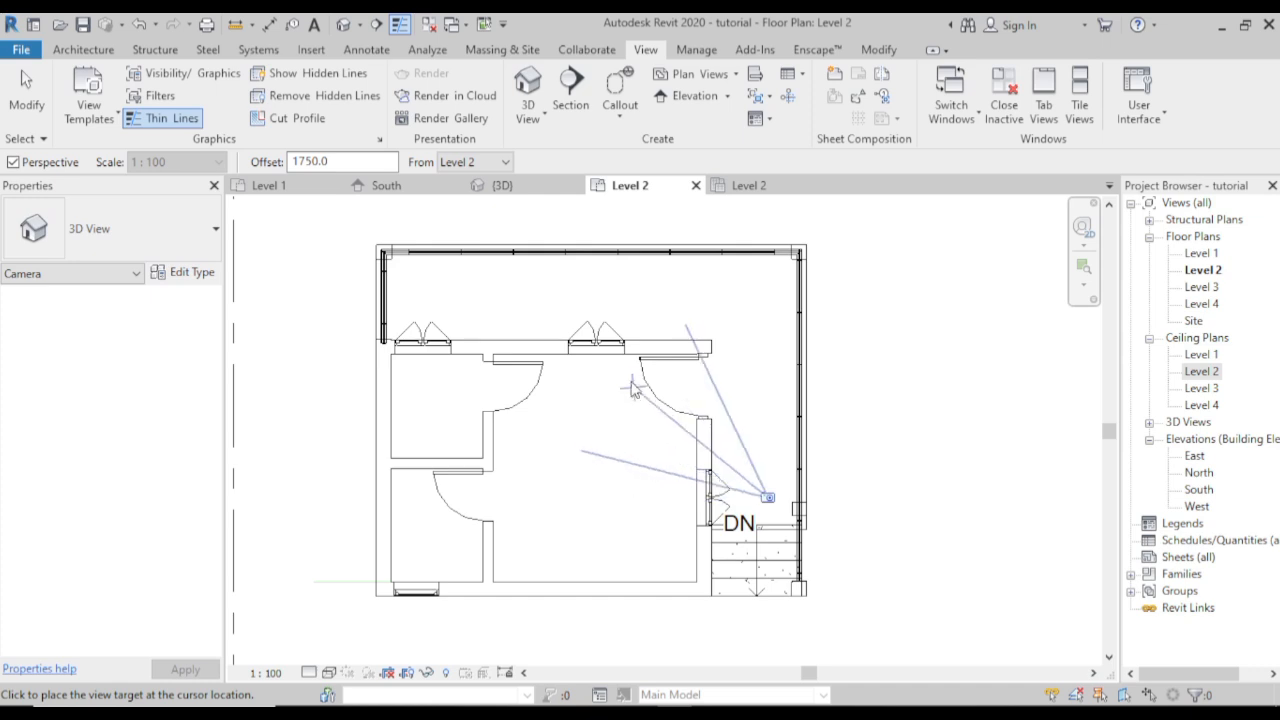
click(581, 288)
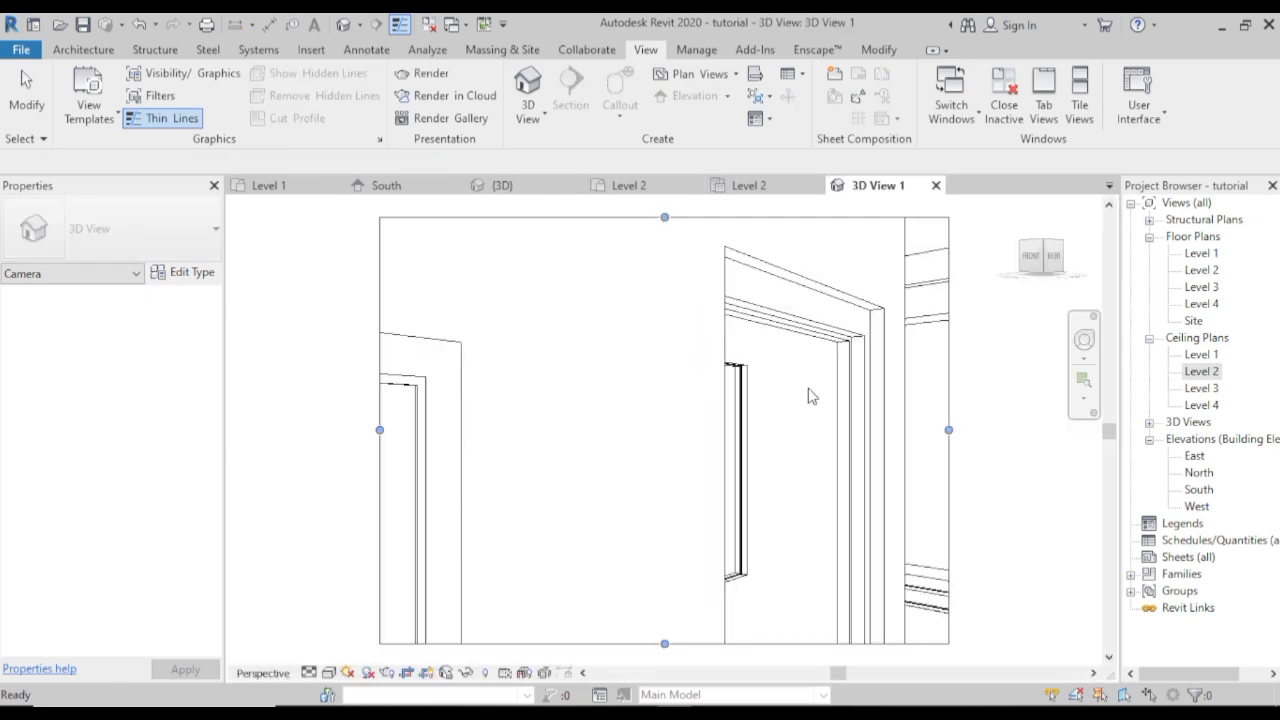
- Enlarge the camera view's crop region on all four sides to frame the ceiling, door, whole window, floor and terrace railing
scroll(914, 434, down, 3)
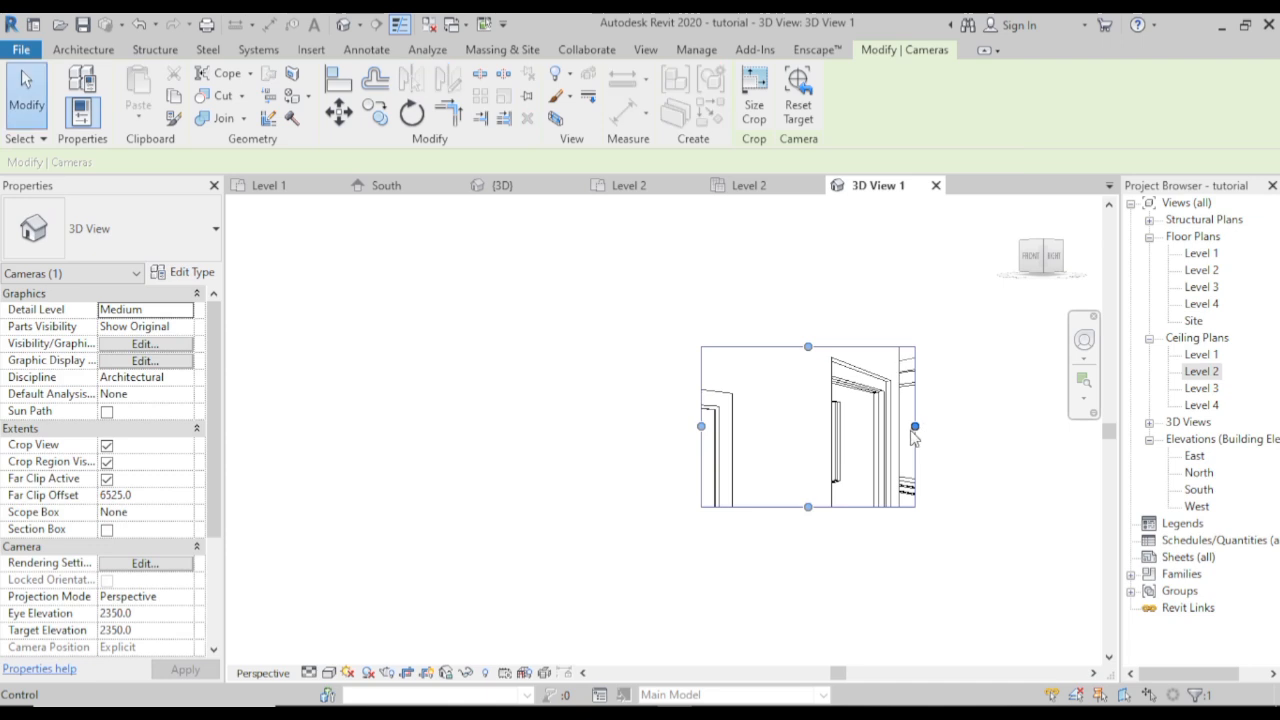
drag(916, 426, 1018, 440)
drag(866, 514, 862, 660)
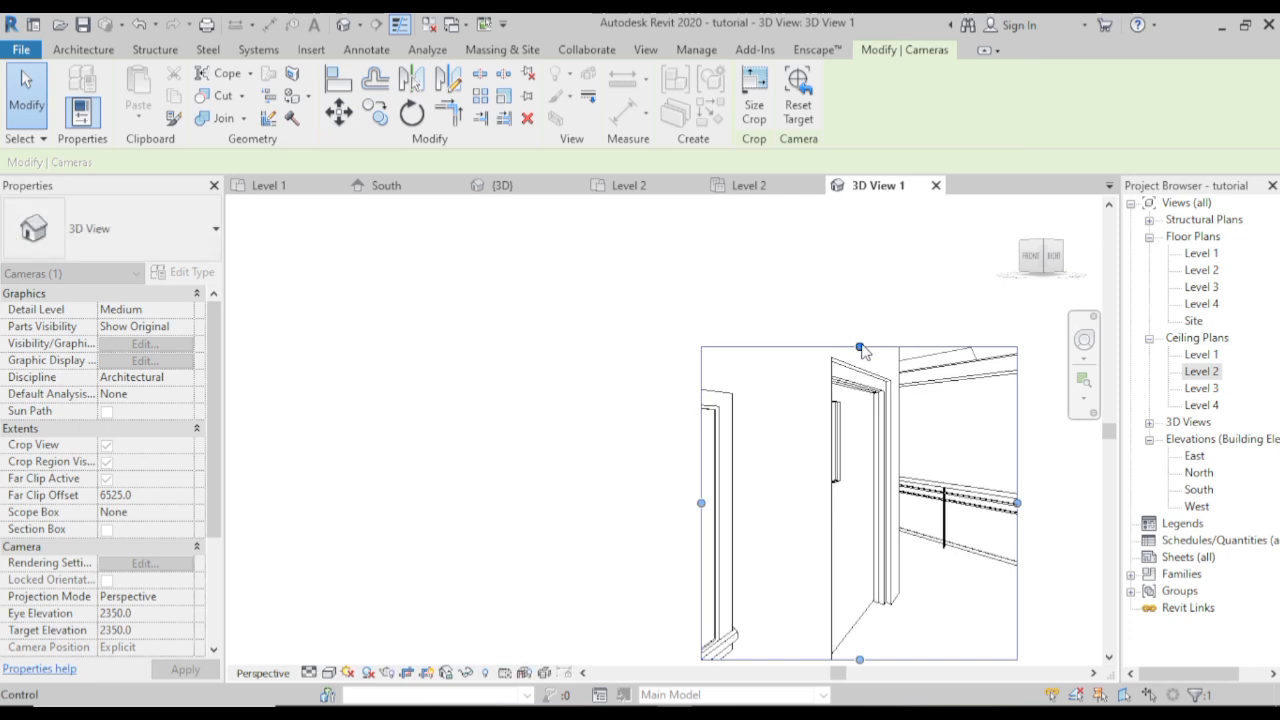
drag(860, 347, 847, 283)
middle_drag(825, 419, 600, 420)
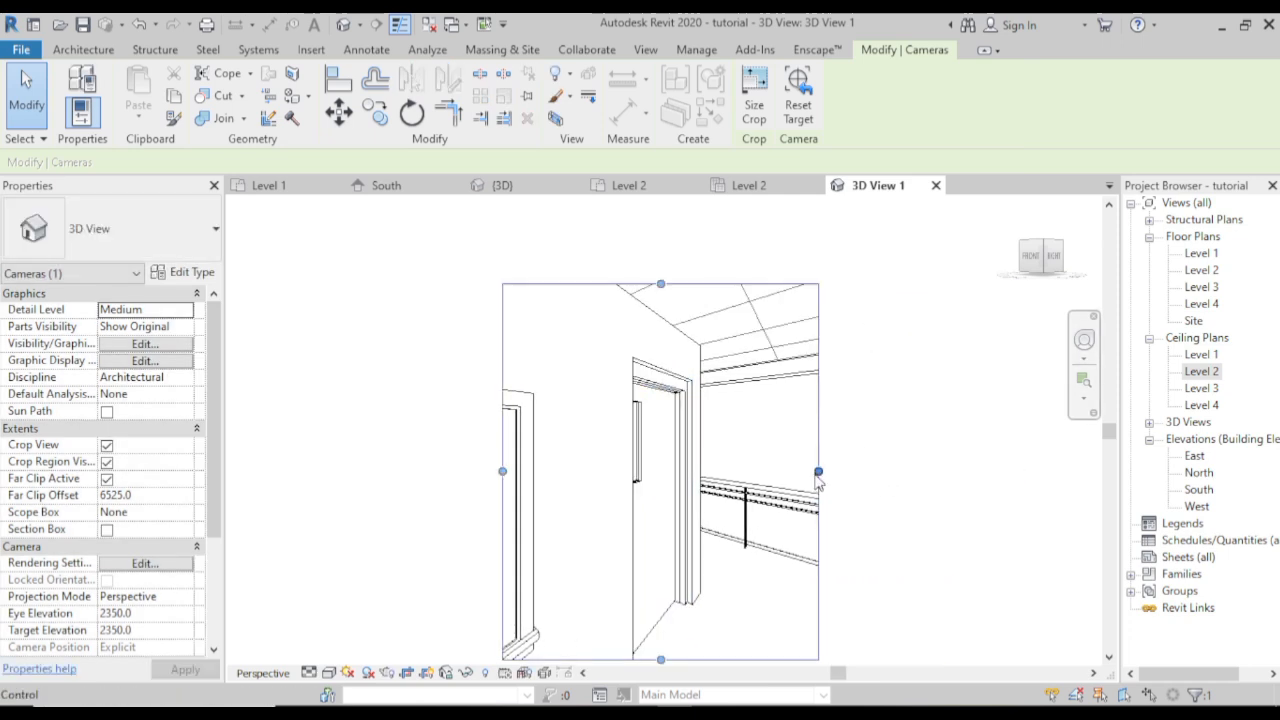
drag(816, 477, 964, 489)
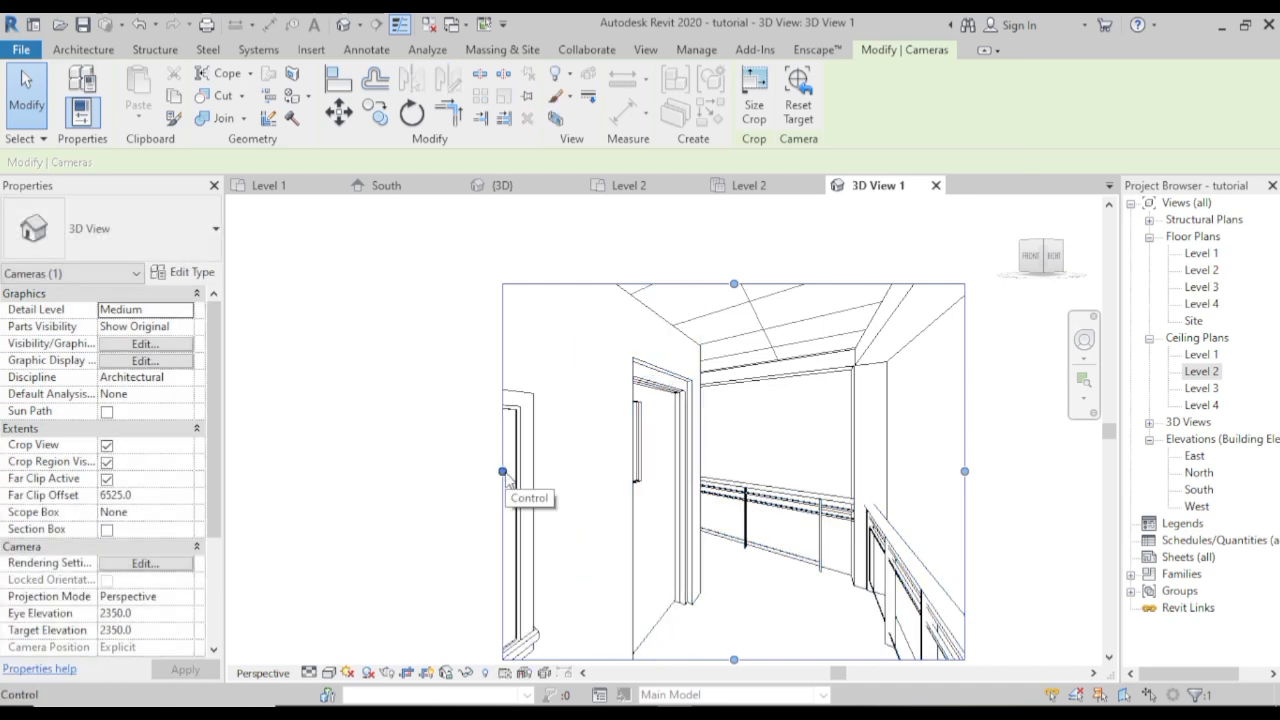
drag(503, 471, 395, 471)
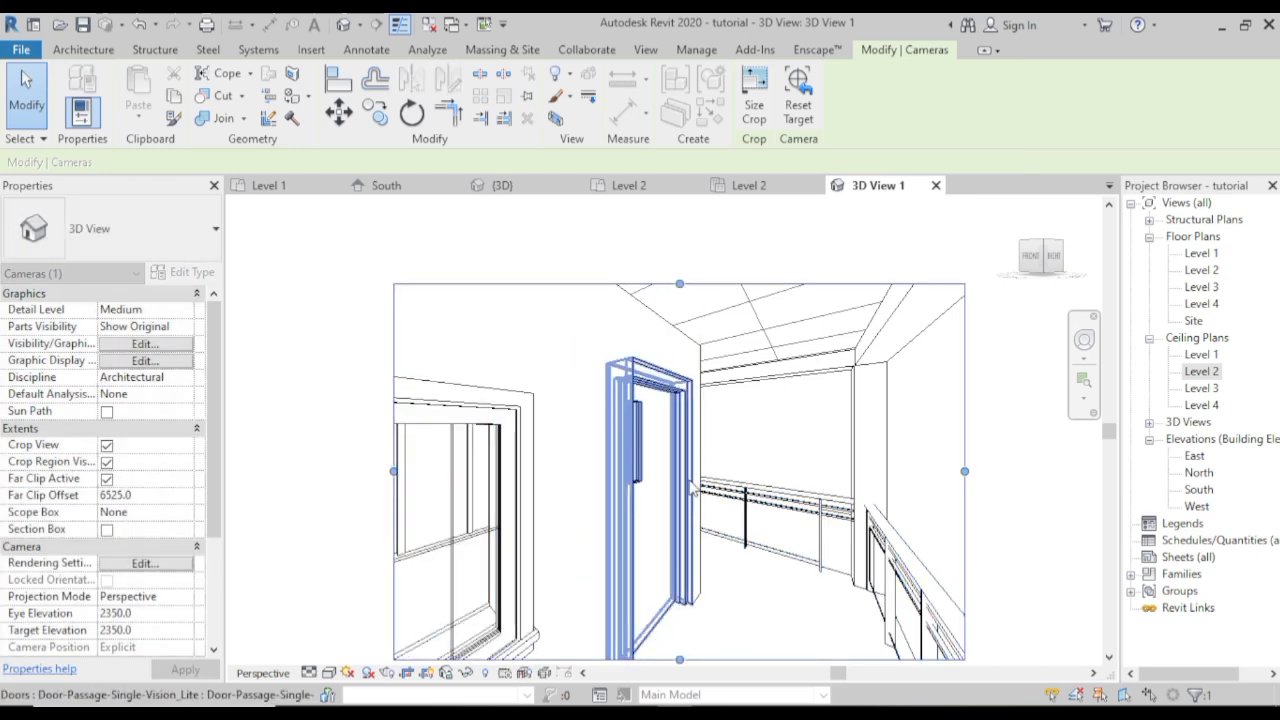
middle_drag(700, 509, 703, 431)
middle_drag(694, 498, 685, 414)
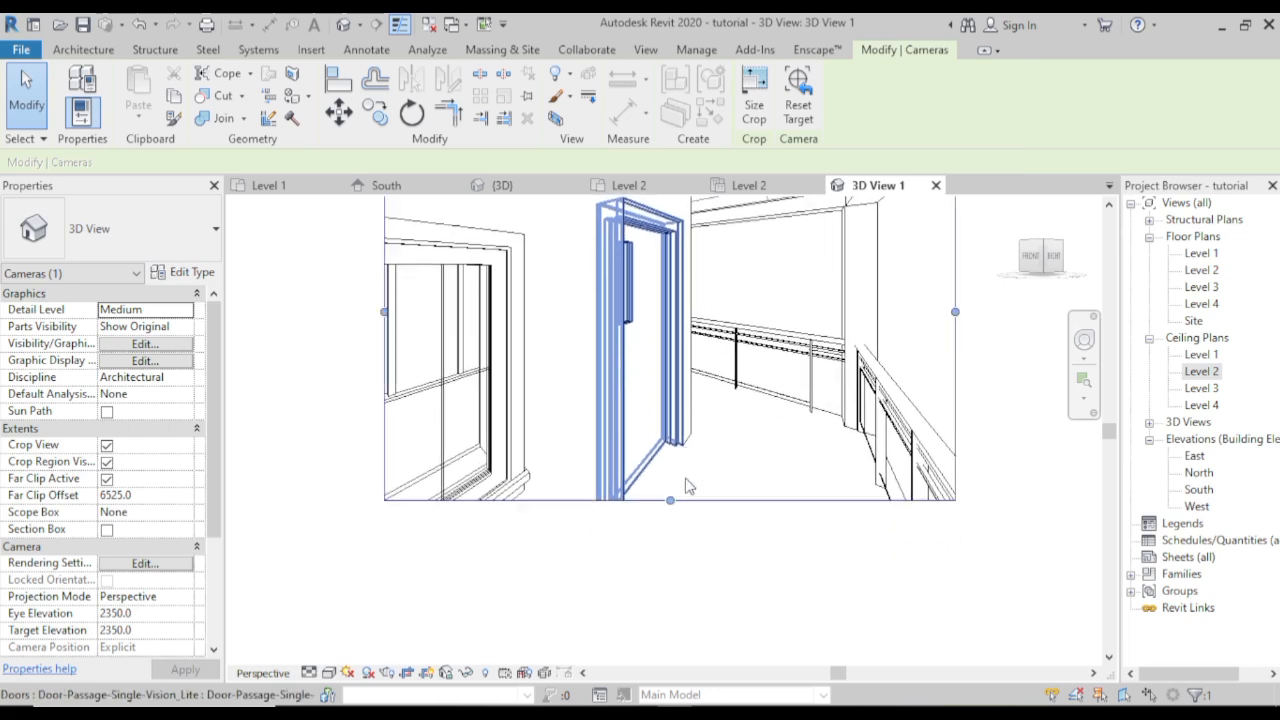
drag(670, 500, 672, 626)
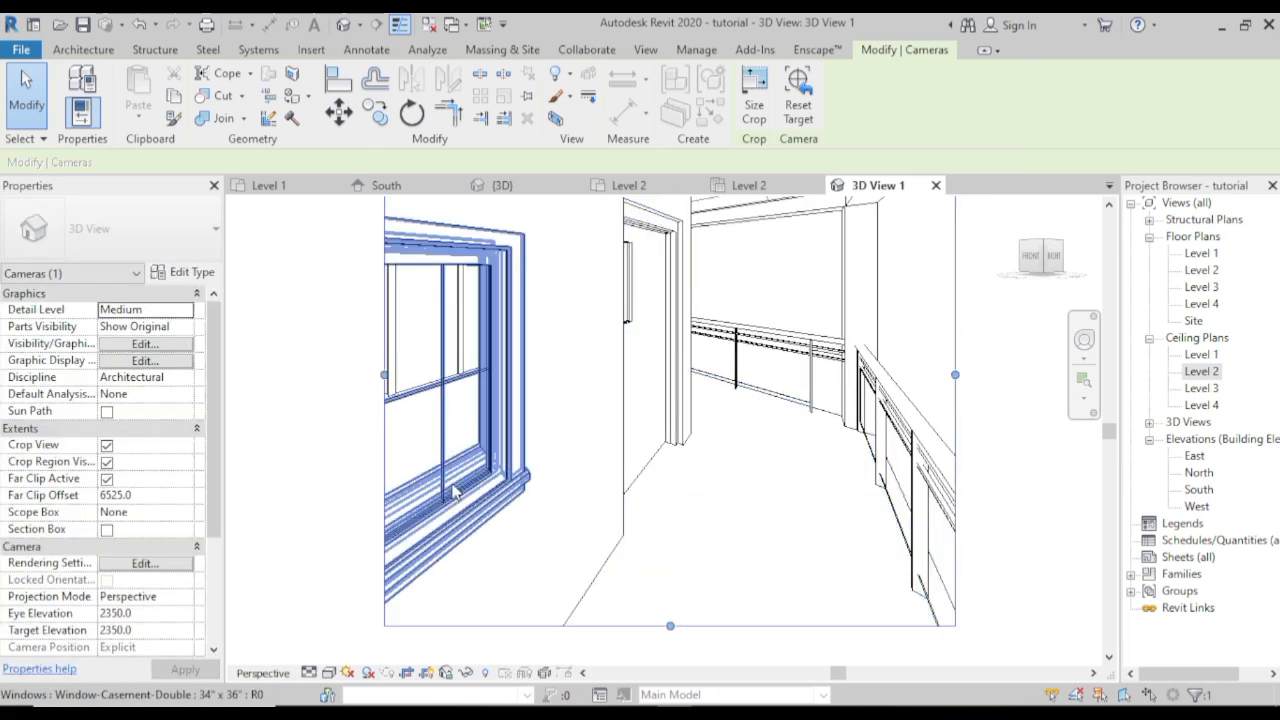
drag(383, 375, 314, 375)
scroll(674, 420, down, 2)
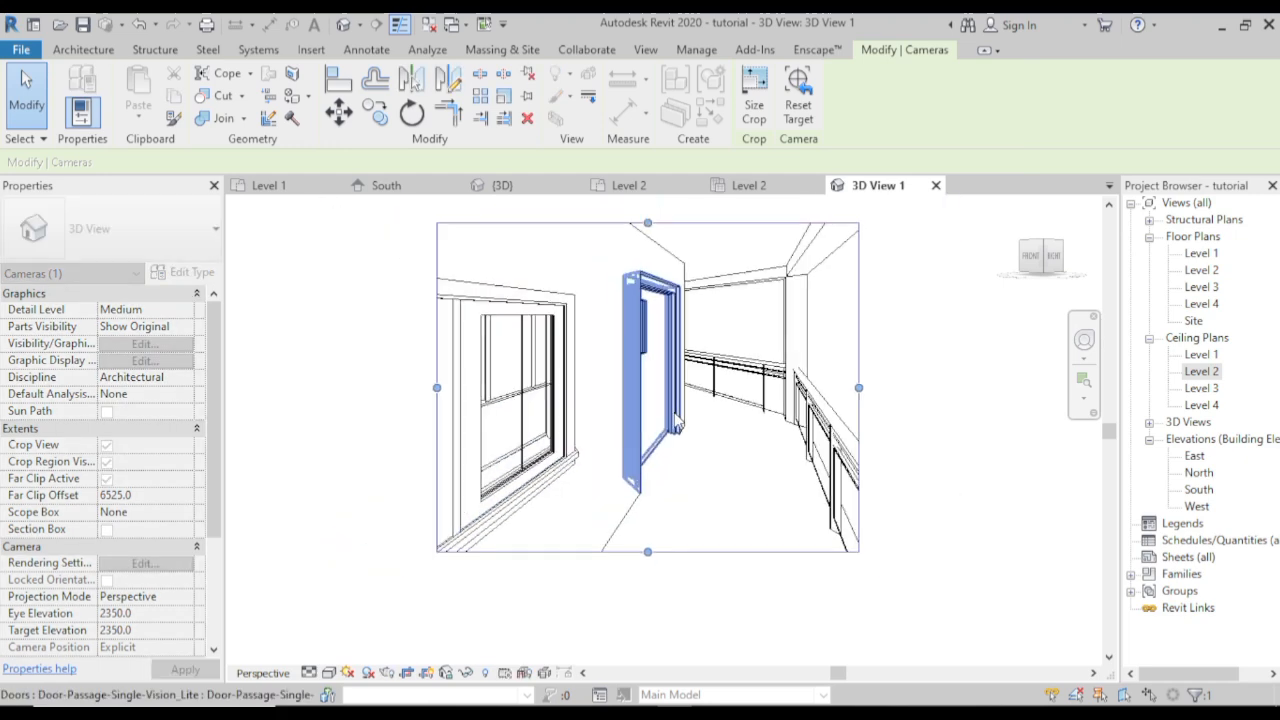
- Set the camera view's visual style to Realistic and extend the crop region further downward to include more floor
click(328, 672)
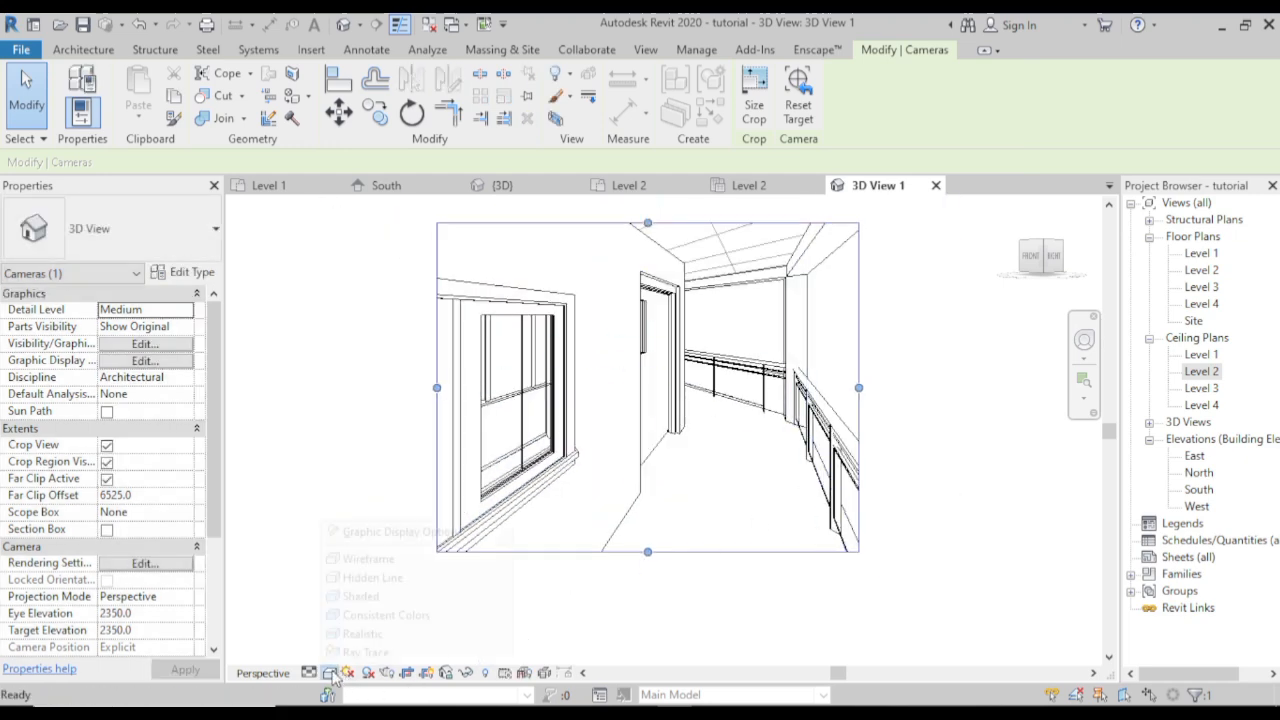
click(364, 634)
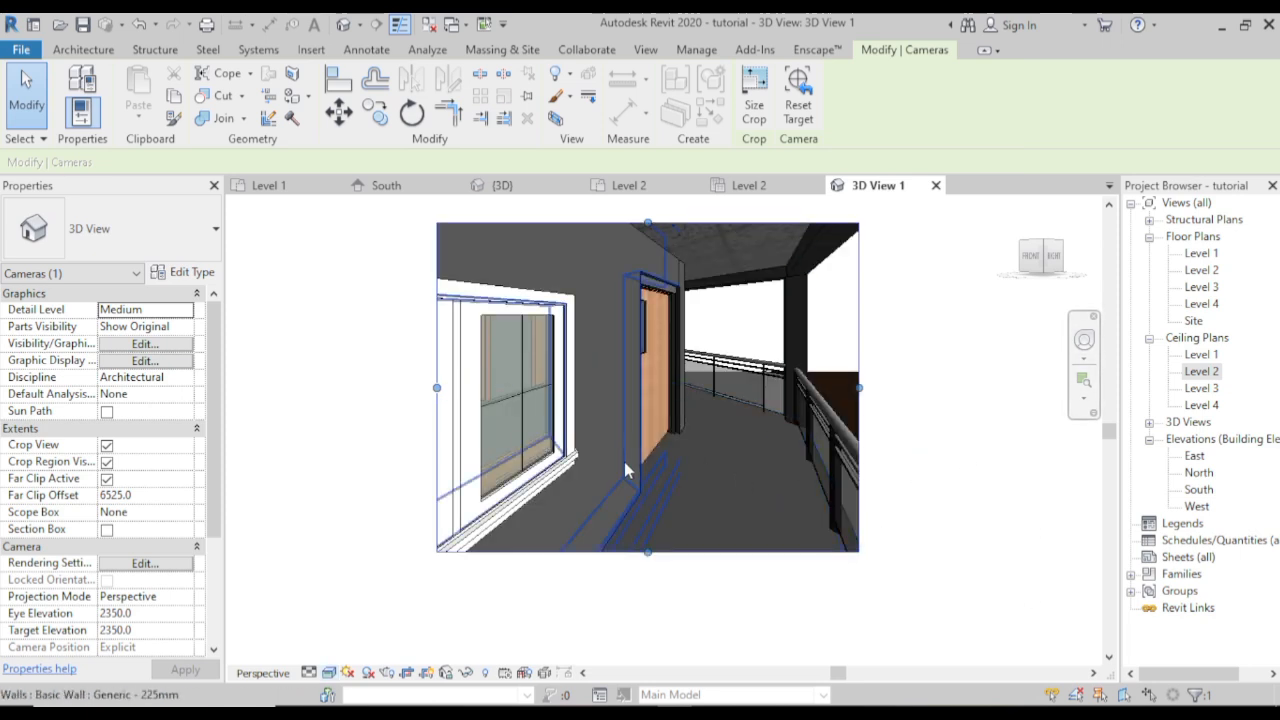
drag(652, 563, 658, 613)
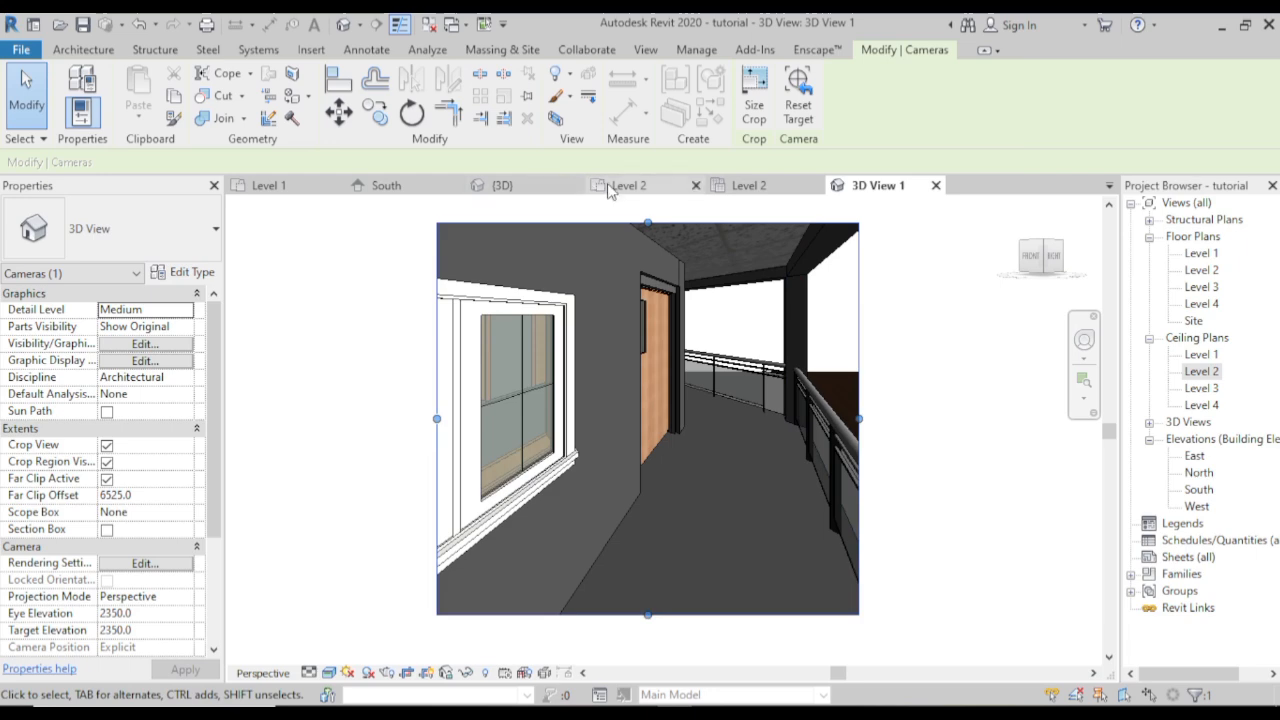
- On the Level 2 floor plan, move the camera into the large room's corner near the stair, aim it diagonally at the far small room, and inspect the interior view
key(ctrl+Tab)
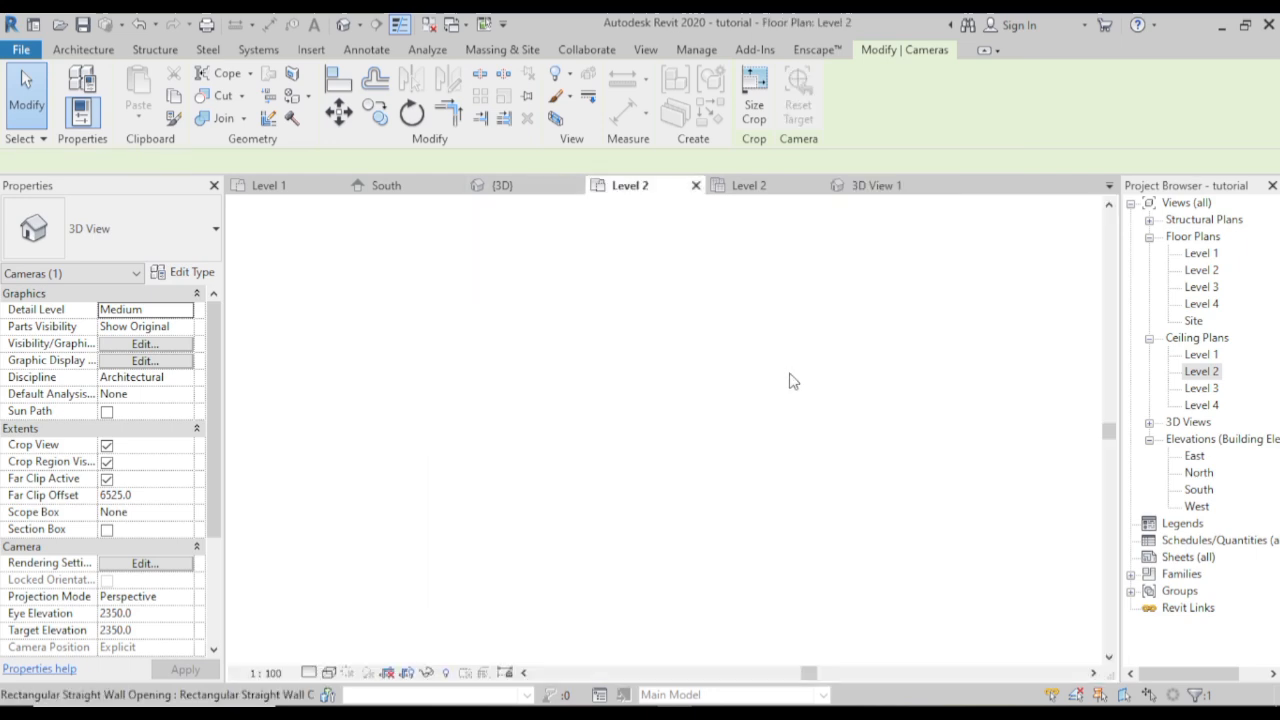
drag(712, 499, 646, 540)
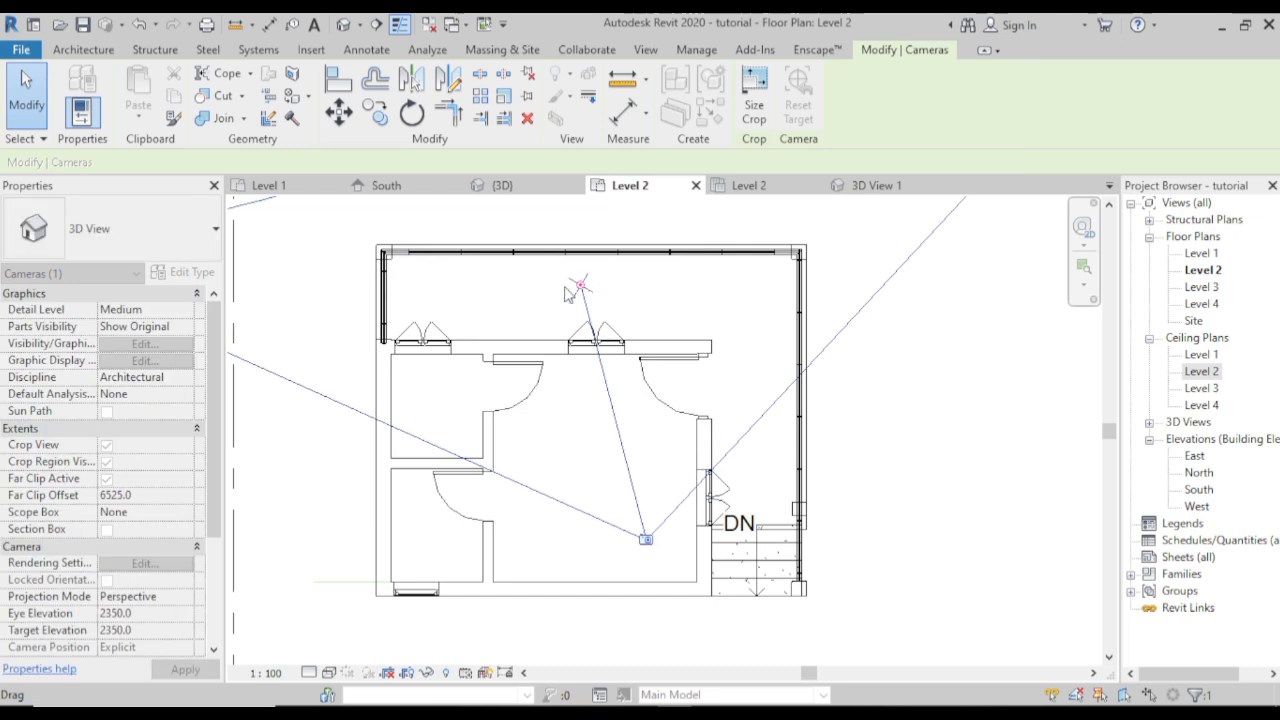
drag(582, 290, 441, 374)
drag(652, 537, 697, 572)
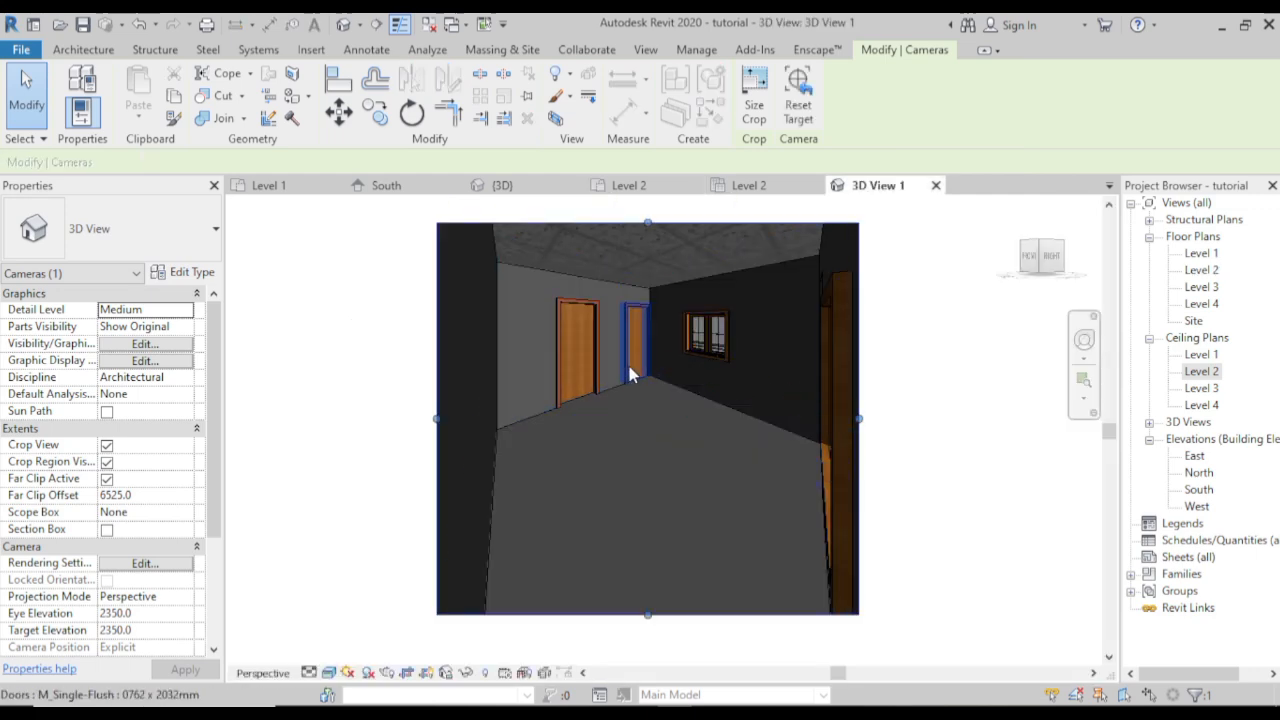
scroll(636, 345, up, 5)
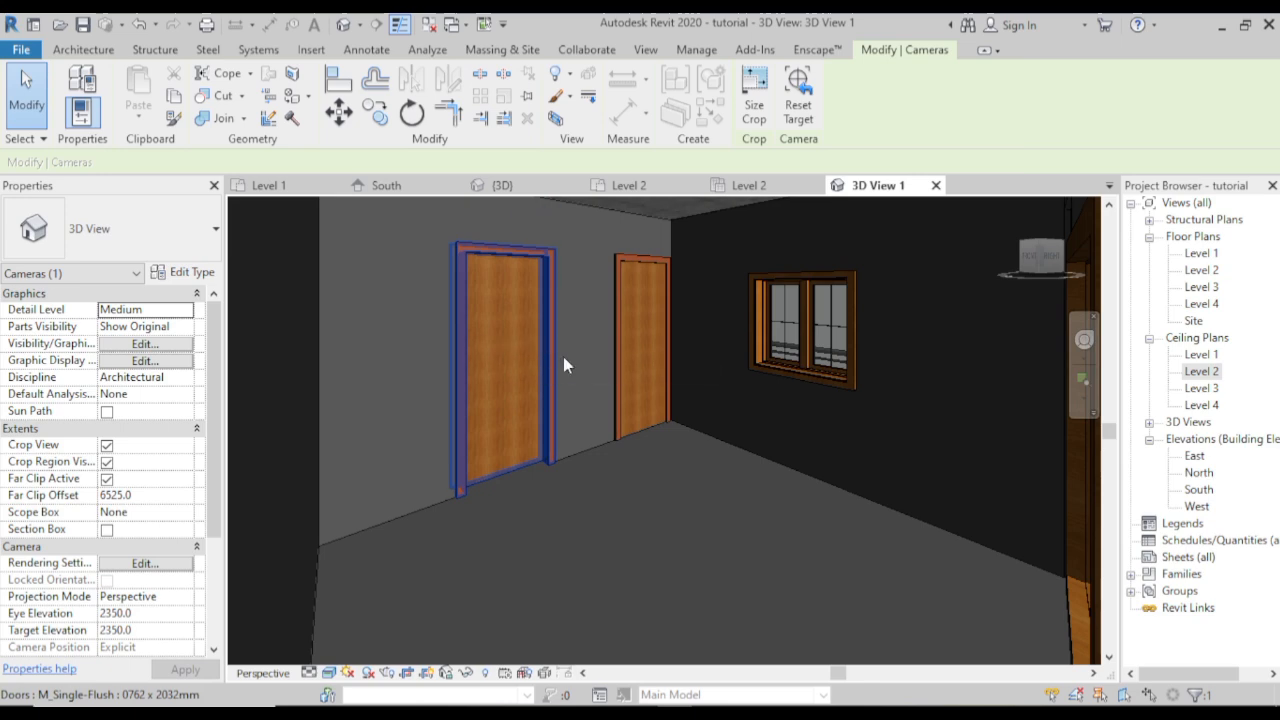
scroll(678, 374, down, 3)
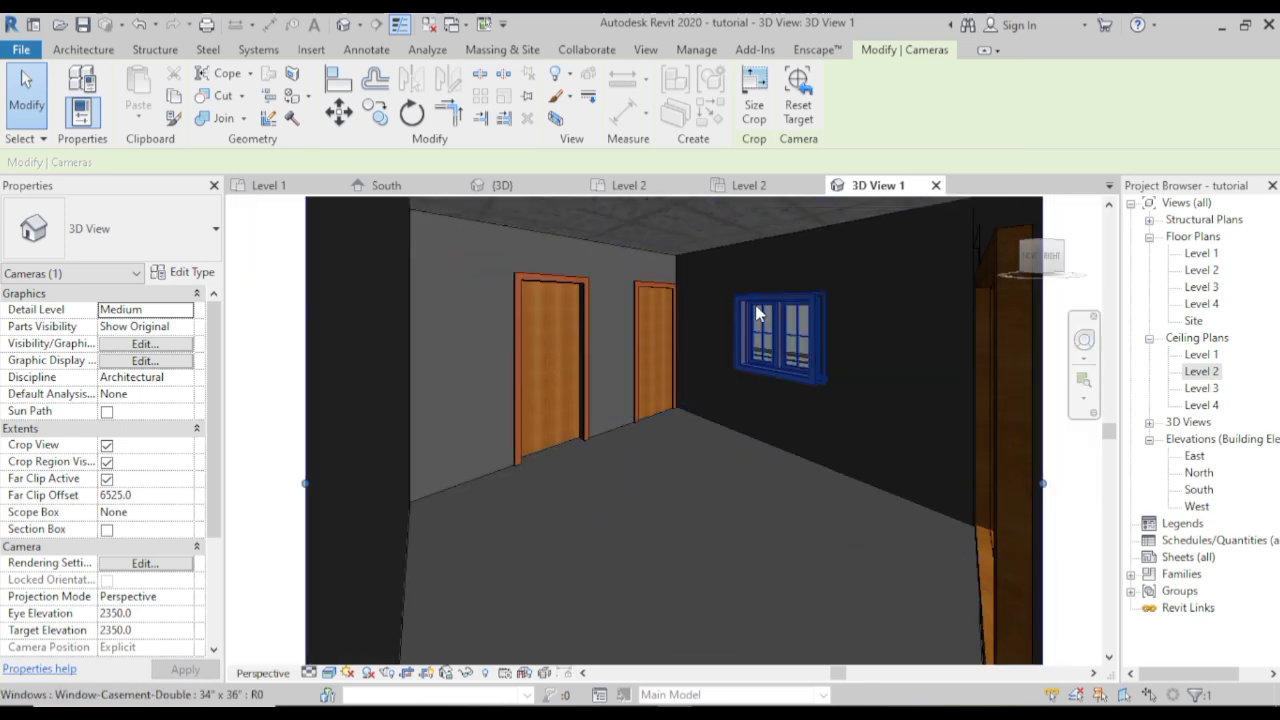
scroll(782, 307, up, 3)
scroll(780, 305, down, 3)
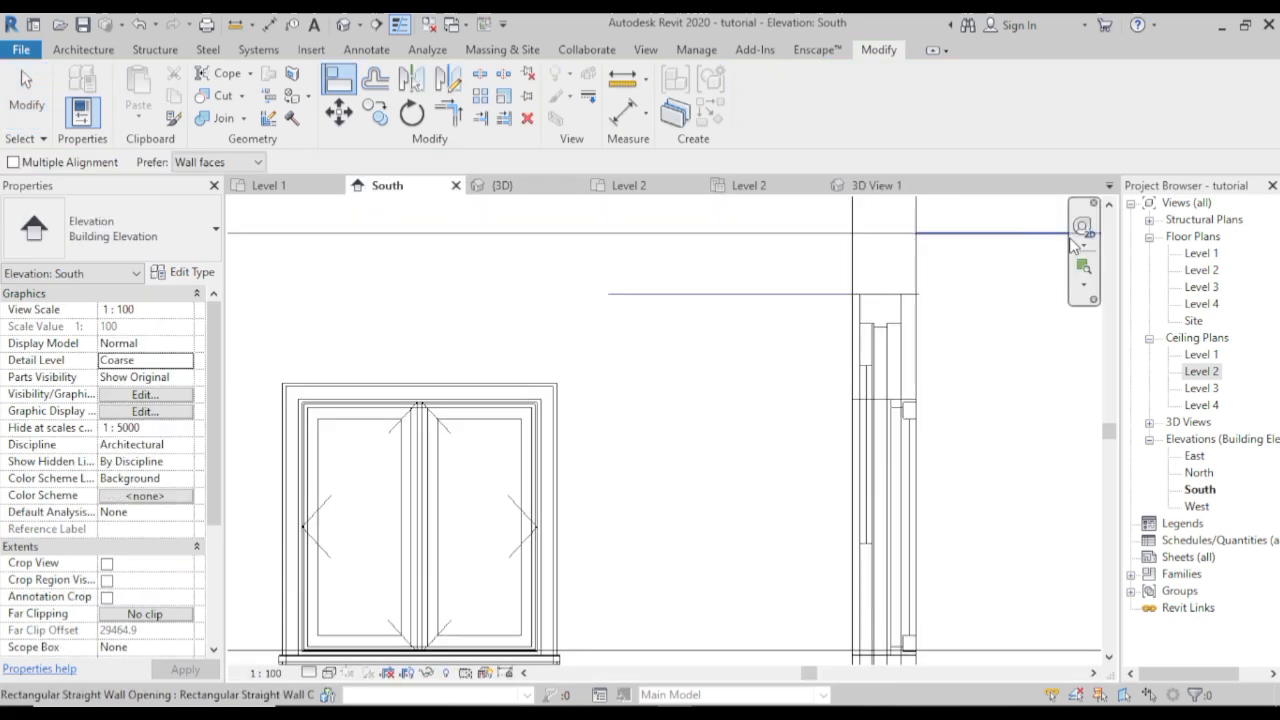
- Check the building from the right in 3D, leave the Align command, and on the East elevation raise the casement window to a 1214.4 mm sill height
click(532, 190)
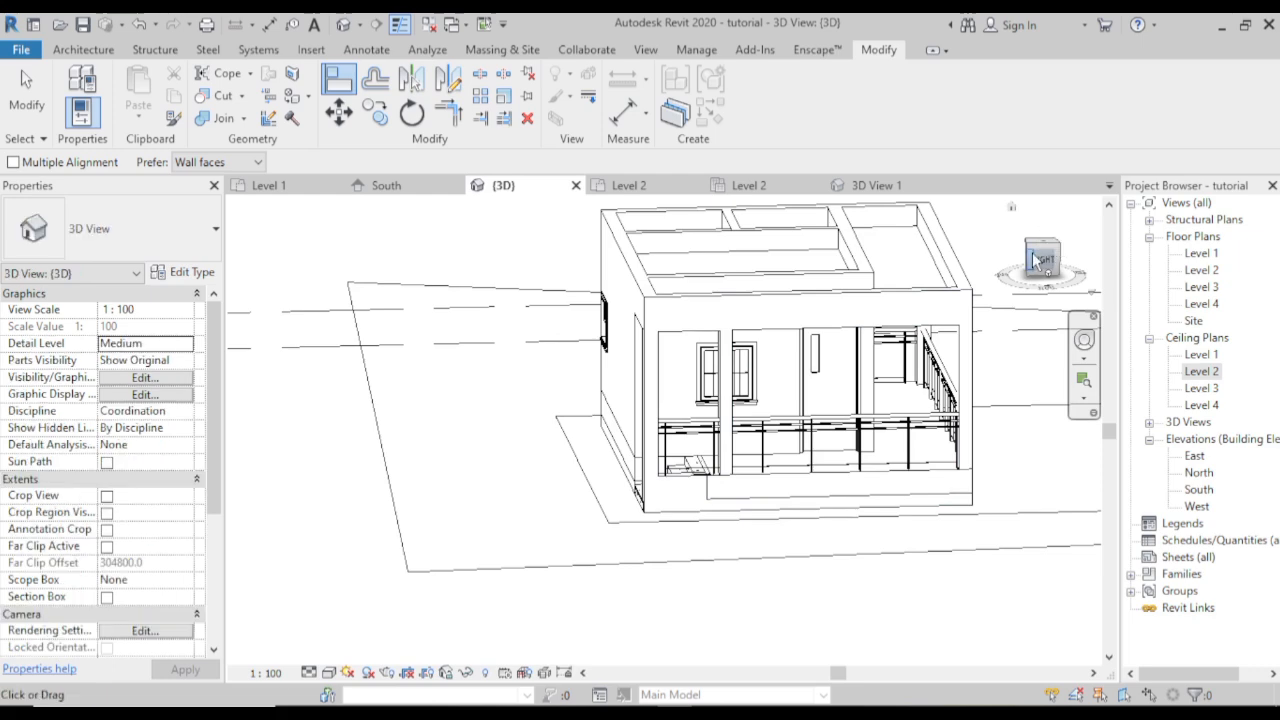
click(1043, 263)
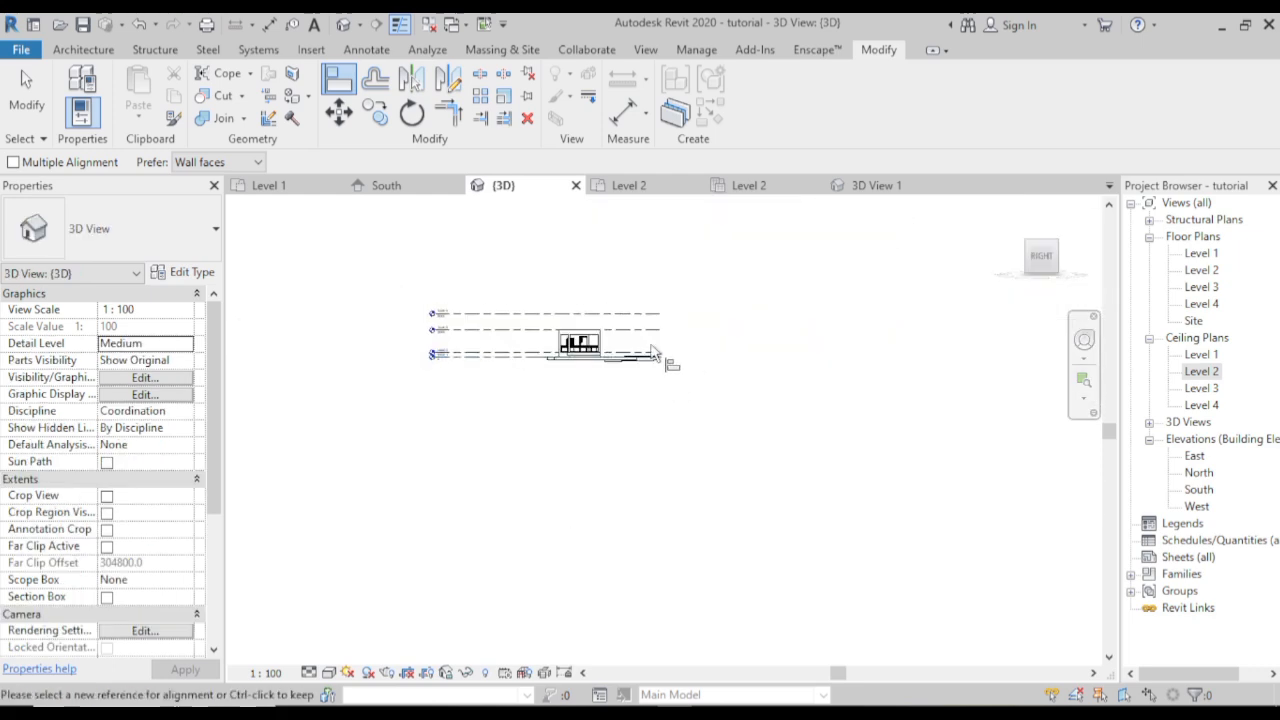
scroll(828, 511, up, 8)
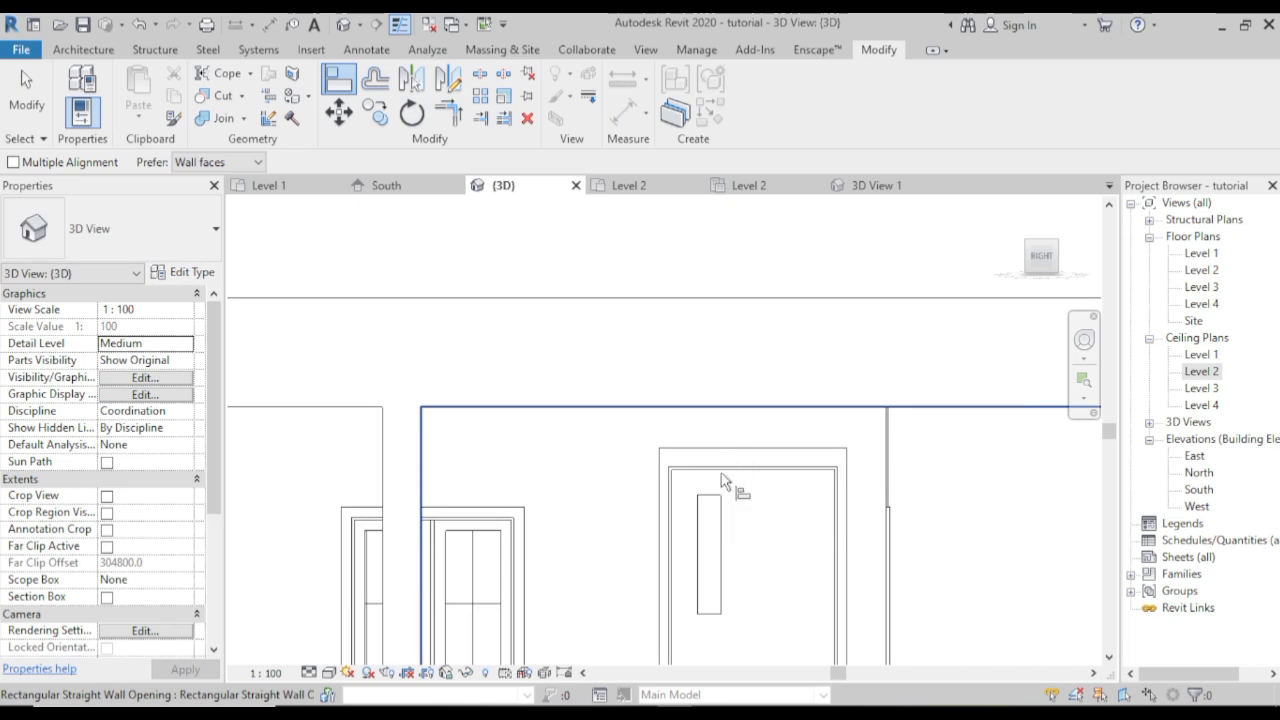
scroll(722, 478, down, 3)
right_click(712, 296)
click(787, 314)
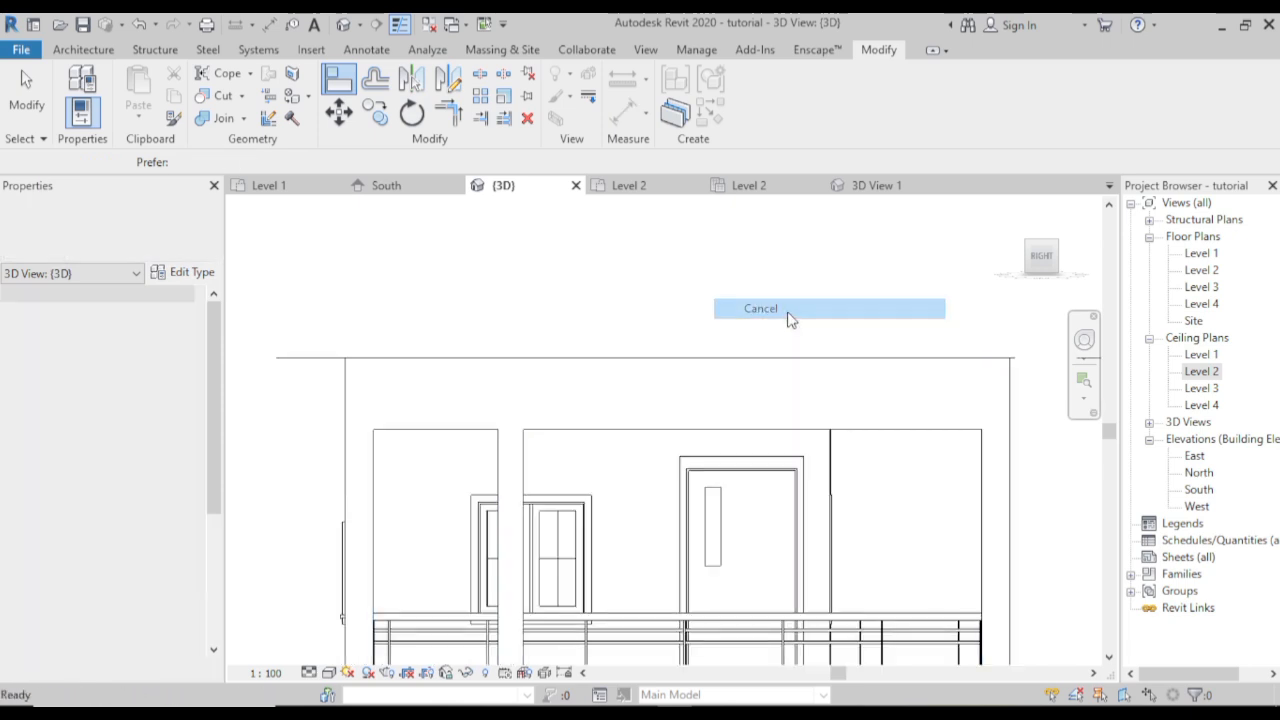
right_click(808, 300)
click(834, 308)
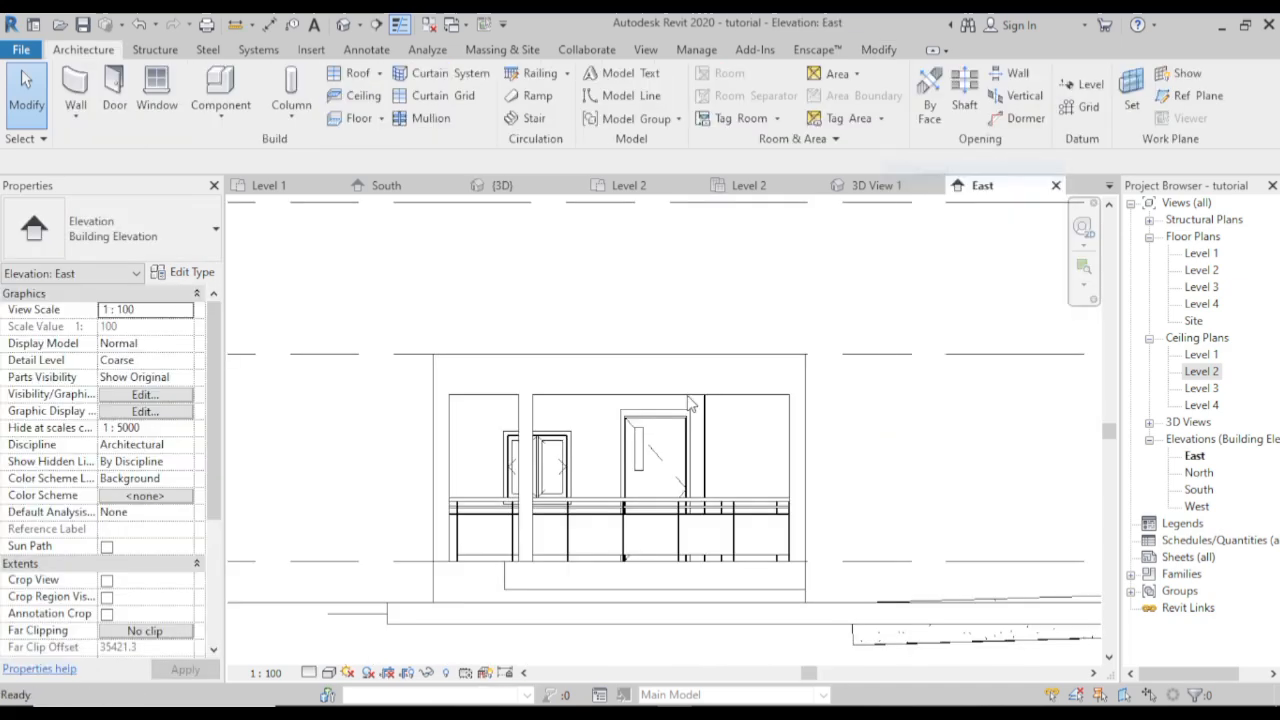
click(545, 465)
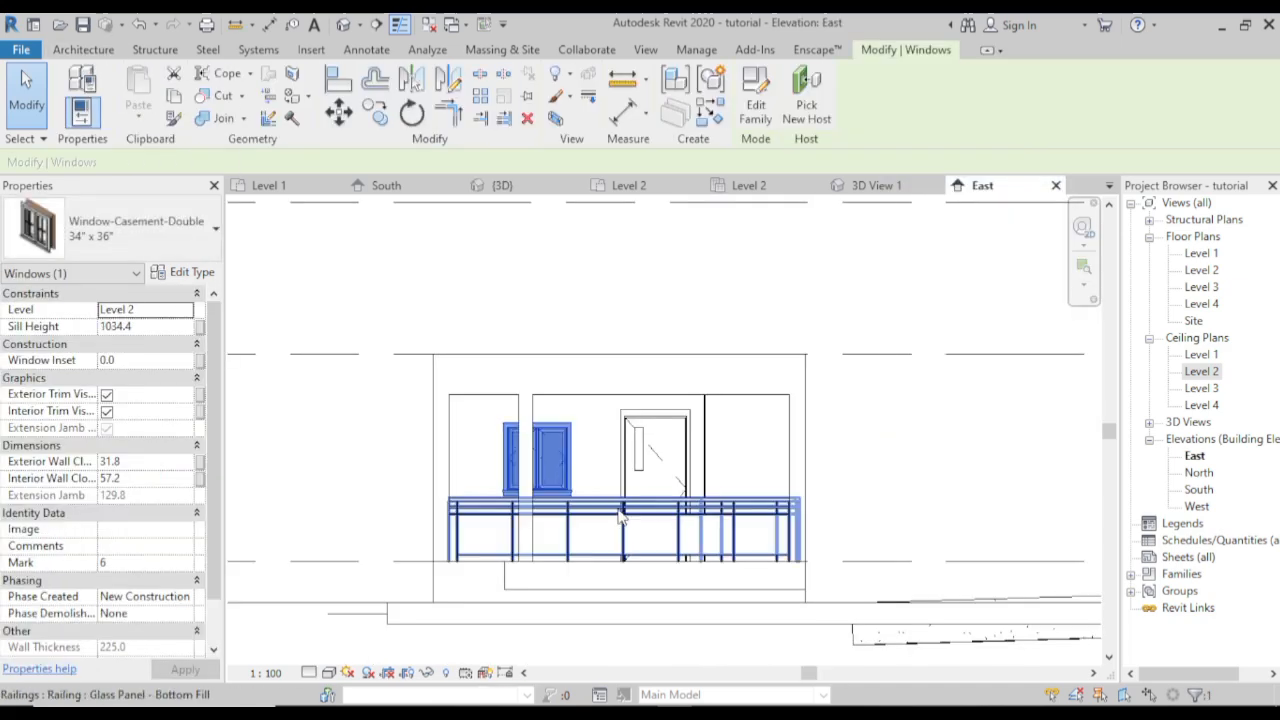
key(Up)
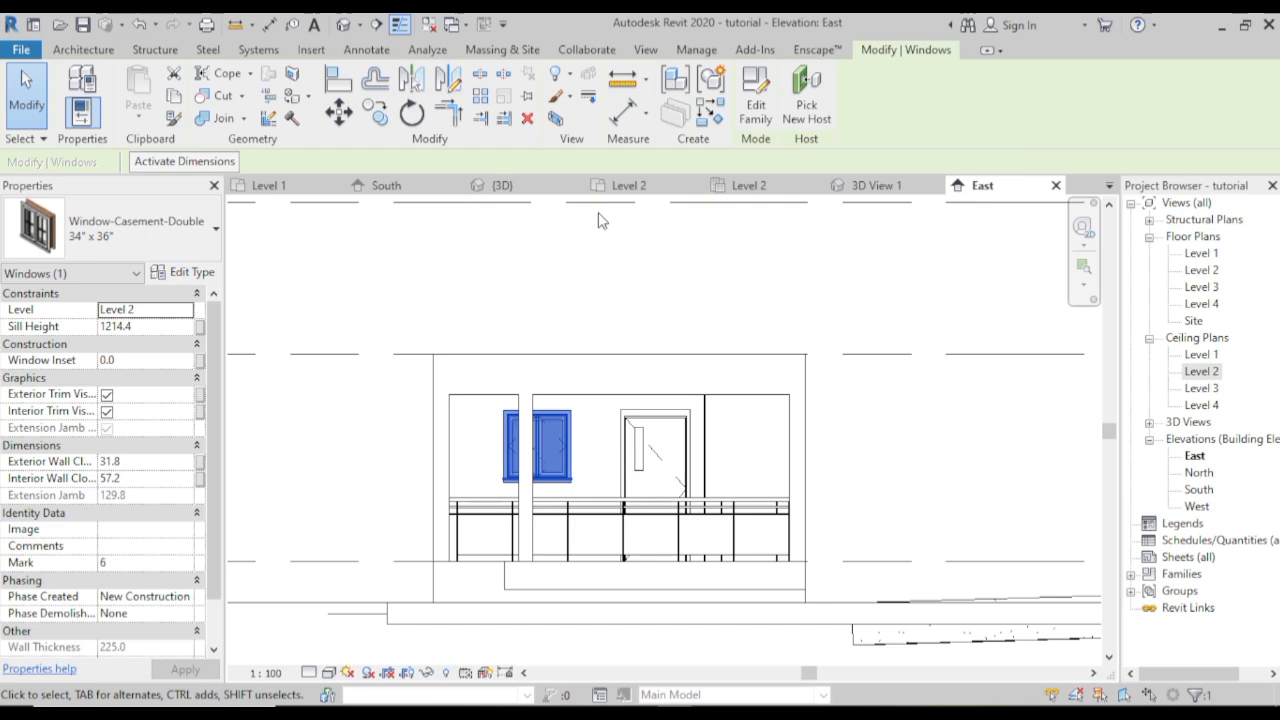
- On the South elevation, set the middle casement window's sill height to 1214.4 mm
click(414, 190)
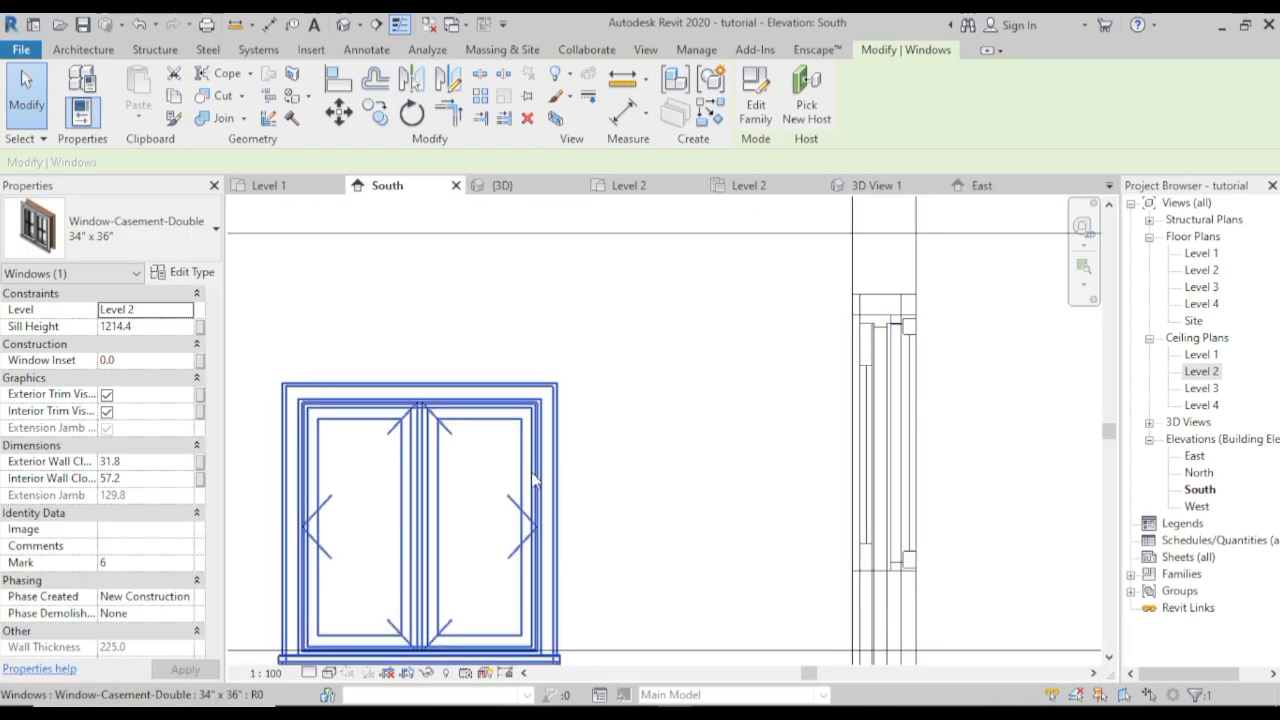
click(418, 462)
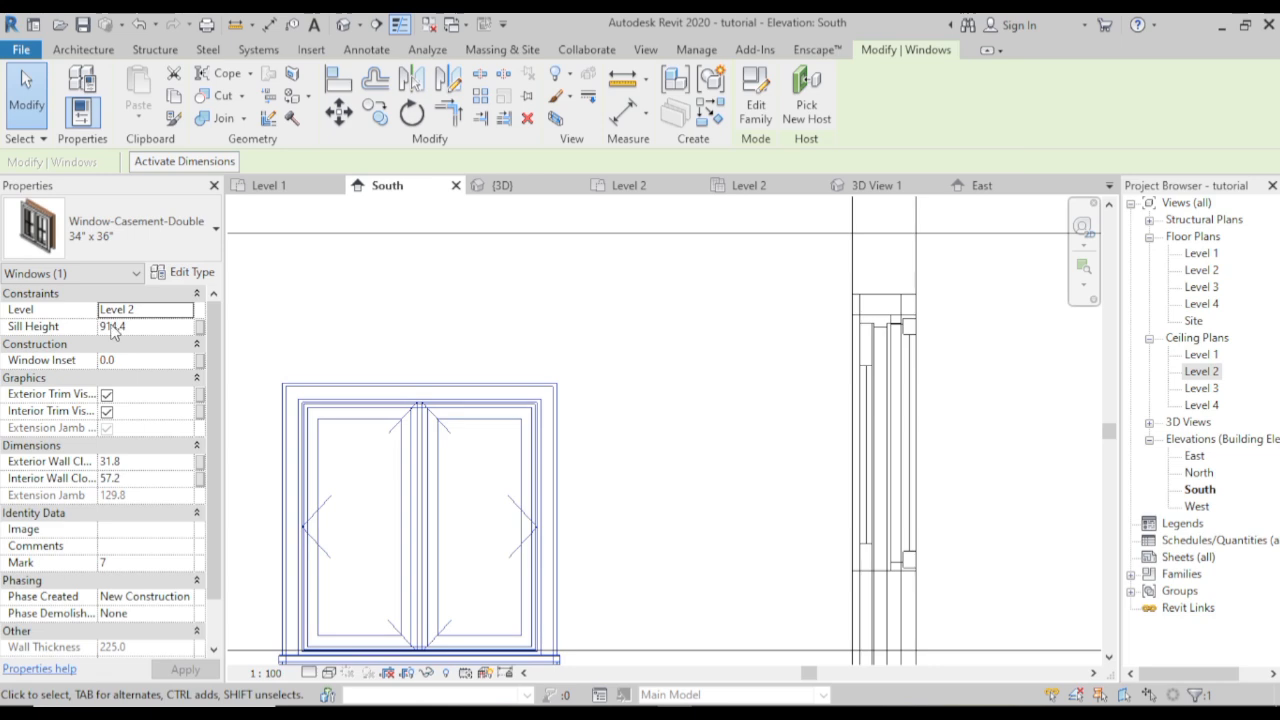
click(111, 327)
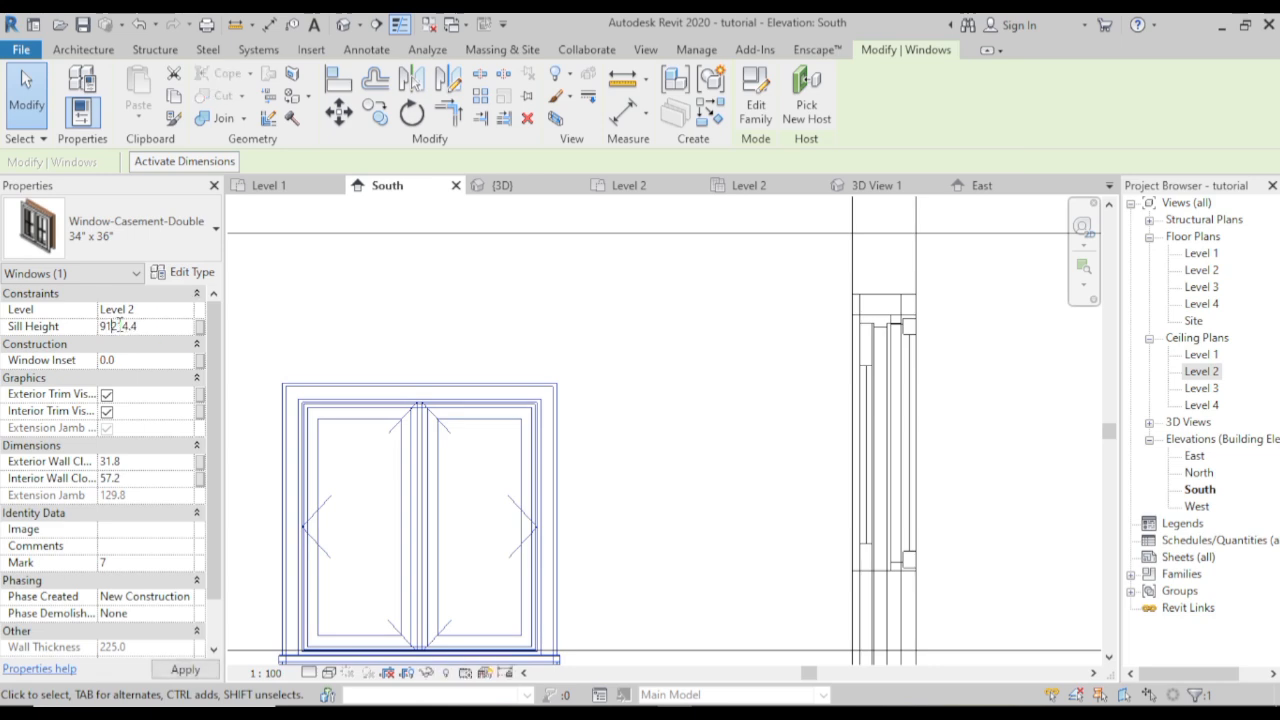
key(Return)
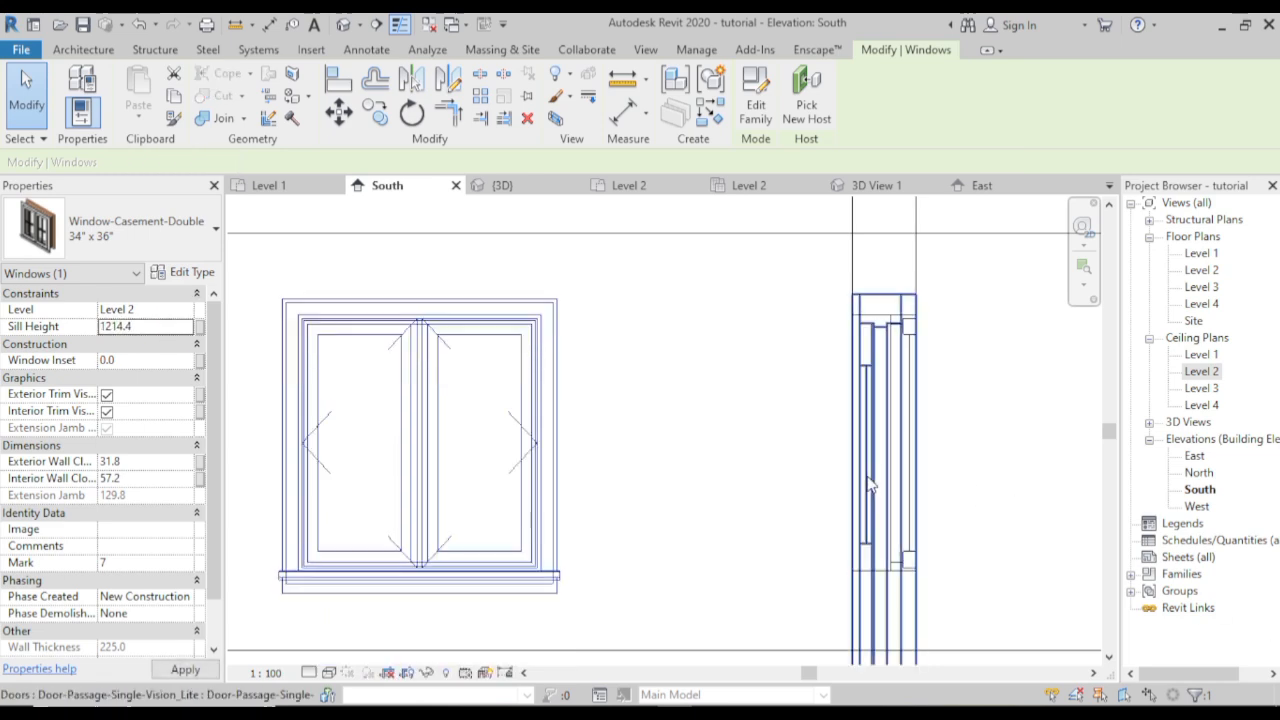
- Nudge the casement window that overlaps the single-hung window upward to a sill height of 1194.4 mm
scroll(897, 484, down, 5)
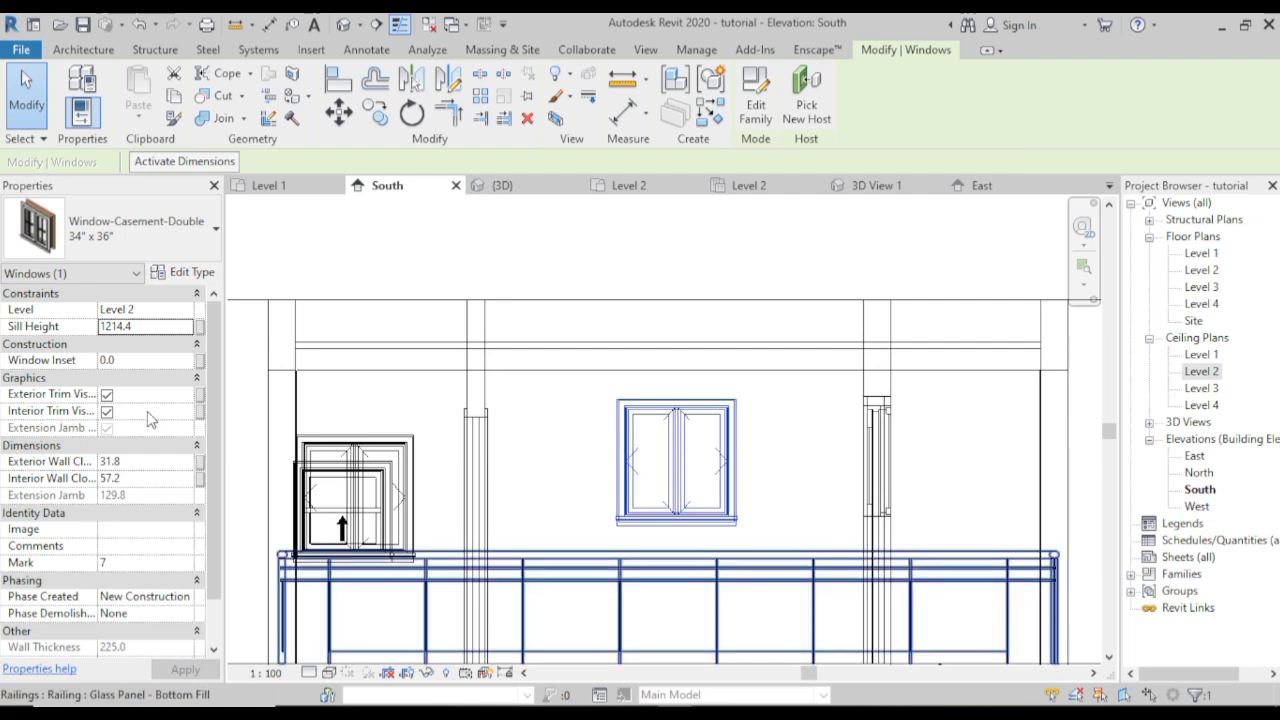
click(408, 485)
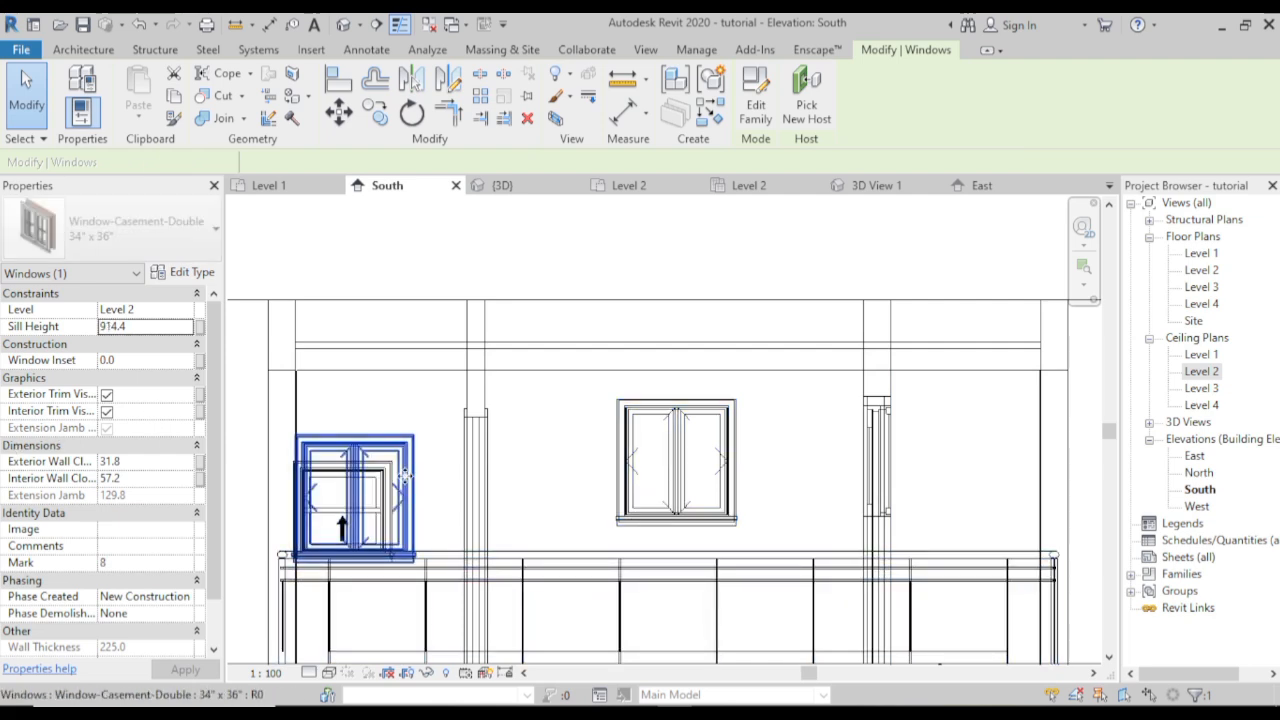
key(Up)
key(Up)
key(Up)
key(Up)
key(Up)
key(Up)
key(Up)
key(Up)
key(Up)
key(Up)
key(Up)
key(Up)
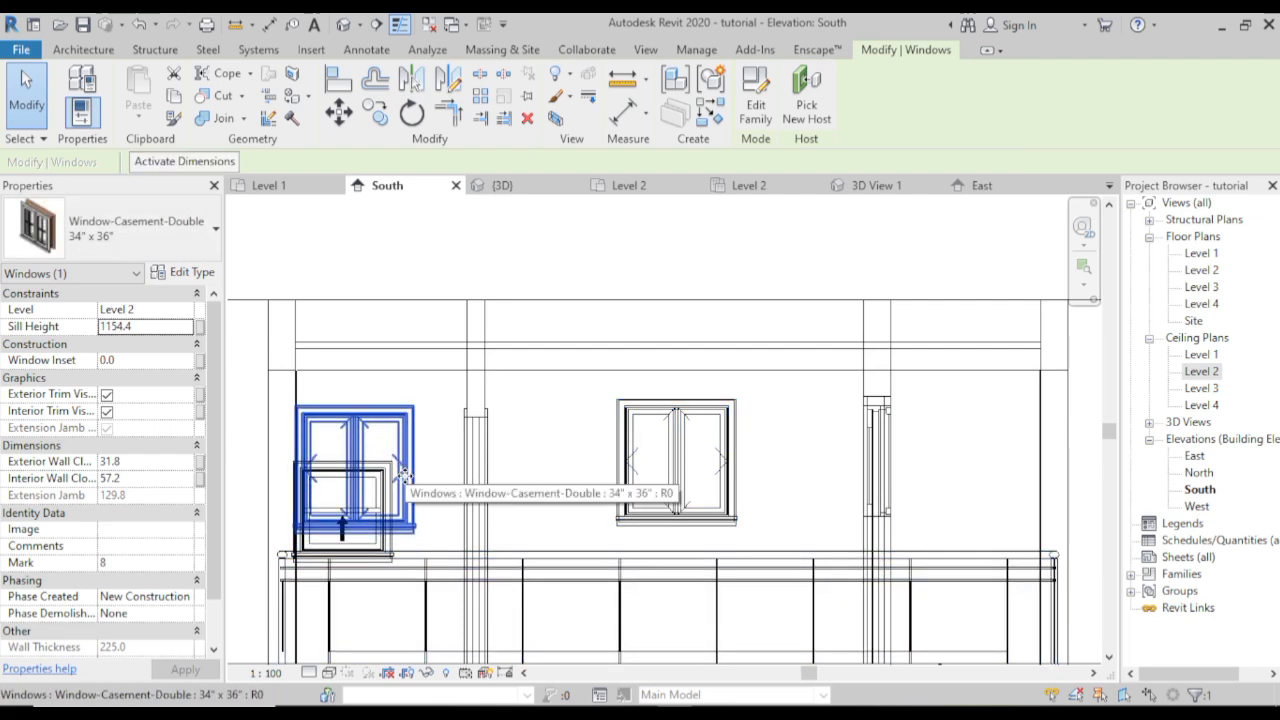
key(Up)
key(Up)
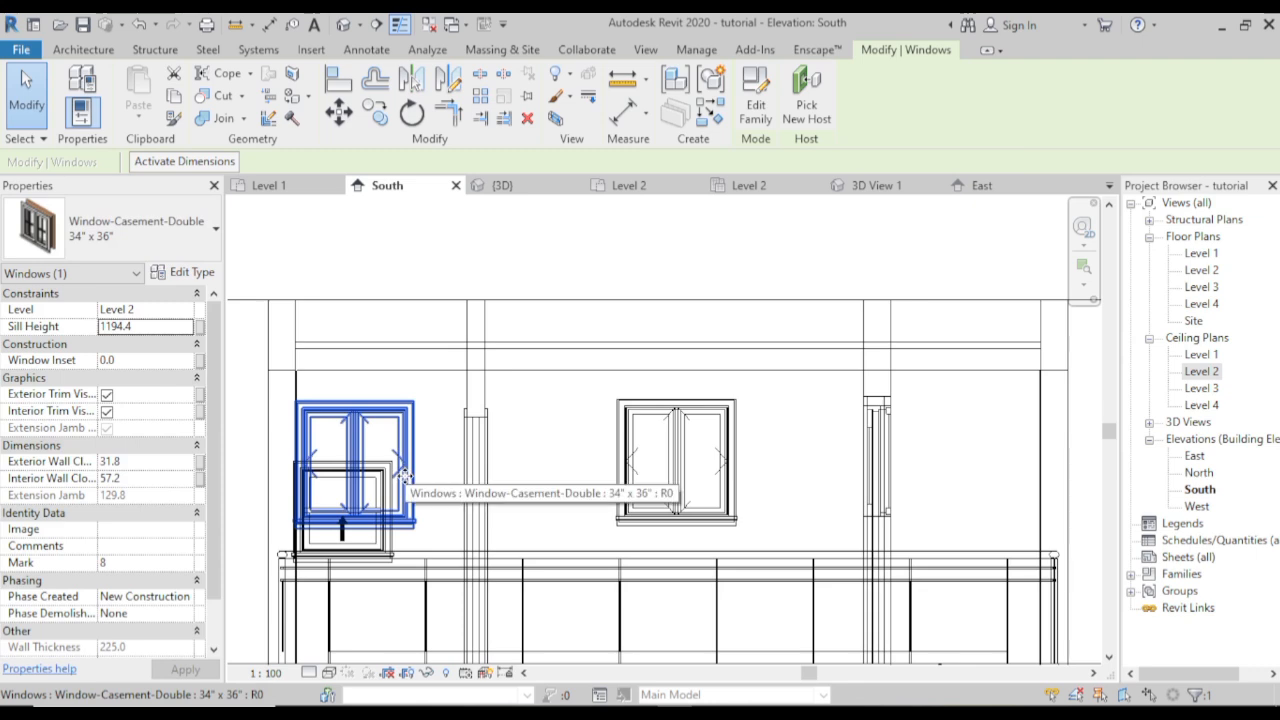
- Nudge the 38" x 42" single-hung window upward to a sill height of 1394.4 mm, lining its head up with the casement windows
click(336, 553)
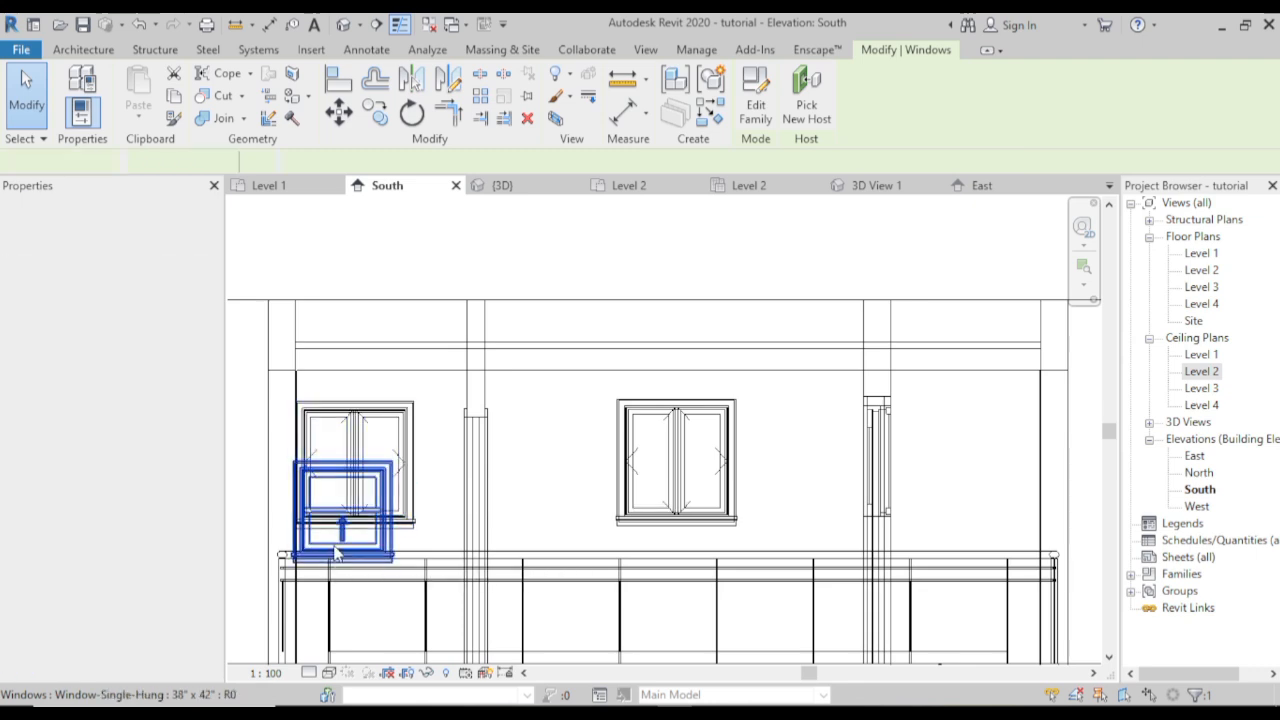
key(Up)
key(Up)
key(Up)
key(Up)
key(Up)
key(Up)
key(Up)
key(Up)
key(Up)
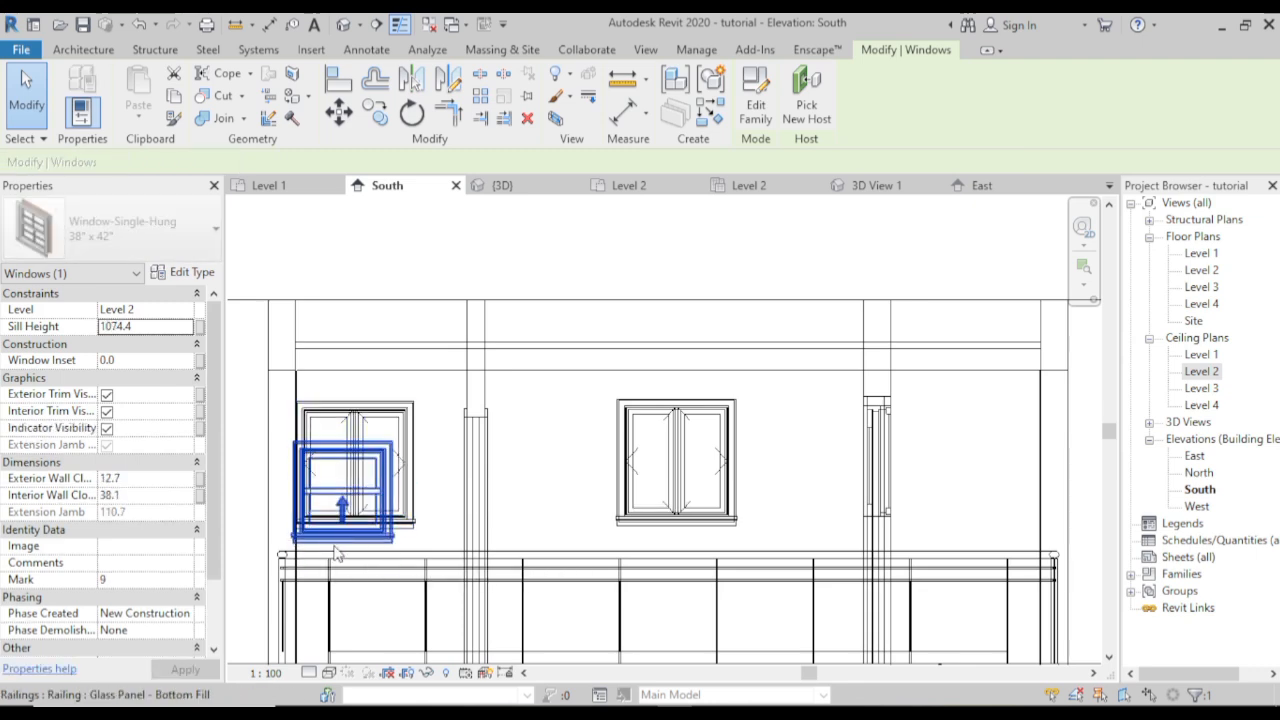
key(Up)
key(Up)
key(Up)
key(Up)
key(Up)
key(Up)
key(Up)
key(Up)
key(Up)
key(Up)
key(Up)
key(Up)
key(Up)
key(Up)
key(Up)
key(Up)
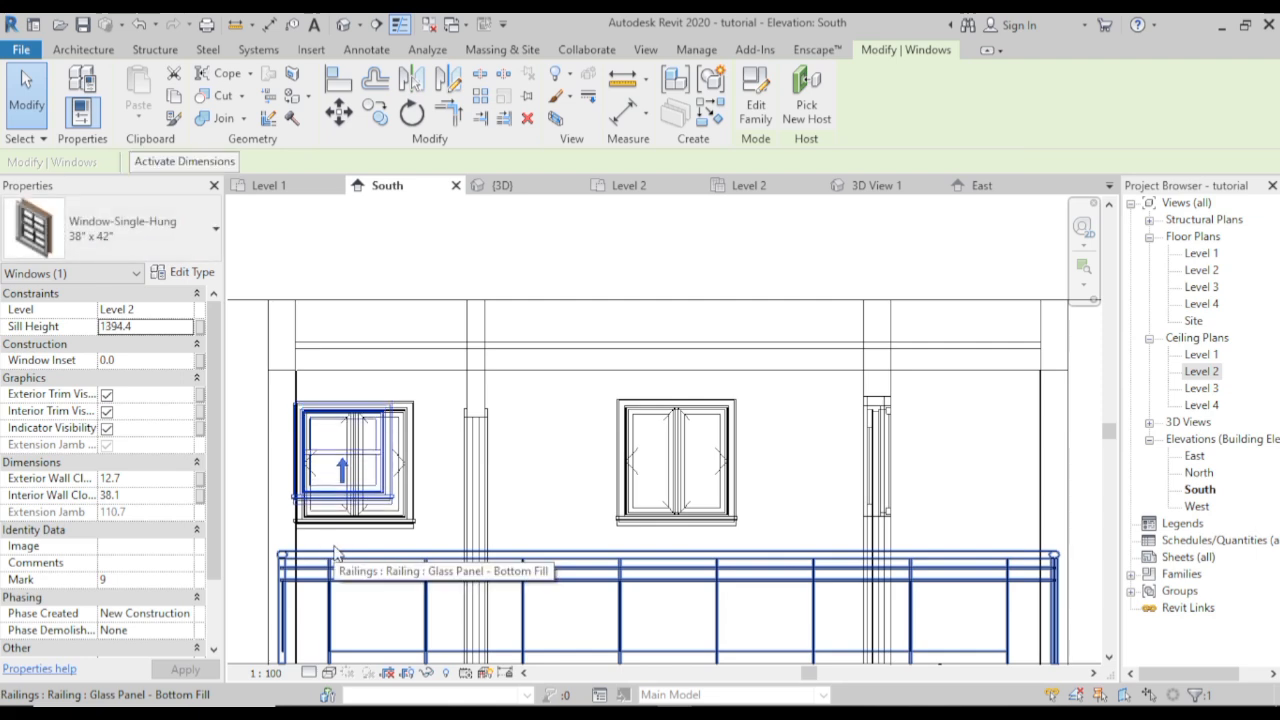
- Set the South elevation's visual style to Hidden Line and clear the window selection
click(329, 673)
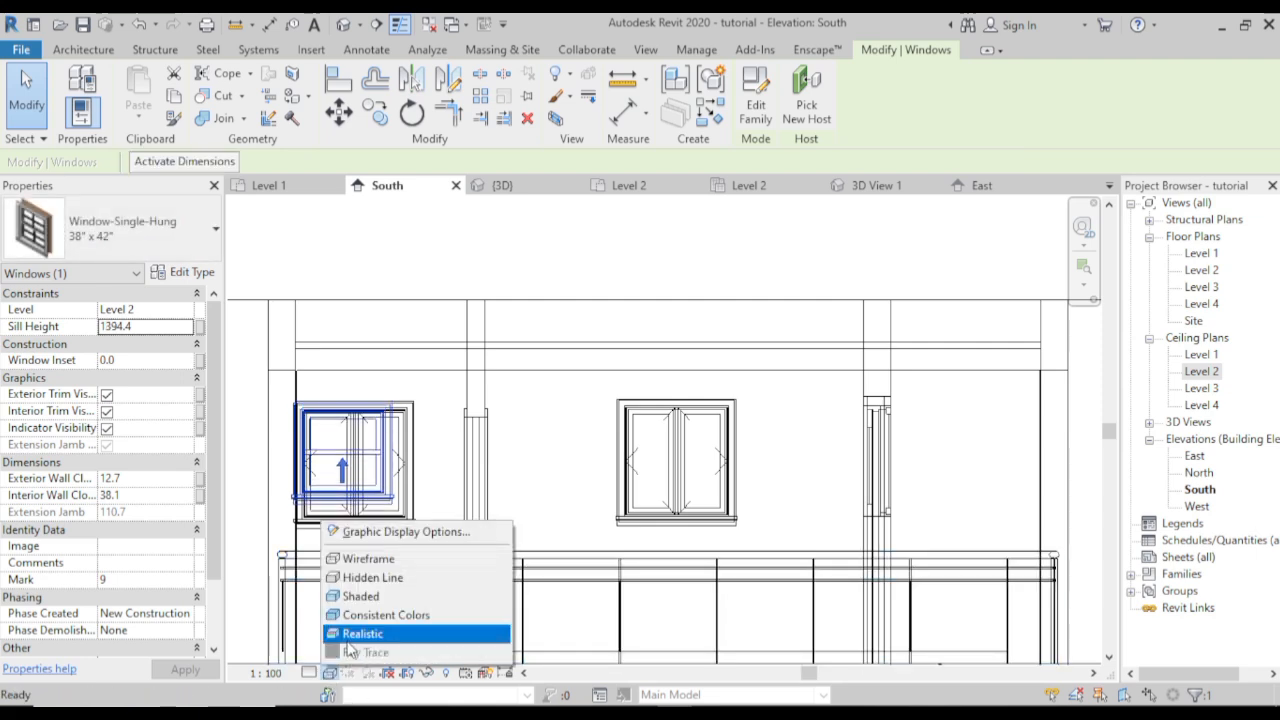
click(375, 578)
scroll(469, 591, down, 5)
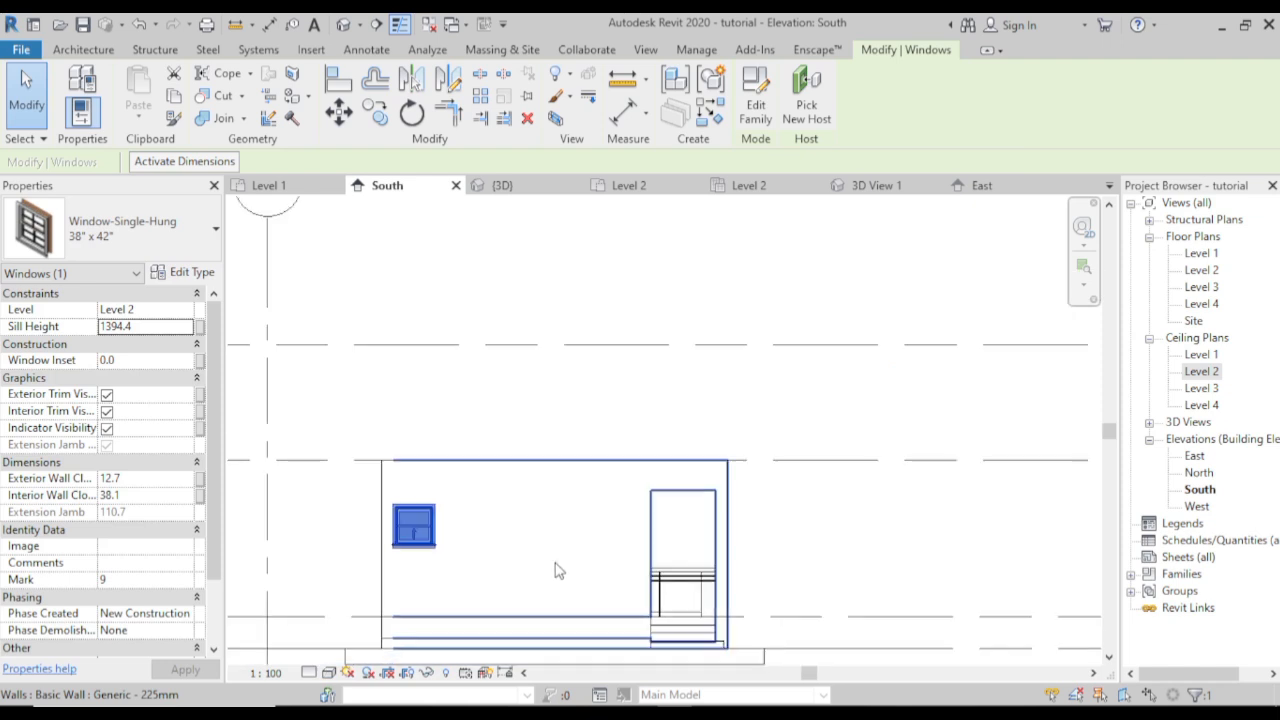
click(851, 551)
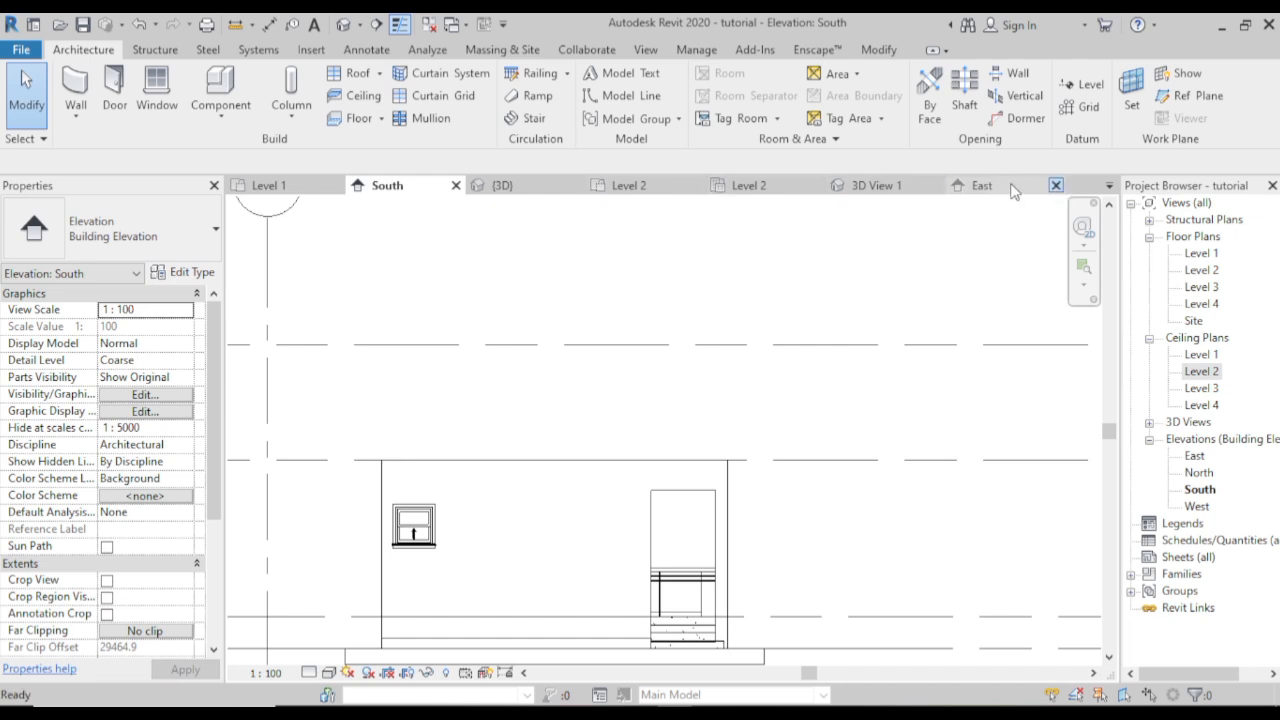
- Close the East elevation, 3D View 1 and Level 2 ceiling plan views, and switch to the Level 2 floor plan
click(1056, 186)
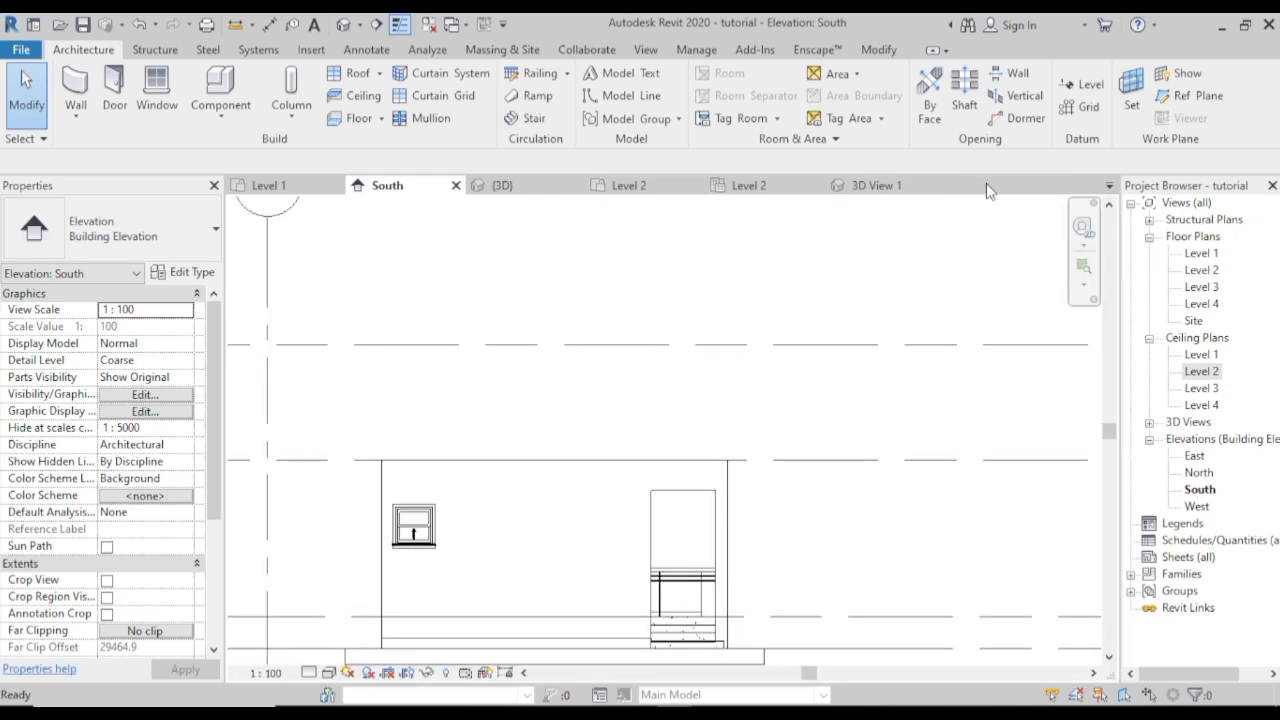
click(817, 186)
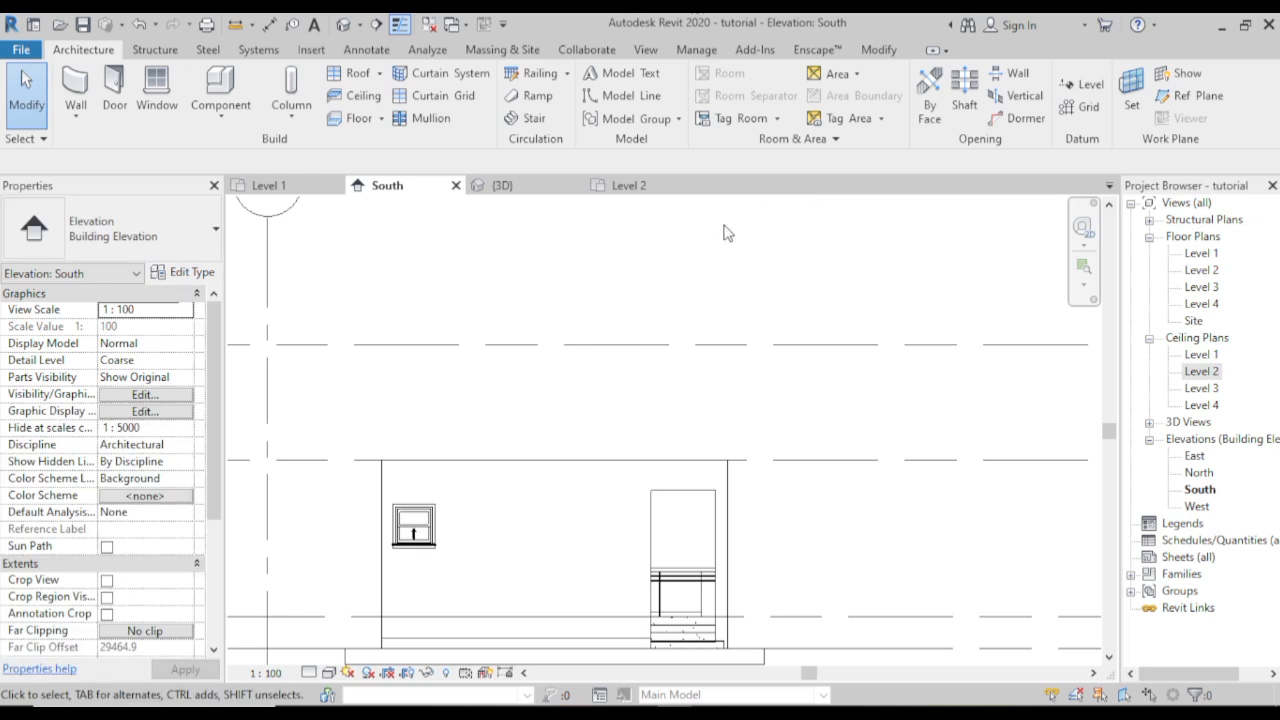
click(658, 183)
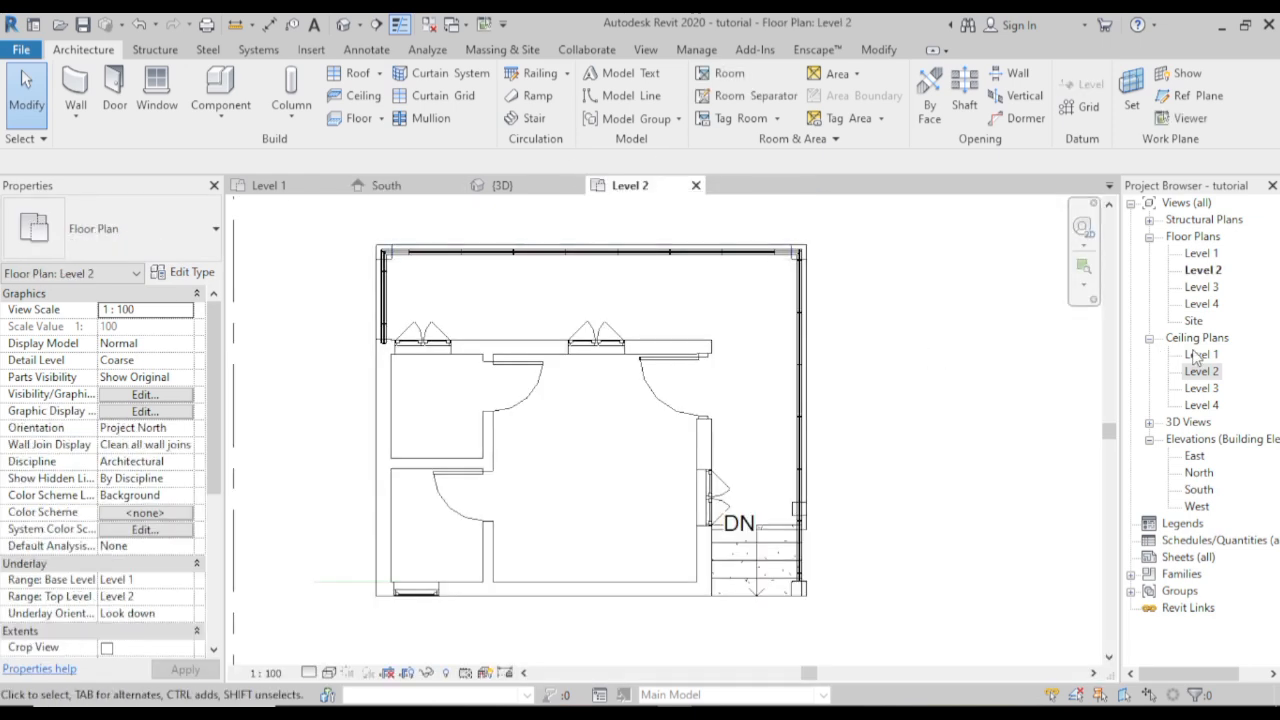
- Open the Level 3 floor plan and set its underlay base level to Level 2
double_click(1202, 288)
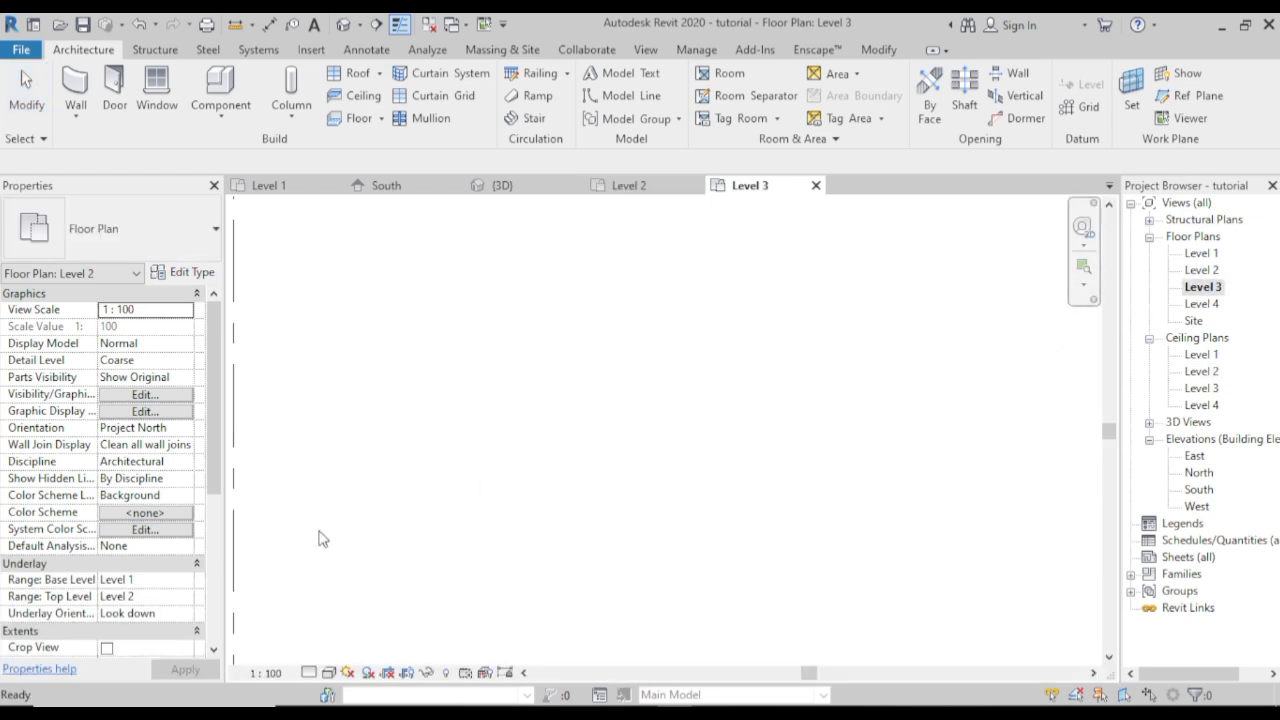
click(184, 598)
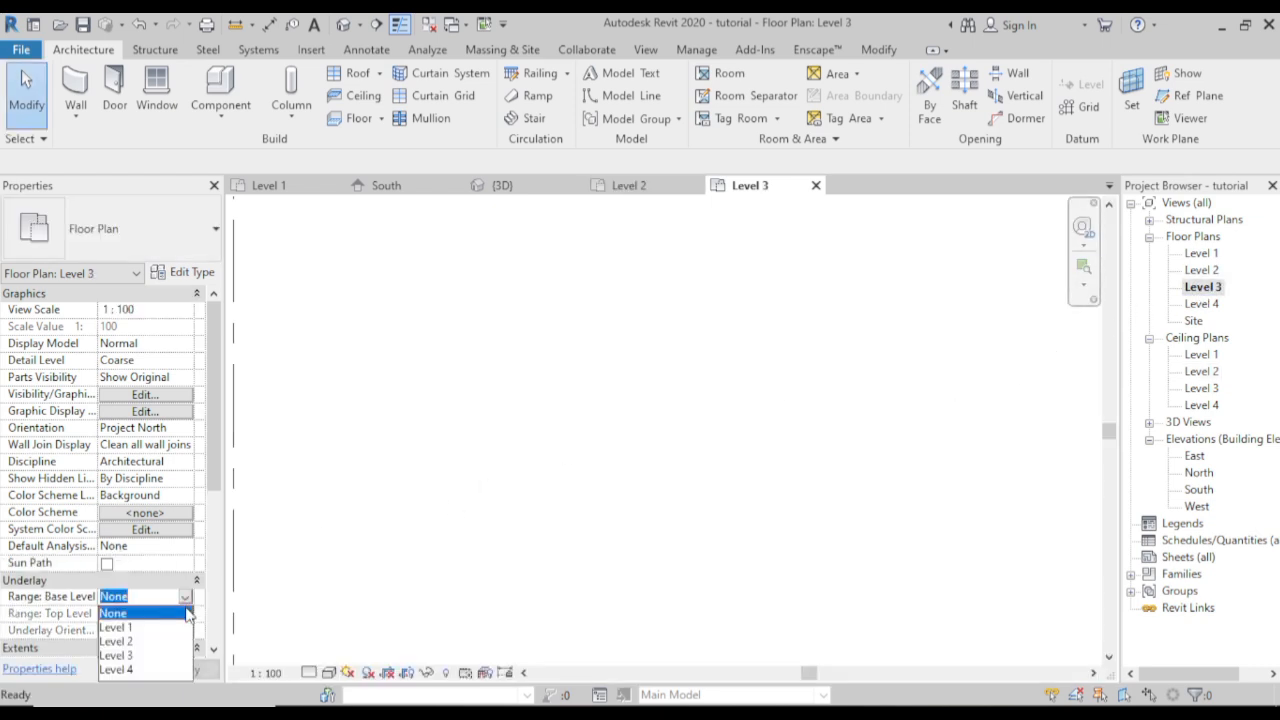
click(150, 655)
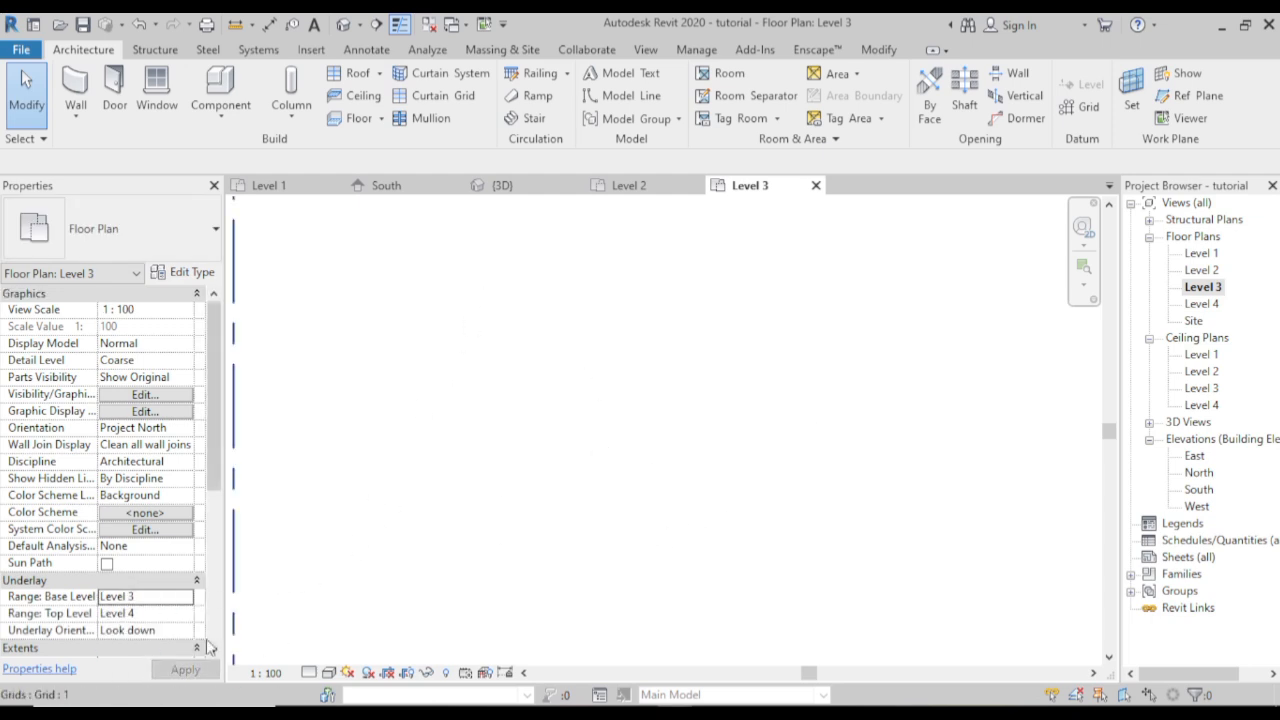
click(188, 597)
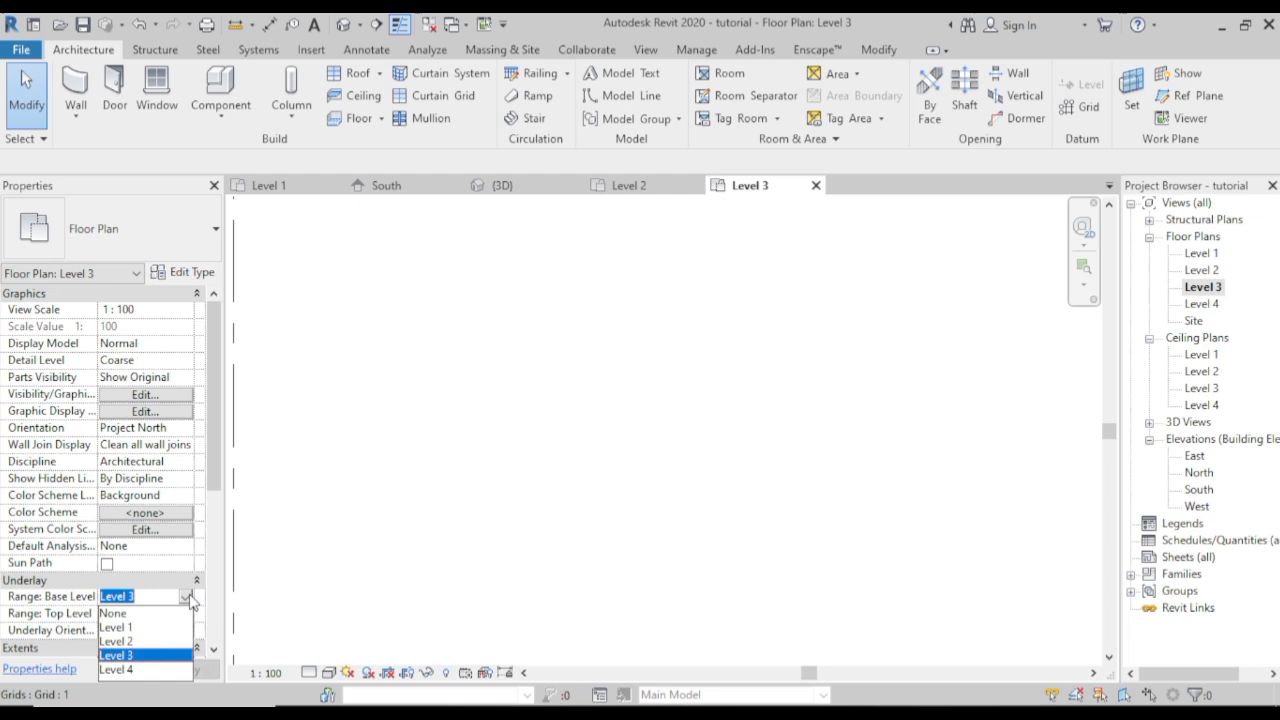
click(157, 640)
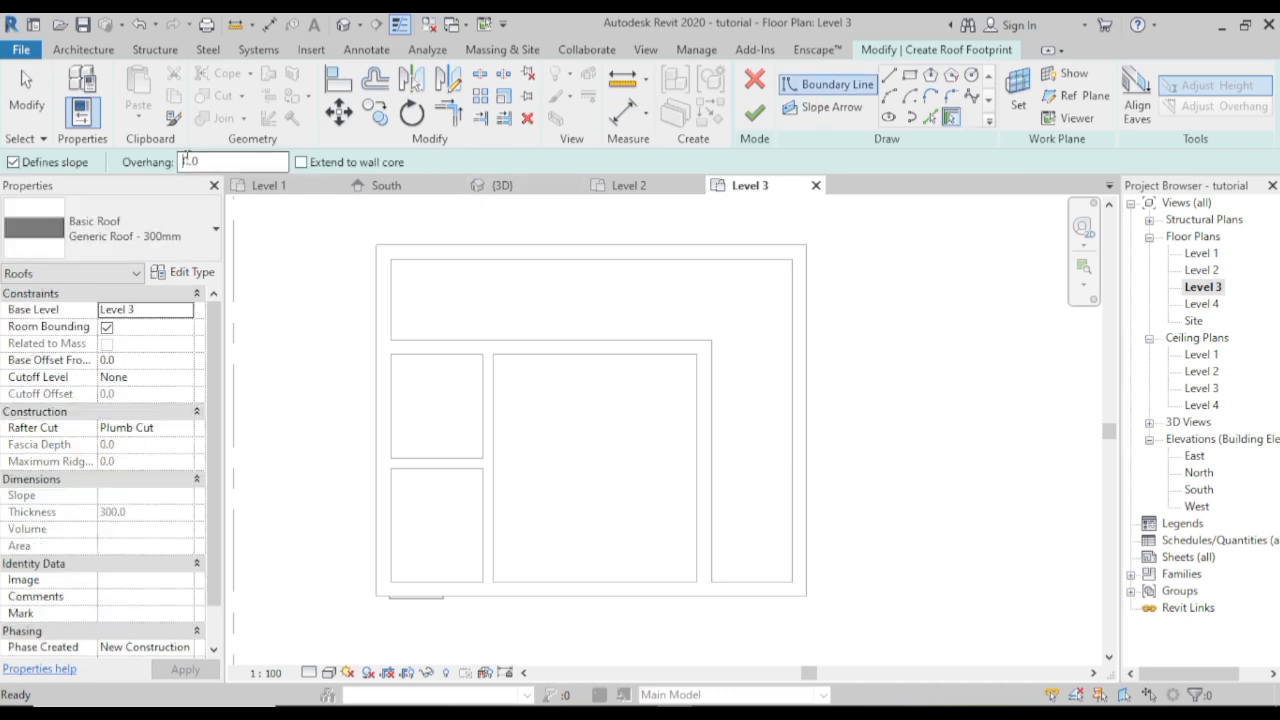
- For a Generic Roof - 300mm footprint on Level 3, create four slope-defining boundary lines offset 600 mm outward from the outer wall edges
text(60)
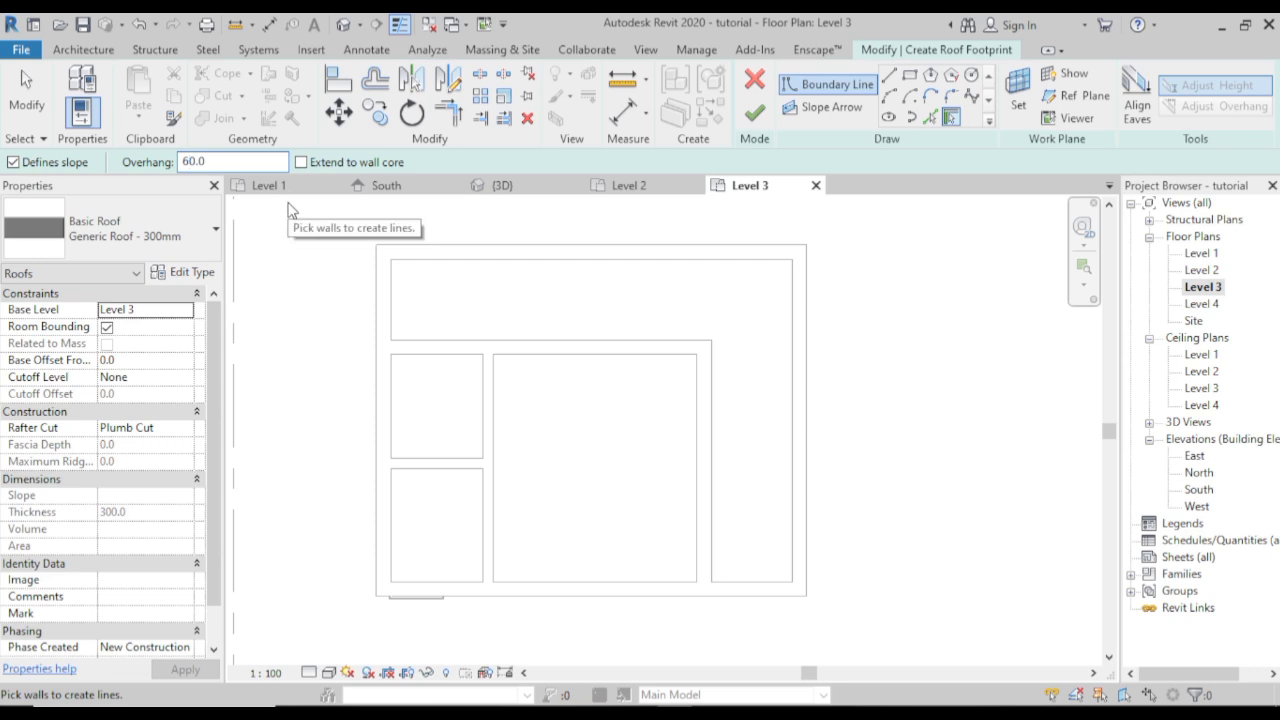
key(Return)
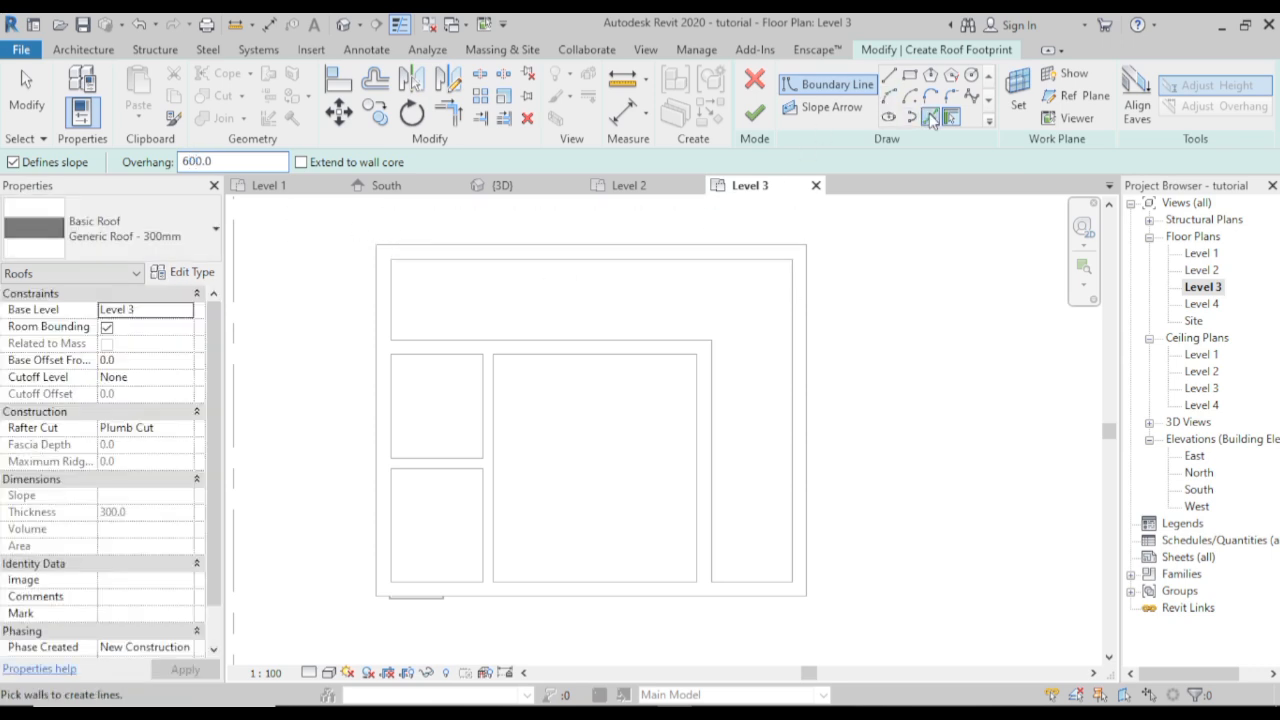
click(930, 118)
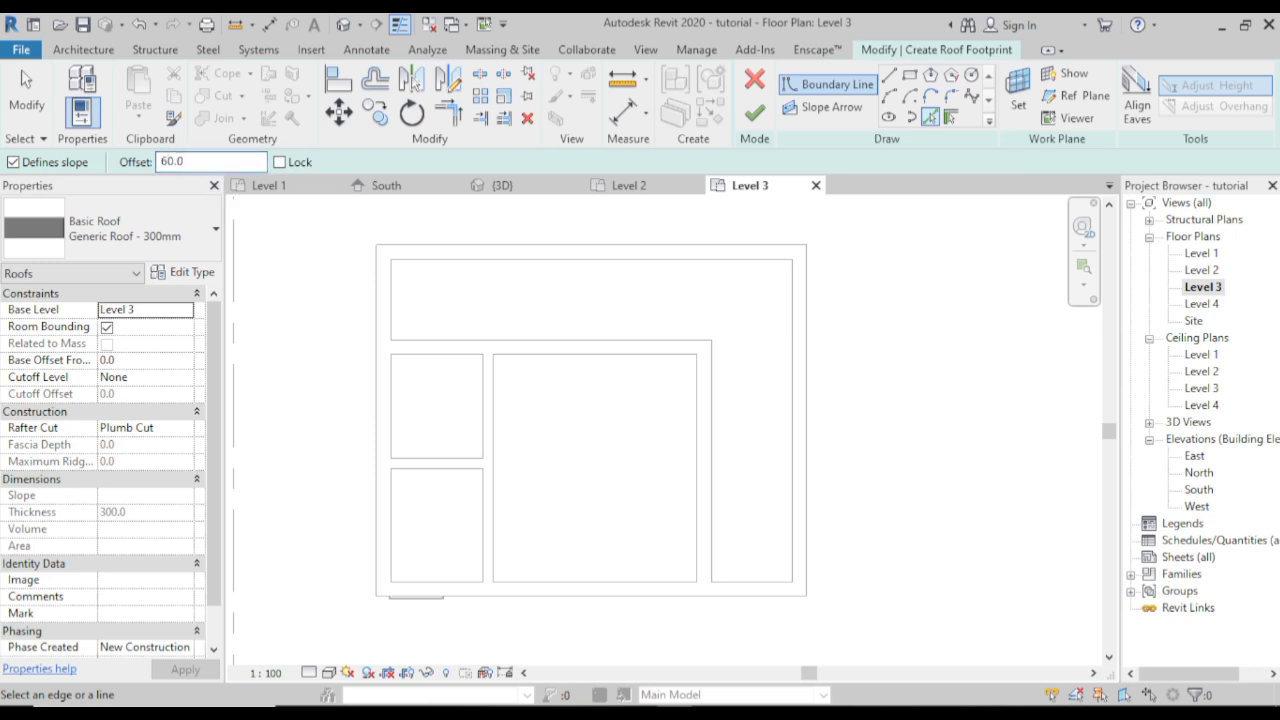
click(474, 249)
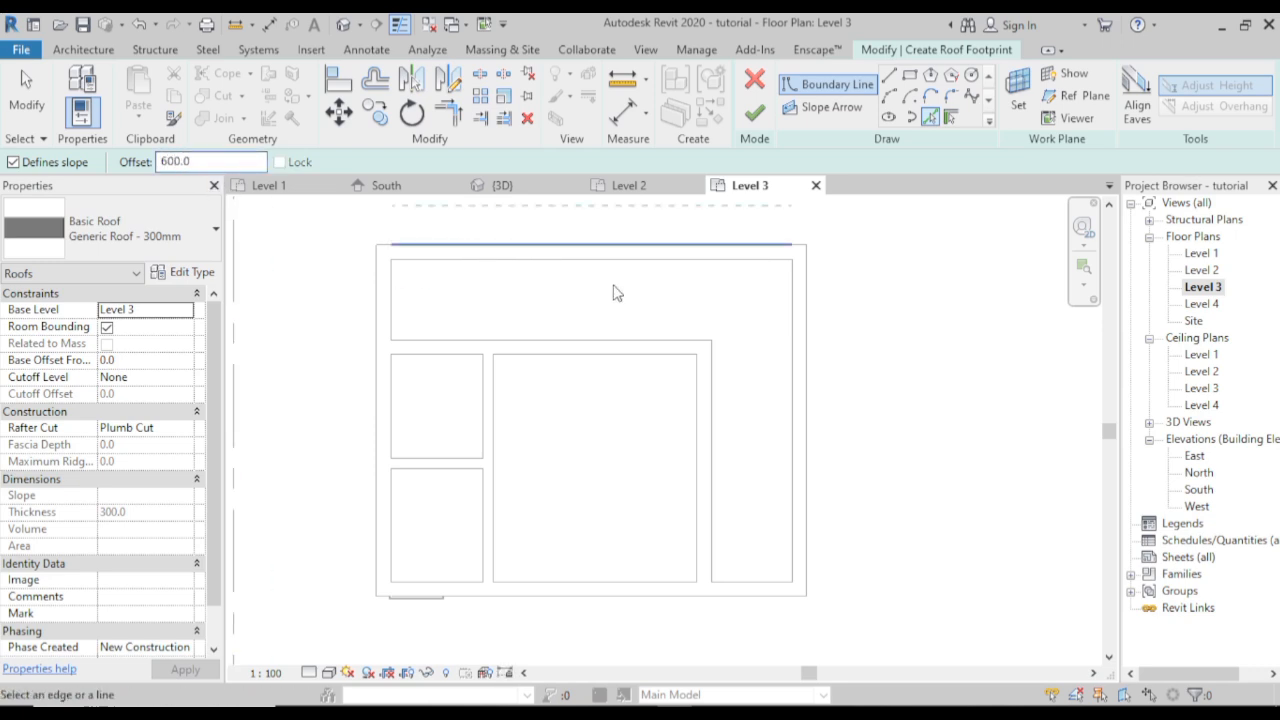
click(810, 290)
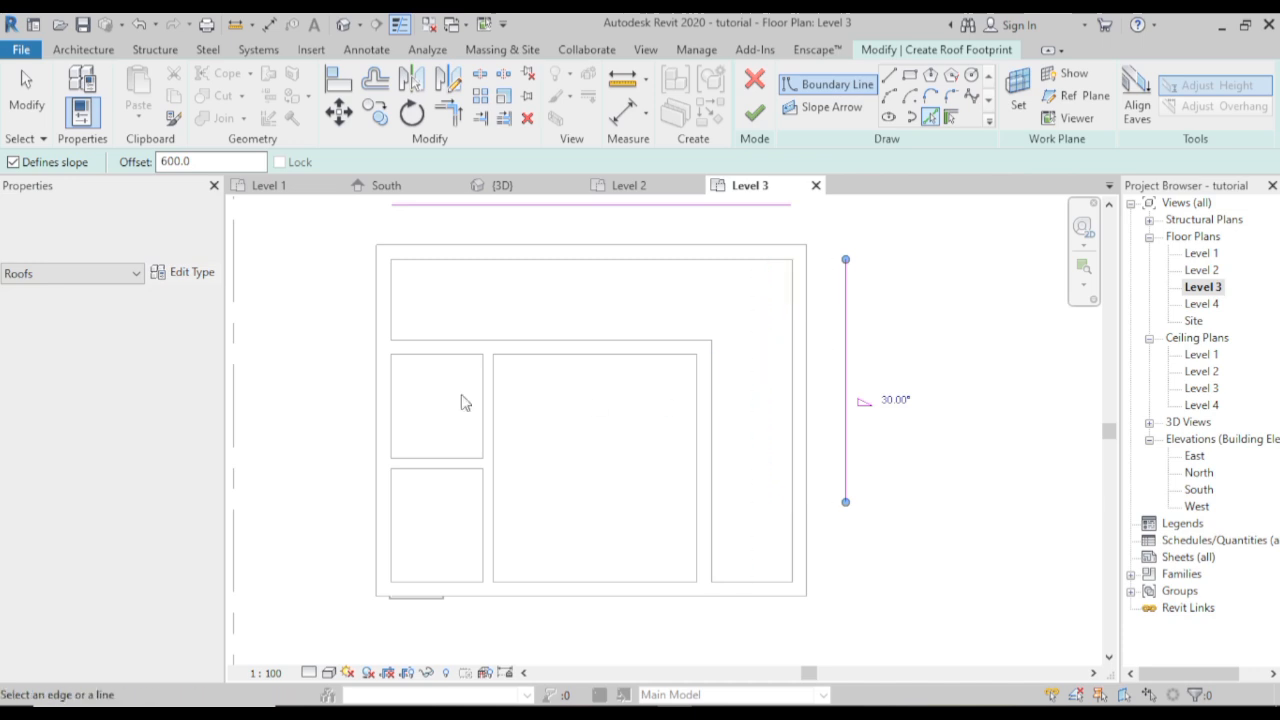
click(376, 372)
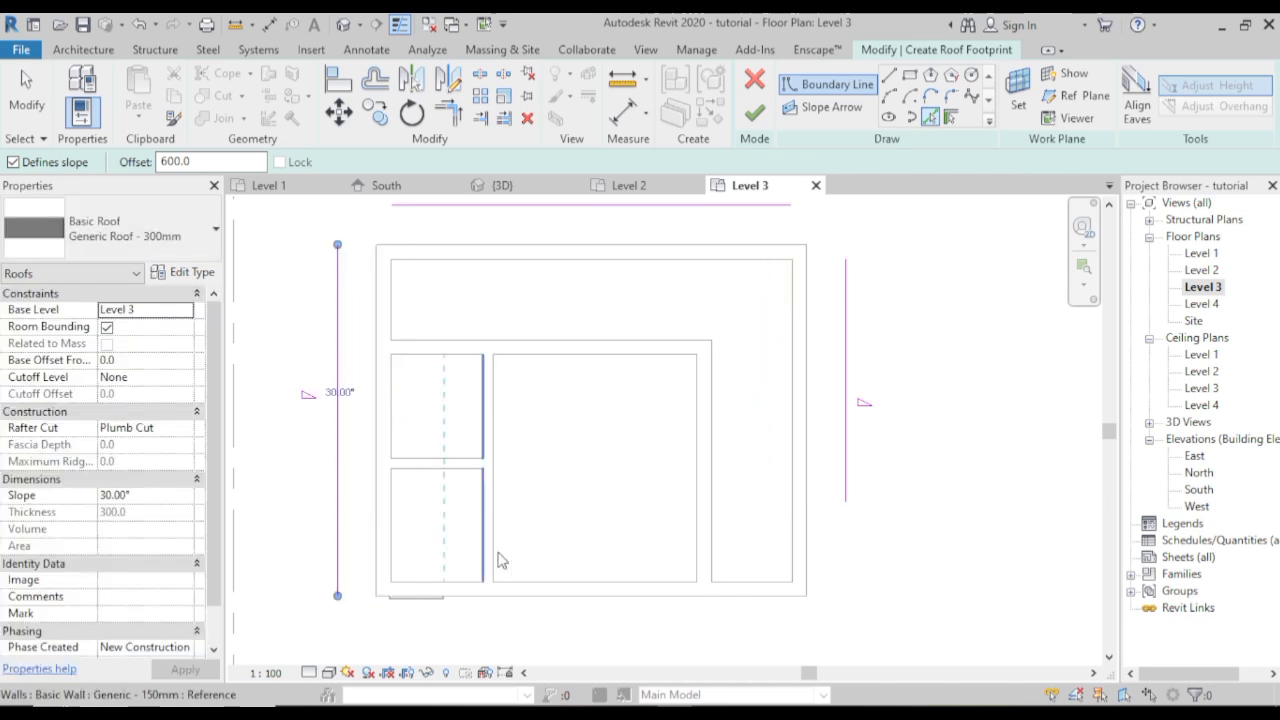
click(541, 606)
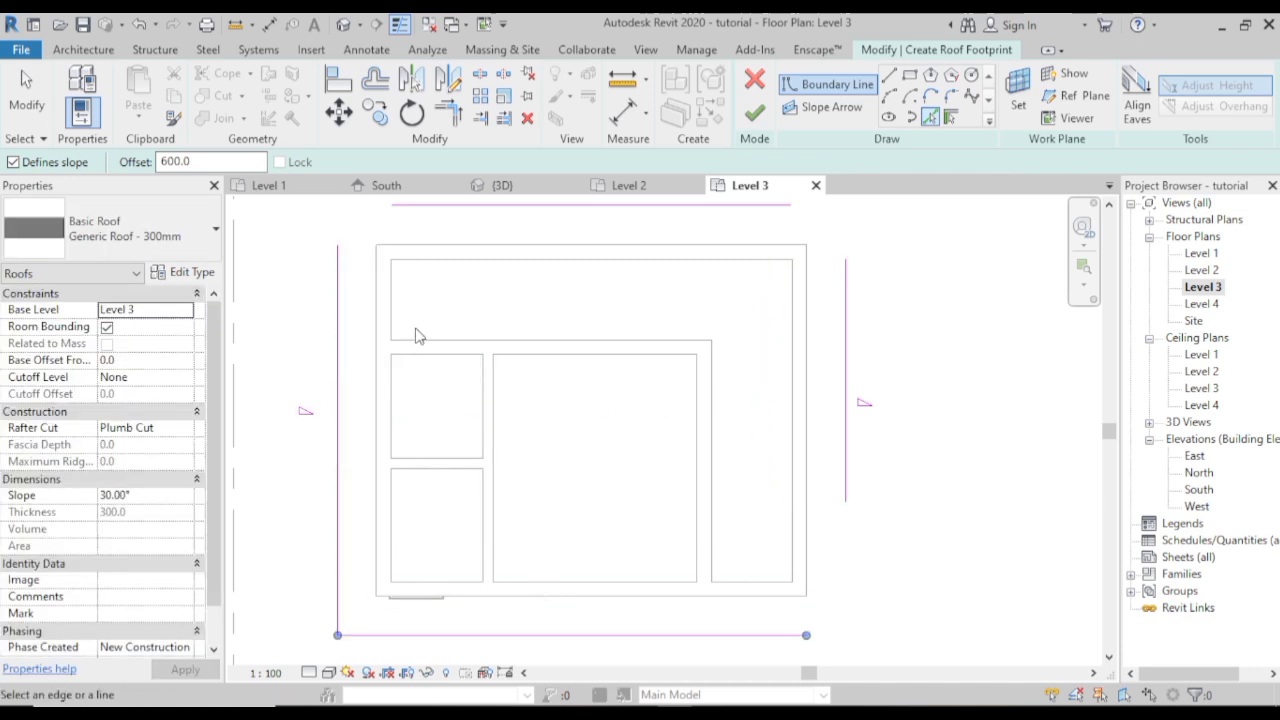
- Trim and extend the roof boundary lines into a closed rectangle and finish the roof footprint
click(448, 112)
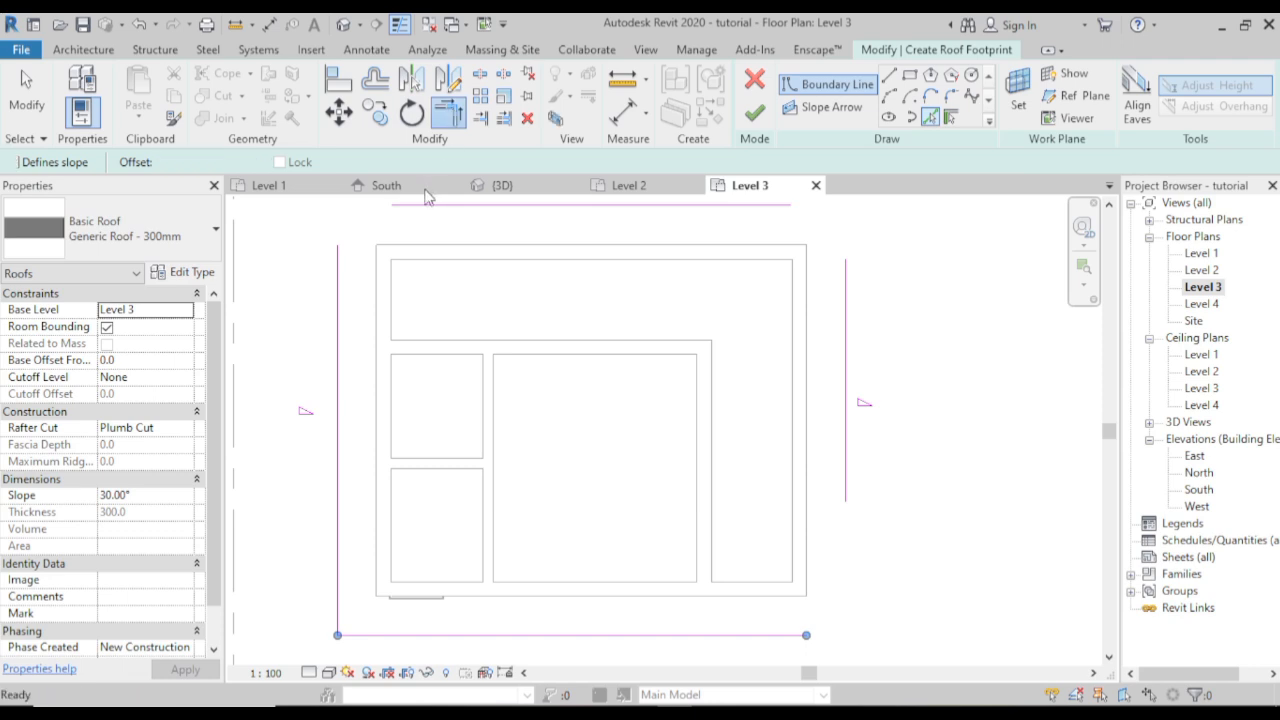
click(338, 268)
click(462, 206)
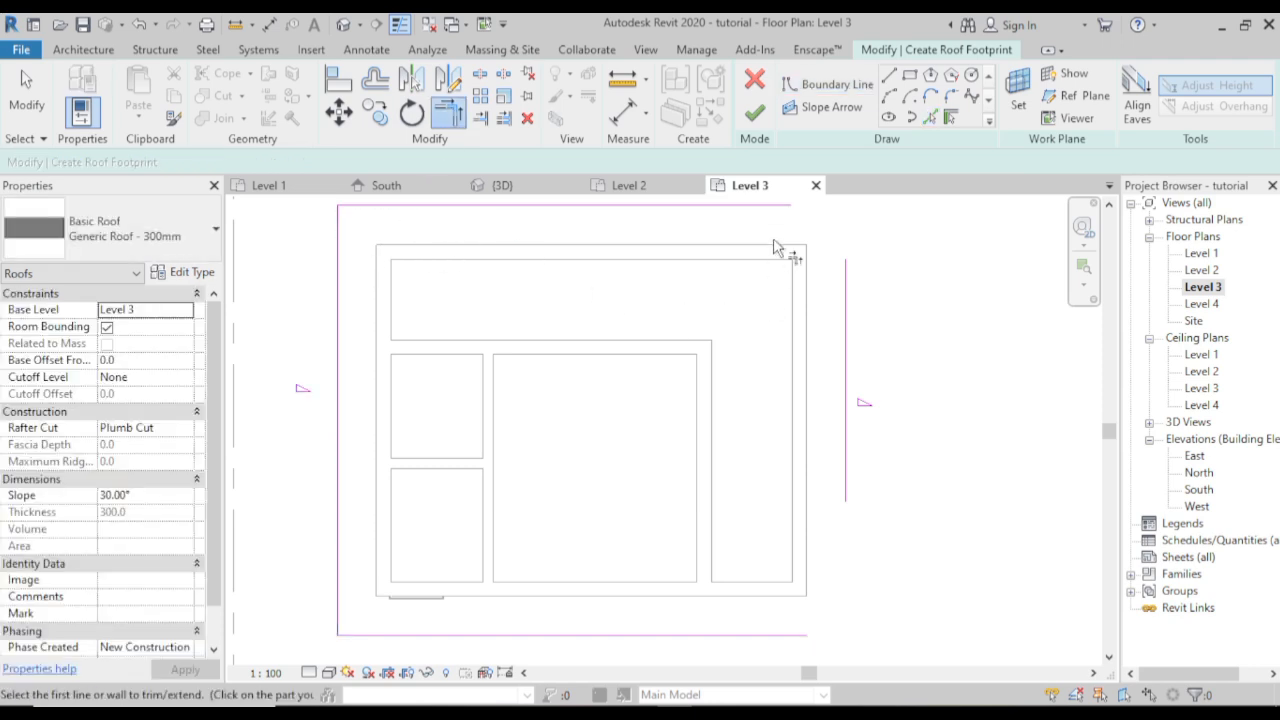
click(840, 300)
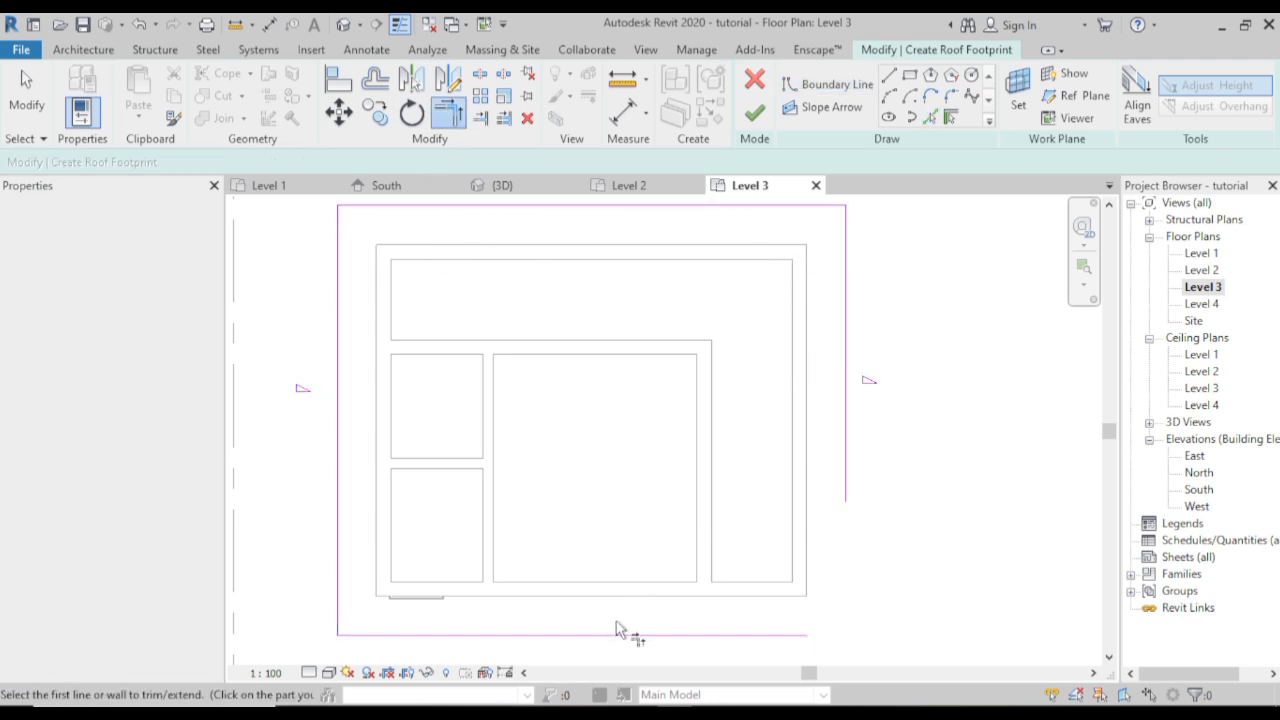
click(620, 635)
click(840, 470)
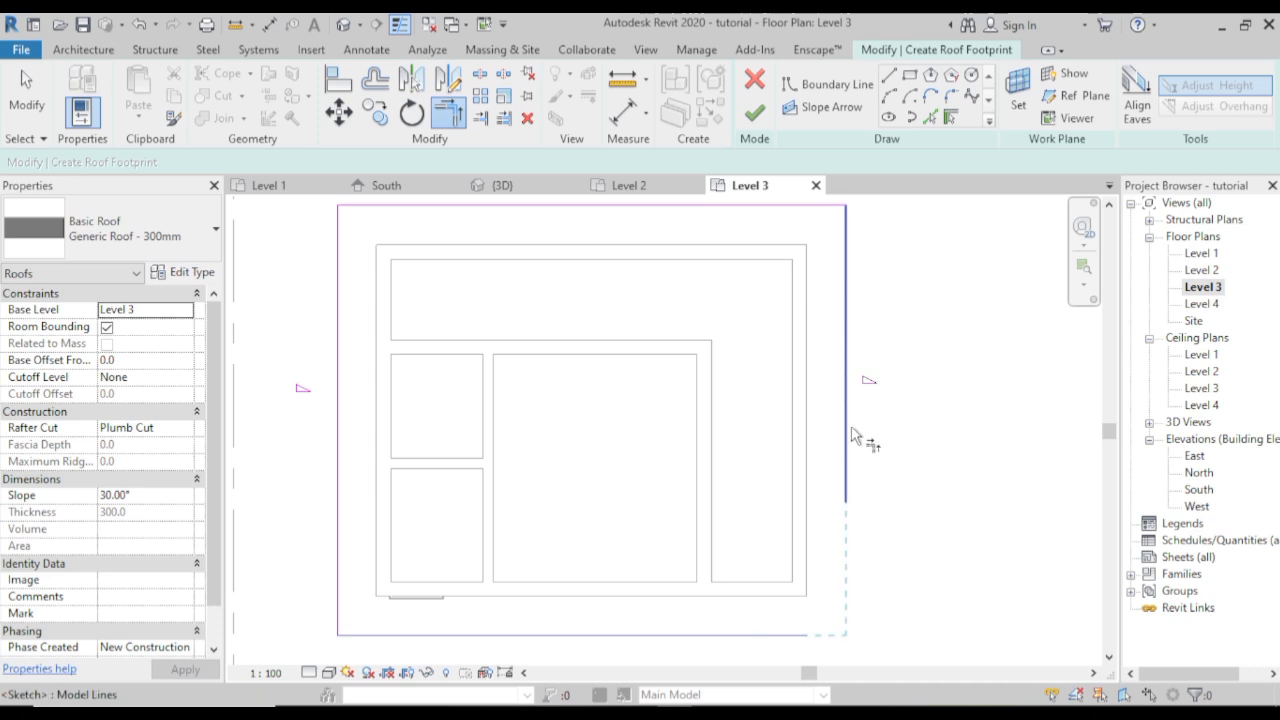
click(852, 428)
scroll(714, 336, down, 3)
middle_drag(709, 354, 637, 394)
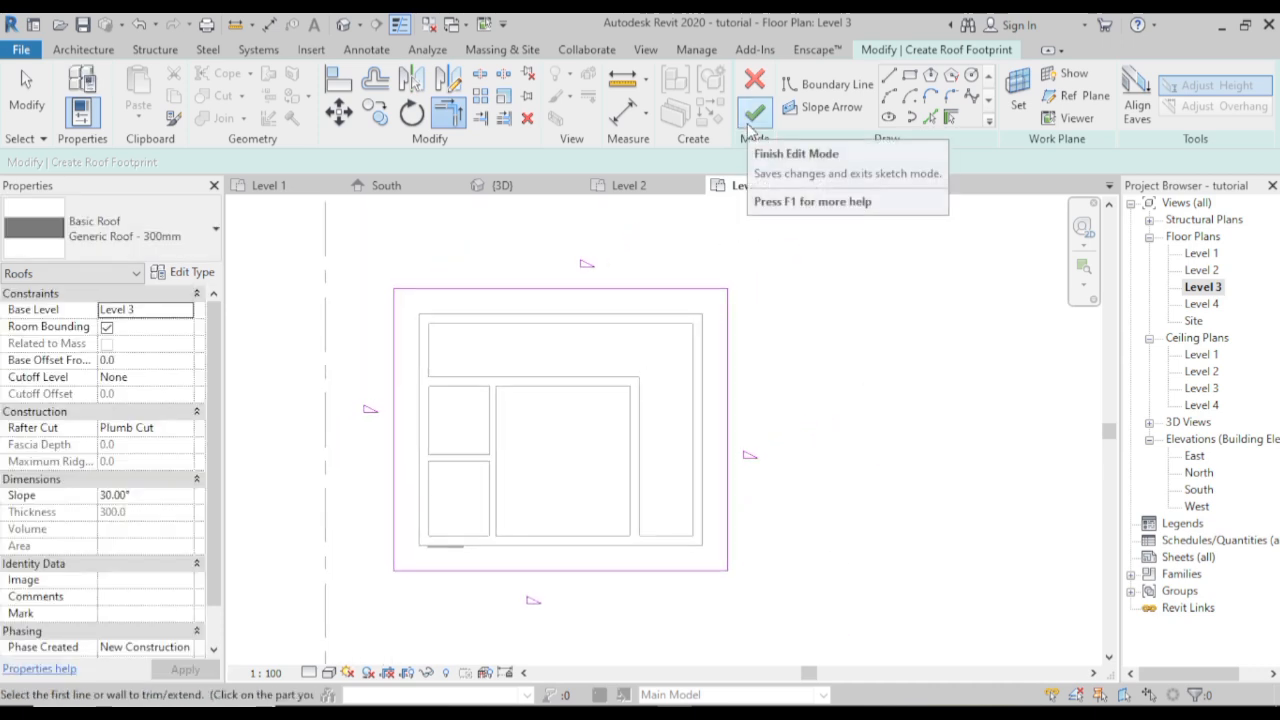
click(754, 113)
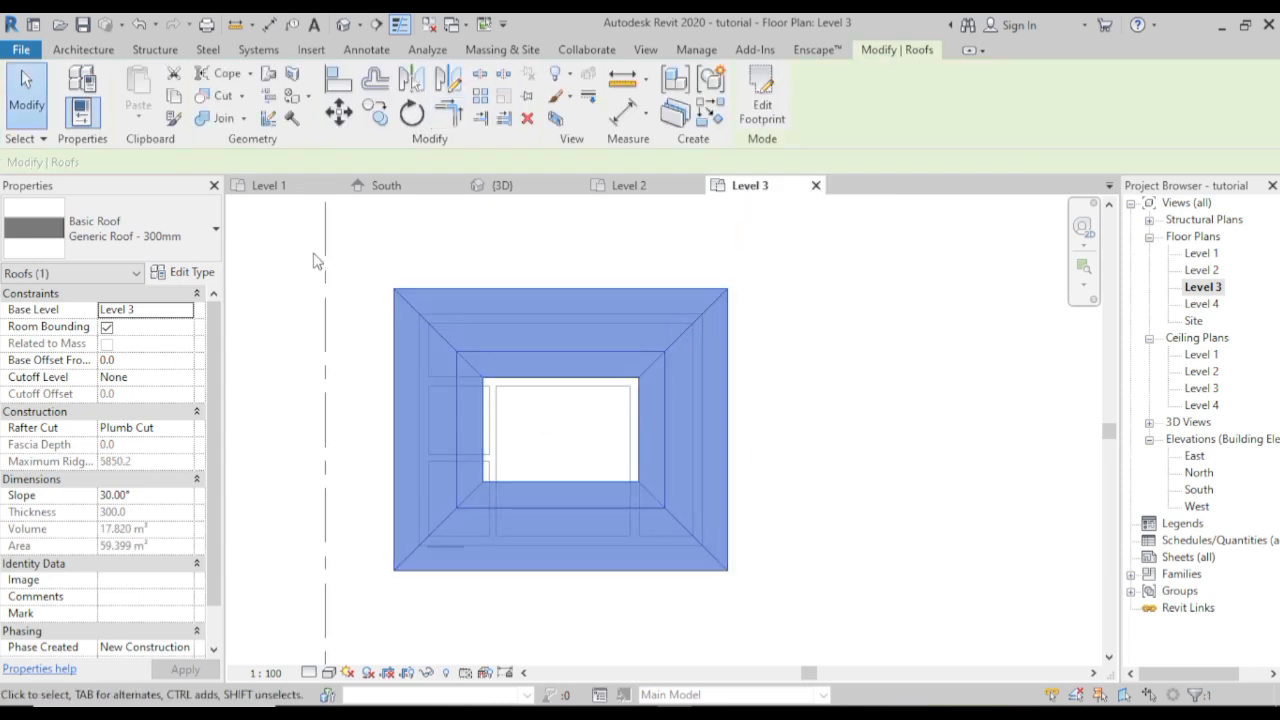
- In the 3D view, select the roof and set its type's structure layer thickness to 30 mm
click(541, 188)
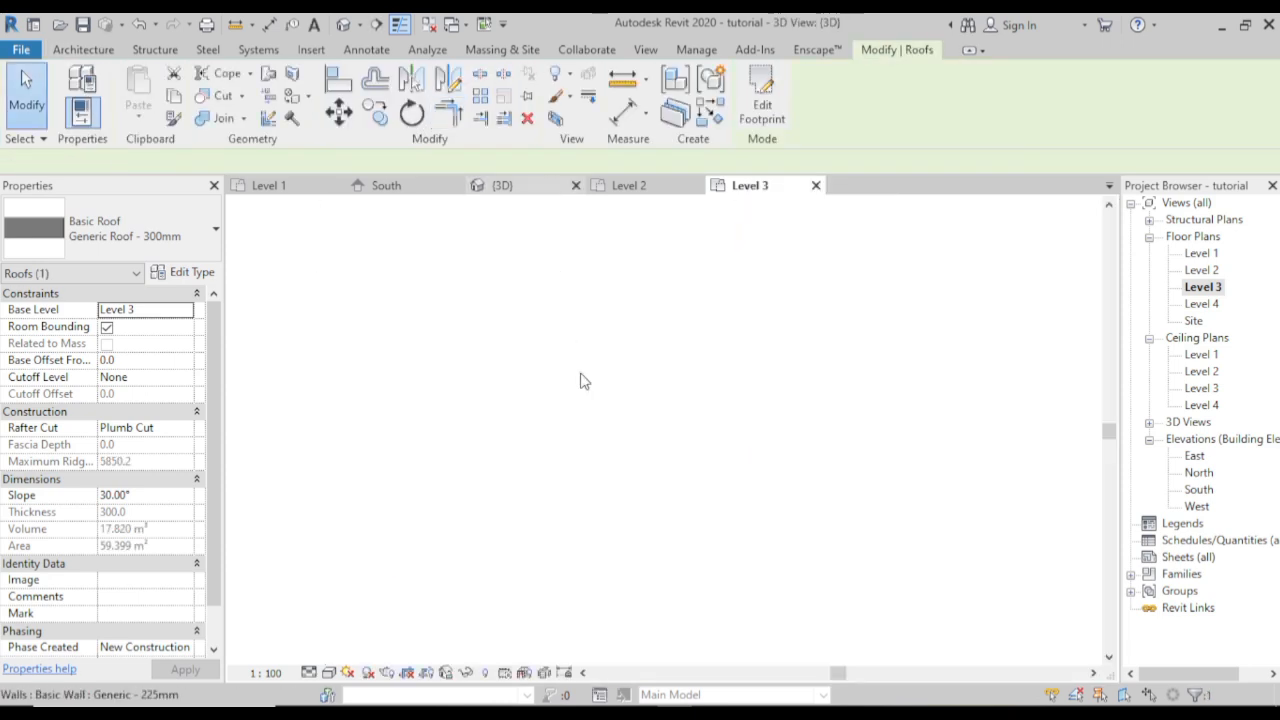
scroll(651, 397, down, 4)
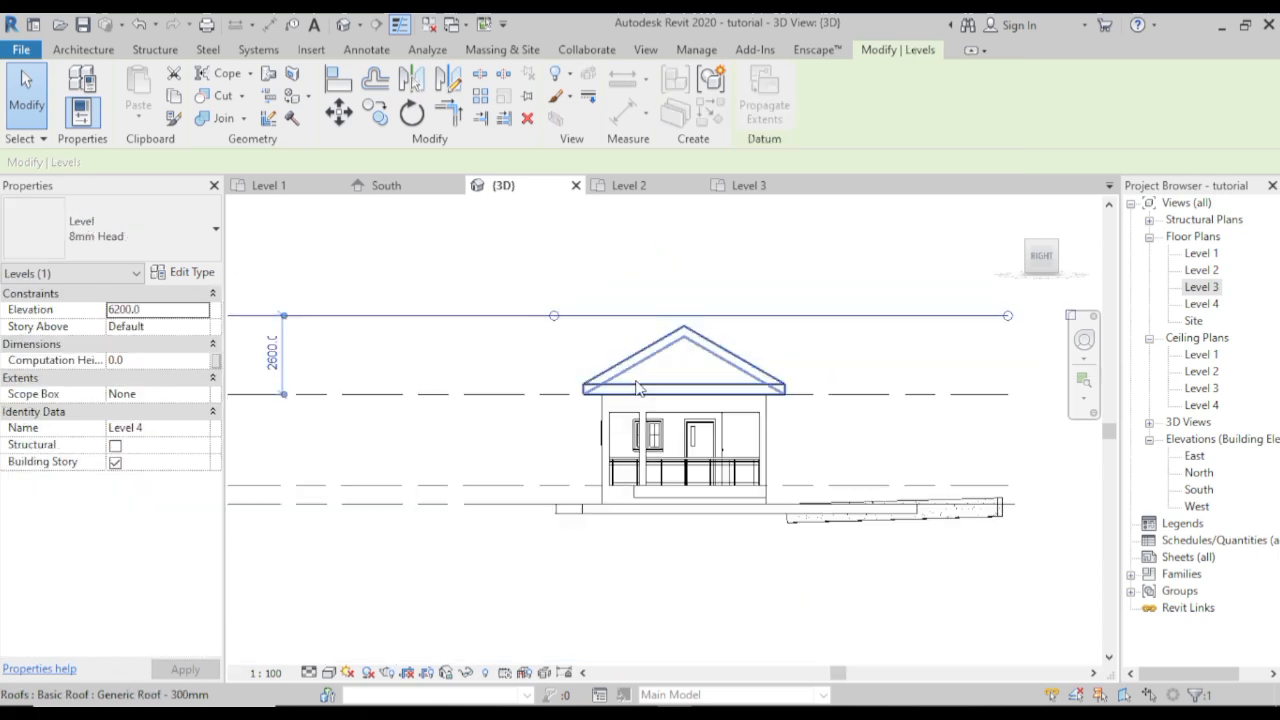
click(192, 274)
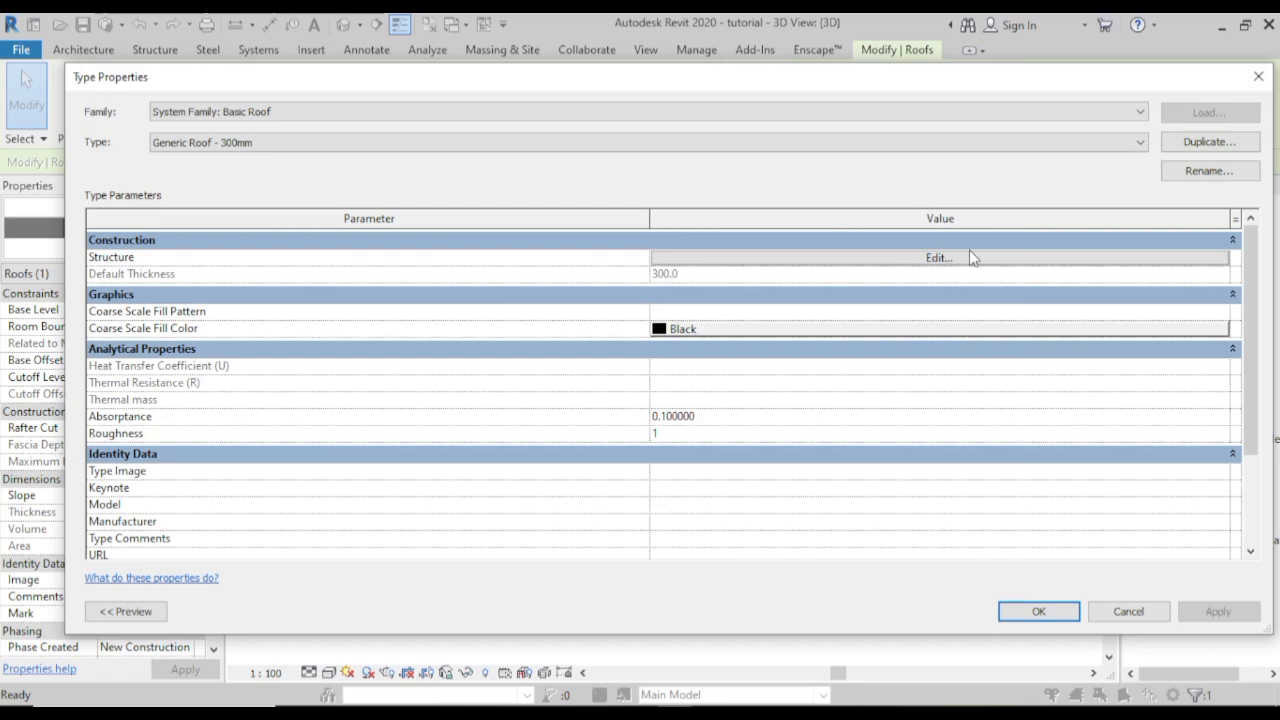
click(976, 259)
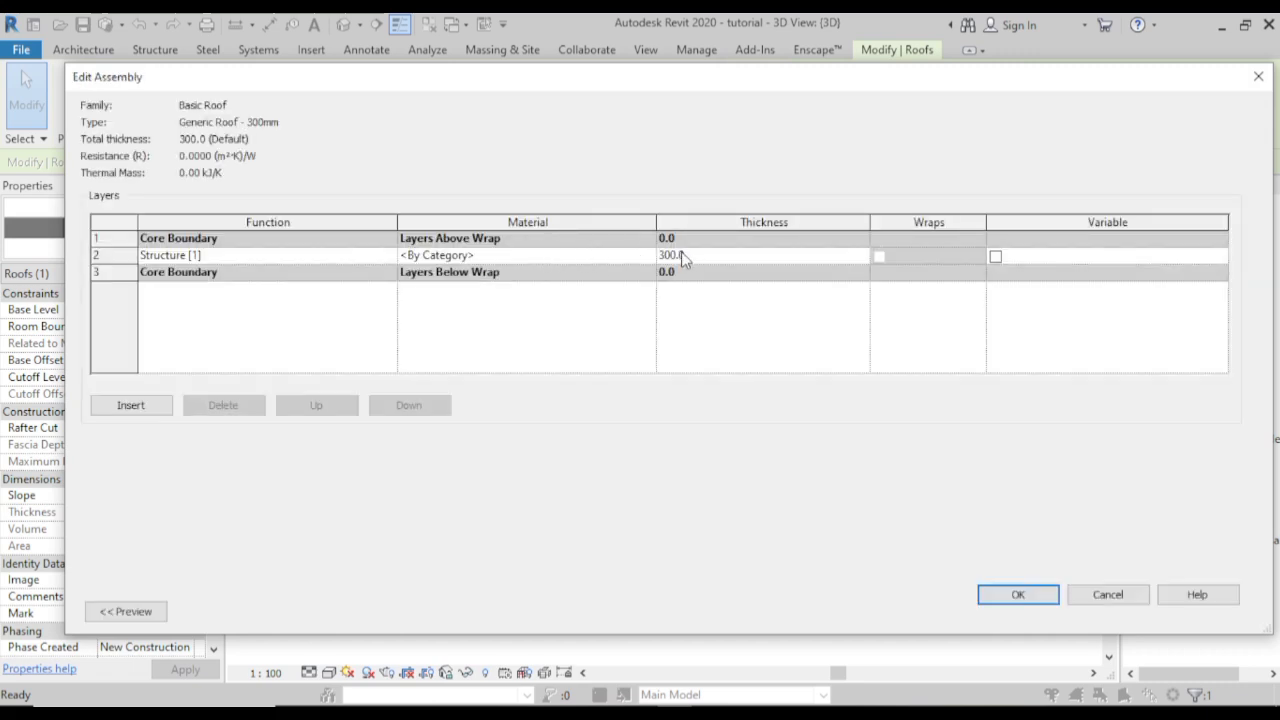
click(677, 258)
click(1025, 592)
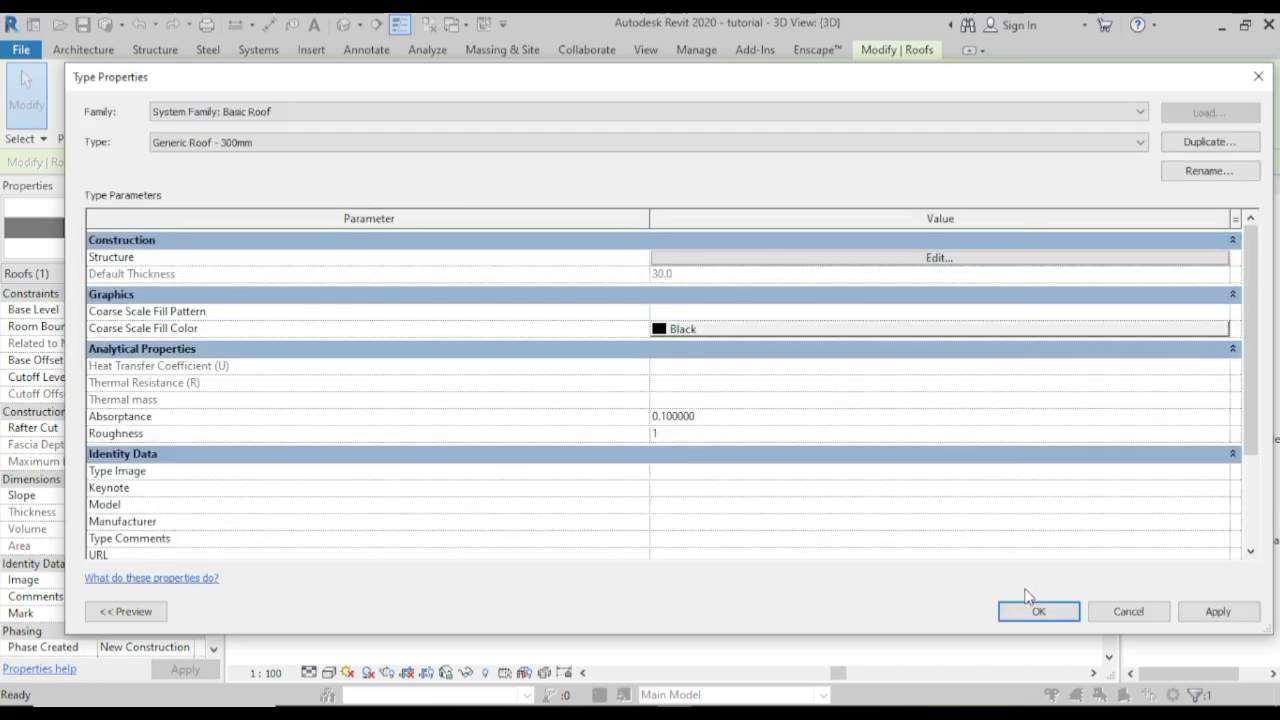
click(1039, 613)
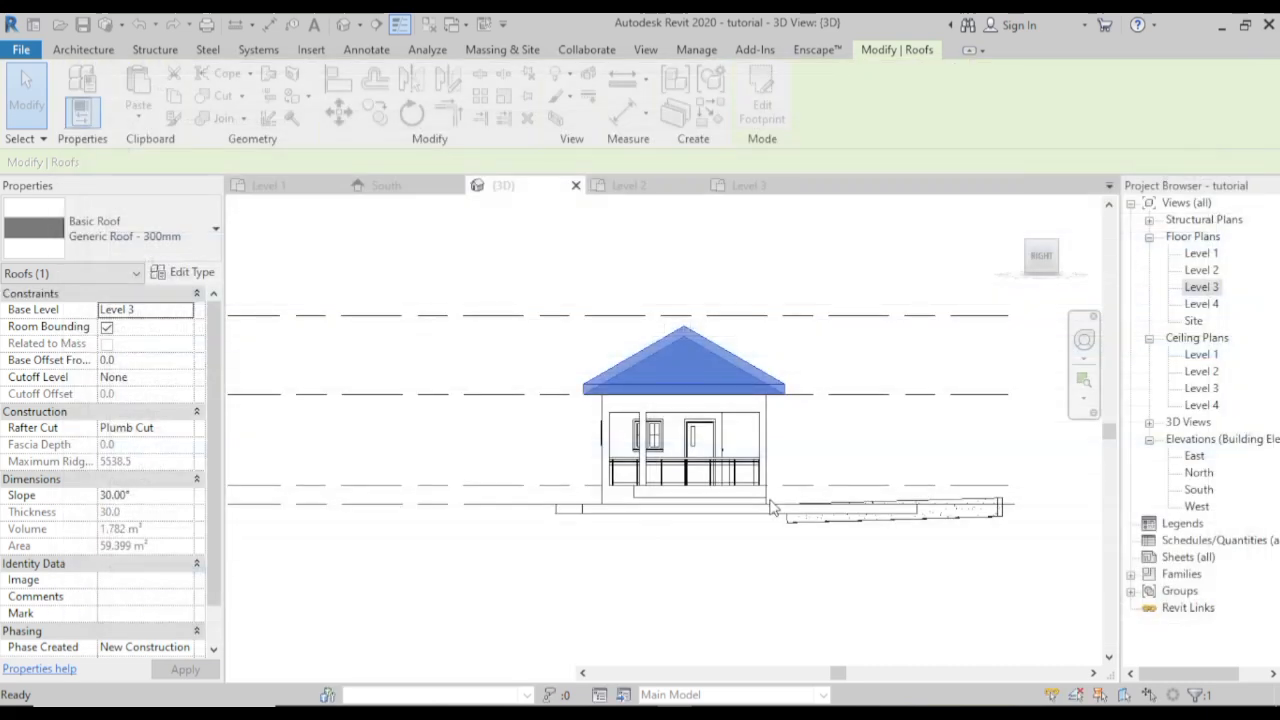
- Reduce the roof type's structure layer thickness to 15 mm
scroll(596, 374, up, 5)
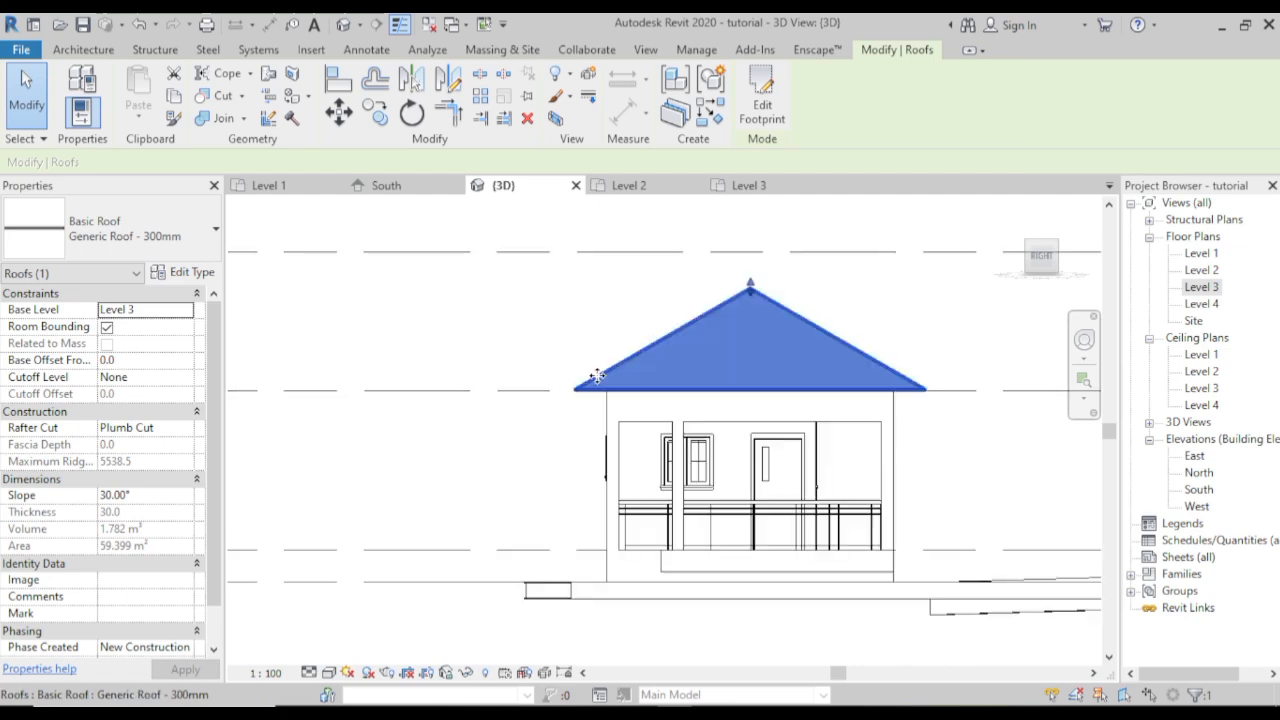
scroll(596, 374, down, 2)
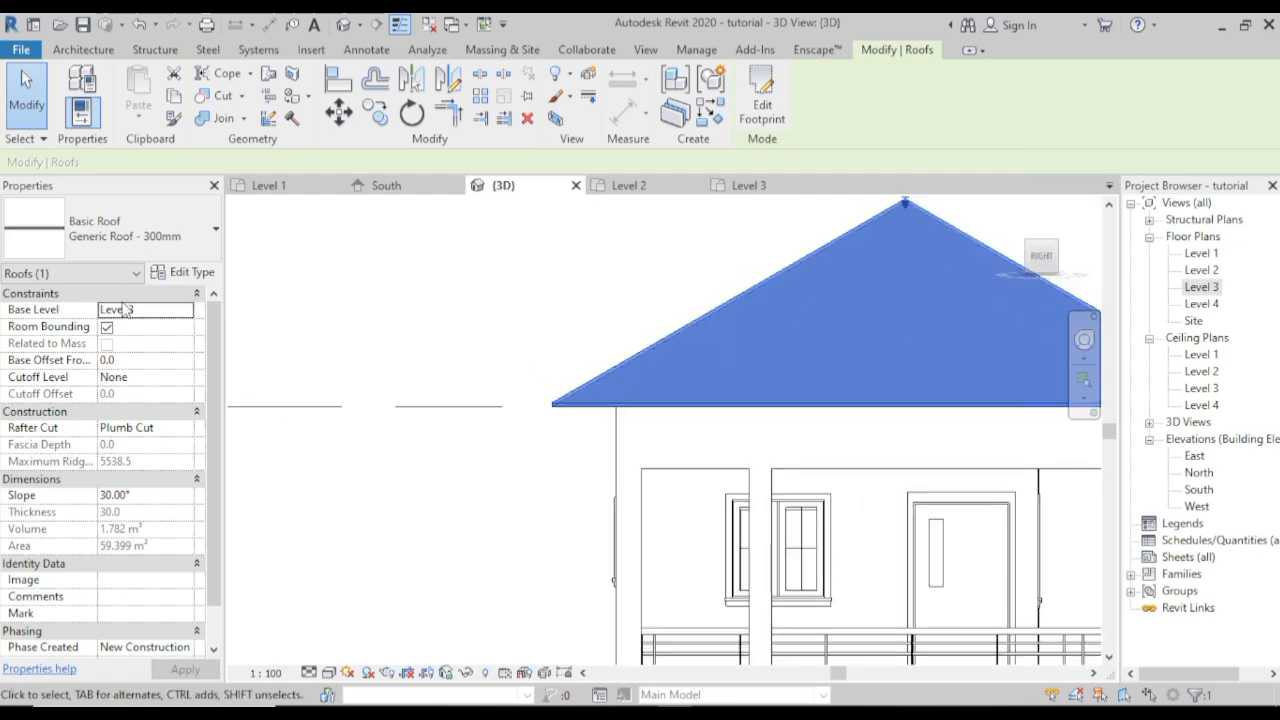
click(197, 272)
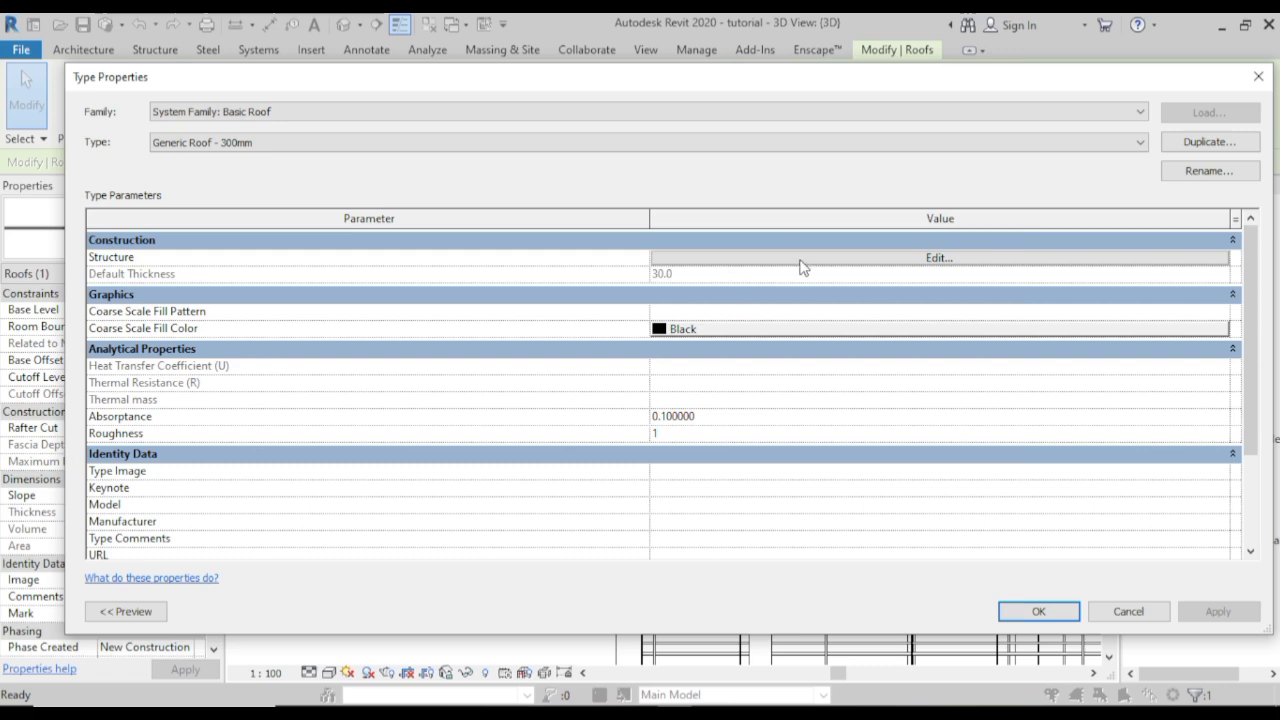
click(800, 258)
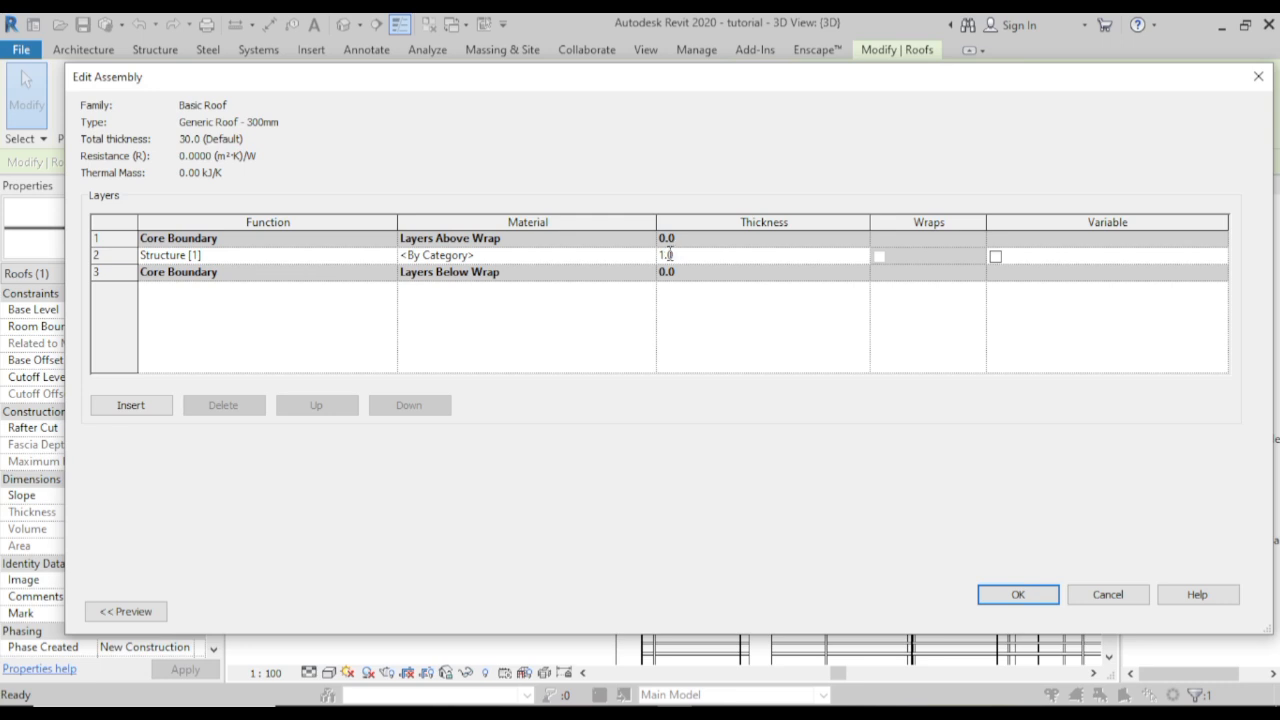
click(1030, 596)
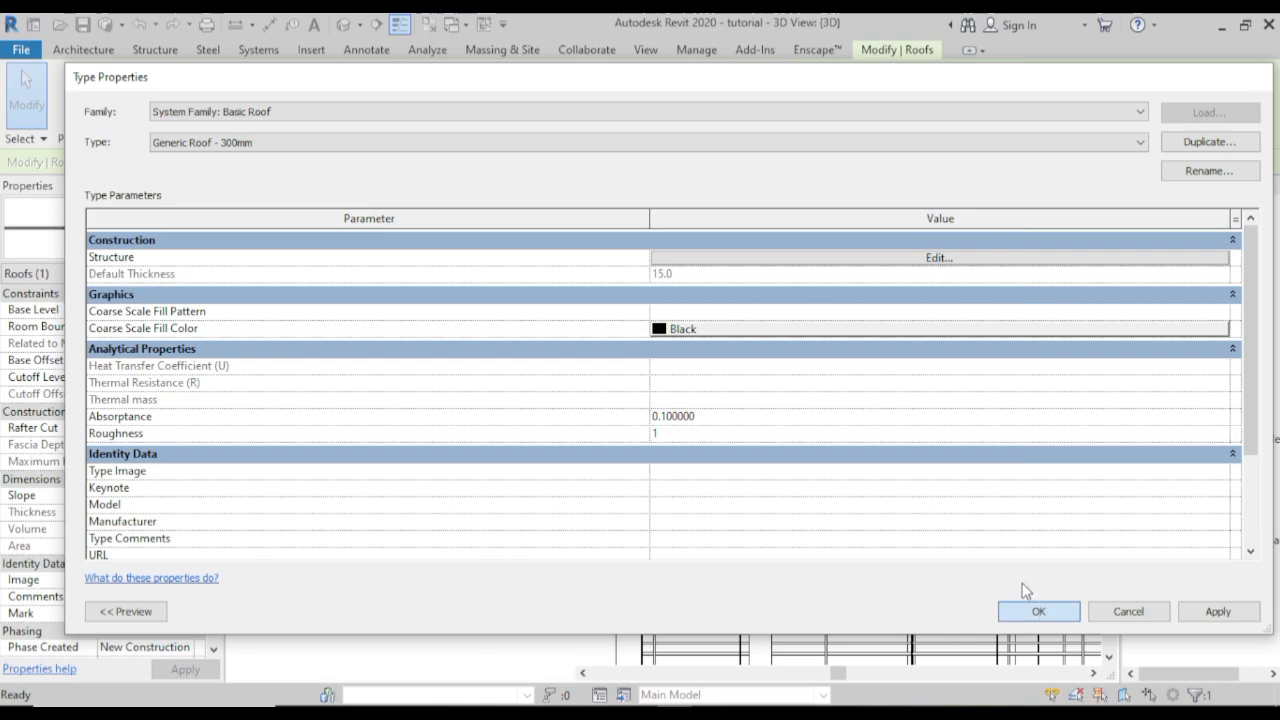
- Accept the edited roof type properties and delete the fascia running along the roof's eaves in the 3D view
click(1036, 610)
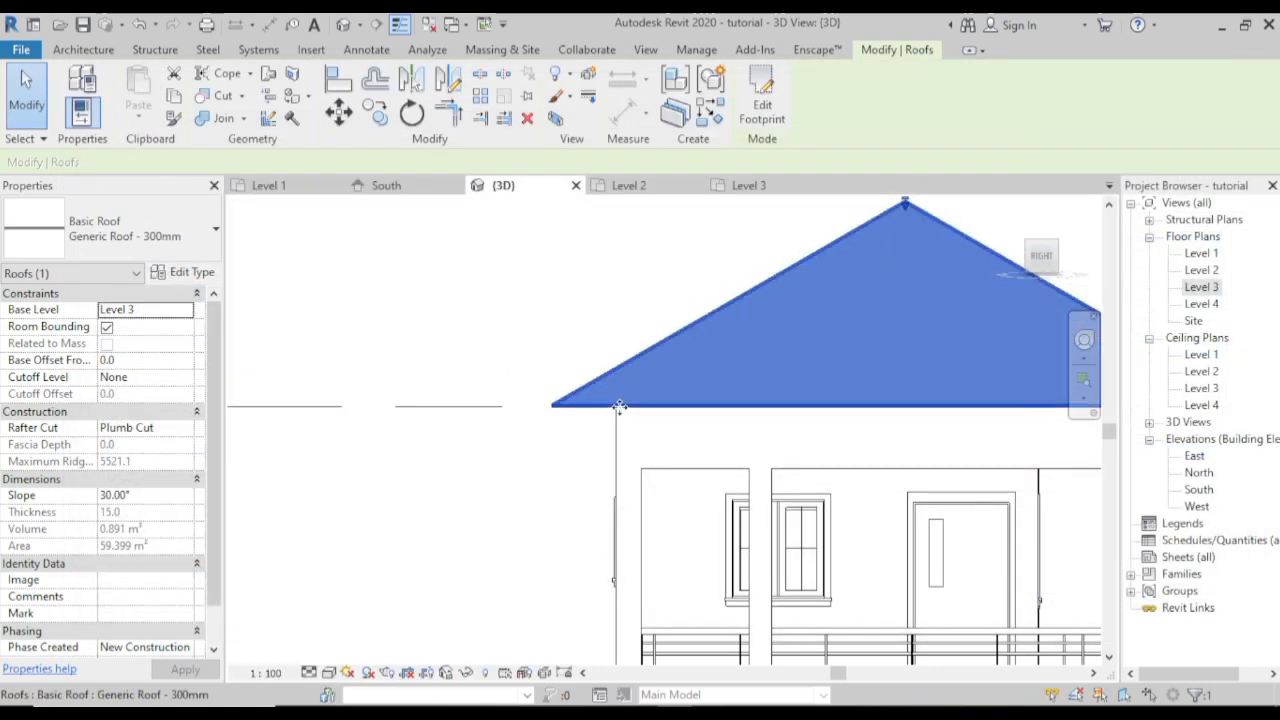
scroll(619, 407, down, 5)
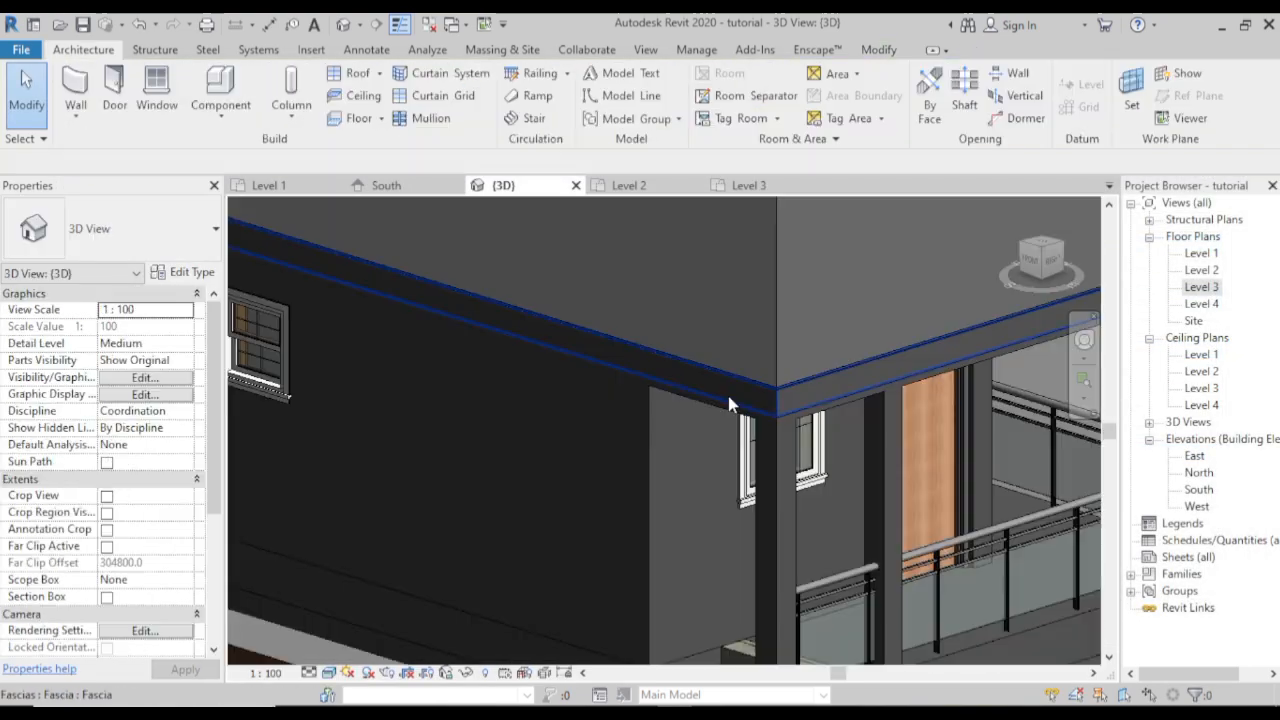
click(811, 401)
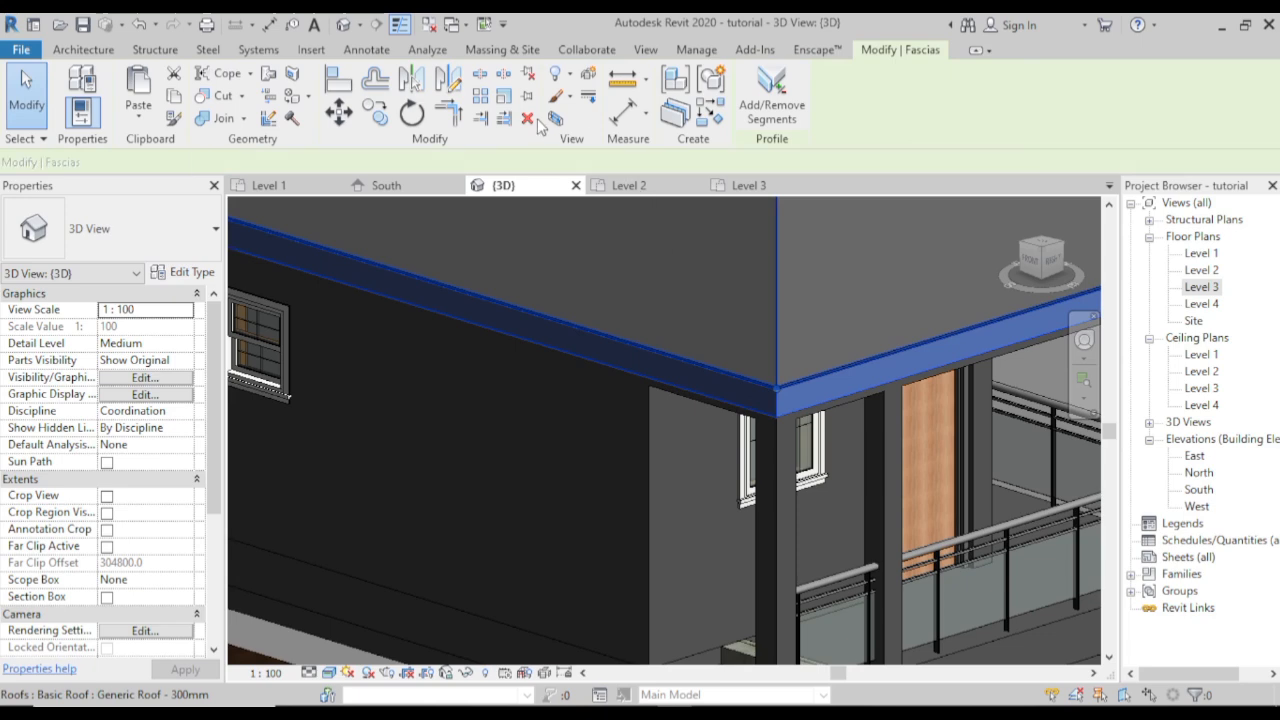
key(Escape)
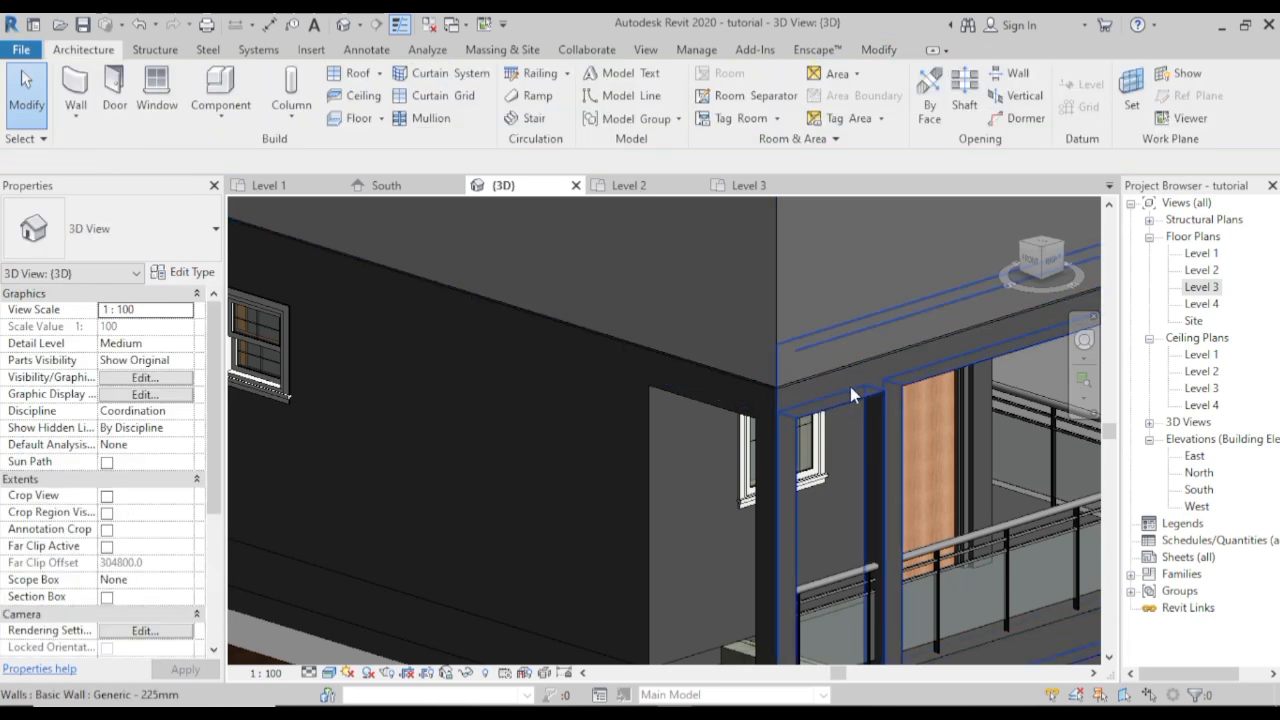
- Examine the hip roof, eaves, porch opening and railings of the building in 3D, close up, from afar and at eye level
scroll(870, 392, down, 5)
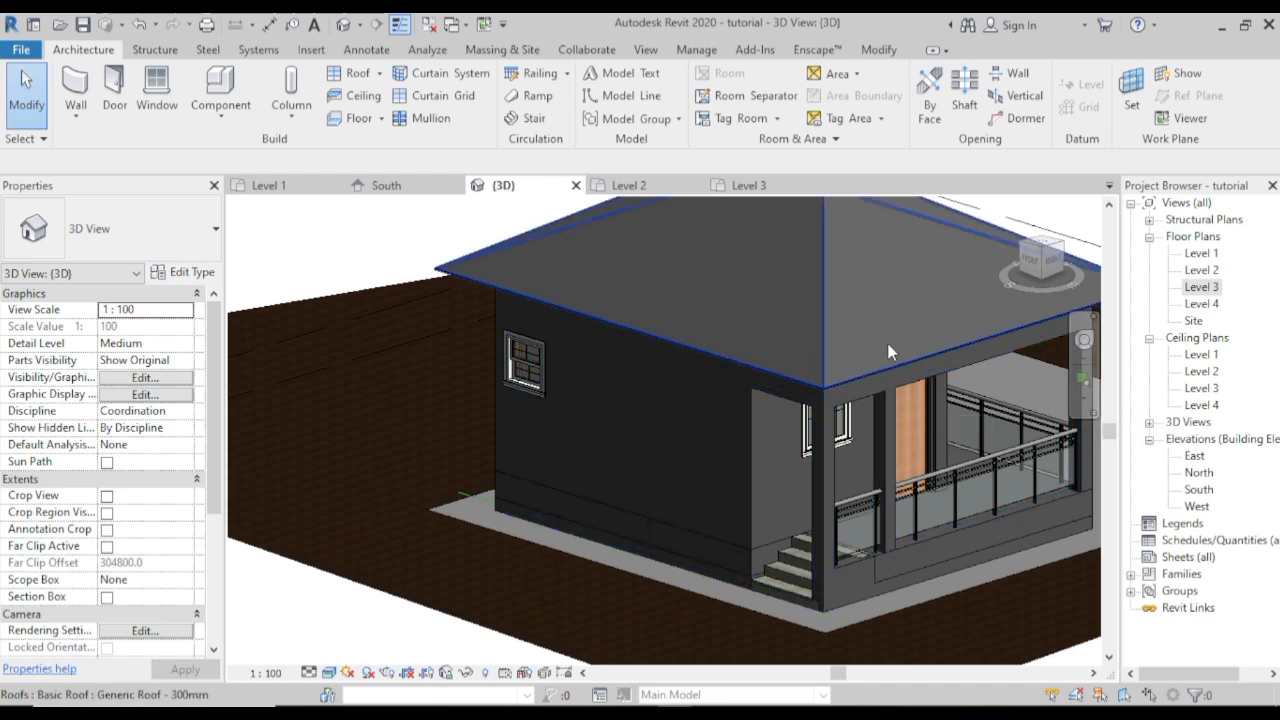
middle_drag(831, 310, 818, 381)
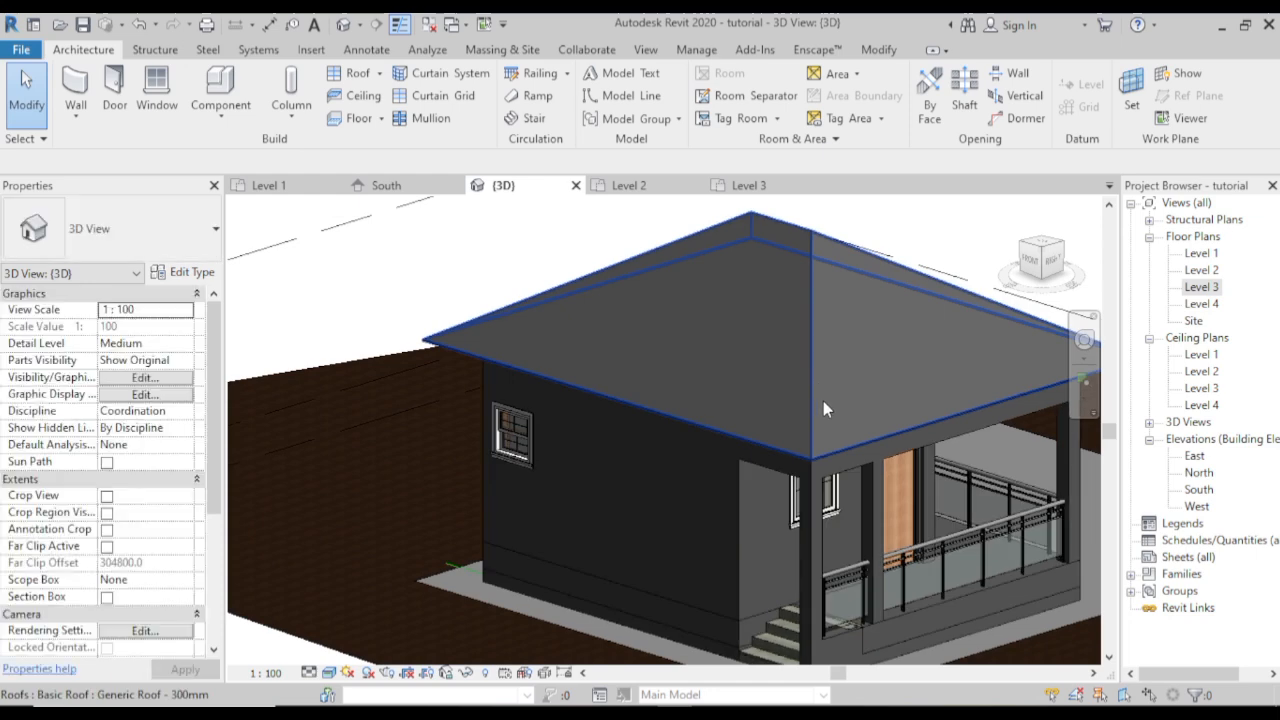
scroll(823, 401, down, 1)
scroll(838, 406, down, 2)
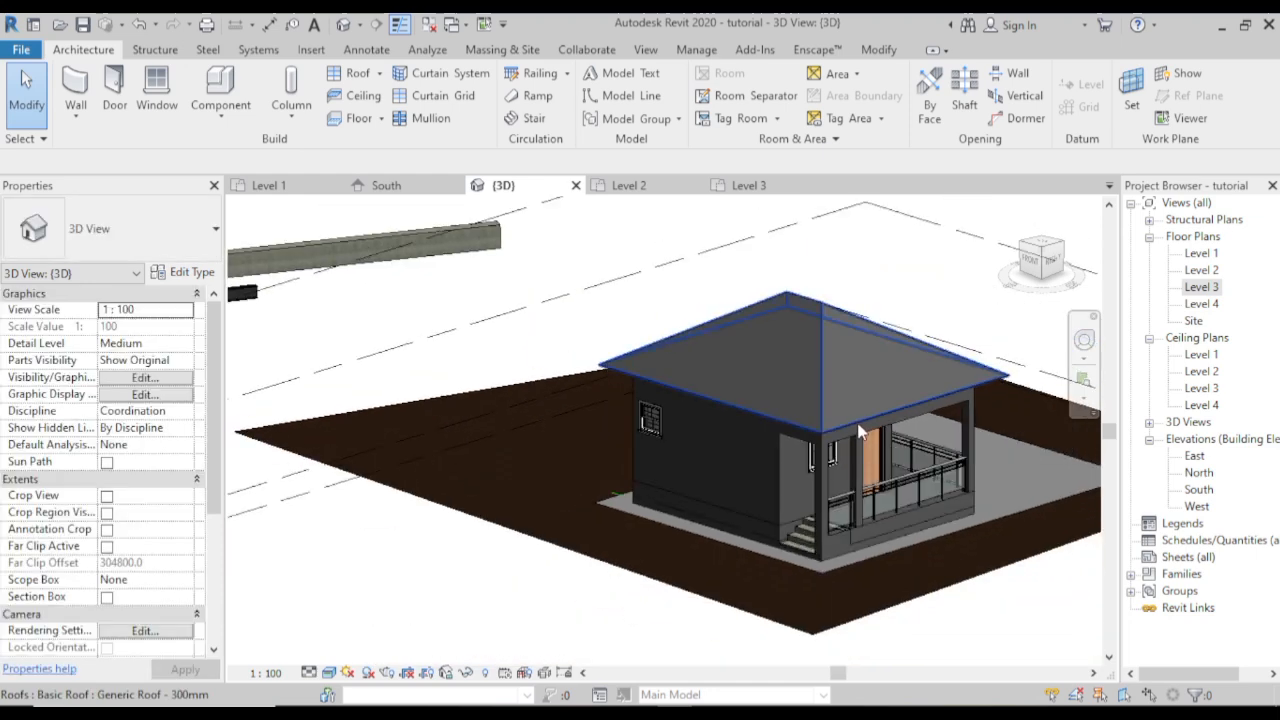
scroll(858, 432, up, 4)
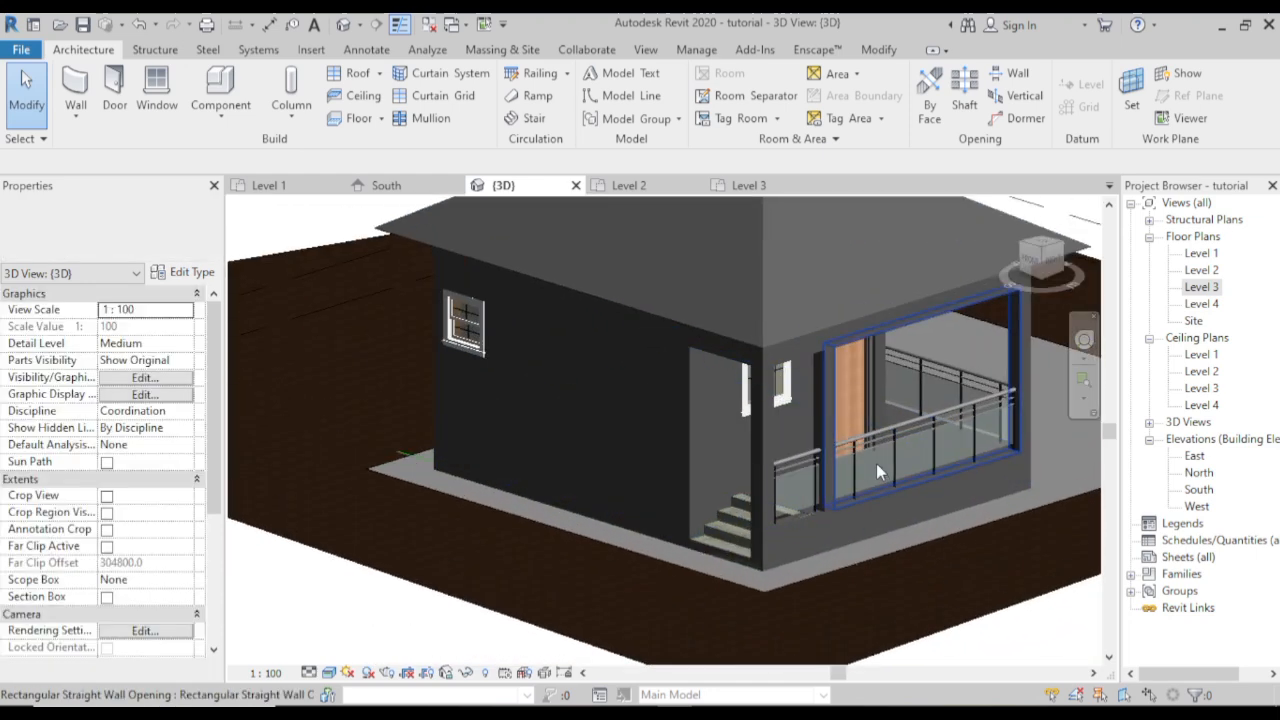
scroll(866, 453, up, 2)
scroll(840, 415, down, 1)
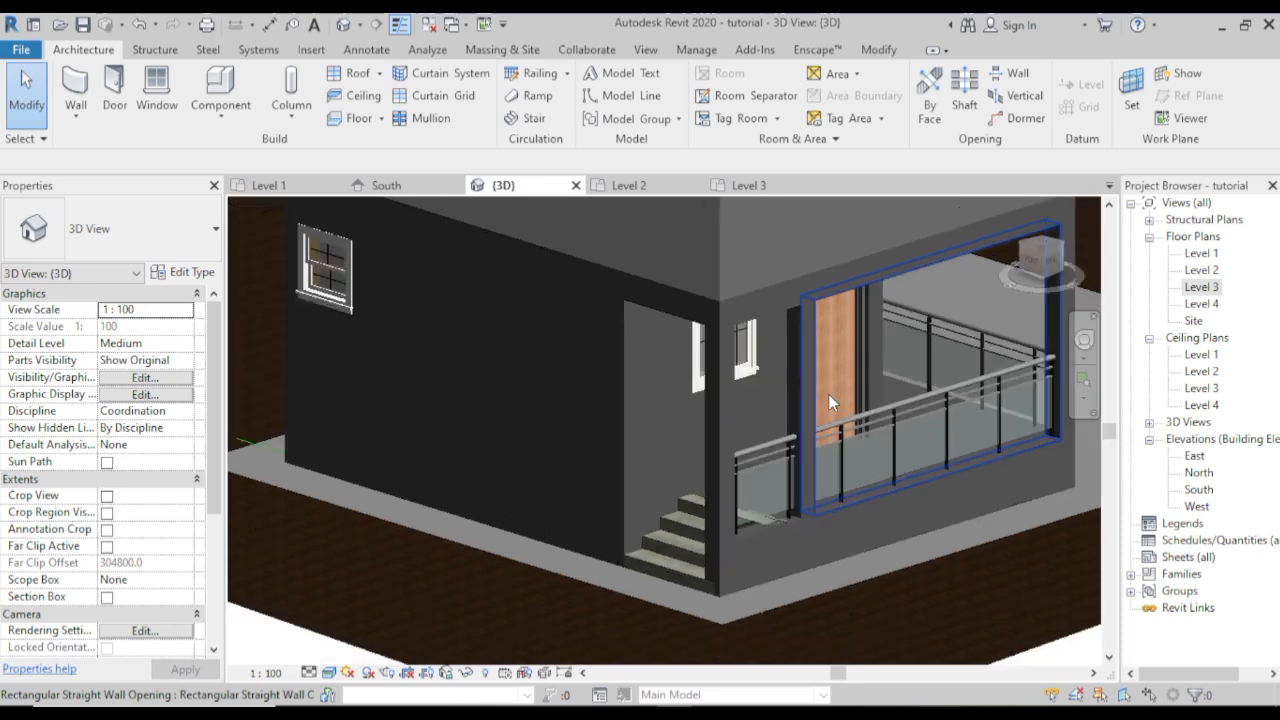
scroll(828, 394, down, 1)
scroll(913, 346, down, 2)
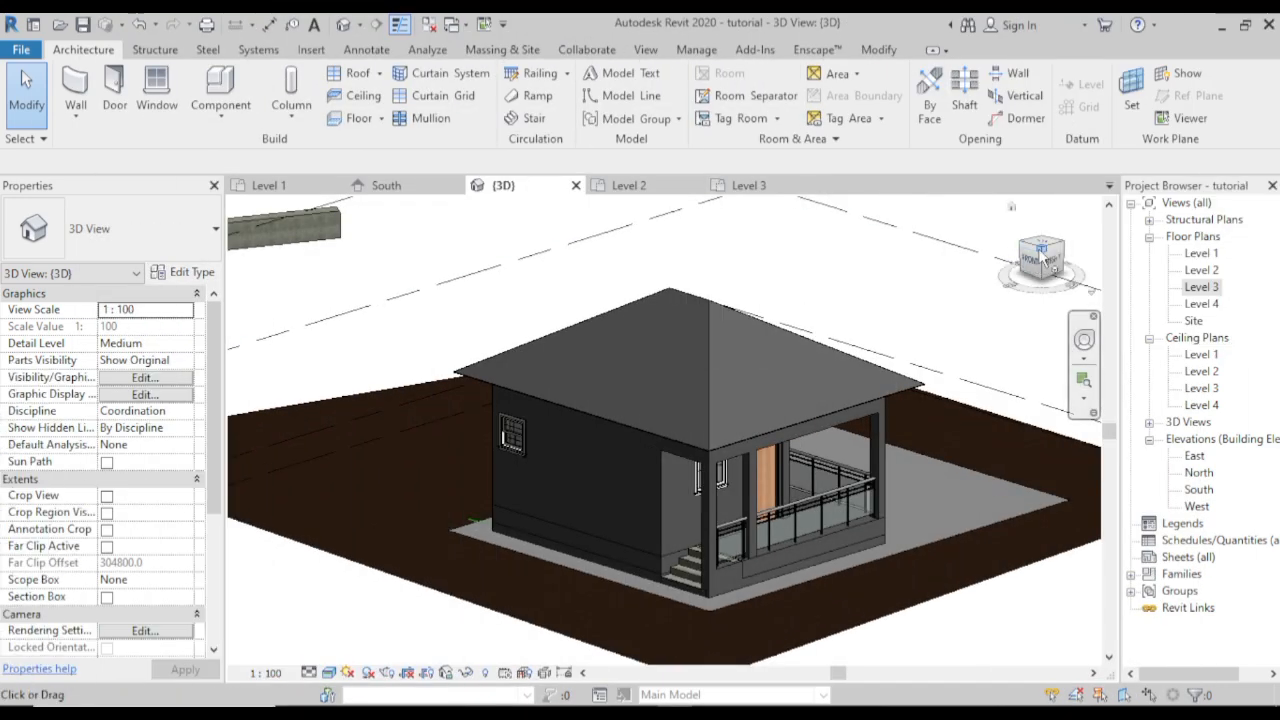
drag(1040, 258, 995, 232)
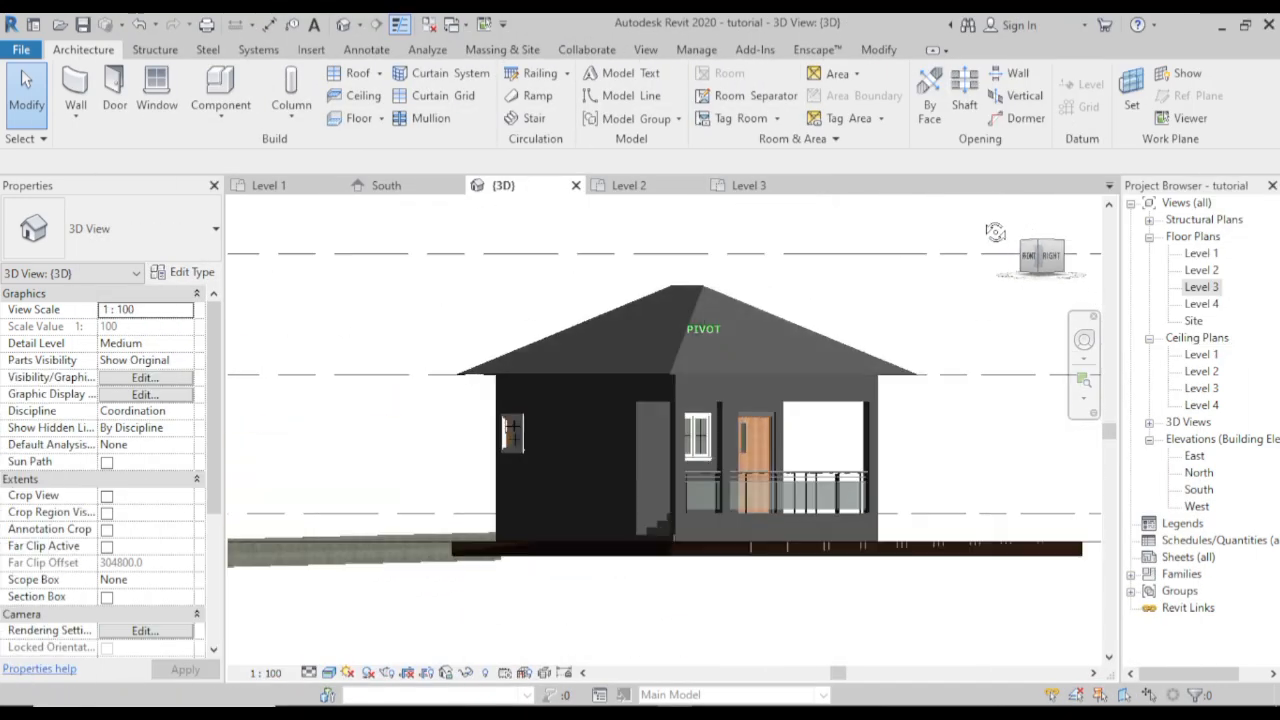